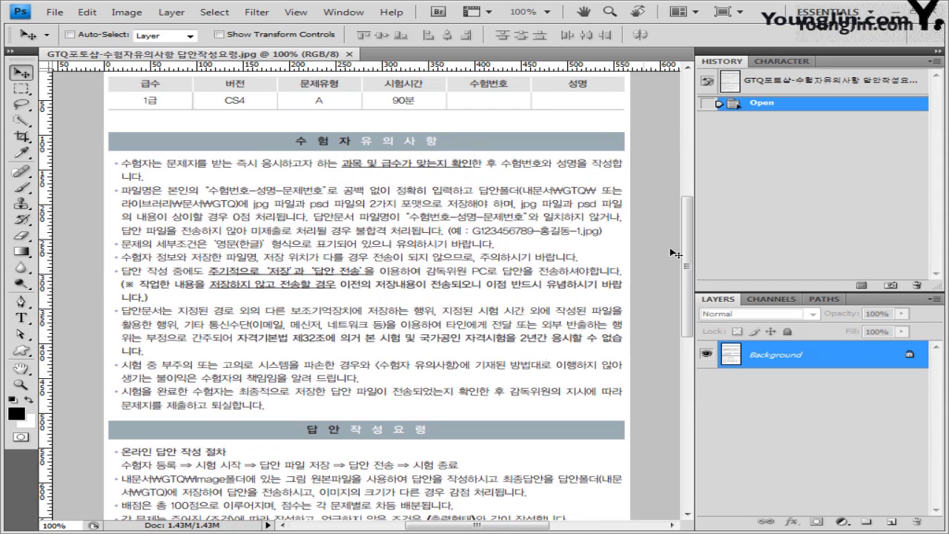
Scroll to the bottom of the GTQ exam instructions image, then close it.
left_click_drag(688, 250, 688, 343)
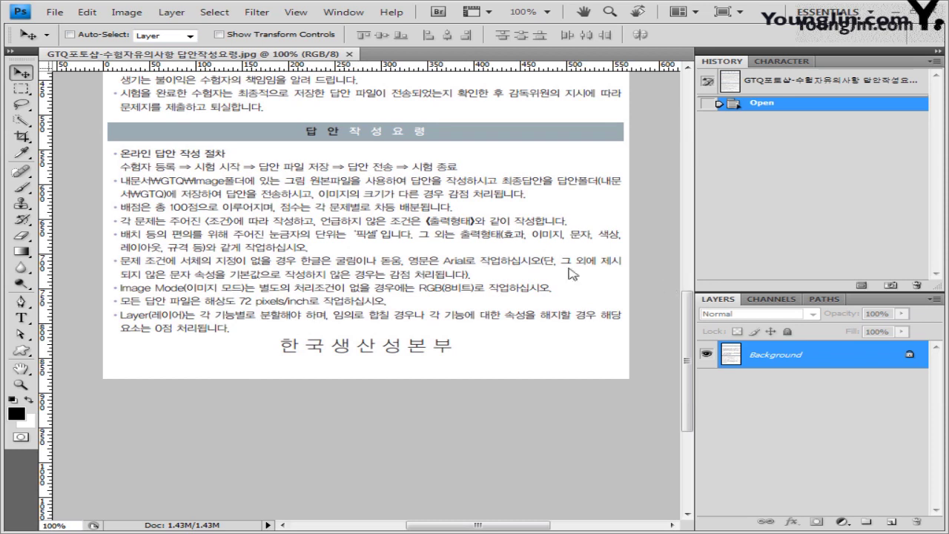
left_click(353, 55)
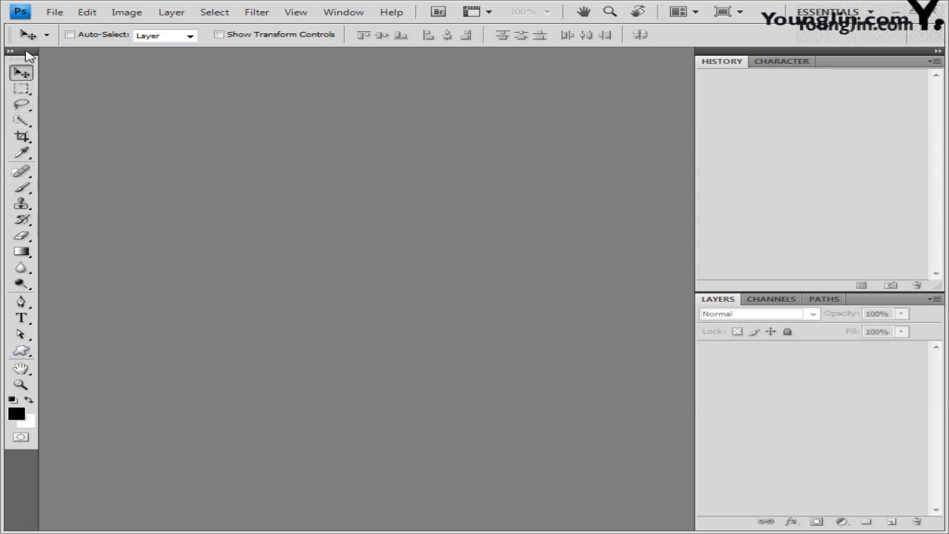
Toggle the Tools panel to two columns and back, check the Window menu, then open File.
left_click(10, 50)
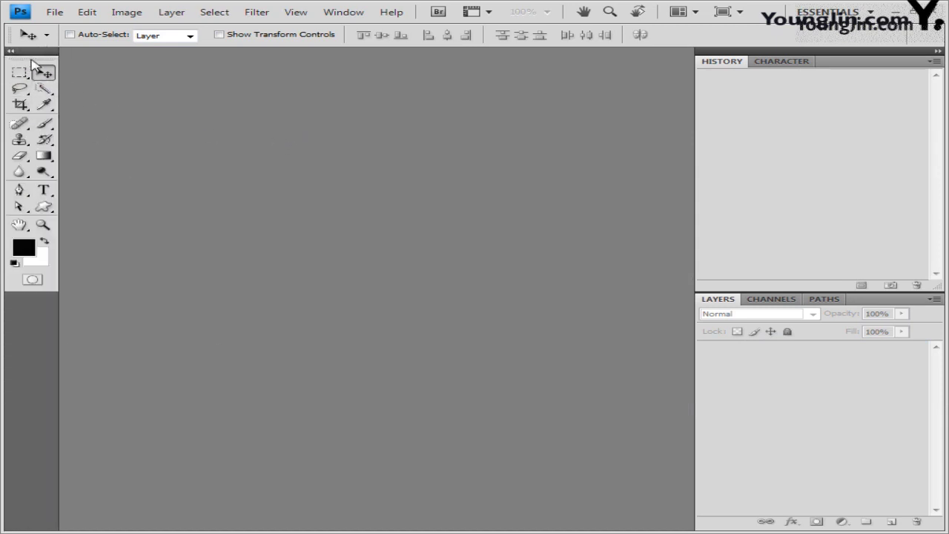
left_click(11, 51)
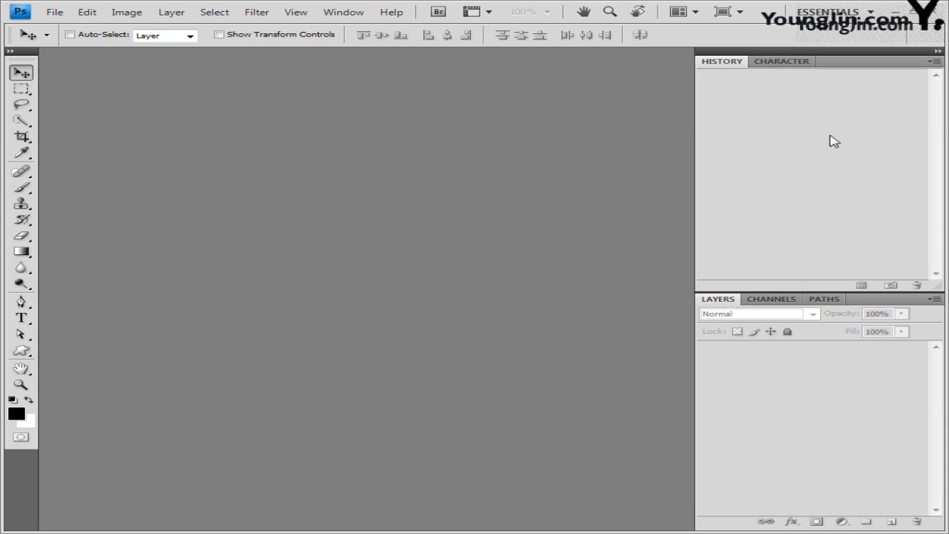
left_click(356, 13)
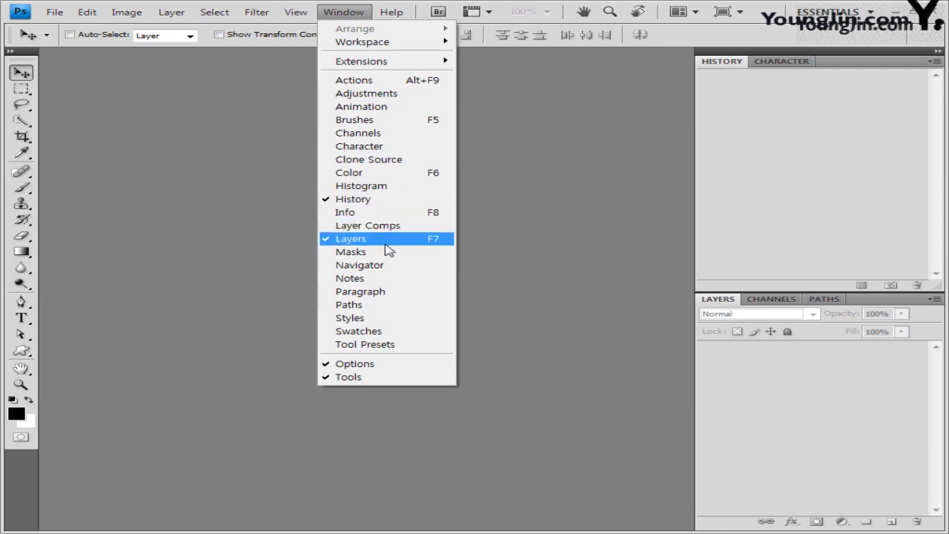
left_click(635, 295)
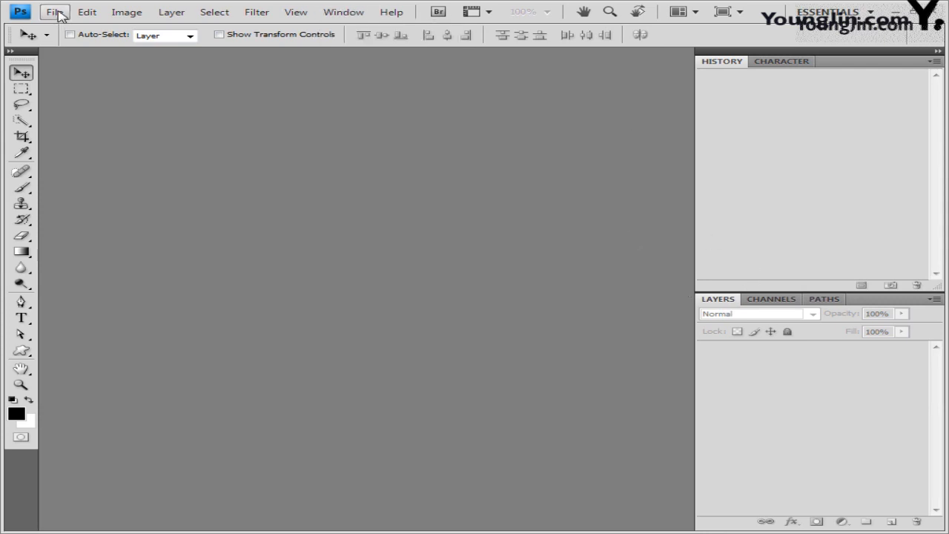
left_click(58, 13)
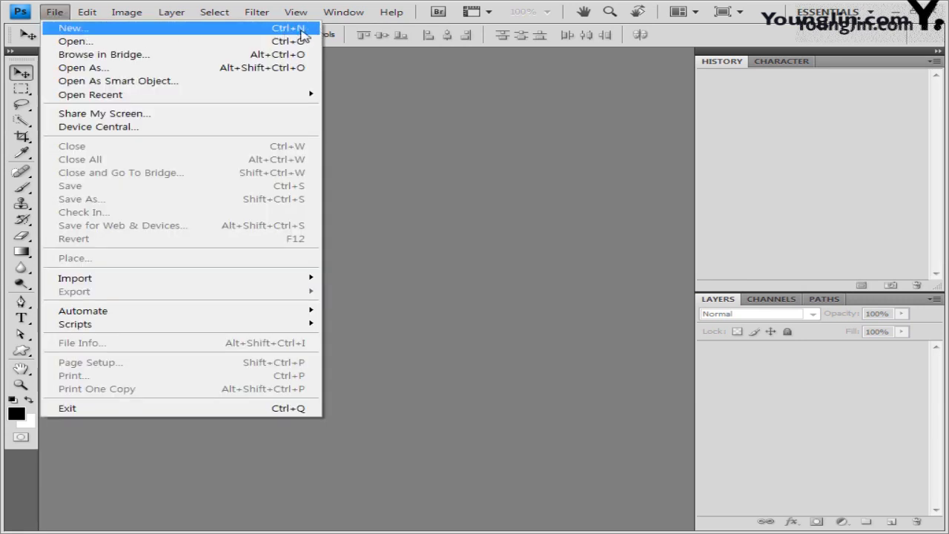
Start a new document sized 400 × 500 pixels.
left_click(233, 29)
left_click(333, 277)
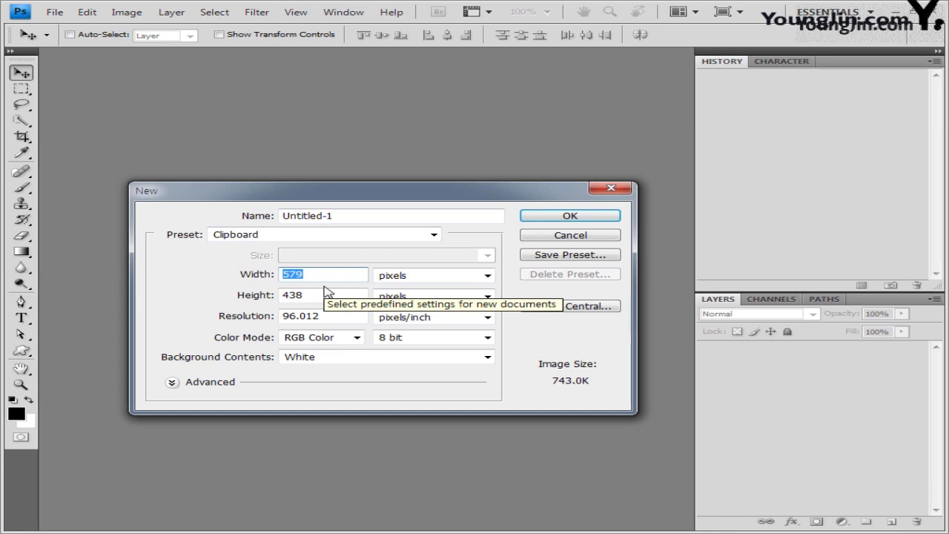
left_click_drag(364, 193, 353, 160)
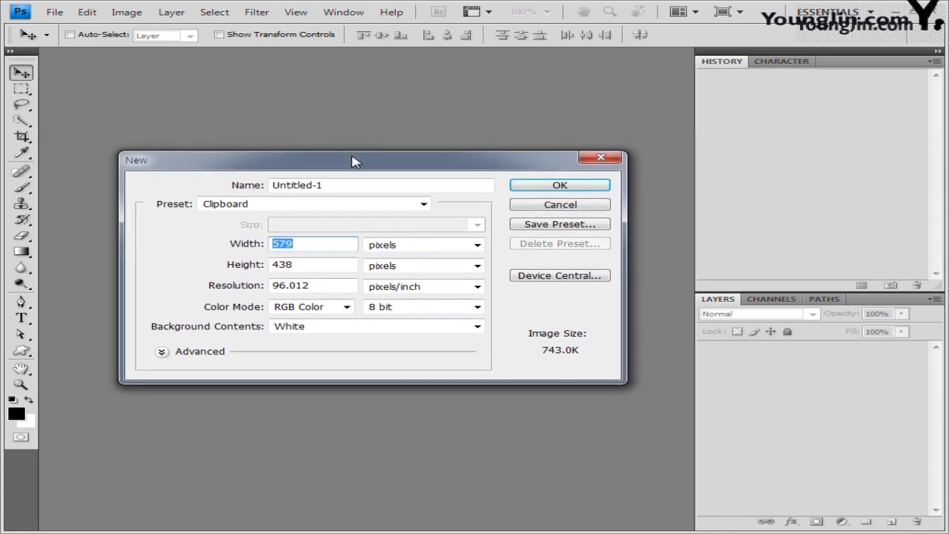
double_click(314, 243)
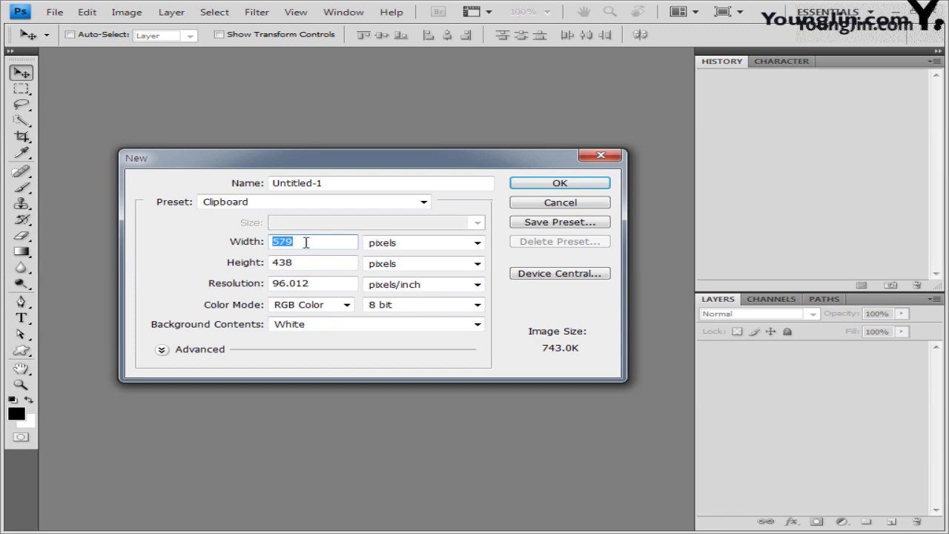
type("400")
double_click(318, 262)
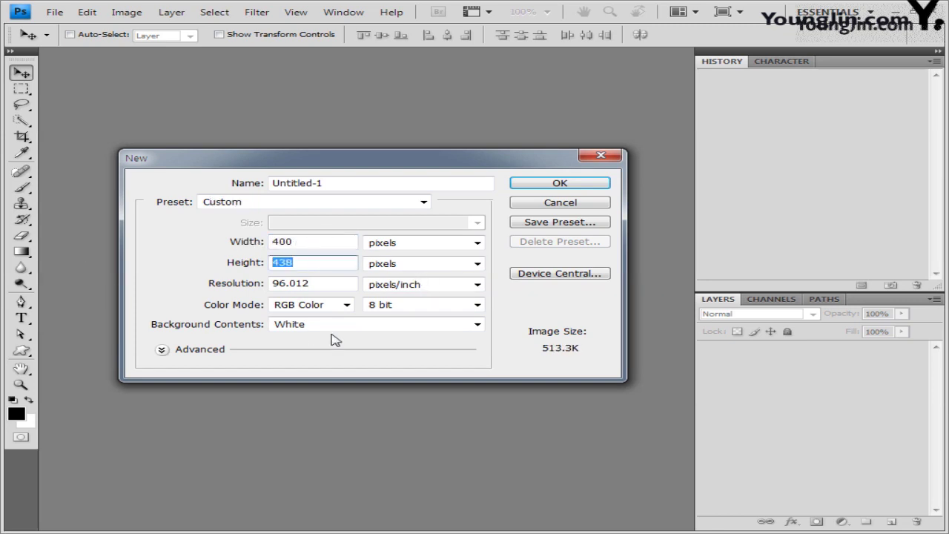
type("500")
Set resolution 72 pixels/inch, RGB Color 8 bit, and create the document.
left_click(341, 284)
left_click_drag(340, 284, 206, 284)
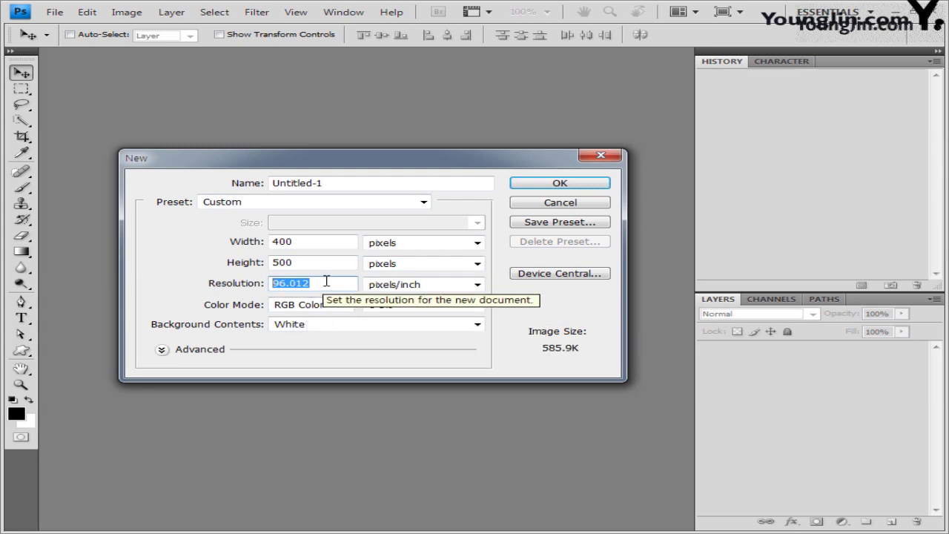
type("72")
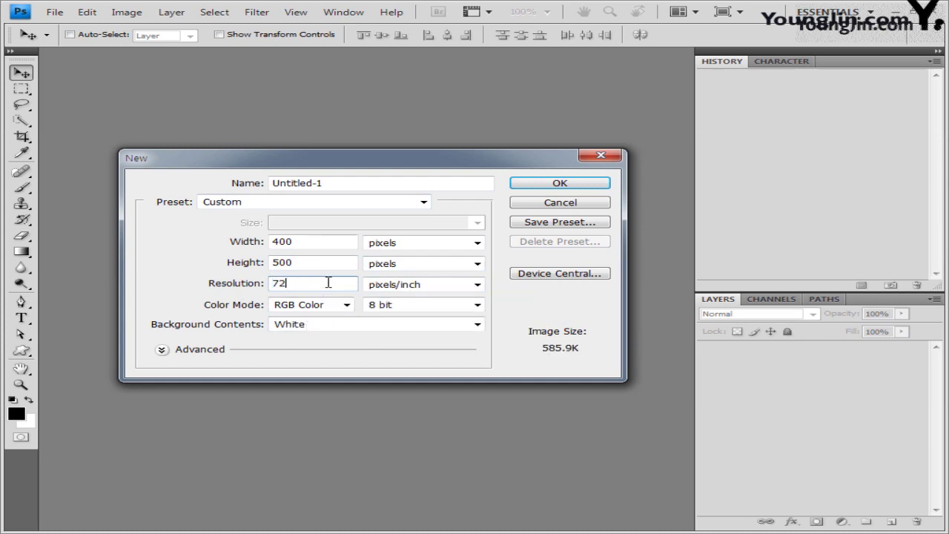
left_click(380, 290)
left_click(420, 299)
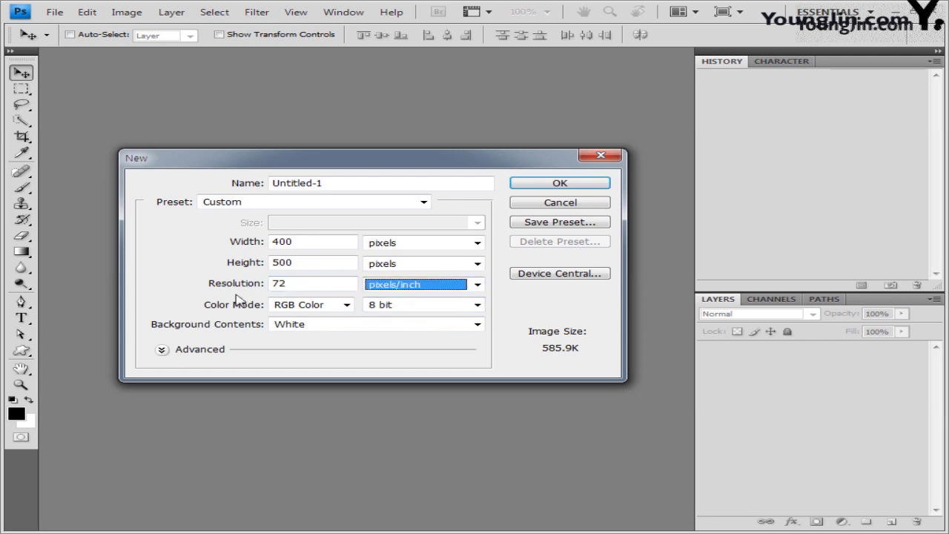
left_click(346, 305)
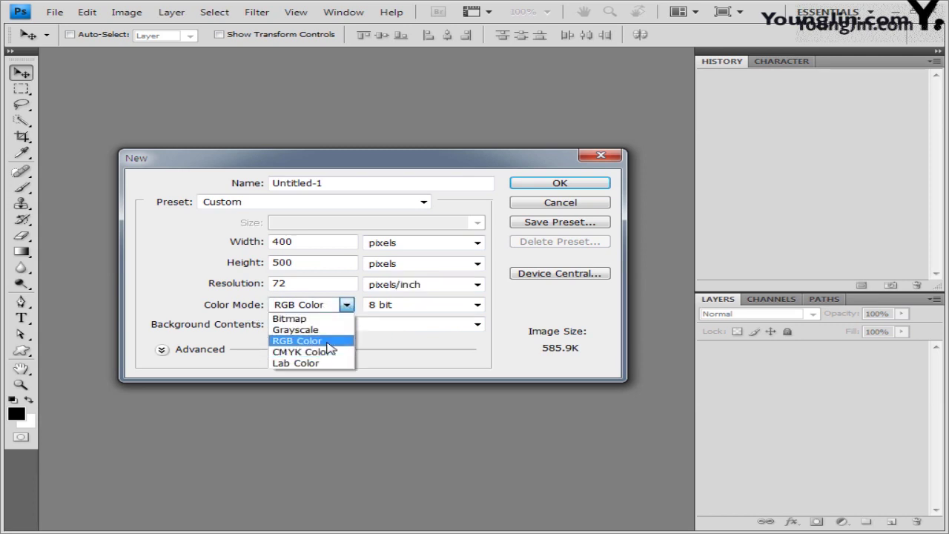
left_click(326, 342)
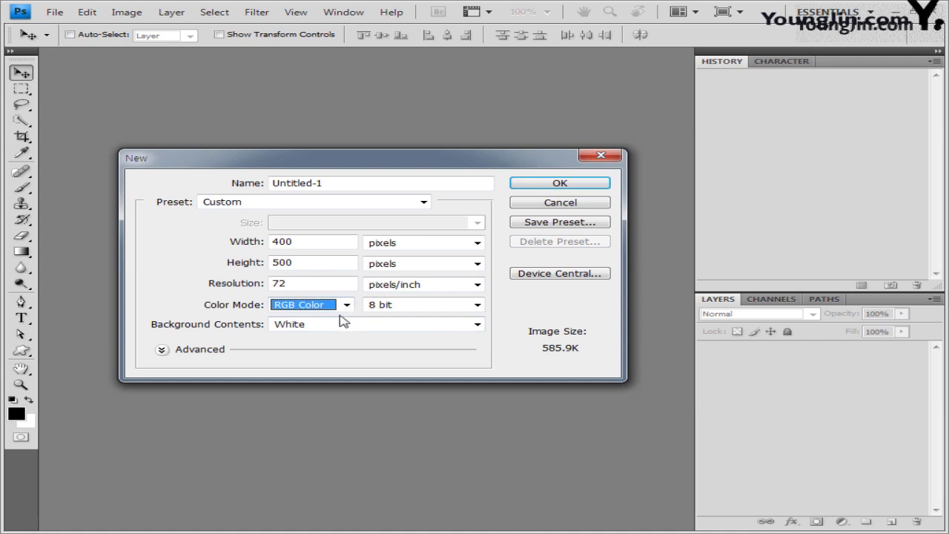
left_click(477, 305)
left_click(403, 330)
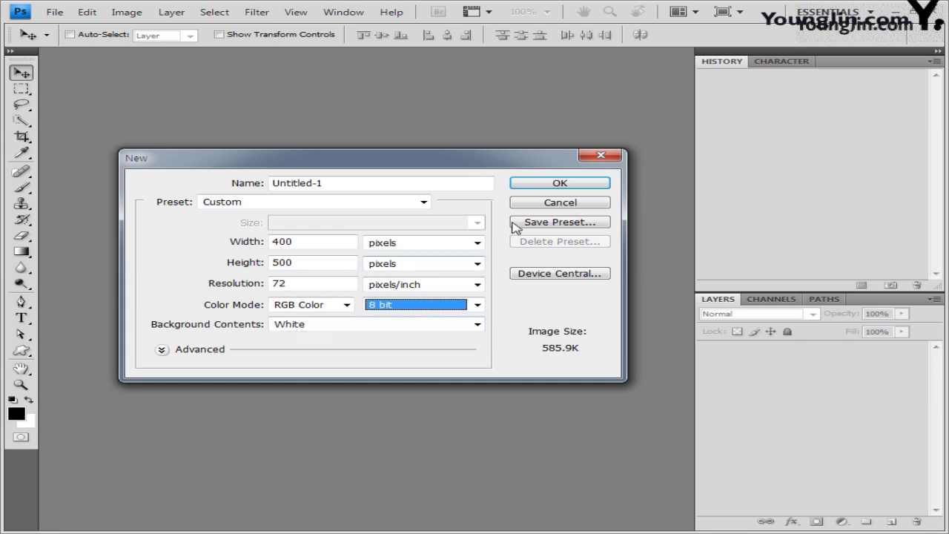
left_click(581, 186)
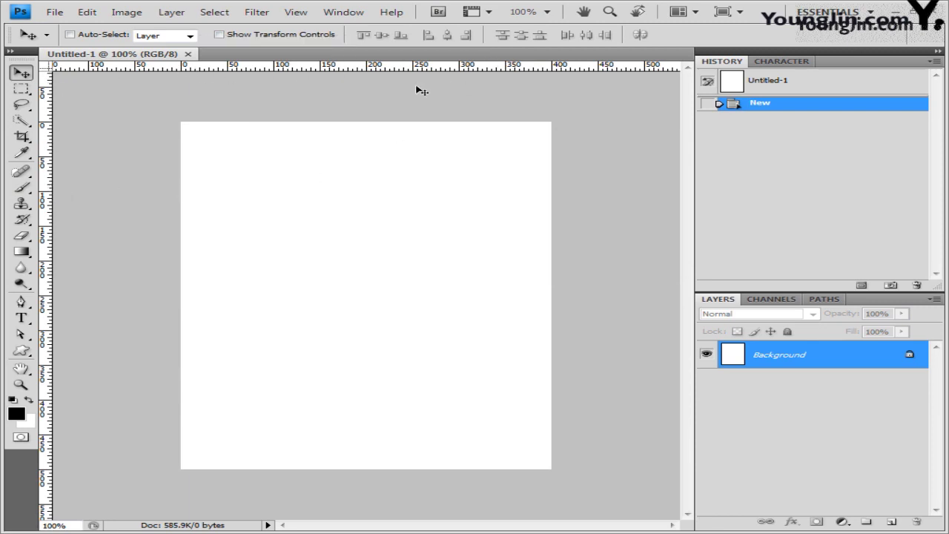
Confirm rulers are on and measured in pixels, then bring up the File menu.
left_click(300, 16)
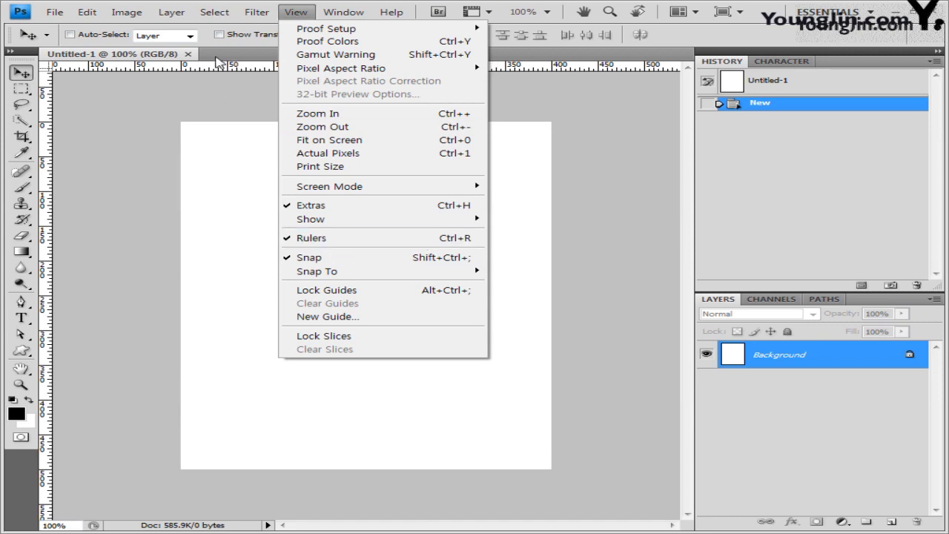
key("Escape")
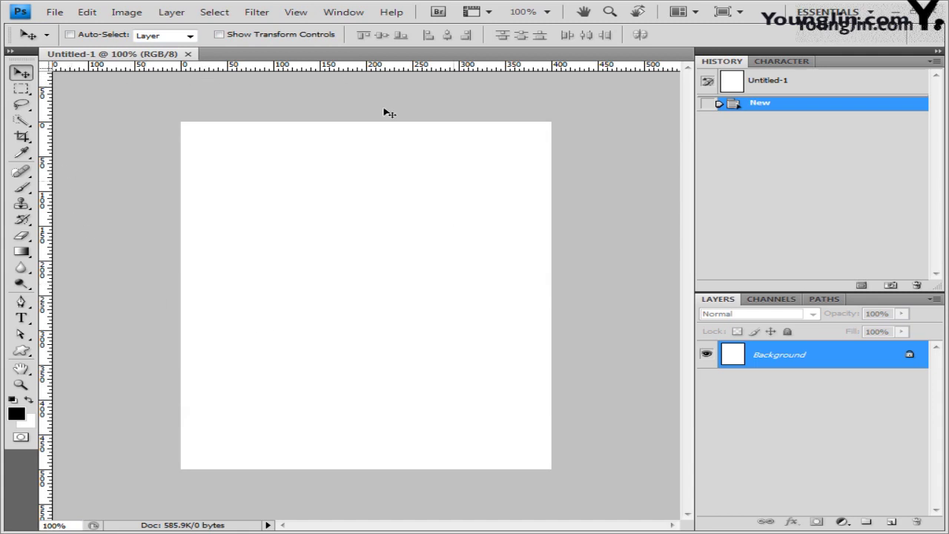
right_click(52, 82)
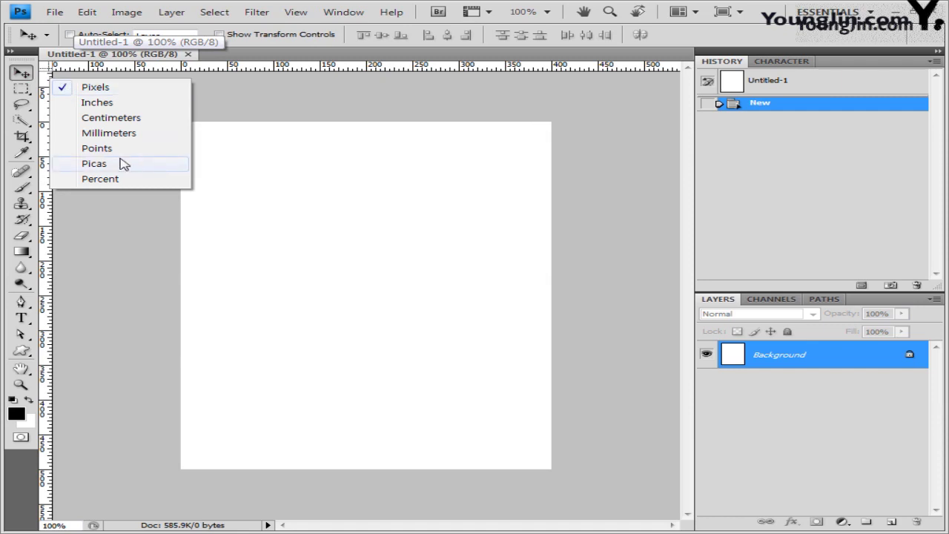
right_click(74, 68)
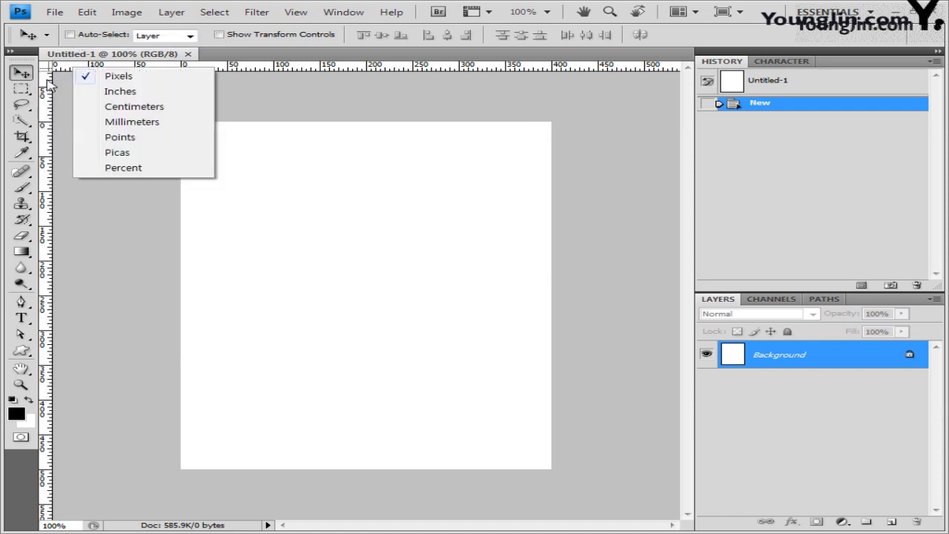
right_click(50, 82)
left_click(105, 92)
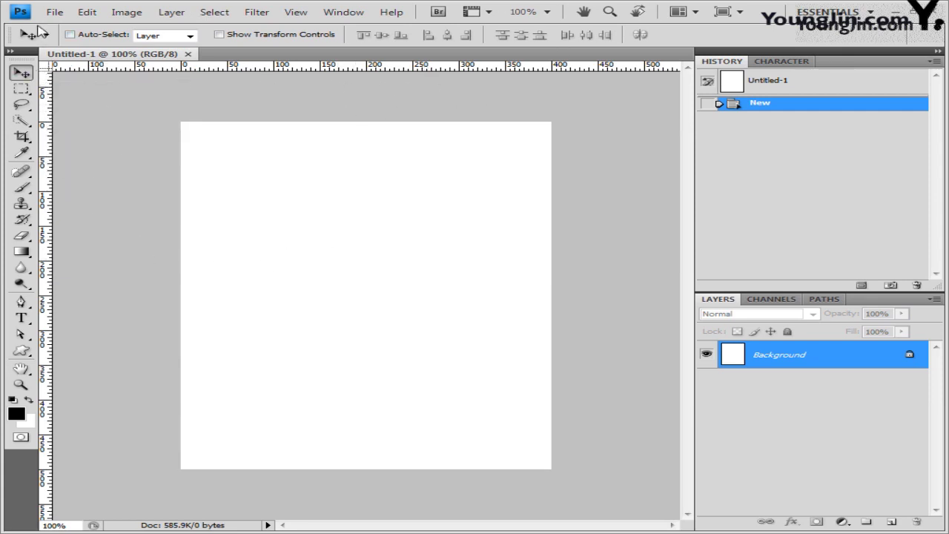
left_click(58, 12)
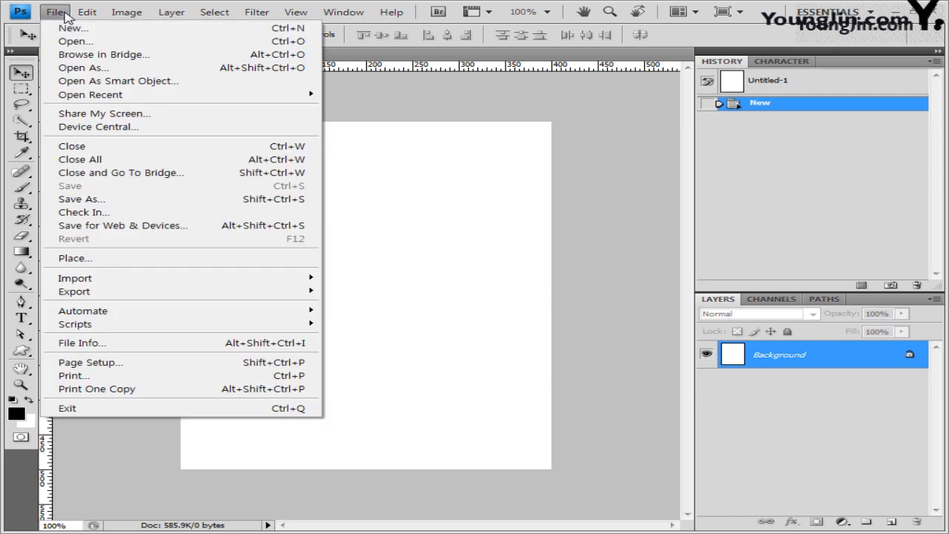
Start Save As and browse to the GTQ folder under Documents.
left_click(82, 198)
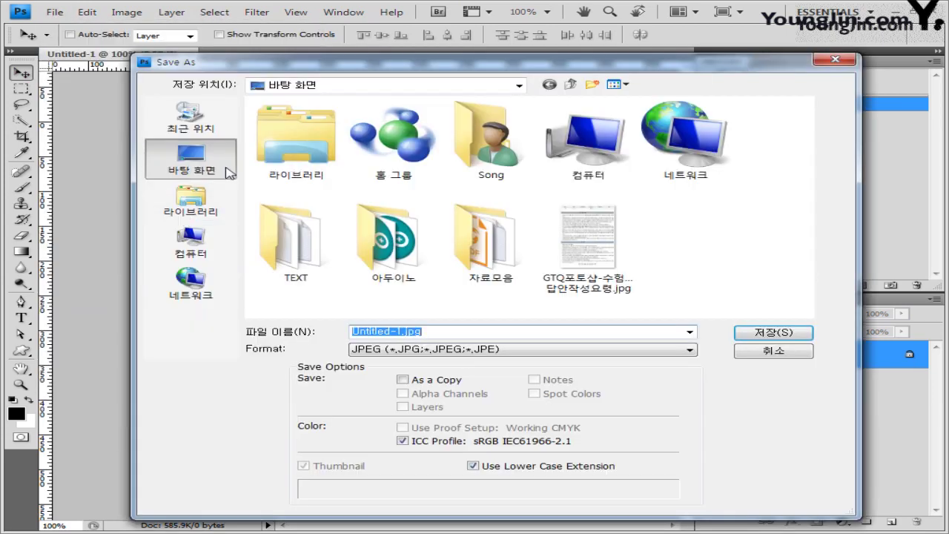
left_click(191, 202)
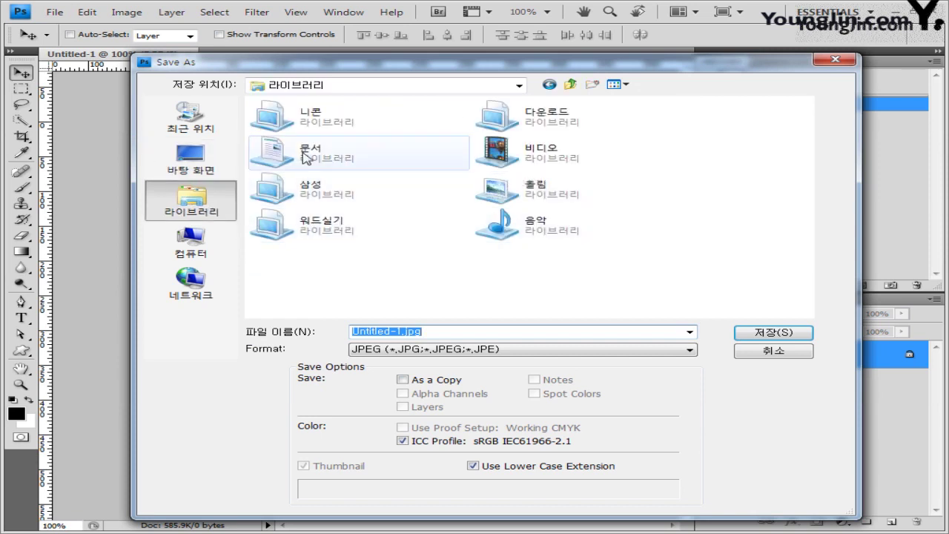
double_click(356, 152)
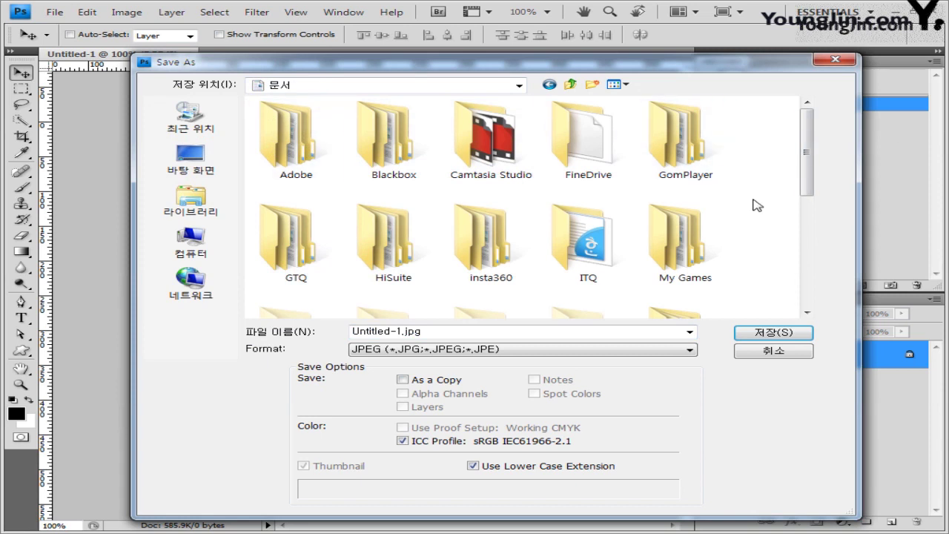
double_click(297, 241)
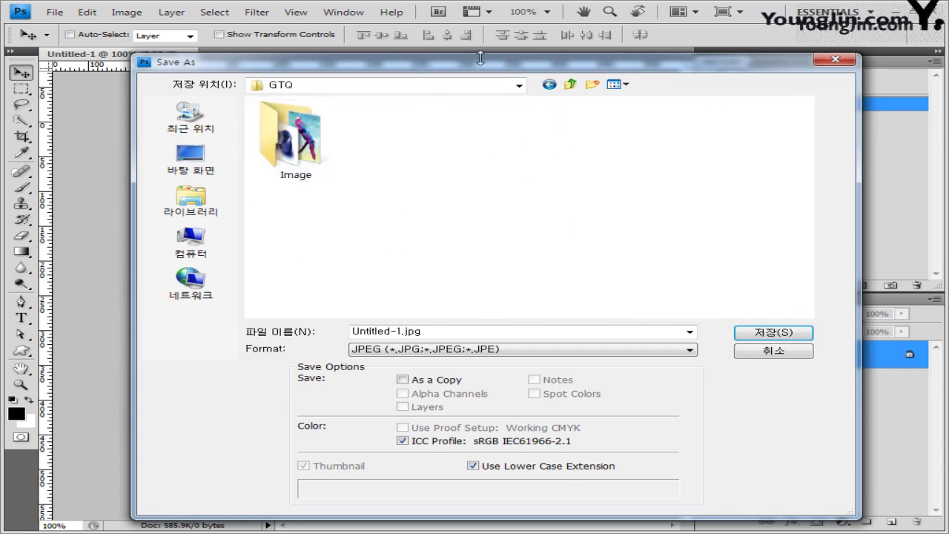
left_click_drag(475, 63, 470, 59)
double_click(269, 146)
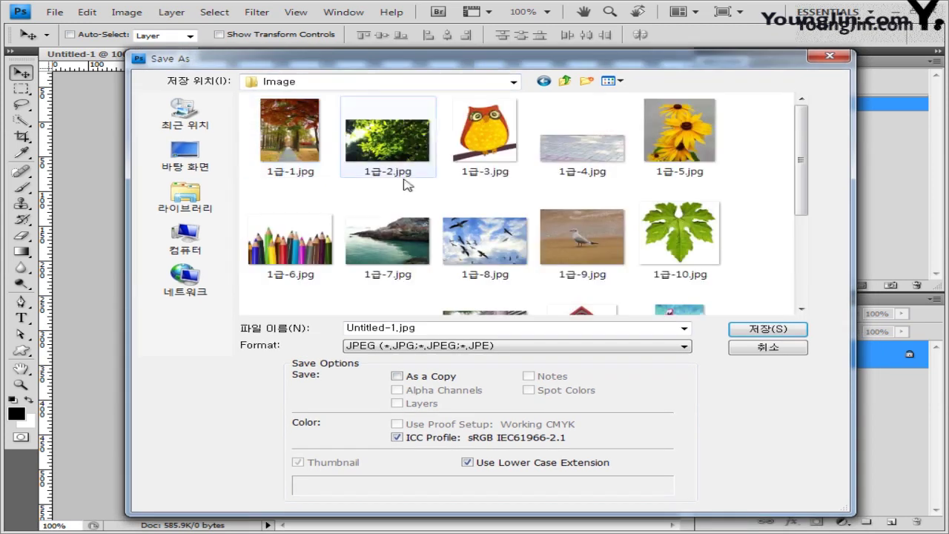
left_click(565, 81)
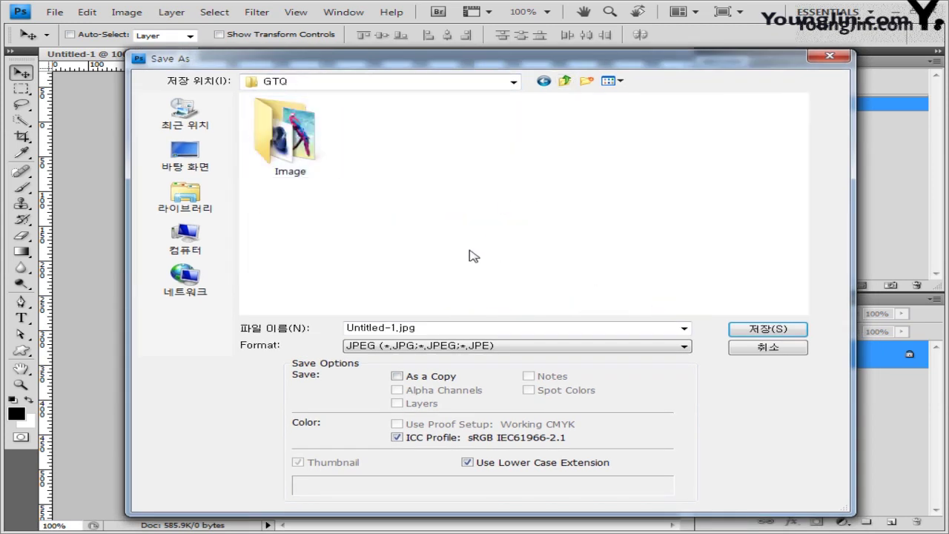
Save as Photoshop PSD, named with the exam number, candidate's name and '1참고'.
double_click(452, 330)
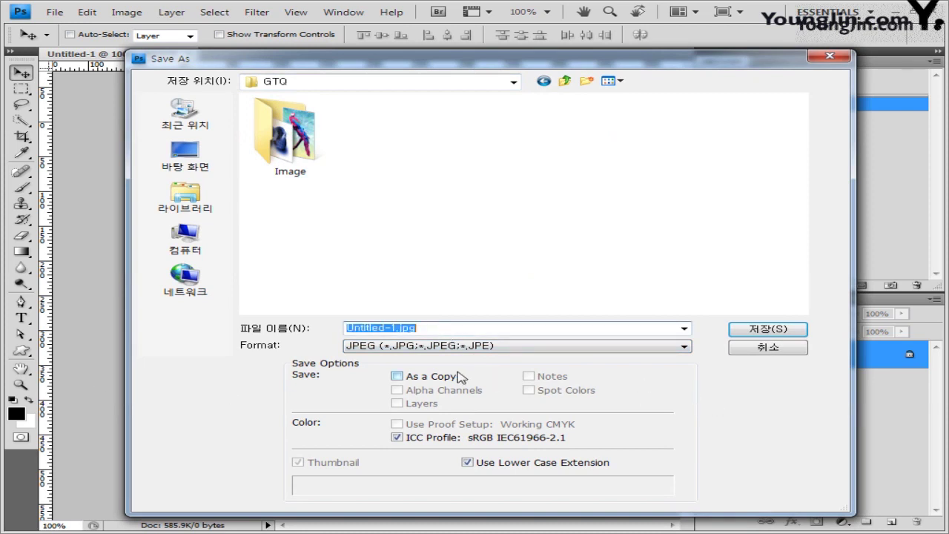
key("BackSpace")
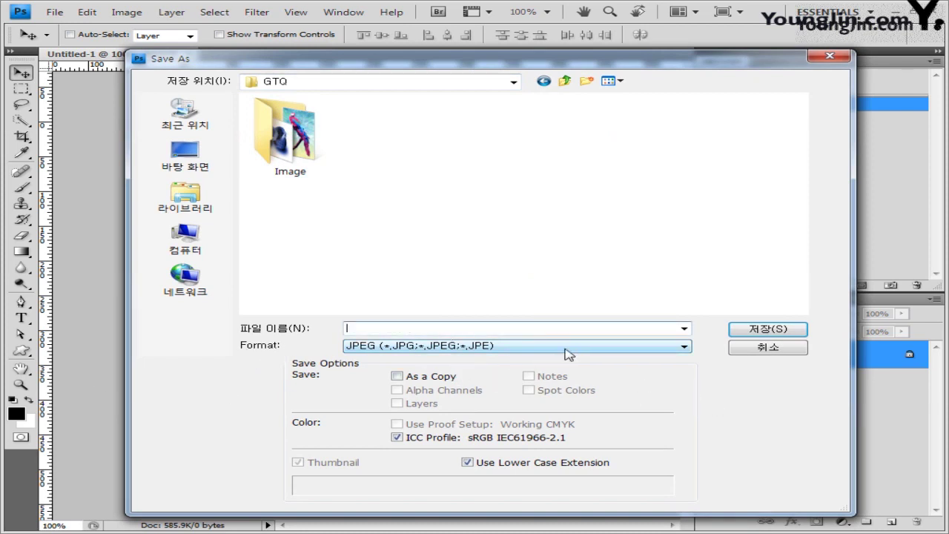
left_click(565, 347)
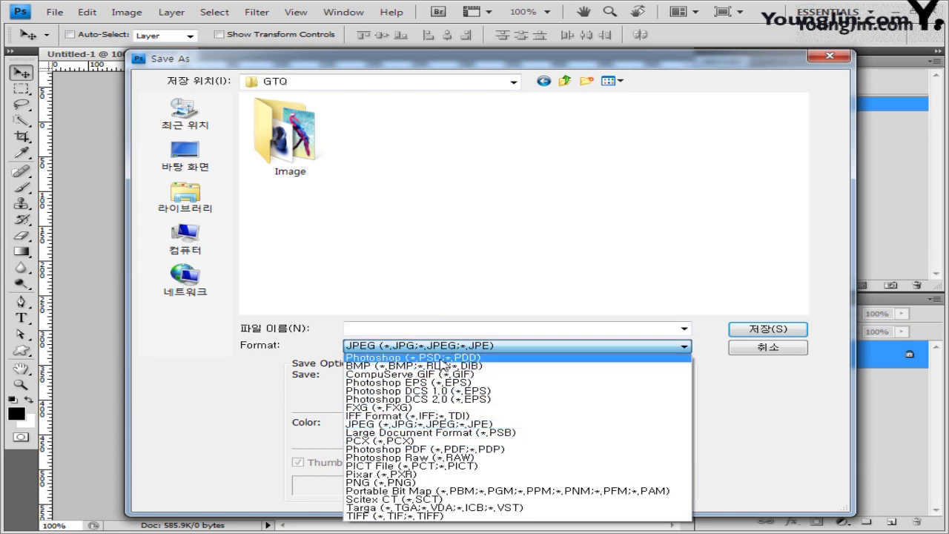
left_click(442, 360)
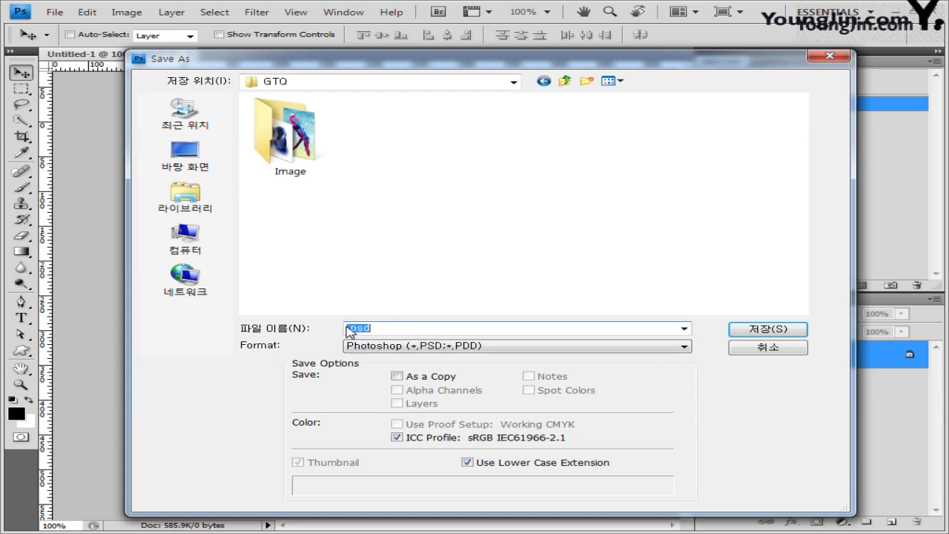
left_click(439, 329)
type("G123456789-홍길동-")
double_click(392, 328)
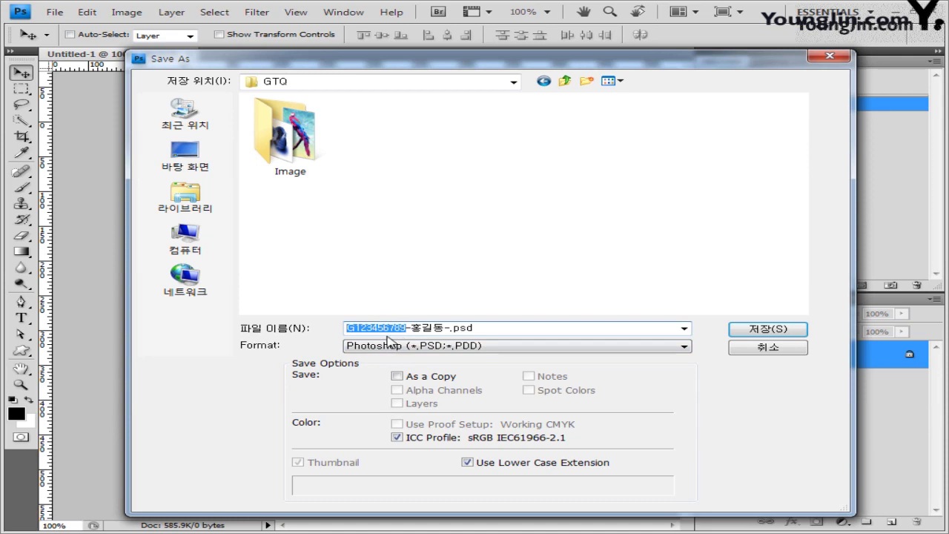
left_click_drag(410, 329, 444, 326)
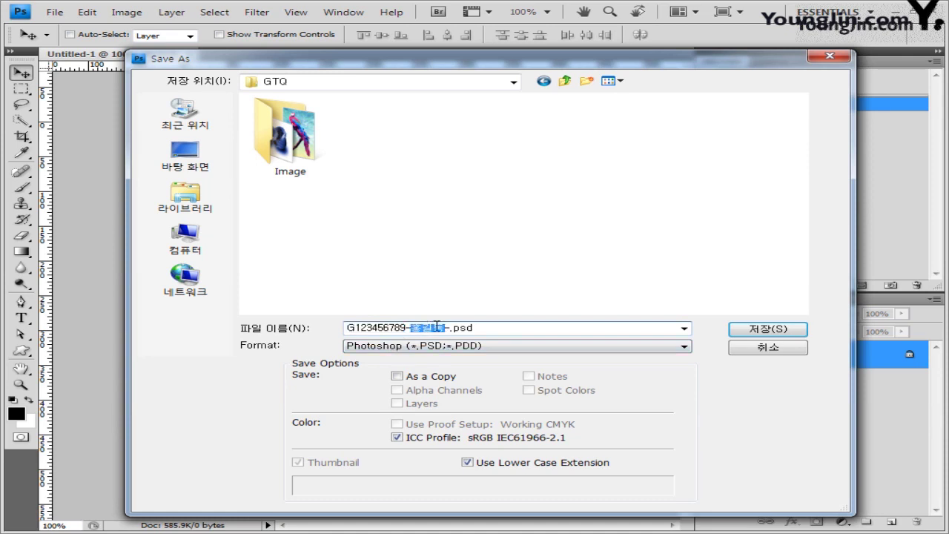
left_click(443, 328)
type("1")
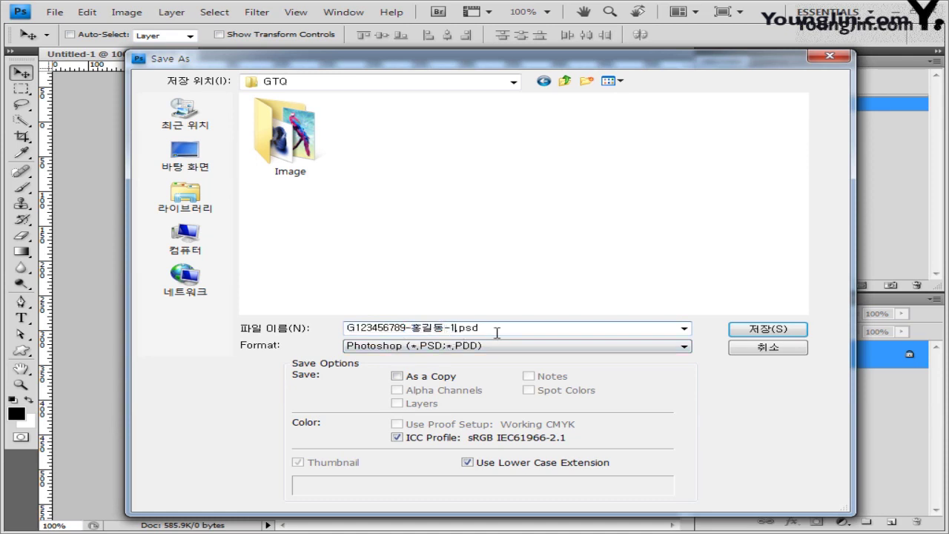
key("BackSpace")
type("4")
type("흠")
type("합")
type("고")
left_click(787, 332)
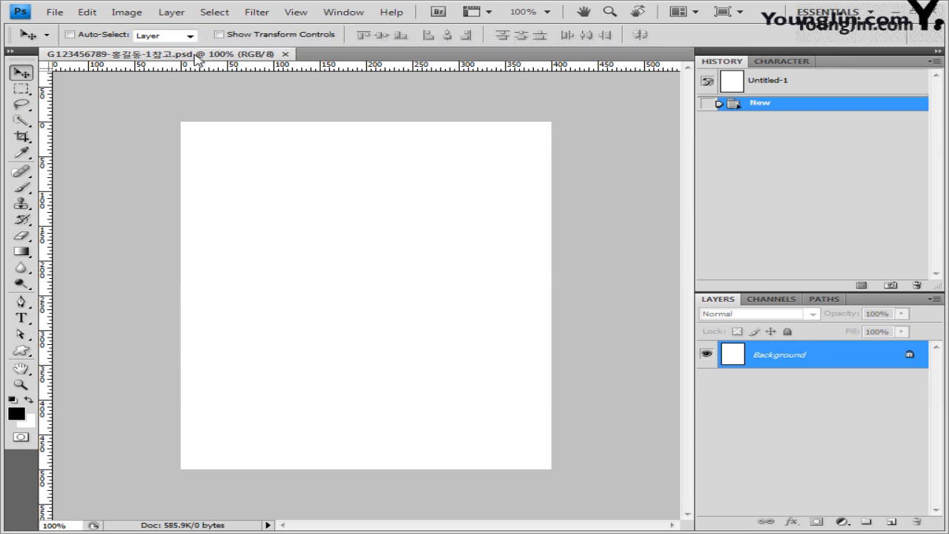
Float the saved document in its own window, nudged slightly right.
left_click_drag(197, 59, 552, 230)
left_click_drag(349, 98, 244, 100)
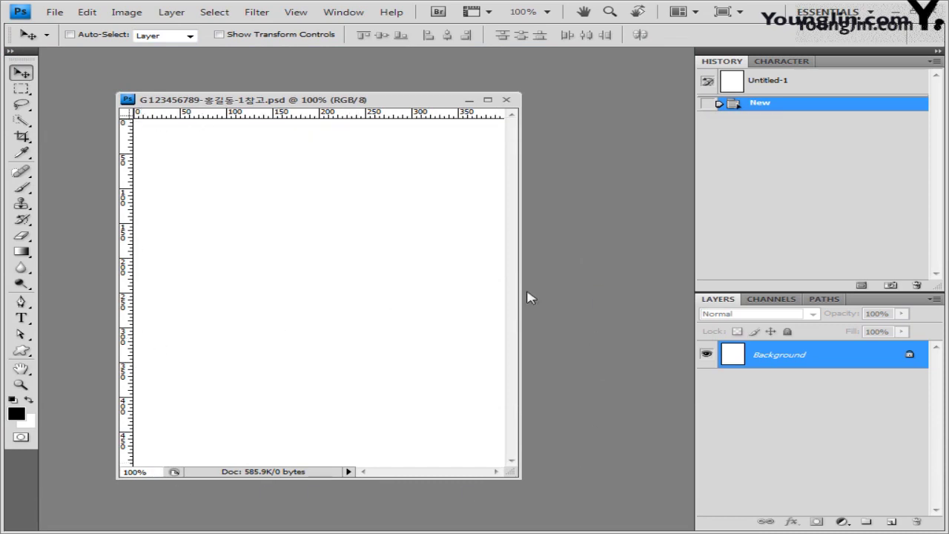
left_click_drag(363, 105, 382, 104)
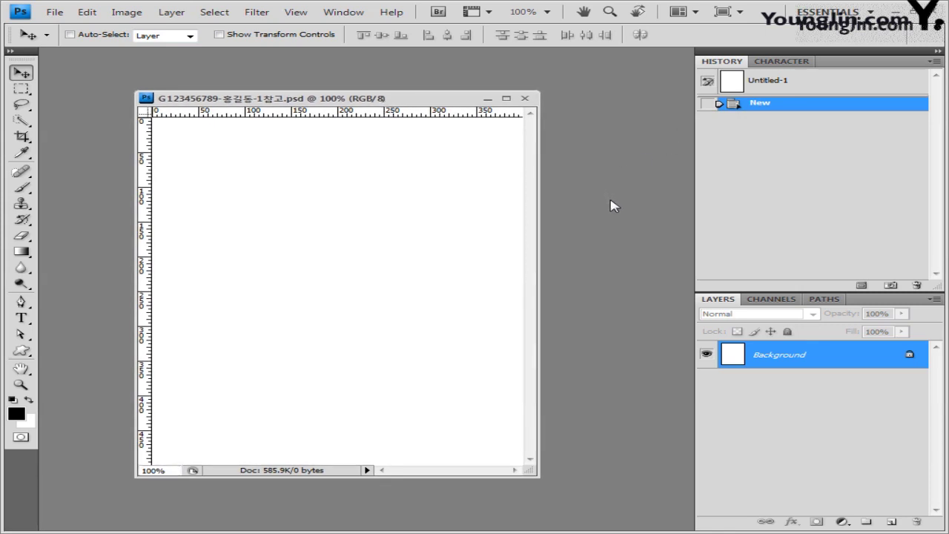
In Guides, Grid & Slices preferences, set a gridline every 100 pixels with 1 subdivision.
left_click(89, 15)
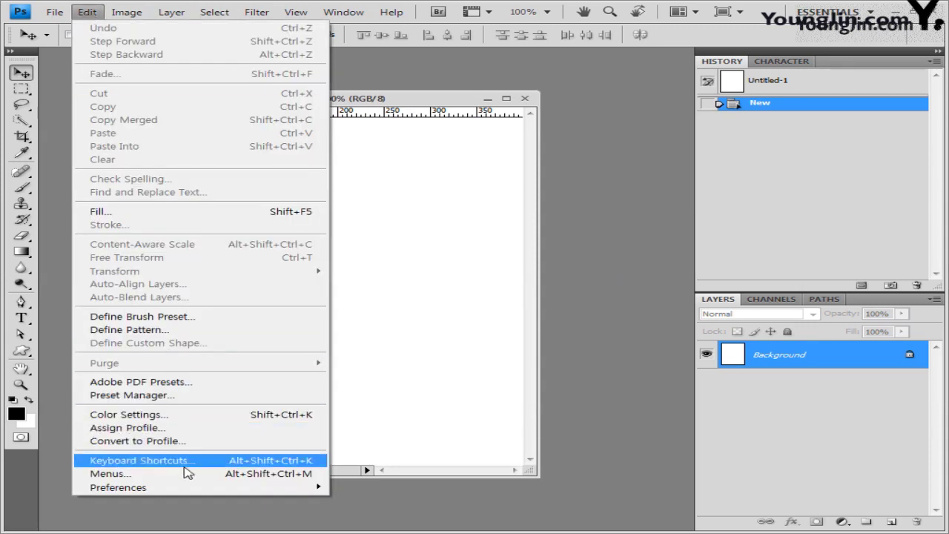
mouse_move(277, 489)
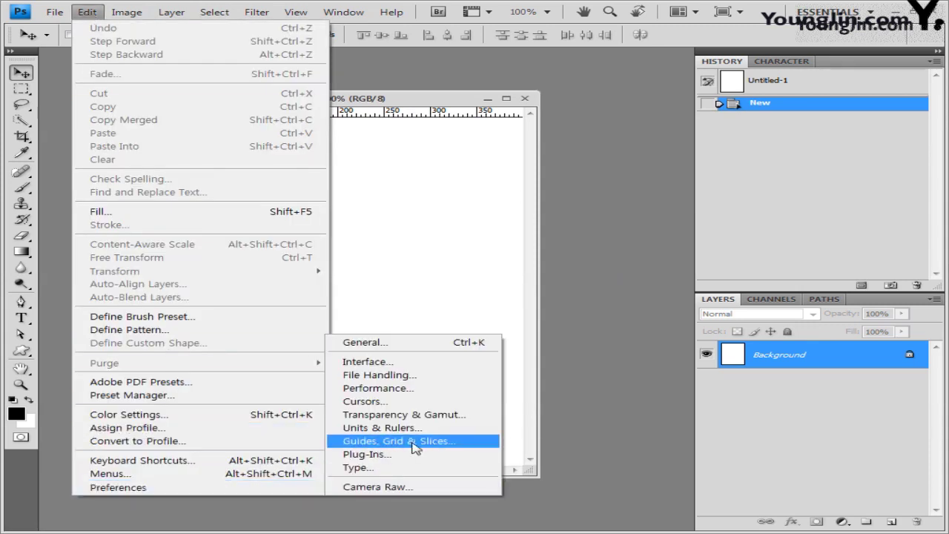
left_click(413, 442)
left_click_drag(528, 71, 440, 81)
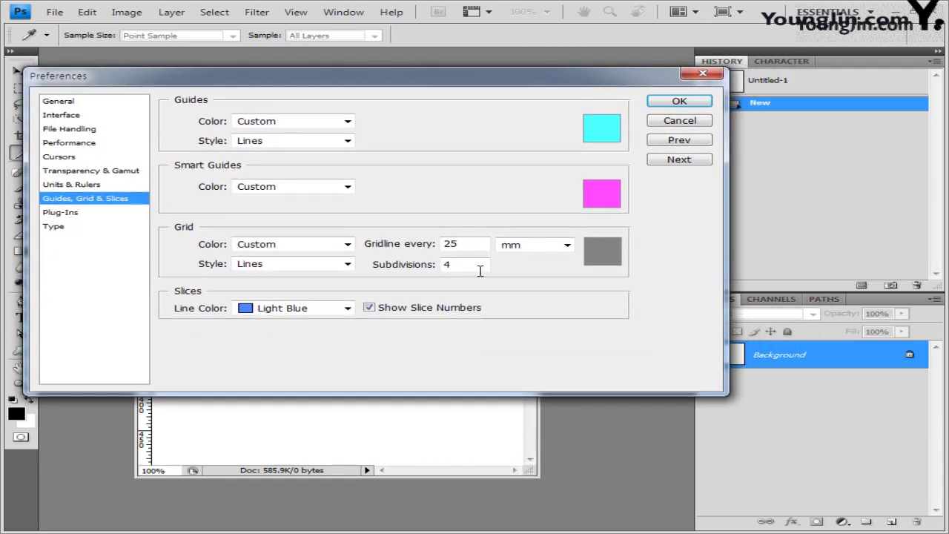
double_click(473, 244)
type("100")
left_click(567, 246)
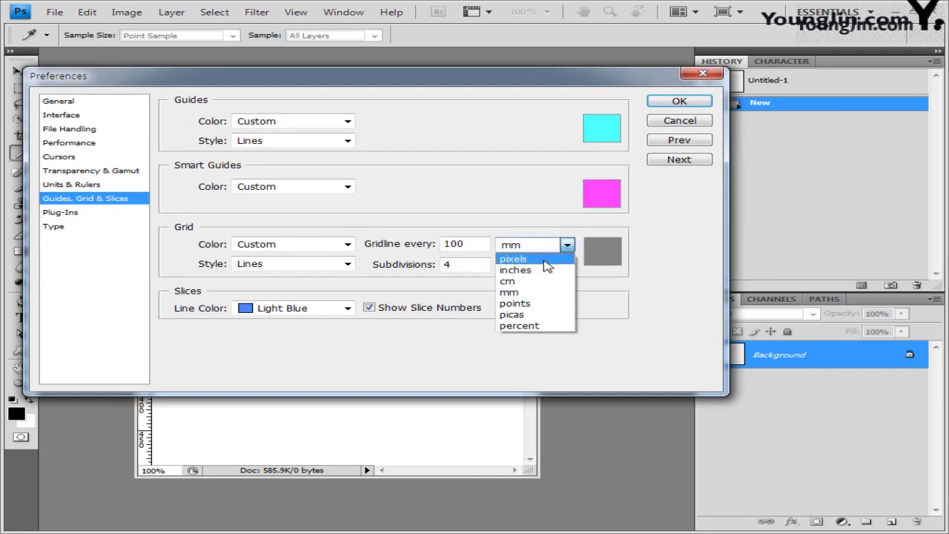
left_click(546, 261)
double_click(478, 265)
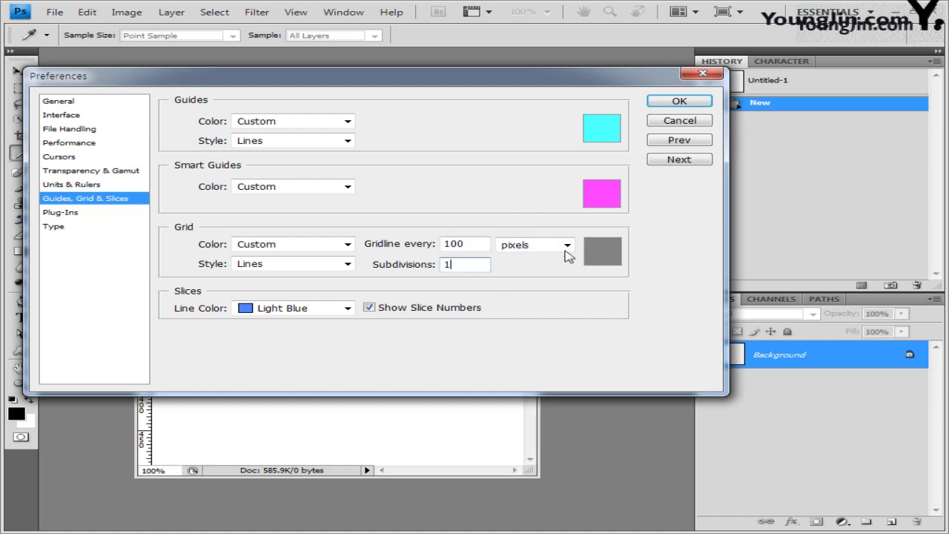
Set the grid colour to light teal (75fbea) and apply the preferences.
left_click(607, 257)
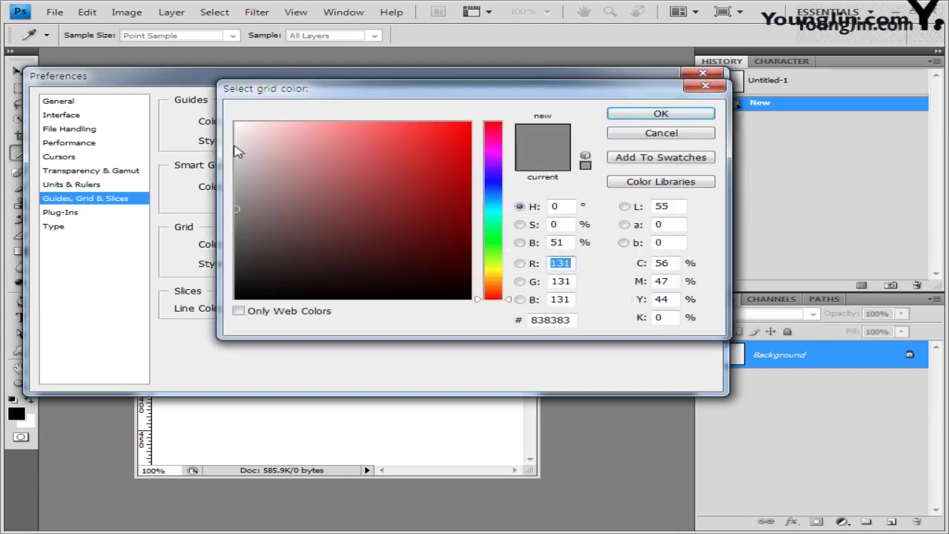
left_click(238, 146)
left_click(491, 214)
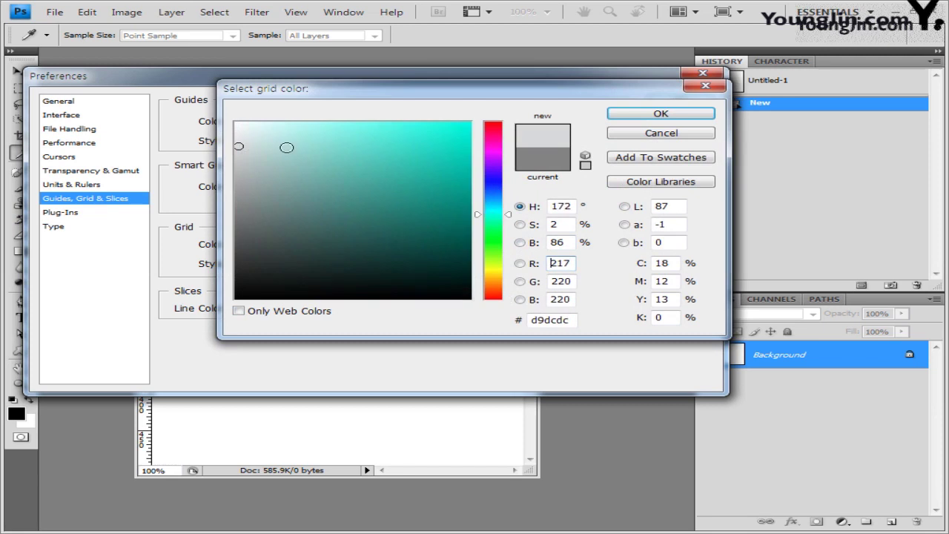
left_click(360, 125)
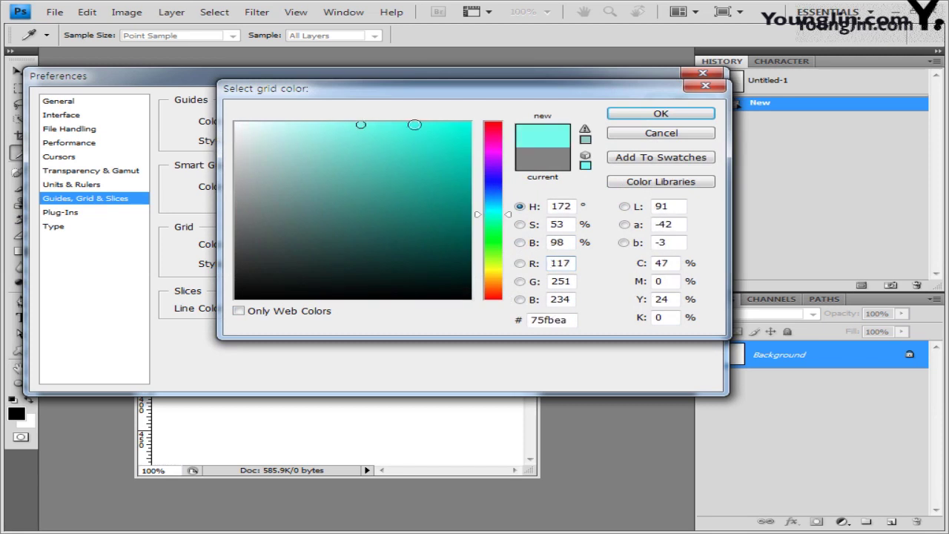
left_click(686, 118)
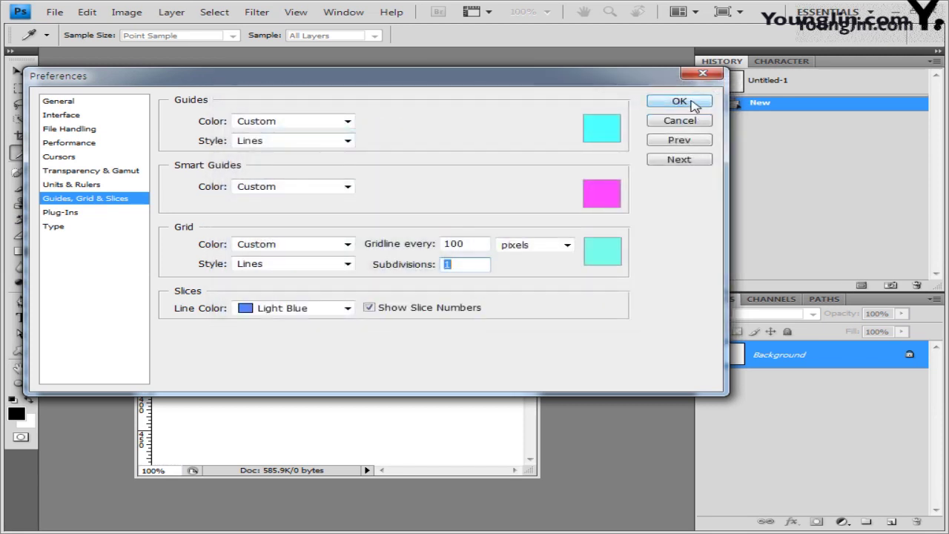
left_click(690, 100)
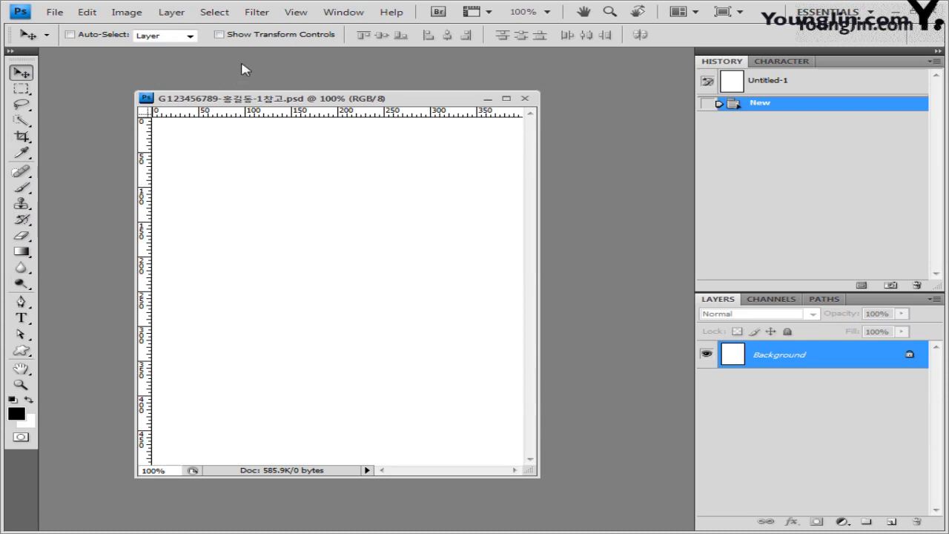
left_click(296, 13)
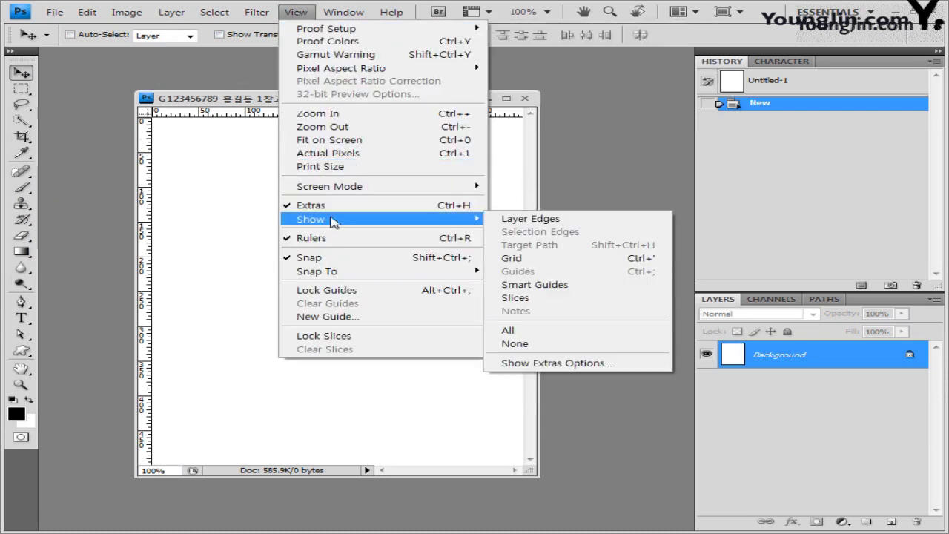
mouse_move(478, 221)
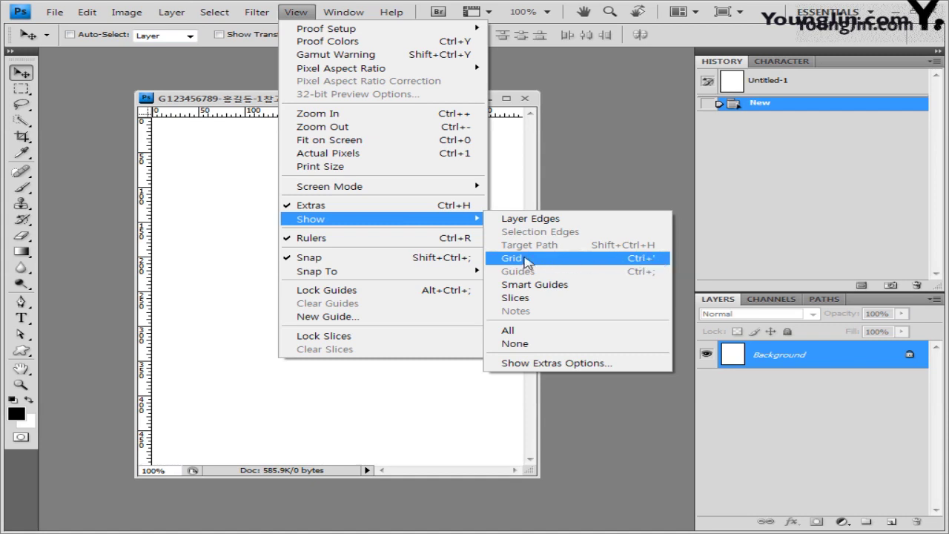
left_click(511, 258)
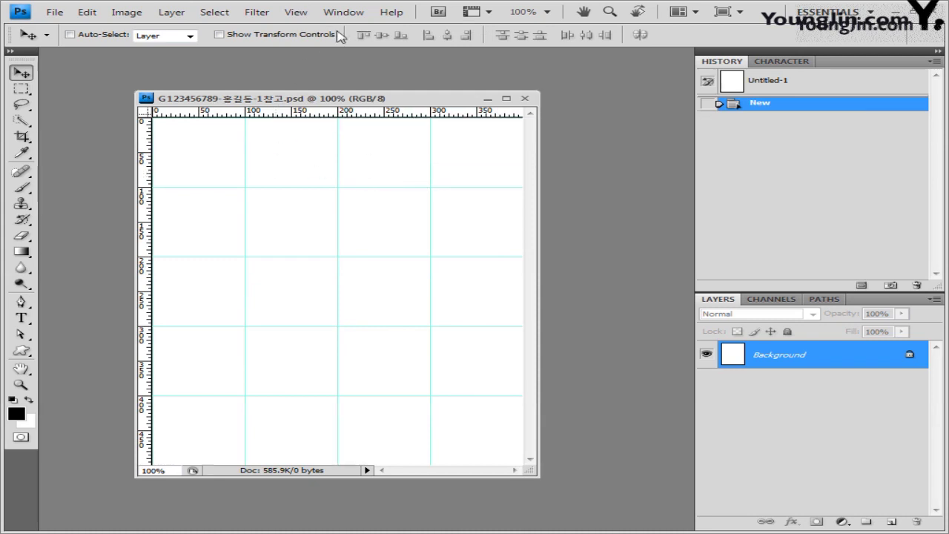
left_click(300, 14)
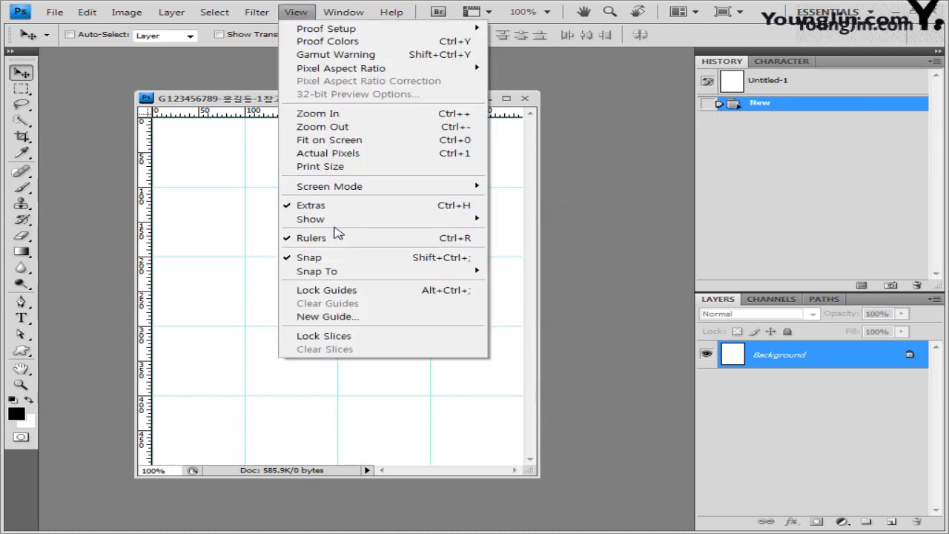
mouse_move(343, 218)
left_click(494, 261)
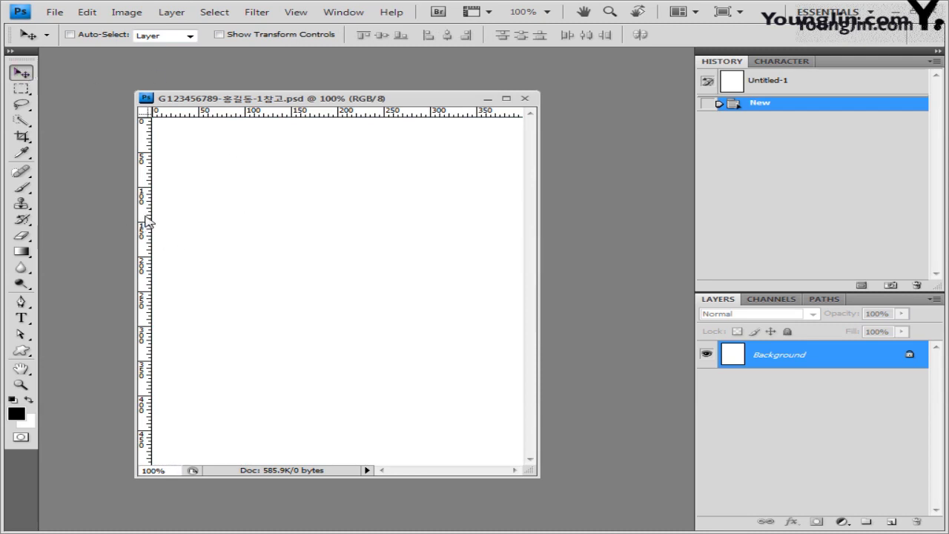
Add vertical guides at 100 and 200 px plus two horizontal guides, then move the window up-left.
left_click_drag(151, 210, 246, 208)
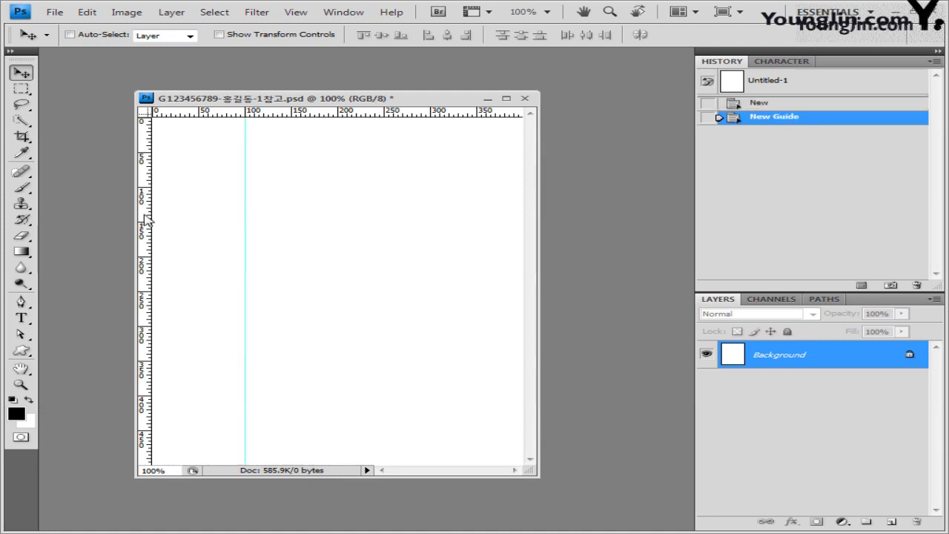
left_click_drag(147, 219, 338, 212)
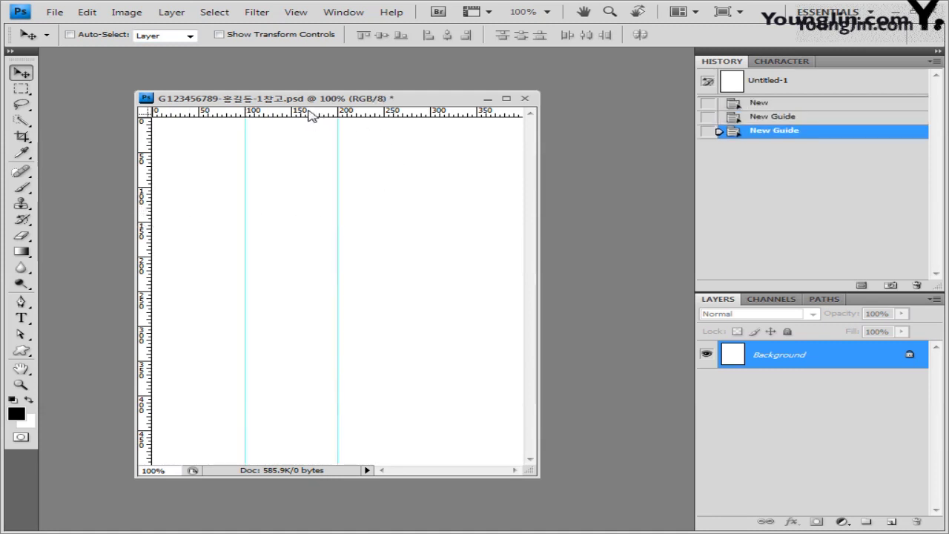
left_click_drag(308, 113, 313, 187)
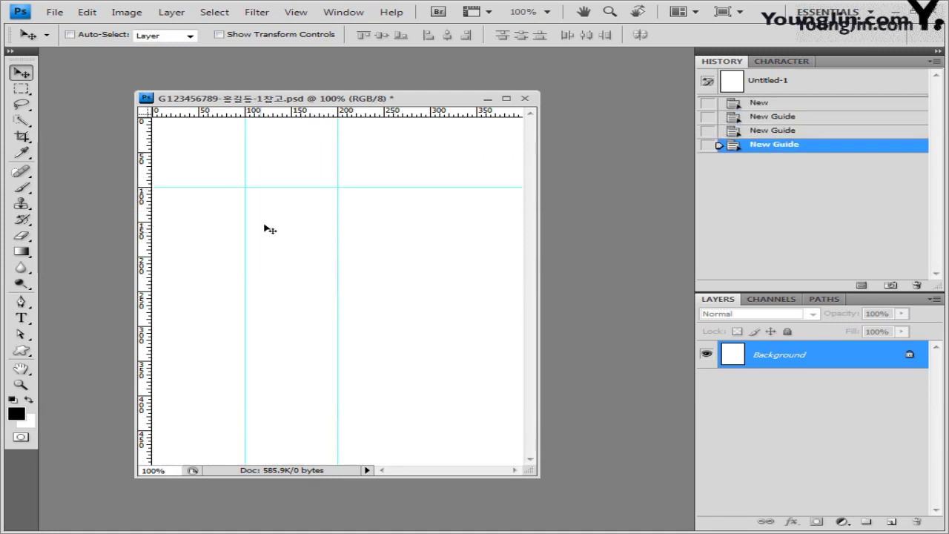
left_click_drag(287, 114, 287, 257)
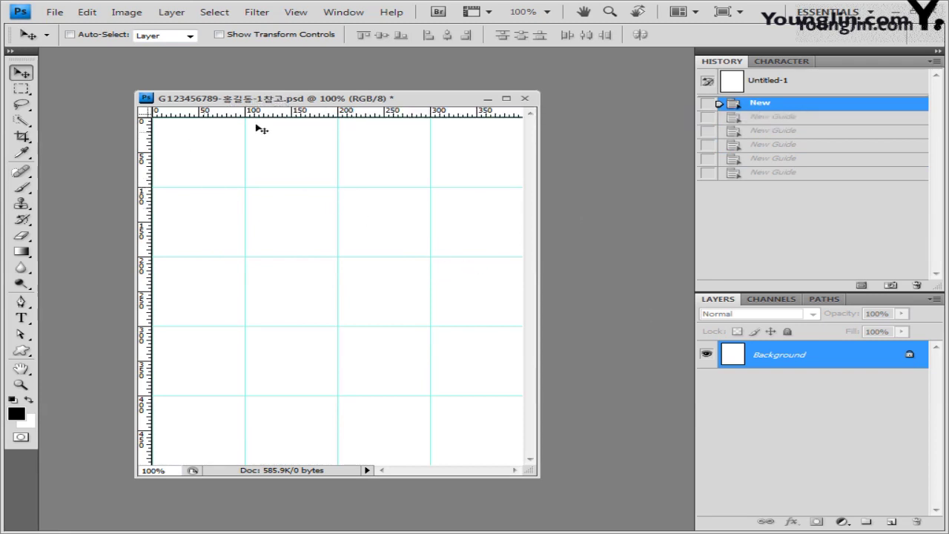
left_click_drag(410, 105, 376, 86)
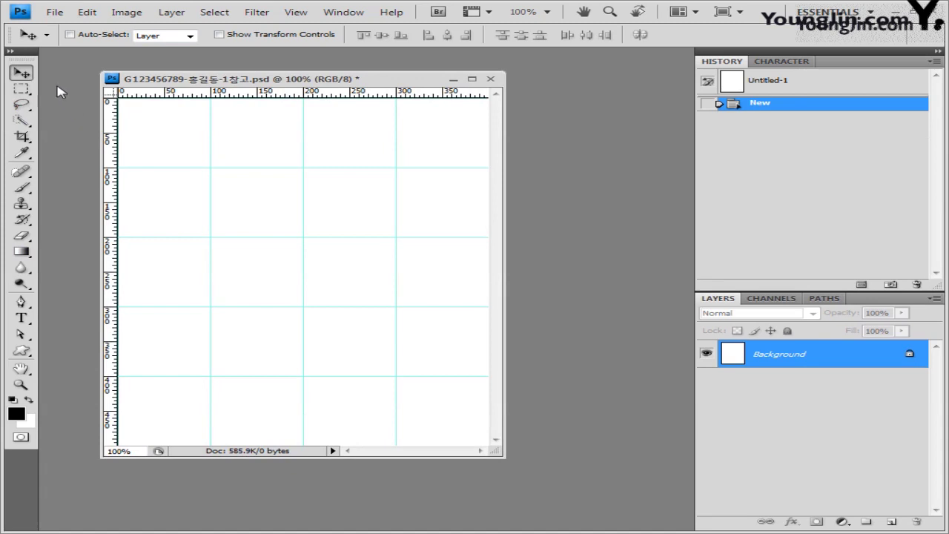
Open 1급-1.jpg from the Documents > GTQ > Image folder.
left_click(57, 13)
key("Escape")
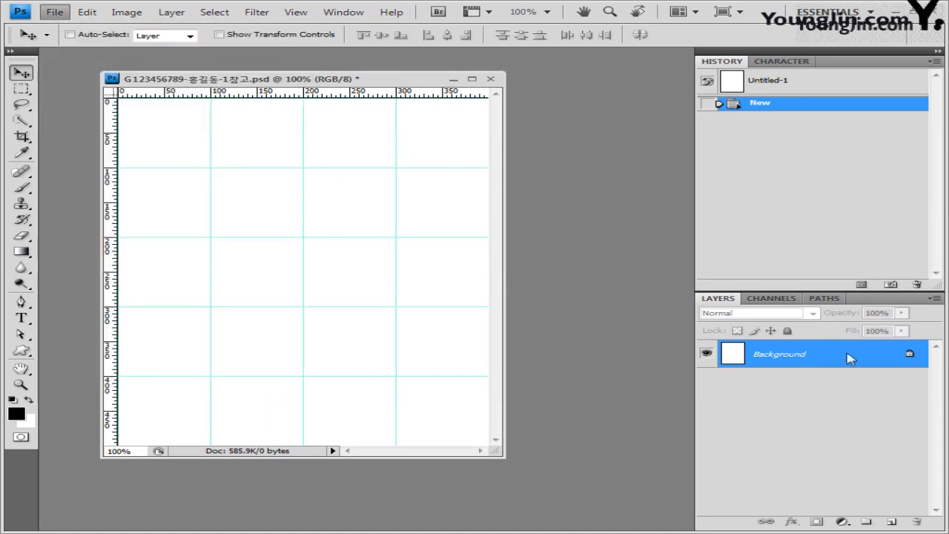
left_click(190, 207)
double_click(388, 170)
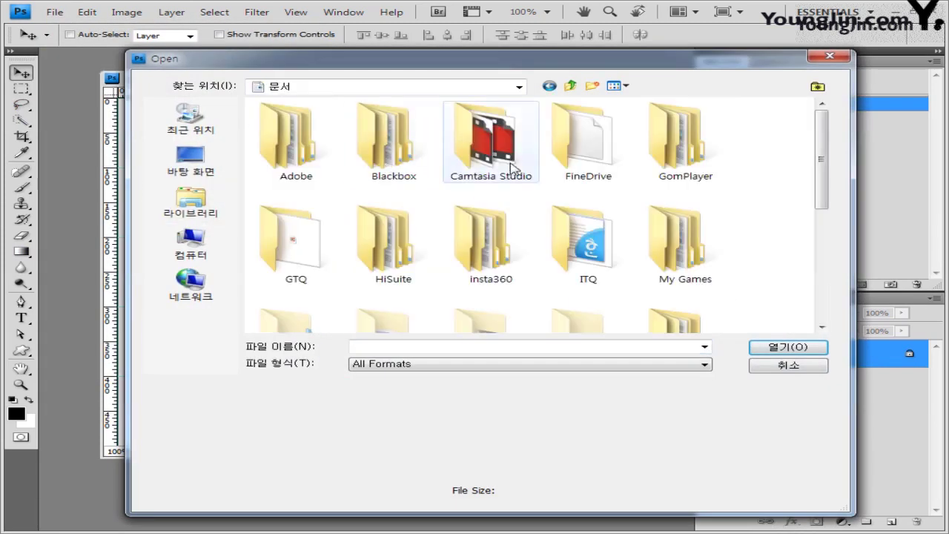
double_click(306, 250)
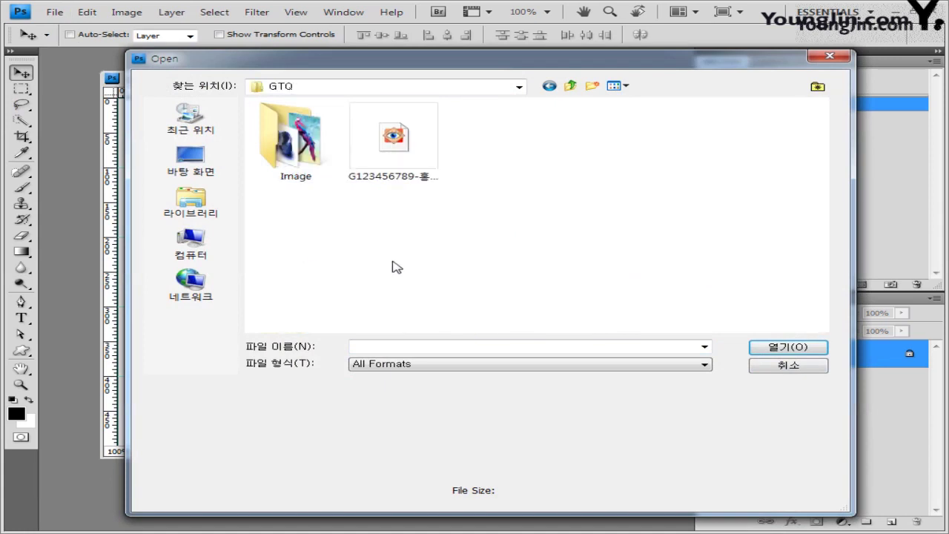
double_click(300, 169)
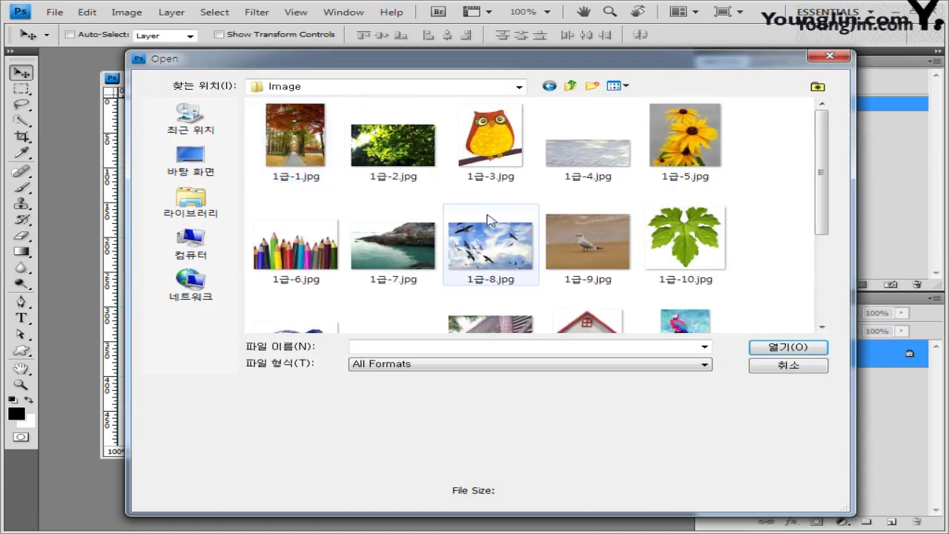
left_click(300, 144)
left_click(812, 347)
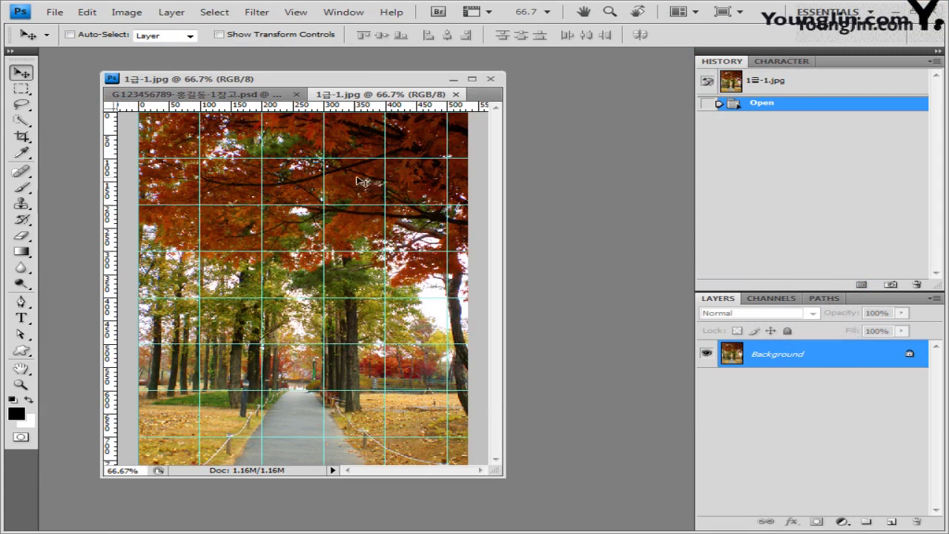
Float the photo, select and copy all of it, then close it.
left_click_drag(415, 94, 629, 101)
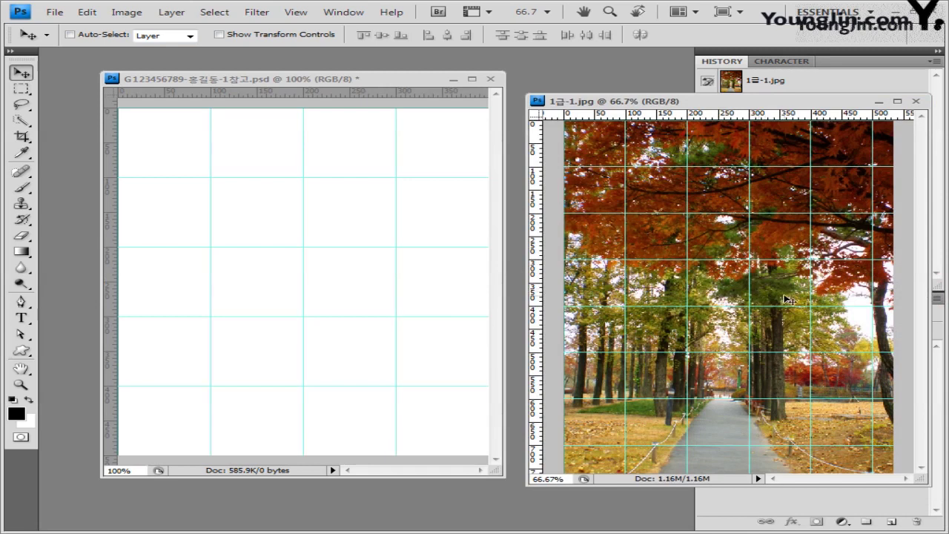
key("ctrl+a")
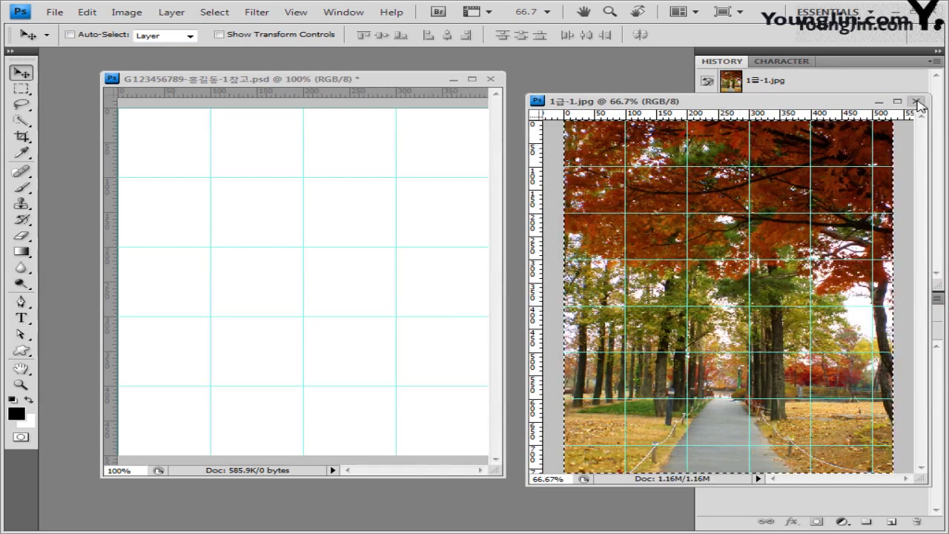
left_click(918, 102)
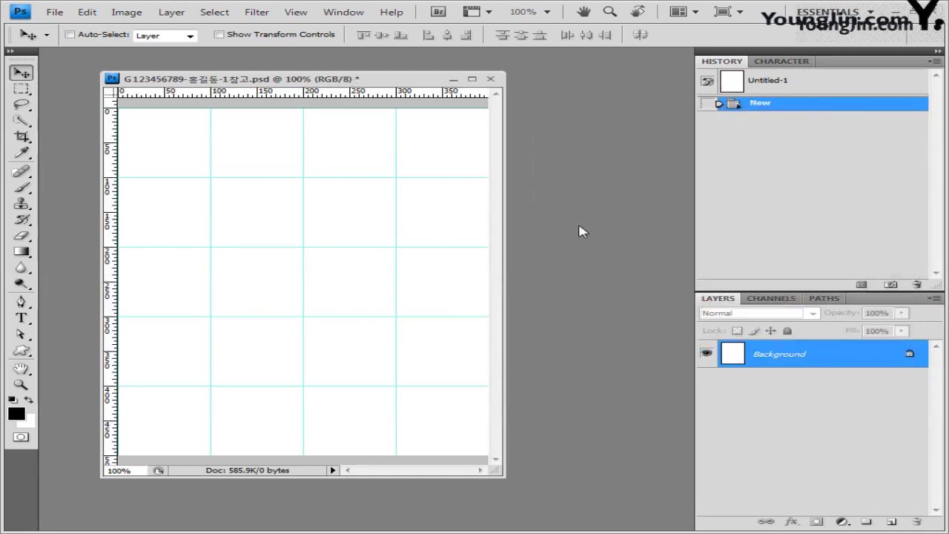
Paste the photo as Layer 1 and drag it up-left to fill the canvas.
key("ctrl+v")
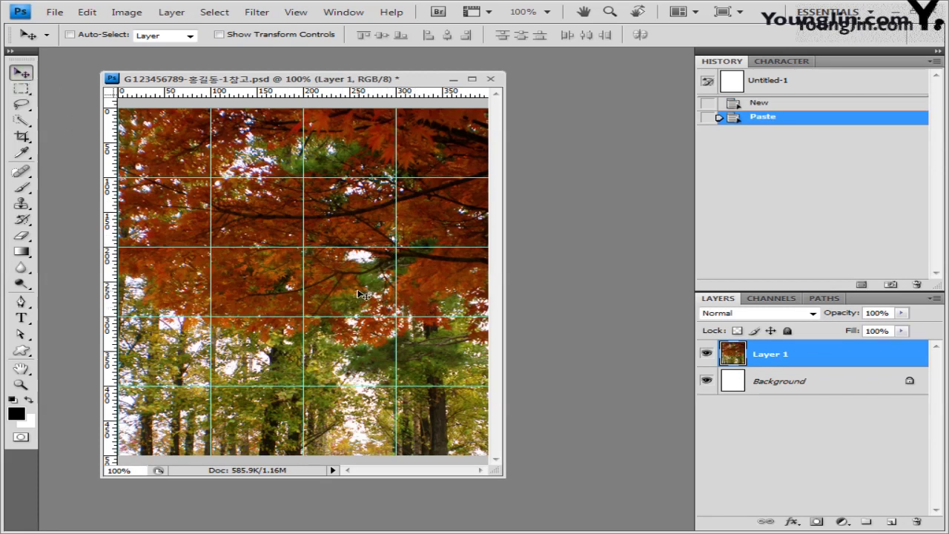
left_click_drag(343, 276, 308, 253)
left_click_drag(370, 311, 354, 315)
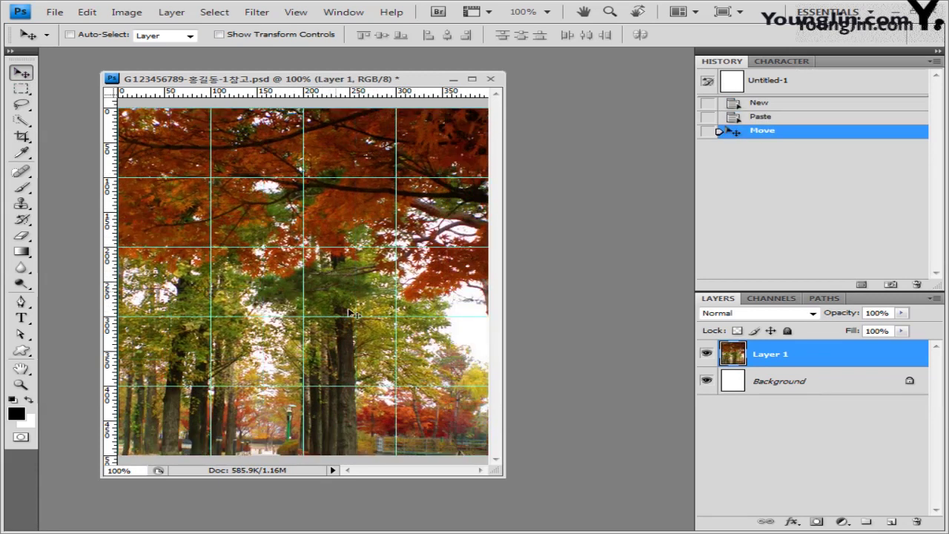
left_click_drag(361, 370, 342, 357)
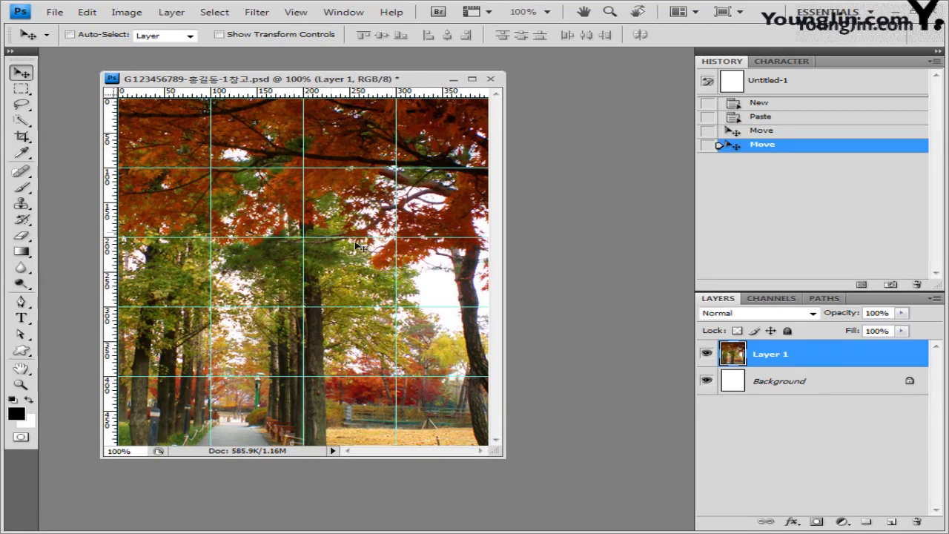
left_click(265, 17)
Apply the Dry Brush filter to the forest photo with brush size 2, detail 8, texture 1.
mouse_move(282, 117)
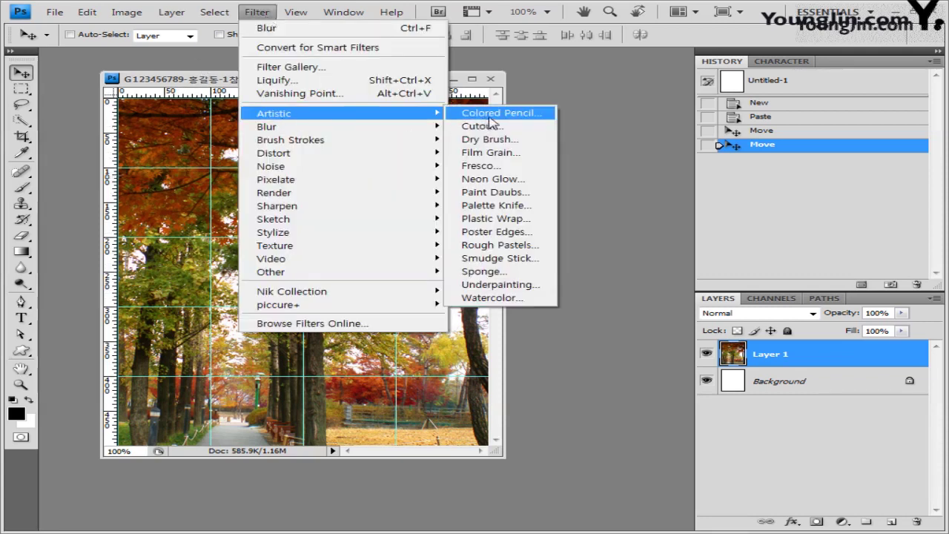
left_click(487, 139)
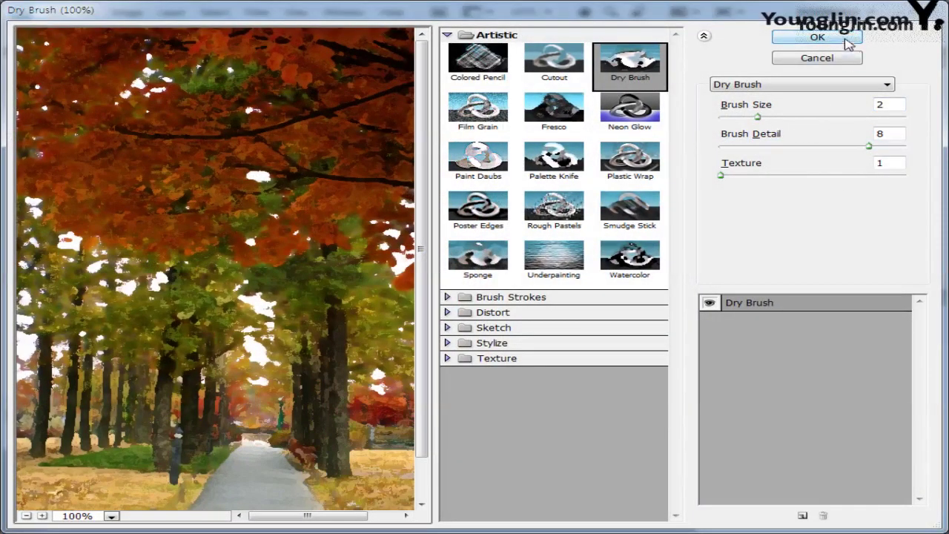
left_click(818, 38)
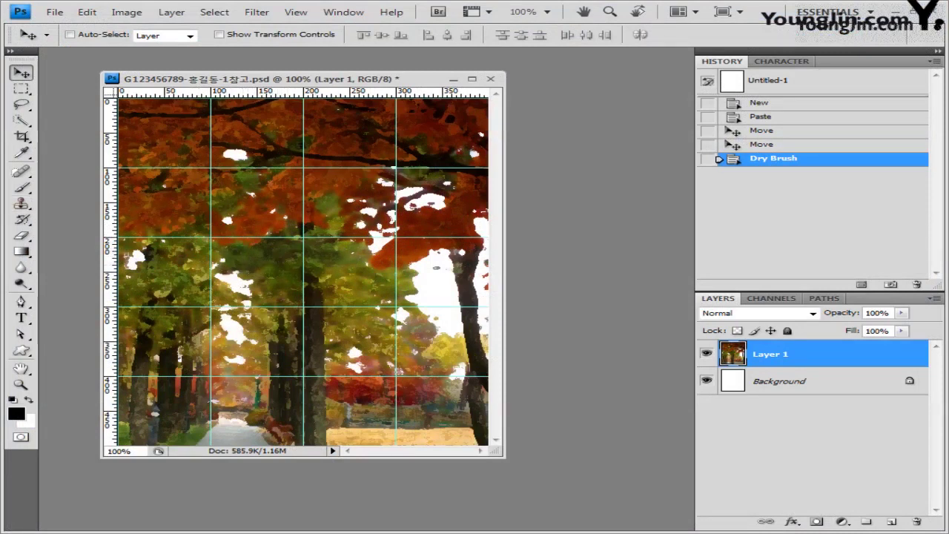
Select the Pen tool in Paths mode and turn off View > Snap.
left_click(21, 302)
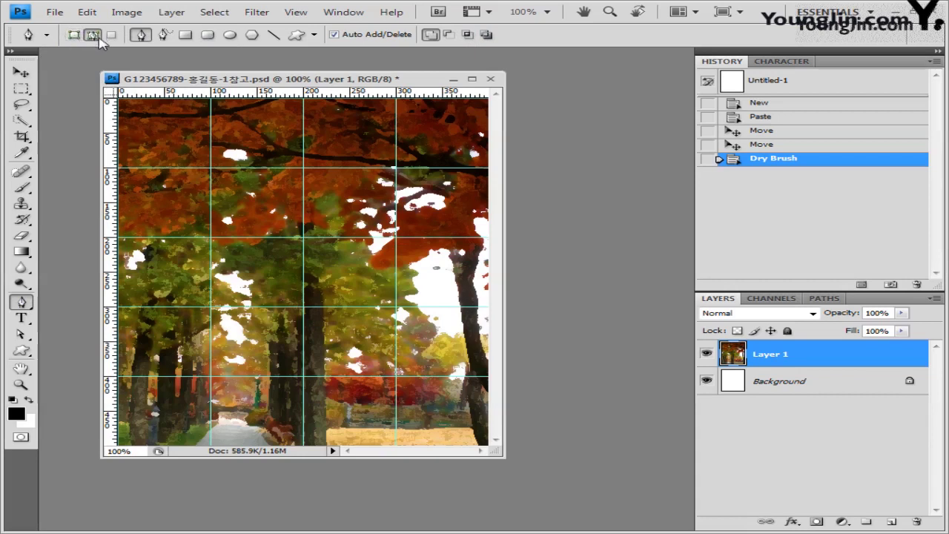
left_click(99, 37)
left_click(21, 88)
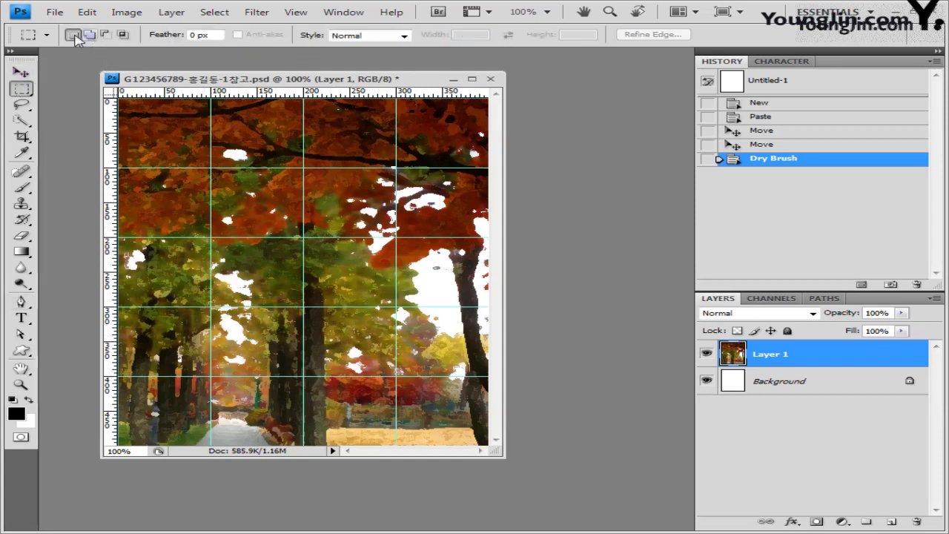
left_click(21, 302)
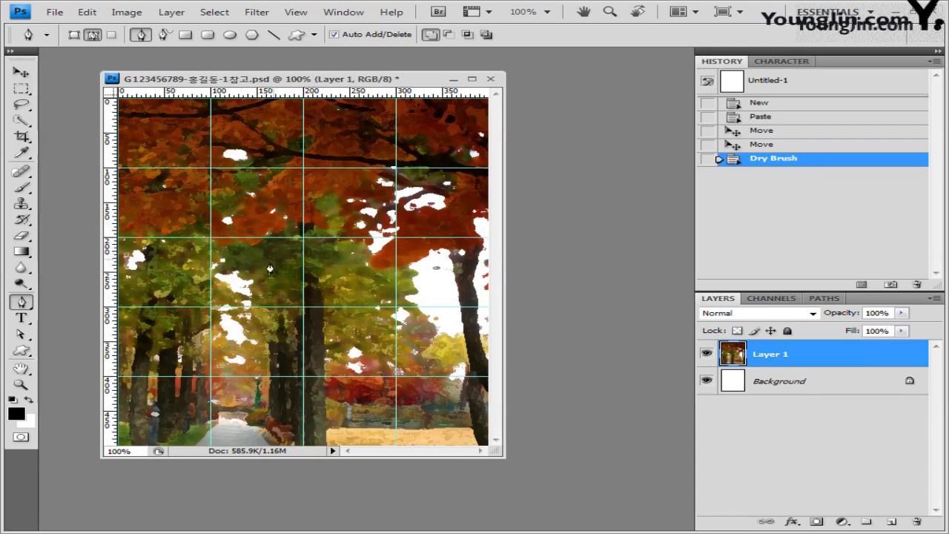
left_click(343, 12)
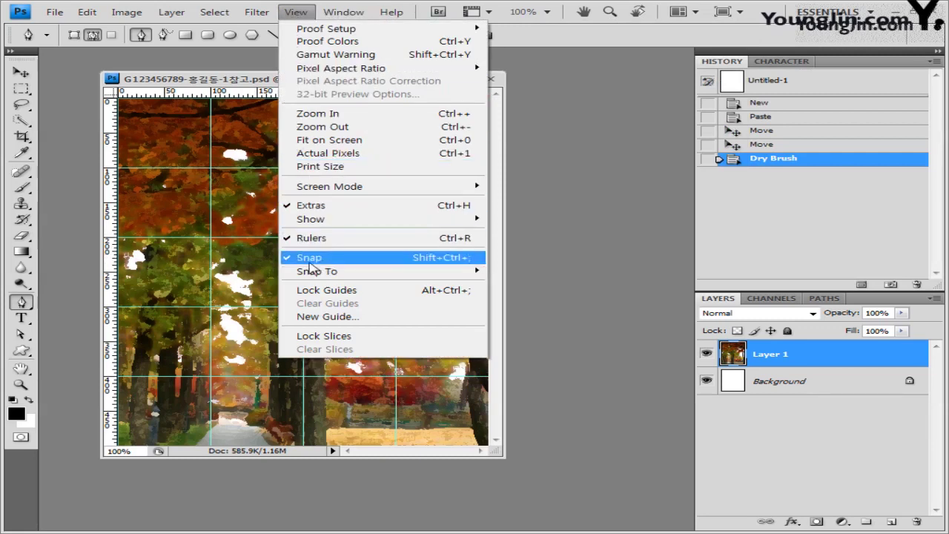
left_click(311, 260)
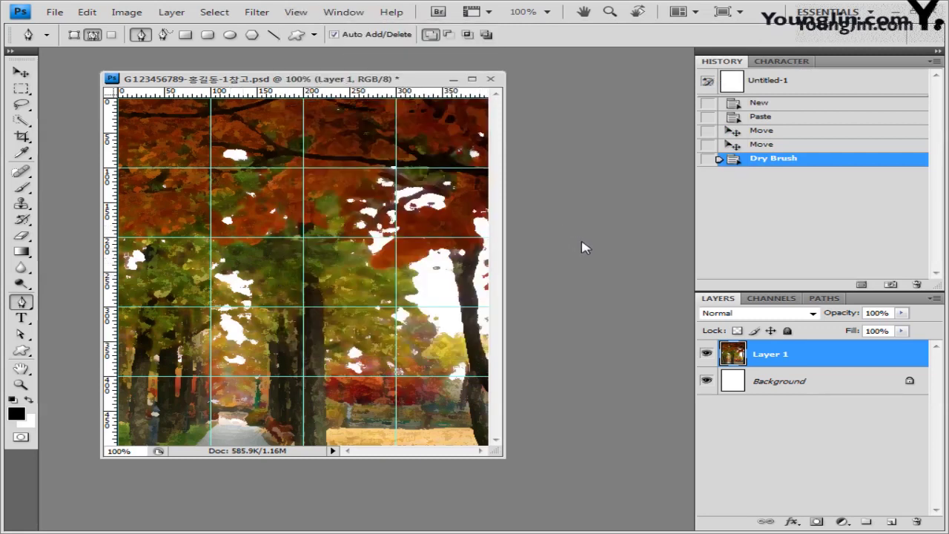
Start the leaf outline with curved anchors along its left side and bottom edge.
left_click(281, 253)
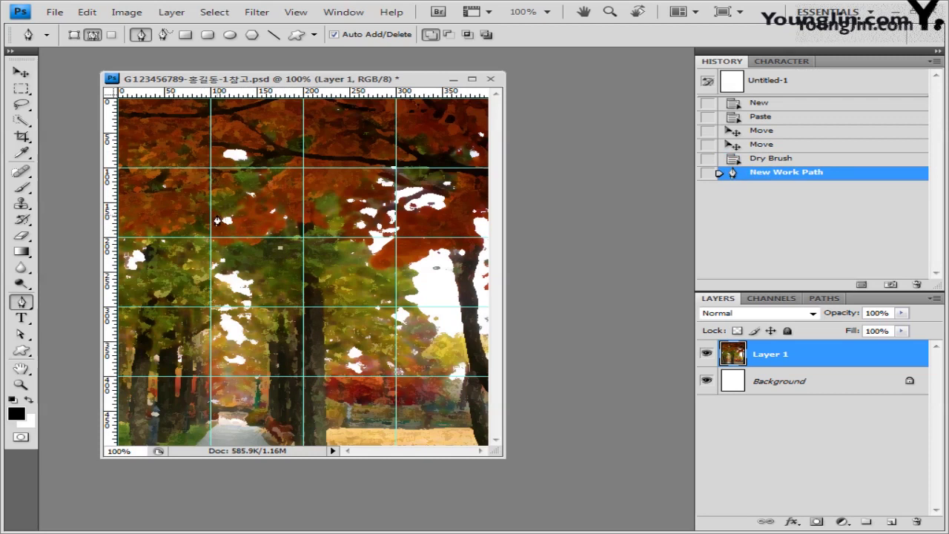
left_click(216, 220)
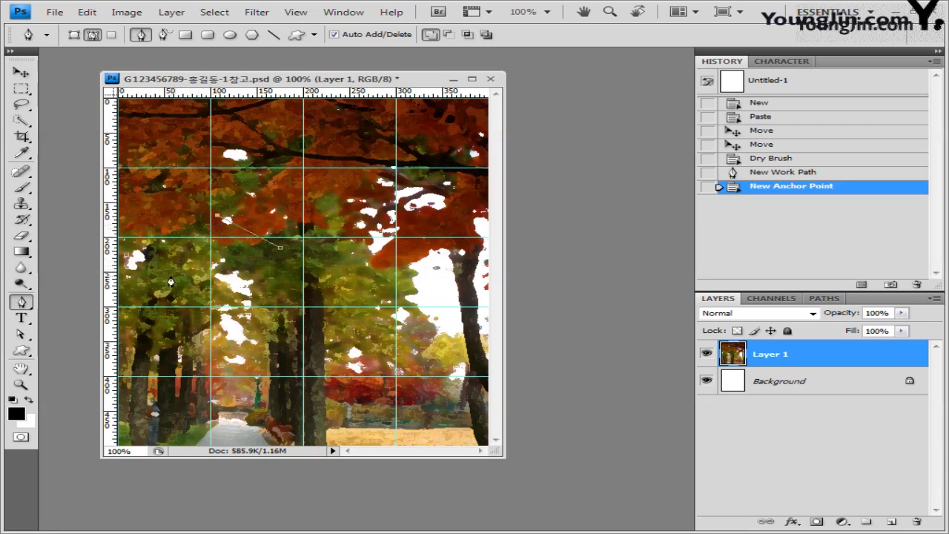
left_click_drag(171, 280, 169, 309)
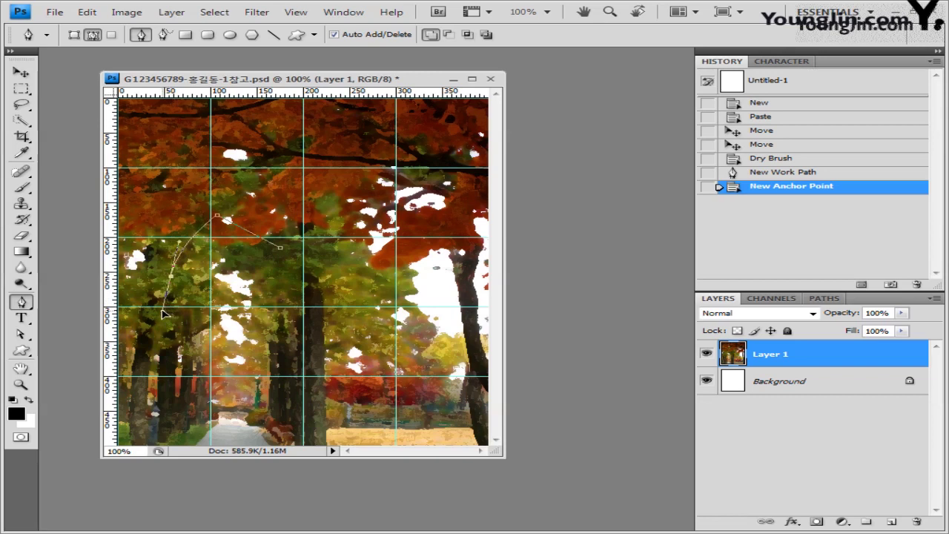
left_click(170, 314)
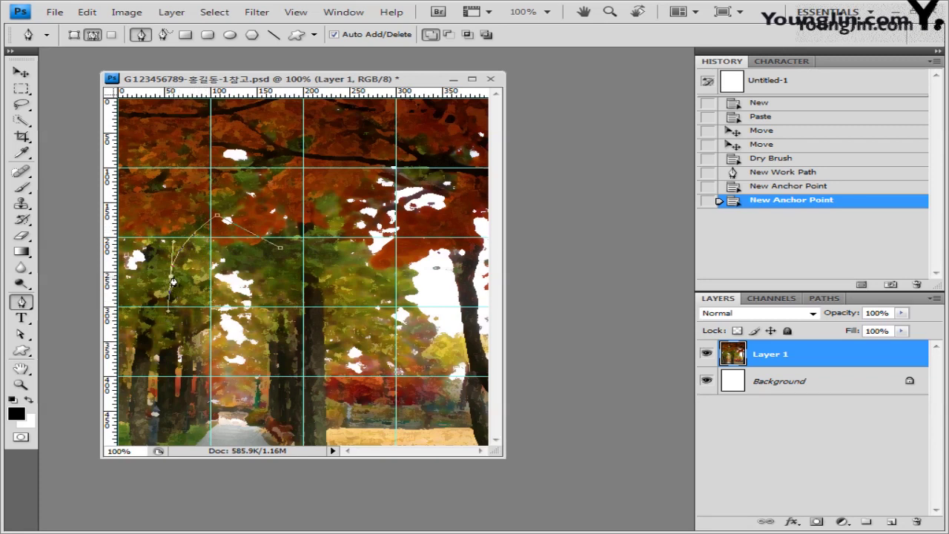
left_click(169, 282)
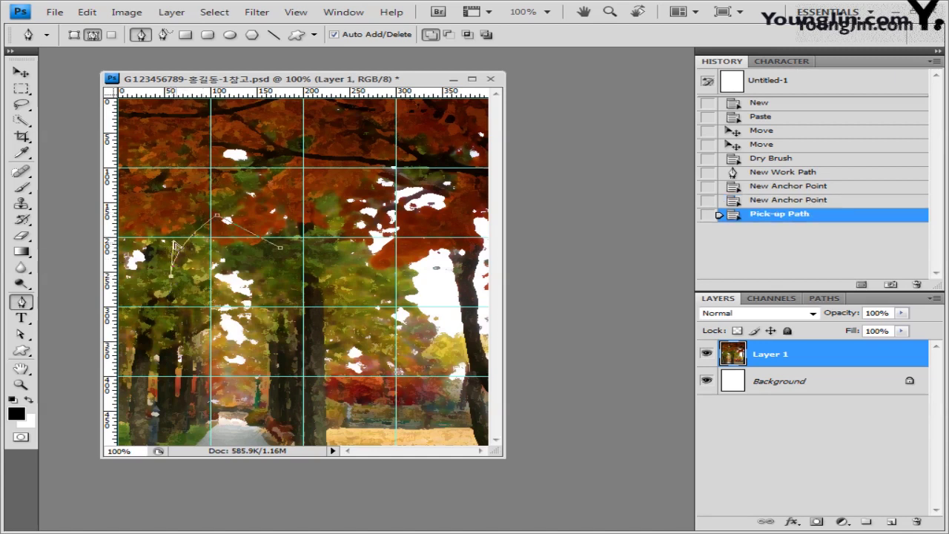
left_click_drag(174, 244, 178, 245)
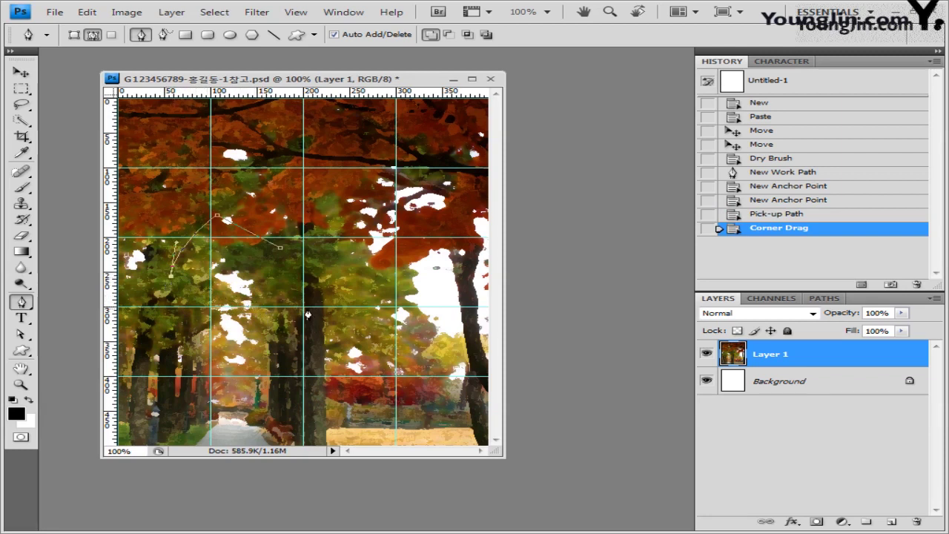
left_click(308, 315)
left_click_drag(307, 314, 410, 351)
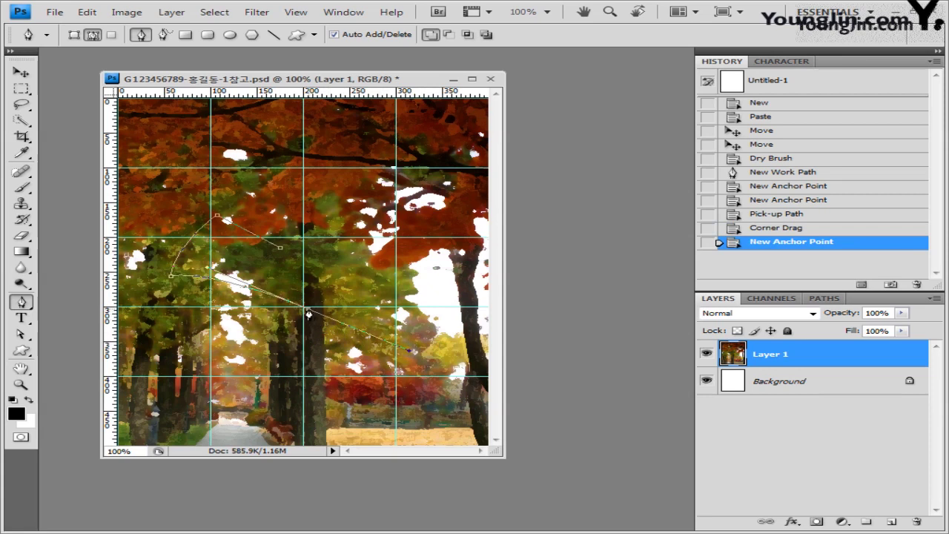
left_click(308, 314)
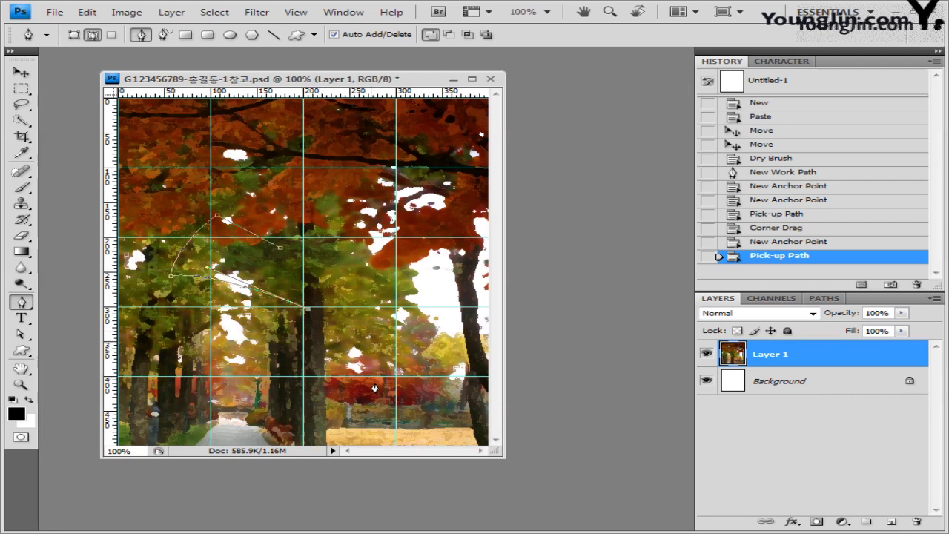
Add the remaining leaf-lobe anchors and close the outline at its starting point.
mouse_move(328, 362)
left_mouse_down()
mouse_move(360, 391)
mouse_move(346, 365)
left_mouse_up()
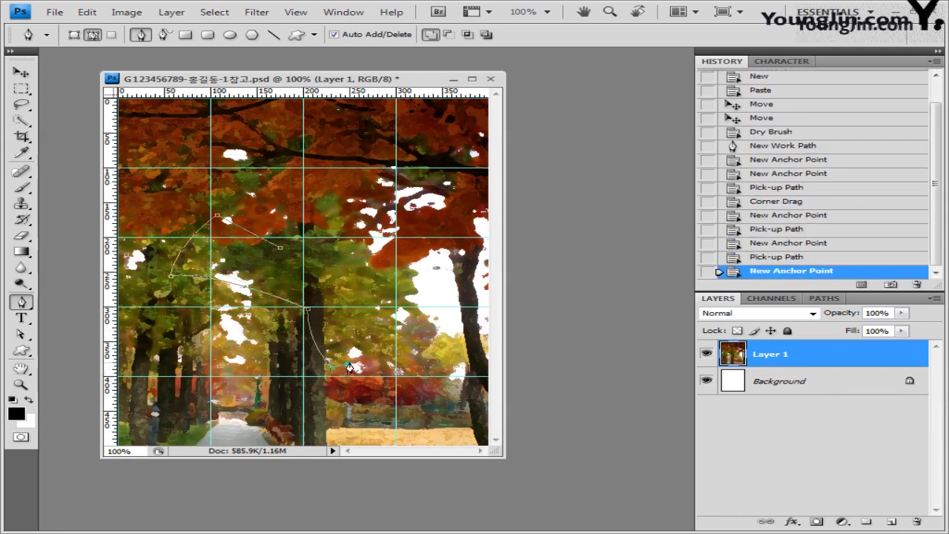
left_click_drag(391, 268, 445, 275)
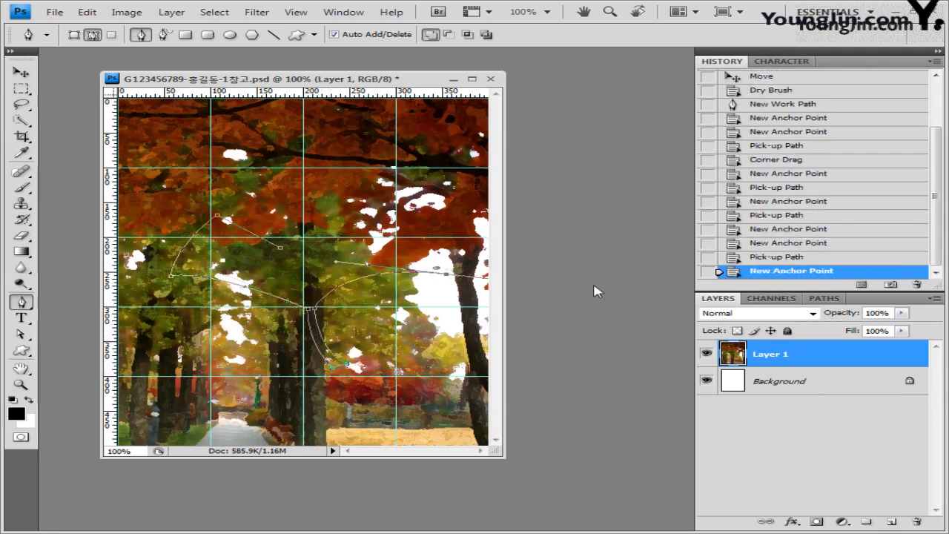
left_click_drag(359, 199, 337, 197)
left_click(331, 250)
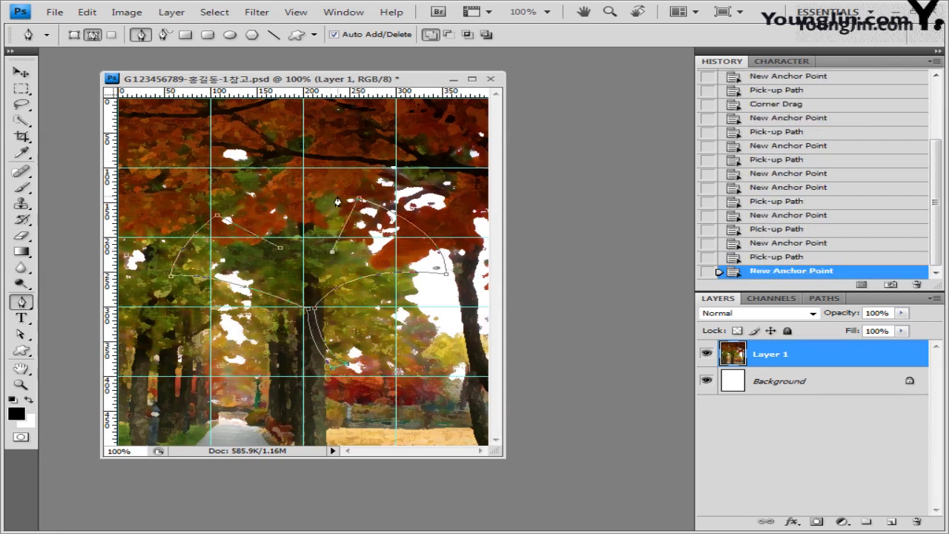
left_click(337, 197)
left_click(297, 199)
left_click(297, 199, "alt")
left_click(307, 257)
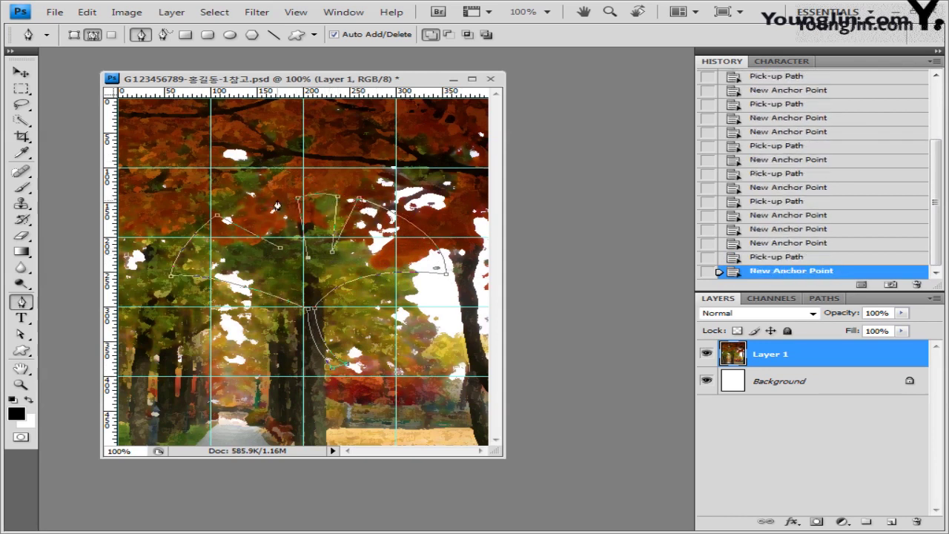
left_click(242, 211)
left_click(241, 211, "alt")
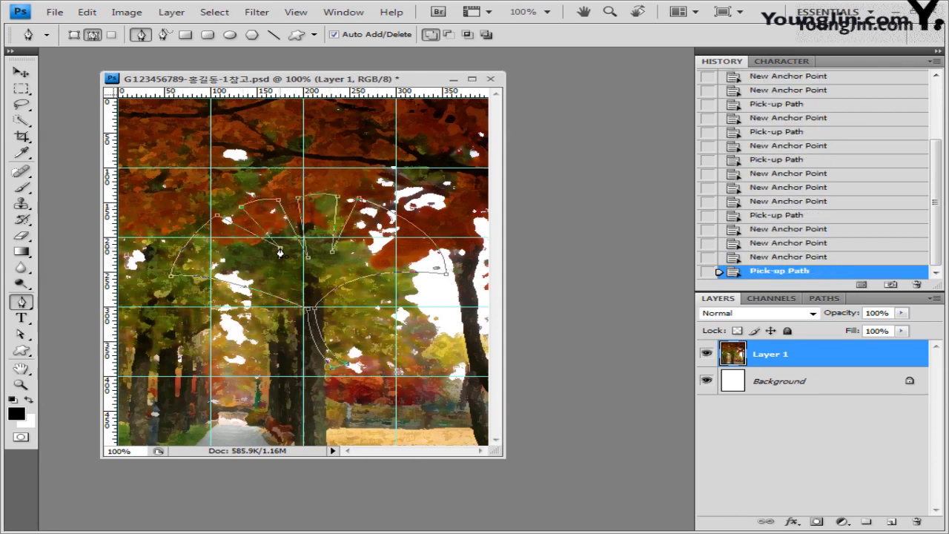
left_click(280, 250)
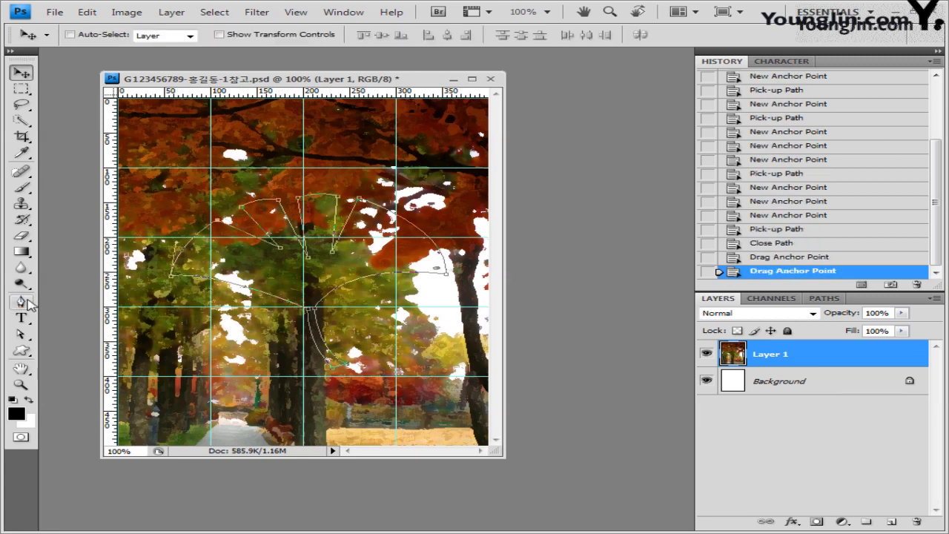
left_click(19, 74)
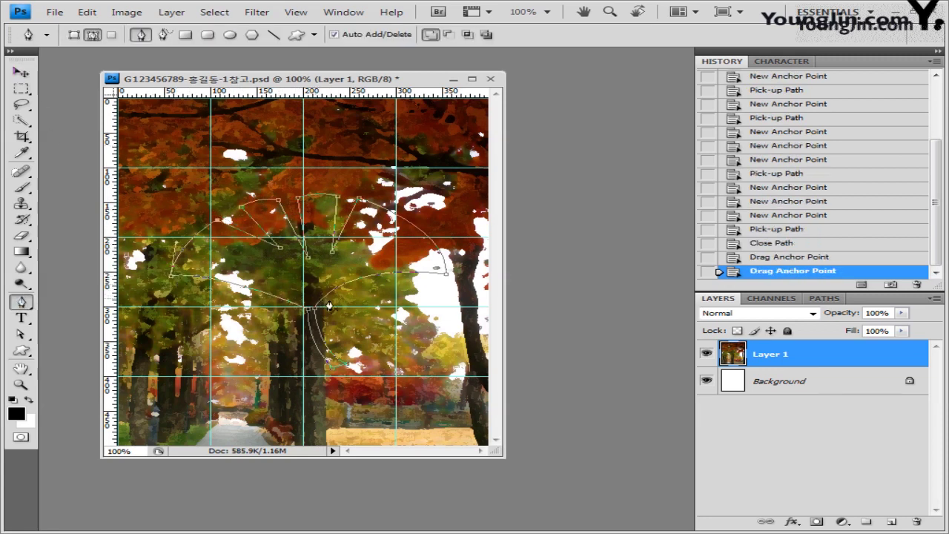
Rotate the leaf path about −20° and move it right and down, then commit the transform.
key("ctrl+t")
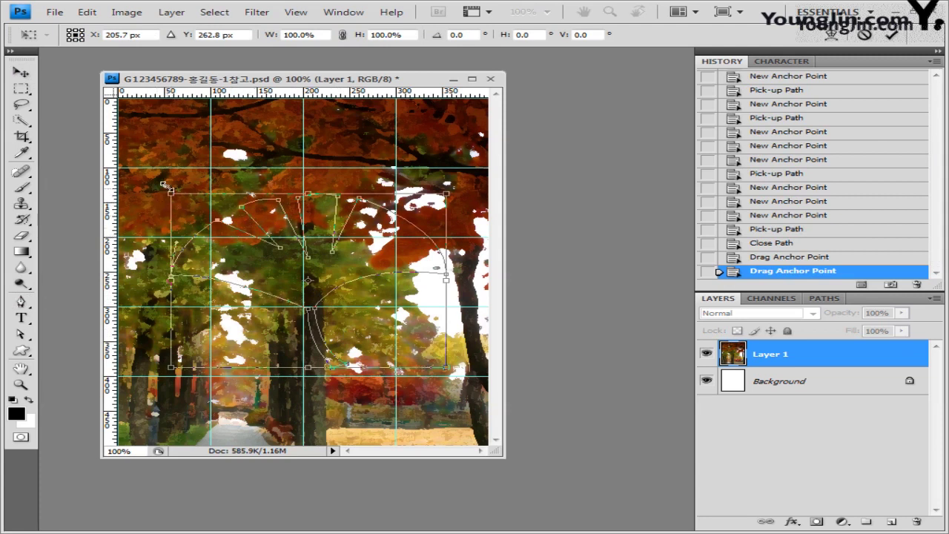
left_click_drag(166, 186, 183, 269)
left_click_drag(349, 297, 386, 300)
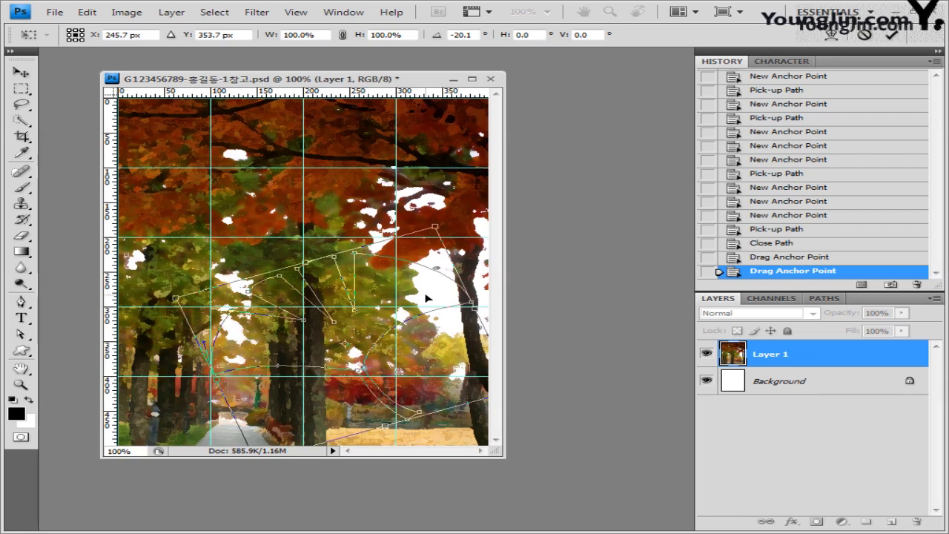
key("Return")
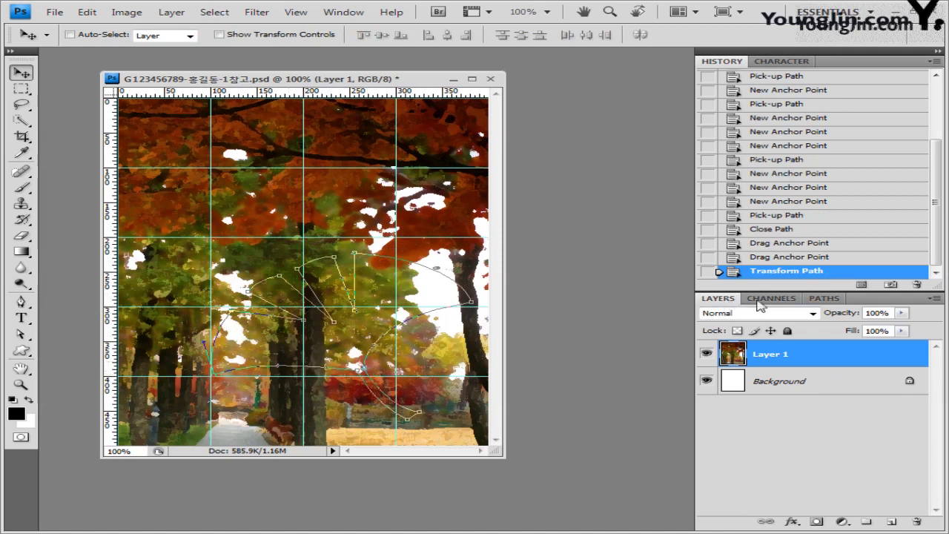
Save the work path as '나뭇잎 모양' and make white the foreground colour.
left_click(827, 298)
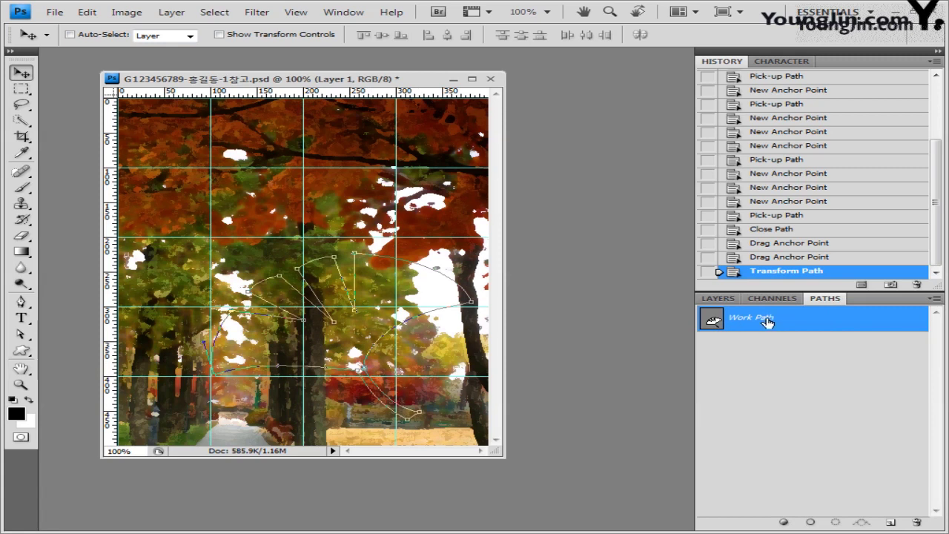
double_click(767, 320)
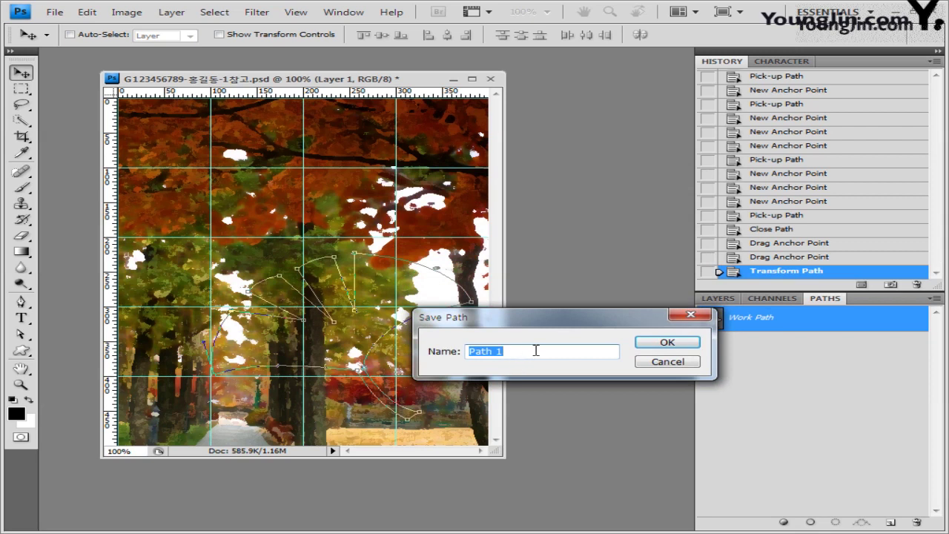
type("나뭇잎 모양")
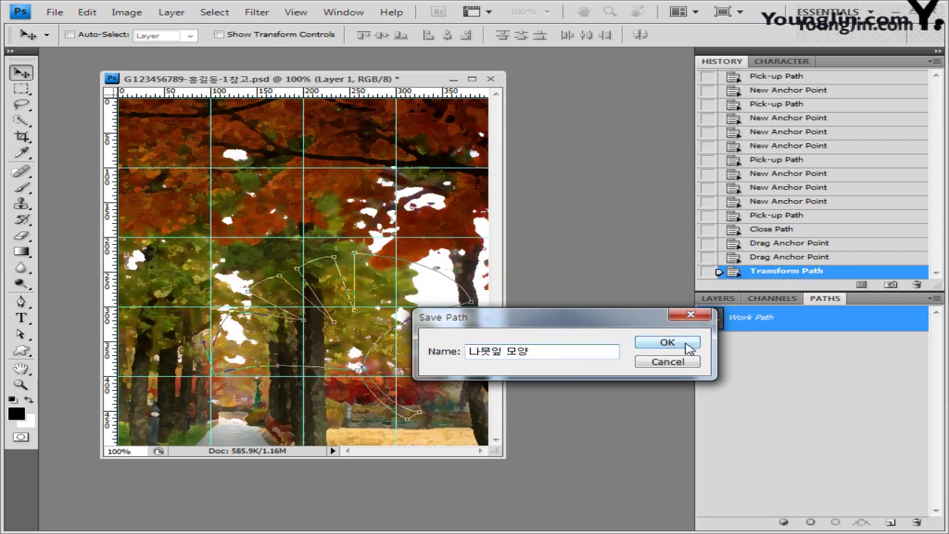
left_click(667, 343)
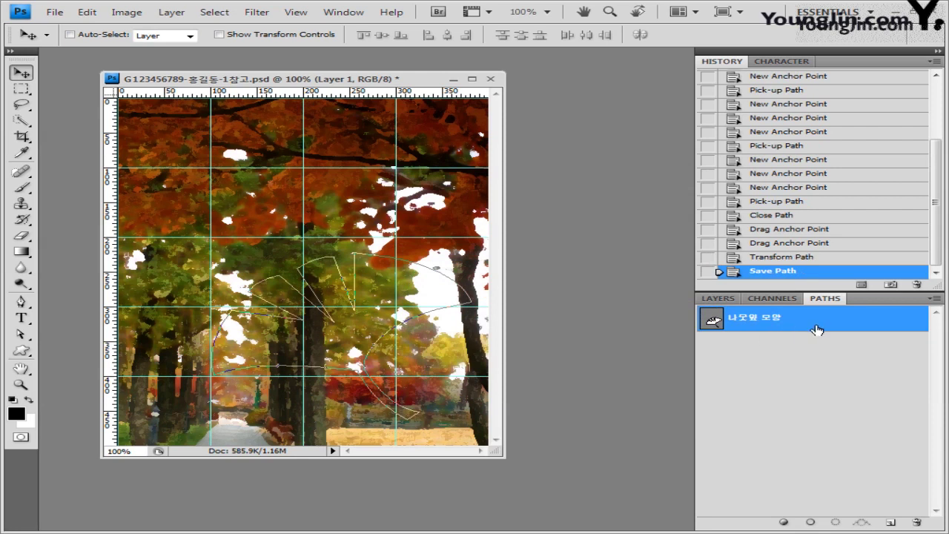
key("x")
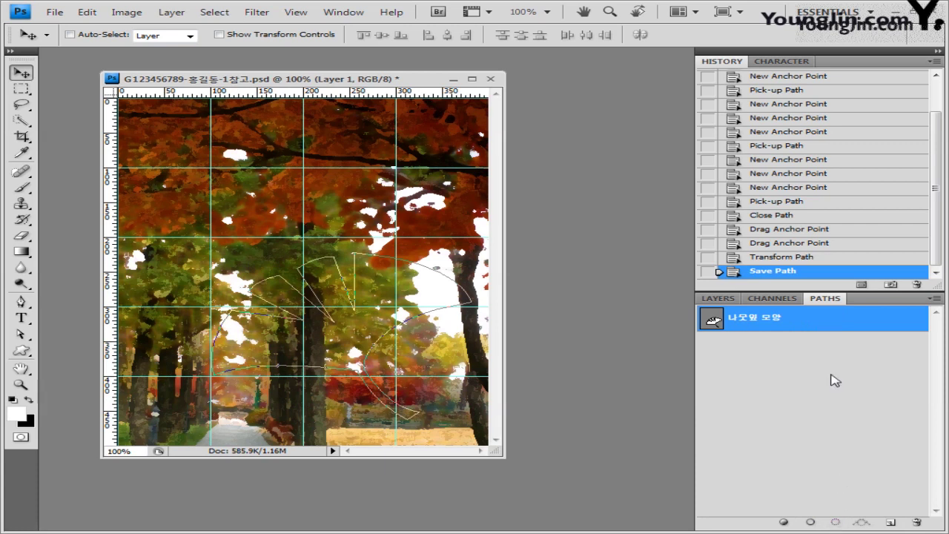
Load the leaf path as a selection and add a new empty Layer 2.
key("ctrl+Return")
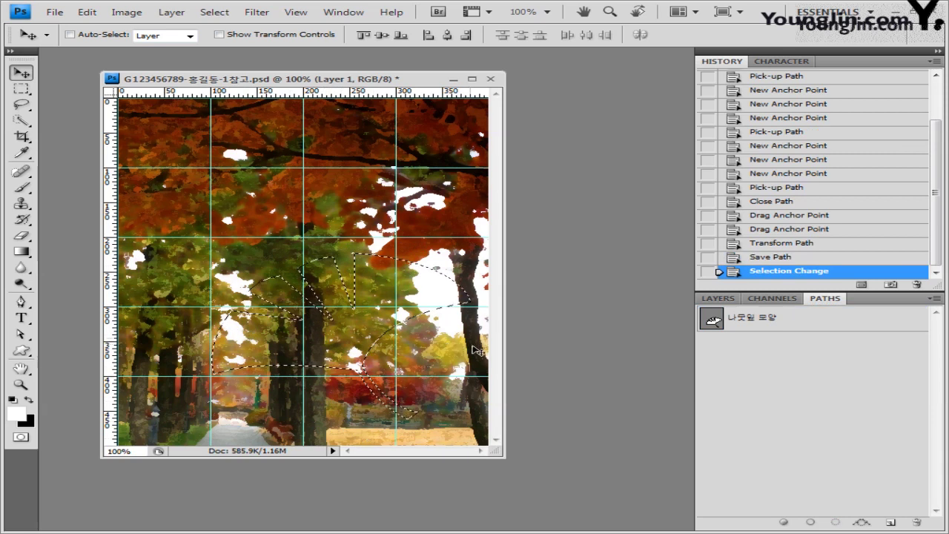
left_click(718, 299)
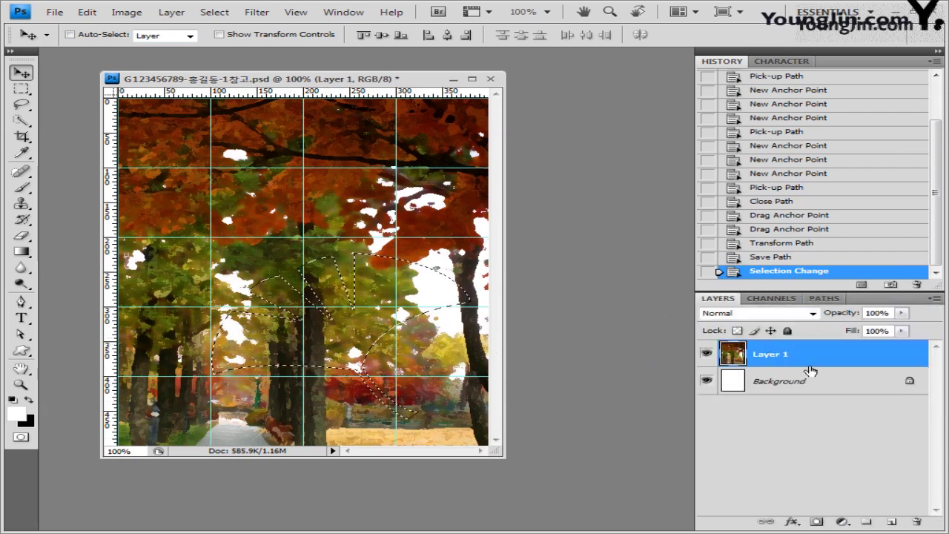
left_click(893, 522)
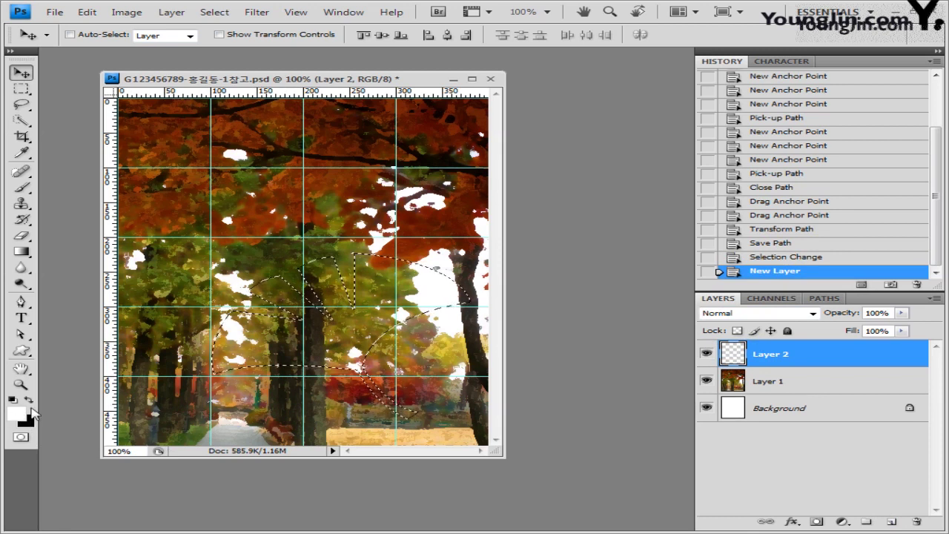
Fill the leaf selection with white foreground colour and deselect.
left_click(30, 399)
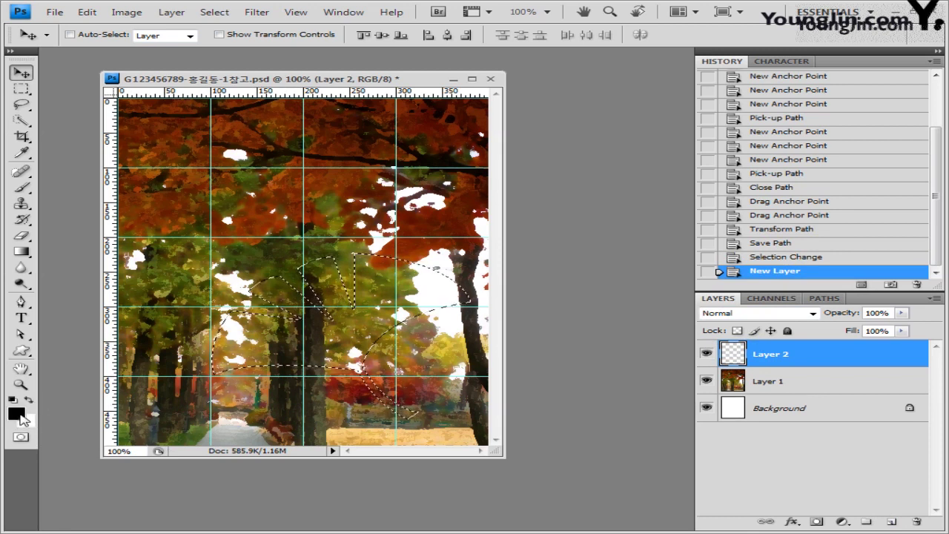
left_click(29, 400)
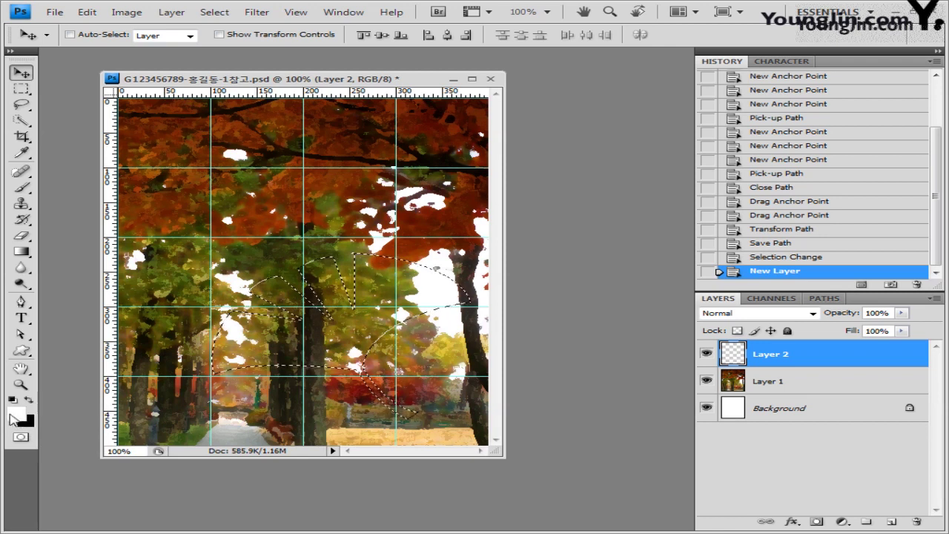
left_click(16, 412)
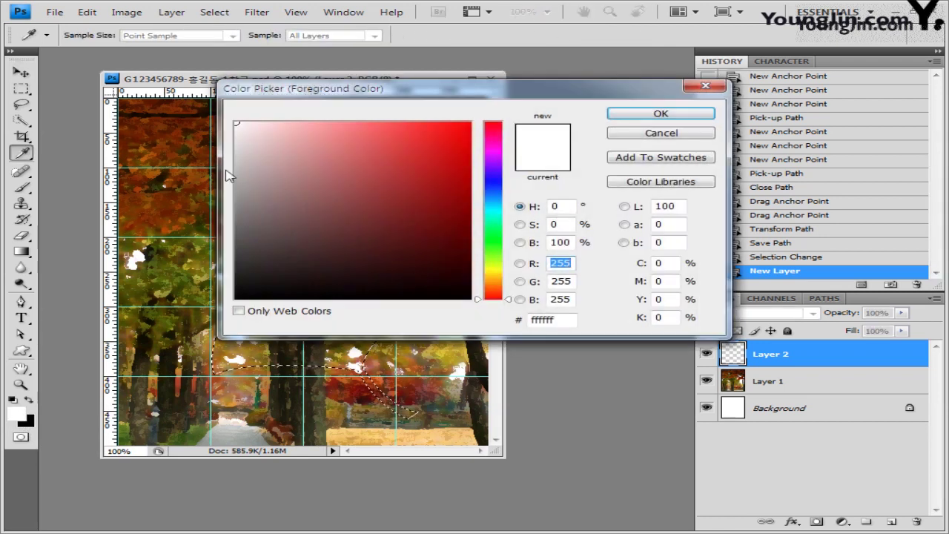
left_click(239, 312)
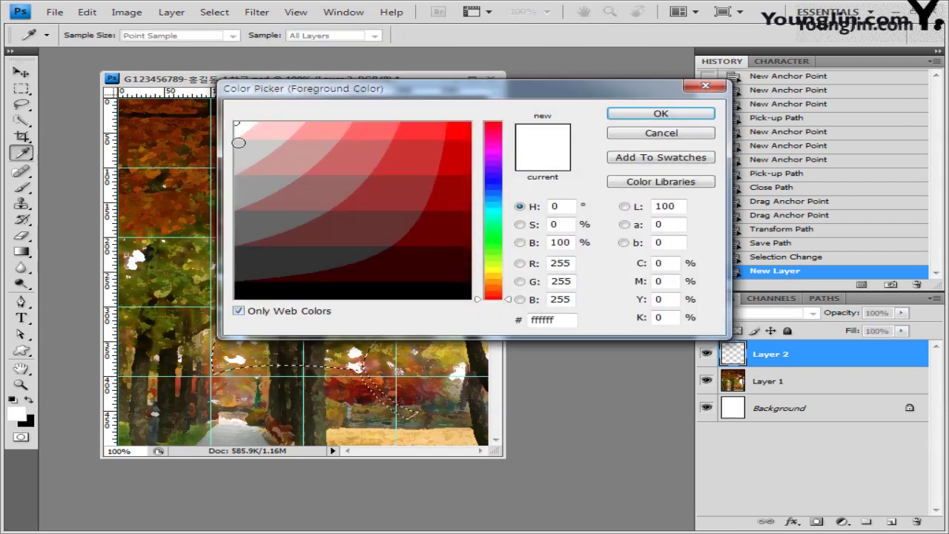
left_click(238, 311)
left_click(661, 113)
key("v")
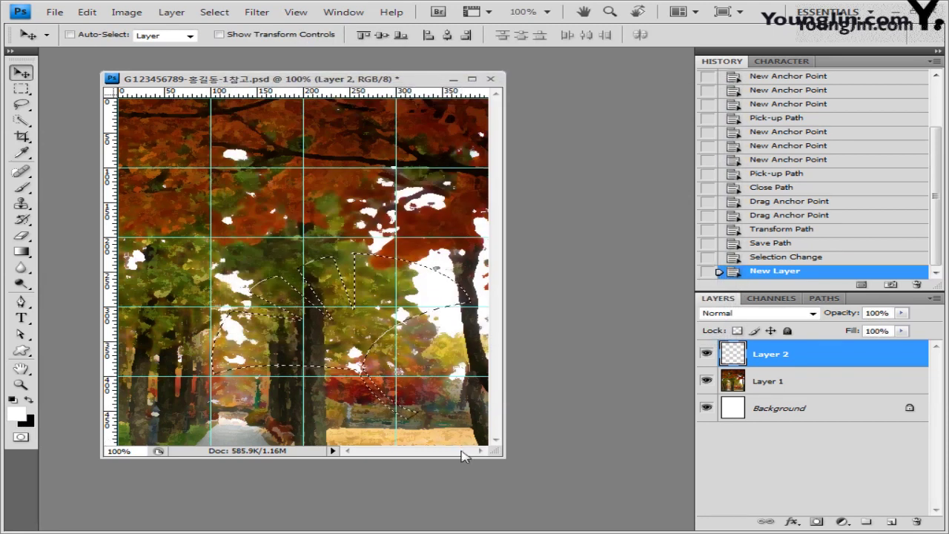
key("alt+BackSpace")
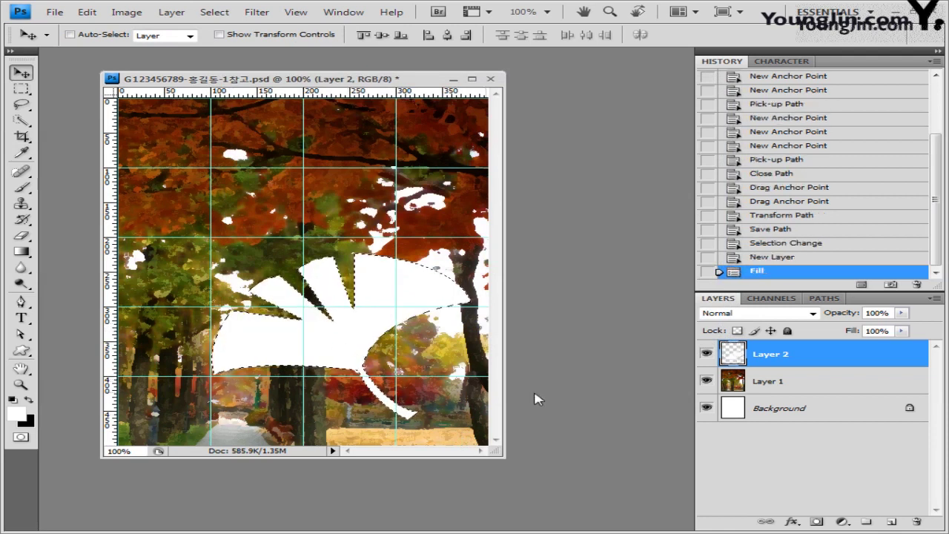
key("ctrl+d")
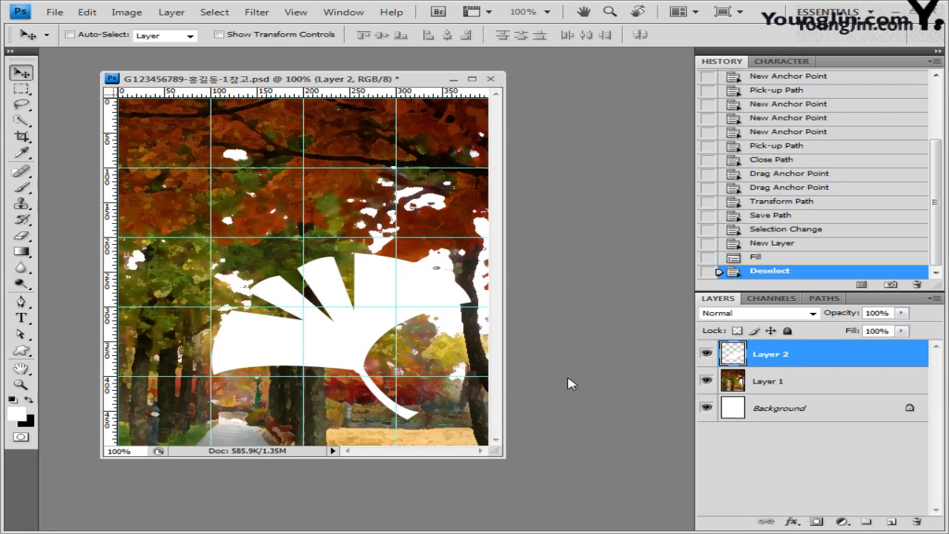
Copy the whole 1급-2.jpg leaves photo into the exam document as Layer 3 and move it down.
left_click(55, 12)
left_click(65, 38)
left_click(377, 130)
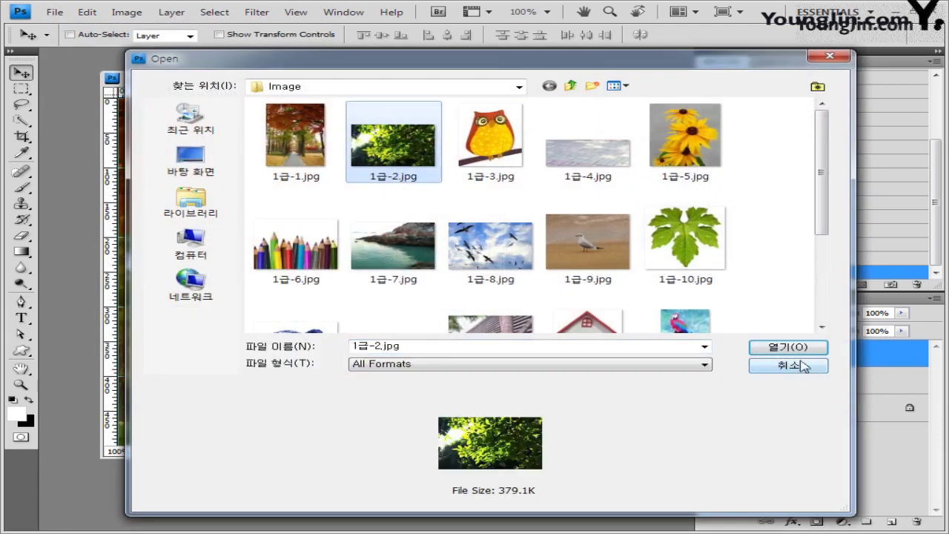
left_click(796, 348)
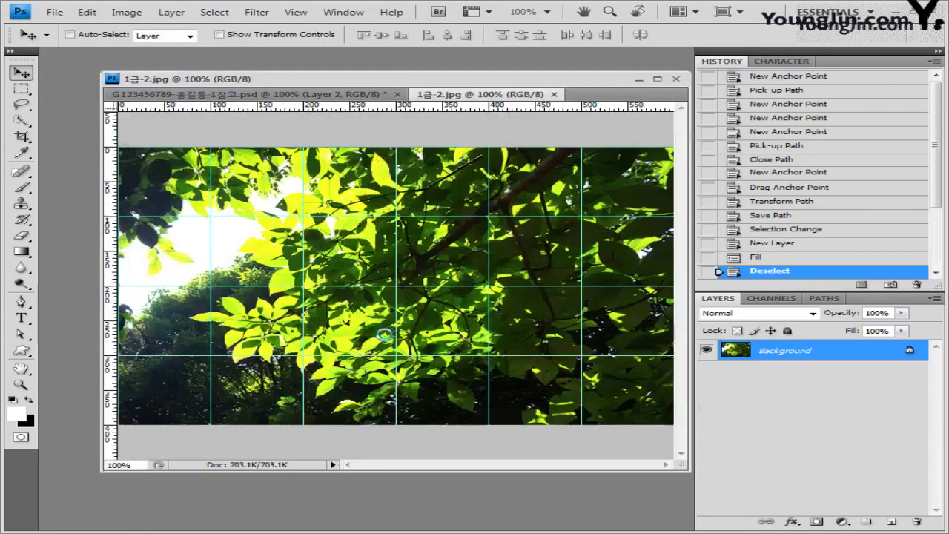
key("ctrl+a")
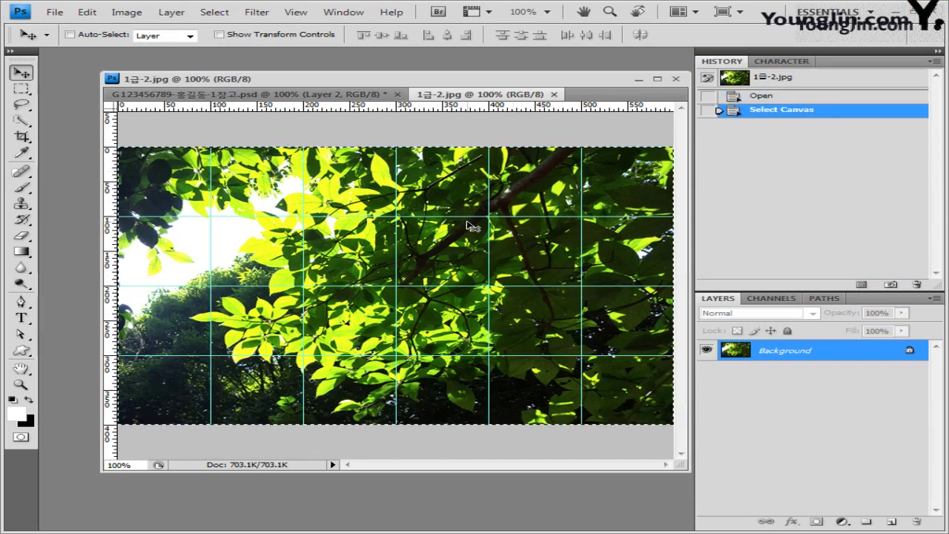
left_click(554, 95)
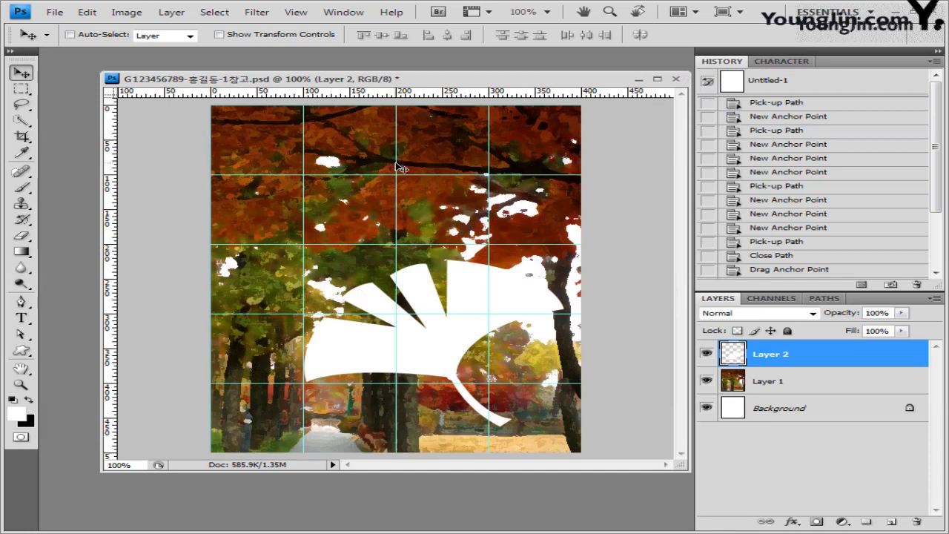
key("ctrl+v")
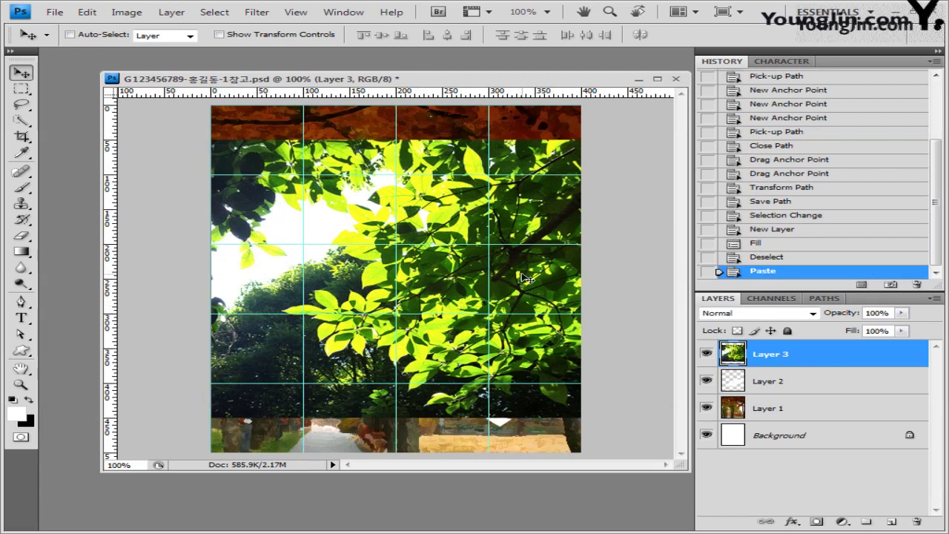
left_click_drag(528, 280, 522, 309)
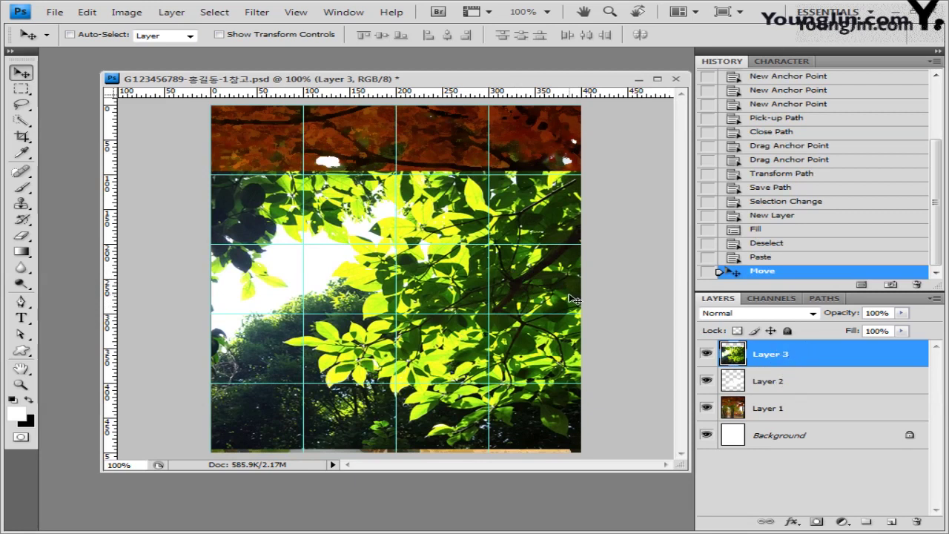
Turn snapping on and shift the leaves photo left to line up with the grid.
left_click(296, 12)
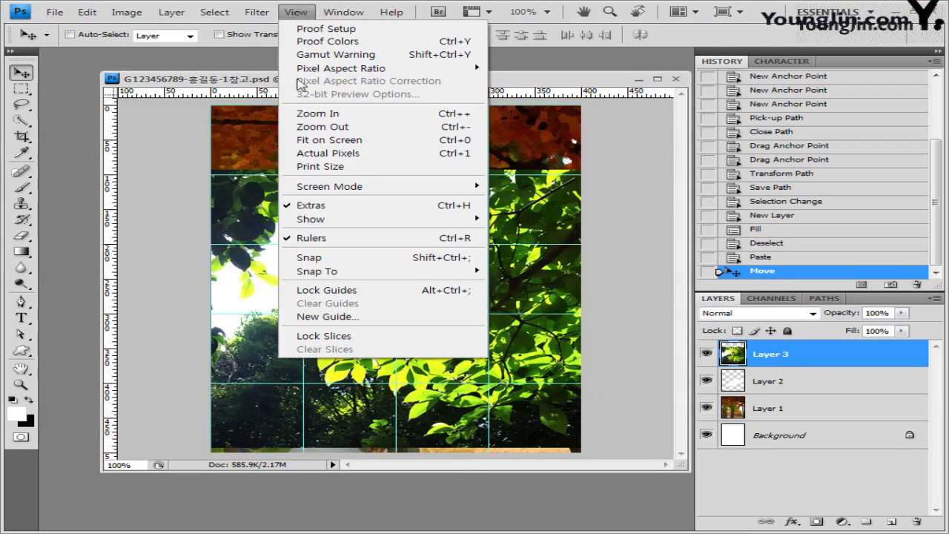
left_click(324, 258)
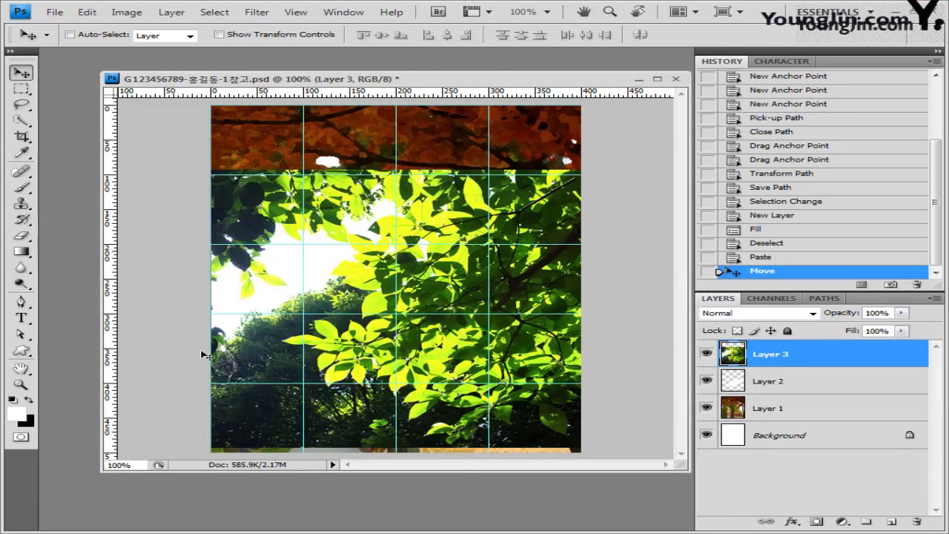
key("Down")
key("Down")
key("Down")
key("Down")
key("Down")
key("Down")
key("Down")
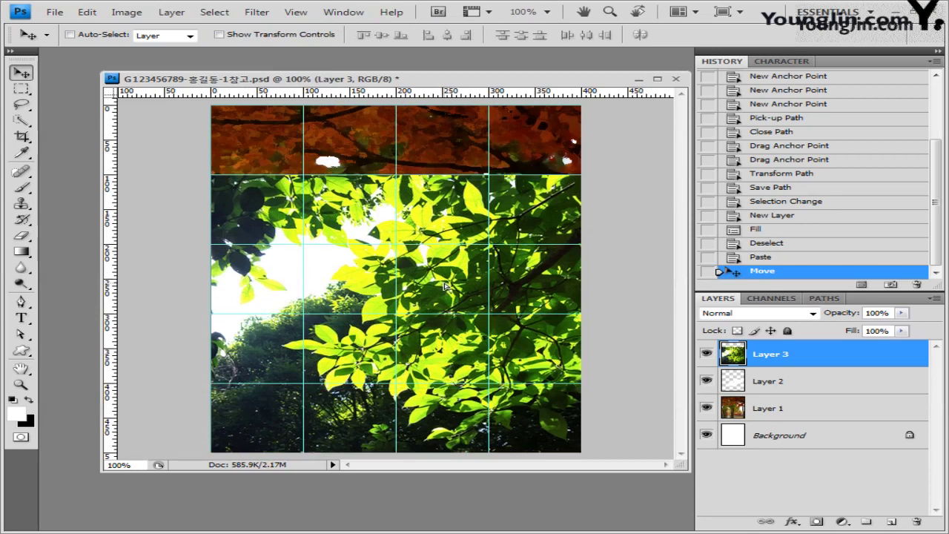
left_click_drag(554, 292, 498, 292)
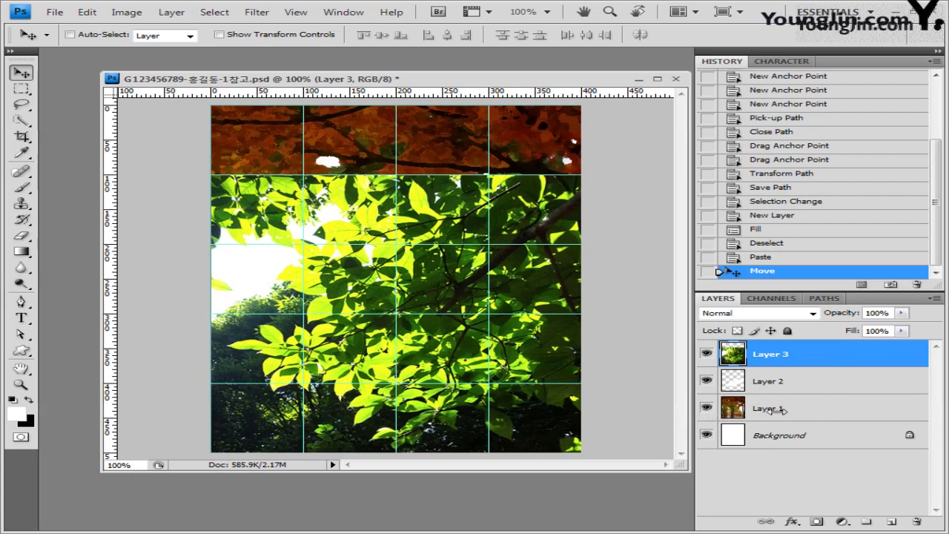
Rename Layer 1 to 1-1, Layer 2 to Layer 1, and Layer 3 to 1-2.
double_click(768, 409)
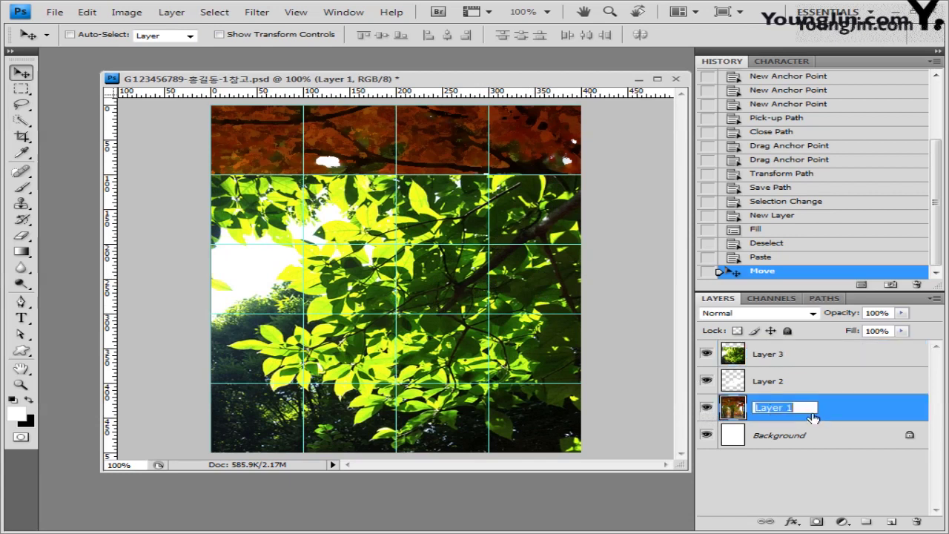
type("1-1")
key("Return")
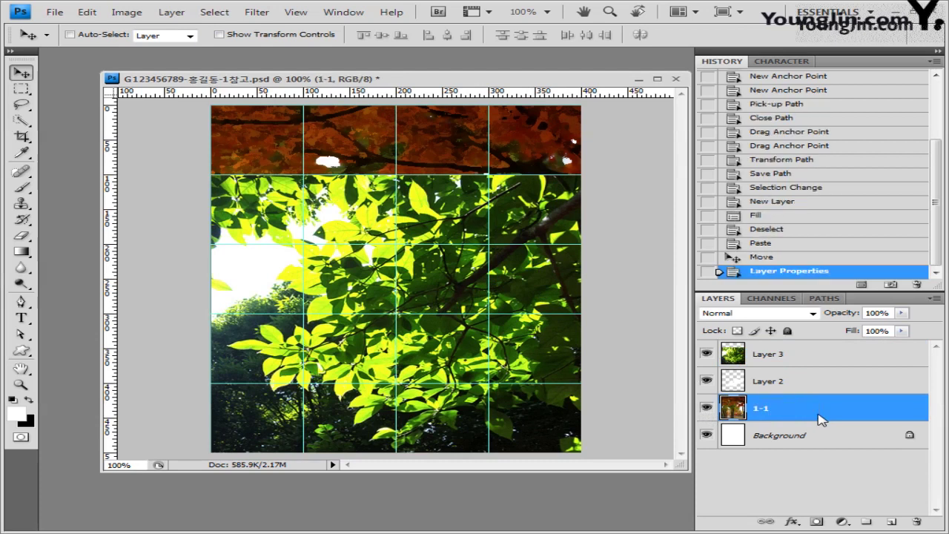
left_click(778, 386)
key("h")
key("v")
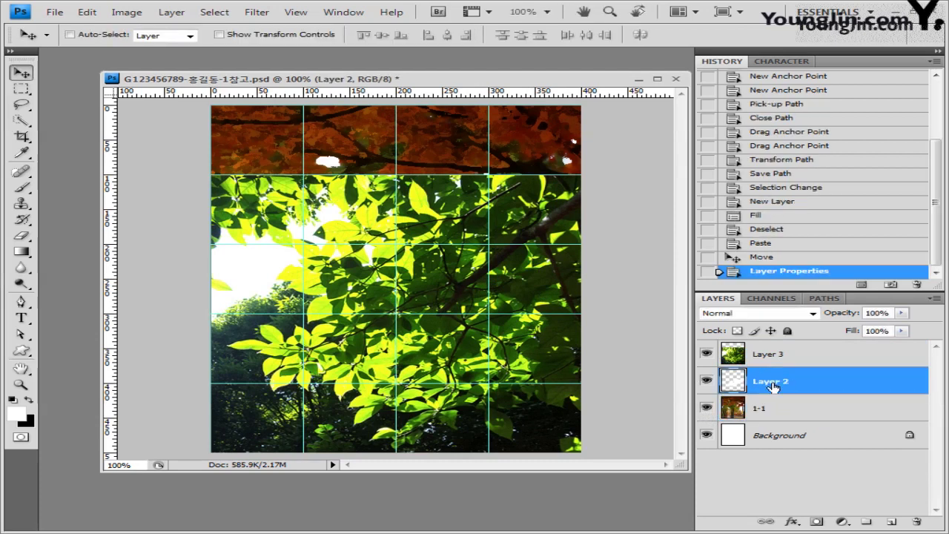
double_click(775, 382)
left_click_drag(789, 383, 806, 382)
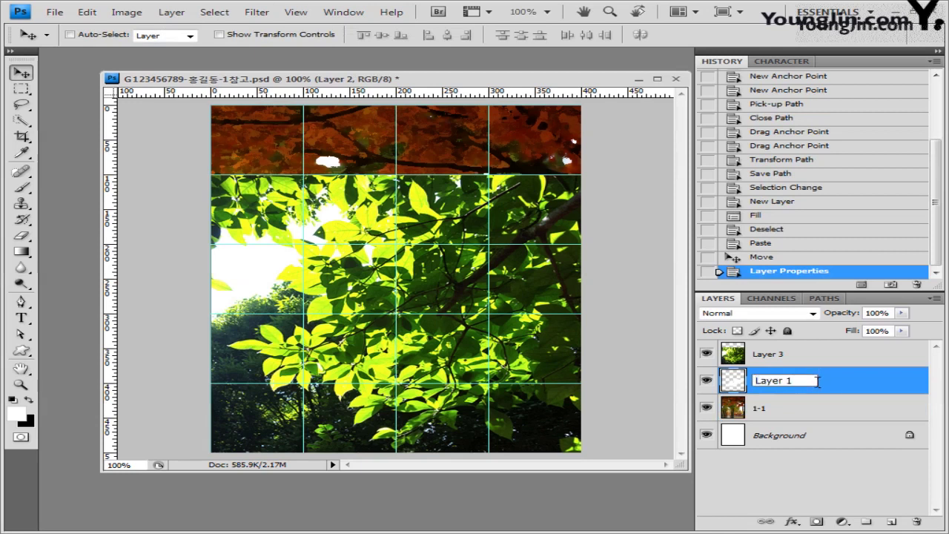
key("Return")
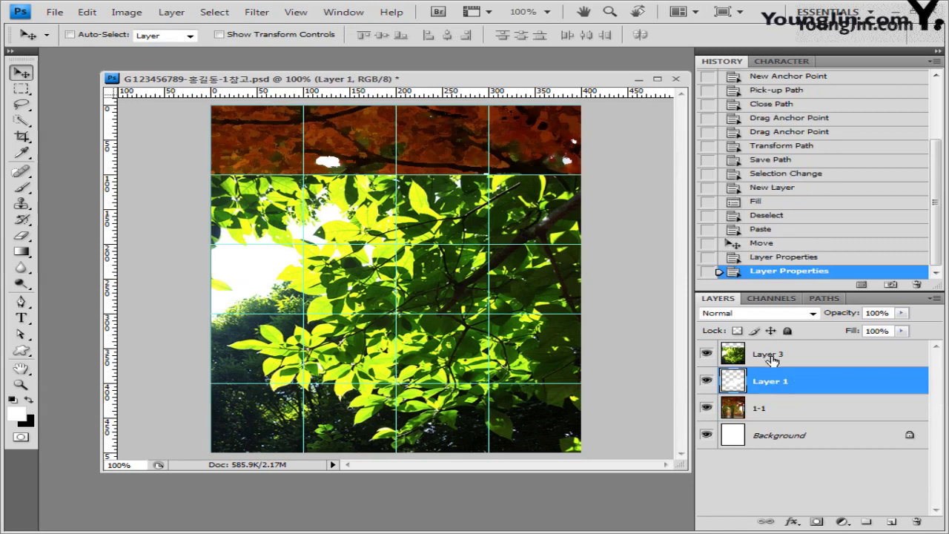
double_click(773, 359)
type("1-")
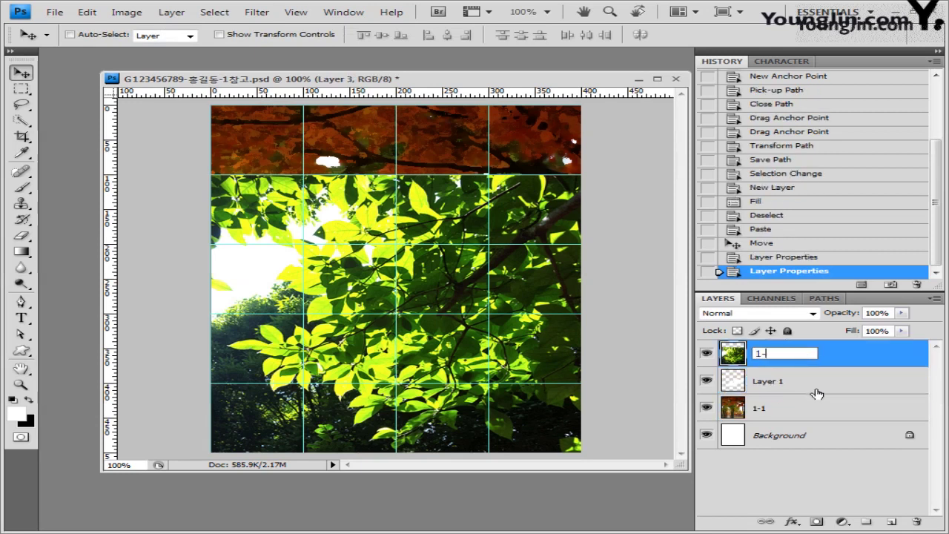
type("2")
key("Return")
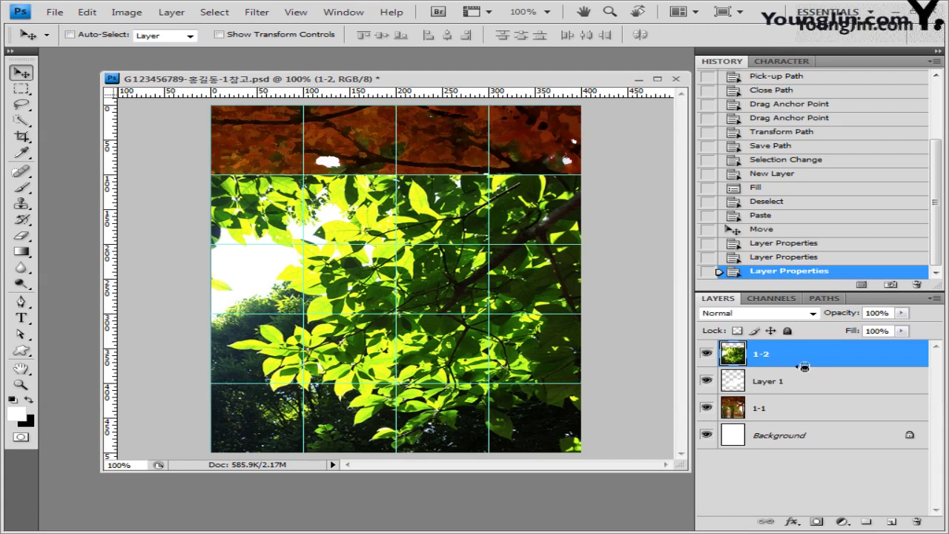
Clip layer 1-2 to the leaf shape on Layer 1, then select Layer 1.
left_click(804, 368, "alt")
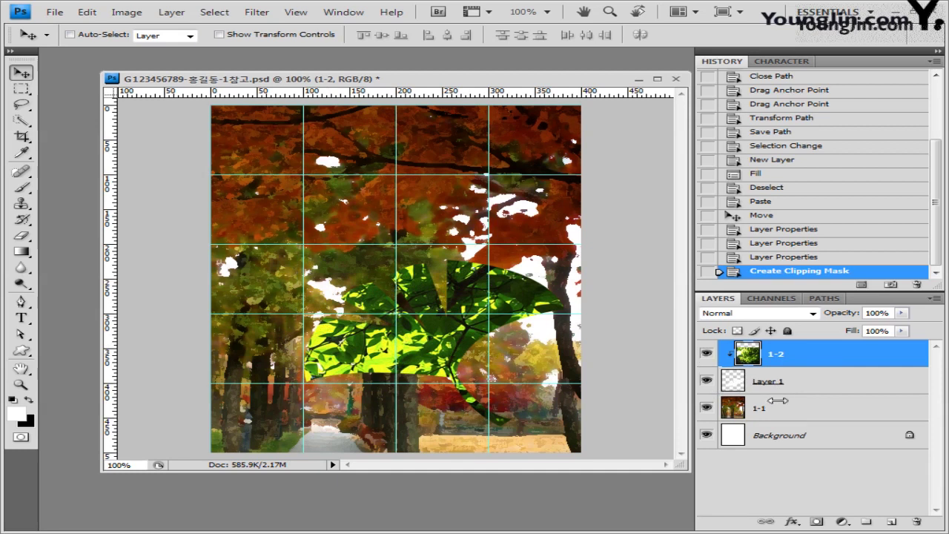
left_click(805, 387)
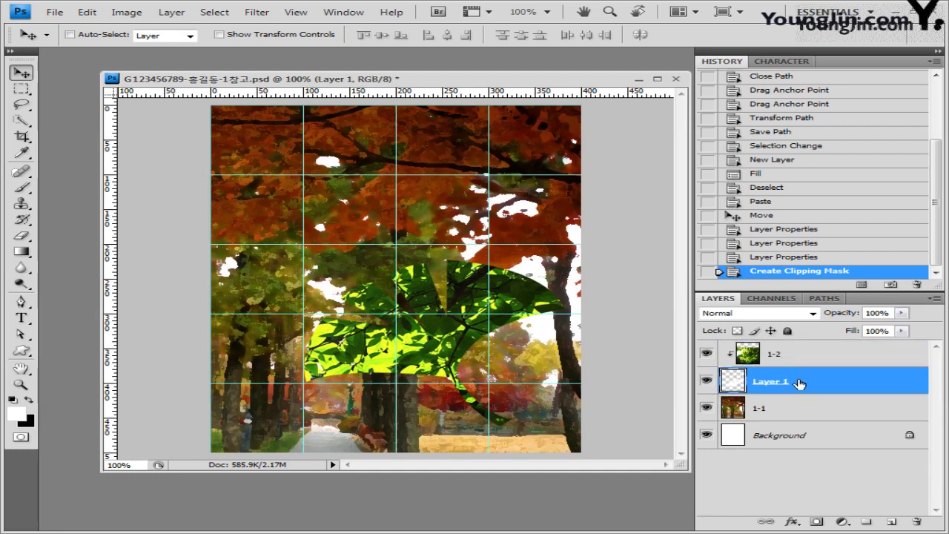
Add an Inner Shadow and a pale yellow Outer Glow (Screen, 75%, 5 px) to the leaf.
left_click(792, 523)
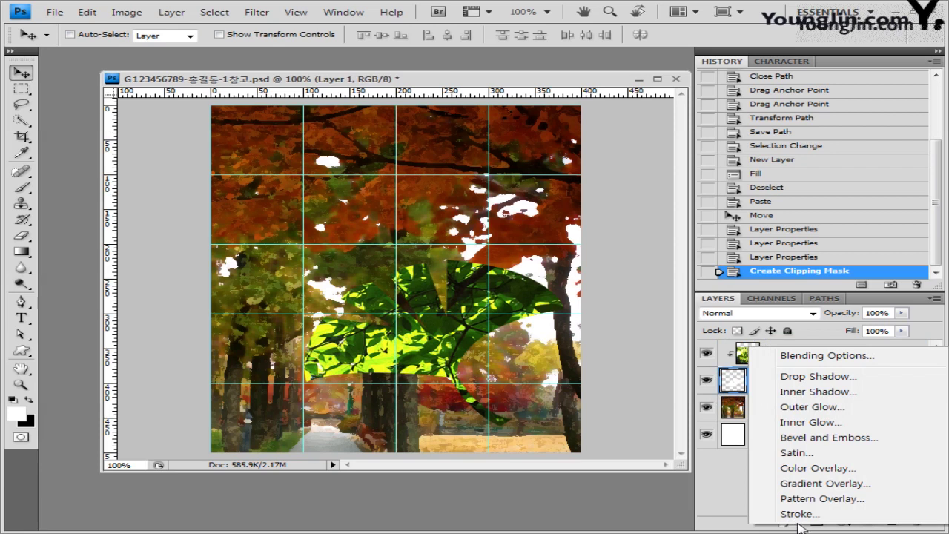
left_click(844, 393)
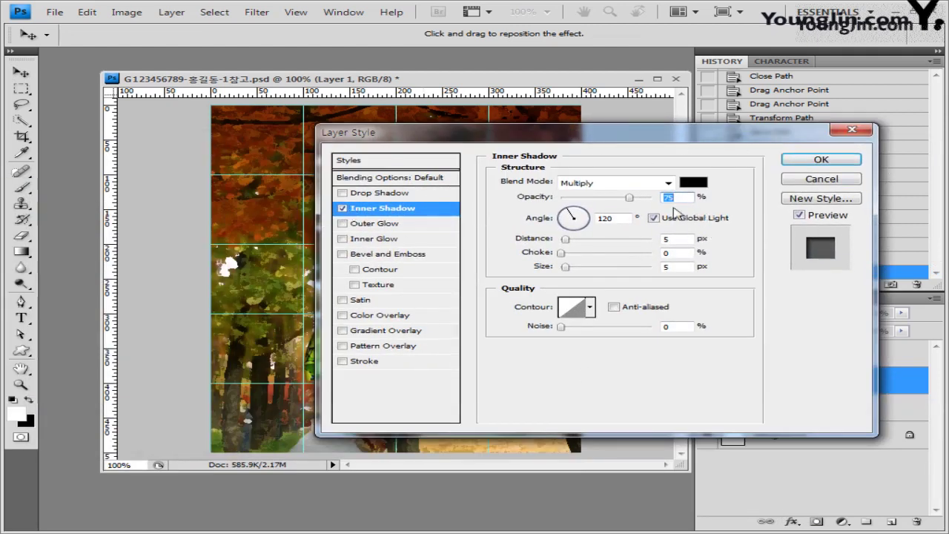
left_click_drag(647, 139, 662, 136)
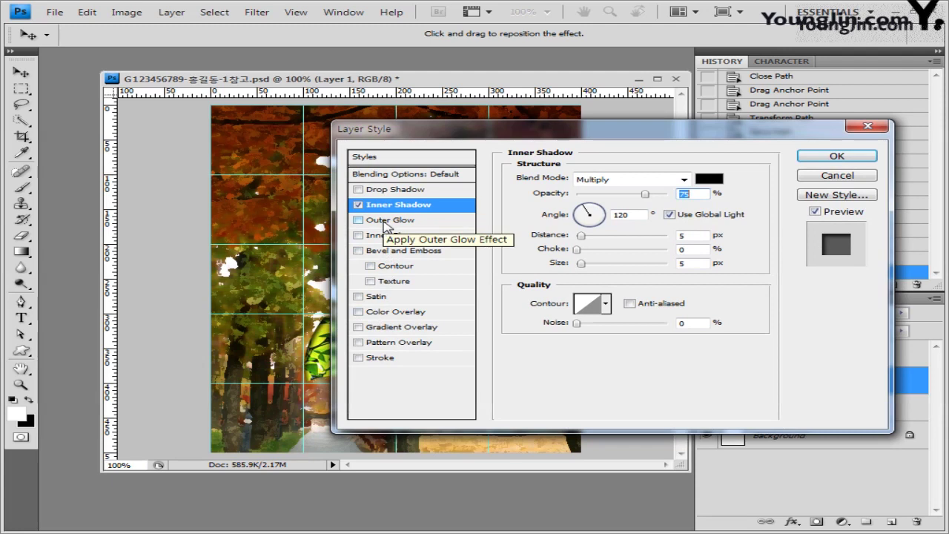
left_click(384, 223)
left_click_drag(547, 132, 474, 186)
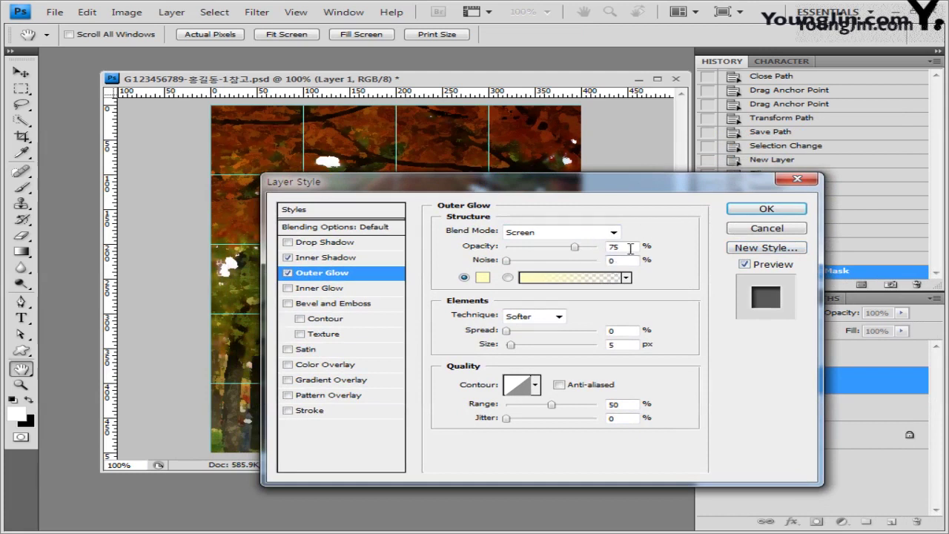
left_click_drag(737, 187, 876, 155)
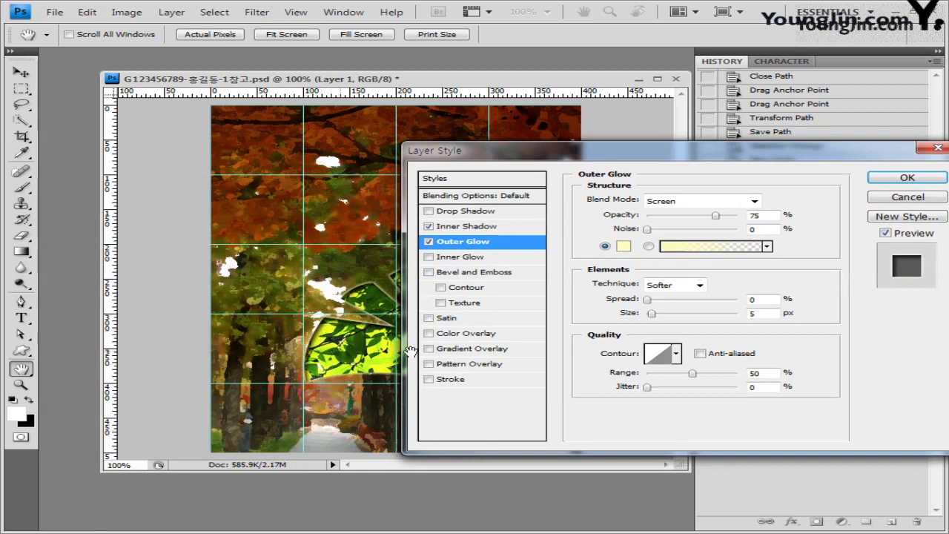
left_click_drag(701, 151, 553, 166)
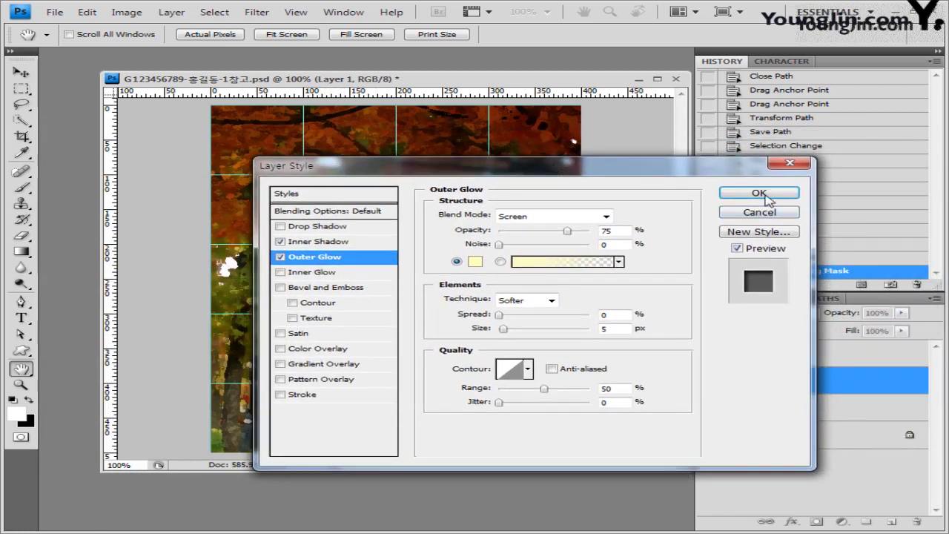
left_click(761, 194)
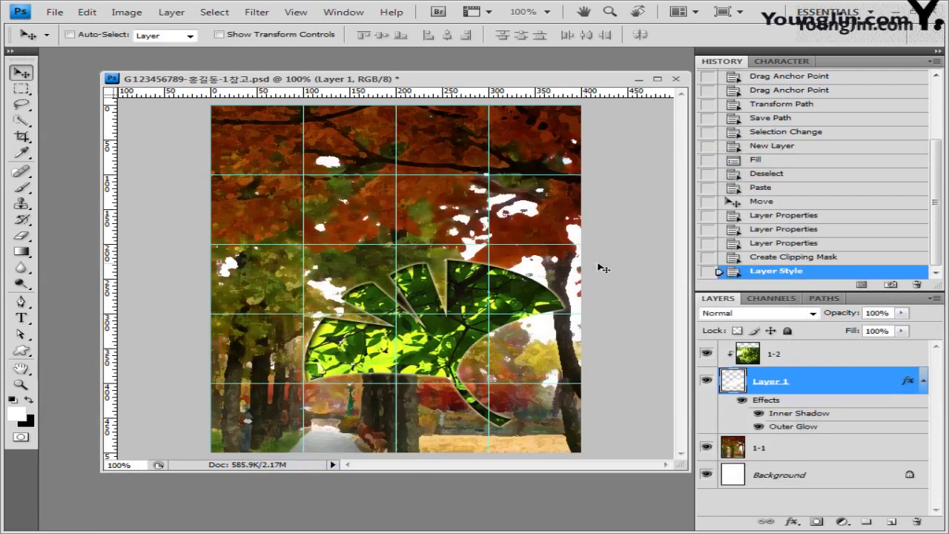
Open the owl image 1급-3.jpg from the File menu.
left_click(55, 12)
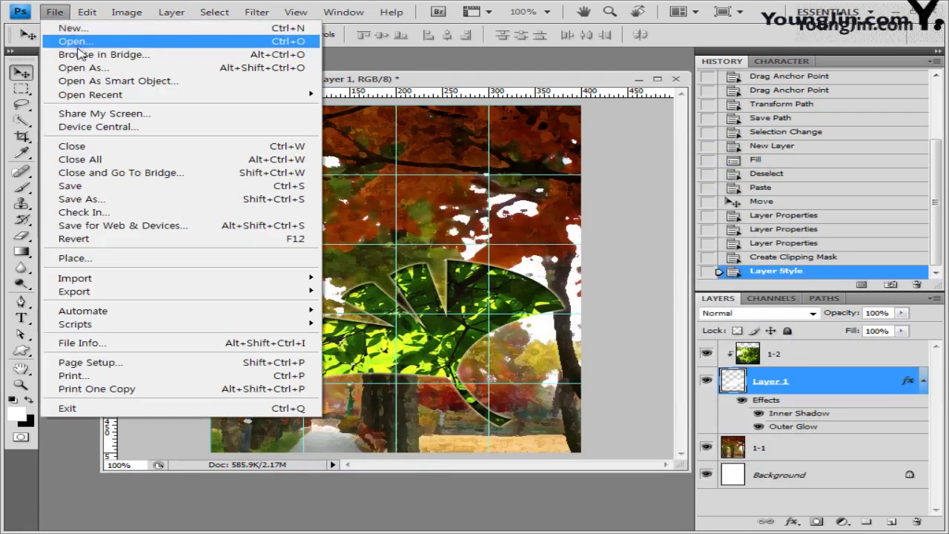
left_click(67, 36)
left_click(475, 160)
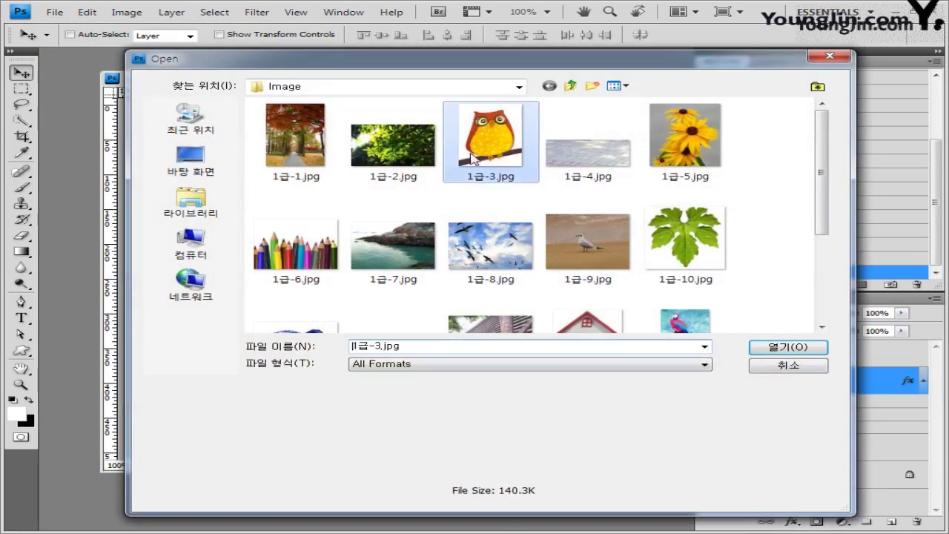
left_click(788, 350)
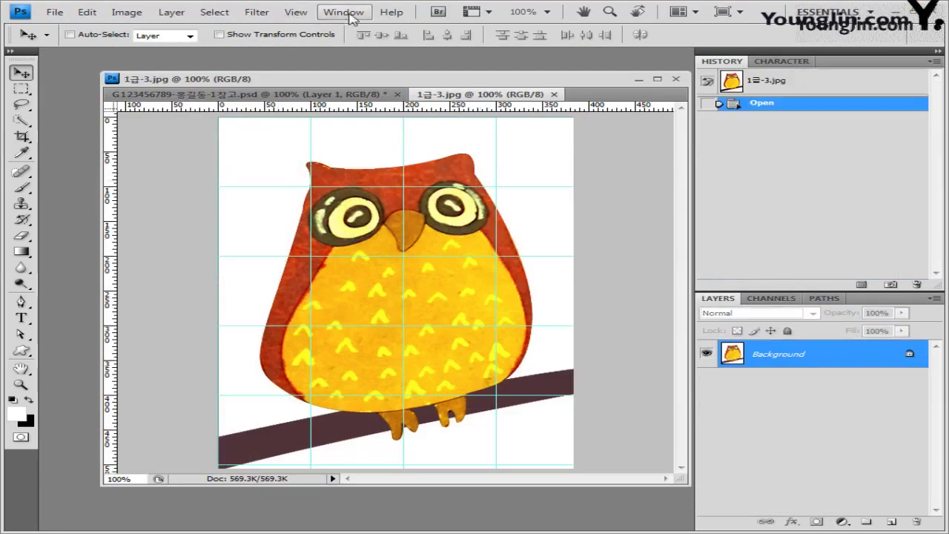
Turn off the grid shown over the owl image.
left_click(299, 13)
mouse_move(345, 221)
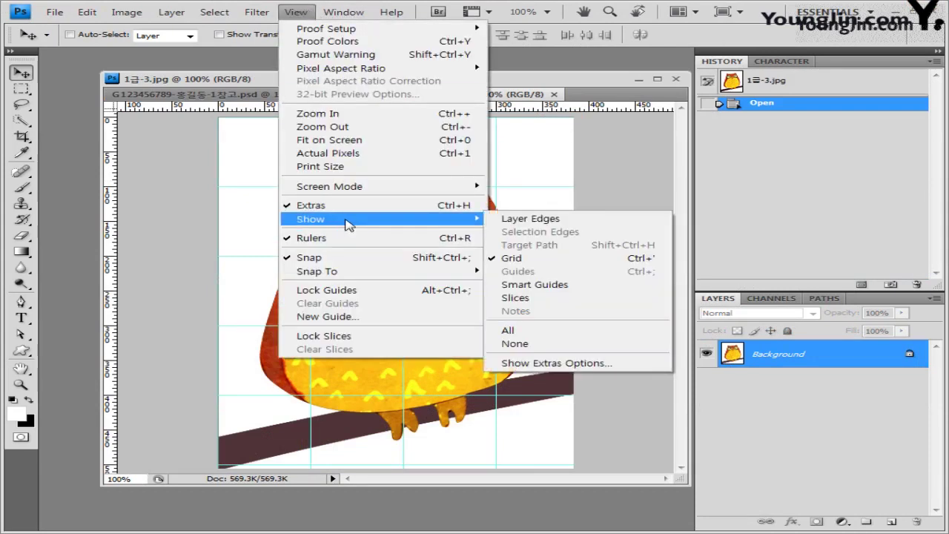
left_click(621, 260)
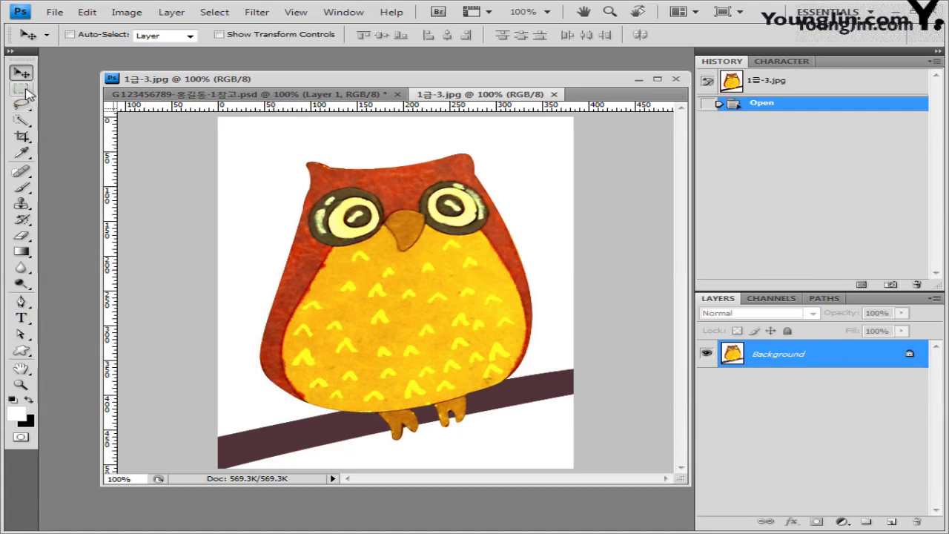
Select the white background around the owl with the Magic Wand, including the area below the branch.
left_click(22, 121)
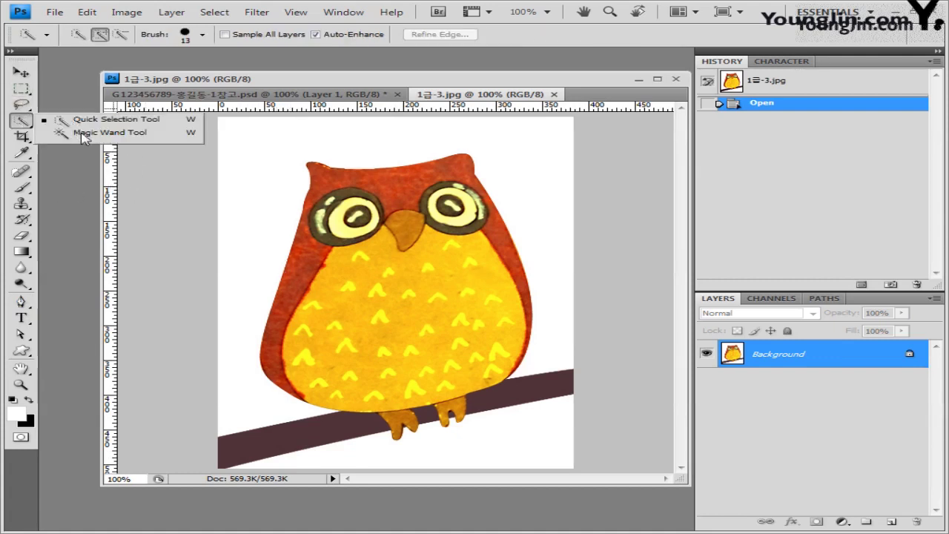
left_click(104, 132)
left_click(274, 163)
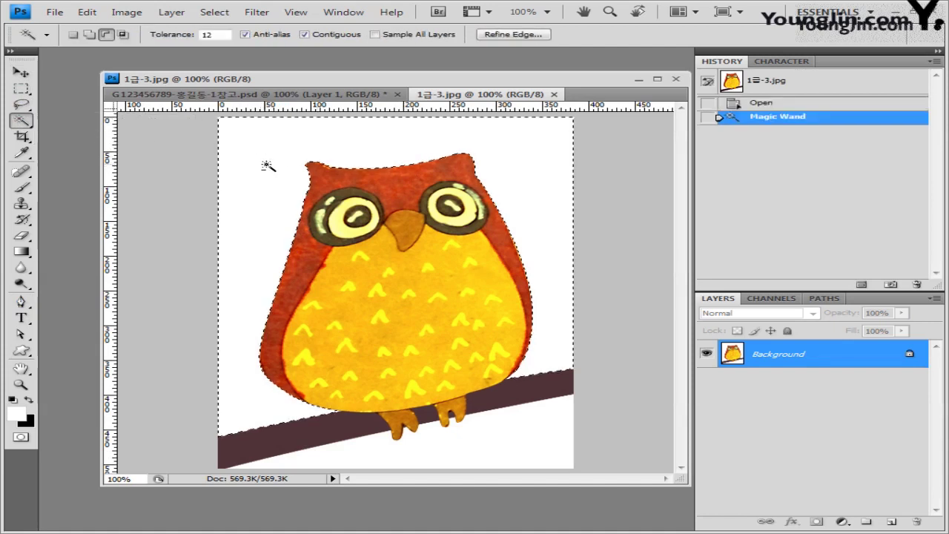
left_click(267, 167)
left_click(267, 167)
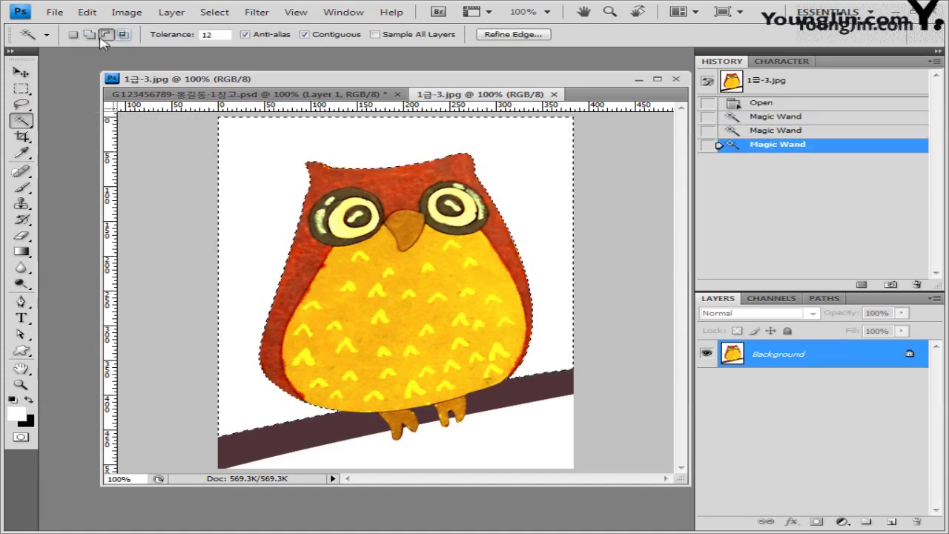
left_click(89, 34)
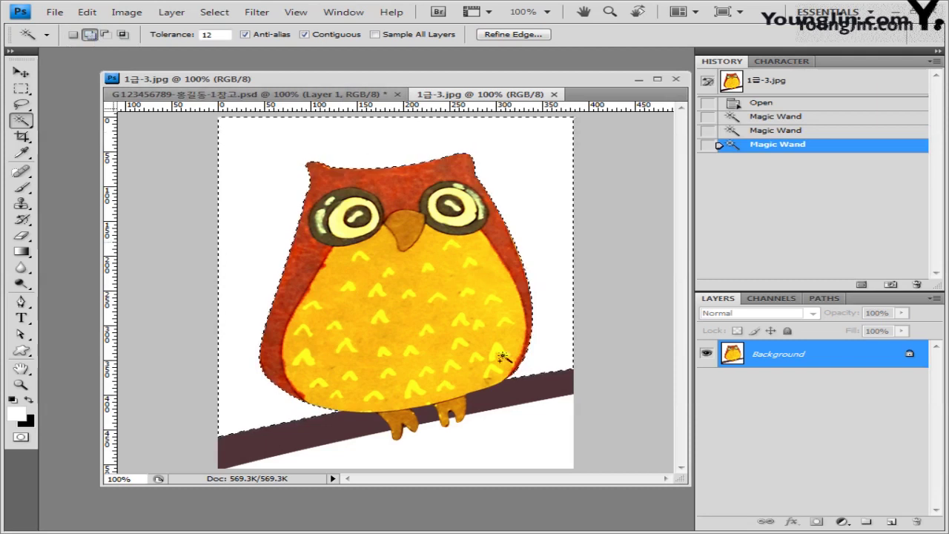
left_click(522, 444)
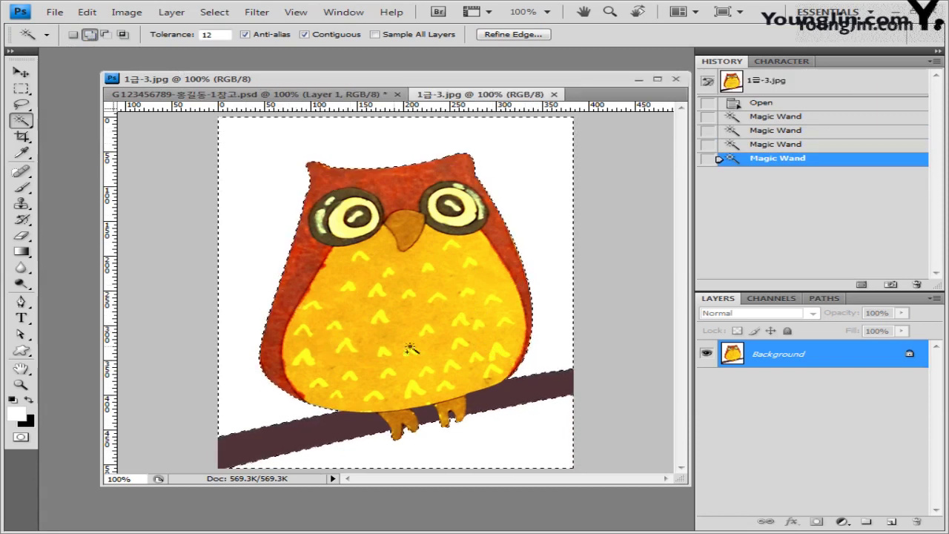
Invert the selection, subtract the branch pieces, and return to the forest exam document.
left_click(215, 13)
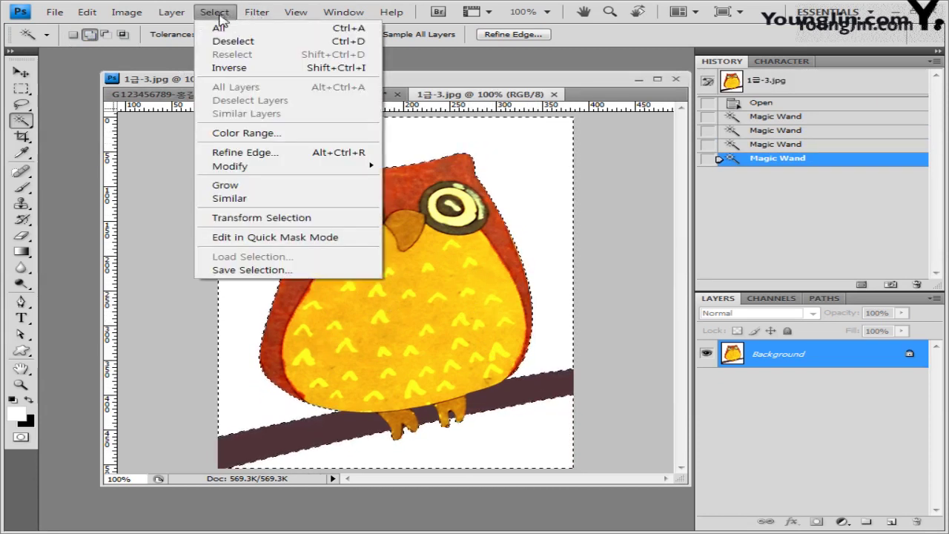
left_click(367, 68)
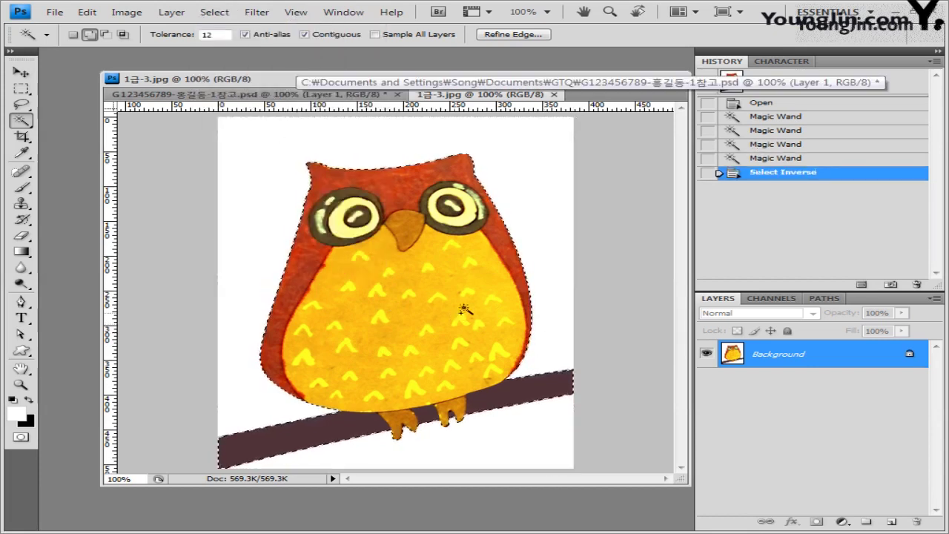
left_click(440, 363)
key("ctrl+z")
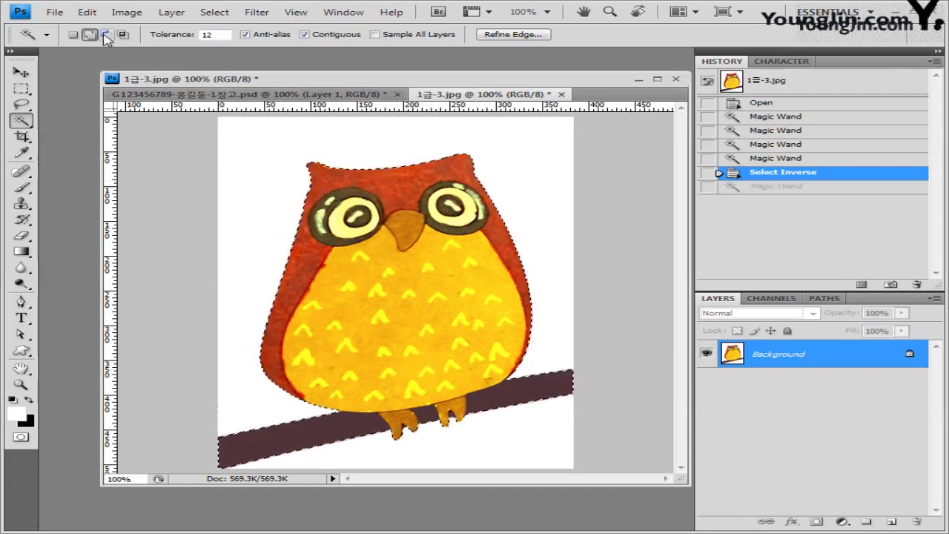
left_click(106, 34)
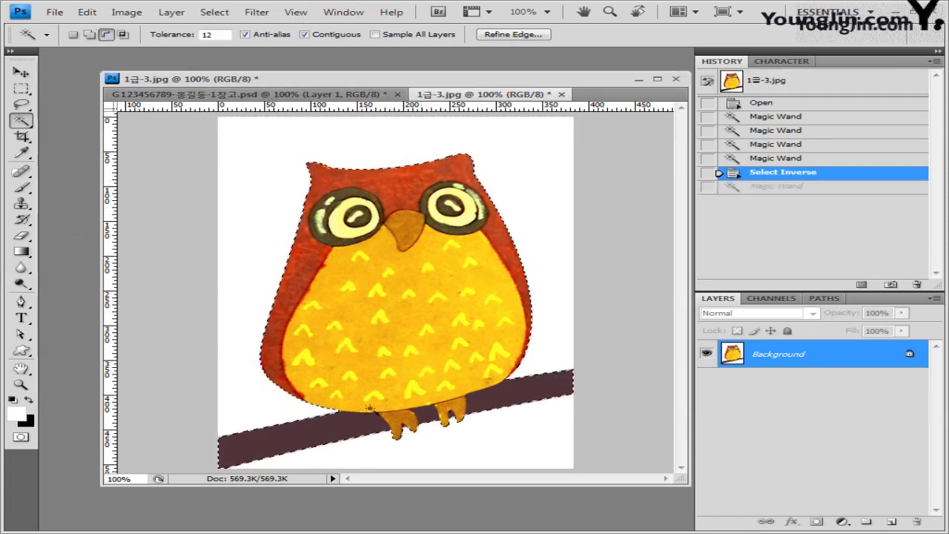
left_click(335, 429)
left_click(428, 420)
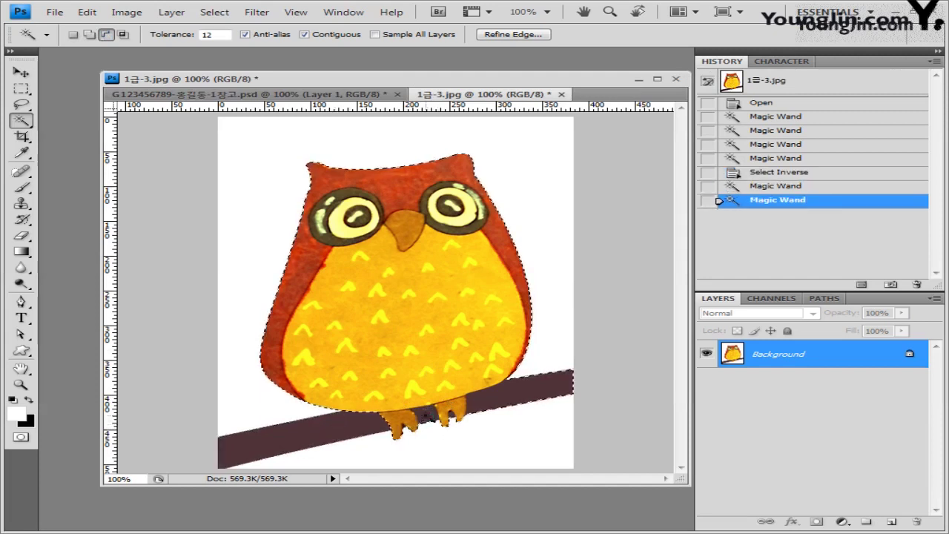
left_click(512, 402)
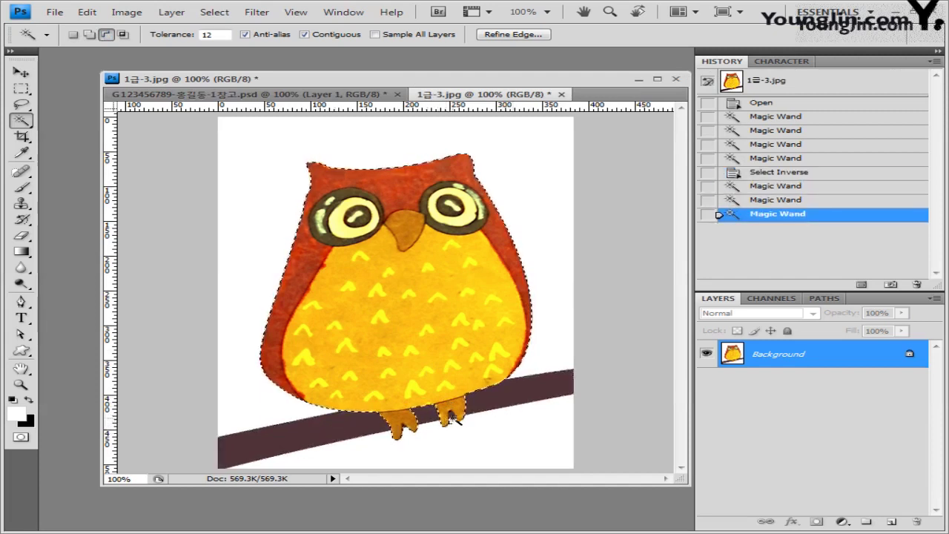
left_click(453, 419)
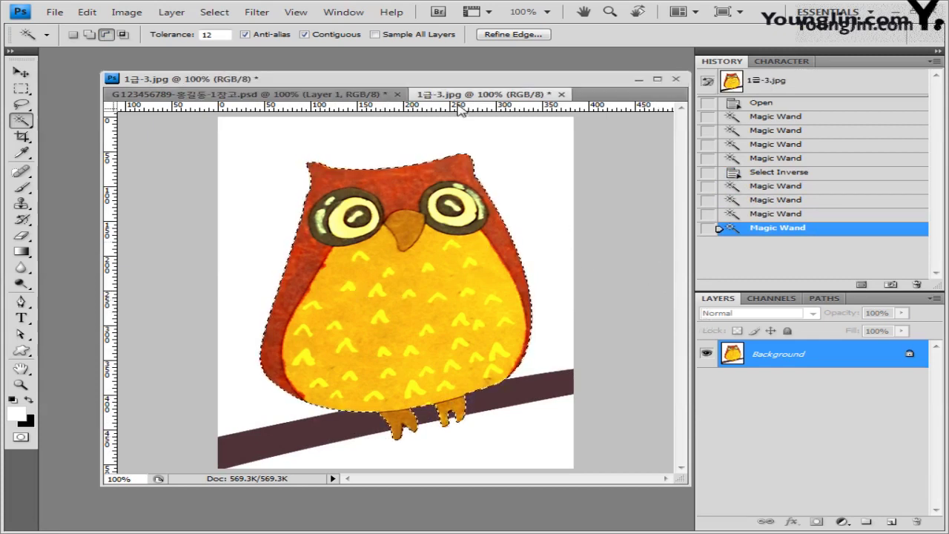
left_click(223, 94)
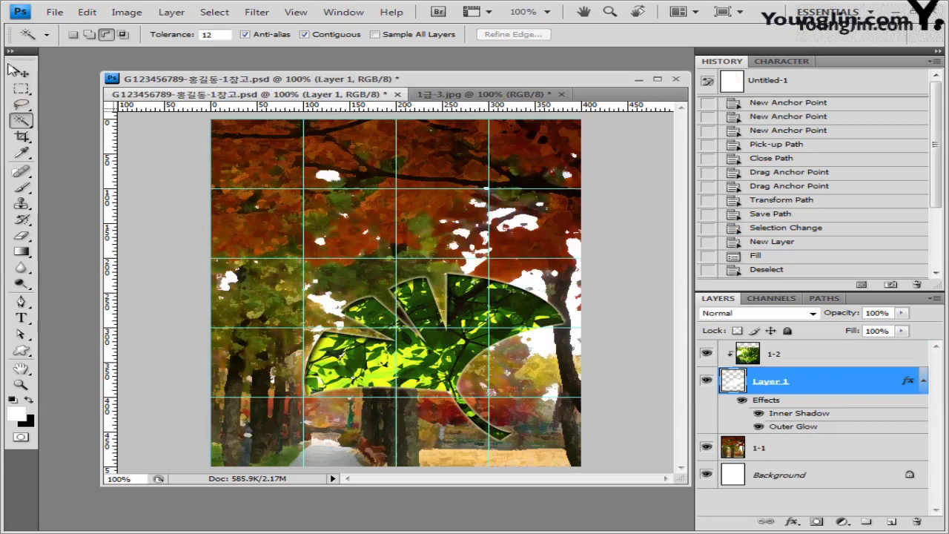
Paste the owl as a new layer above layer 1-2.
key("v")
left_click(779, 354)
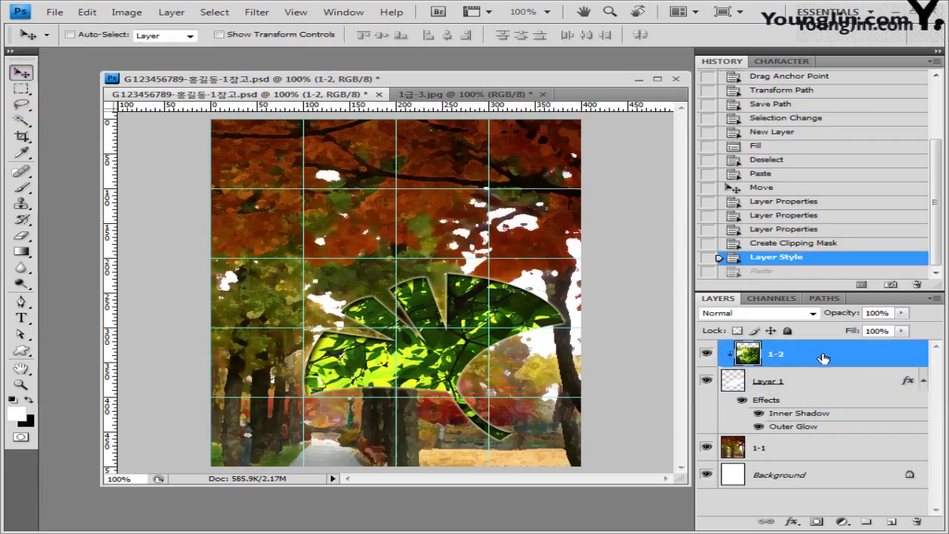
key("ctrl+v")
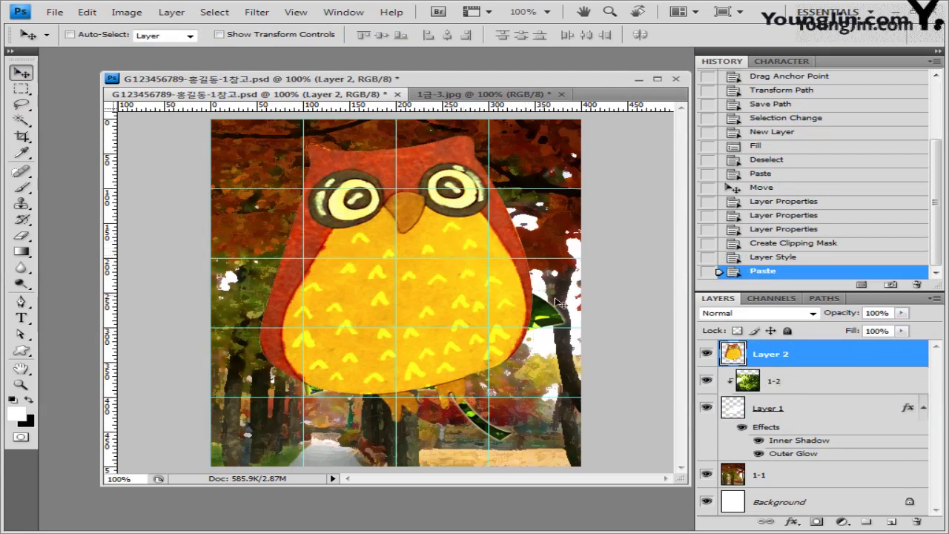
Flip the owl horizontally, shrink it and place it on the upper-right tree branches.
key("ctrl+t")
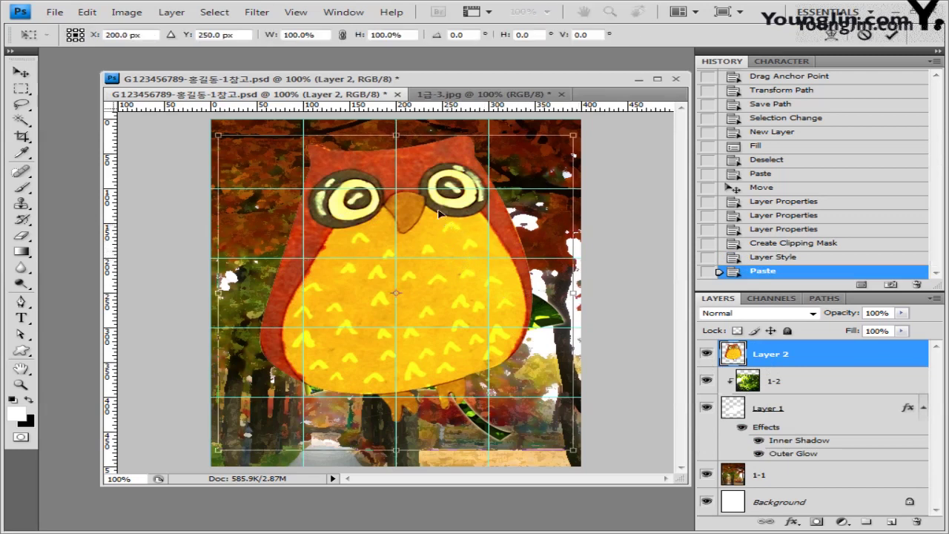
right_click(424, 159)
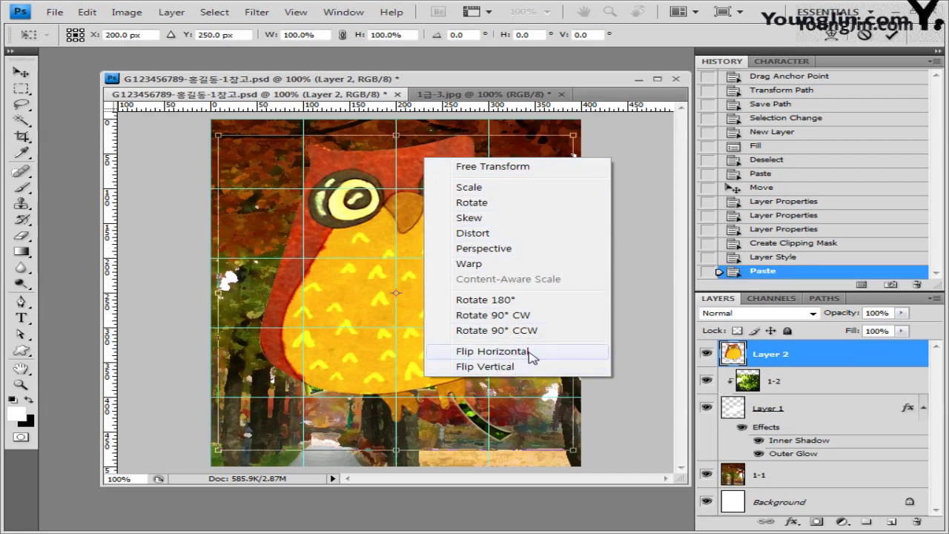
left_click(532, 357)
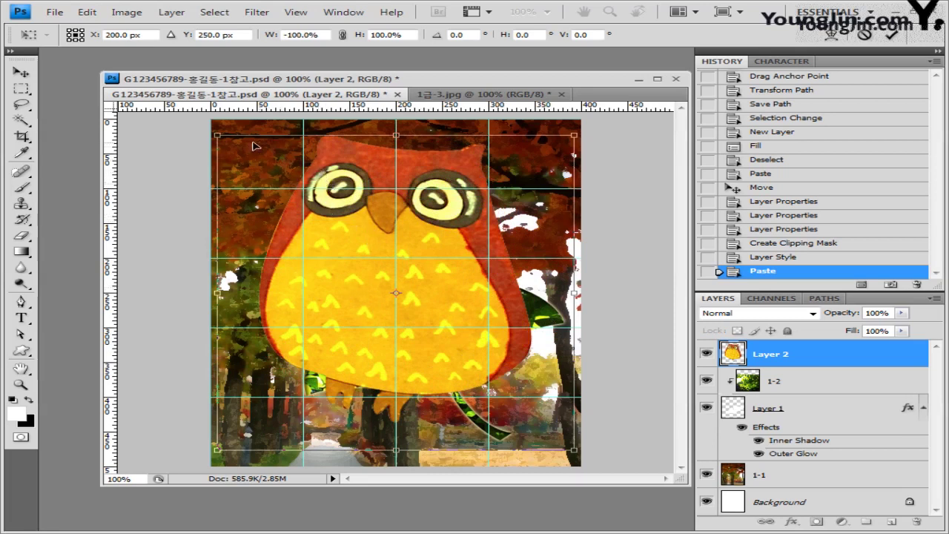
left_click_drag(217, 135, 387, 285)
left_click_drag(482, 321, 491, 170)
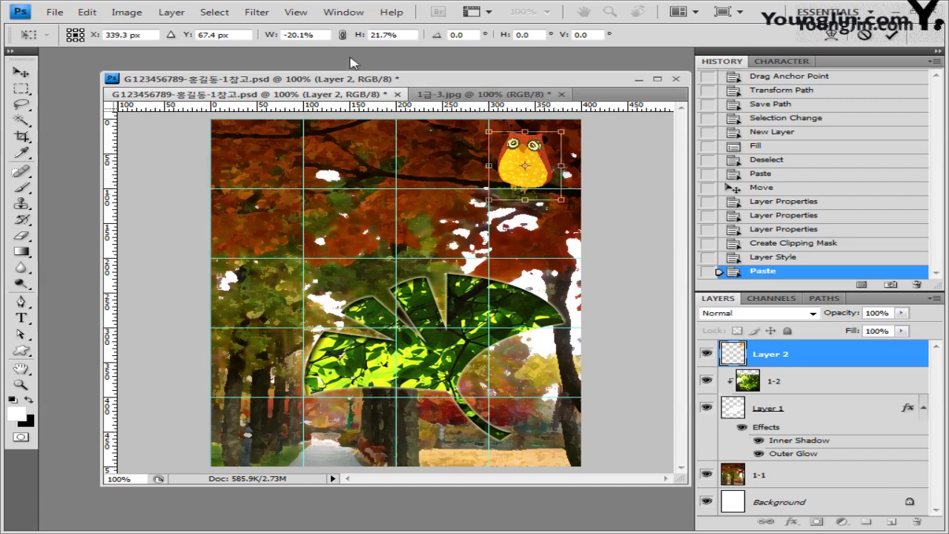
left_click(297, 13)
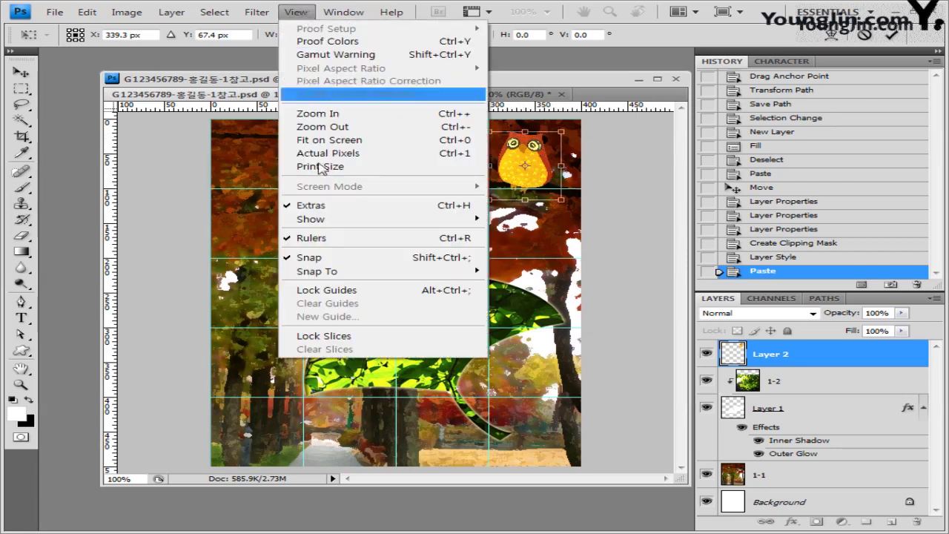
left_click(550, 87)
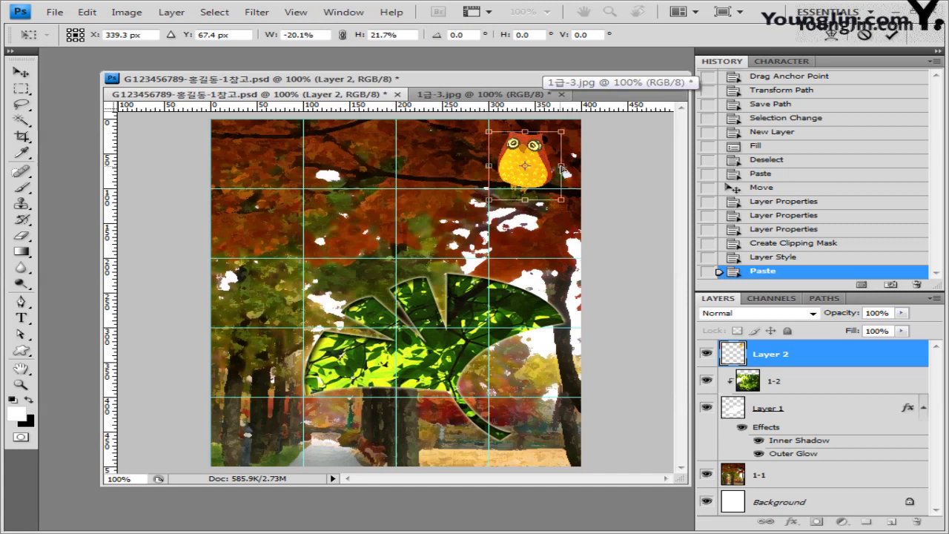
left_click_drag(562, 166, 564, 169)
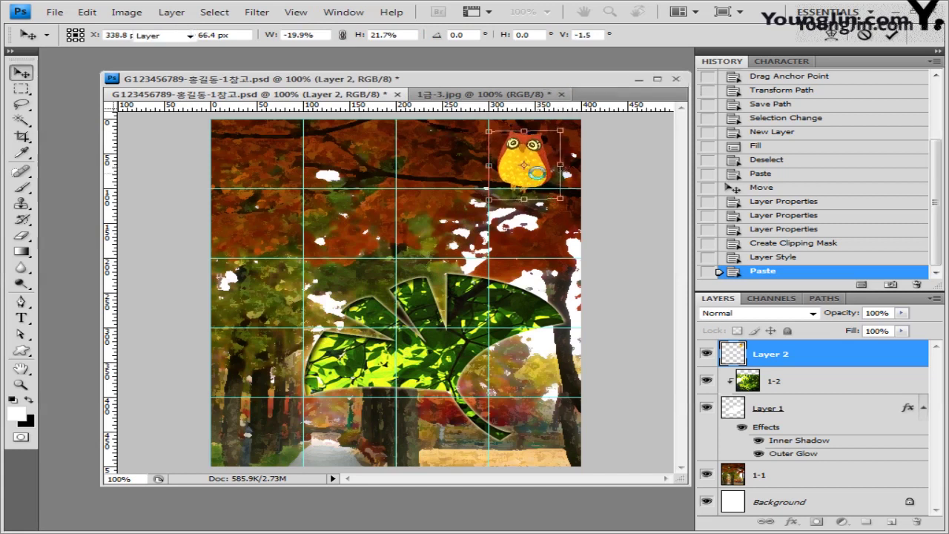
key("Return")
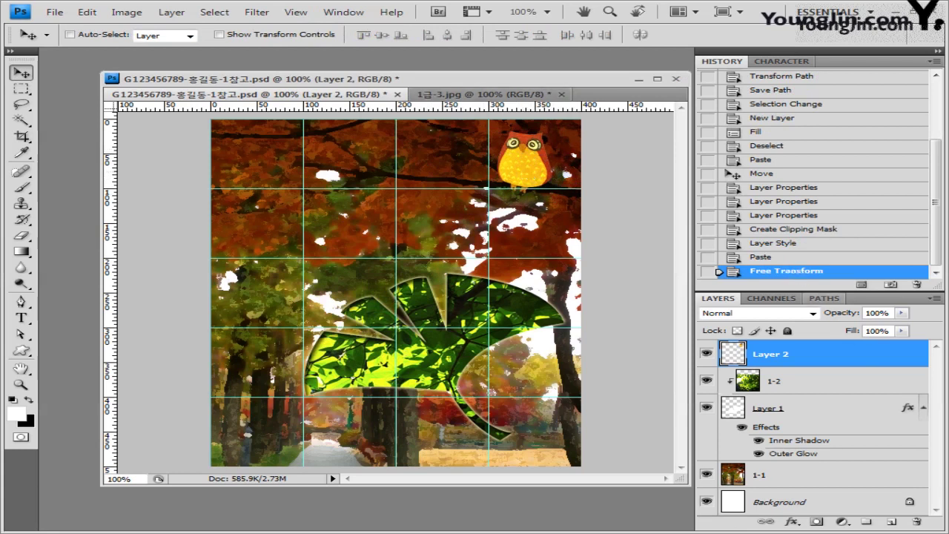
Add an Outer Glow with size 10 px to the owl on Layer 2.
left_click(792, 523)
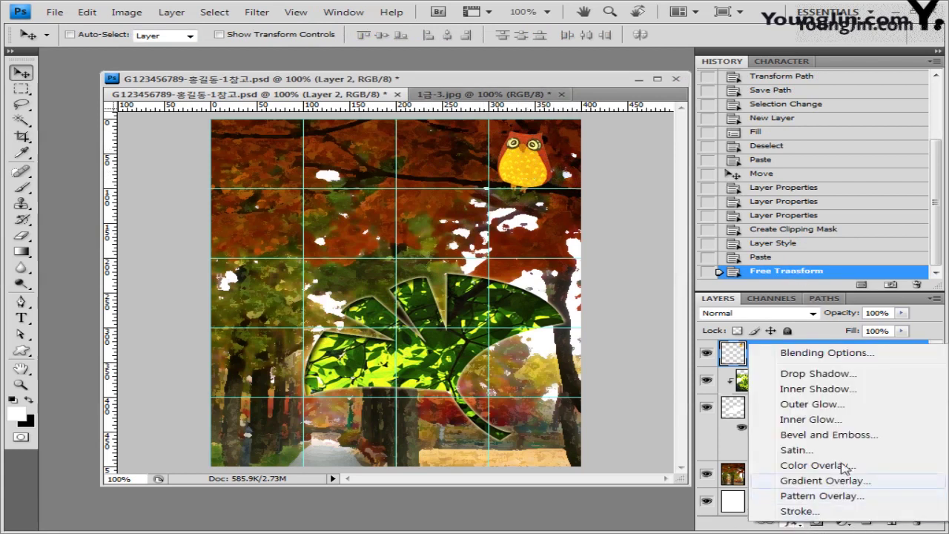
left_click(825, 405)
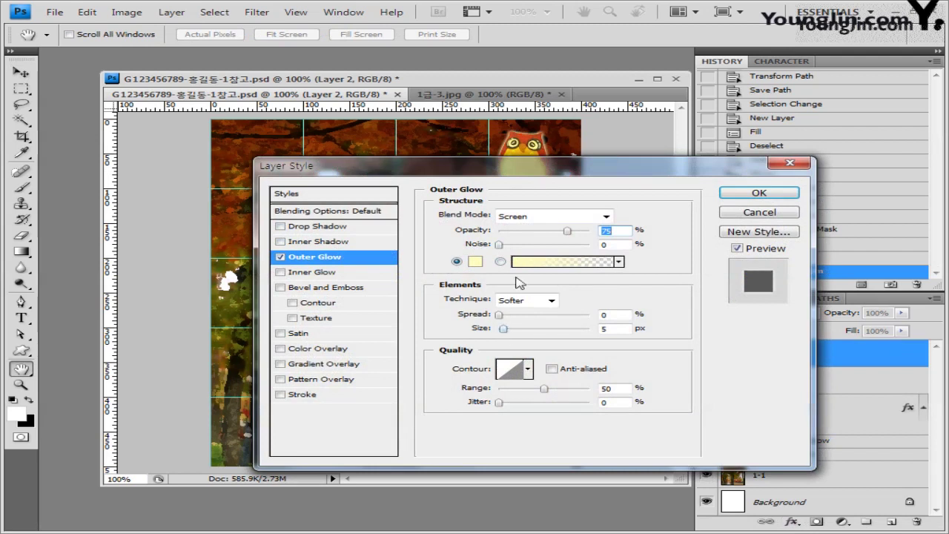
left_click_drag(529, 180, 510, 210)
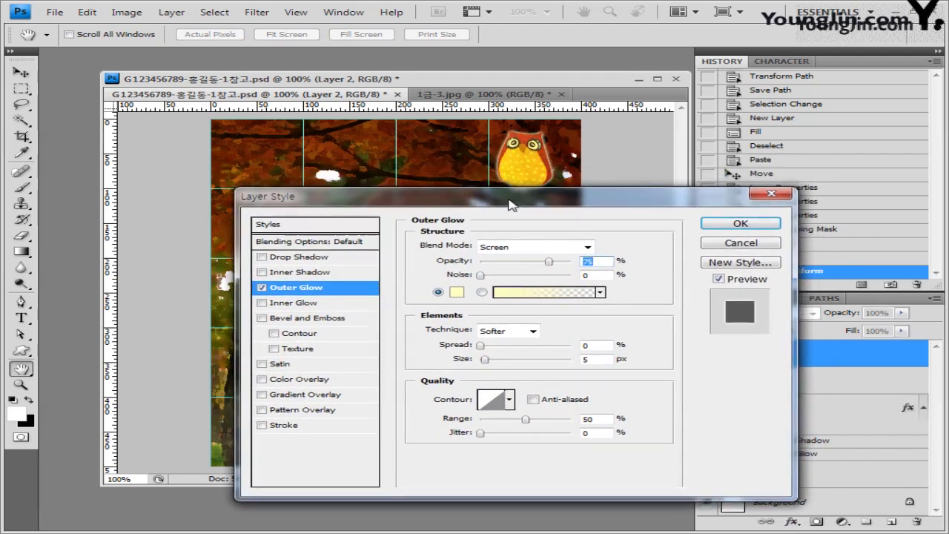
double_click(612, 358)
type("10")
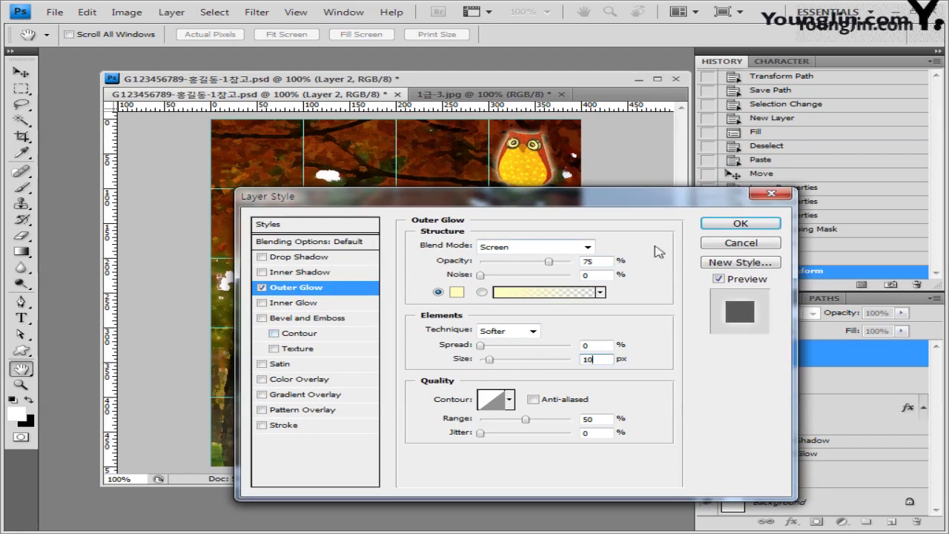
left_click_drag(641, 203, 602, 213)
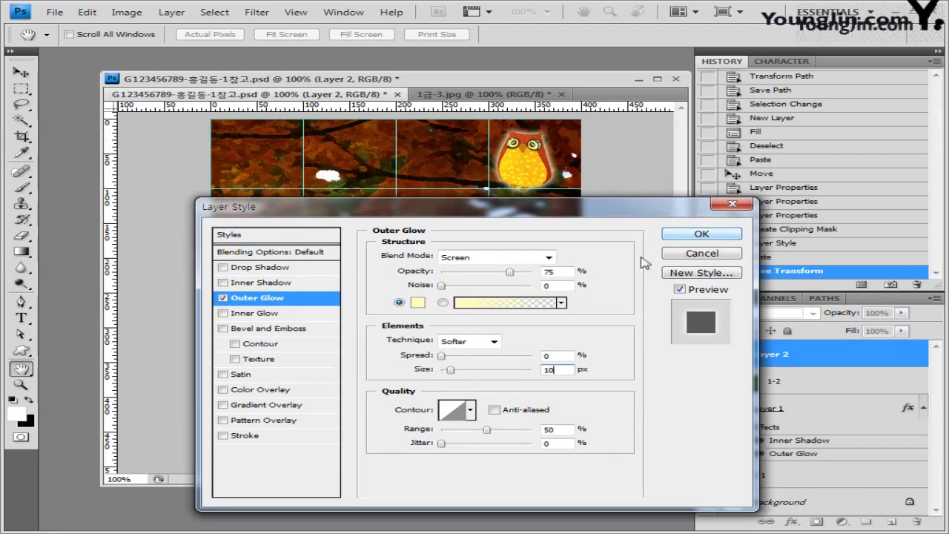
left_click_drag(450, 369, 478, 376)
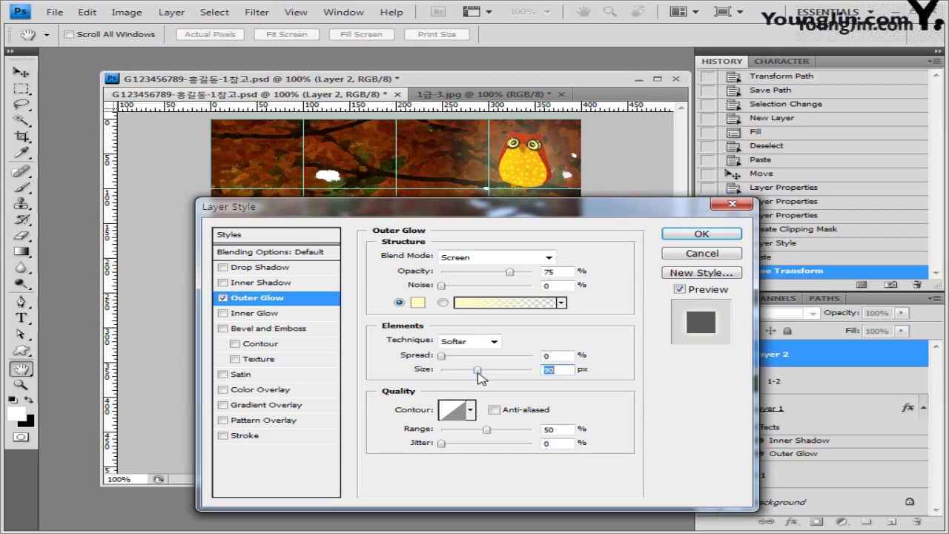
type("10")
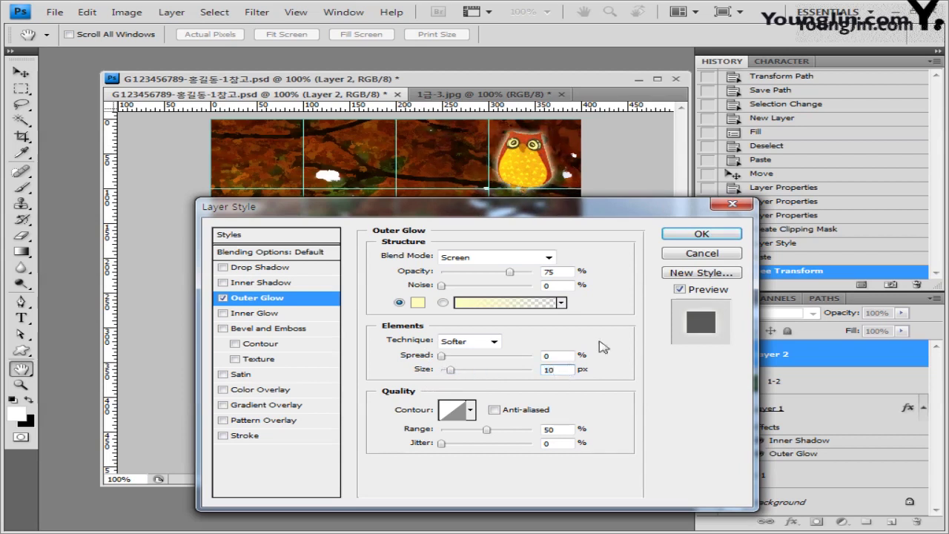
left_click(702, 235)
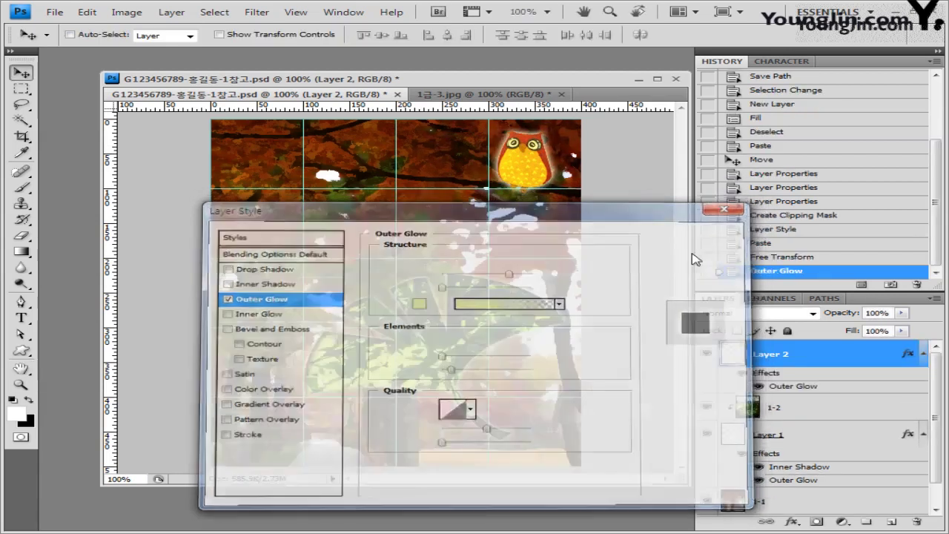
Close the owl image 1급-3.jpg without saving changes.
key("u")
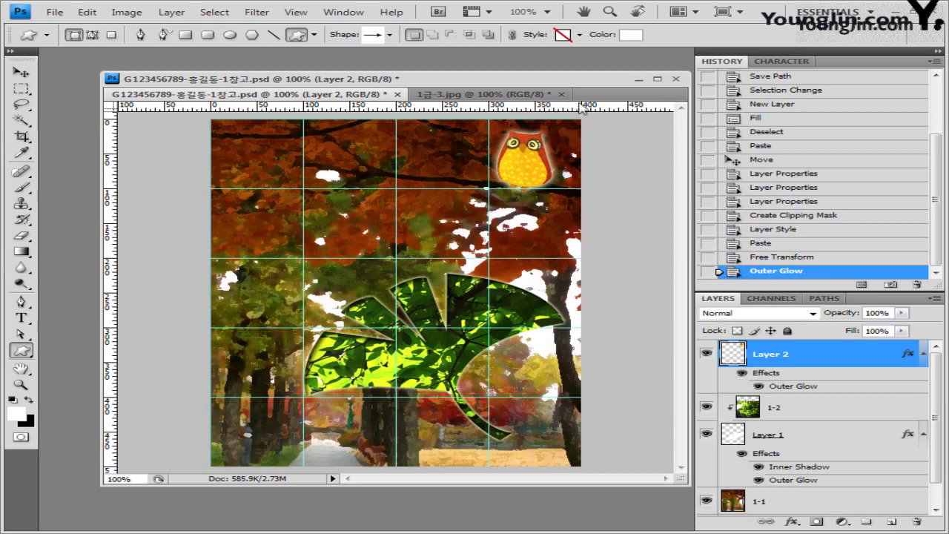
left_click(562, 94)
left_click(483, 214)
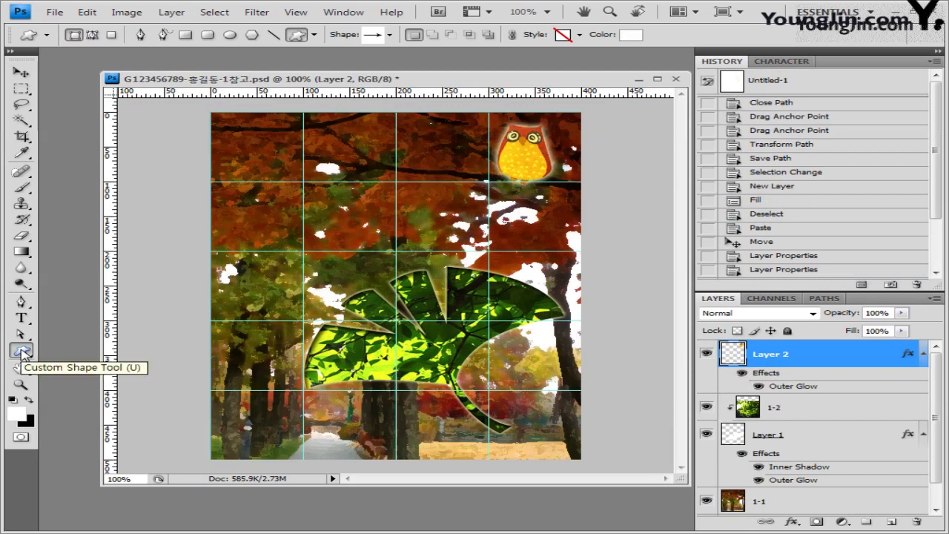
Load the Animals custom shape set, pick the rabbit shape, and open the foreground colour picker.
left_click_drag(21, 352, 119, 421)
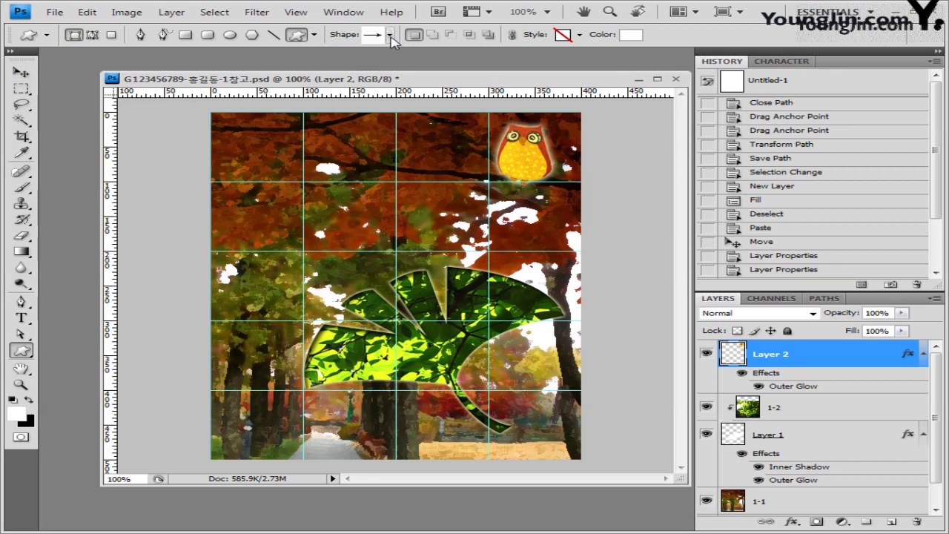
left_click(390, 36)
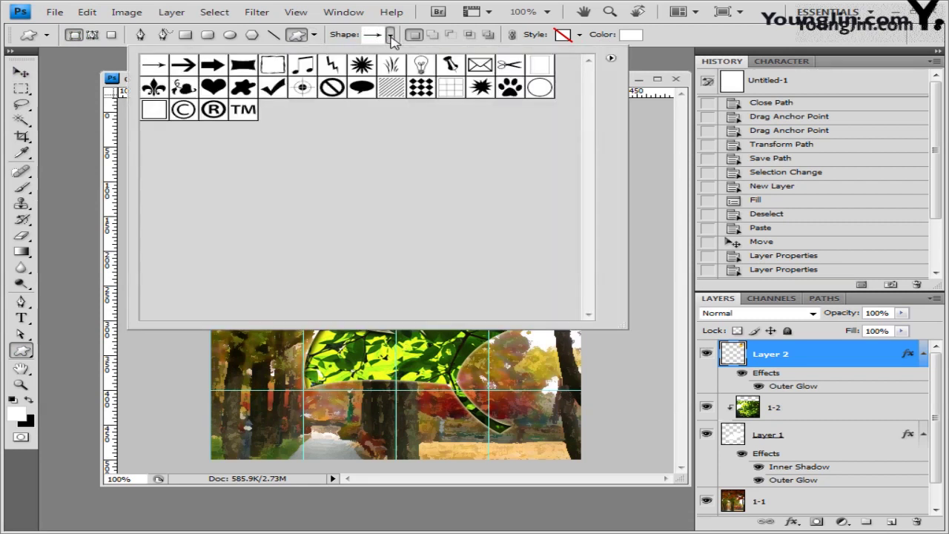
left_click(611, 59)
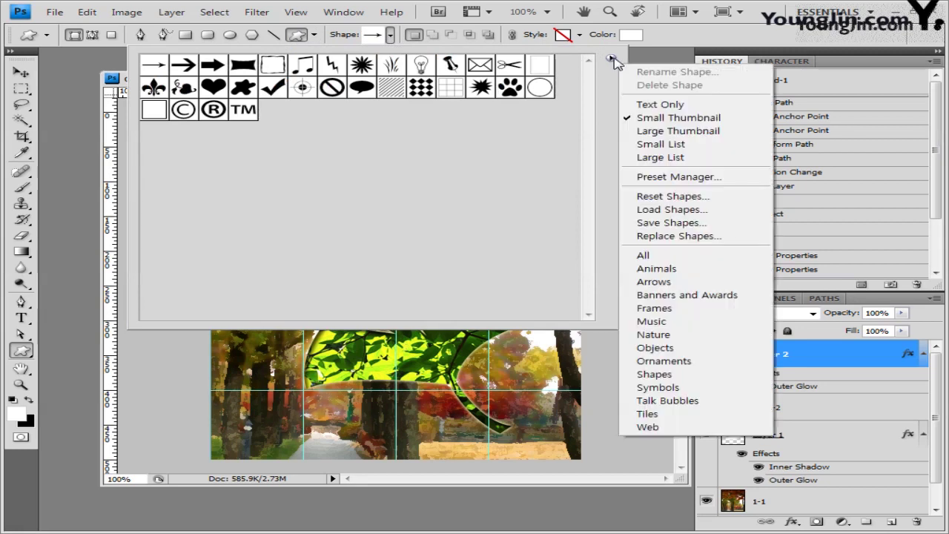
left_click(676, 269)
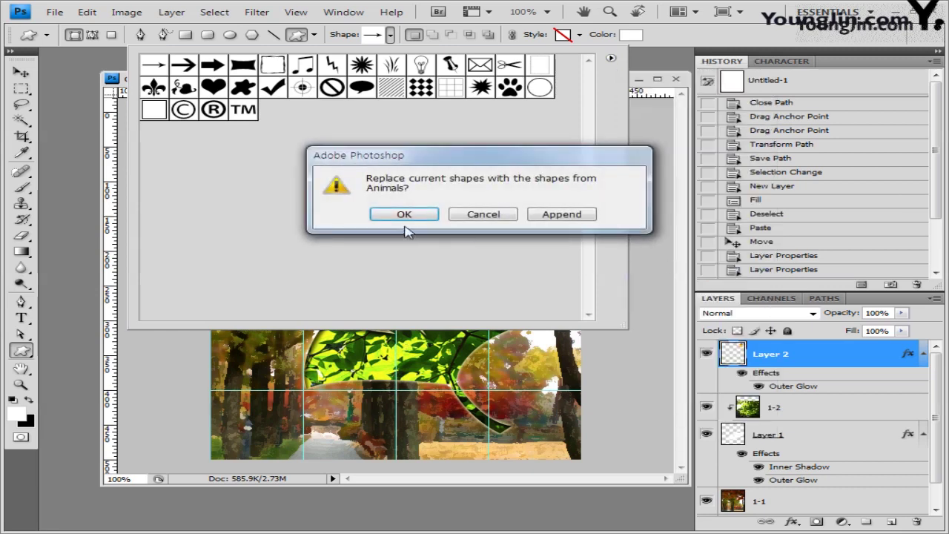
left_click(424, 216)
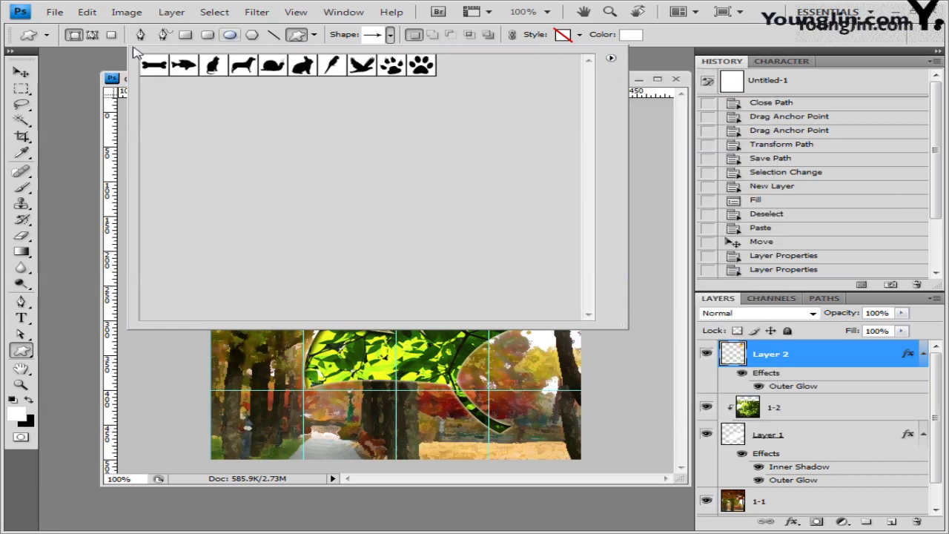
left_click(304, 67)
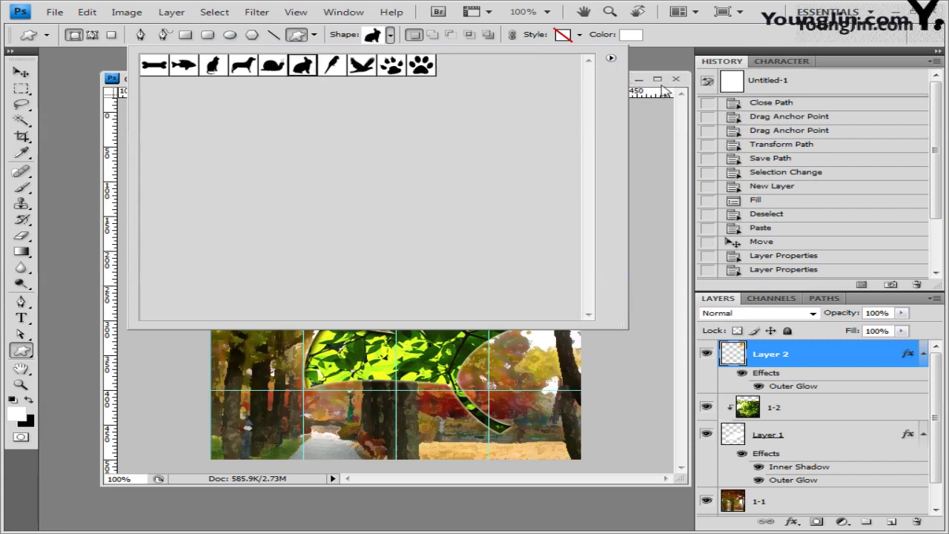
left_click(686, 103)
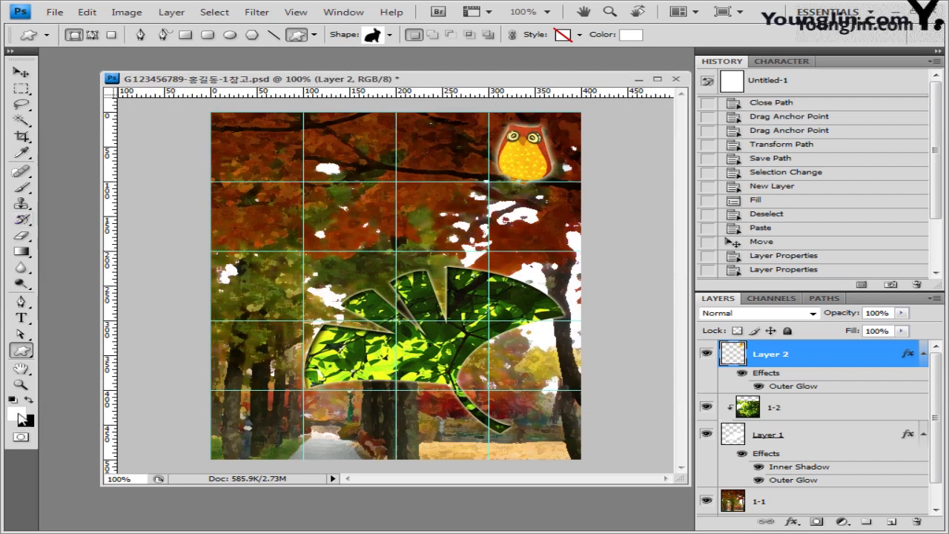
left_click(18, 414)
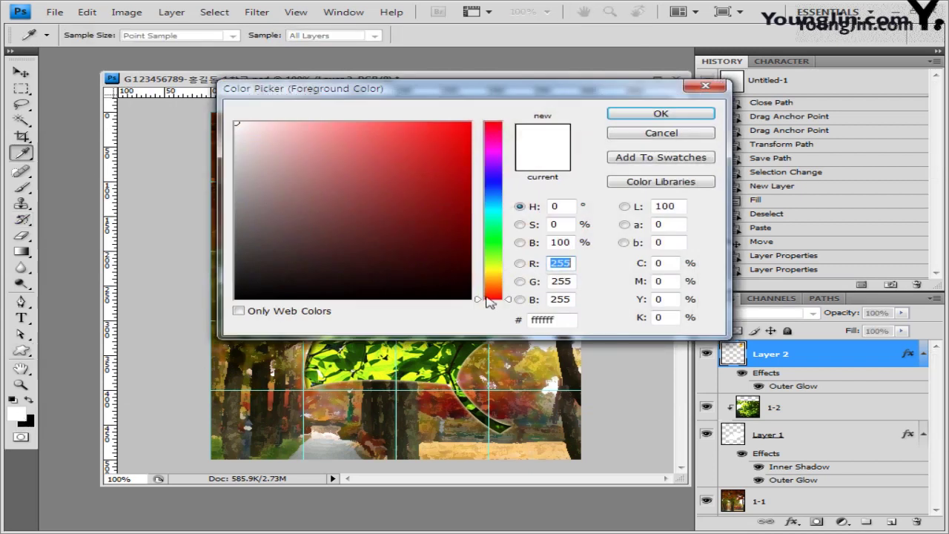
Set the foreground colour to ff9933 and draw the orange rabbit at the canvas's lower left.
left_click(553, 320)
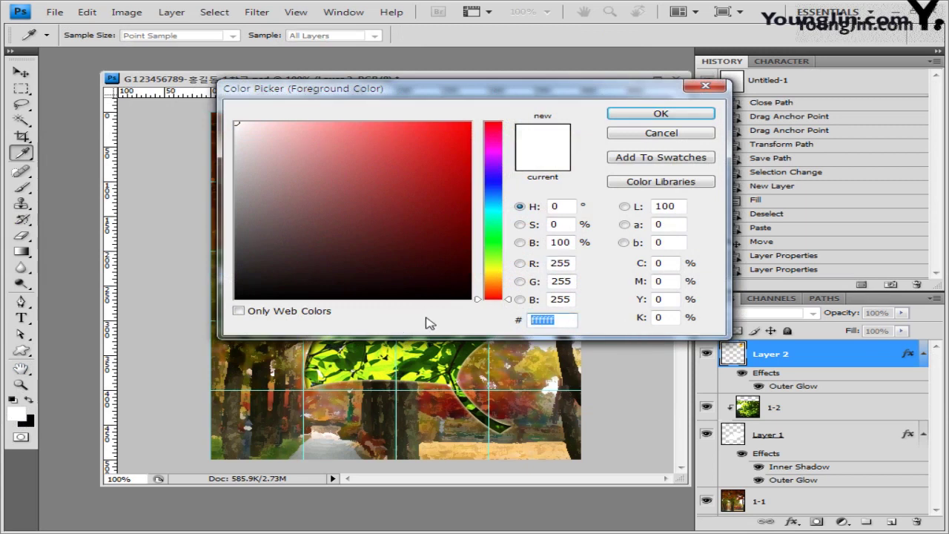
key("BackSpace")
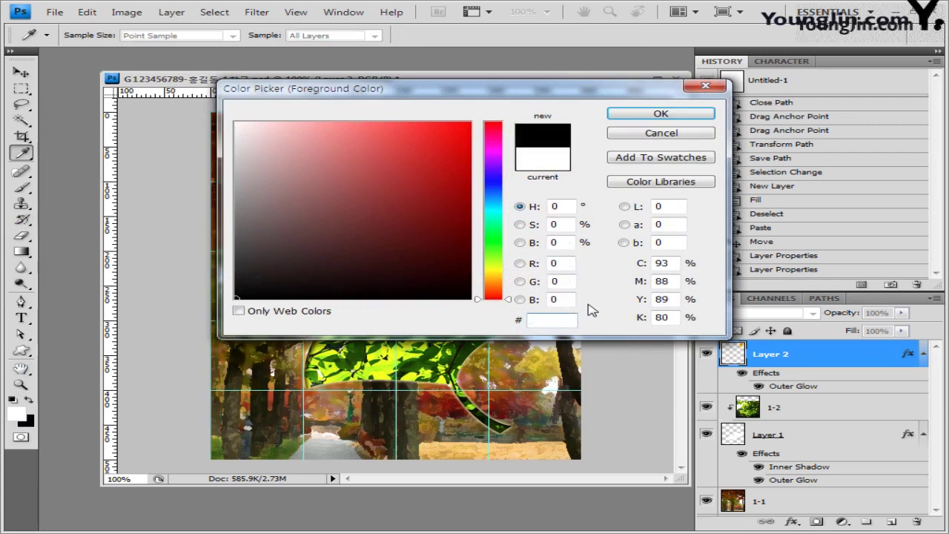
type("ff9933")
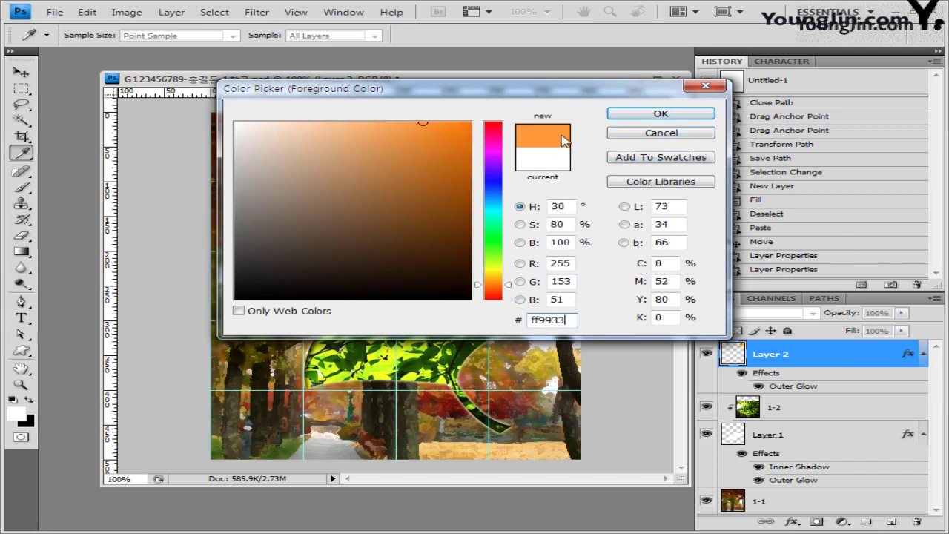
left_click(681, 117)
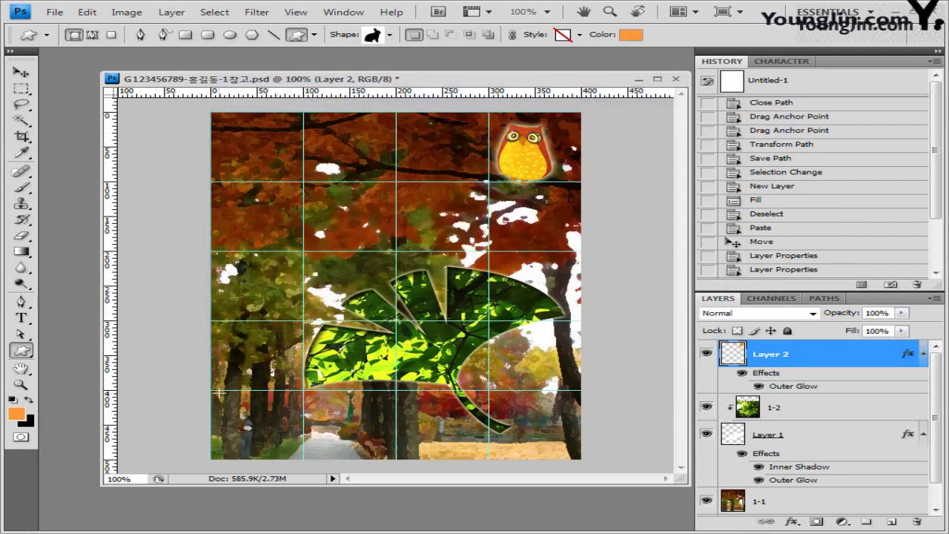
left_click_drag(221, 391, 285, 451)
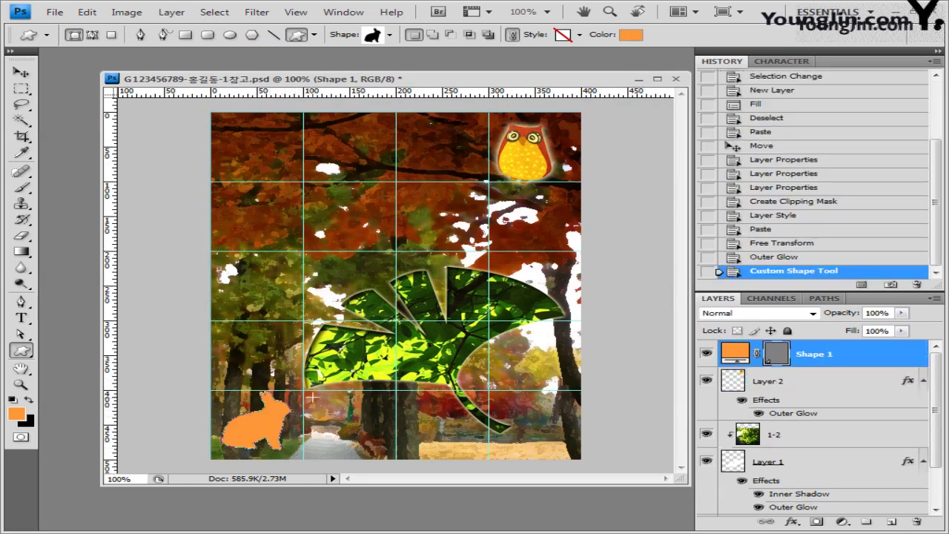
left_click_drag(312, 398, 353, 441)
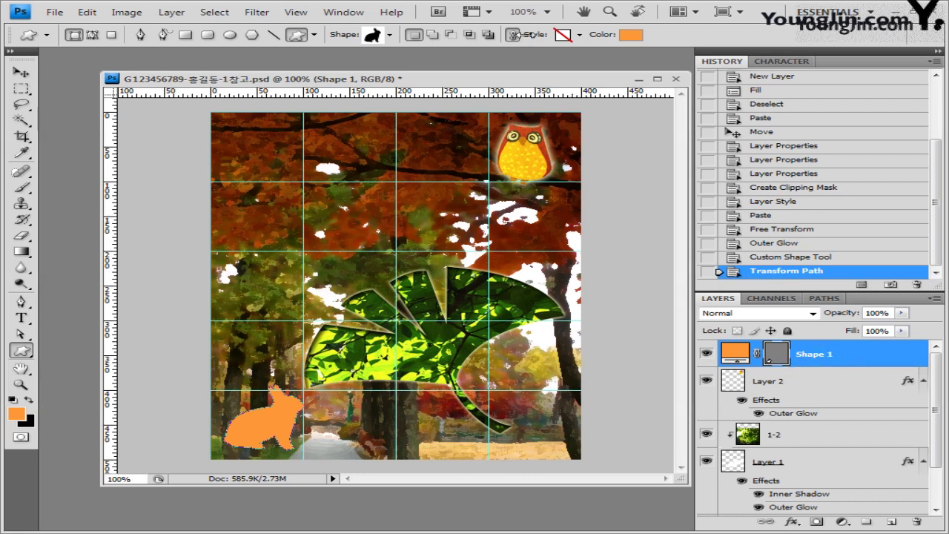
Set the shape Style to No Style and give the Shape 1 rabbit a default Drop Shadow.
left_click(578, 35)
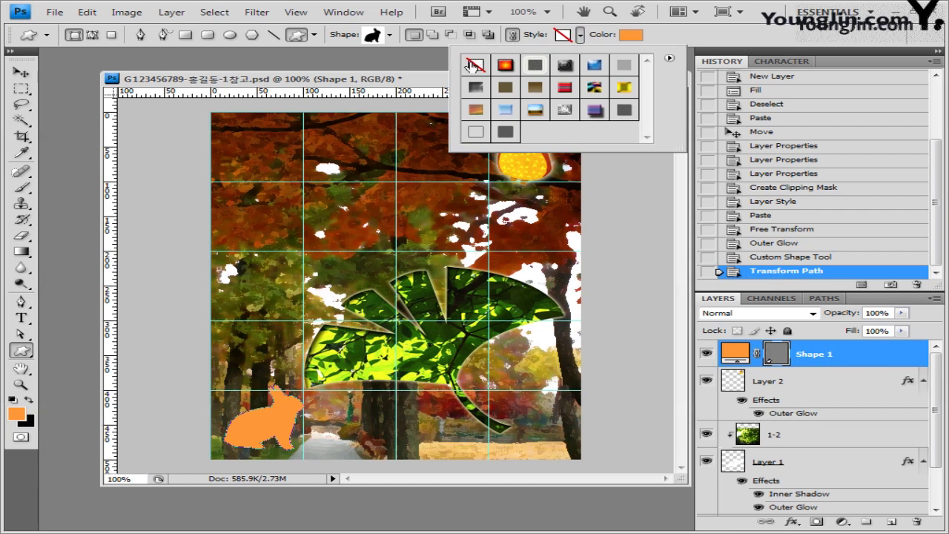
left_click(475, 65)
left_click(706, 33)
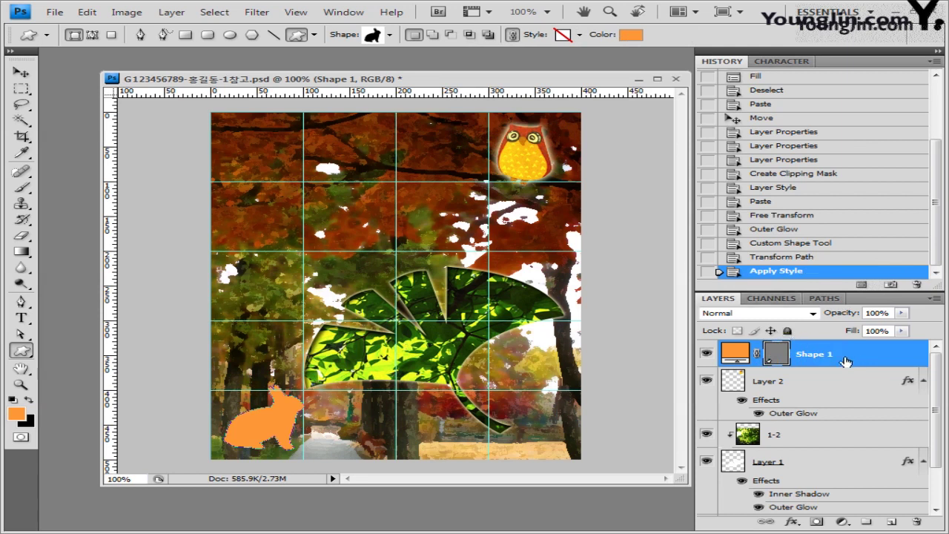
left_click(792, 522)
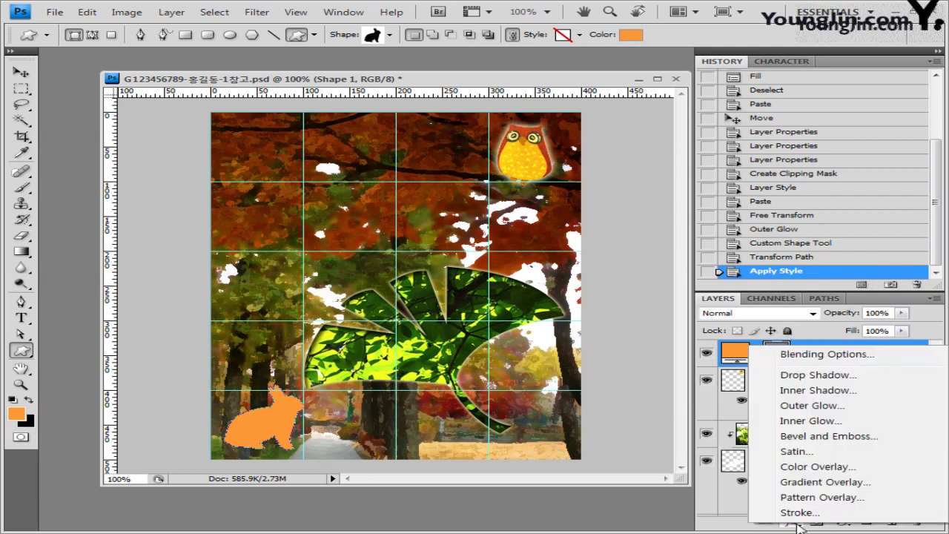
left_click(819, 375)
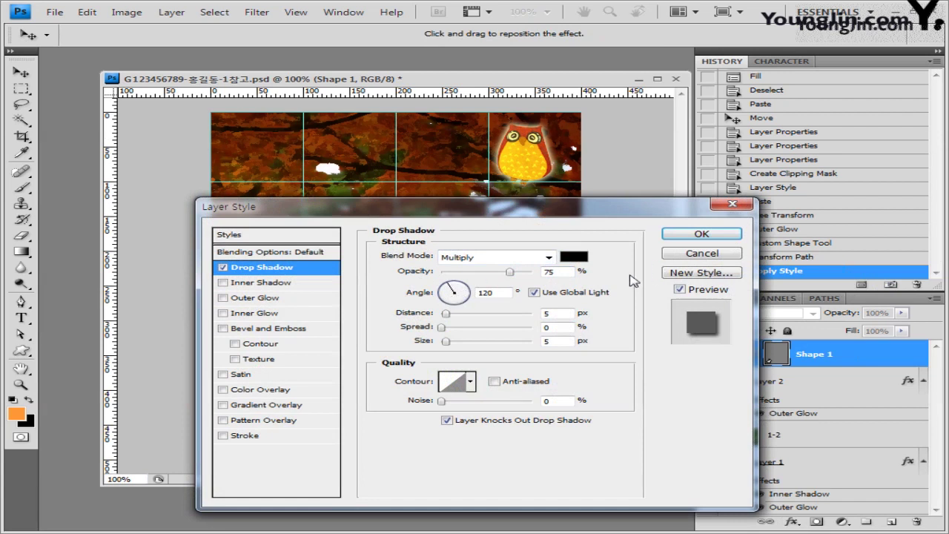
left_click(702, 234)
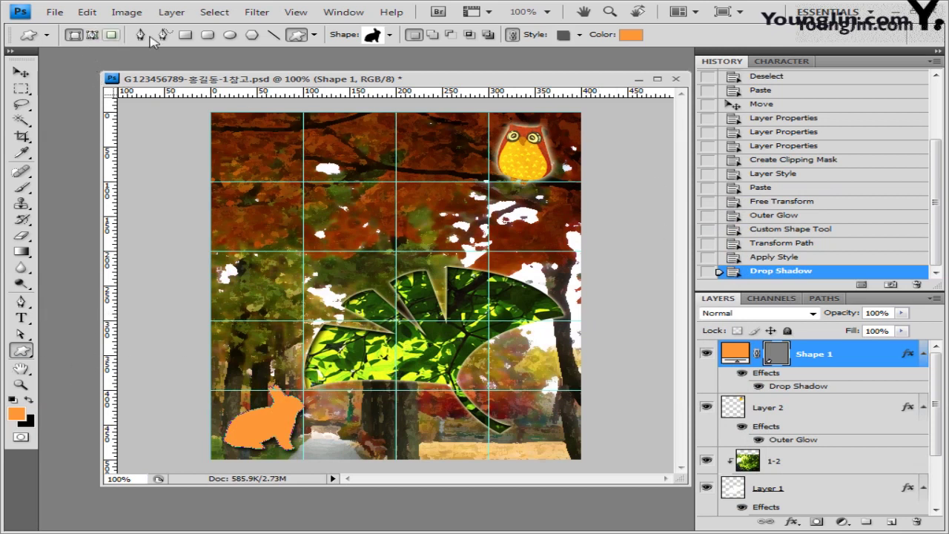
Load the Ornaments shape set and choose the square ornament shape.
left_click(391, 37)
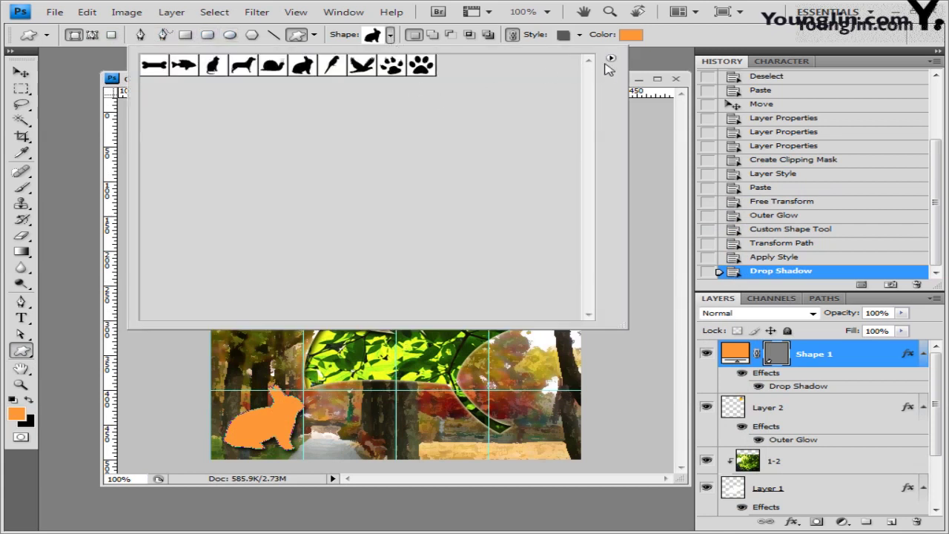
left_click(610, 58)
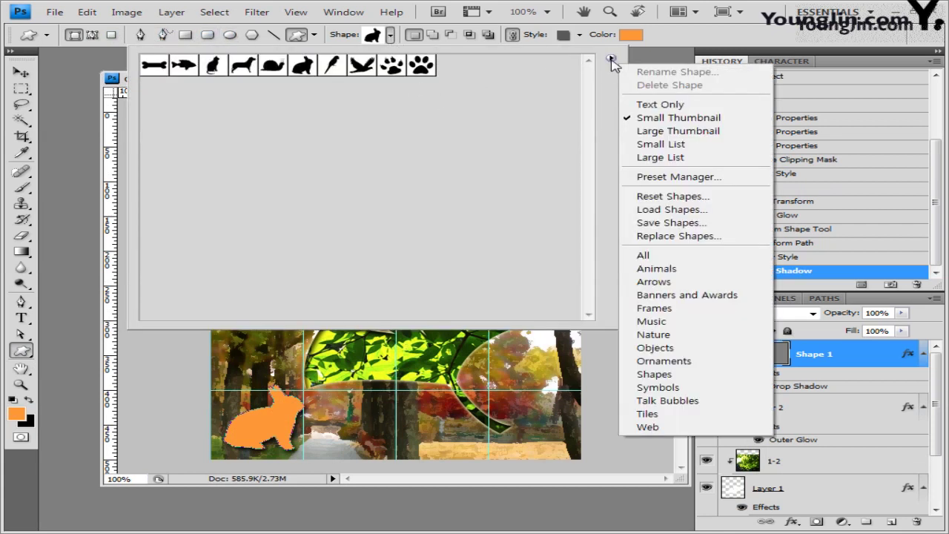
left_click(686, 362)
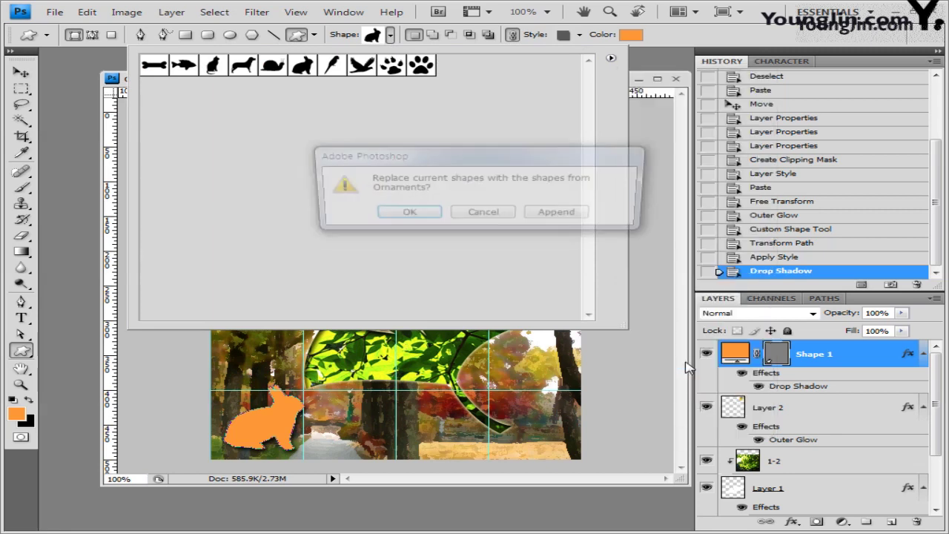
left_click(422, 215)
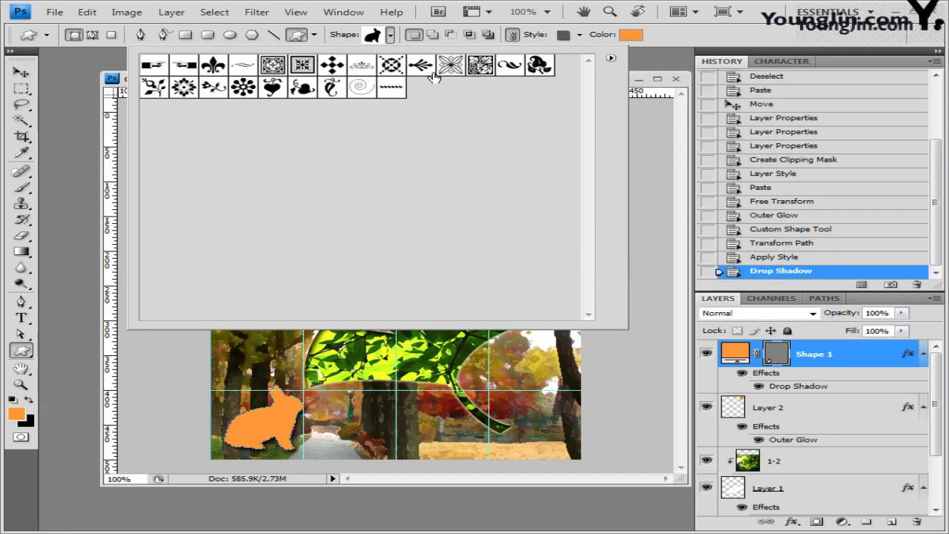
left_click(481, 67)
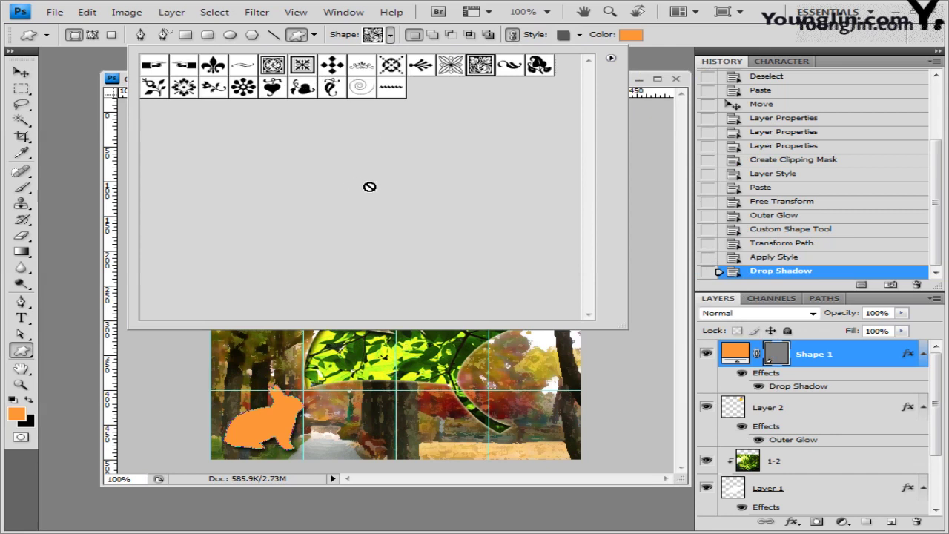
left_click(681, 44)
Undo the None style in History so the rabbit keeps its drop shadow.
left_click(580, 36)
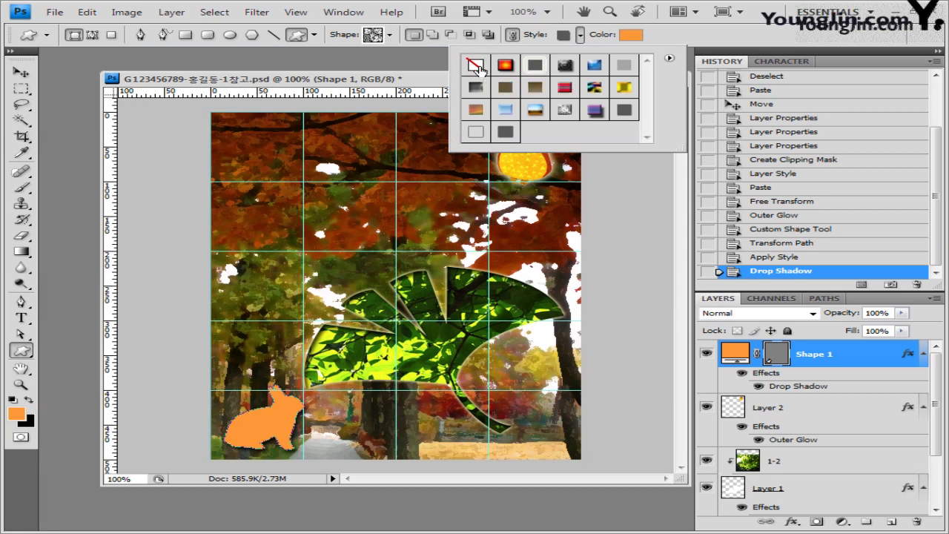
left_click(476, 65)
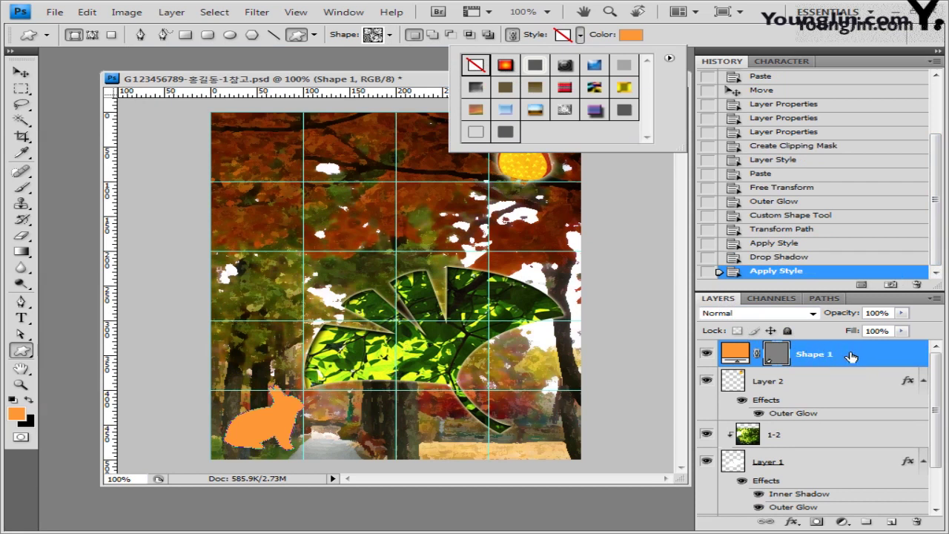
left_click(788, 257)
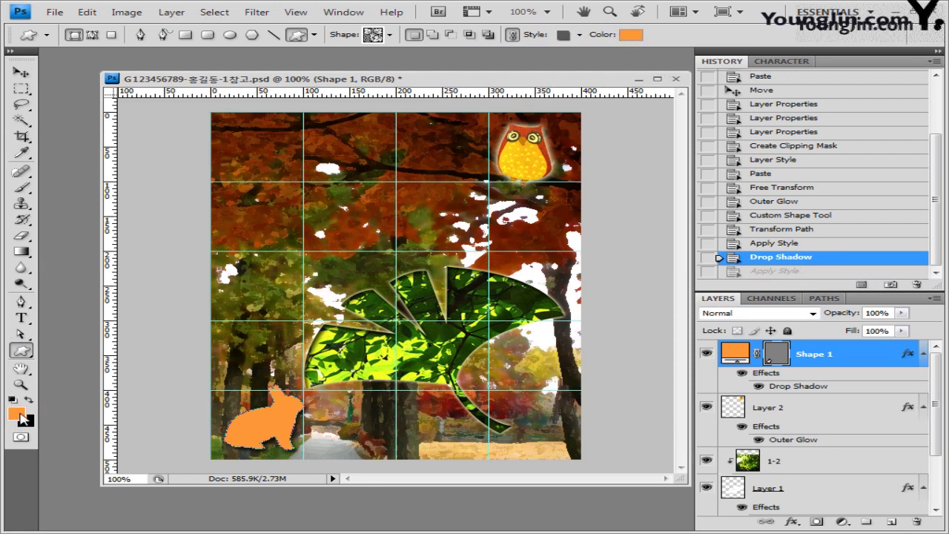
Recolour the rabbit to ff0000 and draw a red square ornament at the canvas's top-left.
left_click(634, 35)
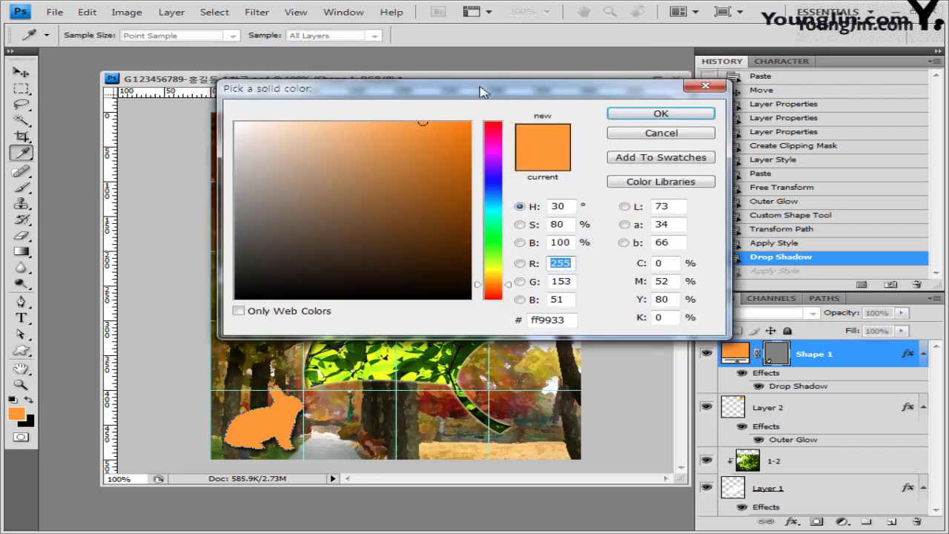
left_click_drag(479, 93, 468, 119)
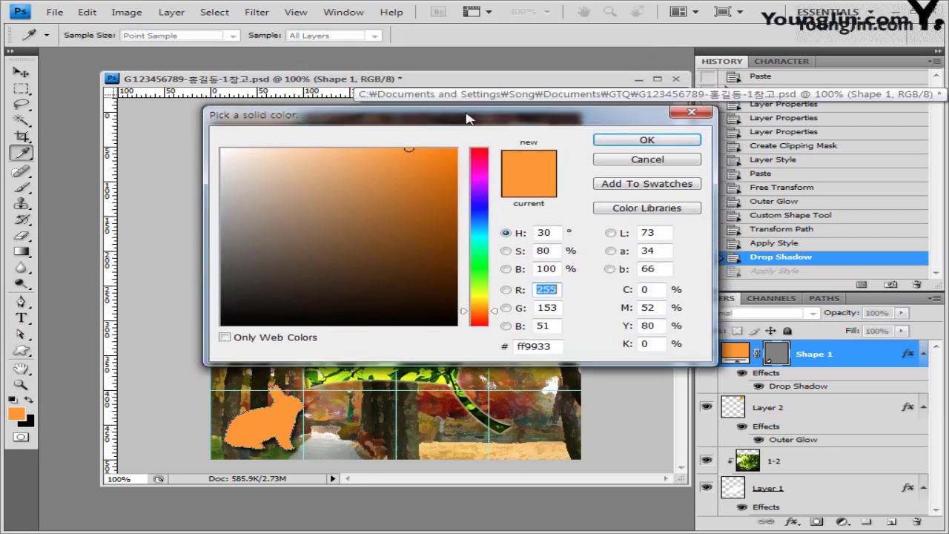
double_click(553, 347)
type("ff0000")
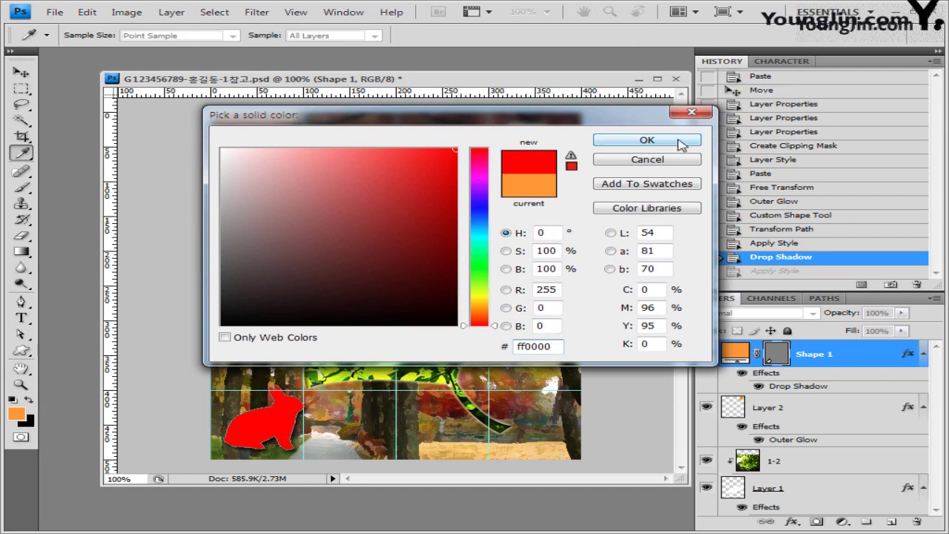
left_click(681, 142)
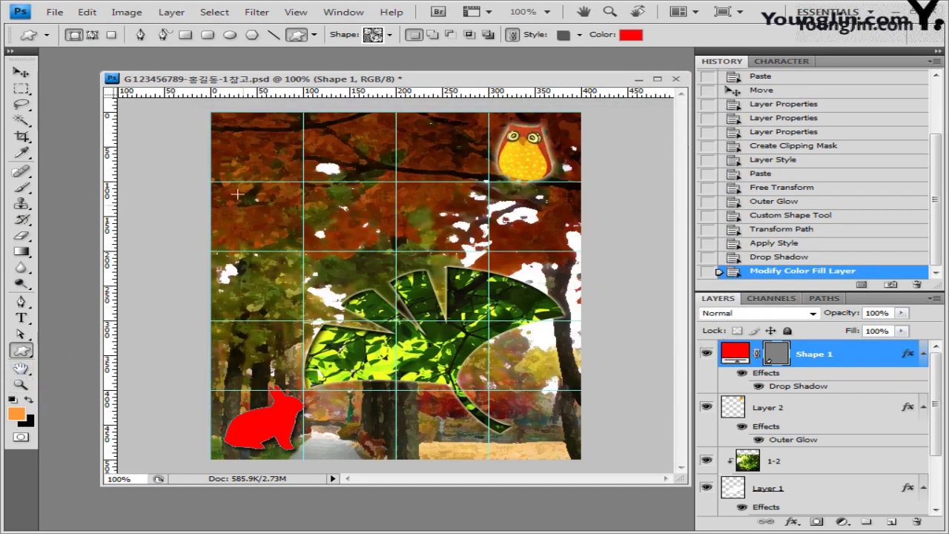
left_click_drag(226, 126, 362, 227)
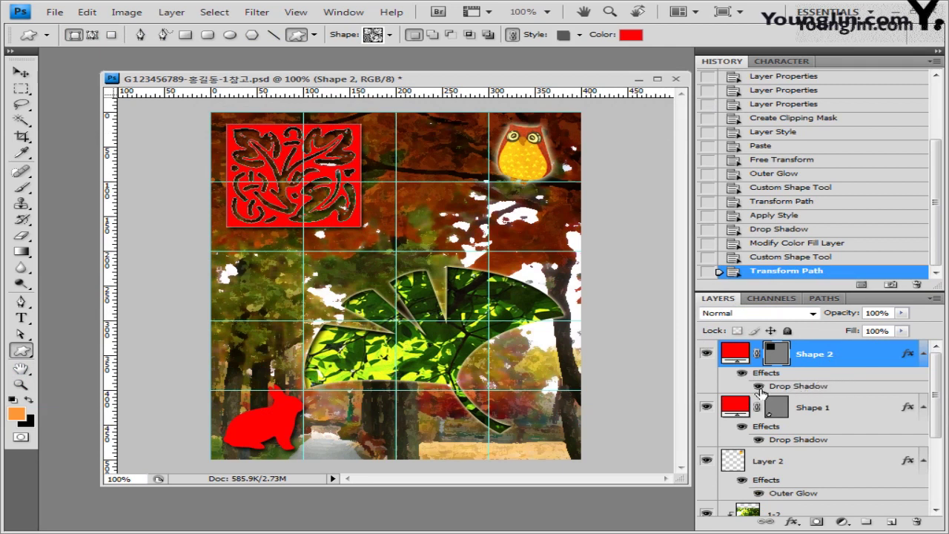
Remove the drop shadow from the ornament by setting No Style on Shape 2.
left_click(758, 386)
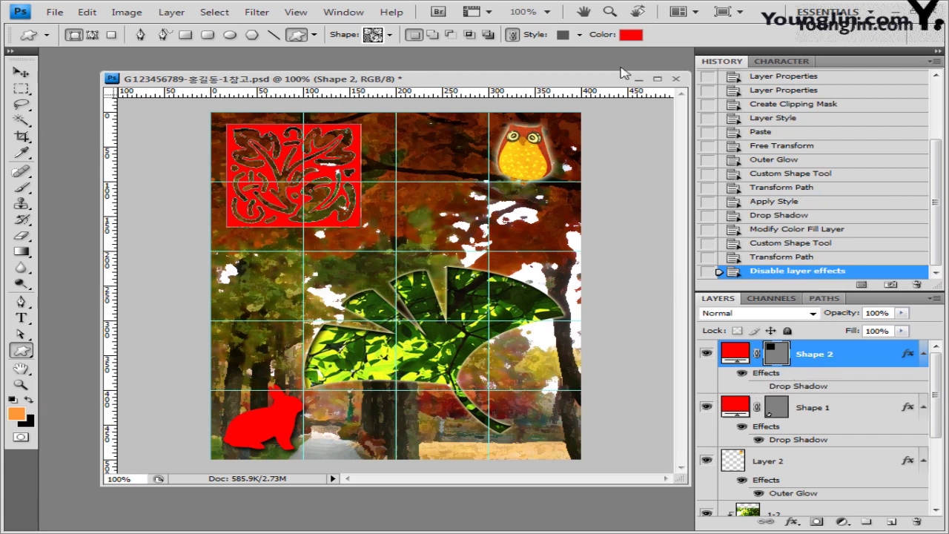
left_click(581, 35)
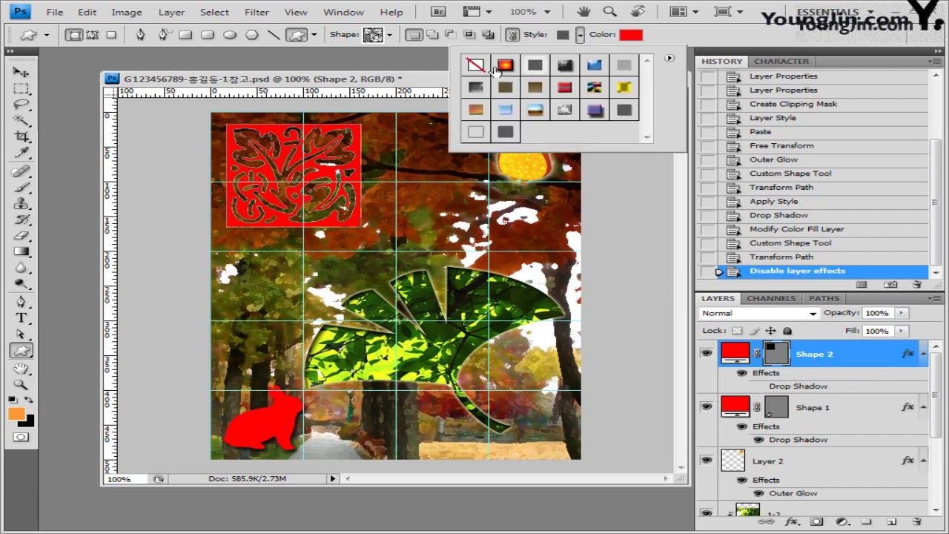
left_click(476, 65)
left_click(816, 359)
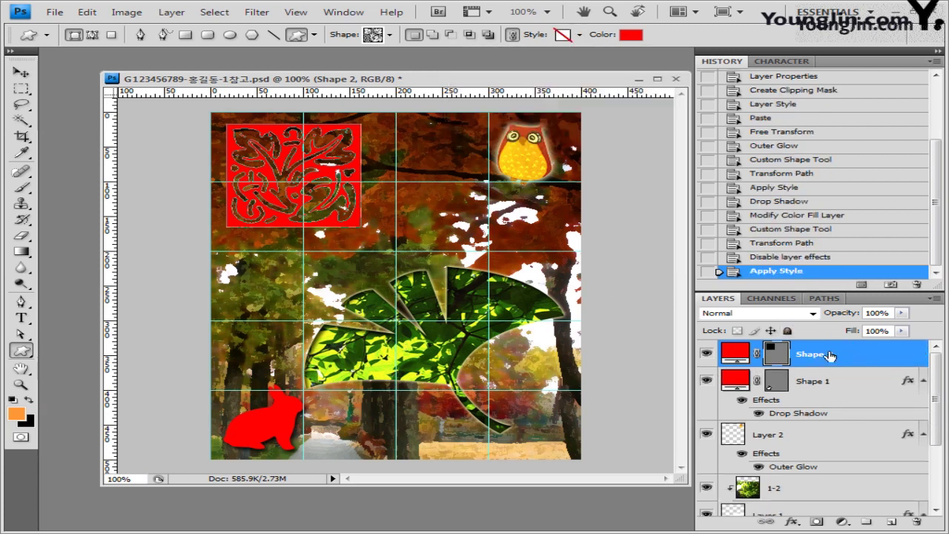
Add a 2 px pale pink (ffcccc) Stroke to the Shape 2 ornament.
left_click(794, 522)
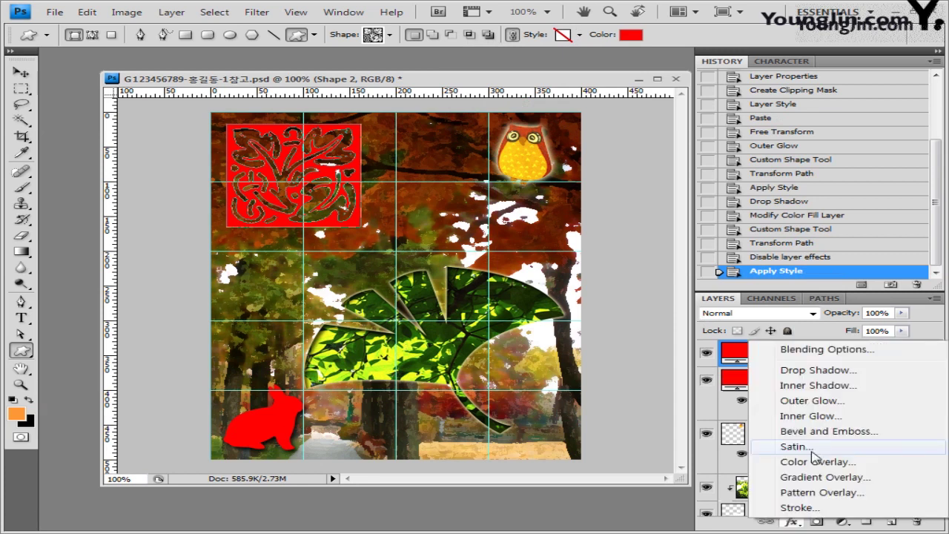
left_click(801, 508)
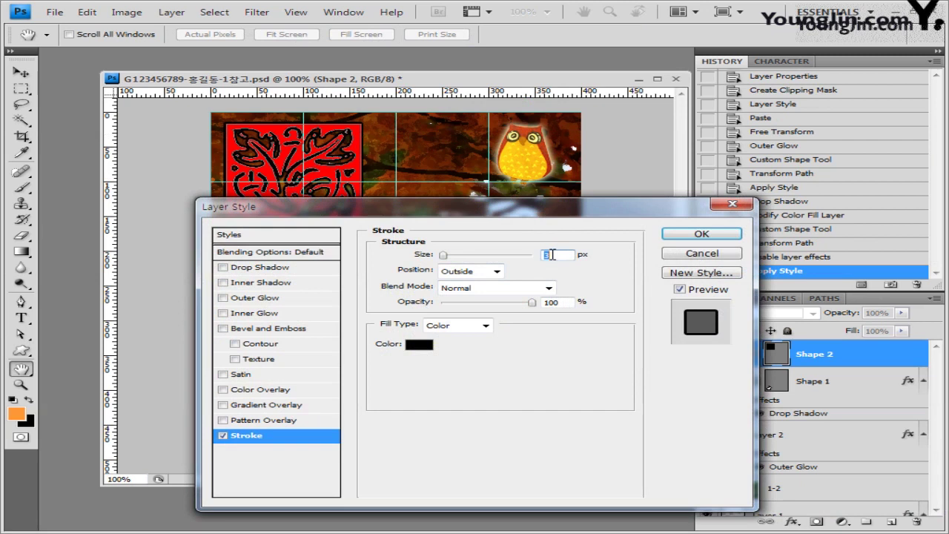
type("2")
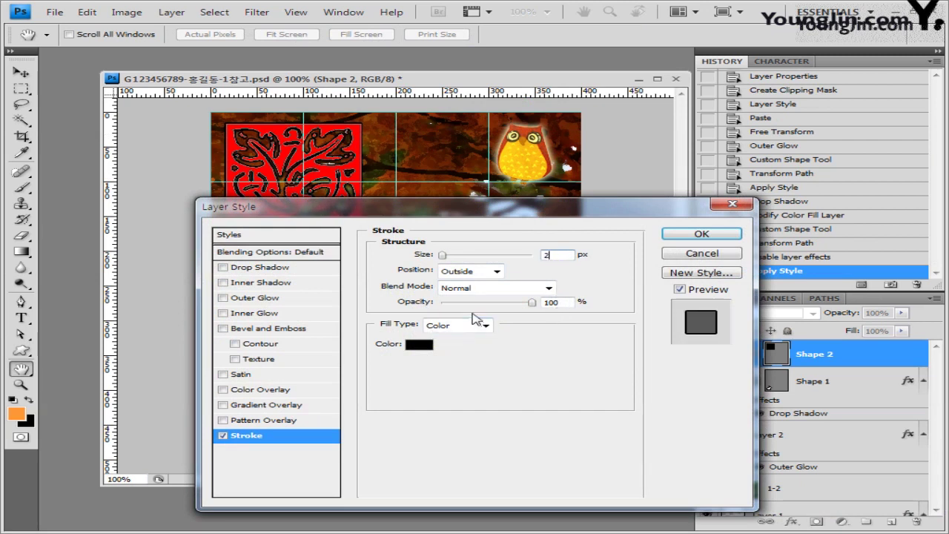
left_click(420, 345)
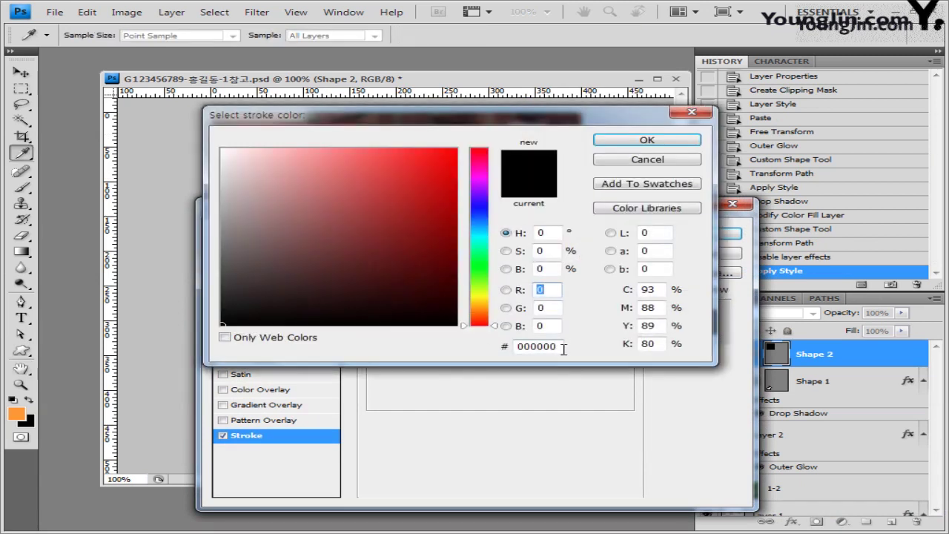
double_click(562, 346)
type("ffcccc")
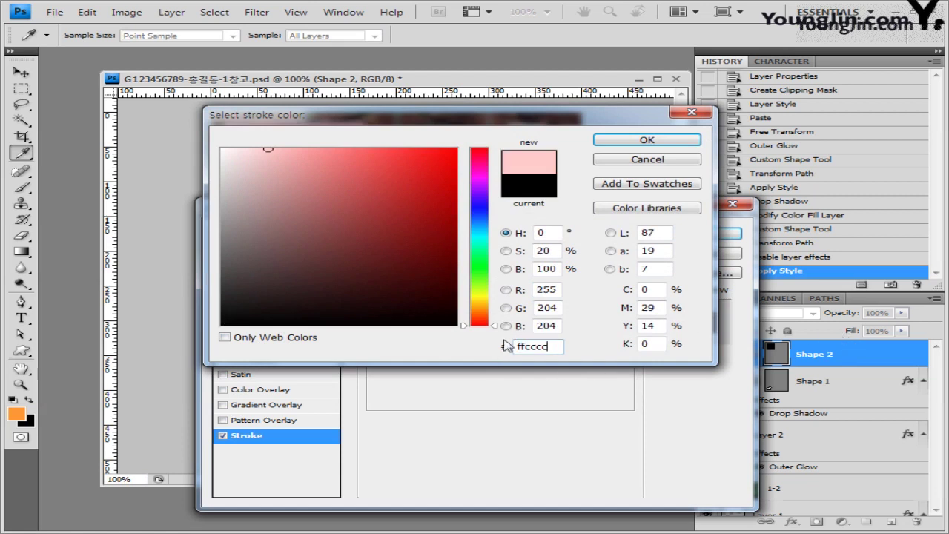
left_click(647, 141)
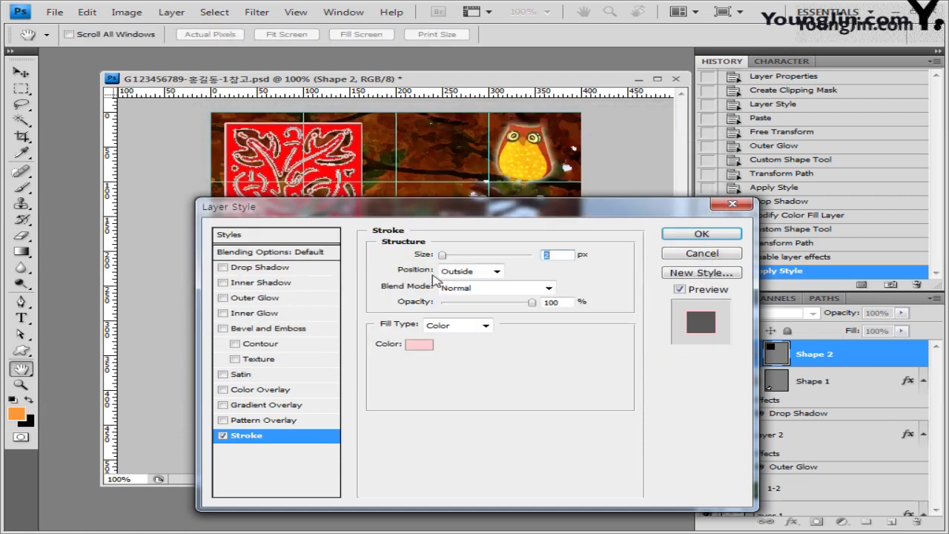
left_click(701, 235)
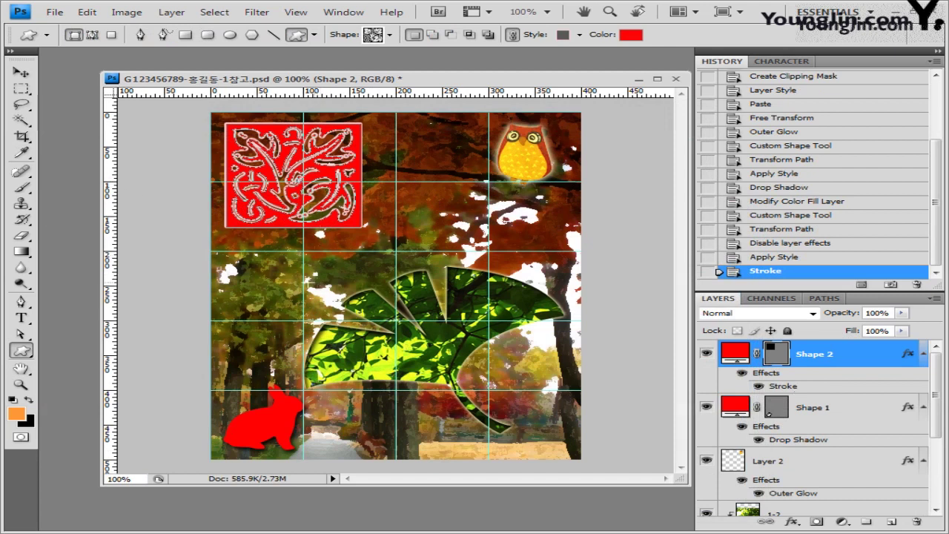
left_click(20, 317)
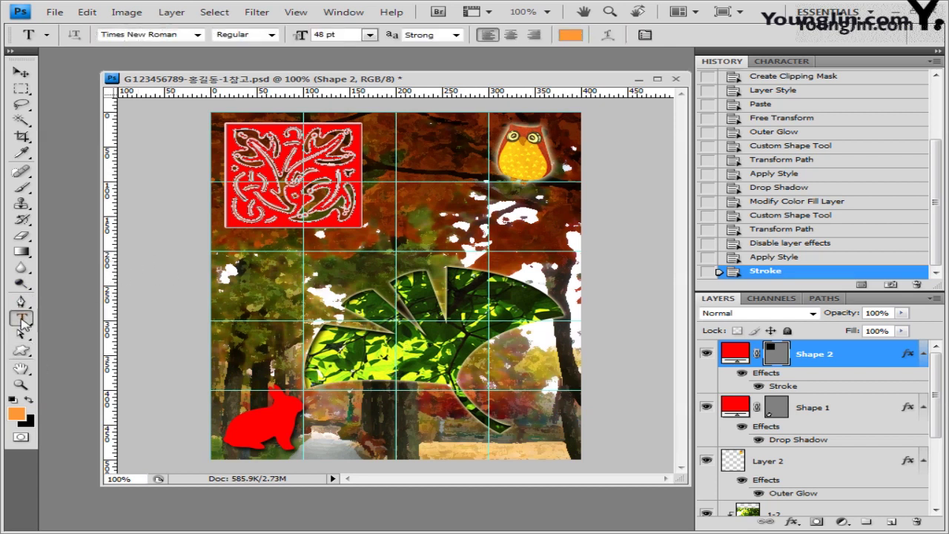
Start a text layer in the upper image using Arial at 38 pt.
left_click(388, 194)
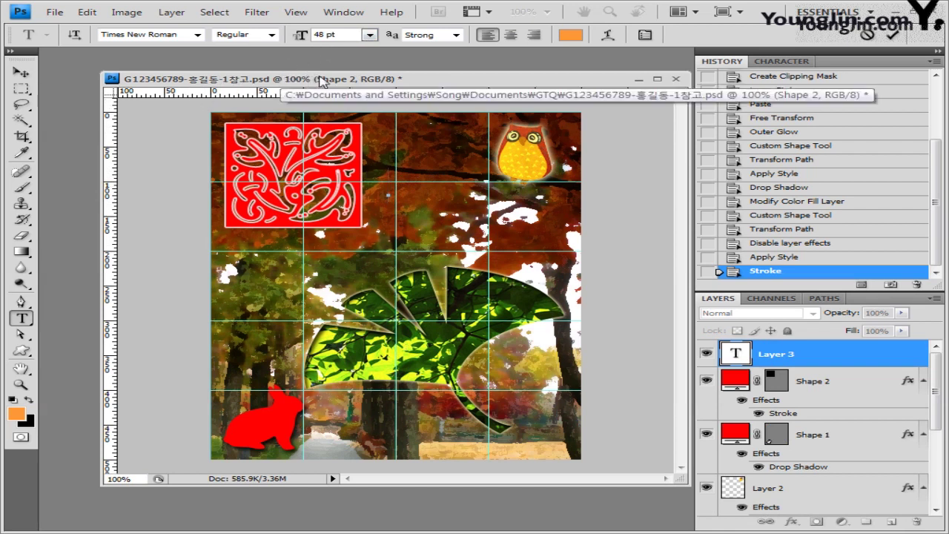
left_click(198, 35)
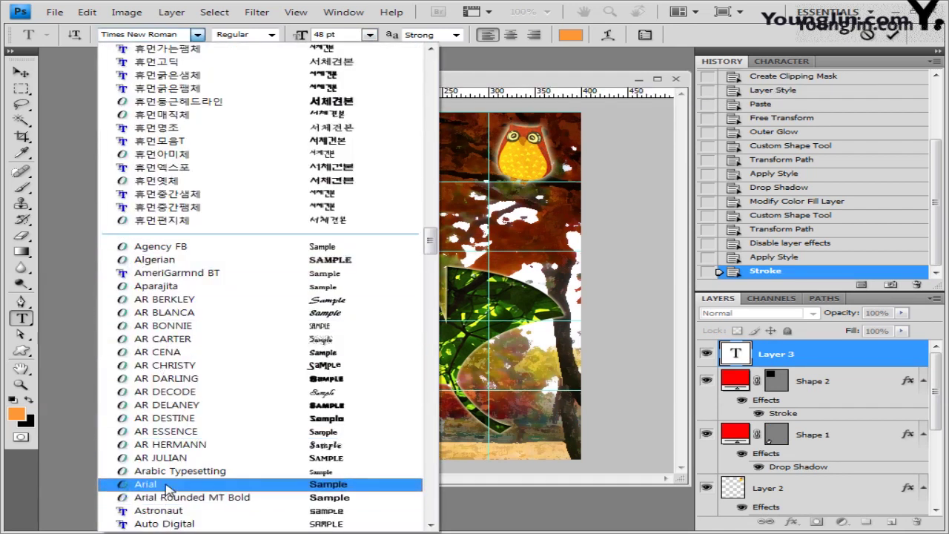
left_click(165, 484)
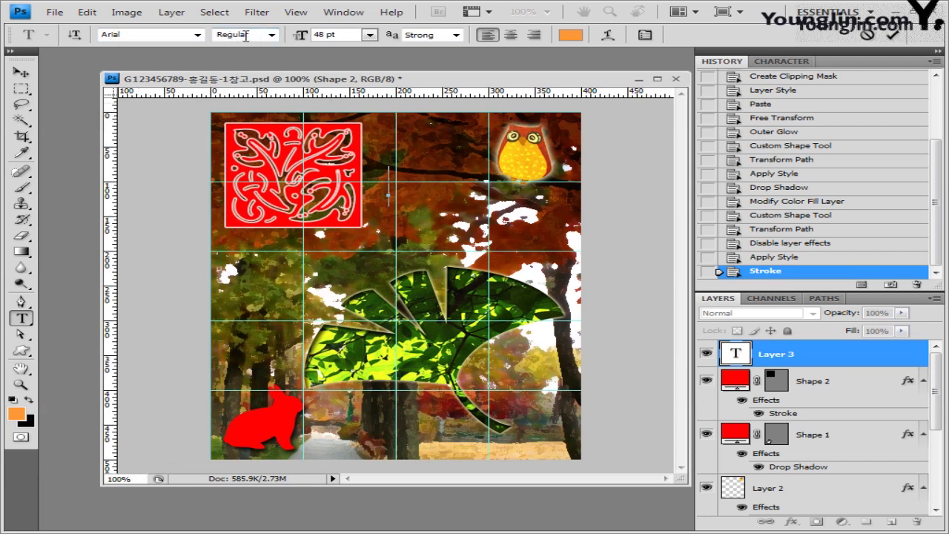
left_click(369, 35)
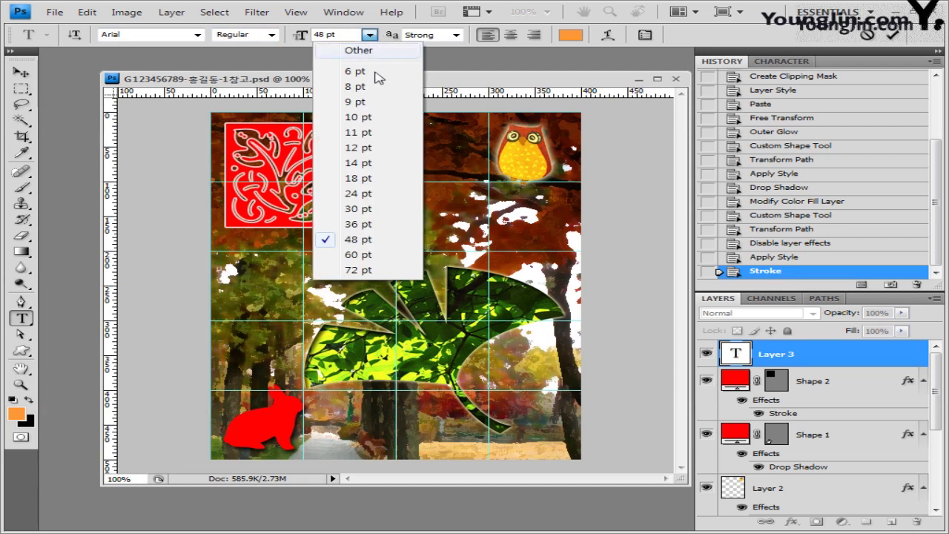
left_click(370, 225)
left_click(347, 35)
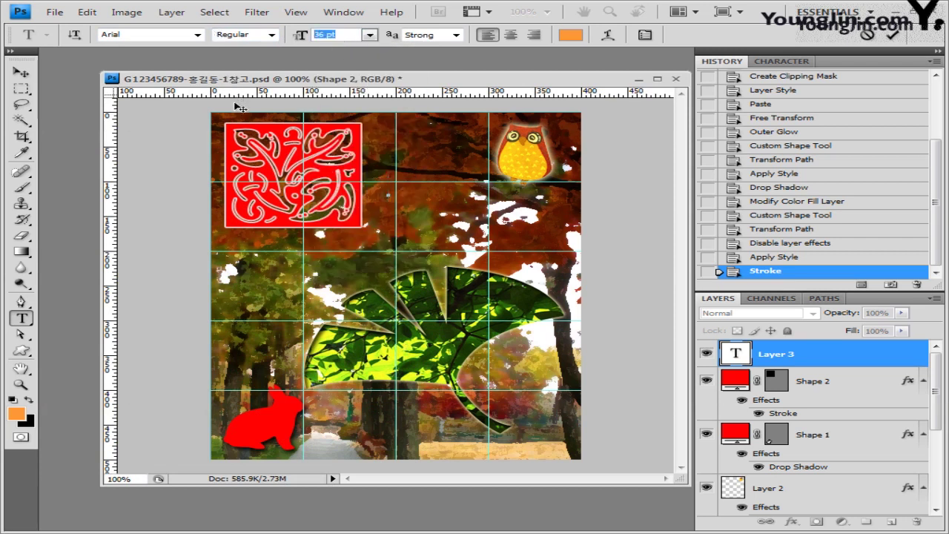
type("38")
key("Return")
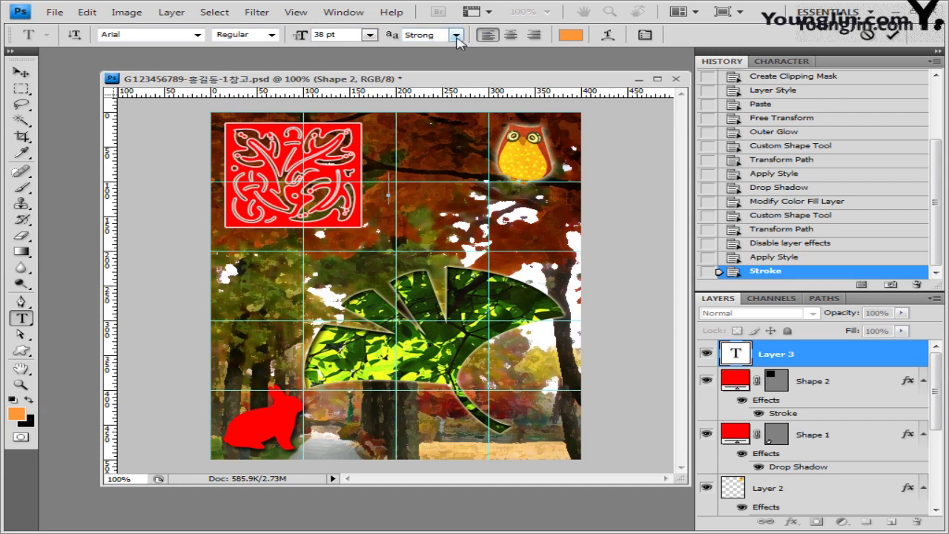
Set the text anti-aliasing to Smooth and the text colour to white (ffffff).
left_click(456, 35)
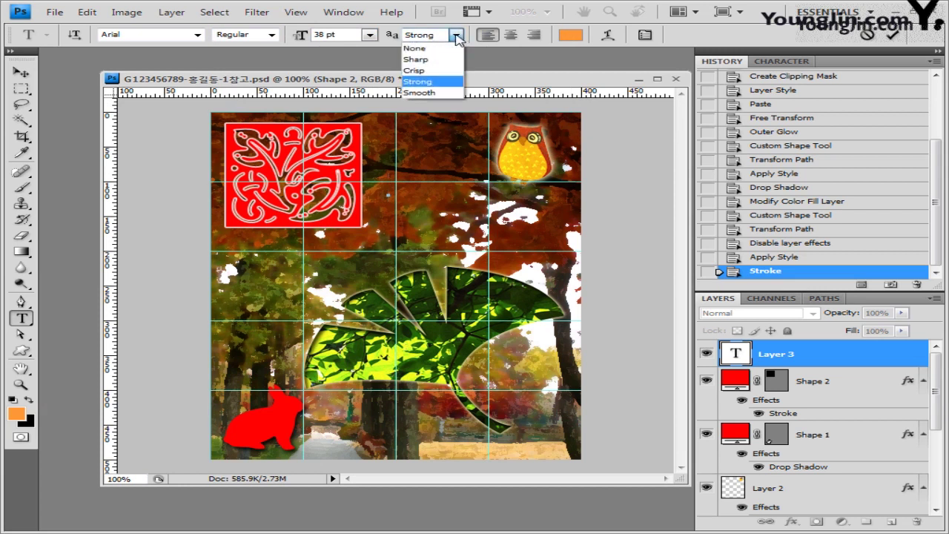
left_click(451, 94)
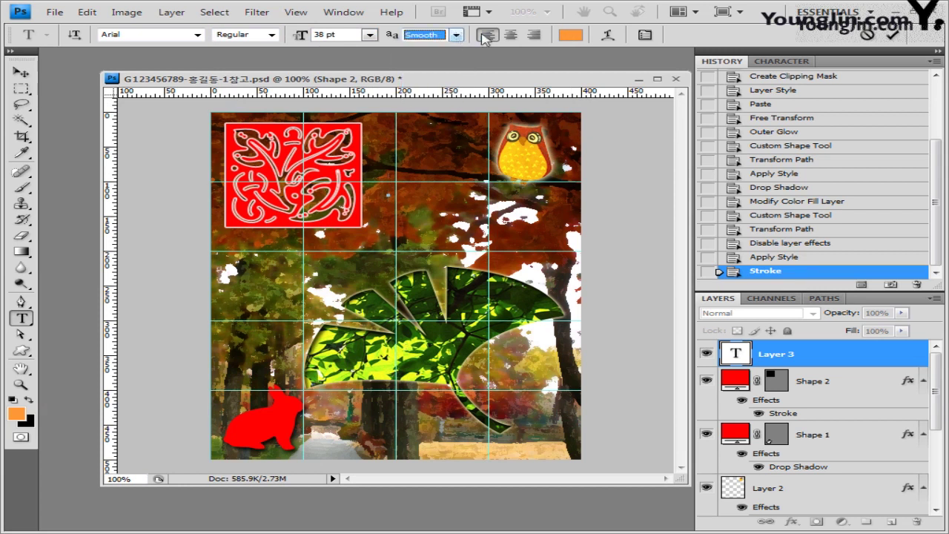
left_click(571, 36)
left_click(555, 348)
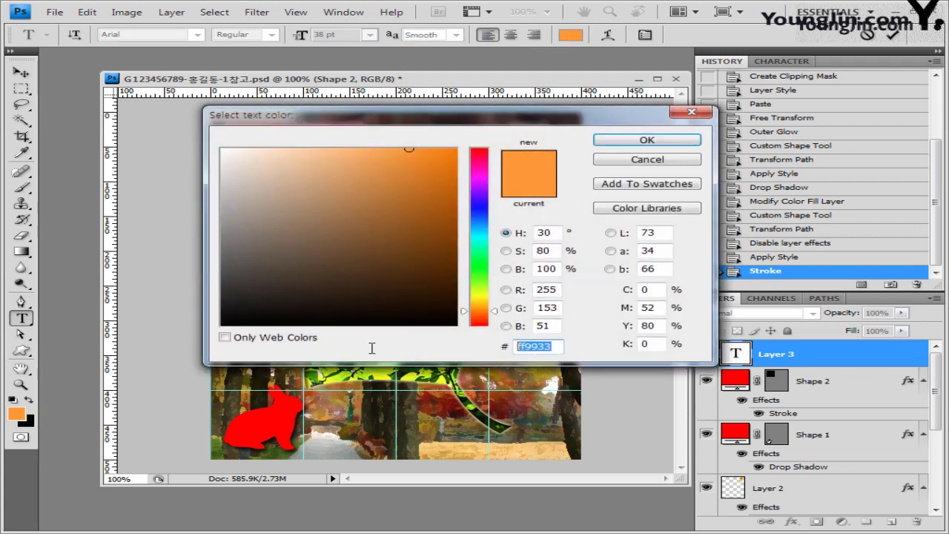
type("ffffff")
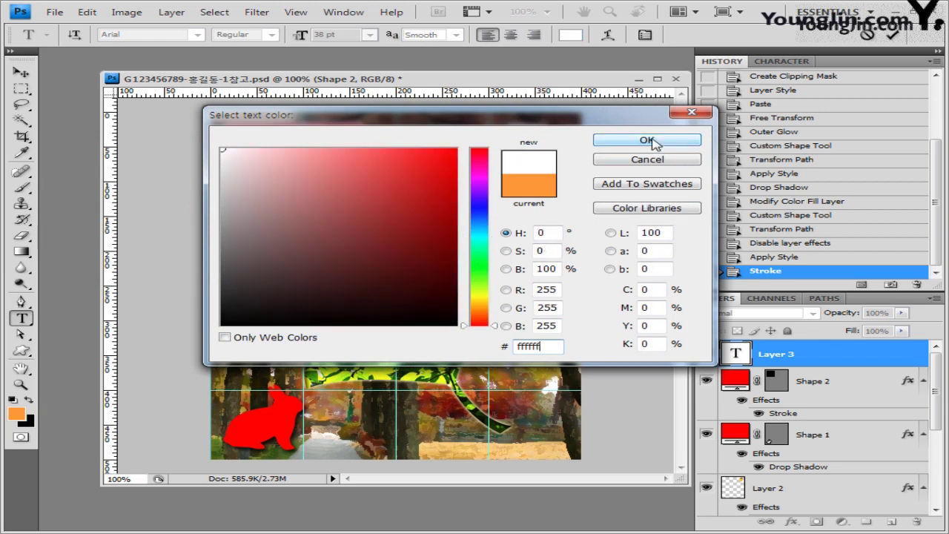
left_click(648, 141)
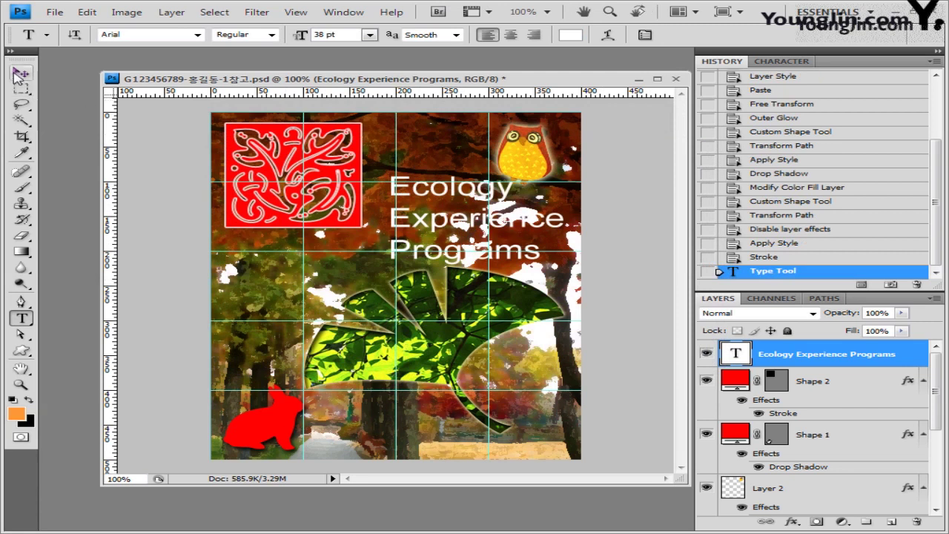
Commit the three-line title and nudge it left and up beside the red ornament square.
left_click(21, 71)
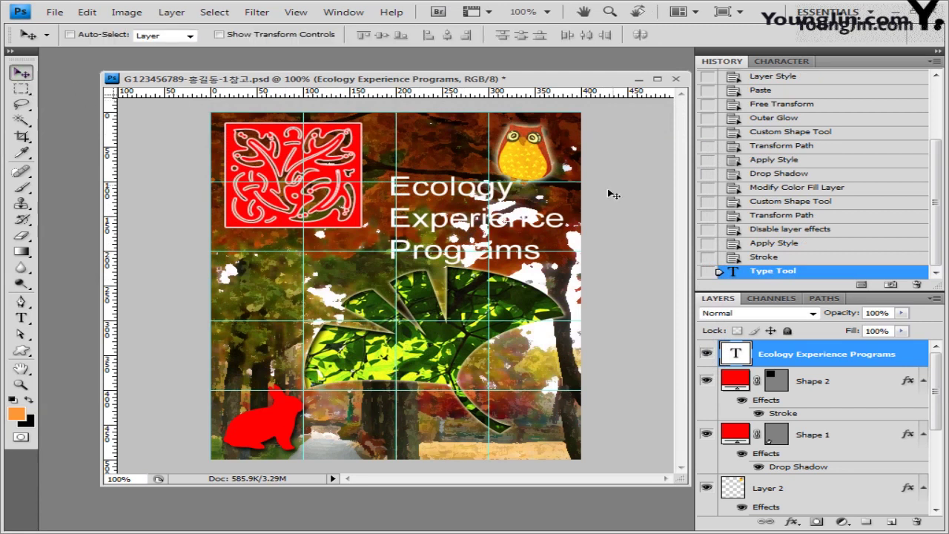
key("shift+Left")
key("shift+Left")
key("shift+Left")
key("shift+Left")
key("shift+Left")
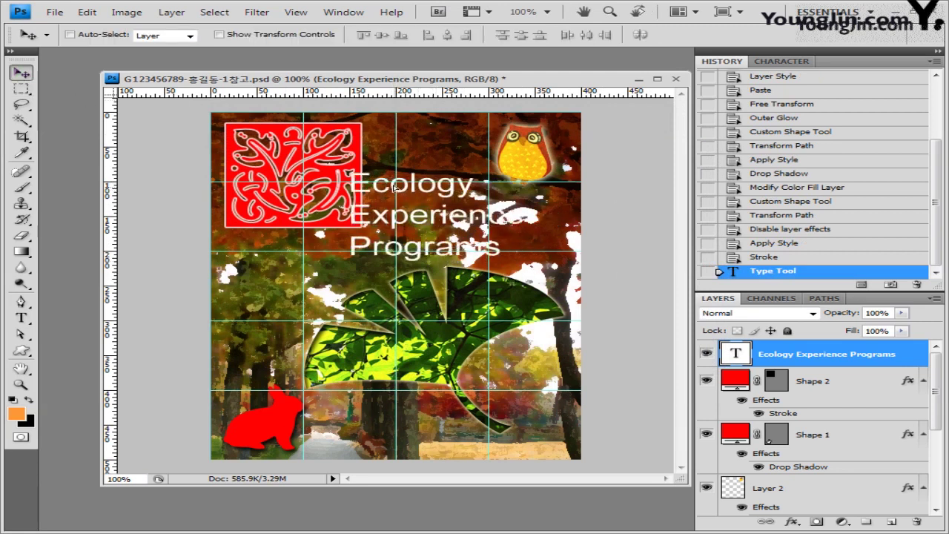
key("shift+Up")
key("shift+Left")
key("shift+Left")
key("shift+Left")
key("shift+Up")
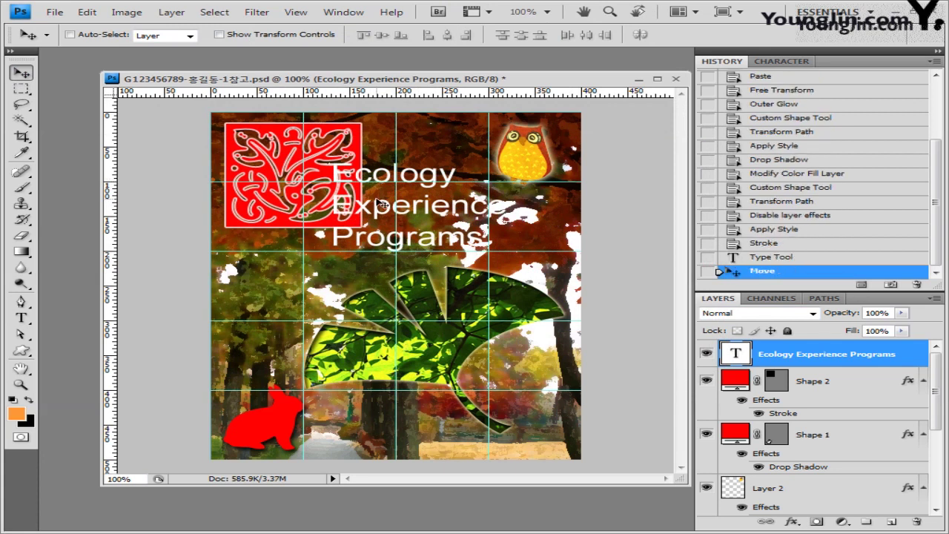
key("Left")
key("Left")
key("Left")
key("Left")
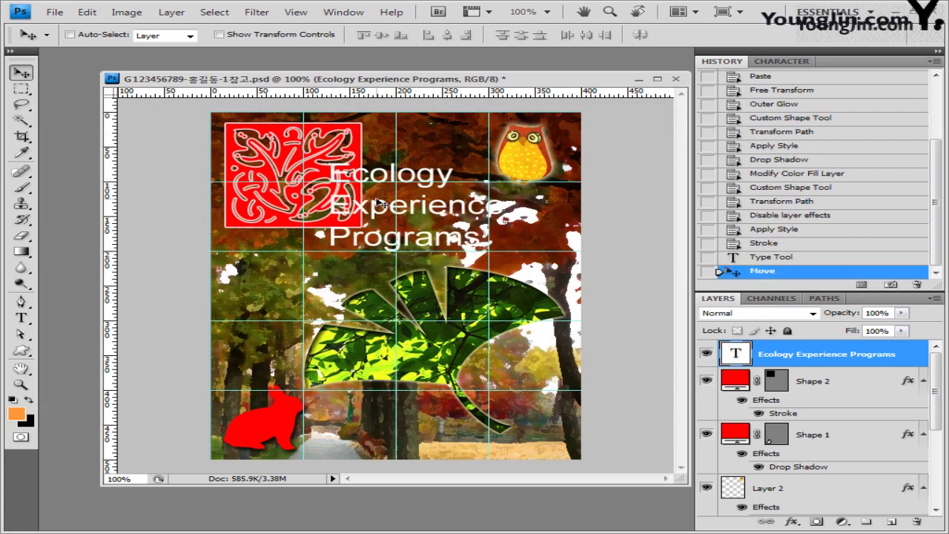
key("Left")
key("Left")
key("Left")
key("Left")
key("Left")
key("Left")
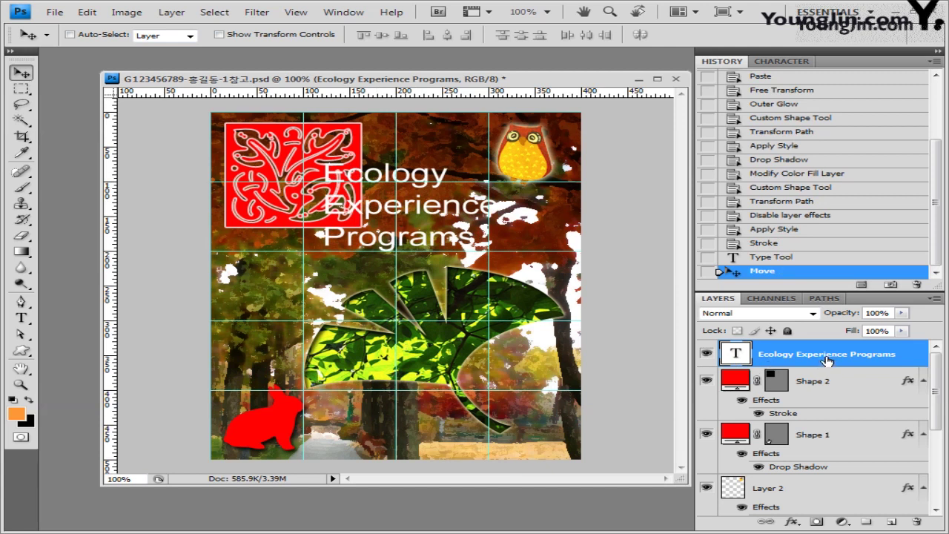
Add a Stroke effect to the title text with Gradient as its fill type.
left_click(792, 522)
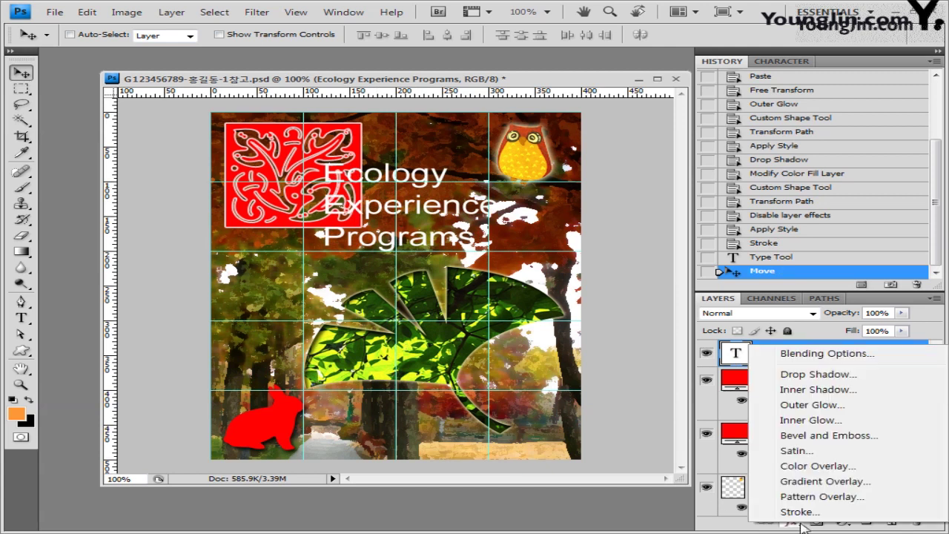
left_click(800, 511)
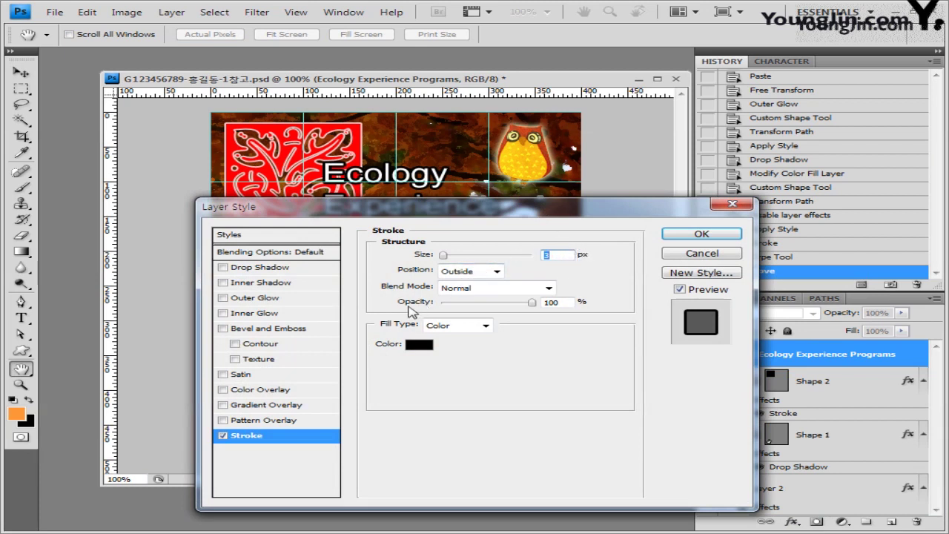
left_click(485, 326)
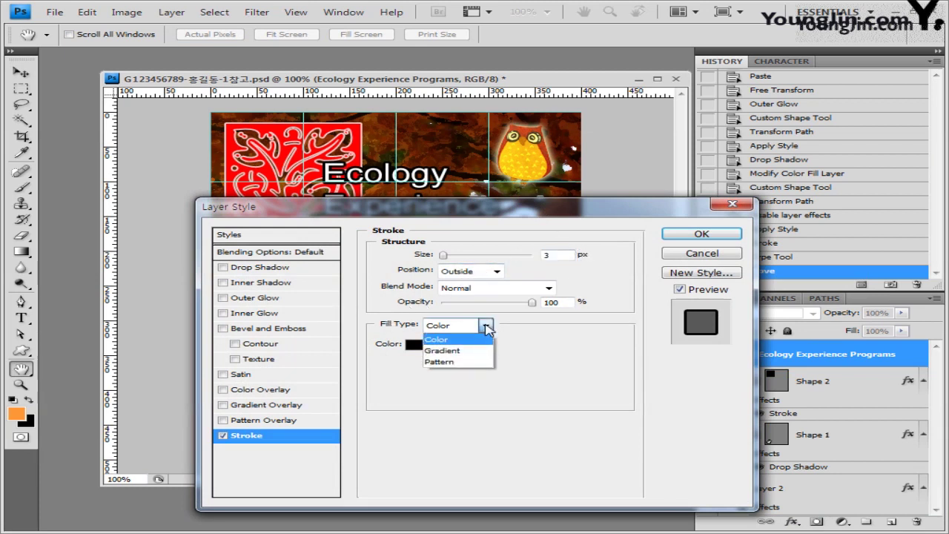
left_click(468, 351)
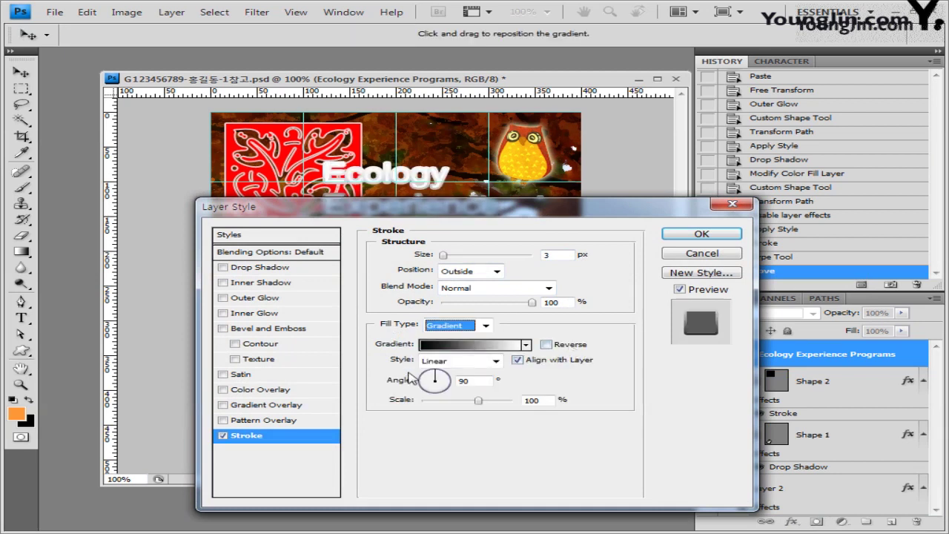
left_click(470, 345)
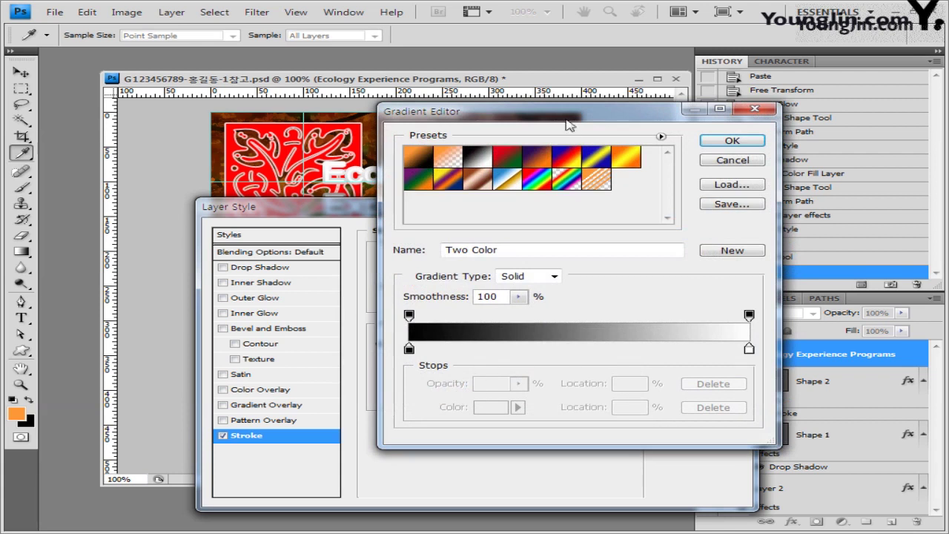
left_click_drag(567, 123, 559, 108)
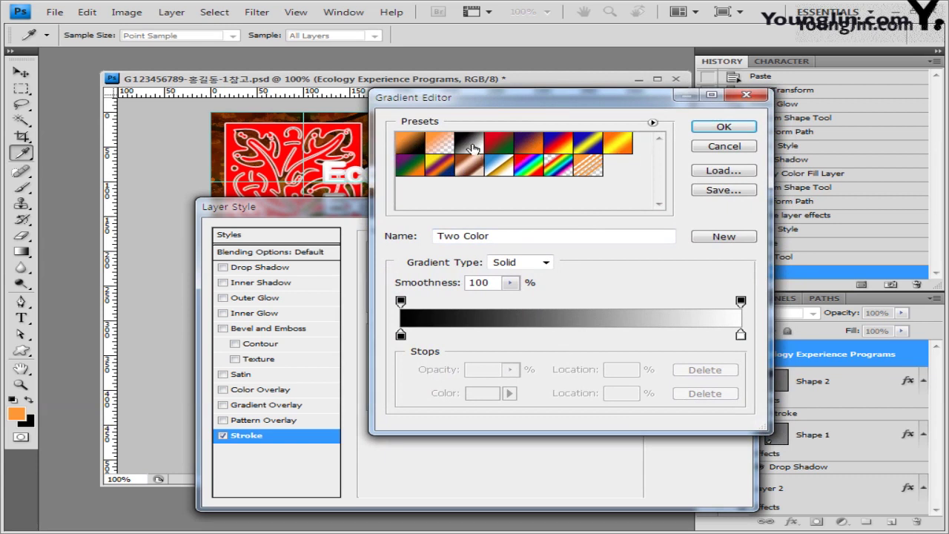
Set the gradient's left stop to ff0000 and right stop to cc00ff, then apply the stroke.
double_click(400, 336)
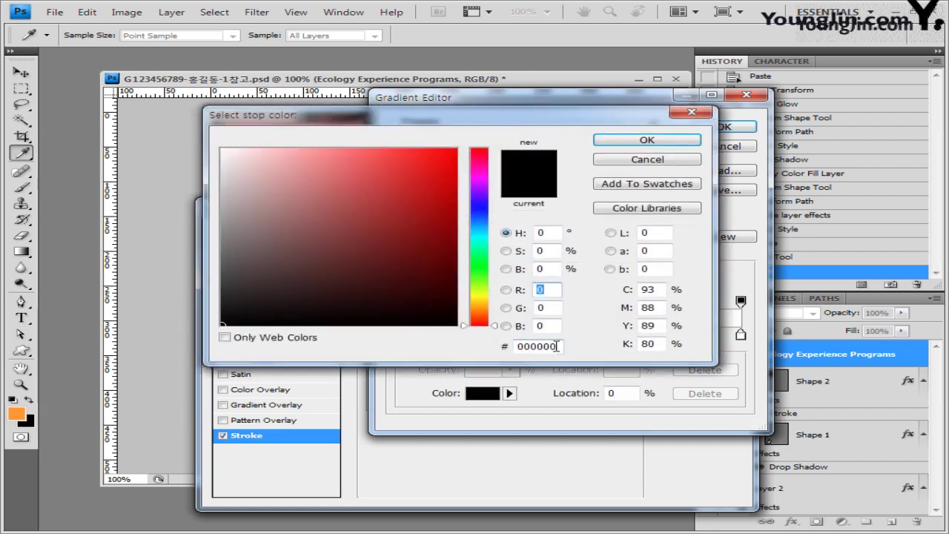
left_click(553, 346)
type("ff")
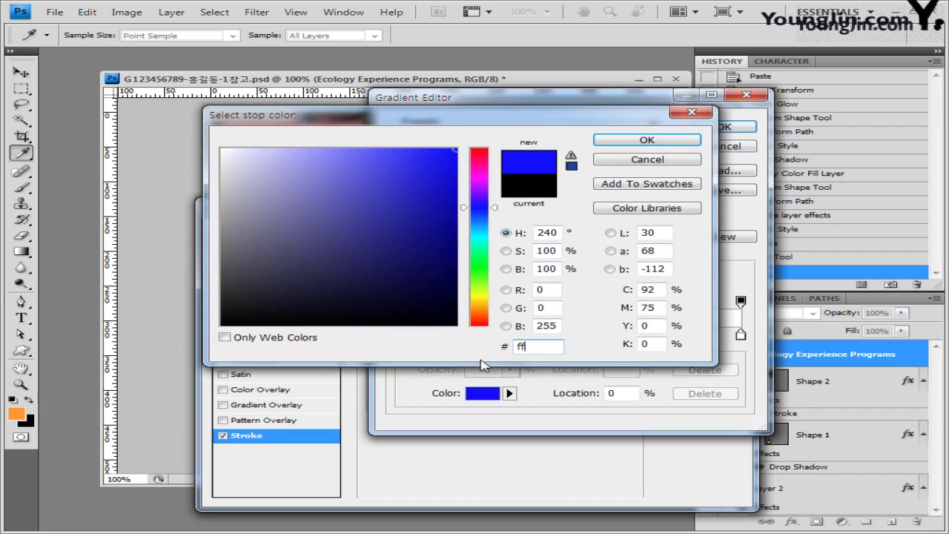
type("0000")
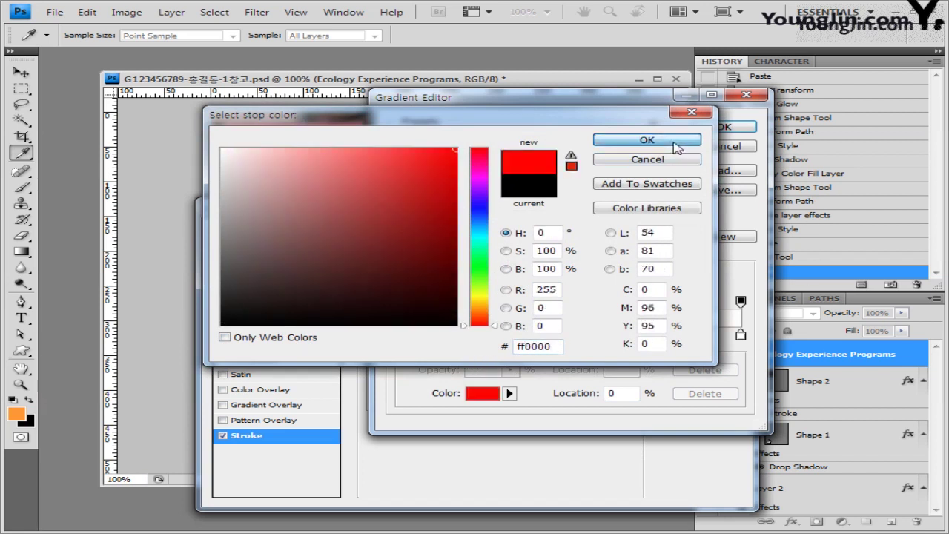
left_click(675, 143)
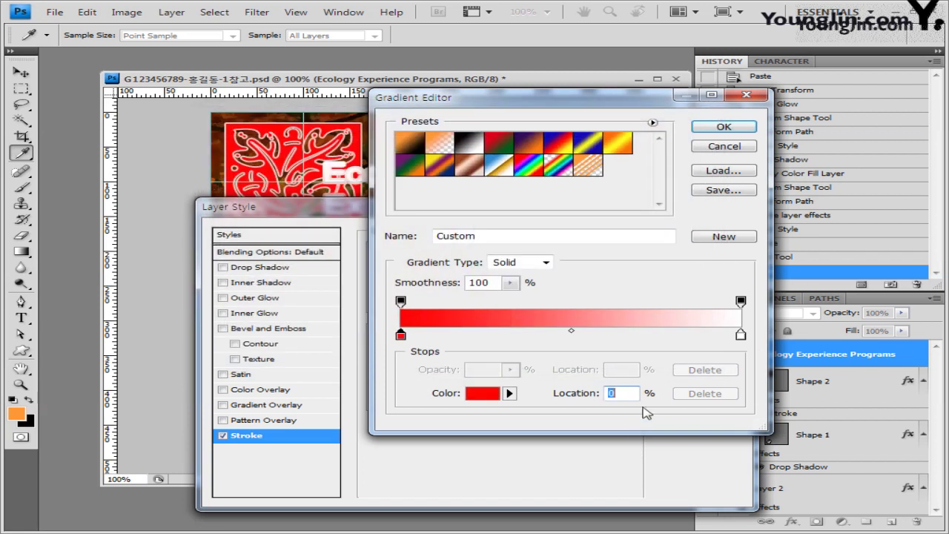
double_click(740, 336)
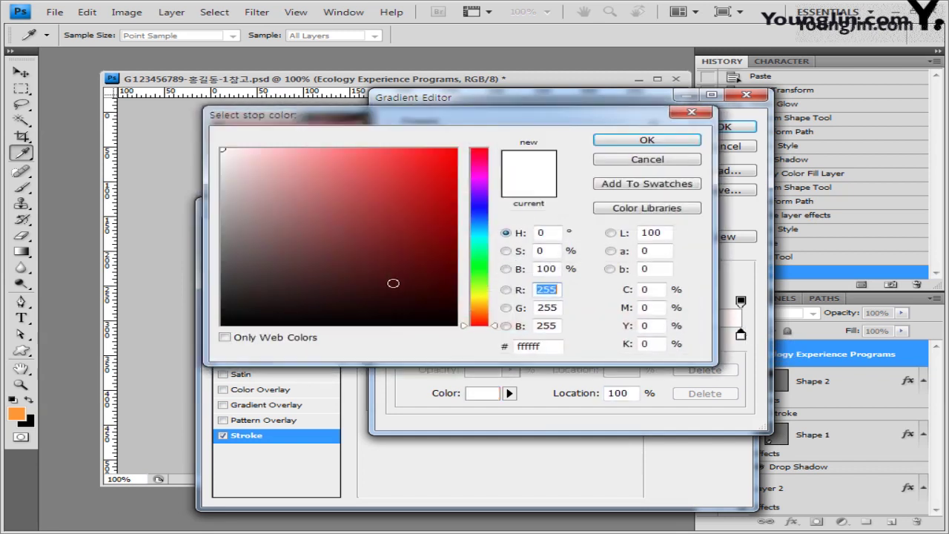
left_click(547, 346)
type("cc00ff")
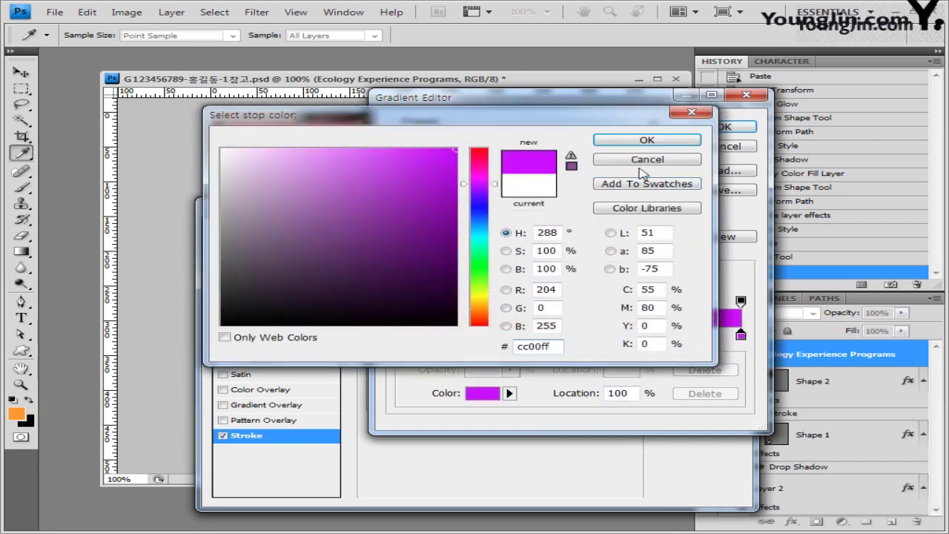
left_click(647, 141)
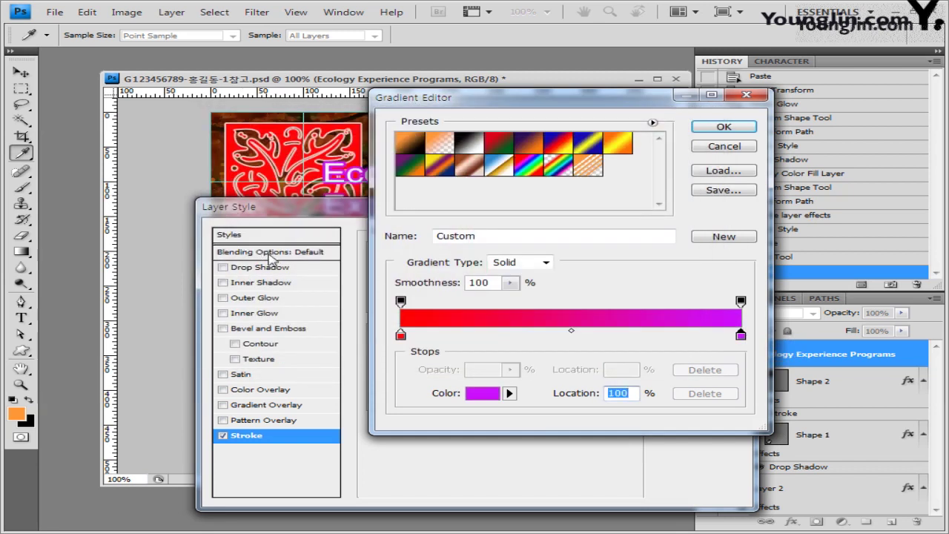
left_click(723, 127)
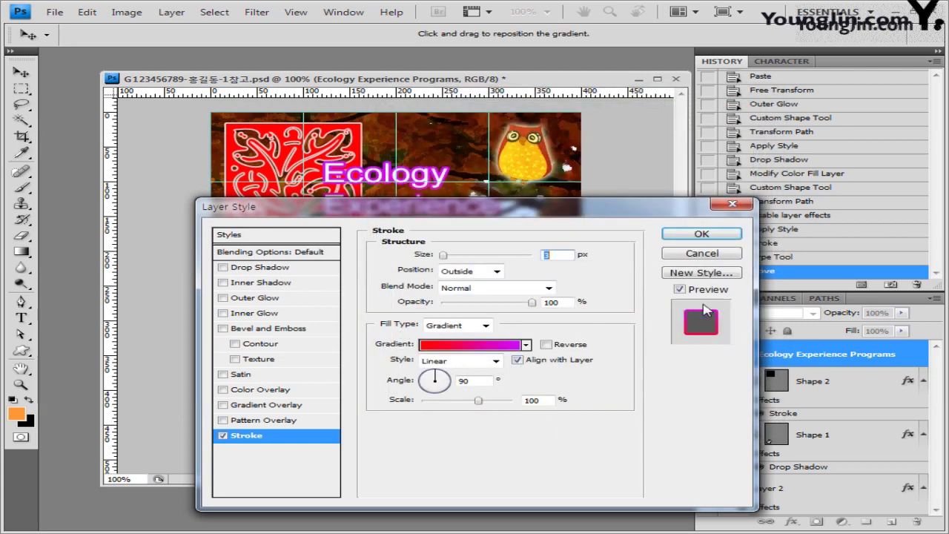
left_click(702, 235)
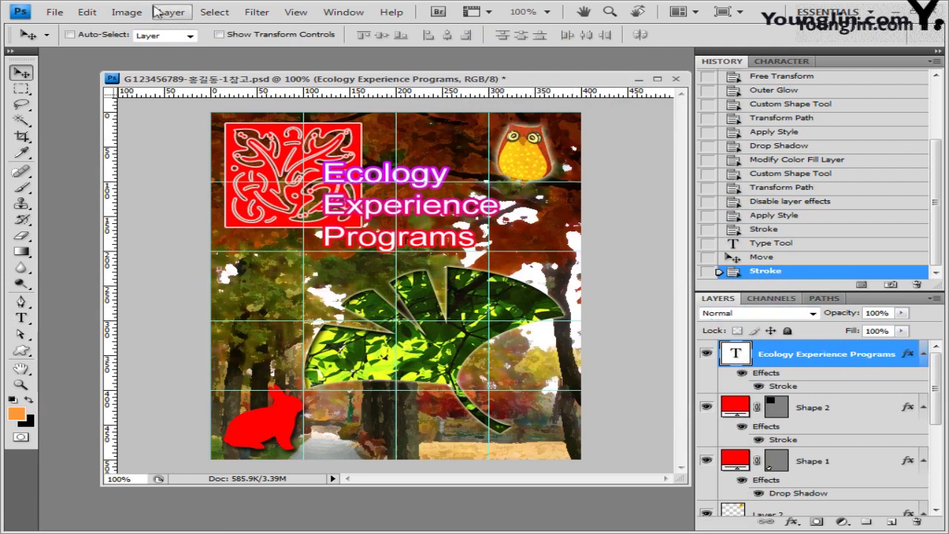
Save a JPEG copy with 참고 removed from the file name, at maximum quality 12.
left_click(54, 12)
left_click(83, 199)
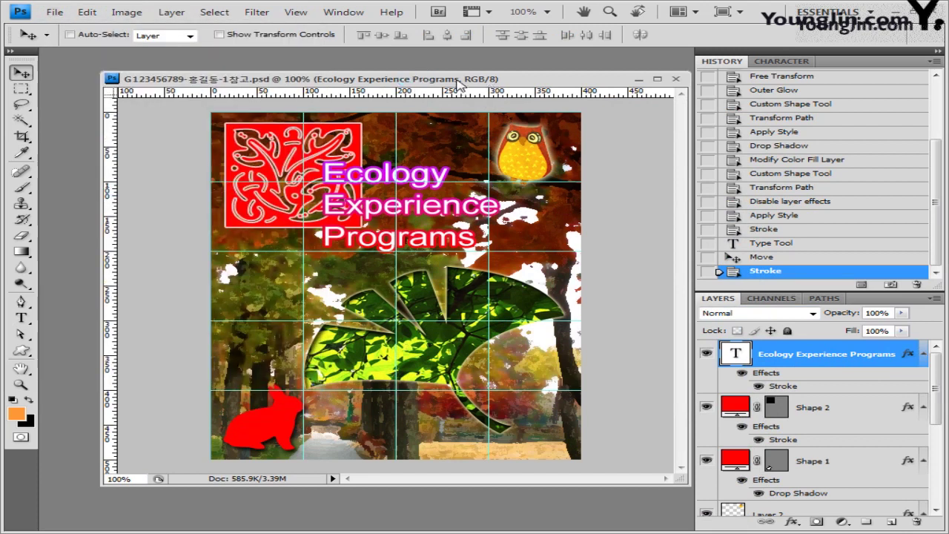
left_click(54, 12)
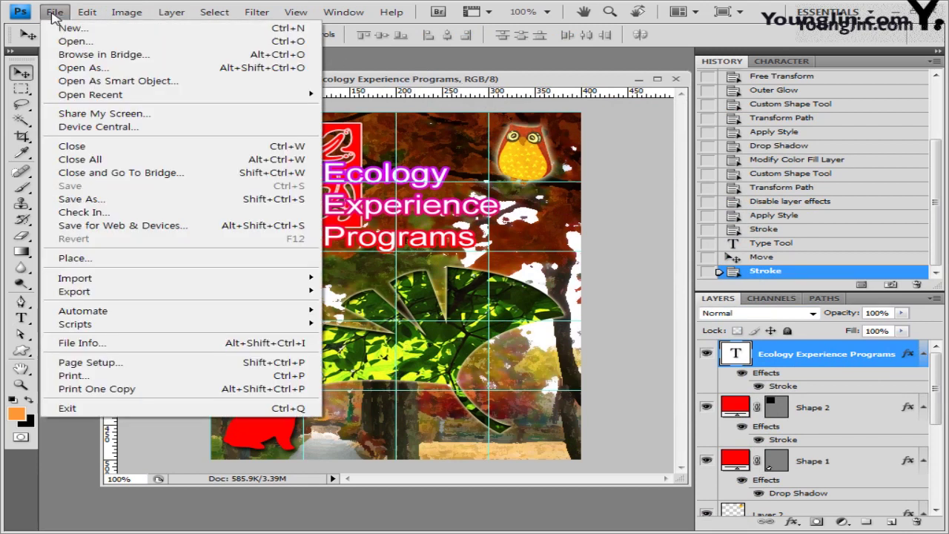
left_click(99, 201)
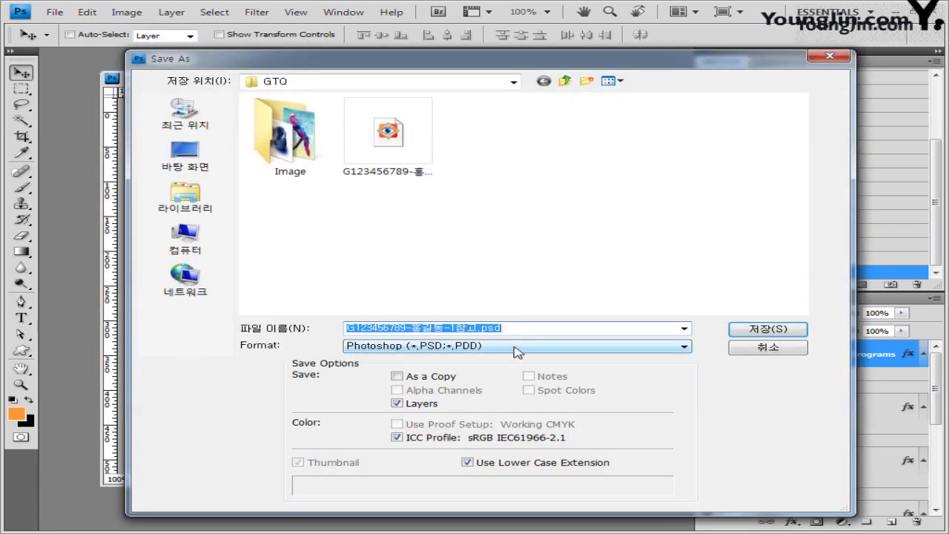
left_click(514, 345)
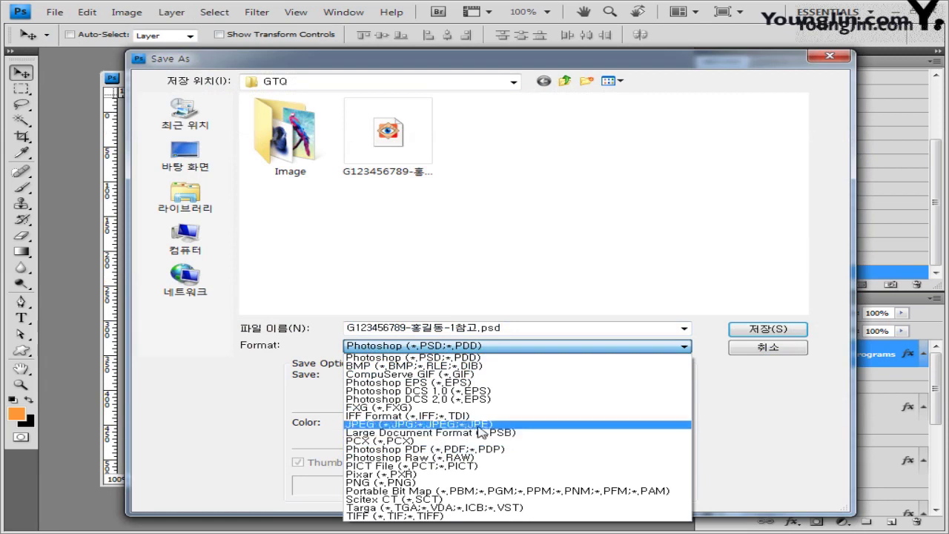
left_click(487, 426)
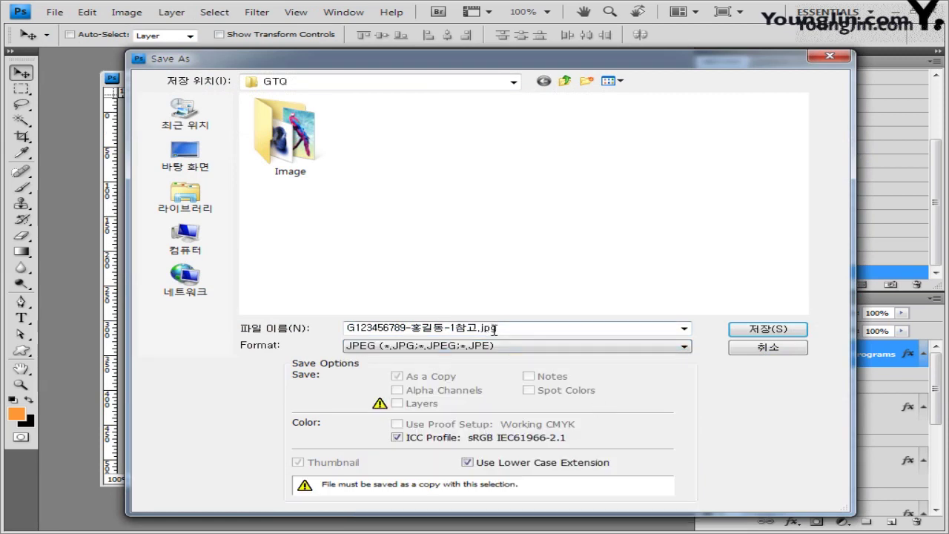
double_click(466, 326)
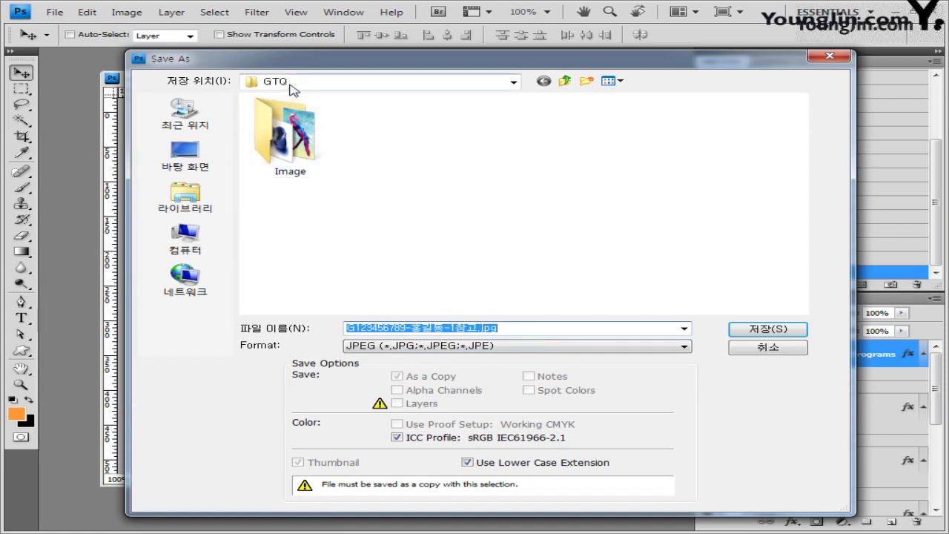
left_click(475, 326)
key("BackSpace")
key("BackSpace")
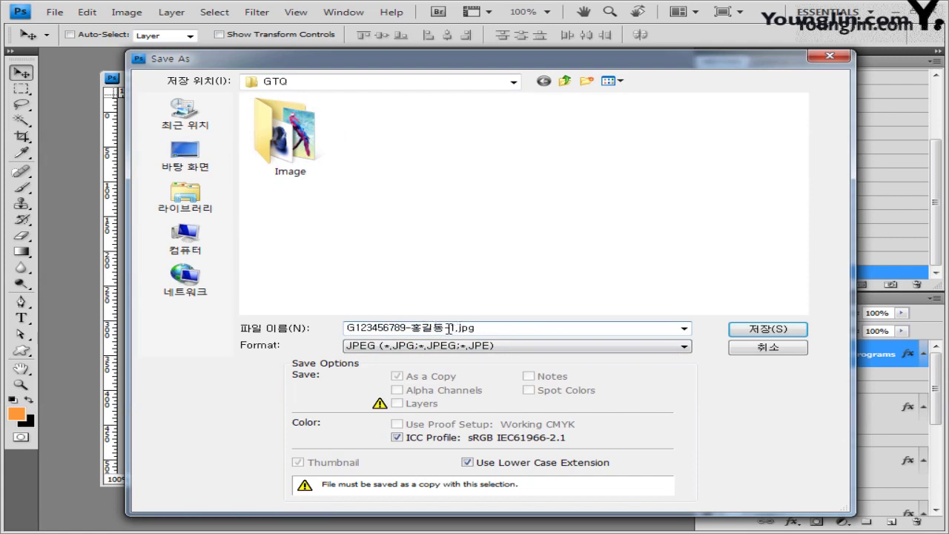
left_click(764, 328)
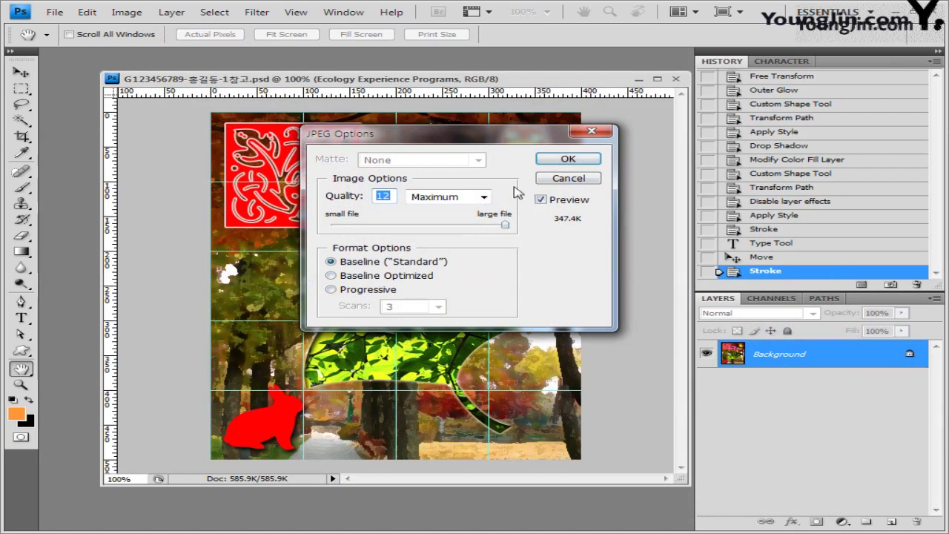
left_click(590, 160)
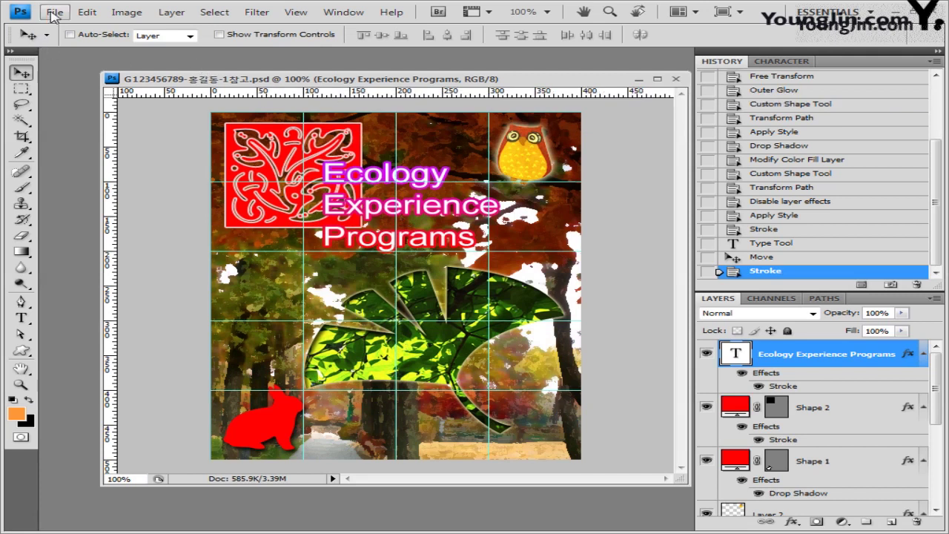
In Image Size, cut the width from 400 to 40 pixels, making it 40 × 50.
left_click(128, 14)
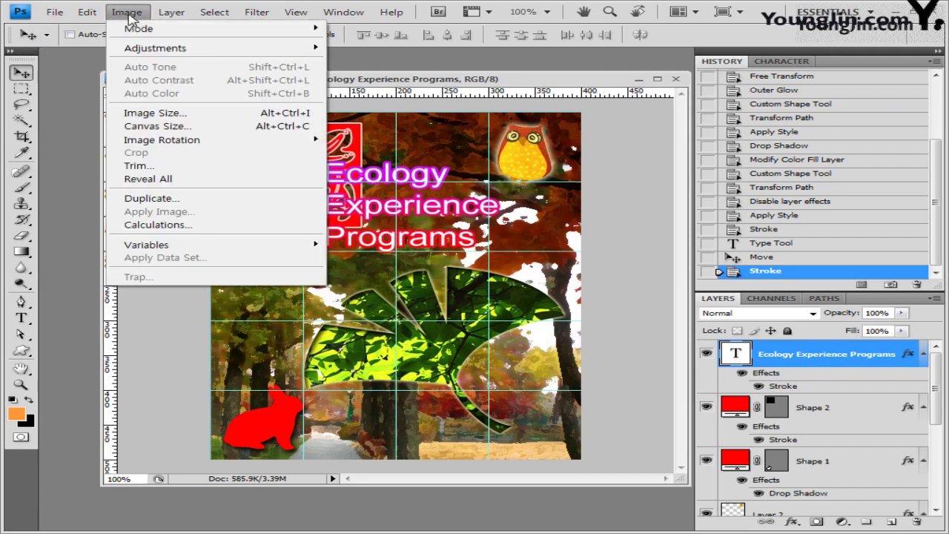
left_click(195, 119)
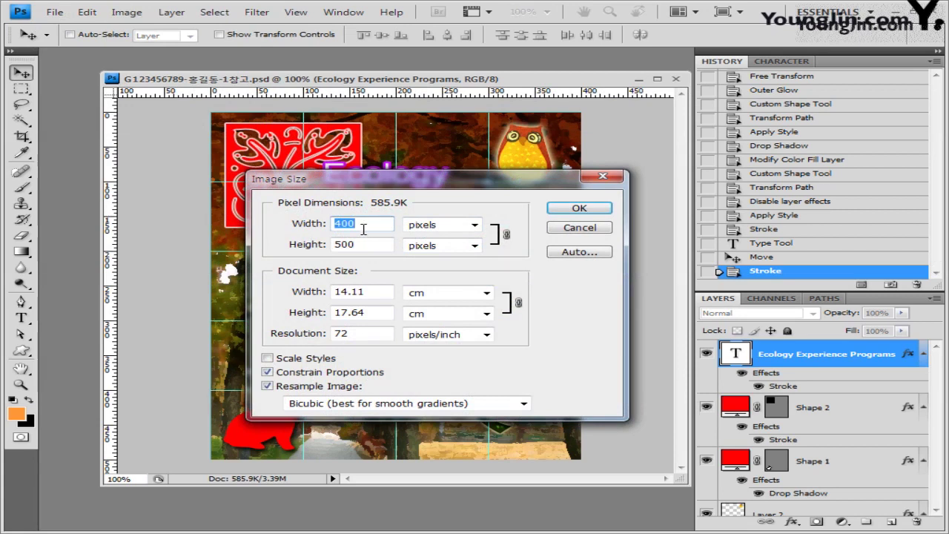
key("BackSpace")
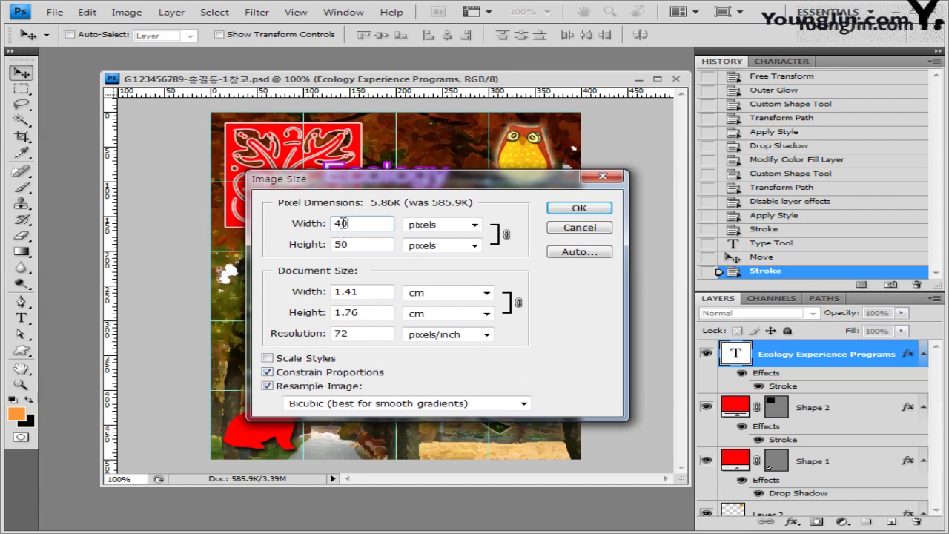
Shrink the image to 40x50 pixels and save it as a PSD without the '참고' suffix.
left_click(598, 212)
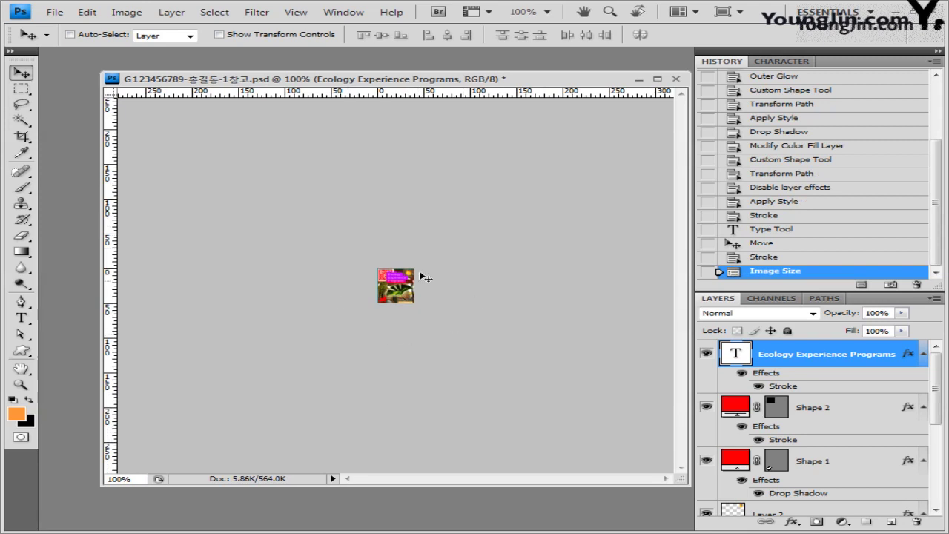
left_click(54, 12)
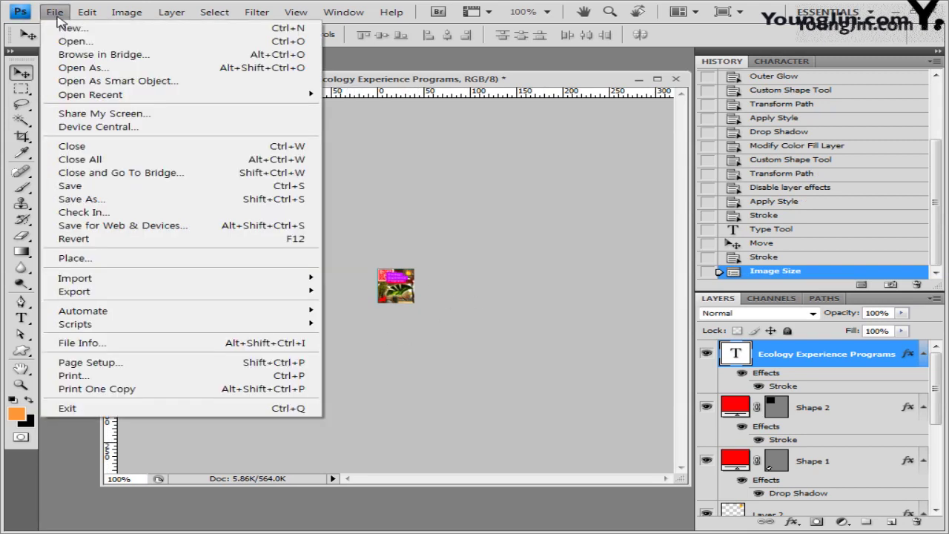
left_click(81, 198)
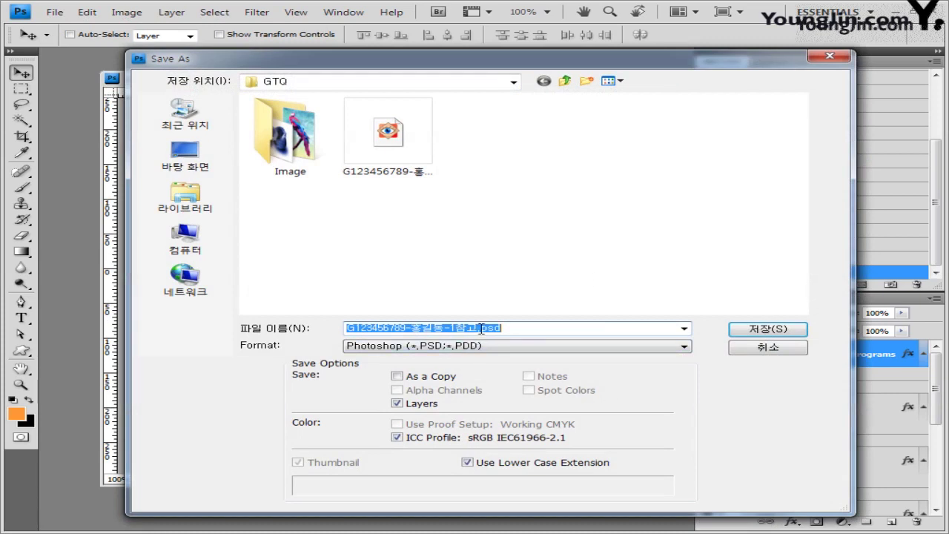
left_click(481, 329)
key("BackSpace")
key("BackSpace")
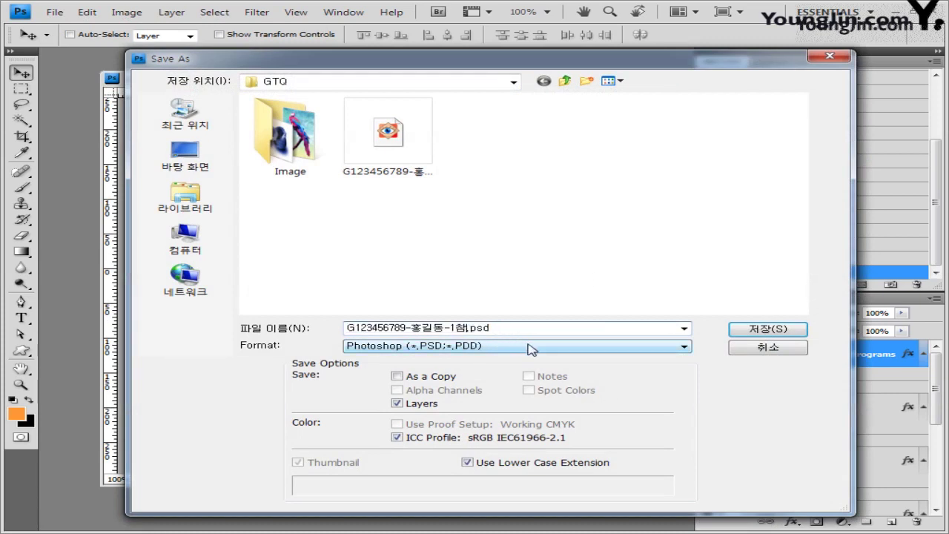
left_click(782, 338)
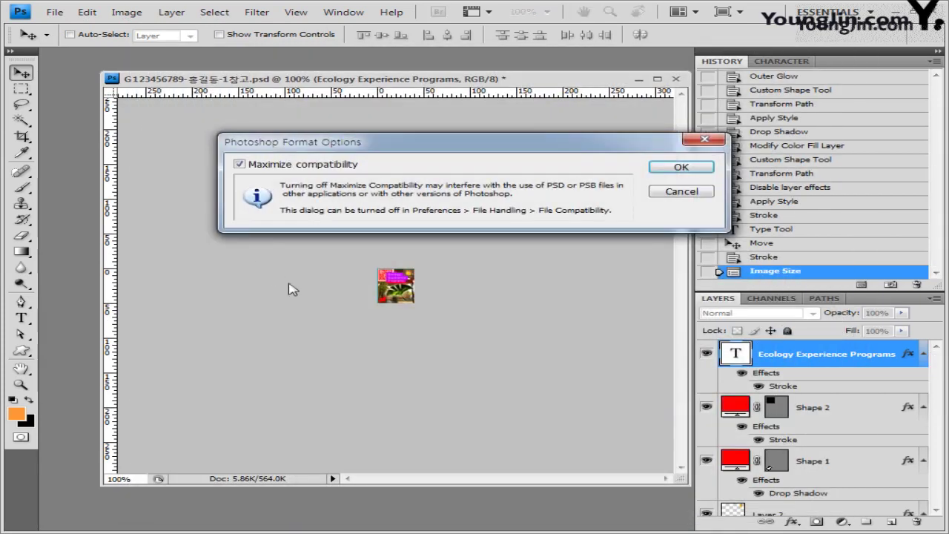
left_click(682, 165)
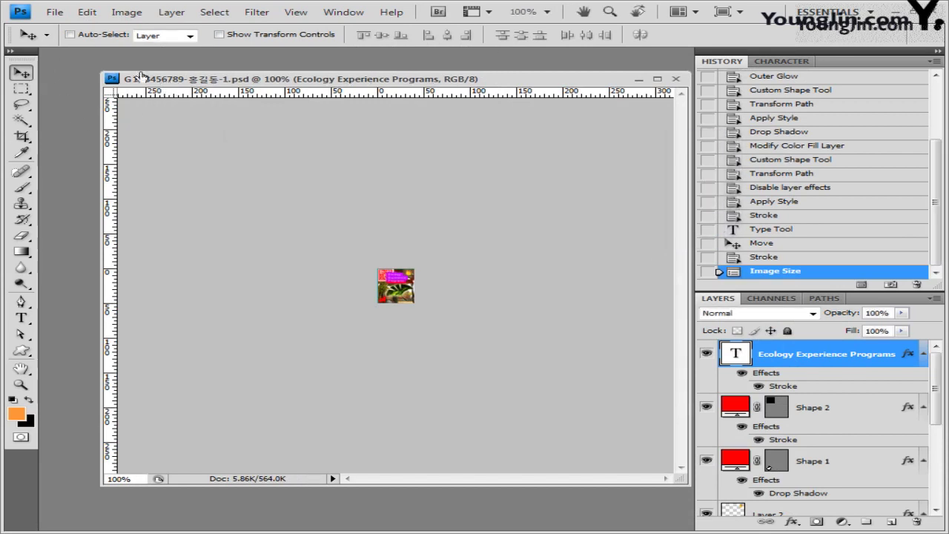
Browse the files in the Open dialog, cancel it, and close the document.
left_click(54, 12)
left_click(74, 41)
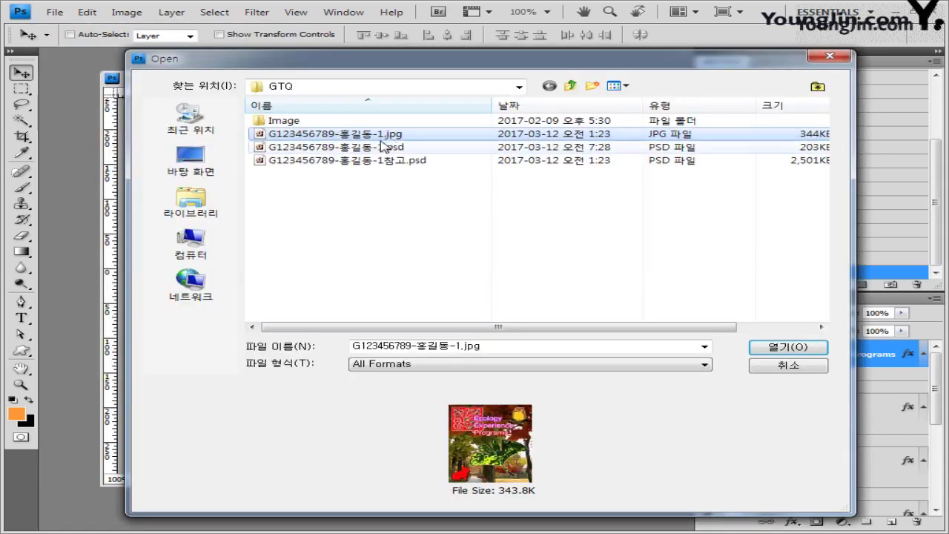
left_click(380, 135)
left_click(388, 148, "ctrl")
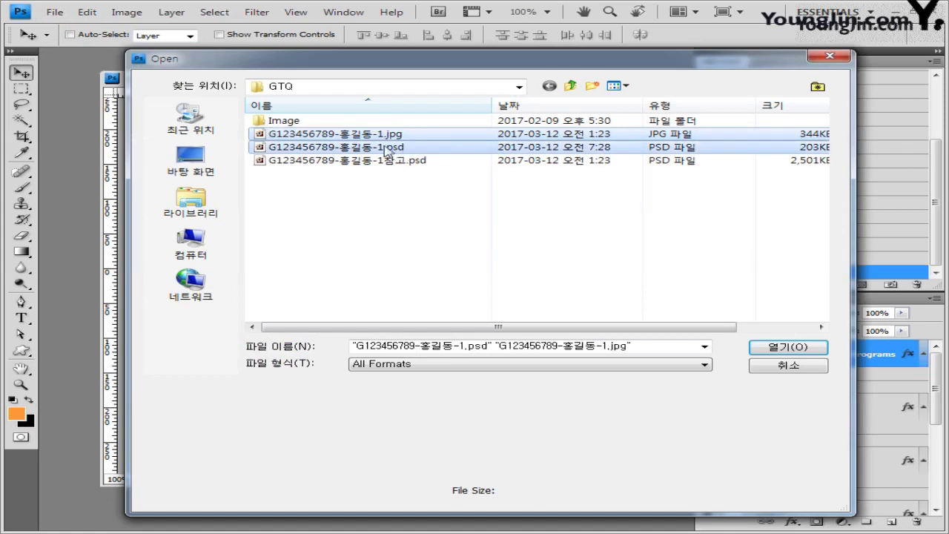
left_click(411, 162)
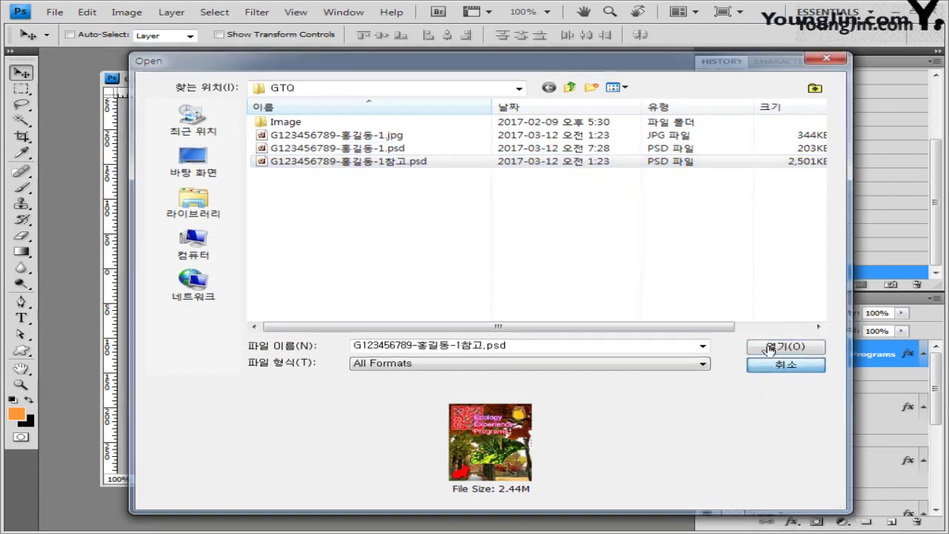
left_click(788, 366)
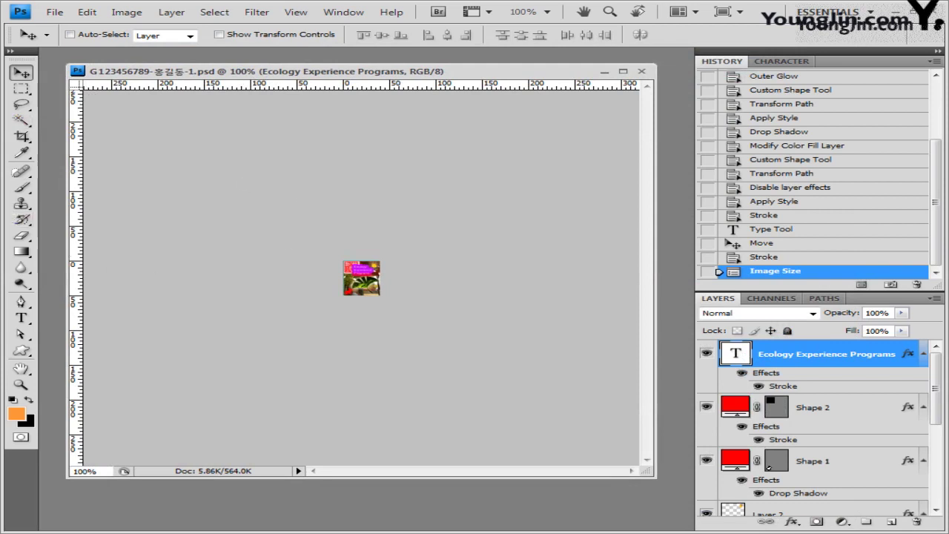
left_click(641, 71)
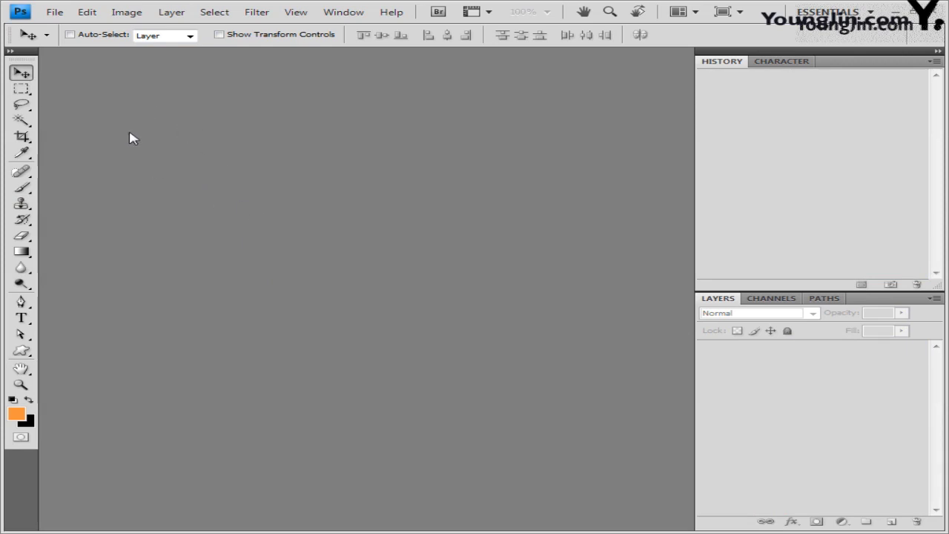
Create a new white 400x500-pixel document at 72 ppi.
left_click(54, 12)
left_click(74, 40)
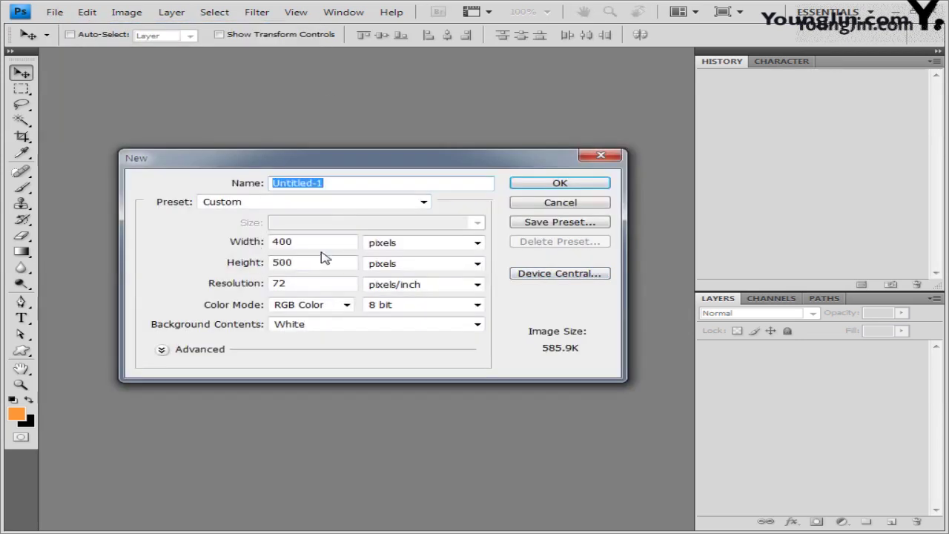
left_click(325, 239)
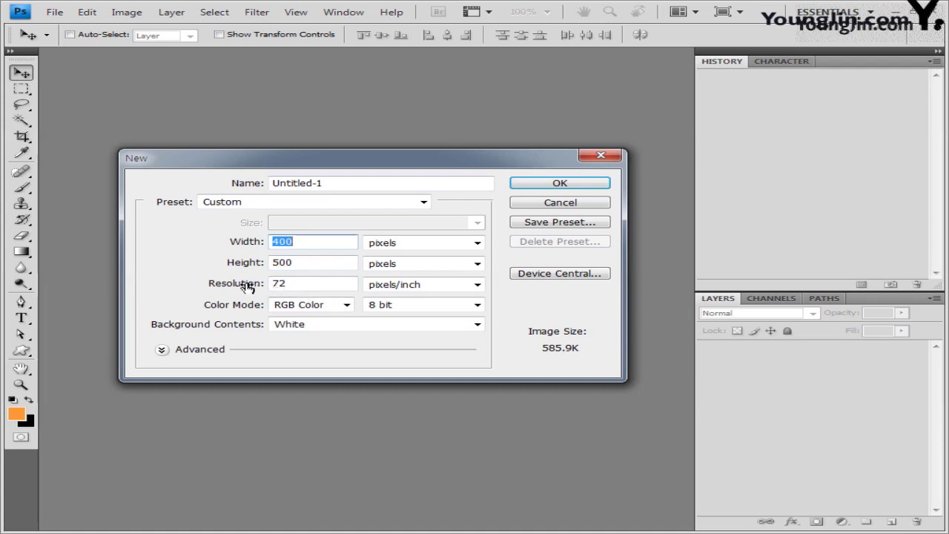
left_click(327, 281)
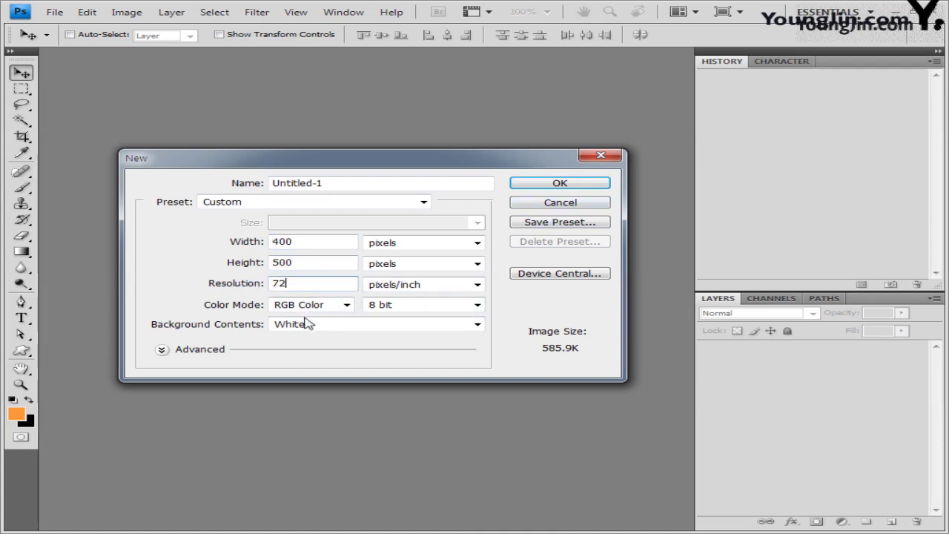
left_click(570, 187)
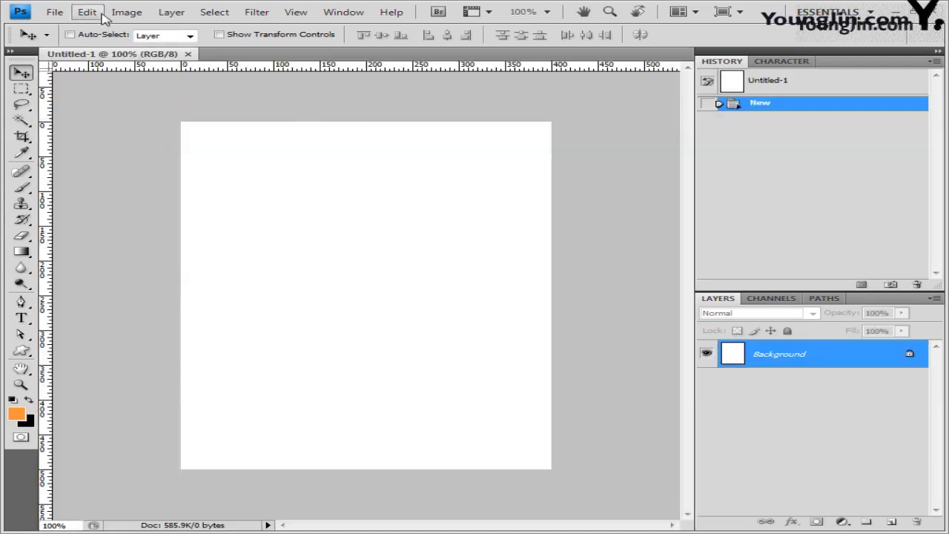
Undo an accidental layer duplicate by reverting the History panel.
left_click(100, 13)
mouse_move(322, 492)
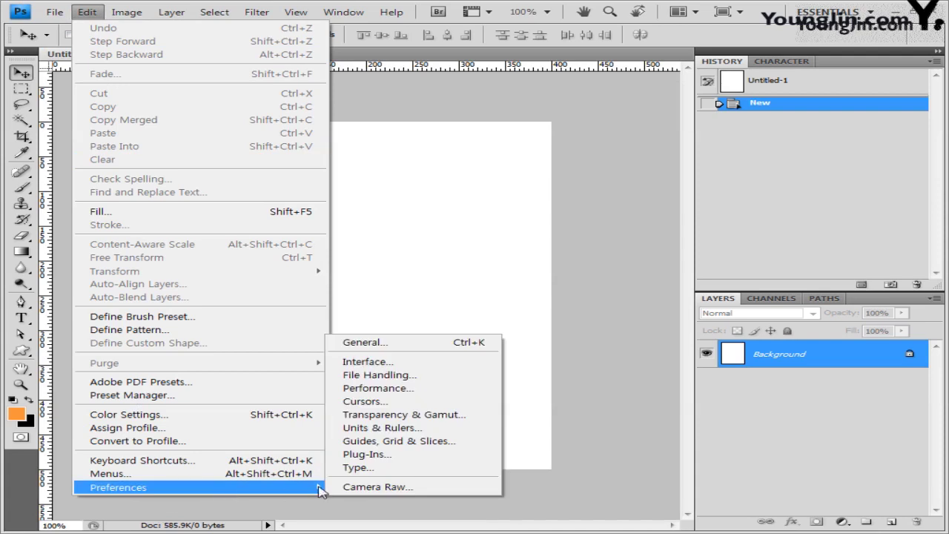
left_click(548, 268)
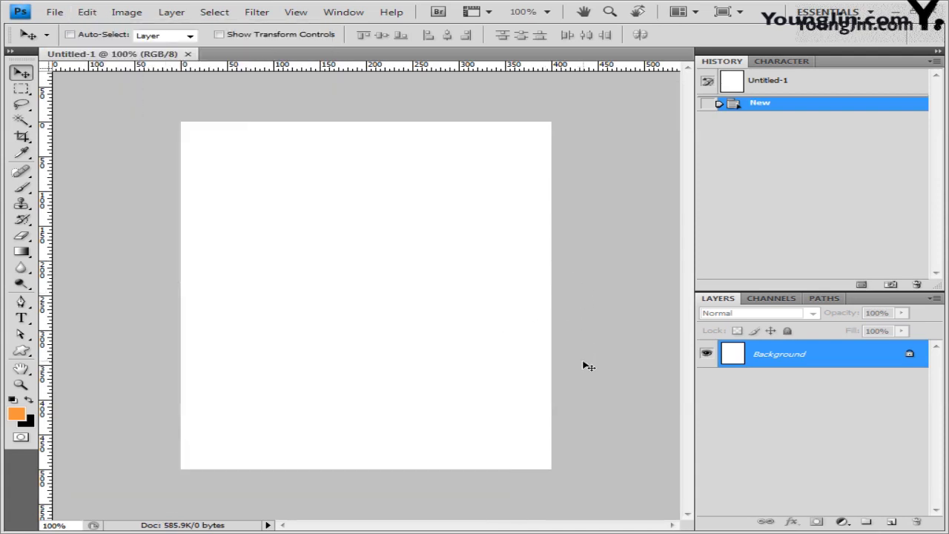
key("ctrl+j")
left_click(760, 102)
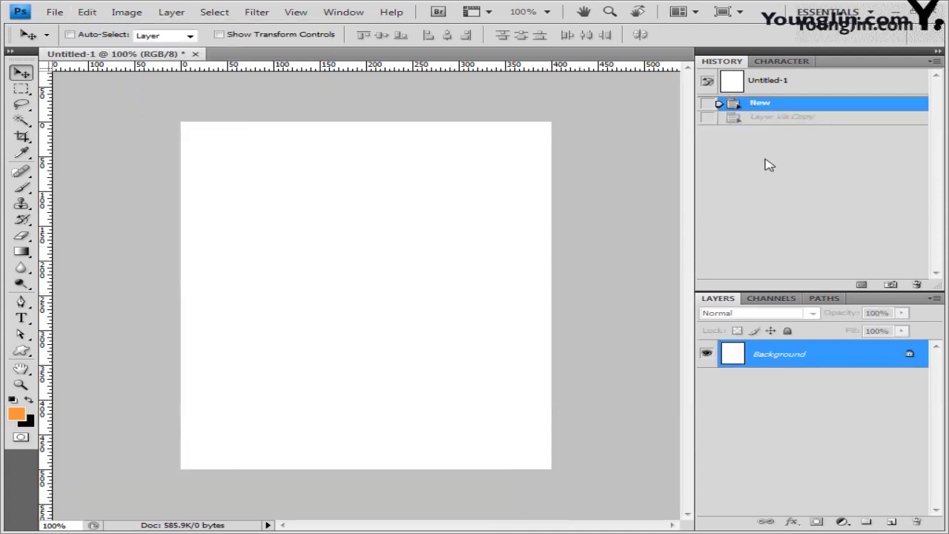
Set the grid preferences to a gridline every 100 pixels and show the grid.
key("i")
key("ctrl+k")
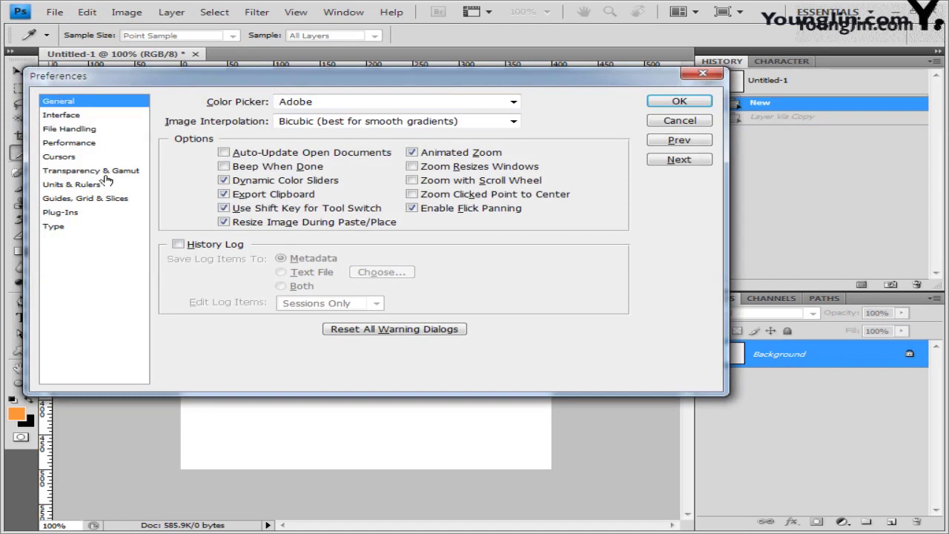
left_click(74, 199)
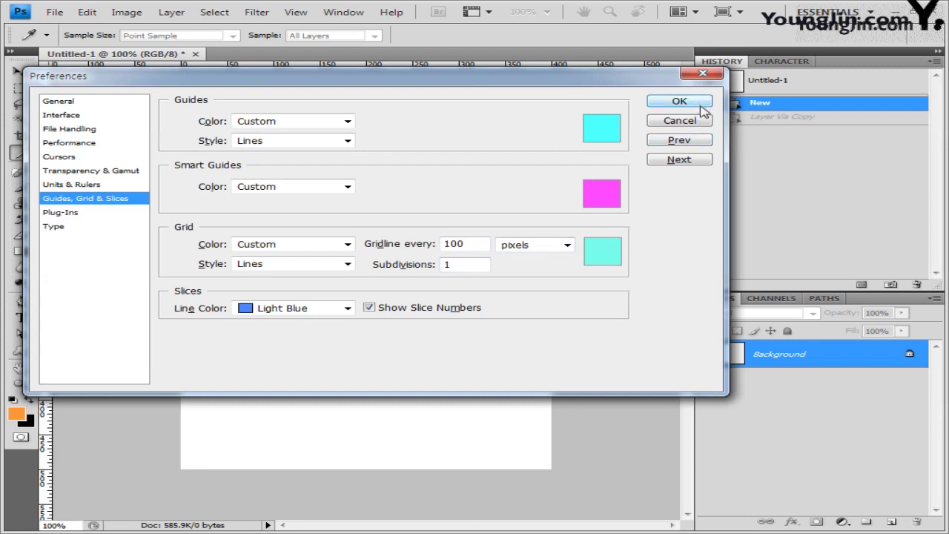
left_click_drag(592, 86, 604, 97)
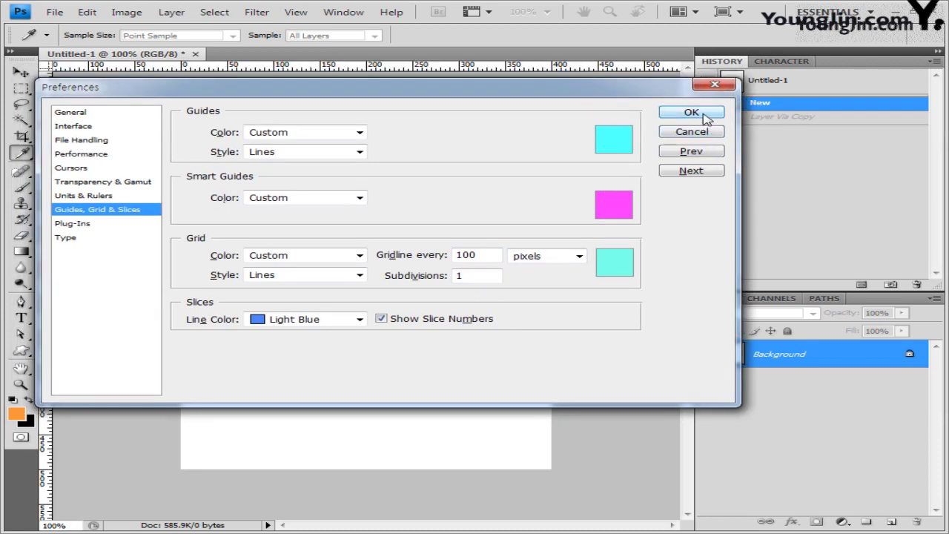
left_click(691, 112)
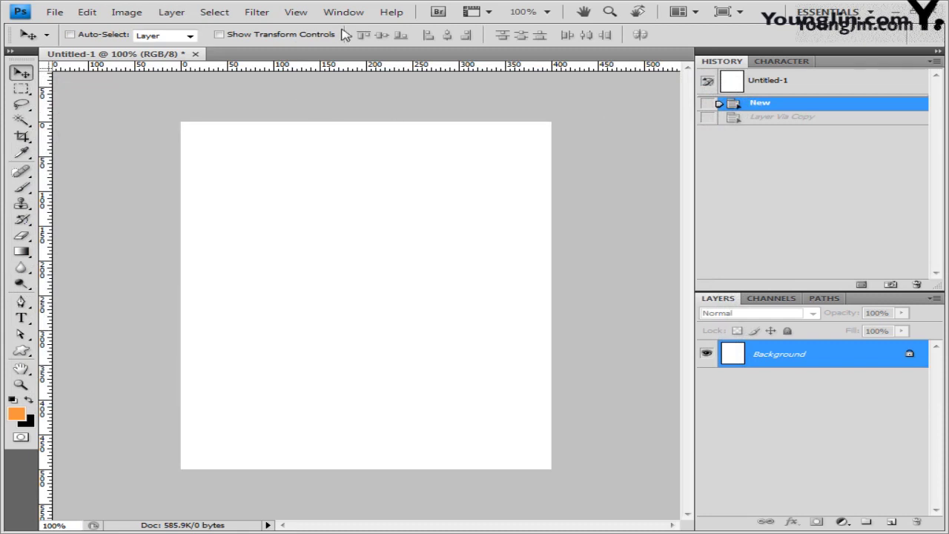
left_click(298, 14)
mouse_move(445, 219)
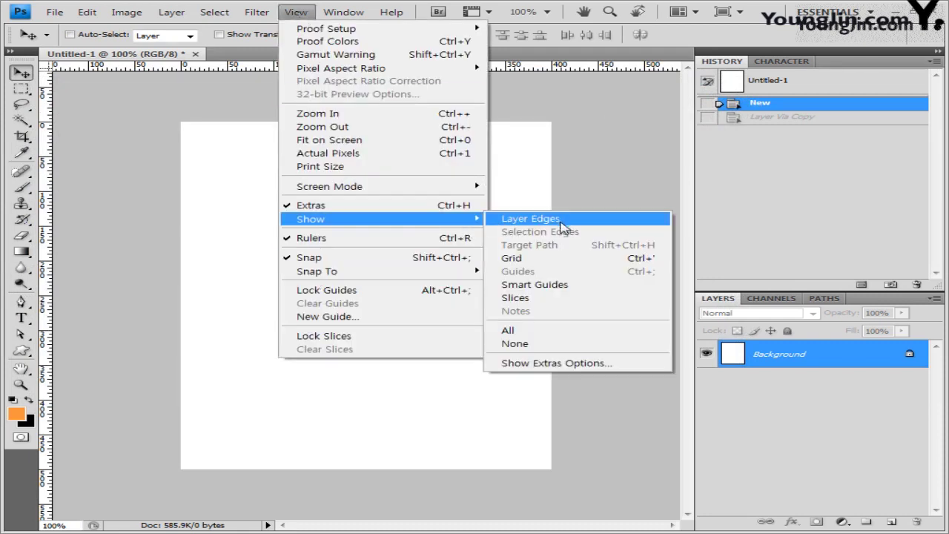
left_click(567, 261)
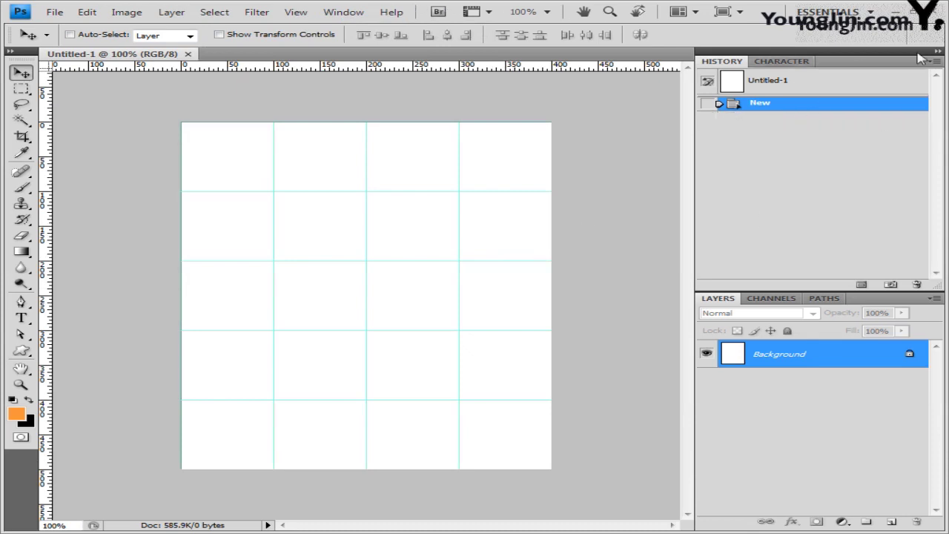
Save the new document as a PSD named with the pasted exam reference name.
left_click(60, 13)
left_click(127, 203)
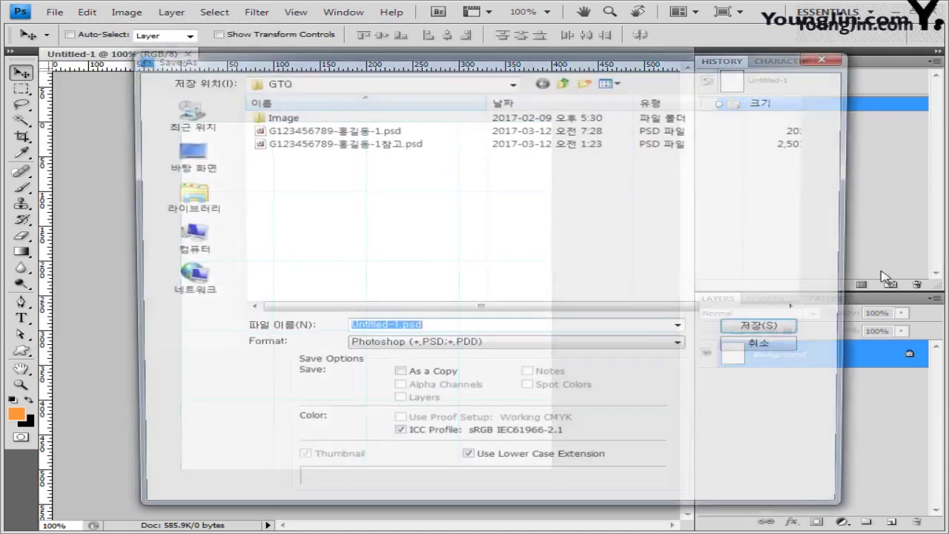
left_click(432, 327)
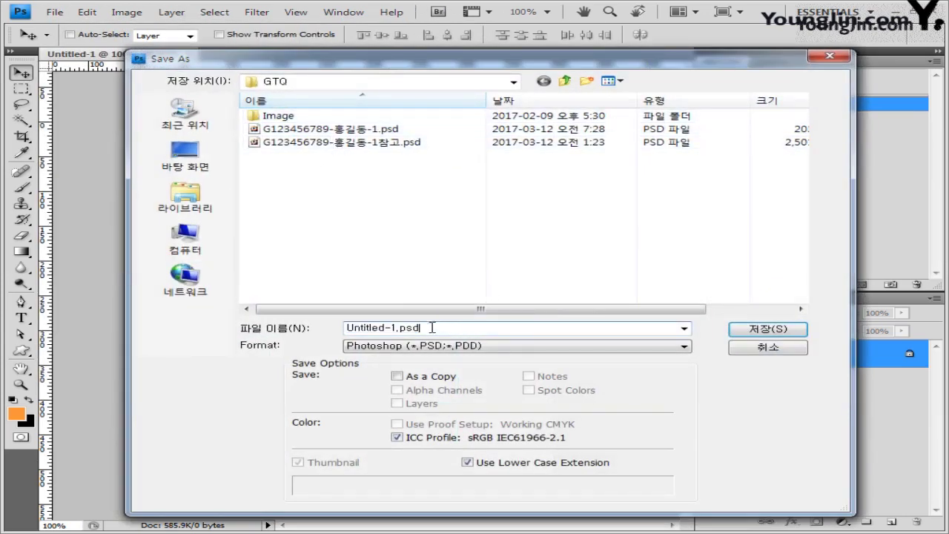
double_click(395, 329)
type("G123456789-홍길동-2참고")
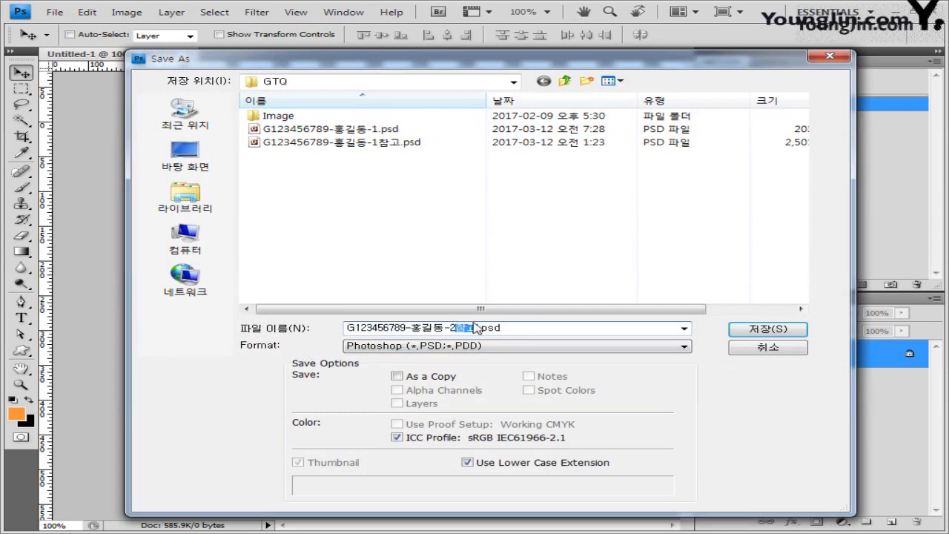
left_click(773, 329)
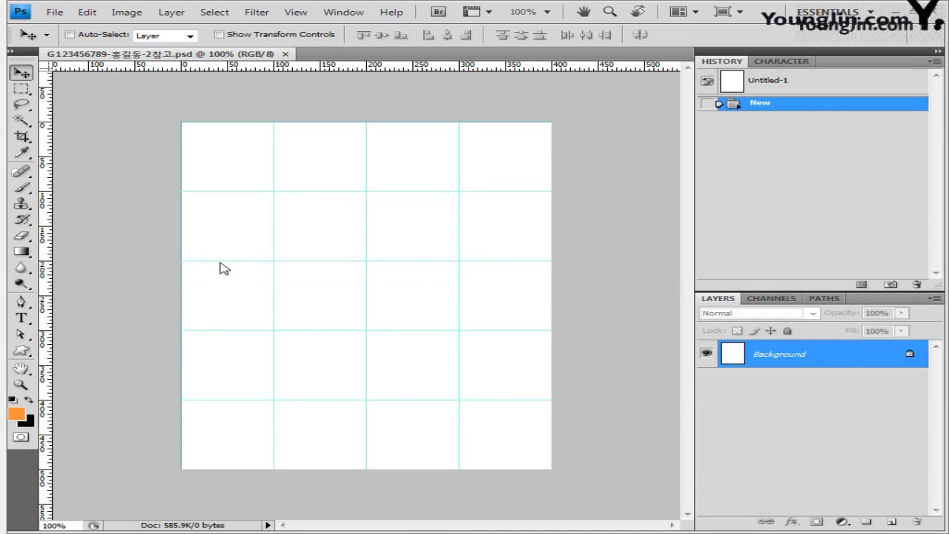
Open 1급-4.jpg from the Image folder, select it all, close it, and paste it.
left_click(55, 12)
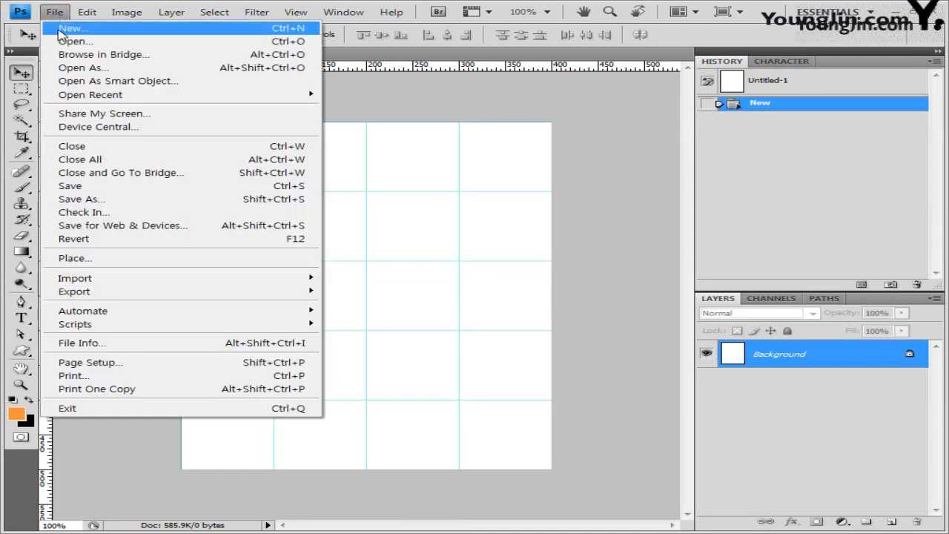
left_click(67, 43)
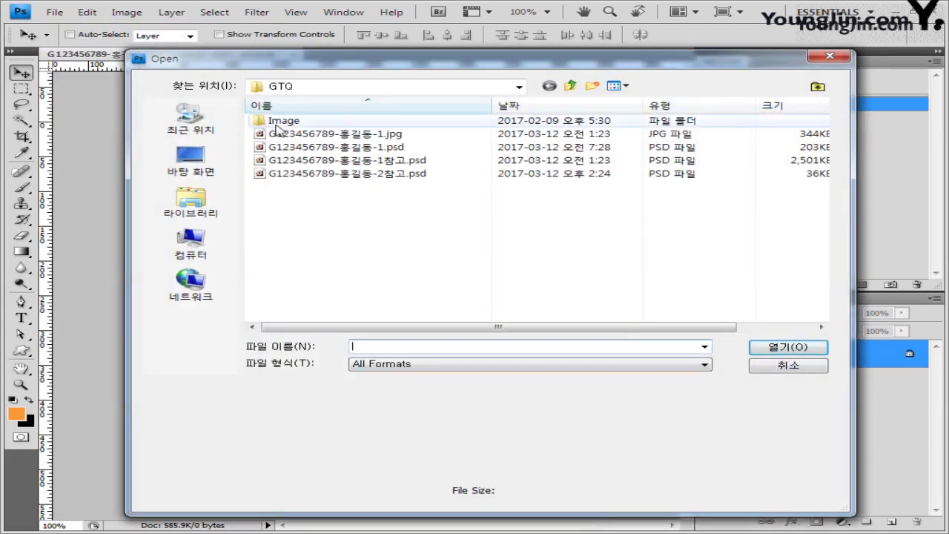
double_click(280, 121)
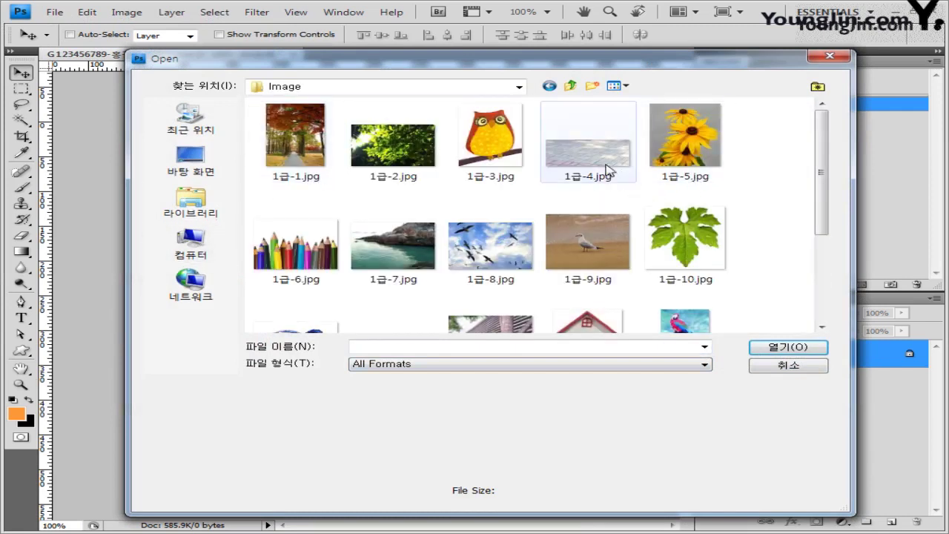
left_click(603, 172)
left_click(784, 354)
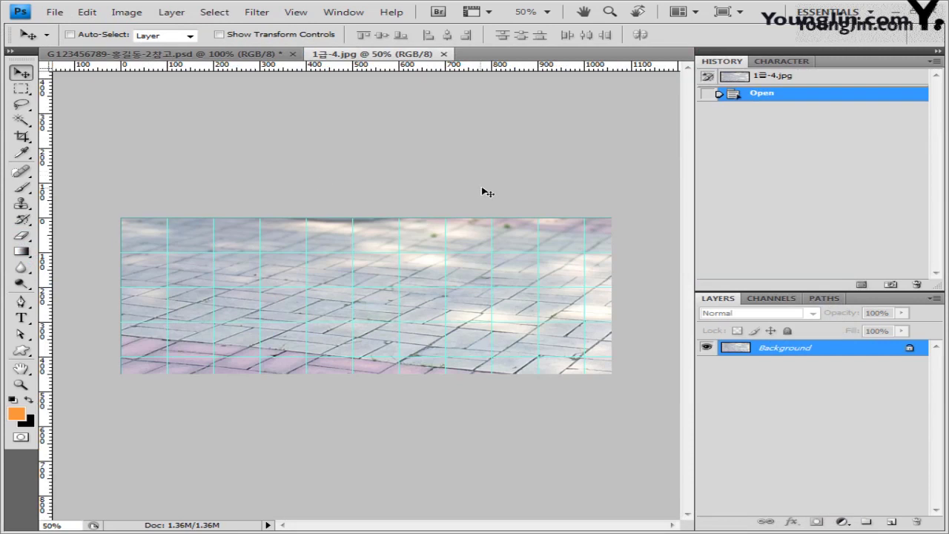
key("ctrl+a")
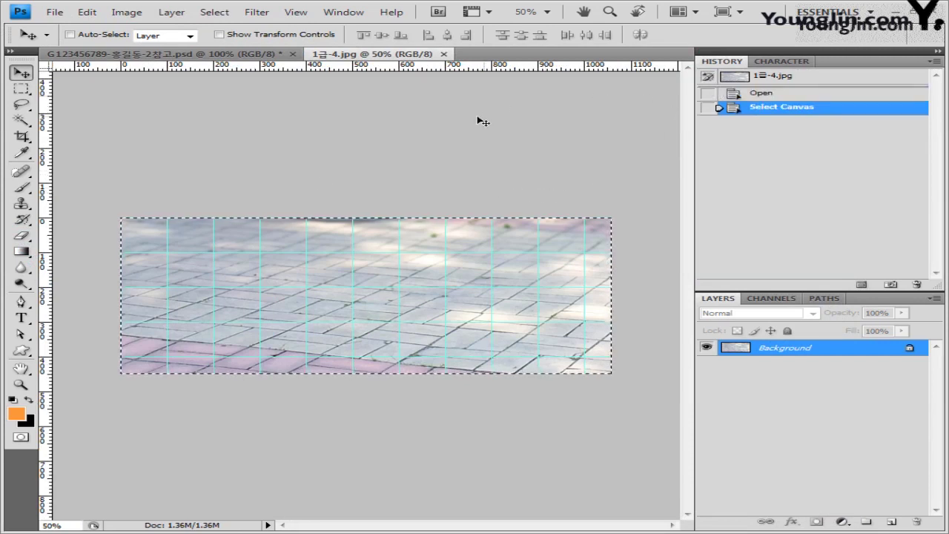
left_click(444, 54)
key("ctrl+v")
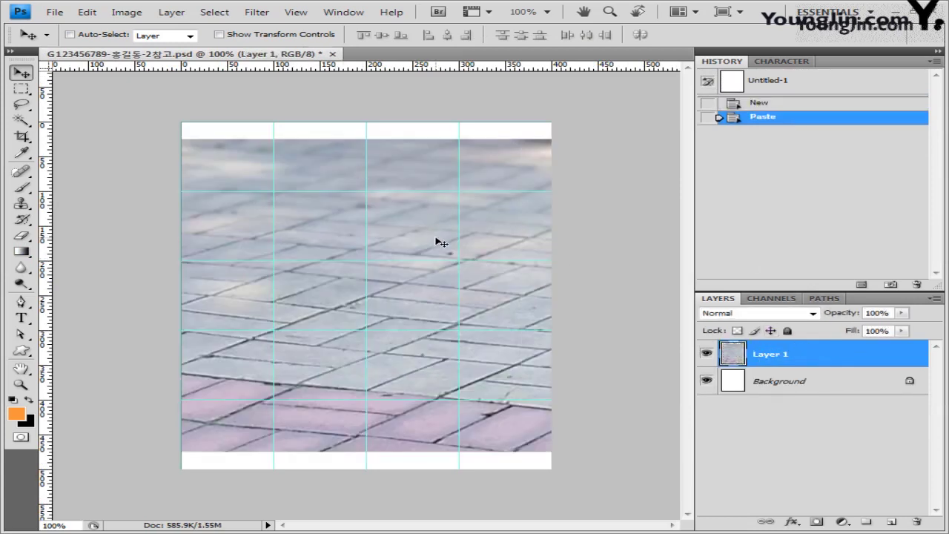
Nudge the pasted paving layer slightly left and up with Free Transform.
key("ctrl+t")
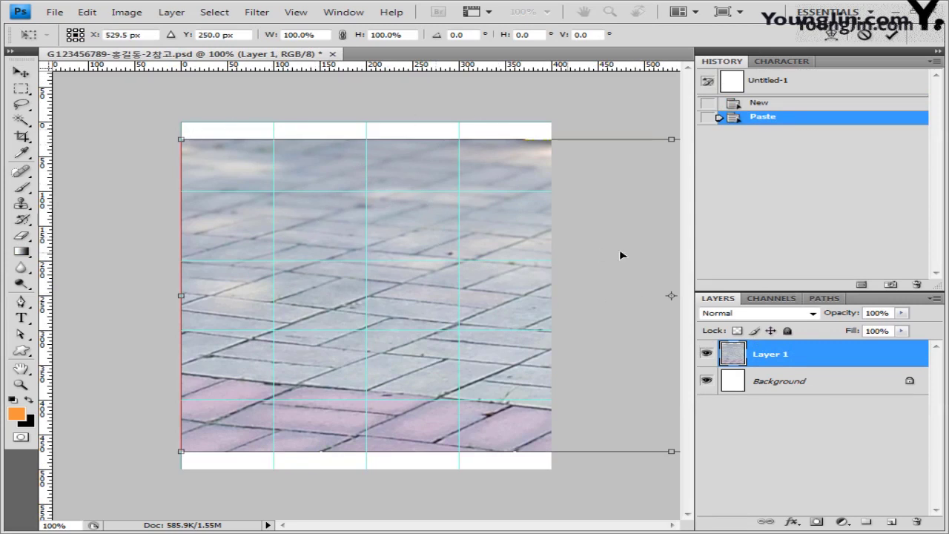
left_click_drag(539, 250, 519, 241)
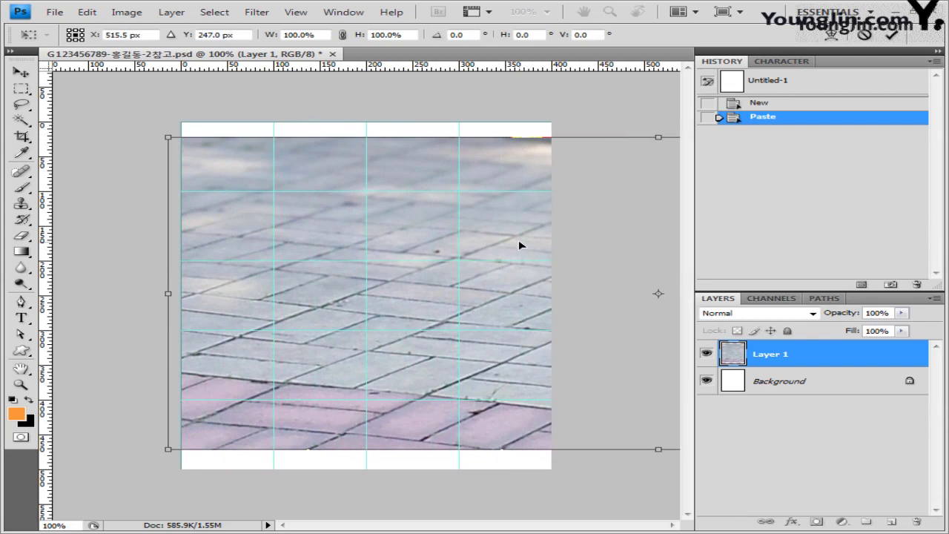
key("ctrl+minus")
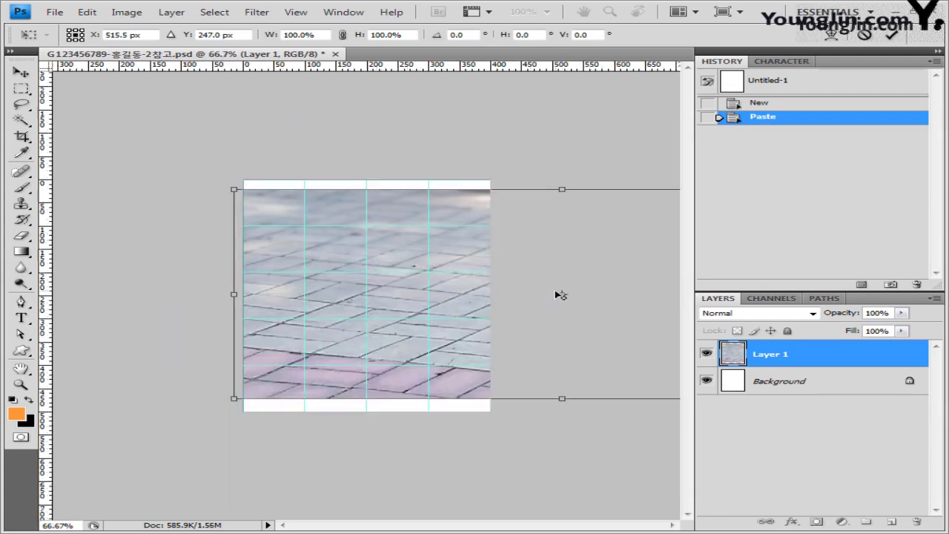
key("ctrl+plus")
key("ctrl+plus")
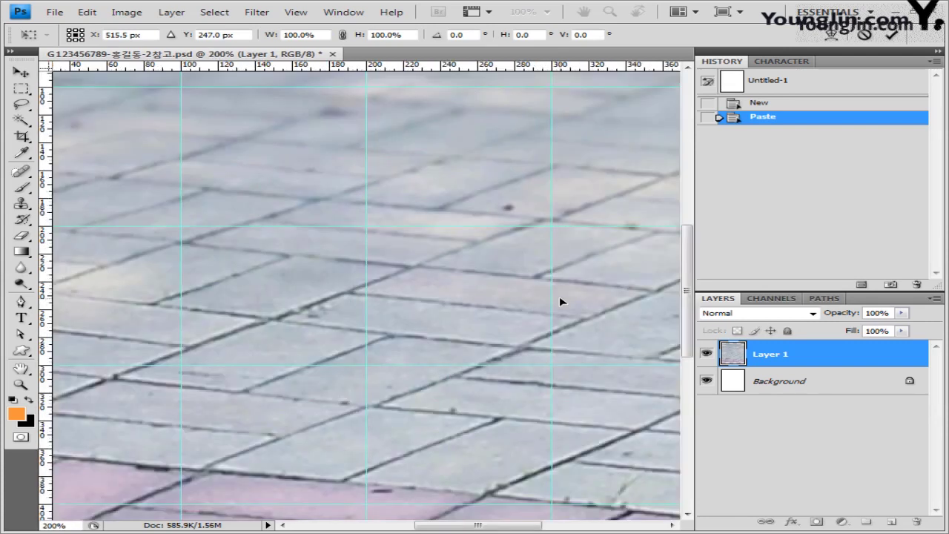
key("ctrl+minus")
key("ctrl+minus")
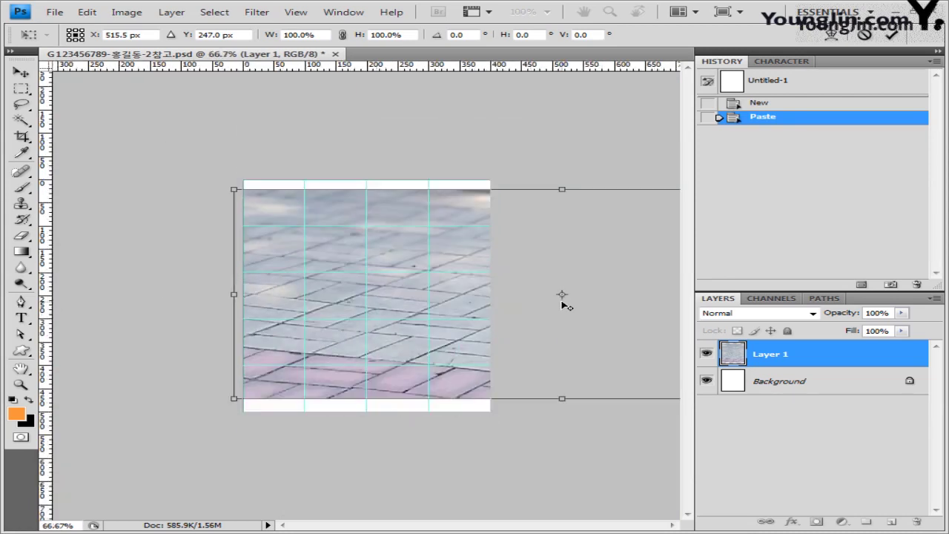
key("Return")
Float the document in its own window with zoom set to resize the window.
left_click(21, 384)
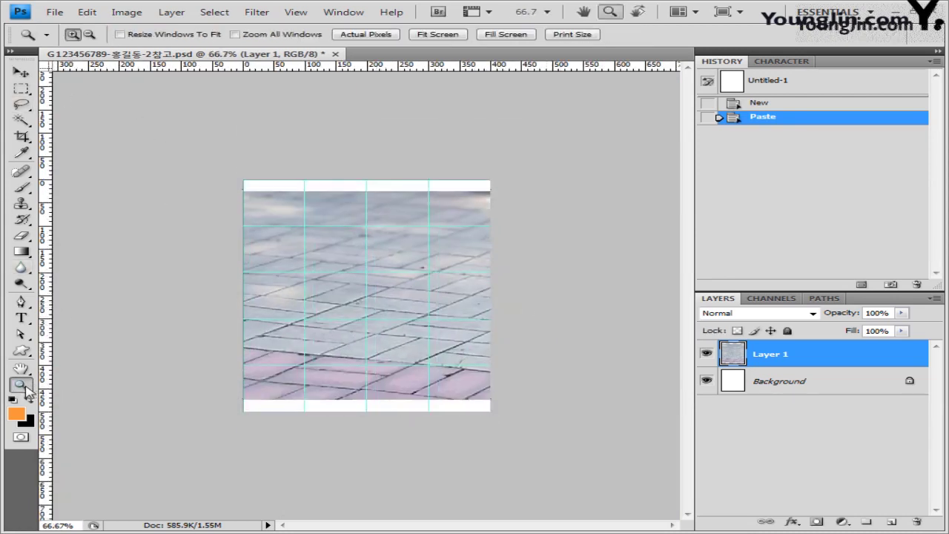
left_click(494, 208, "alt")
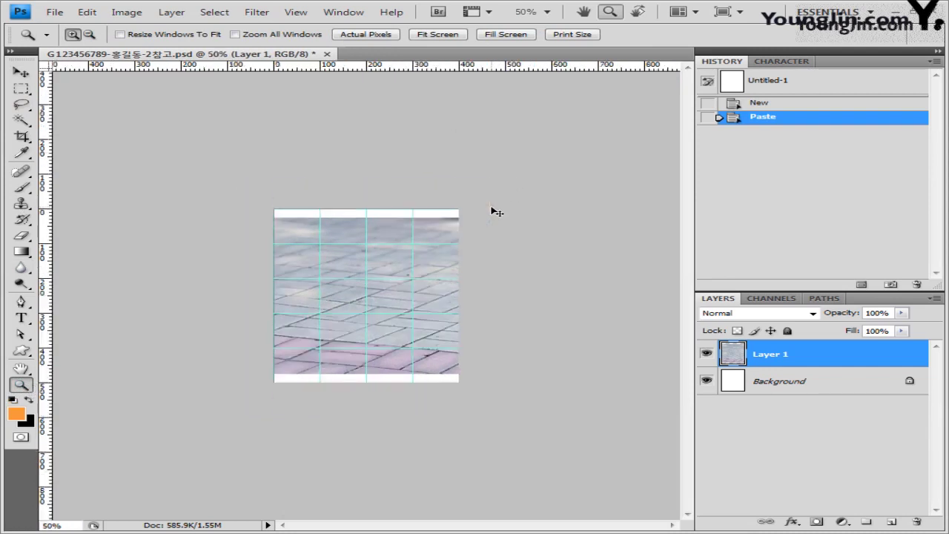
left_click(492, 211)
left_click_drag(206, 56, 209, 83)
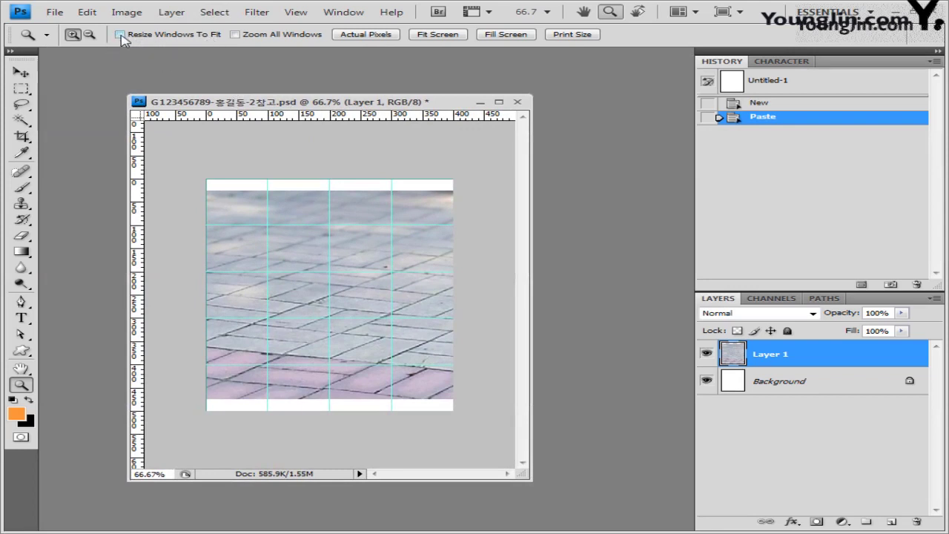
left_click(120, 35)
key("ctrl+minus")
key("ctrl+plus")
key("ctrl+plus")
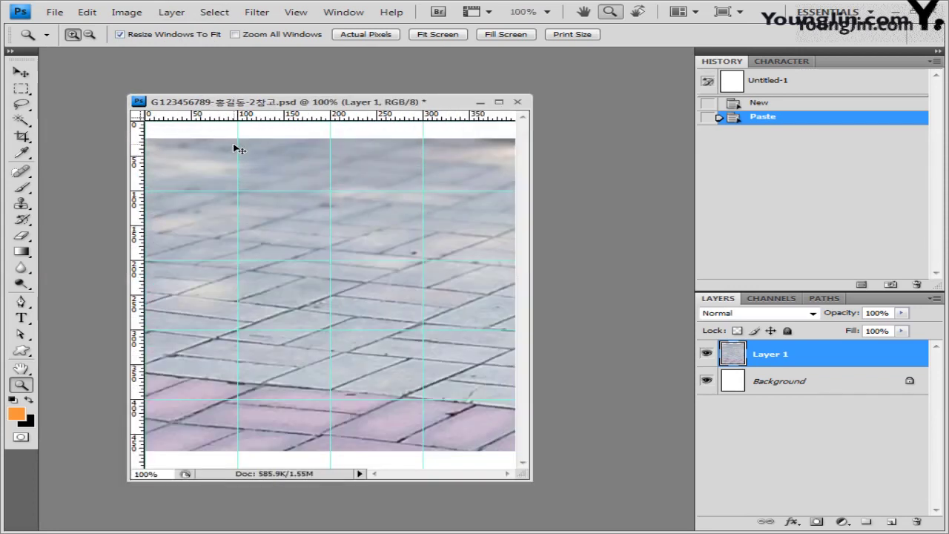
key("ctrl+minus")
key("ctrl+minus")
key("ctrl+plus")
key("ctrl+plus")
key("ctrl+minus")
key("ctrl+minus")
key("ctrl+minus")
Narrow the paving layer from its left side and shift it left.
key("ctrl+t")
left_click_drag(301, 303, 353, 303)
left_click_drag(449, 318, 395, 318)
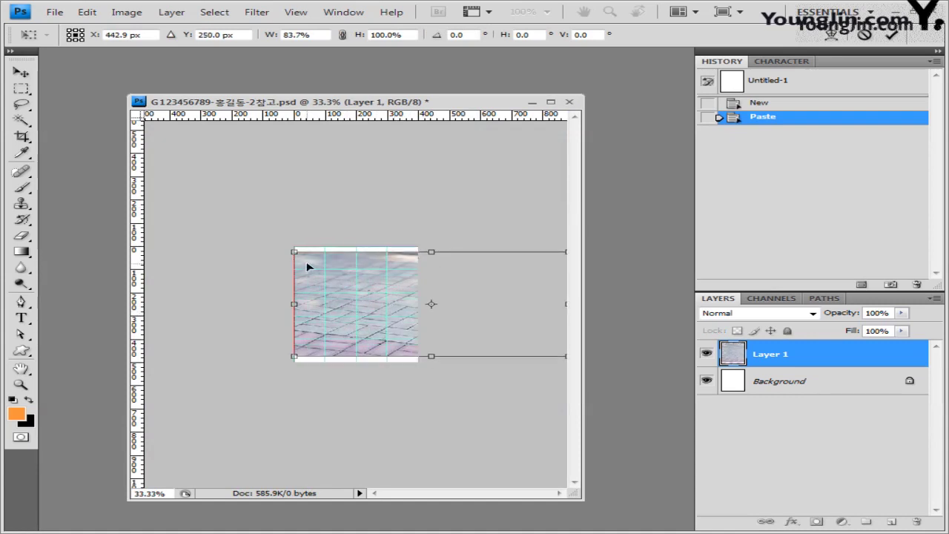
key("Return")
key("z")
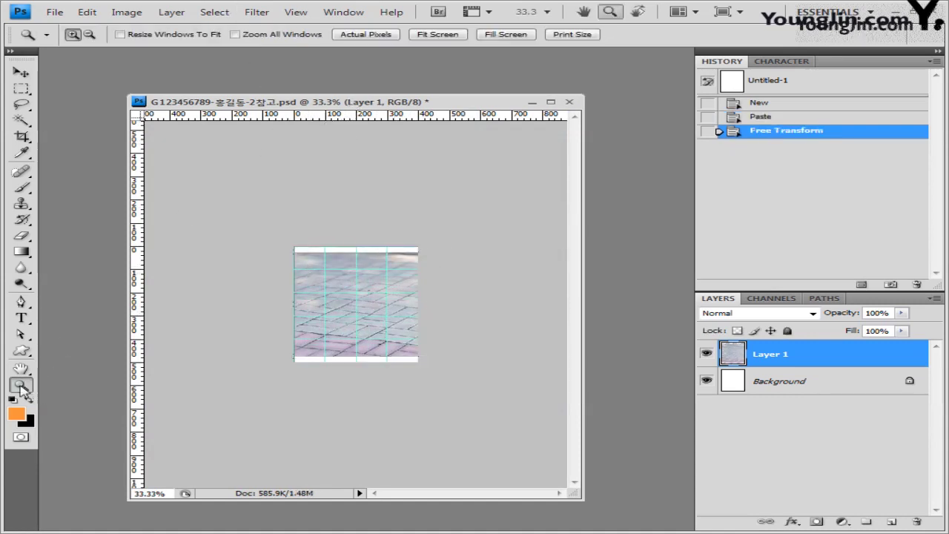
key("ctrl+plus")
key("ctrl+plus")
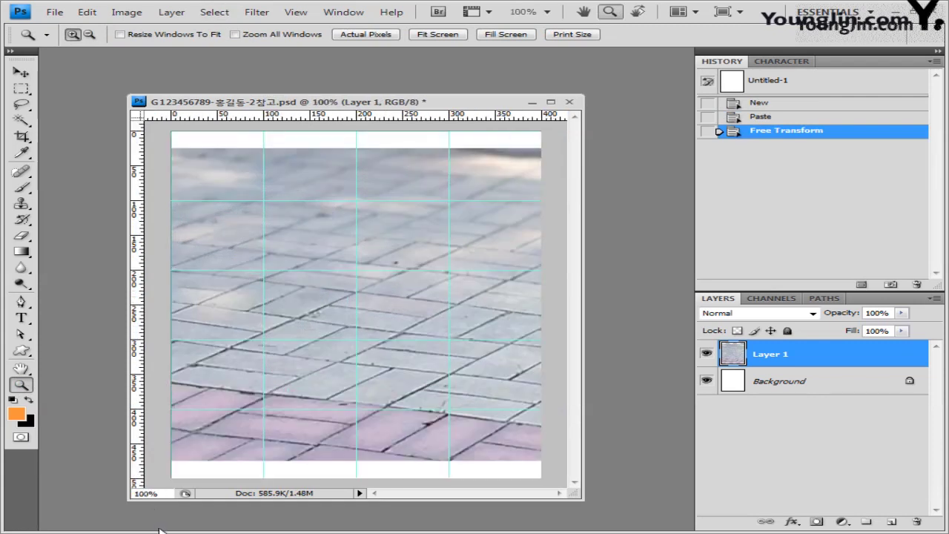
Move the paving layer to the canvas top and enlarge it to about 103.6%.
left_click(21, 72)
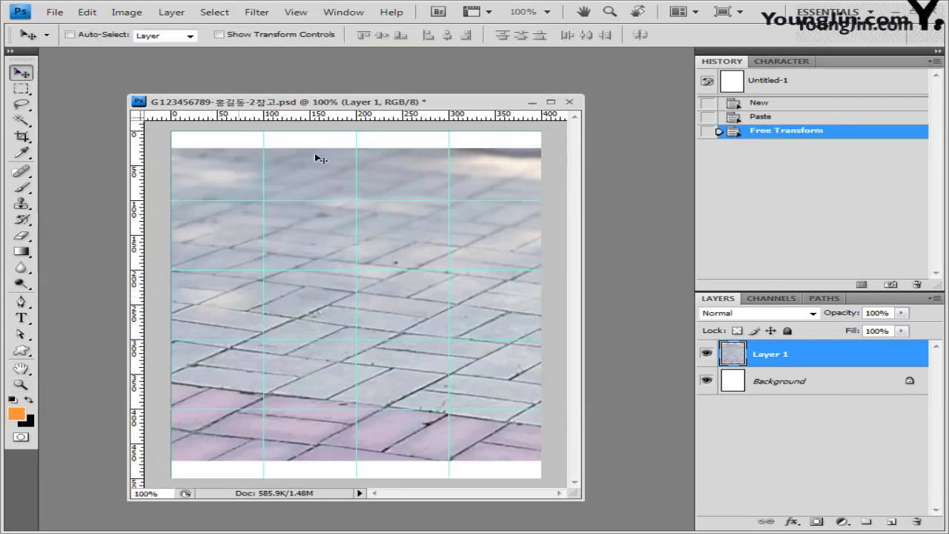
key("ctrl+t")
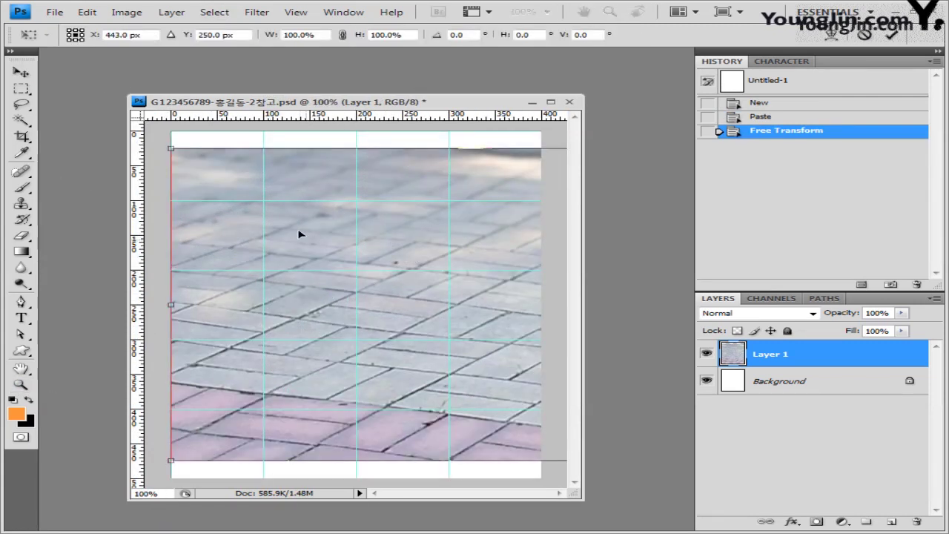
left_click_drag(301, 233, 301, 216)
left_click_drag(181, 434, 89, 445)
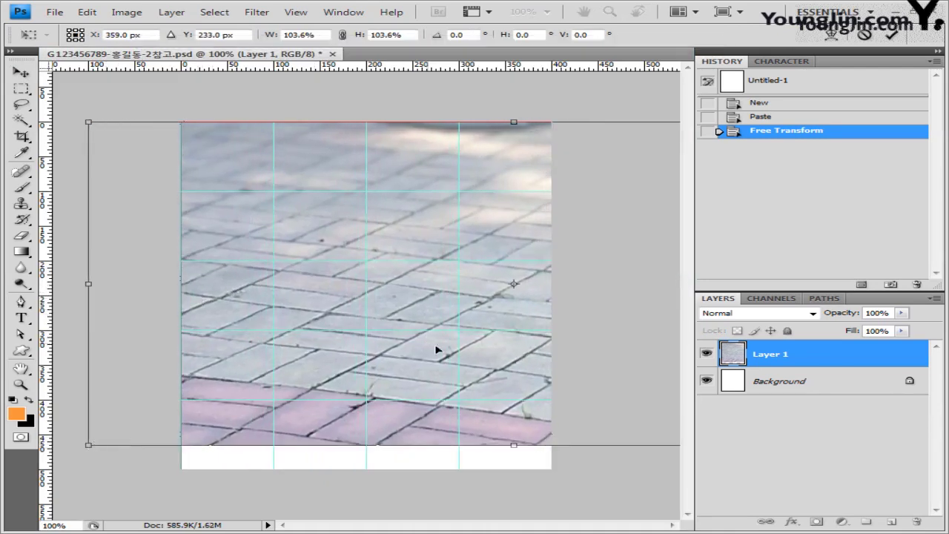
key("Return")
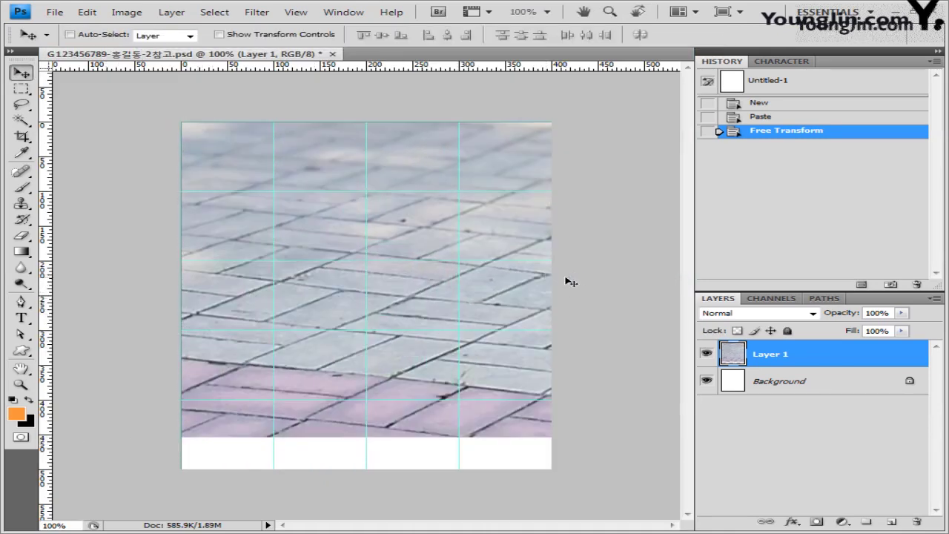
Apply the Brush Strokes > Crosshatch filter with default settings to Layer 1.
left_click(257, 12)
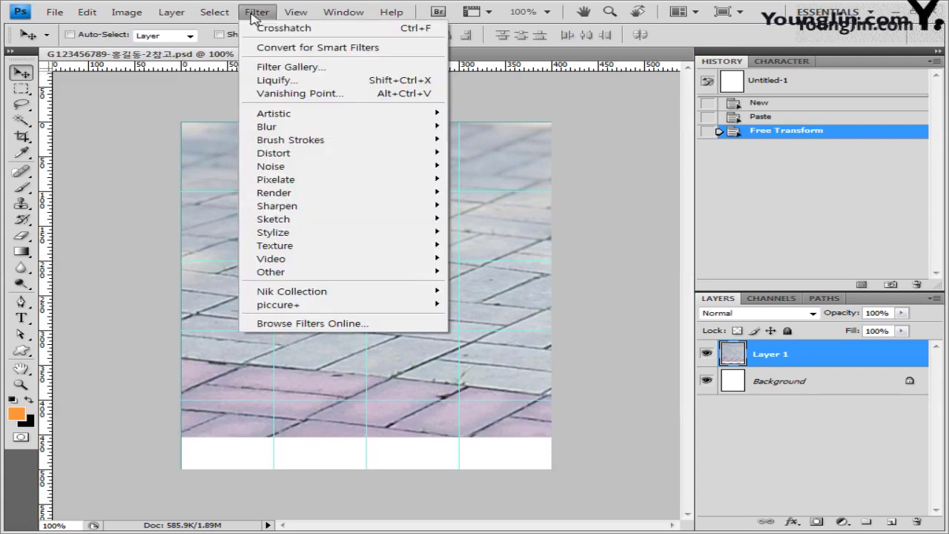
mouse_move(291, 141)
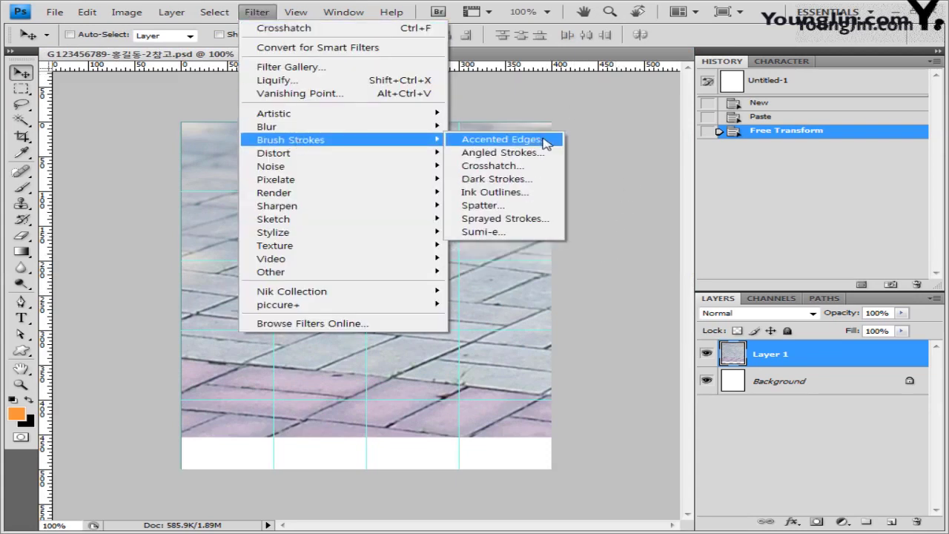
left_click(546, 166)
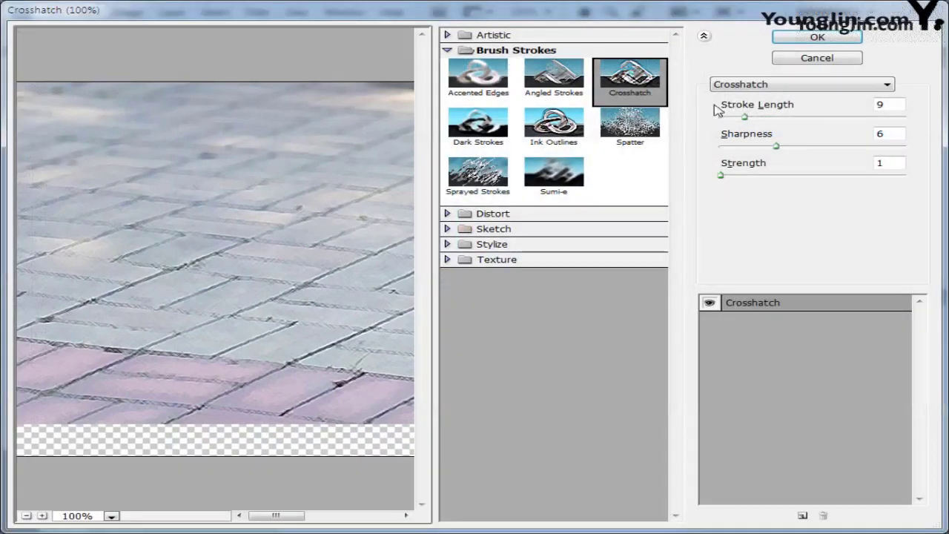
left_click(838, 41)
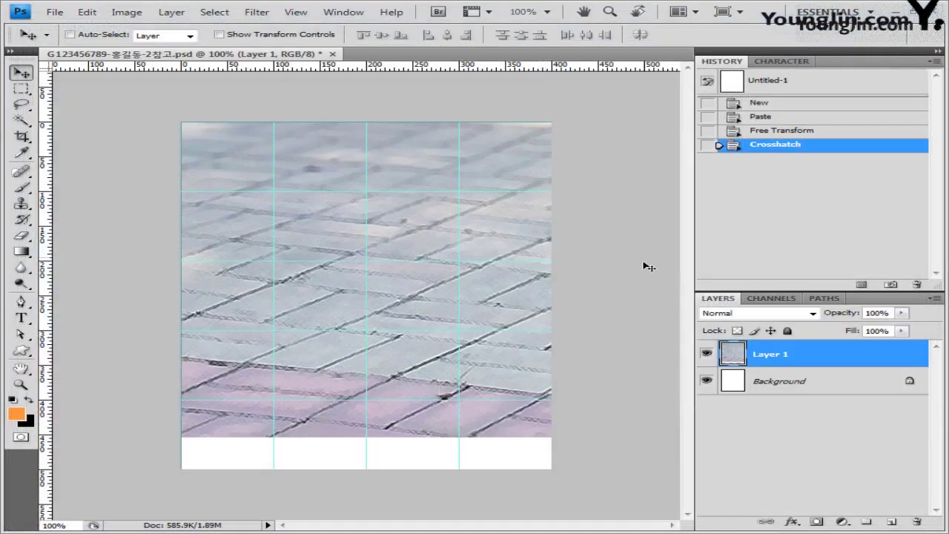
Open the sunflower photo 1급-5.jpg, hide the grid, and reposition its window.
left_click(54, 12)
left_click(60, 38)
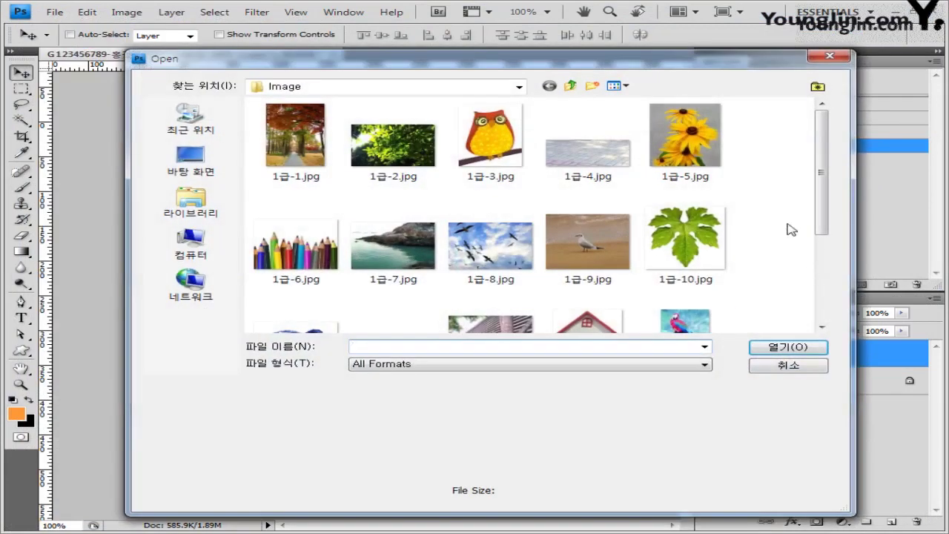
left_click(700, 159)
key("Return")
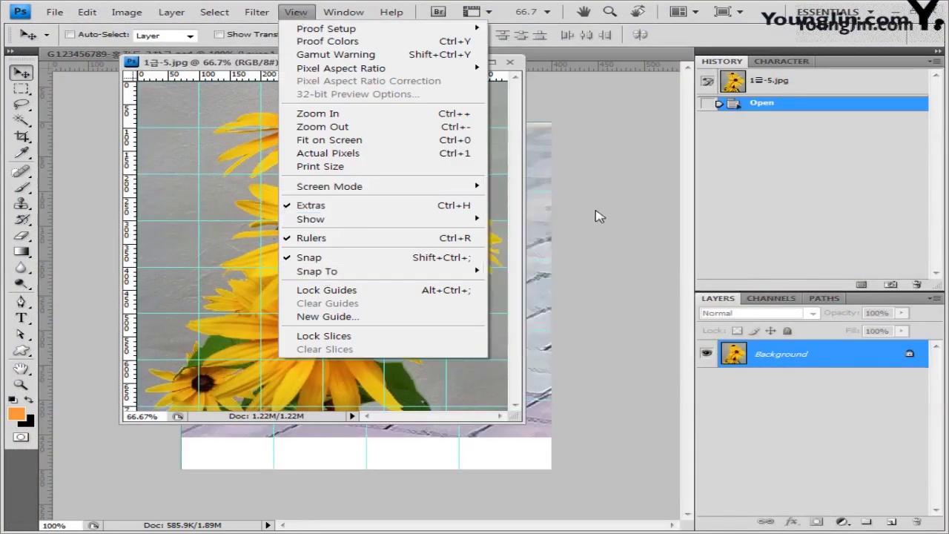
left_click(545, 258)
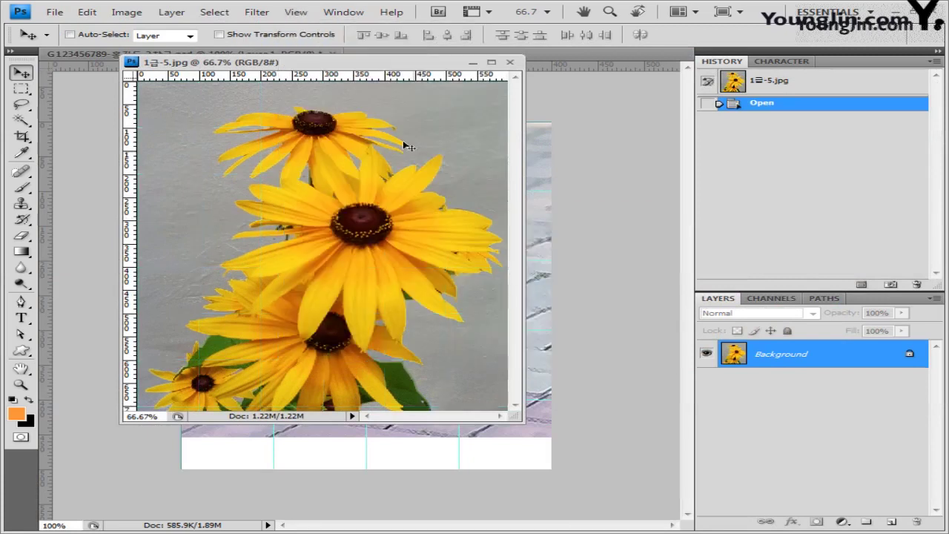
left_click_drag(390, 63, 407, 100)
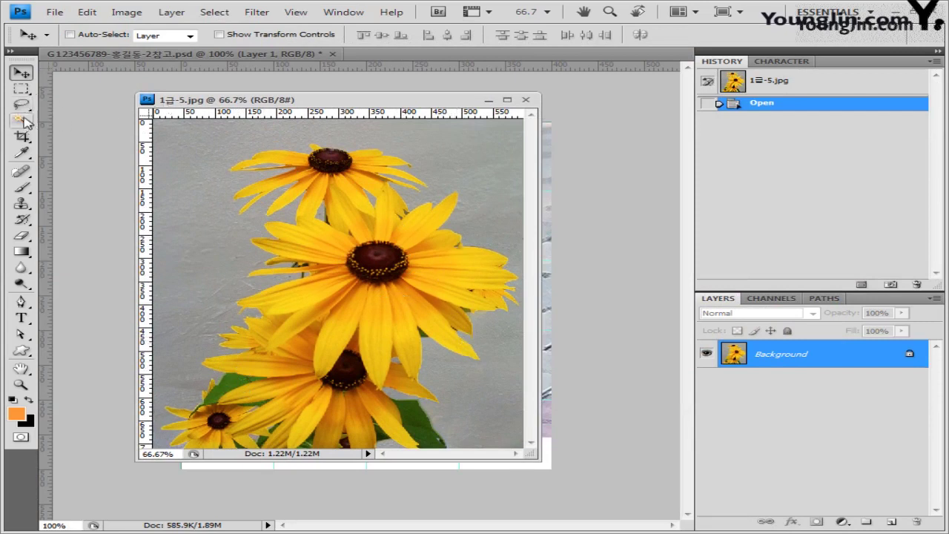
Magic Wand the grey background with Contiguous off, invert the selection, and close the photo.
left_click_drag(21, 119, 123, 135)
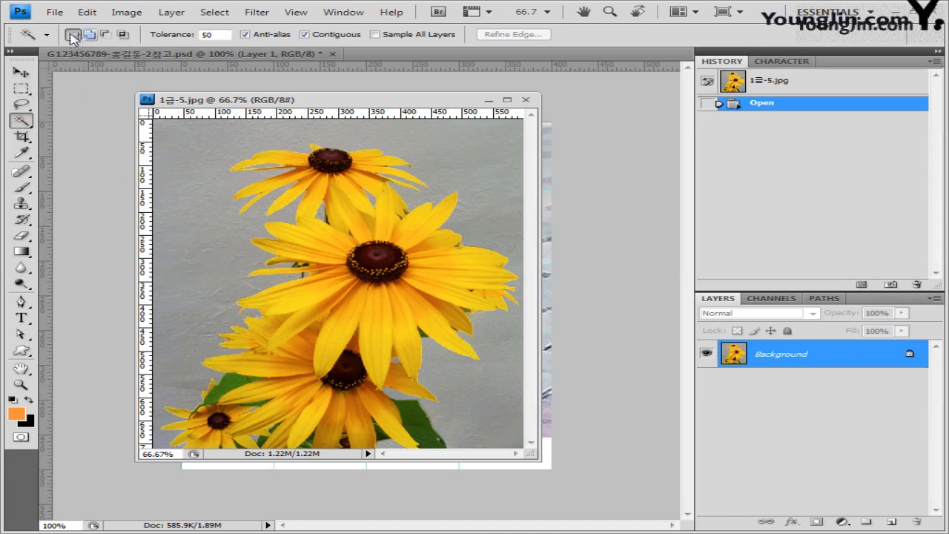
double_click(211, 34)
left_click(304, 34)
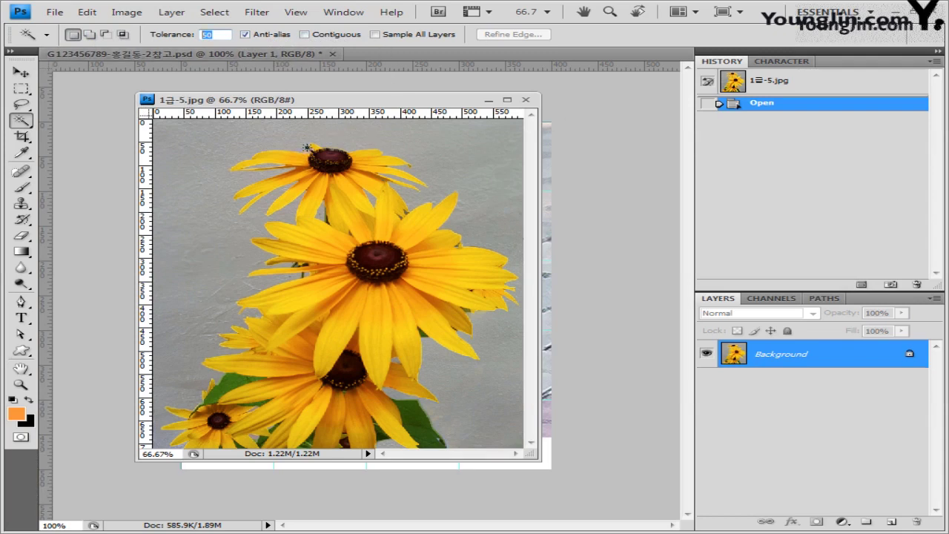
left_click(204, 196)
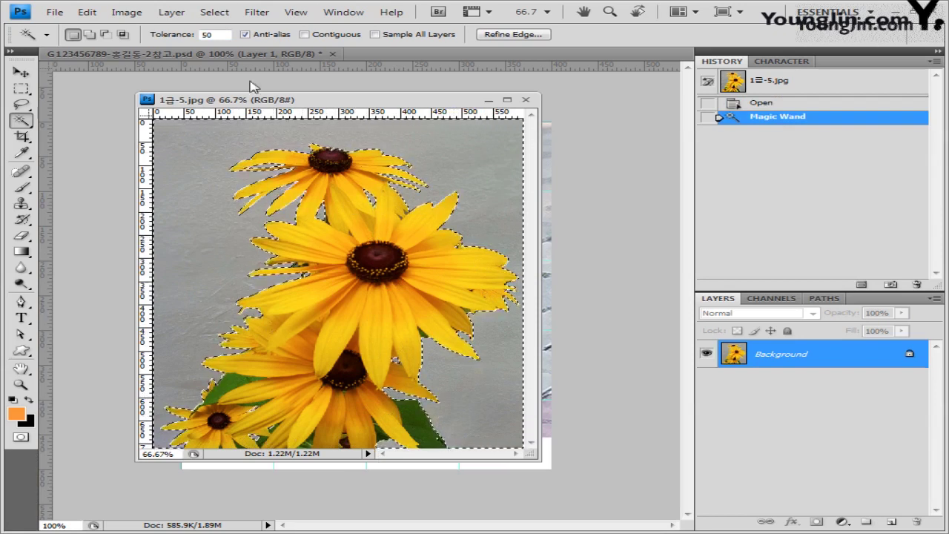
left_click(221, 13)
left_click(233, 68)
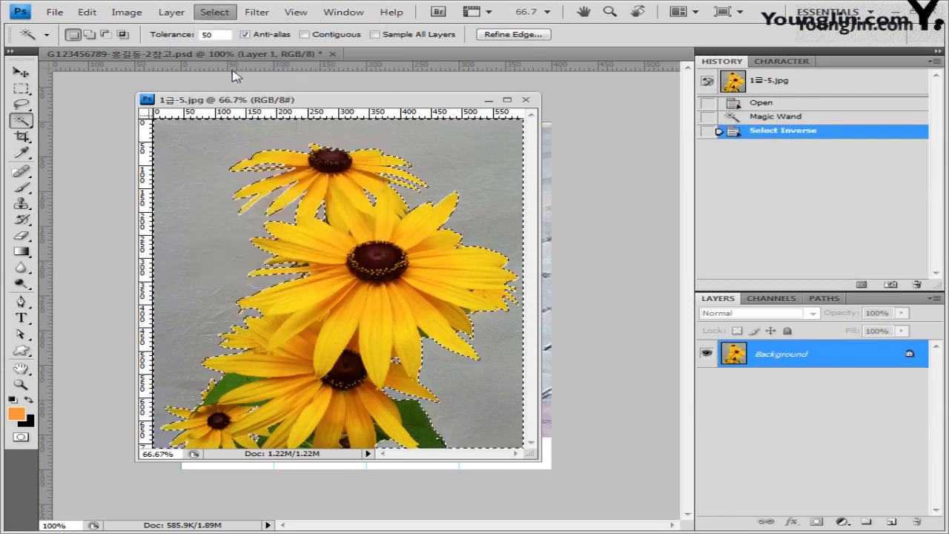
left_click(526, 100)
Paste the sunflowers as Layer 2, shift them left, and shrink them to about 69%.
left_click(20, 74)
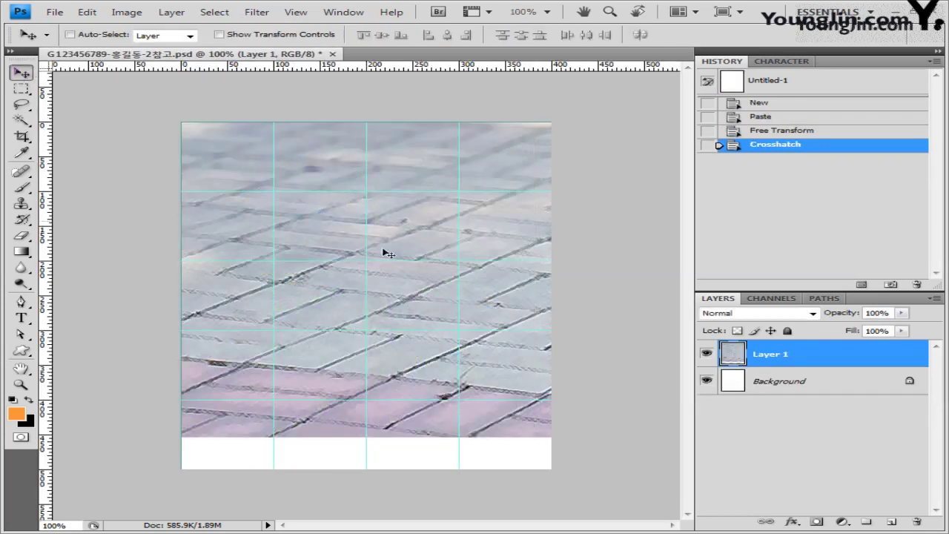
key("ctrl+v")
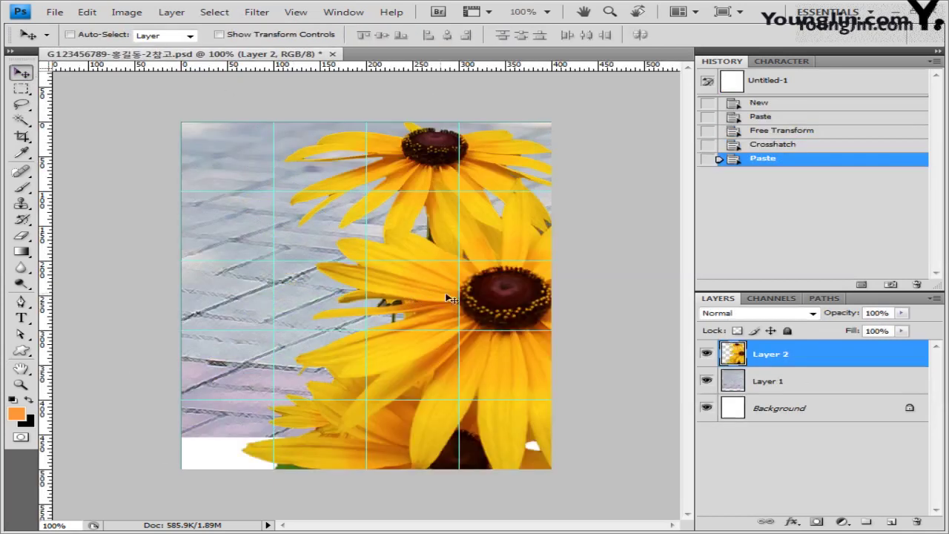
left_click_drag(517, 275, 424, 276)
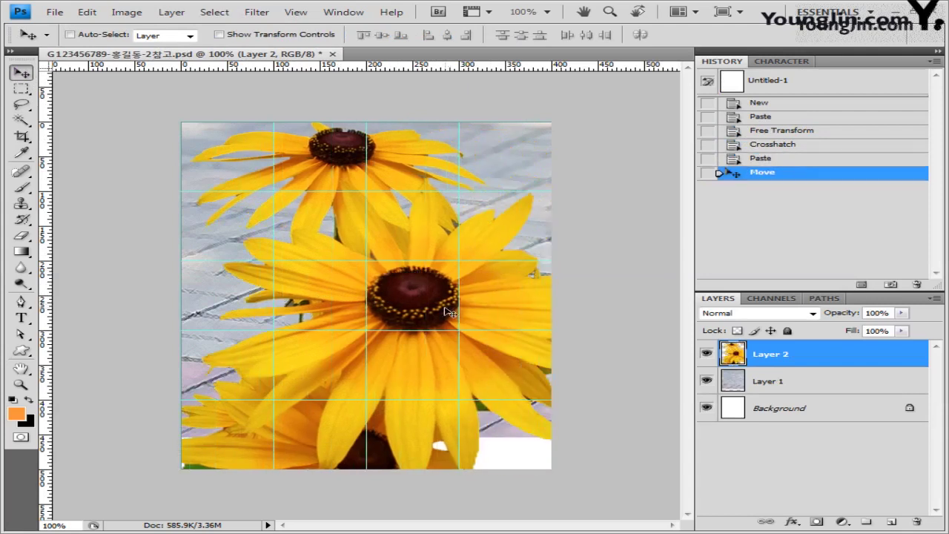
key("ctrl+t")
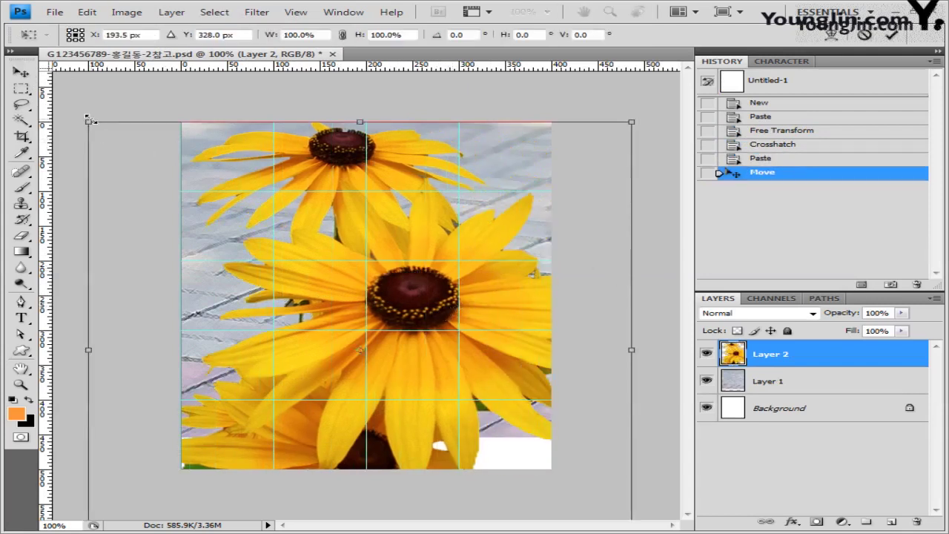
left_click_drag(88, 119, 257, 264)
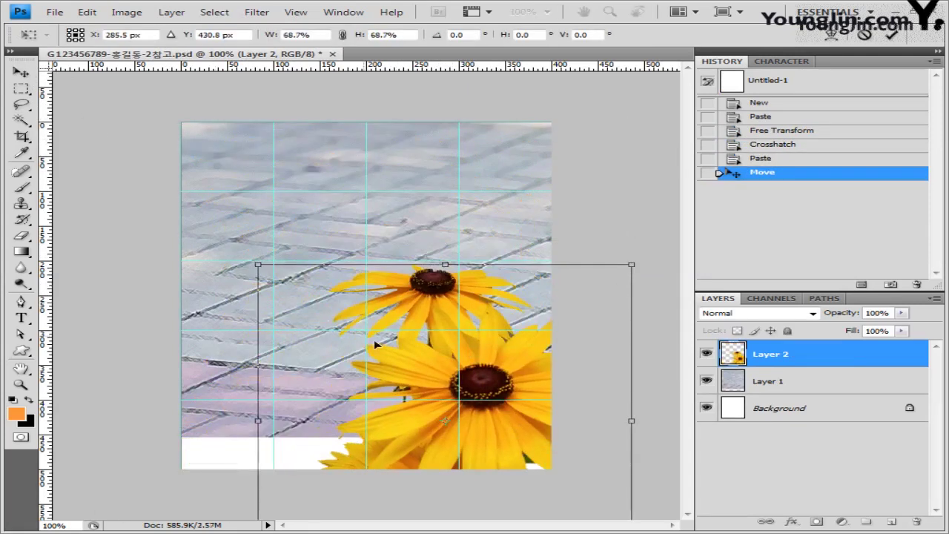
Shrink the sunflowers further to about 38% and place them lower left.
left_click_drag(407, 307, 334, 180)
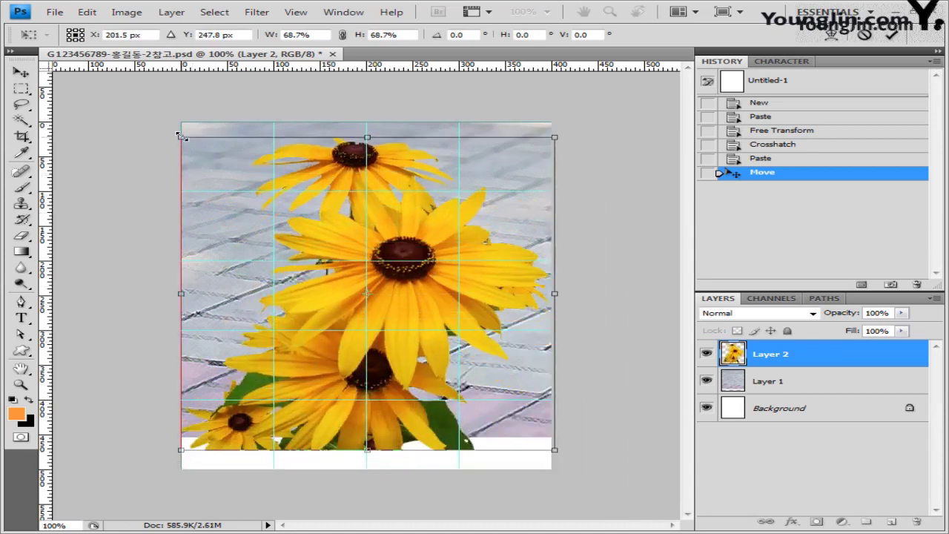
left_click_drag(178, 135, 379, 278)
left_click_drag(409, 310, 333, 219)
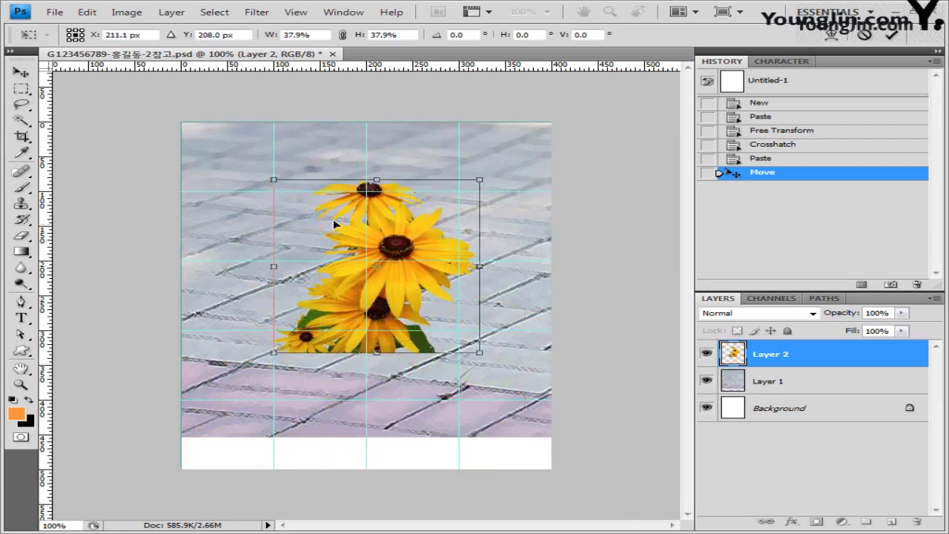
mouse_move(276, 180)
left_mouse_down()
mouse_move(297, 194)
mouse_move(287, 179)
left_mouse_up()
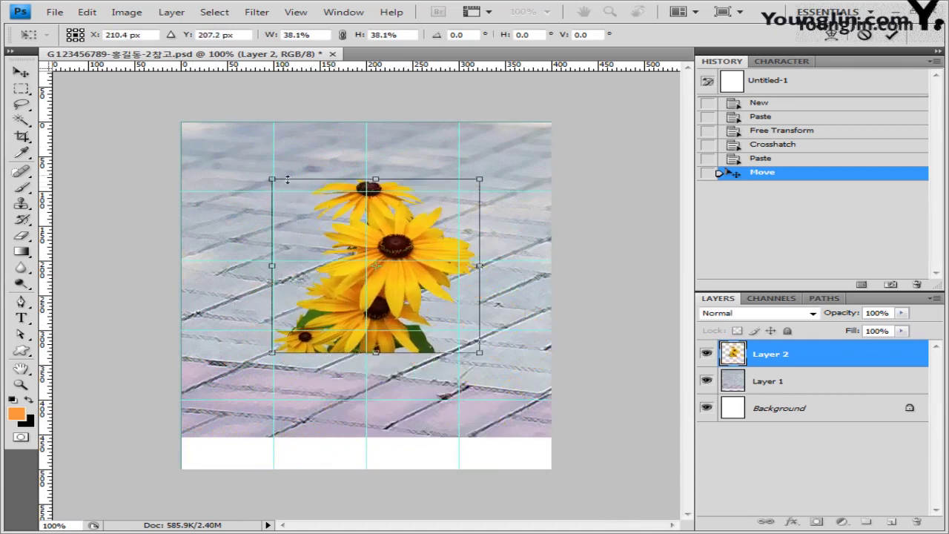
left_click_drag(428, 229, 337, 311)
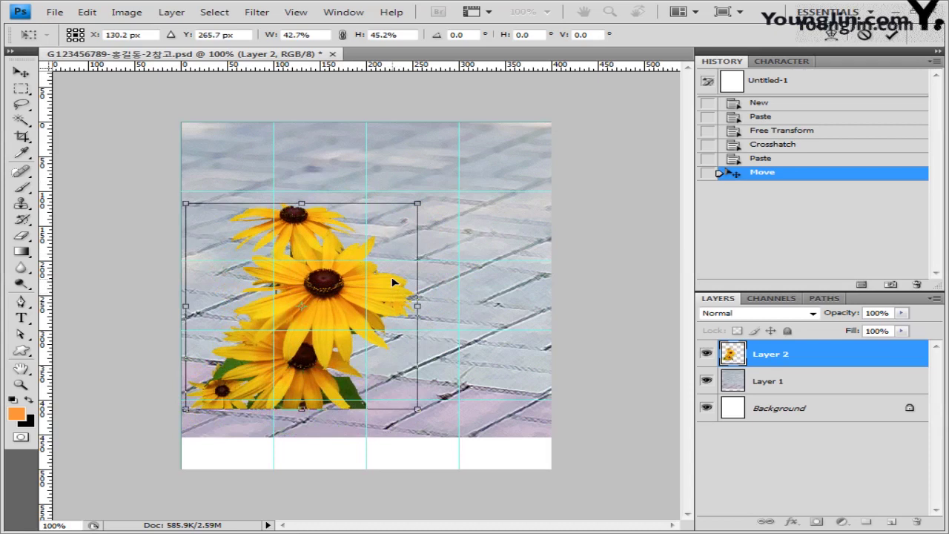
key("Return")
key("w")
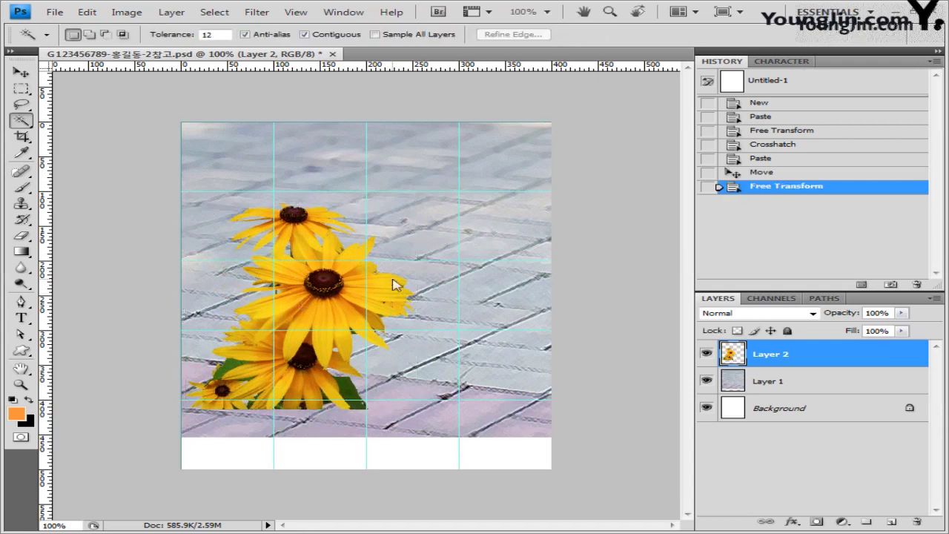
left_click(21, 72)
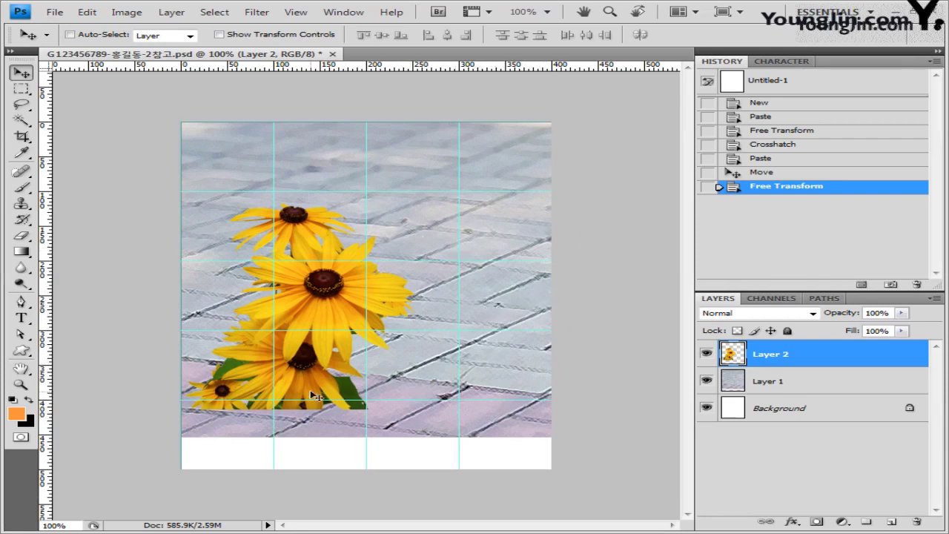
Choose the Polygonal Lasso Tool and zoom in to 200% on the flowers.
left_click(20, 109)
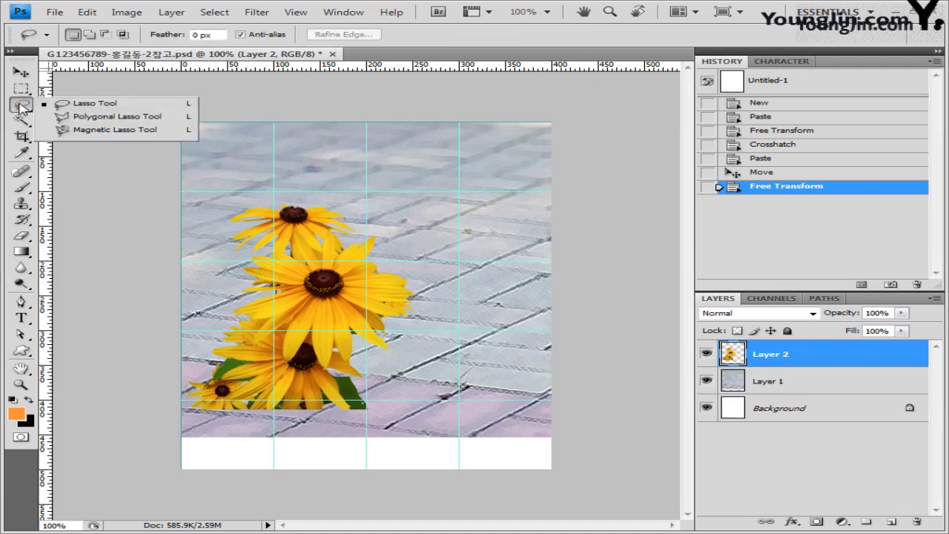
left_click(121, 119)
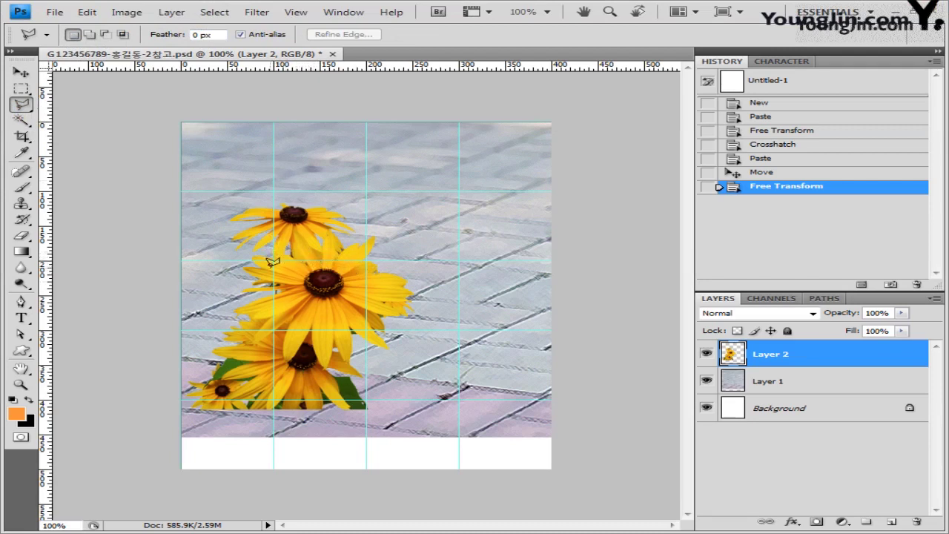
left_click(299, 13)
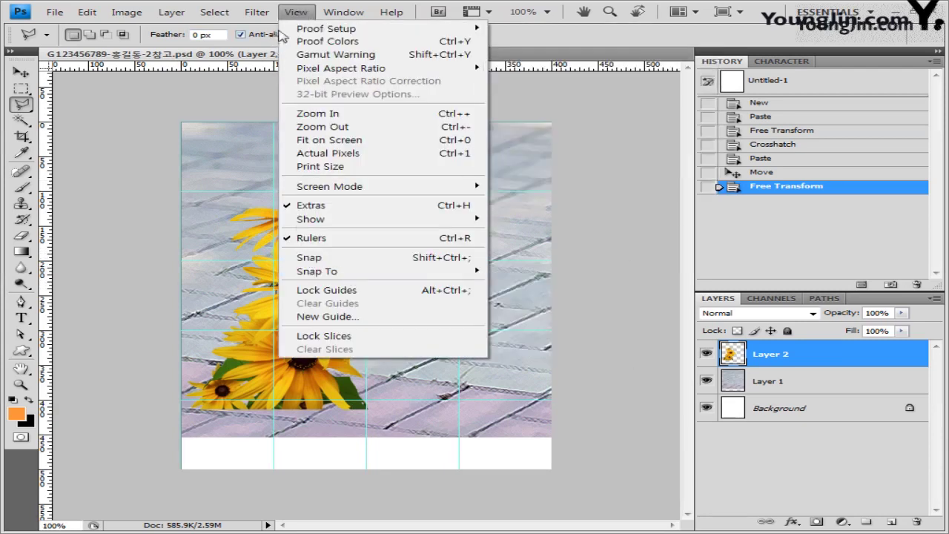
left_click(315, 7)
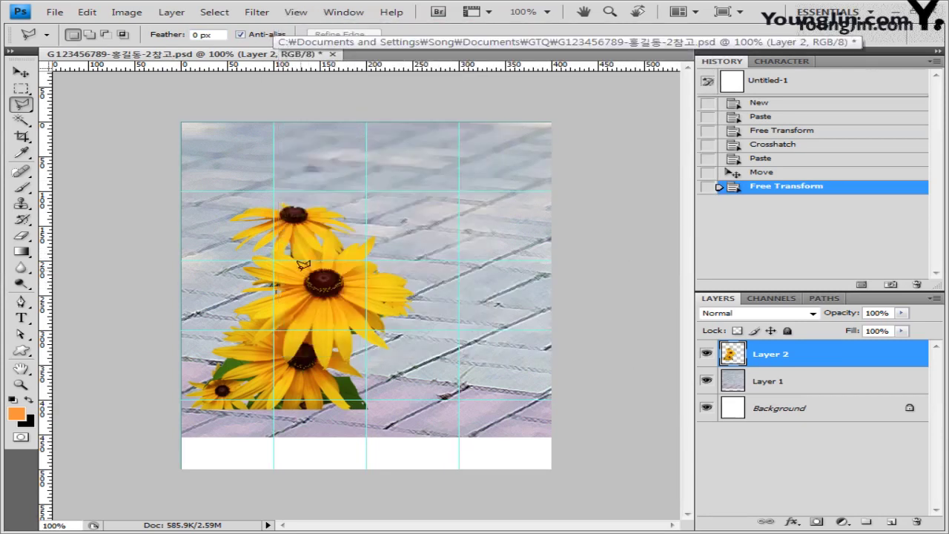
key("ctrl+plus")
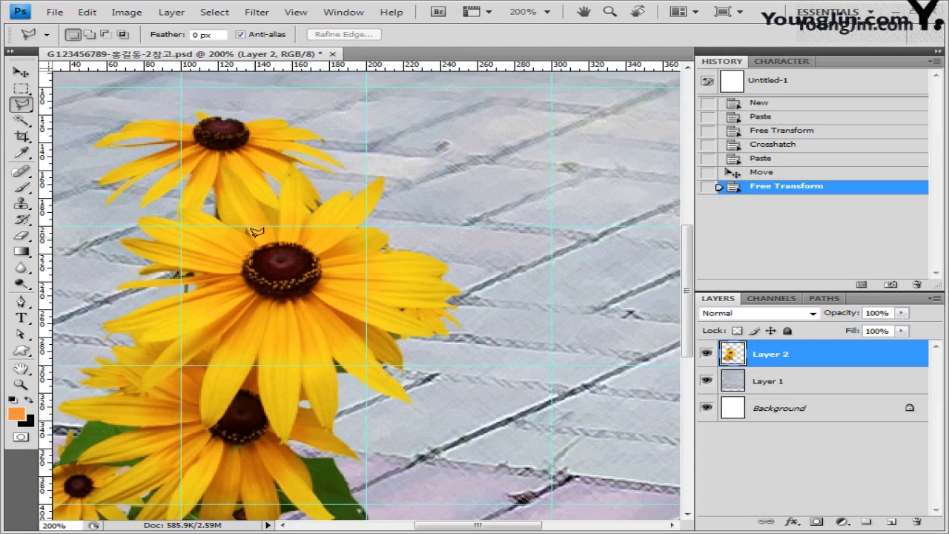
Trace around the middle sunflower's lower, right and upper petals and close the outline.
left_click(211, 209)
left_click(104, 327)
left_click(140, 390)
left_click(220, 336)
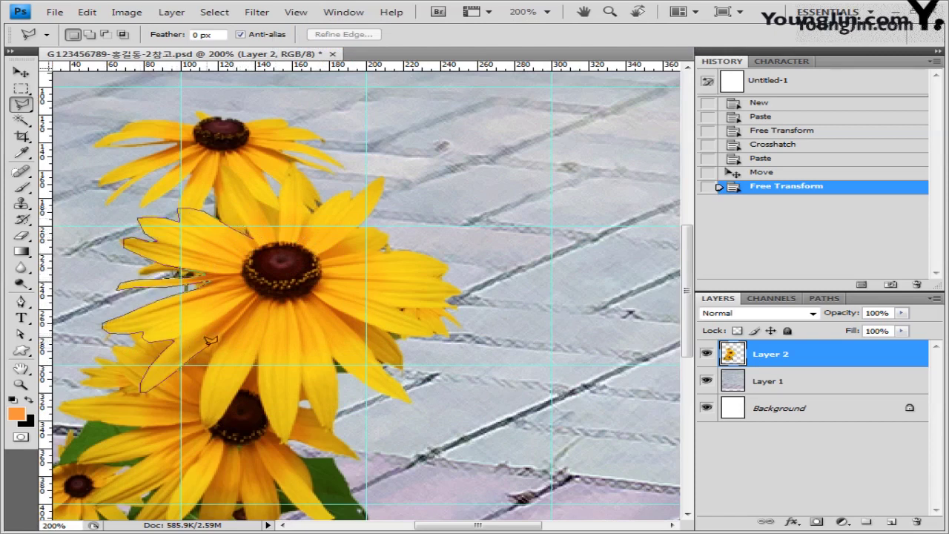
left_click(202, 428)
left_click(256, 361)
left_click(287, 441)
left_click(305, 378)
left_click(410, 404)
left_click(387, 368)
left_click(449, 337)
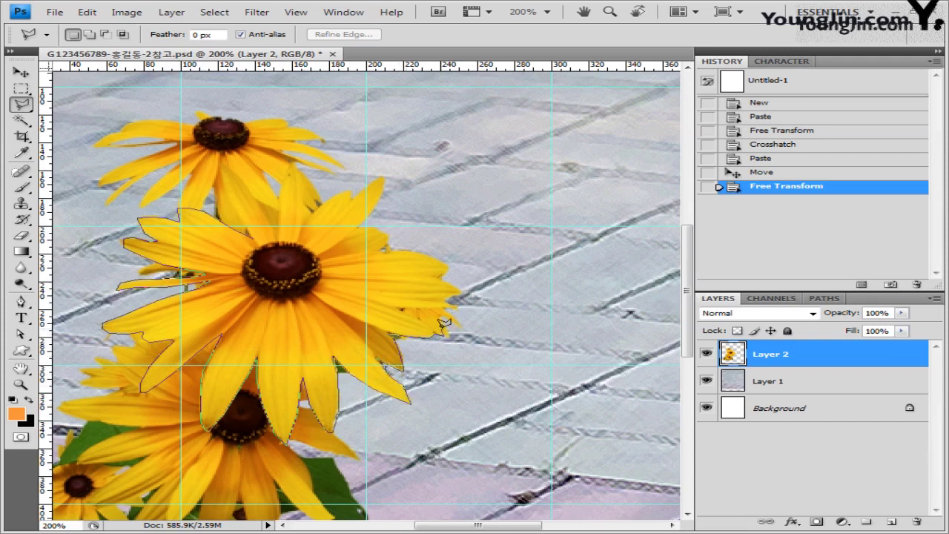
left_click(445, 310)
left_click(461, 290)
left_click(386, 250)
left_click(370, 226)
left_click(386, 179)
left_click(350, 192)
left_click(302, 221)
left_click(288, 164)
left_click(276, 230)
left_click(223, 168)
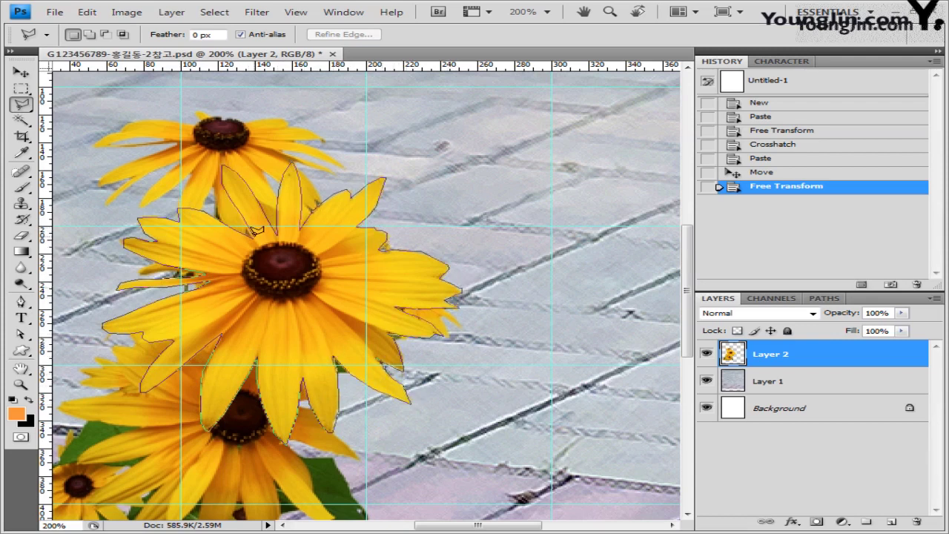
left_click(256, 234)
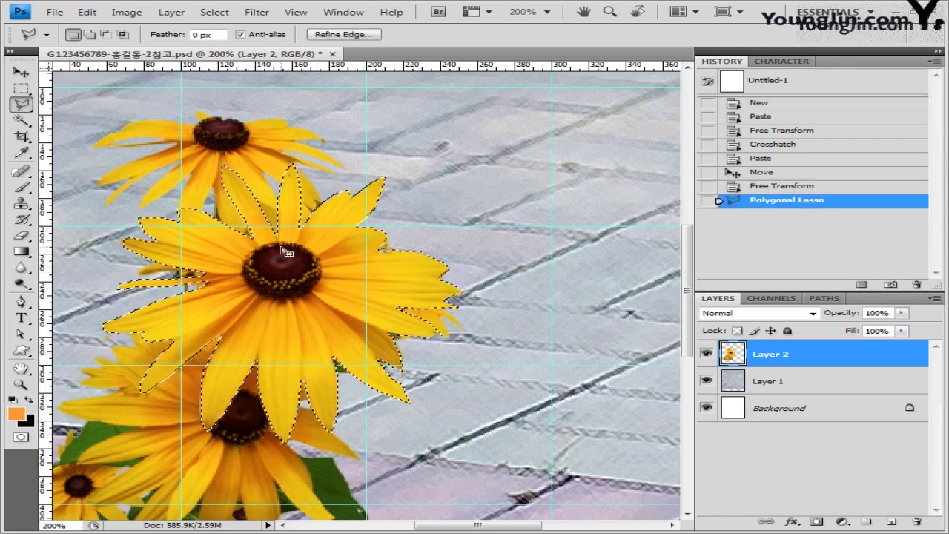
Add a Hue/Saturation adjustment layer with Hue -40 and close the Adjustments panel group.
left_click(842, 522)
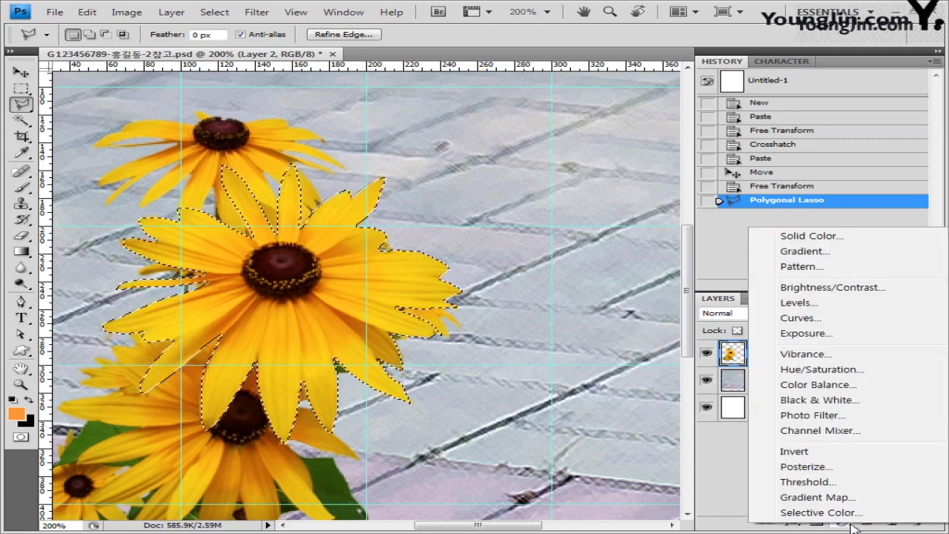
left_click(844, 370)
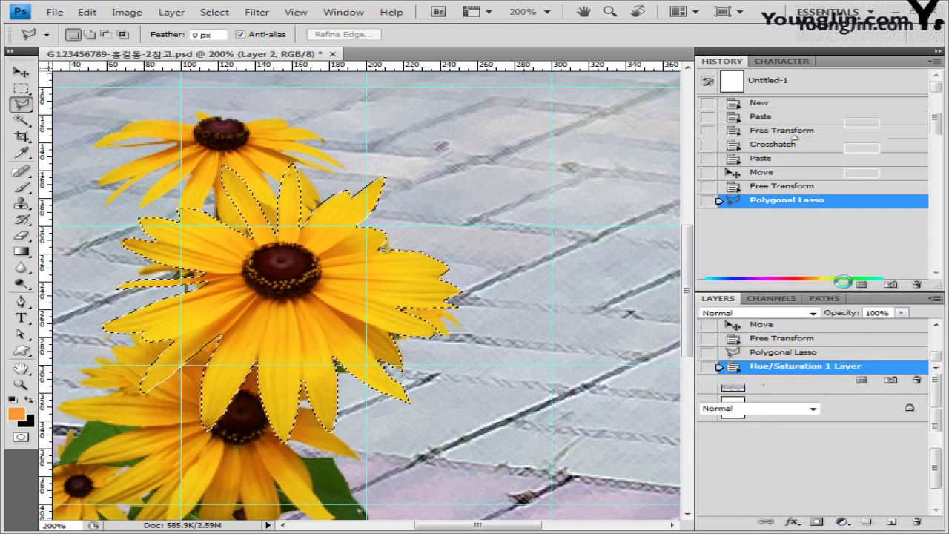
left_click_drag(798, 138, 757, 139)
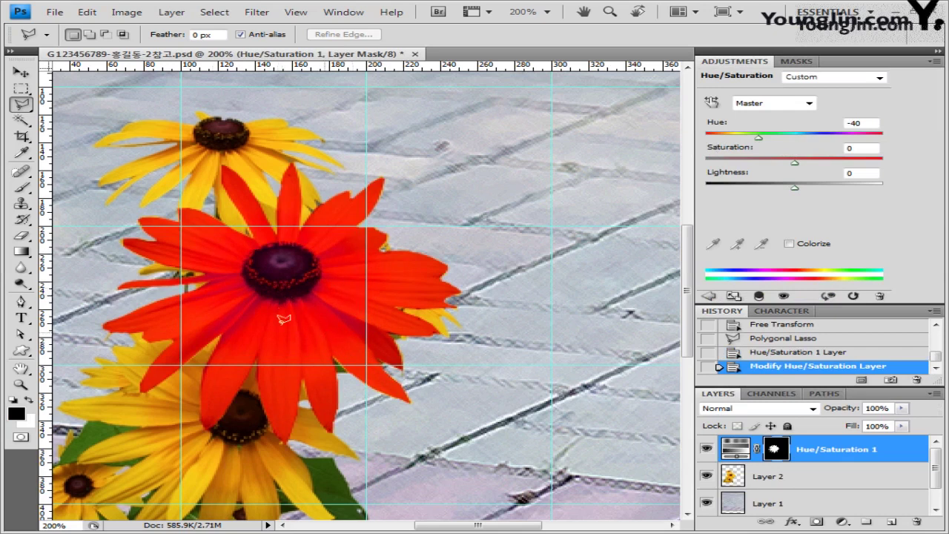
left_click(936, 62)
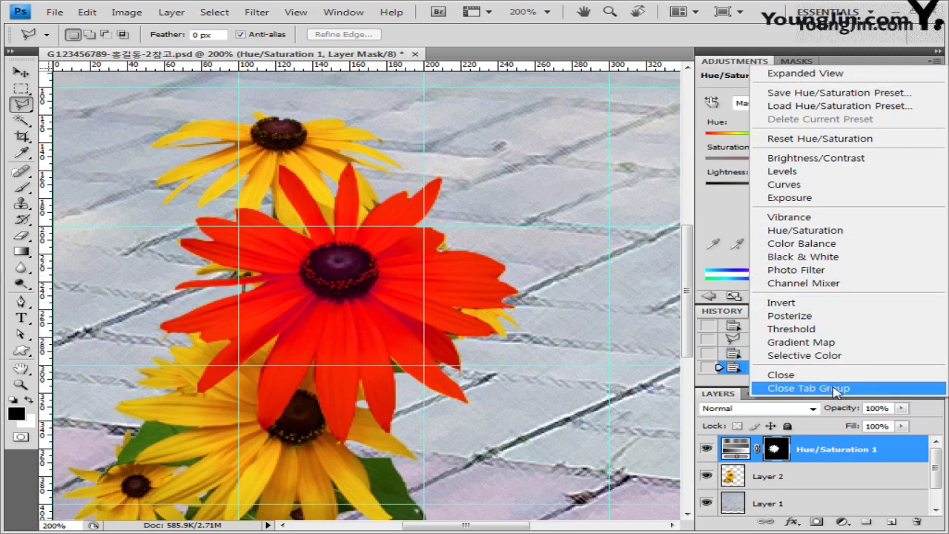
left_click(835, 389)
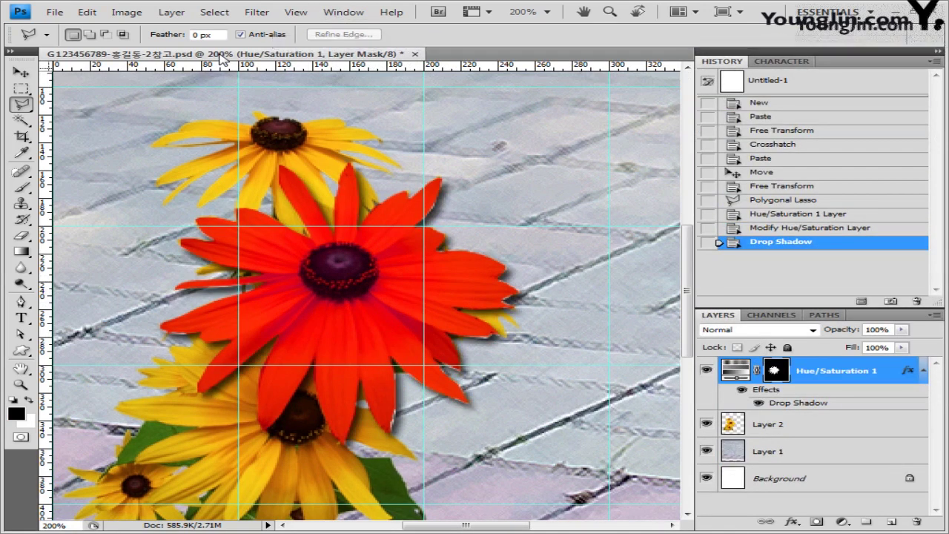
Float the document in its own window and zoom the view back to 100%.
left_click_drag(222, 58, 299, 105)
left_click(21, 72)
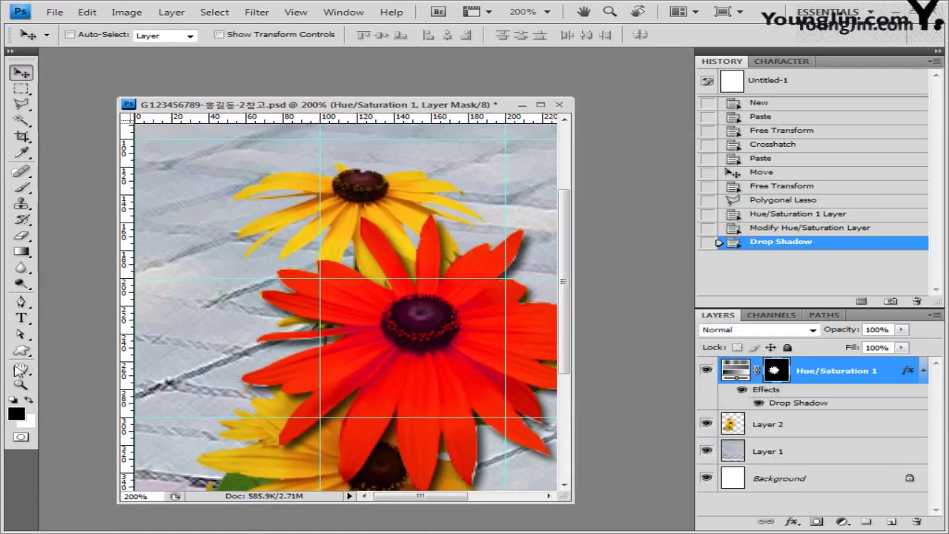
left_click(21, 384)
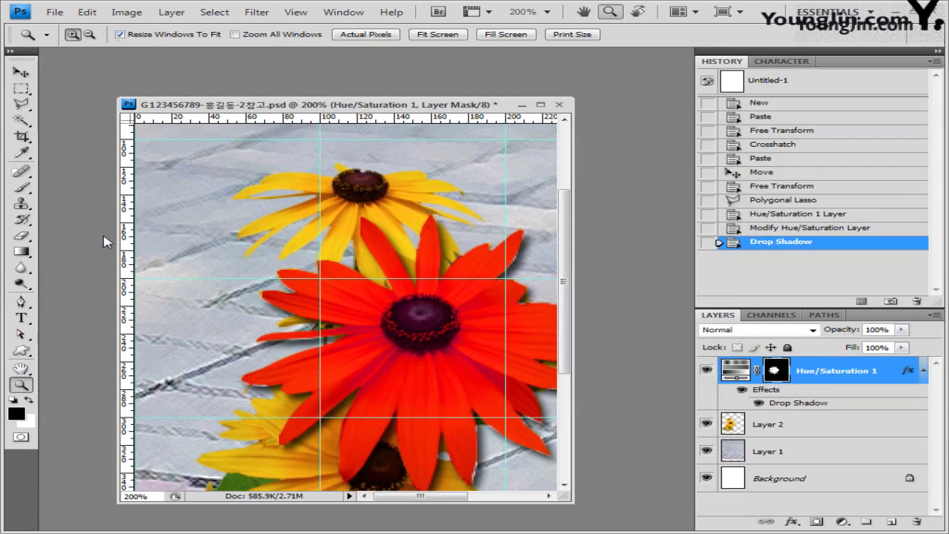
key("ctrl+minus")
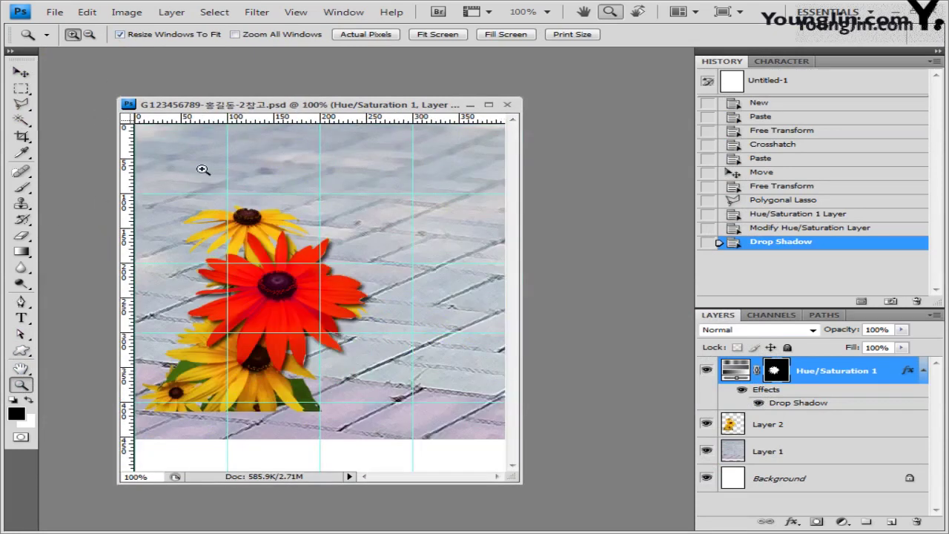
left_click_drag(368, 107, 382, 87)
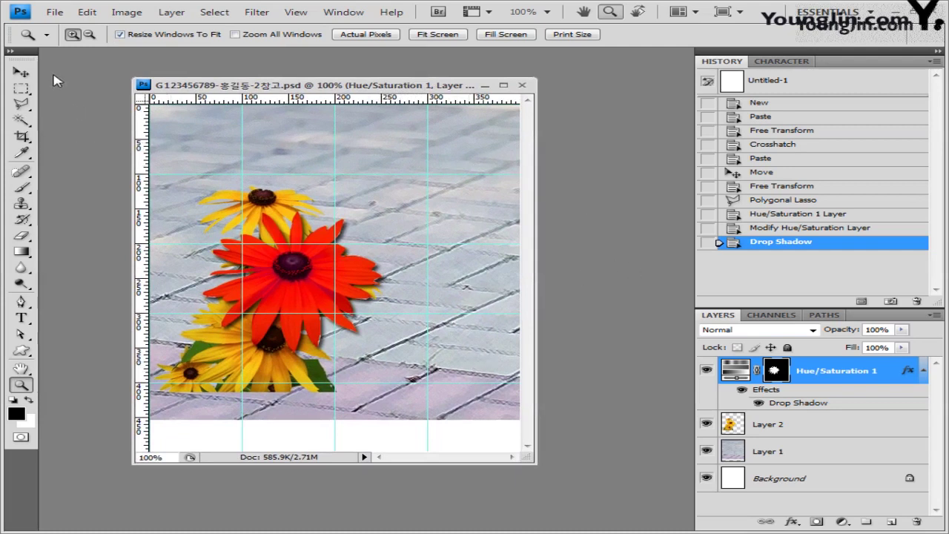
left_click(21, 71)
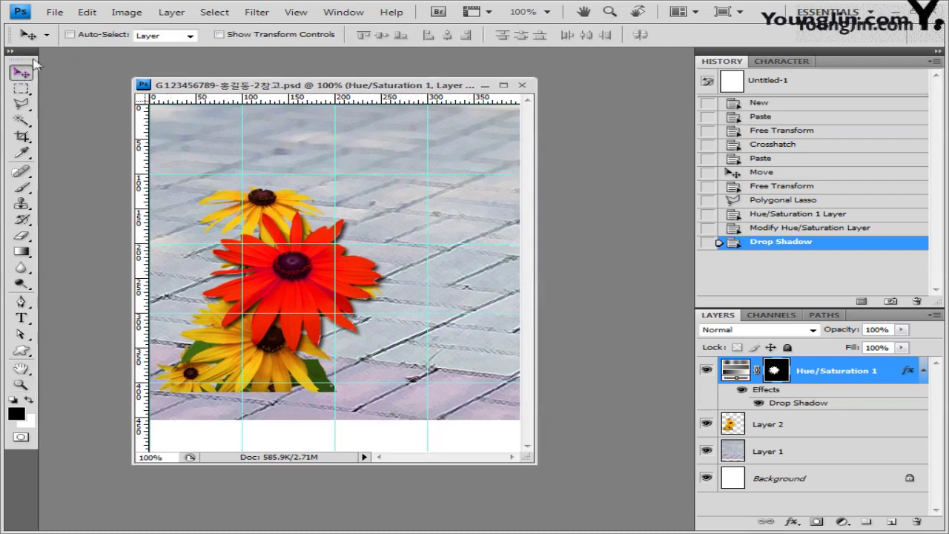
Open the pencil photo 1급-6.jpg.
left_click(59, 13)
left_click(66, 38)
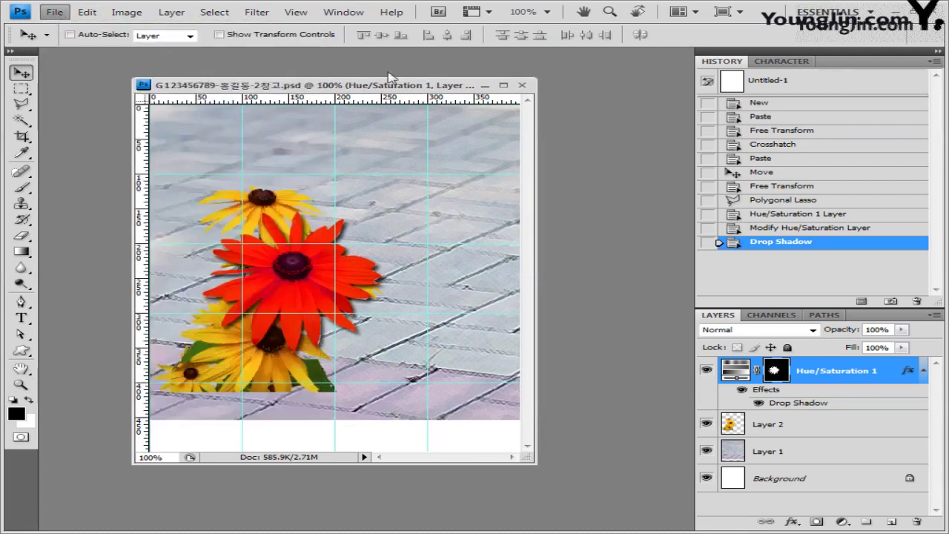
left_click(275, 256)
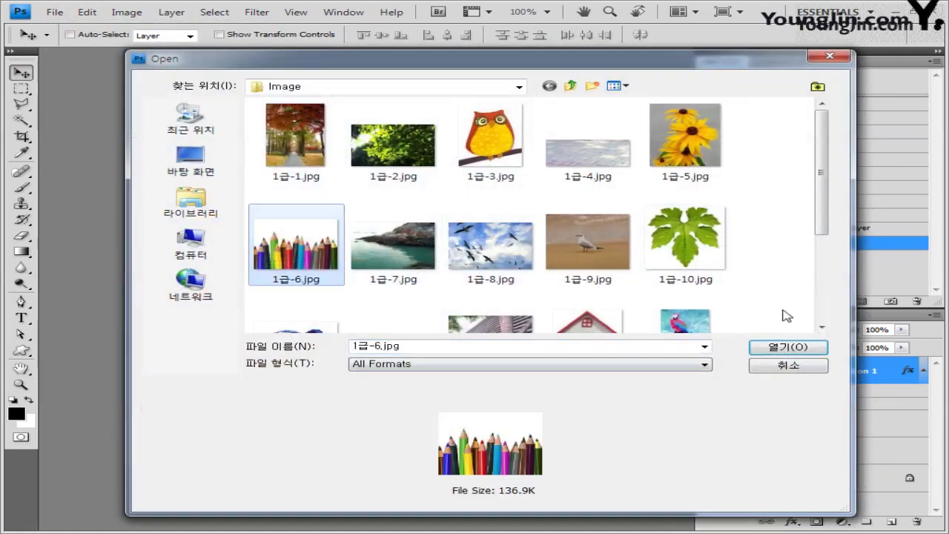
left_click(788, 347)
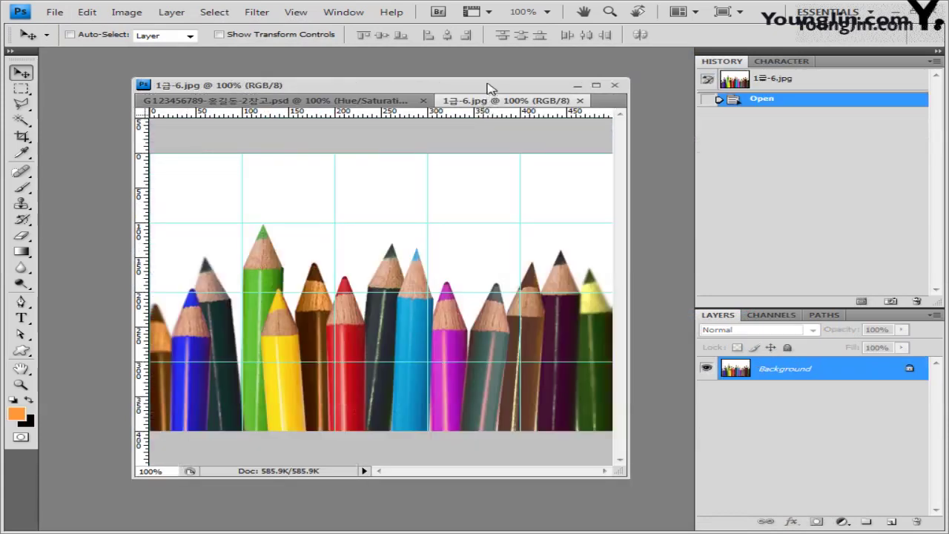
left_click_drag(488, 88, 464, 86)
Select the pencils by Magic Wand on the white background, invert the selection, then close the photo.
left_click(21, 121)
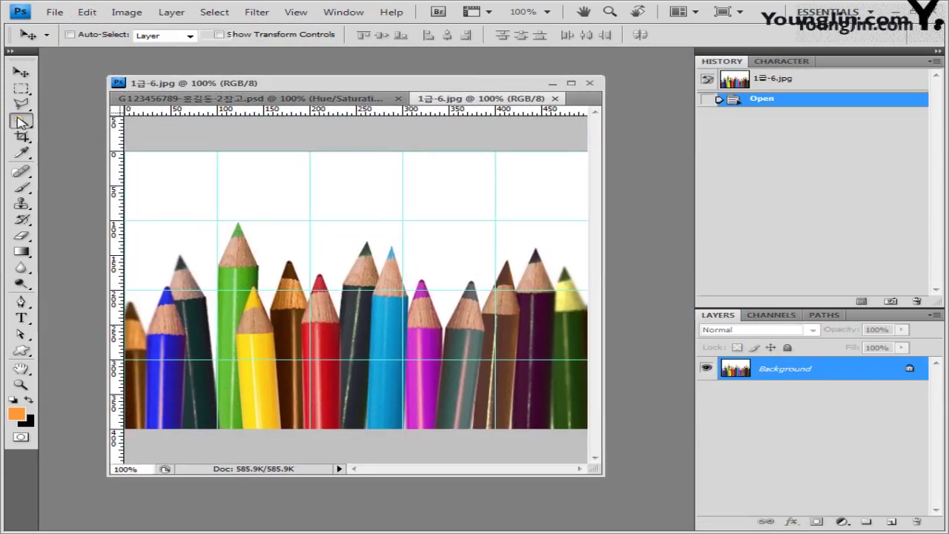
left_click(93, 135)
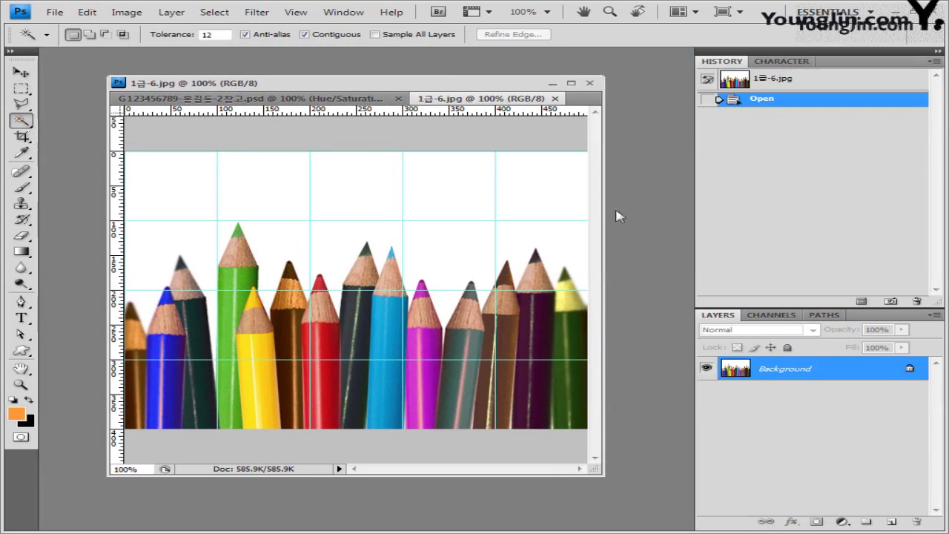
left_click(366, 193)
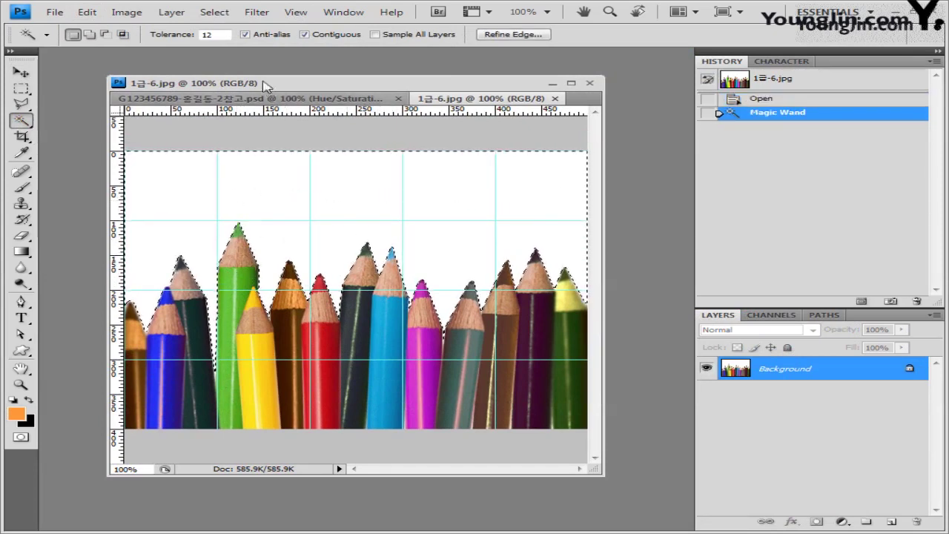
left_click(214, 12)
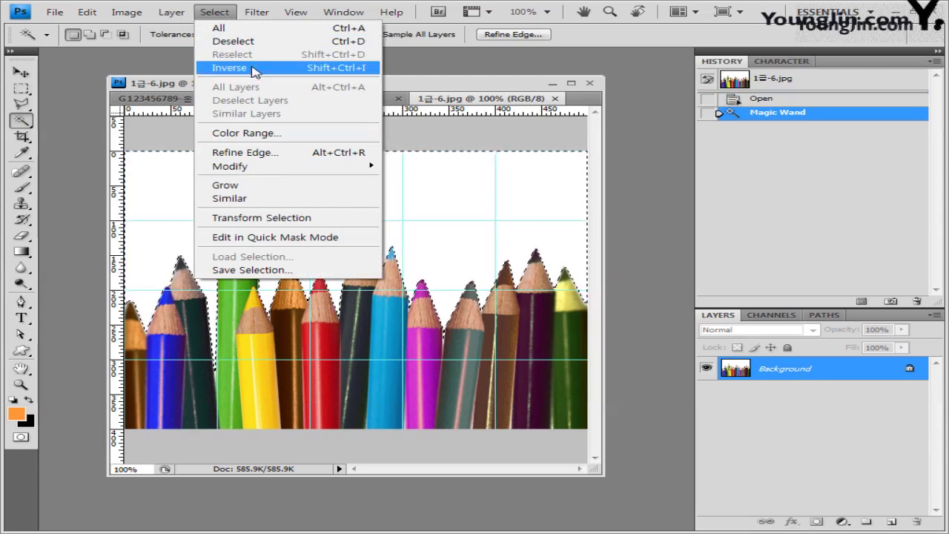
left_click(230, 67)
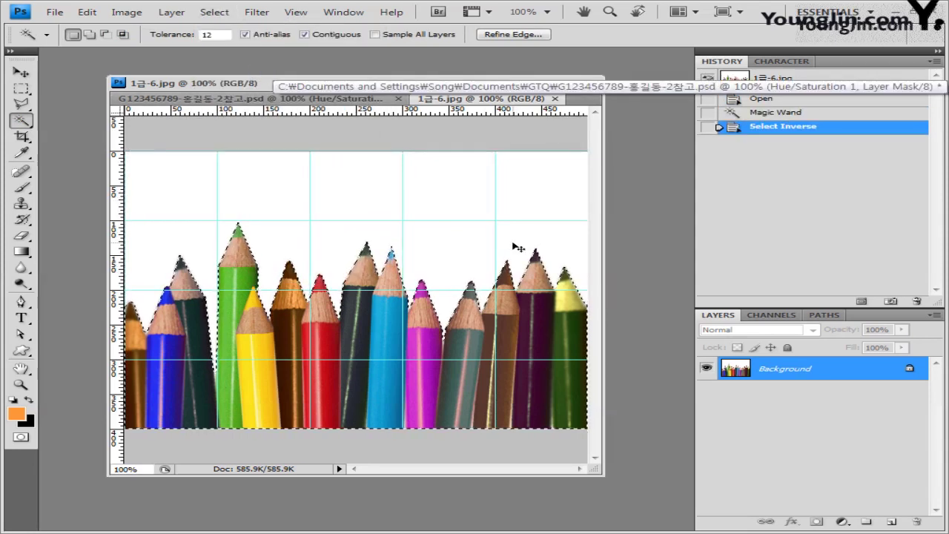
left_click(555, 98)
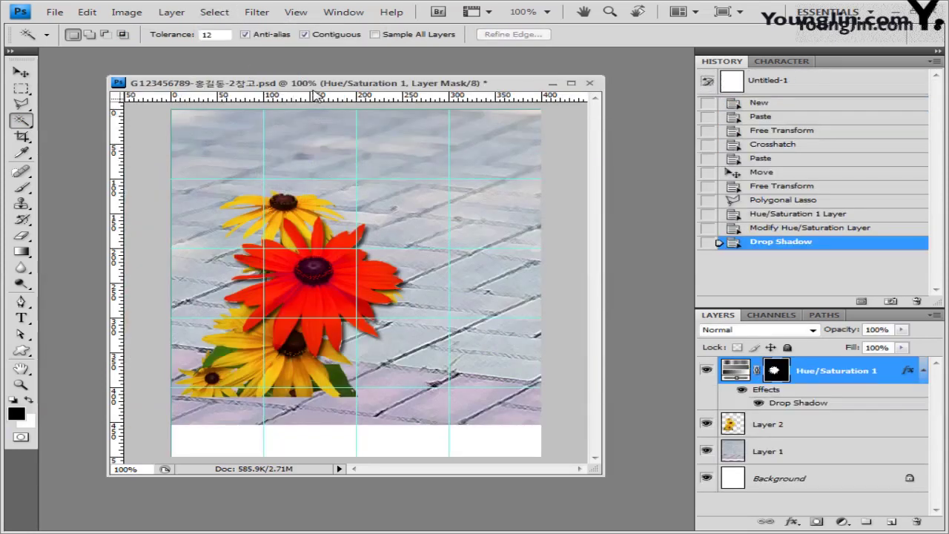
Paste the pencils as Layer 3, flip it horizontally and drag it to the canvas bottom.
key("ctrl+v")
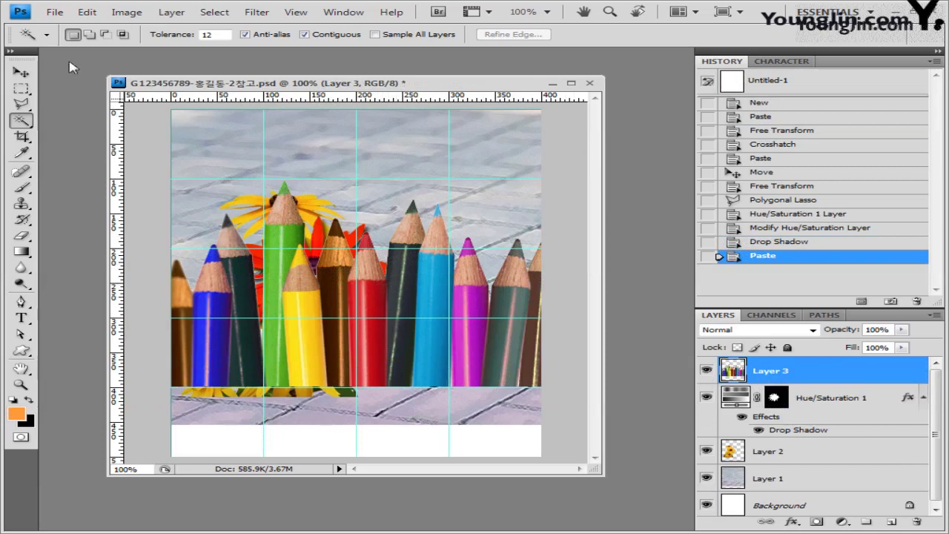
left_click(20, 72)
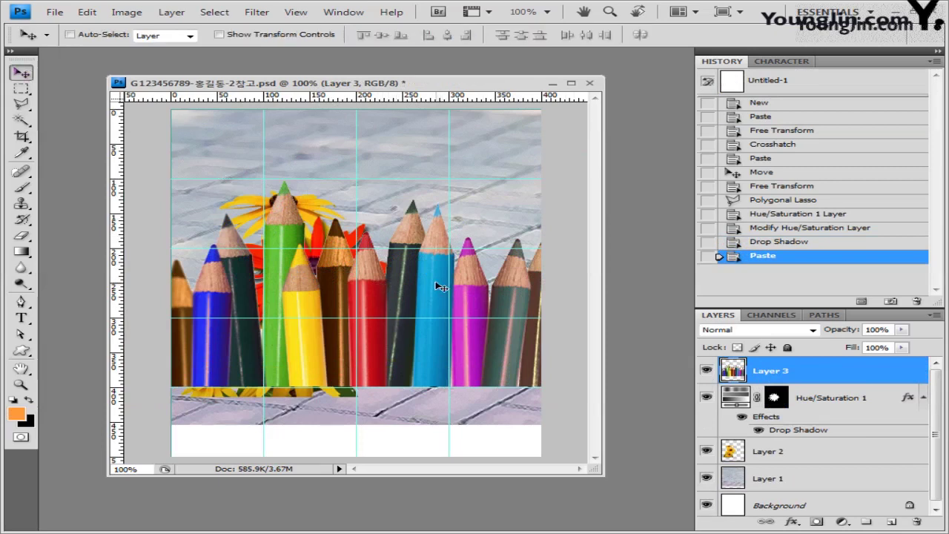
key("ctrl+t")
right_click(356, 267)
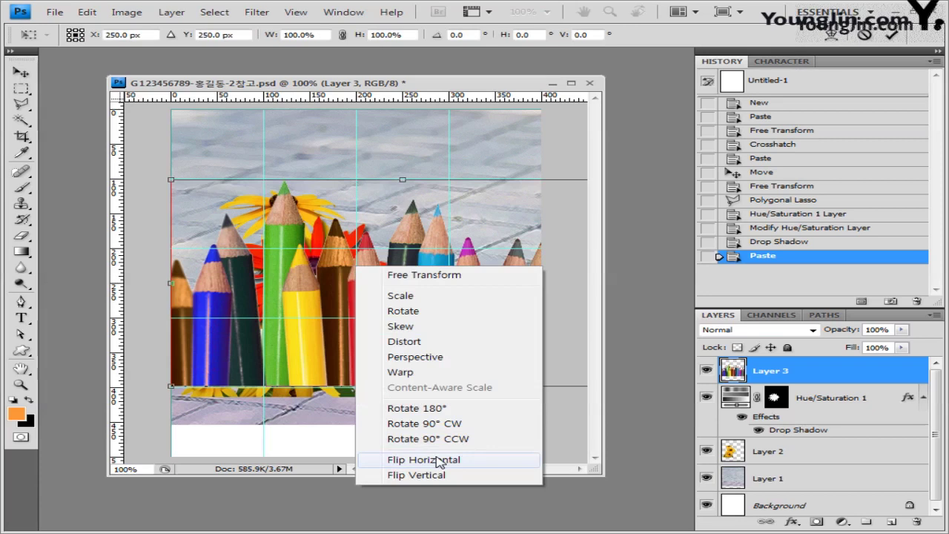
left_click(438, 459)
mouse_move(399, 280)
left_mouse_down()
mouse_move(415, 367)
mouse_move(453, 397)
mouse_move(451, 334)
left_mouse_up()
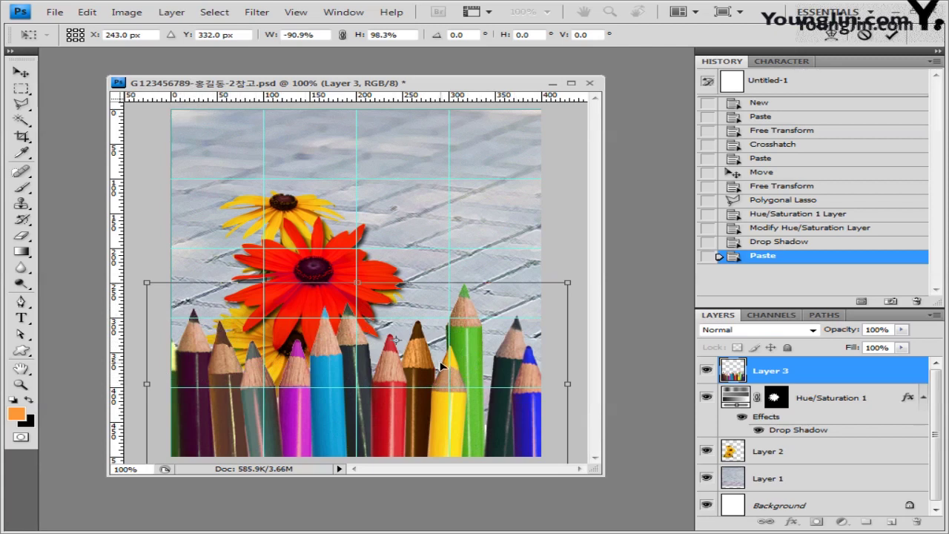
key("Return")
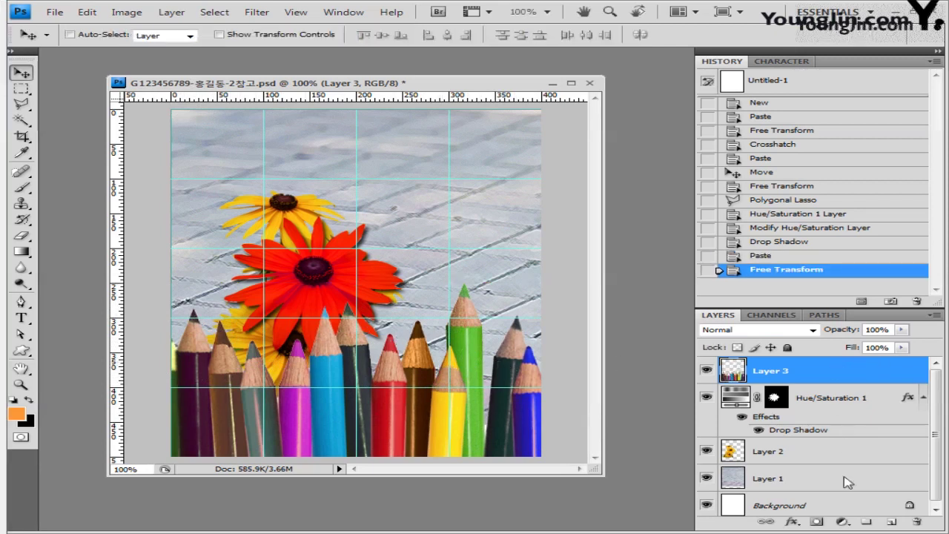
Apply Bevel and Emboss to Layer 3 with Use Global Light unchecked.
left_click(792, 522)
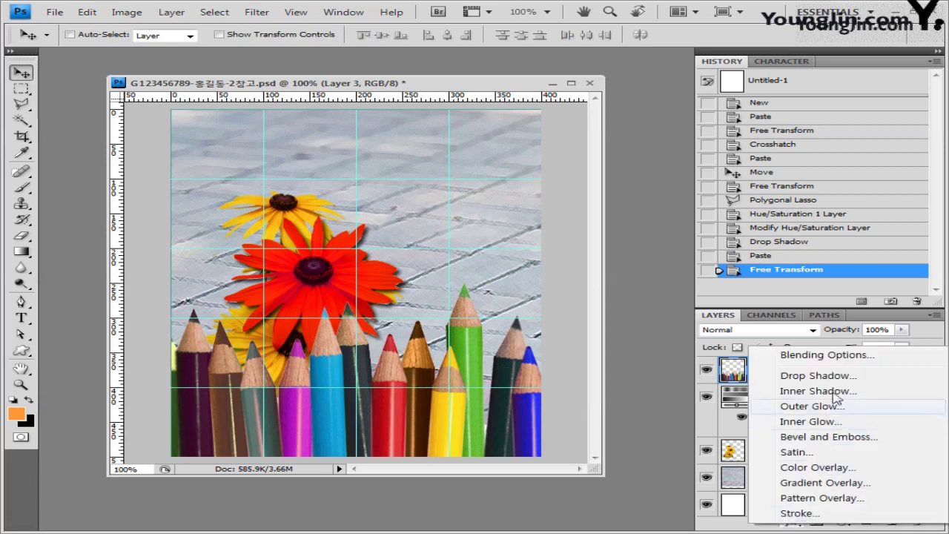
left_click(820, 437)
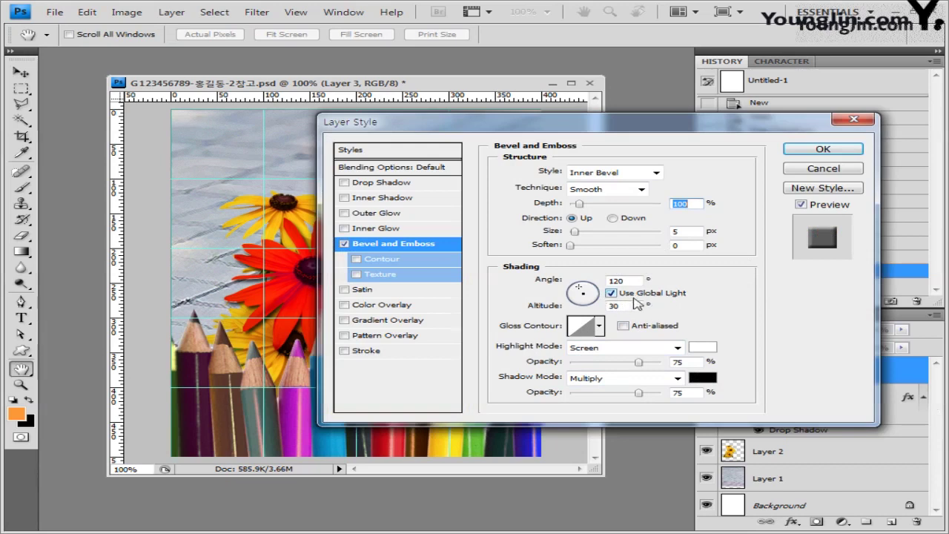
left_click(611, 294)
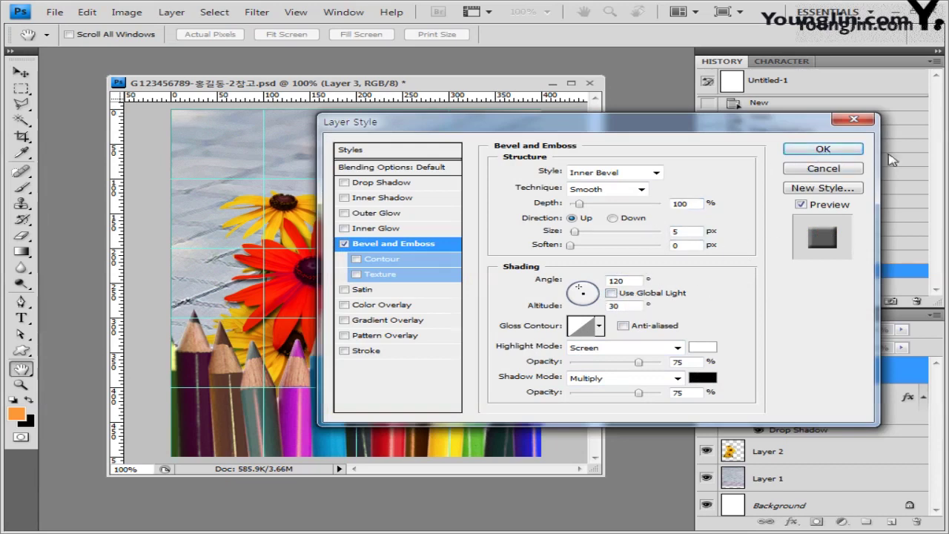
left_click(849, 152)
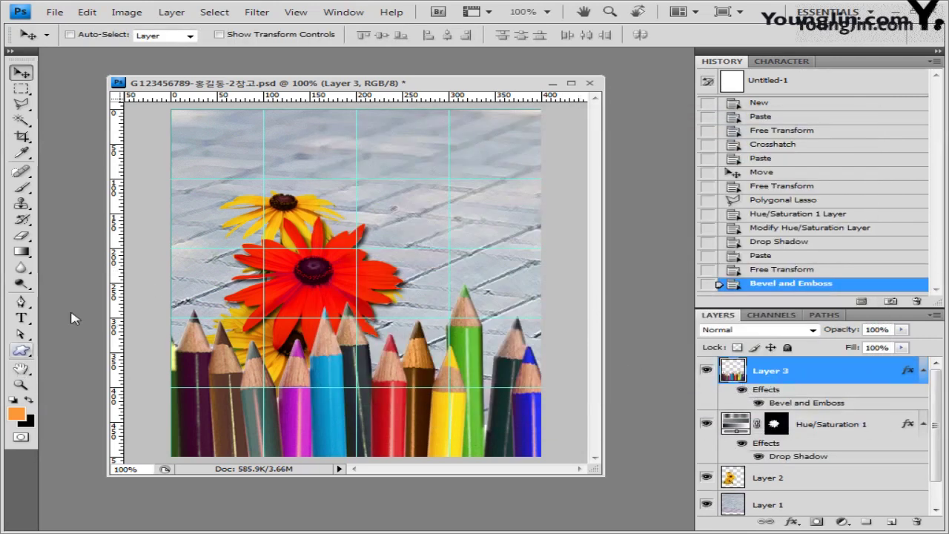
Choose the Custom Shape tool with the paintbrush shape from the Objects shape set.
left_click(21, 350)
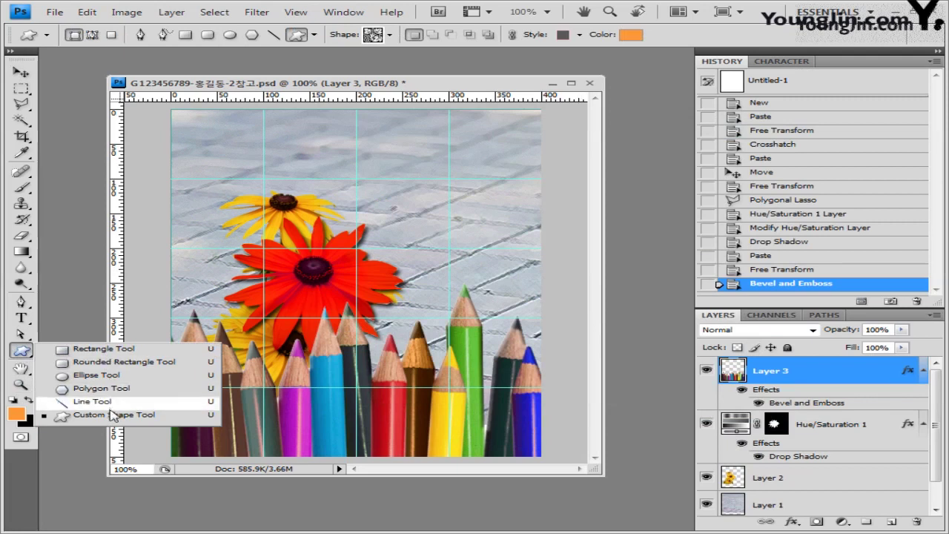
left_click(111, 415)
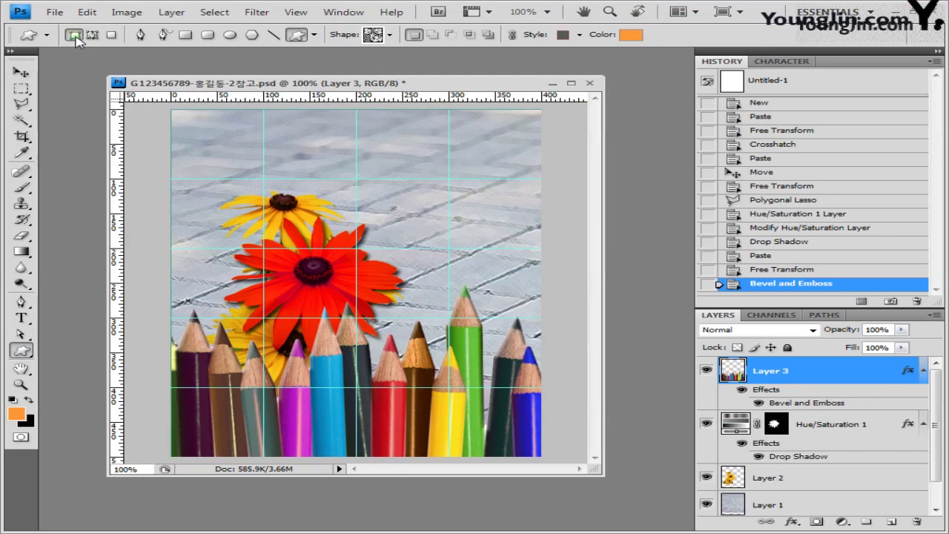
left_click(390, 36)
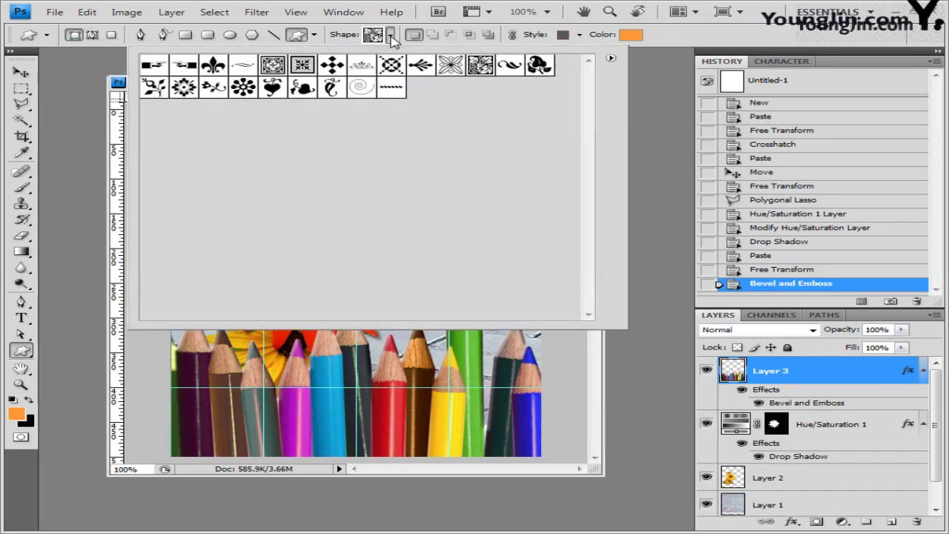
left_click(611, 59)
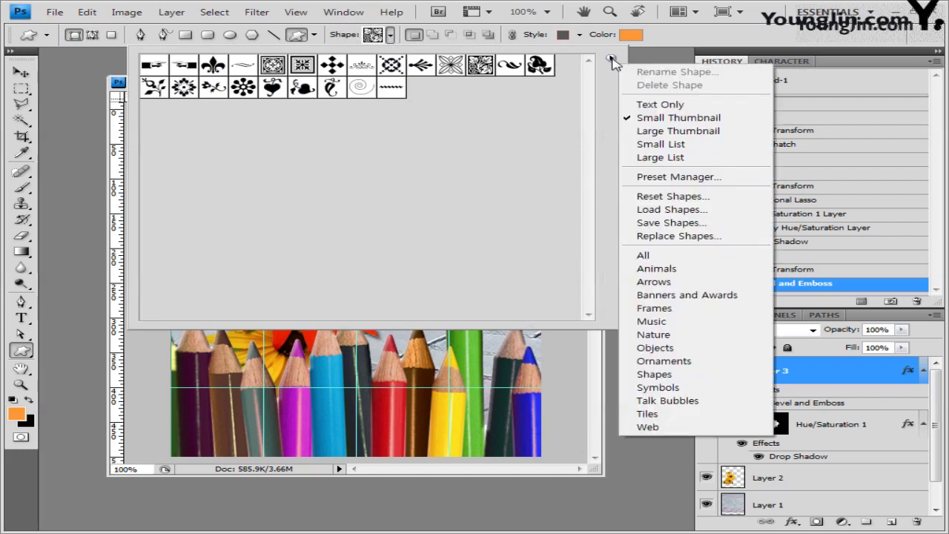
left_click(685, 349)
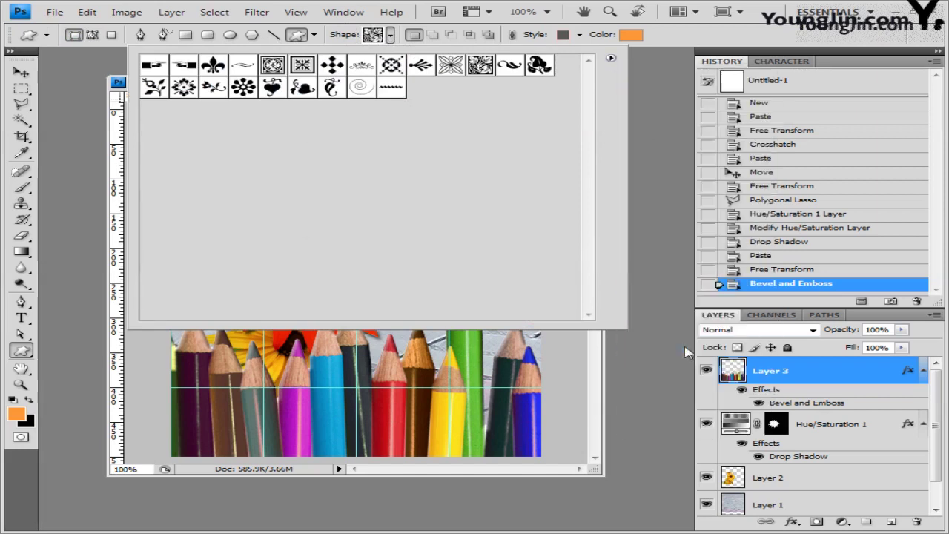
left_click(422, 221)
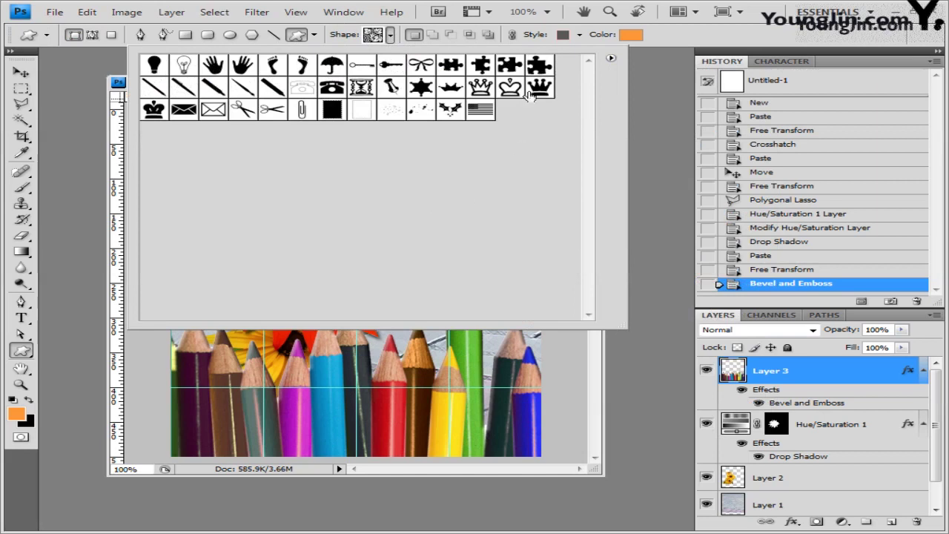
left_click(243, 90)
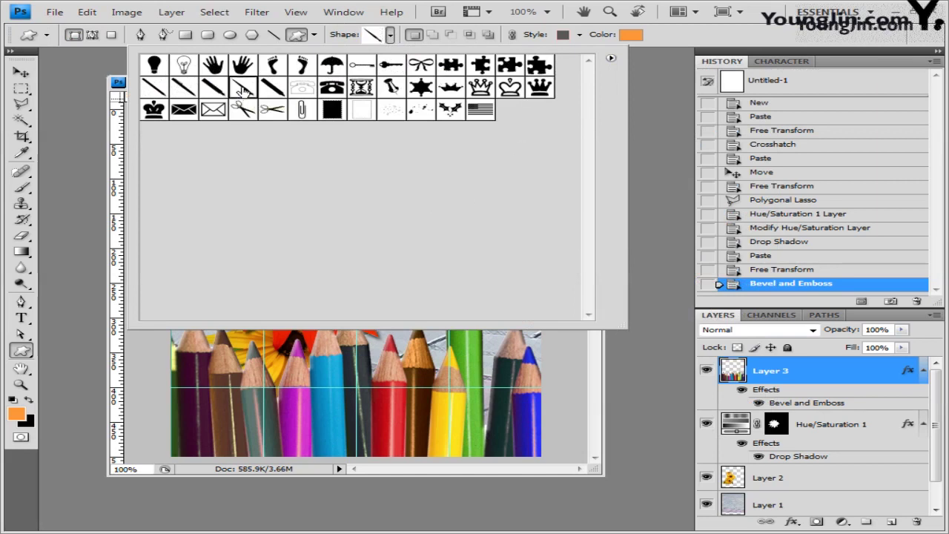
left_click(697, 43)
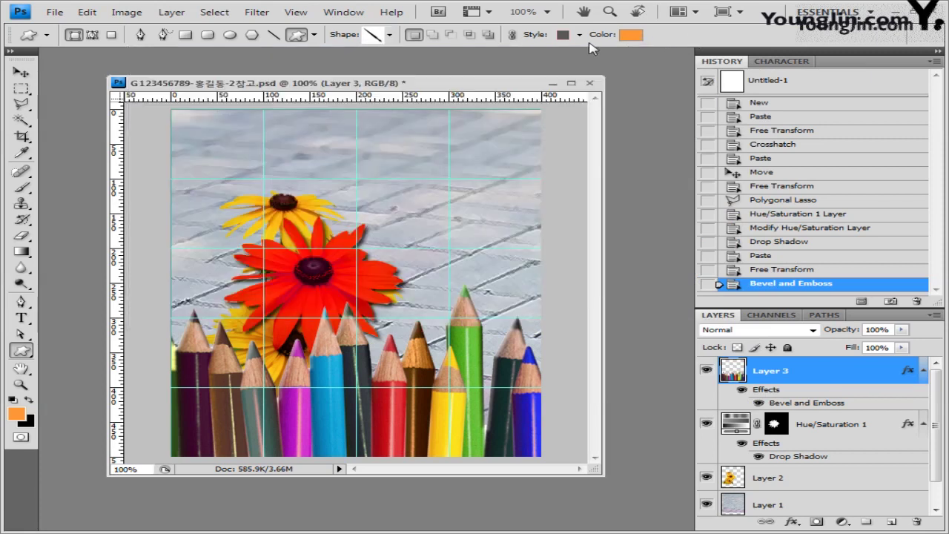
Set the shape style to No Style.
left_click(582, 38)
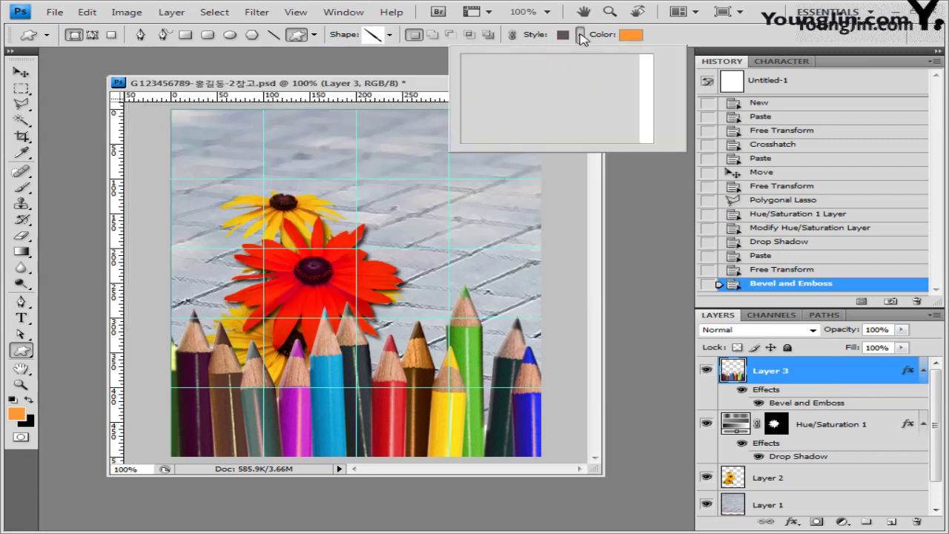
double_click(486, 64)
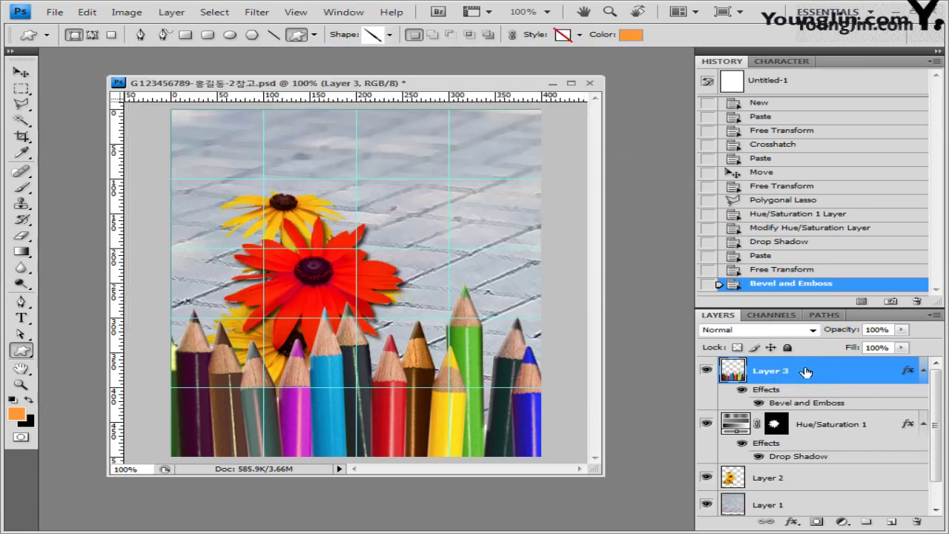
left_click(580, 35)
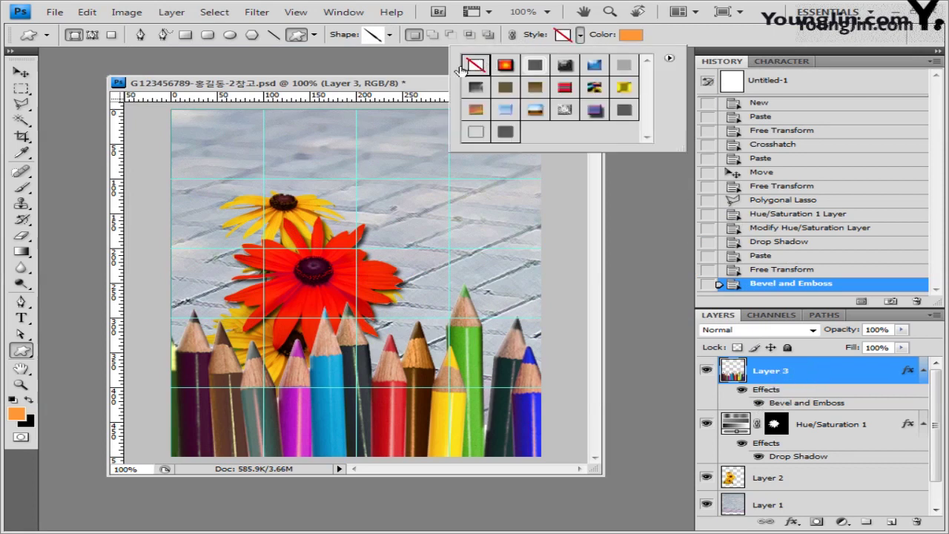
left_click(685, 45)
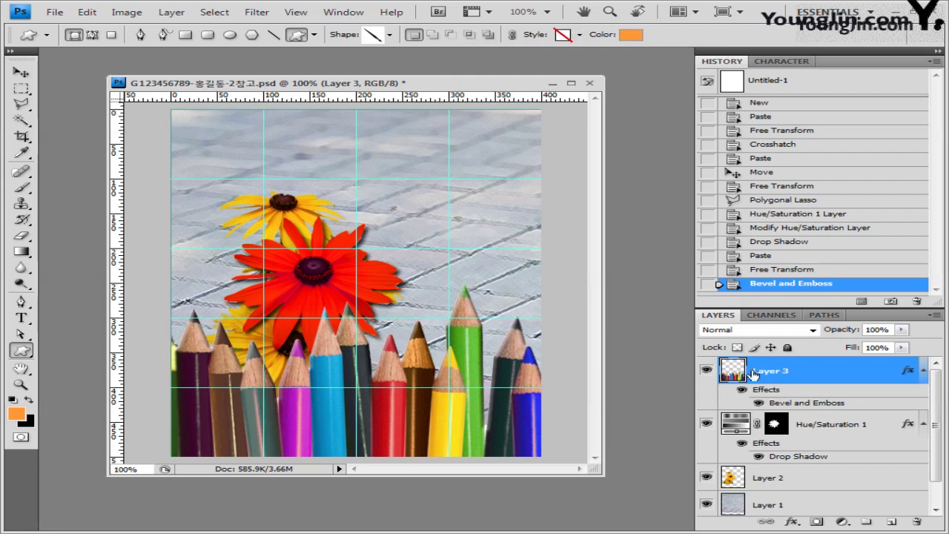
Set the shape colour to ff3300 in the Color Picker.
left_click(632, 34)
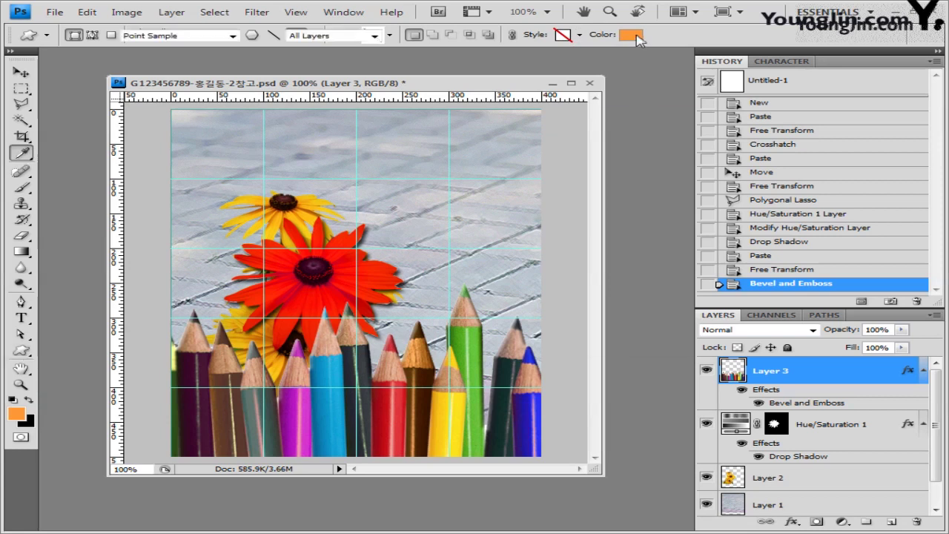
double_click(552, 345)
type("ff3300")
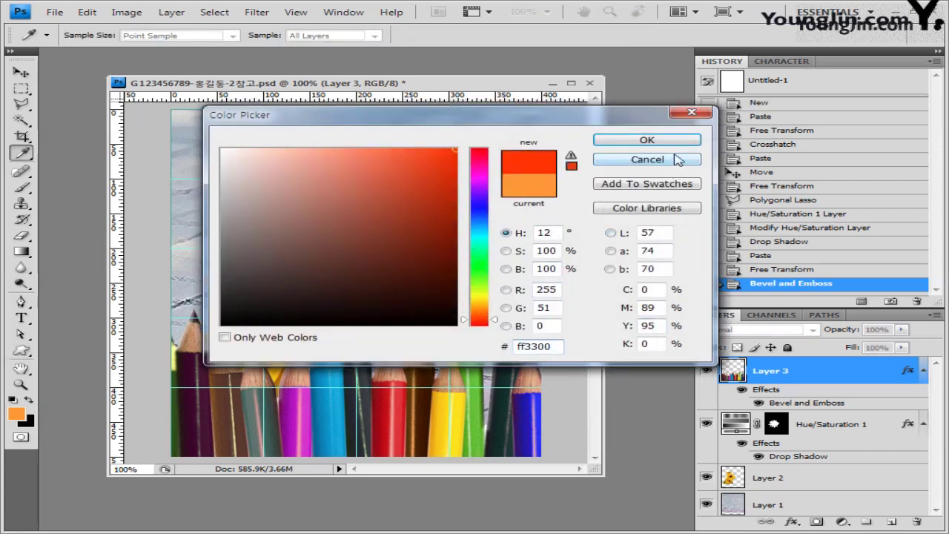
left_click(647, 140)
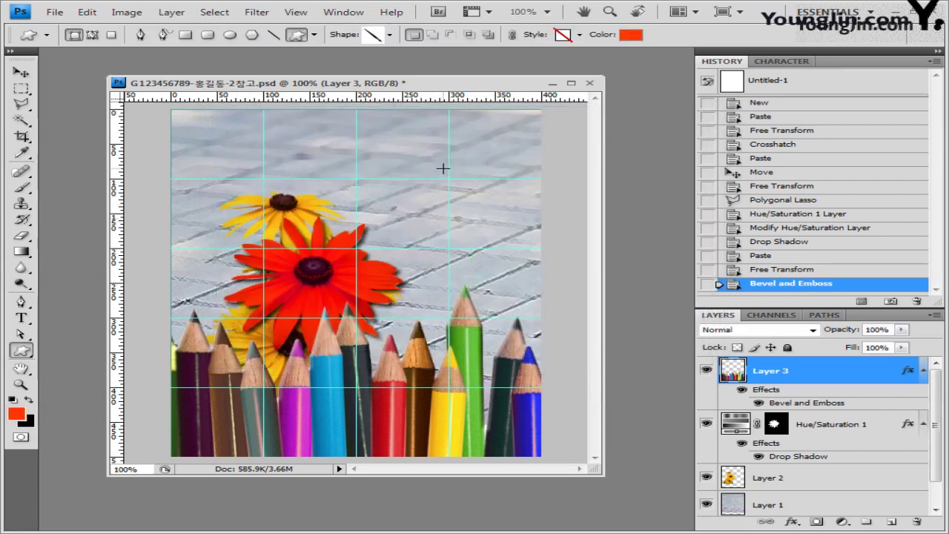
Draw the brush-stroke shape above the flowers, flip it horizontally and shift it down-right.
left_click_drag(443, 157, 329, 250)
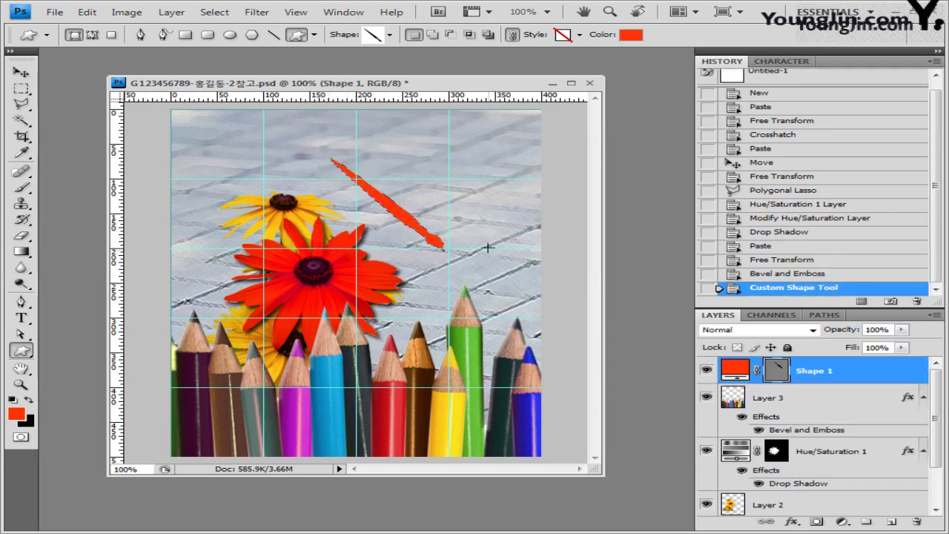
key("ctrl+t")
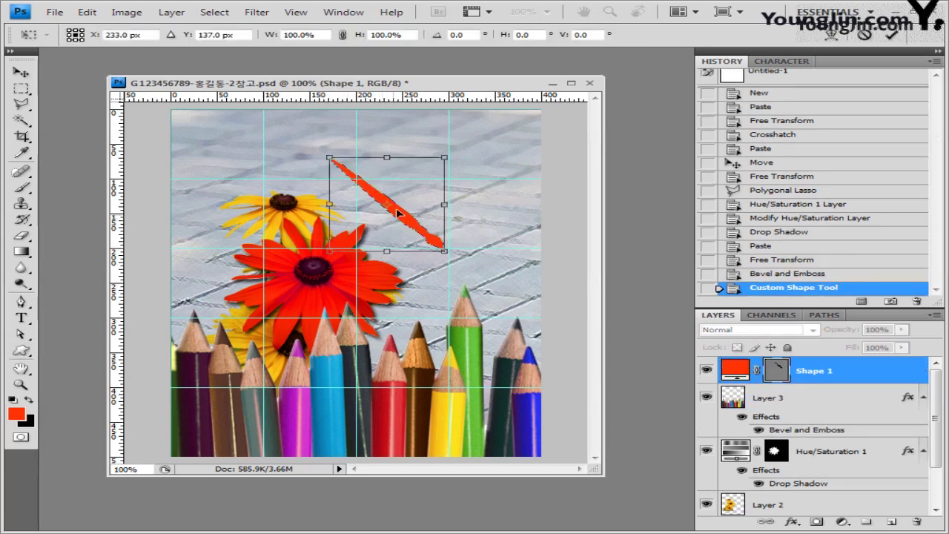
right_click(395, 191)
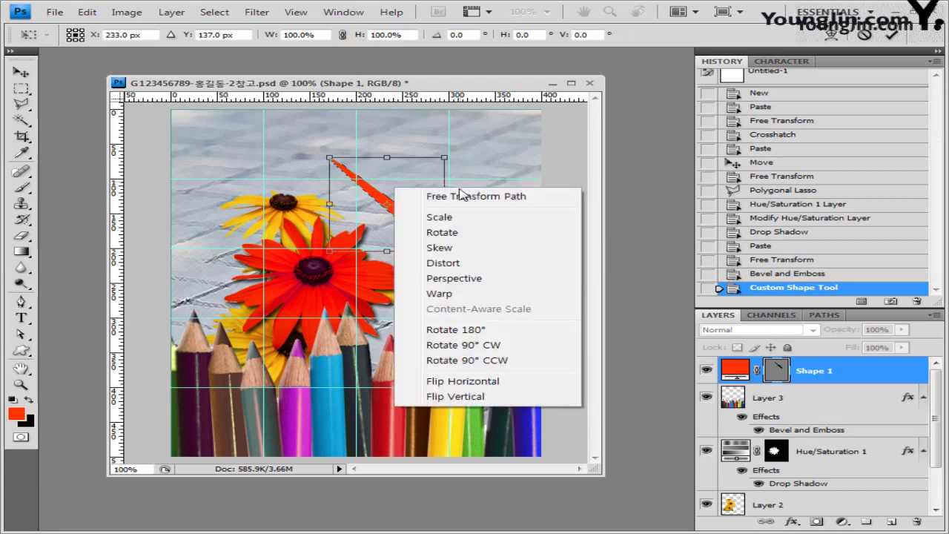
left_click(514, 382)
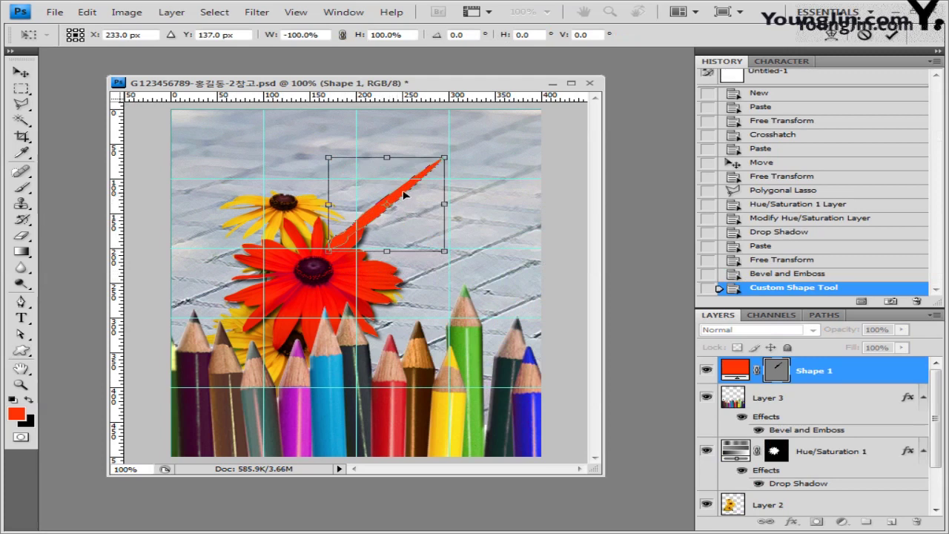
left_click_drag(414, 189, 424, 193)
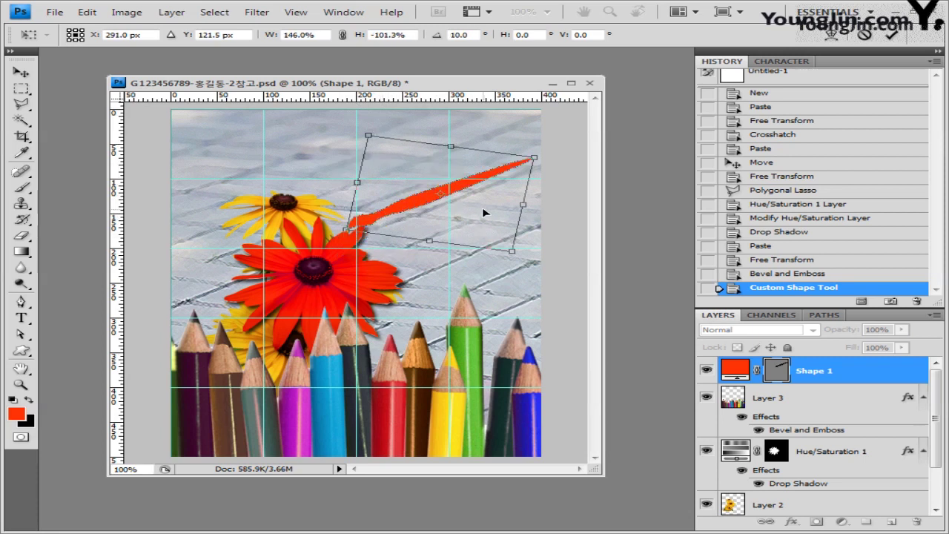
key("Return")
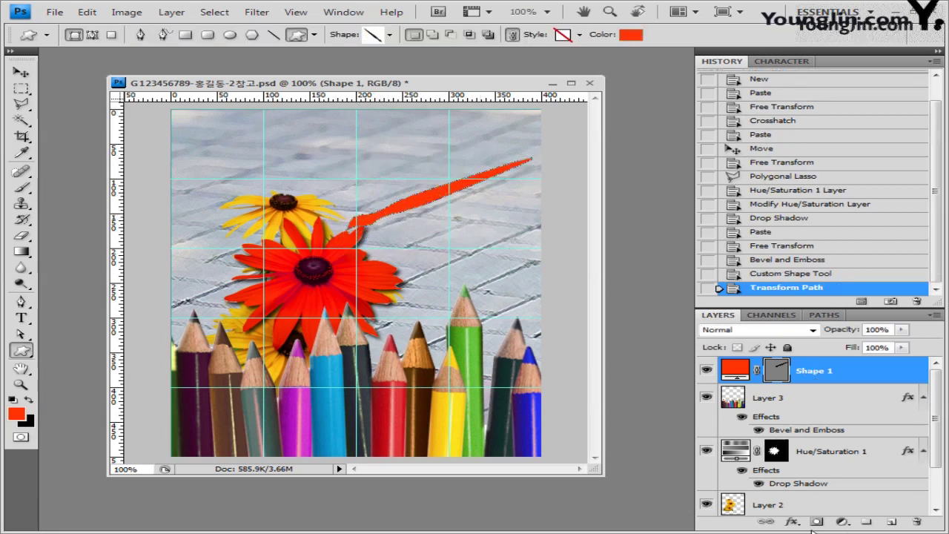
Add a default Inner Shadow (Multiply, 75%, 120°, 5 px) to the Shape 1 stroke.
left_click(795, 523)
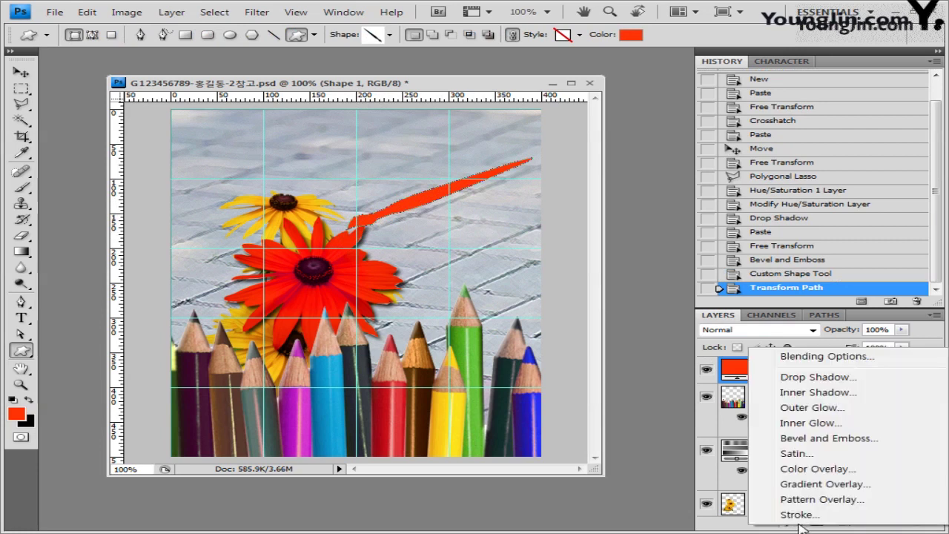
left_click(818, 393)
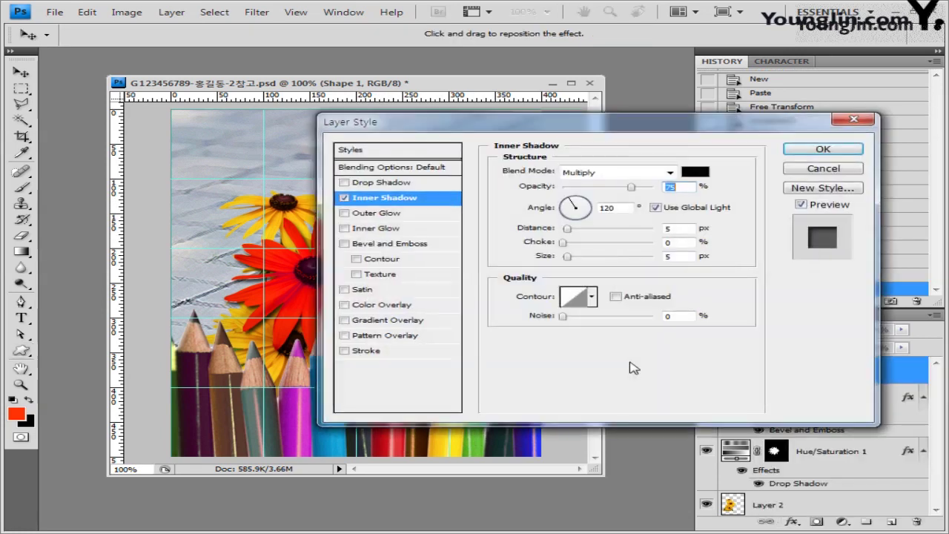
left_click_drag(453, 124, 526, 325)
left_click_drag(644, 320, 566, 202)
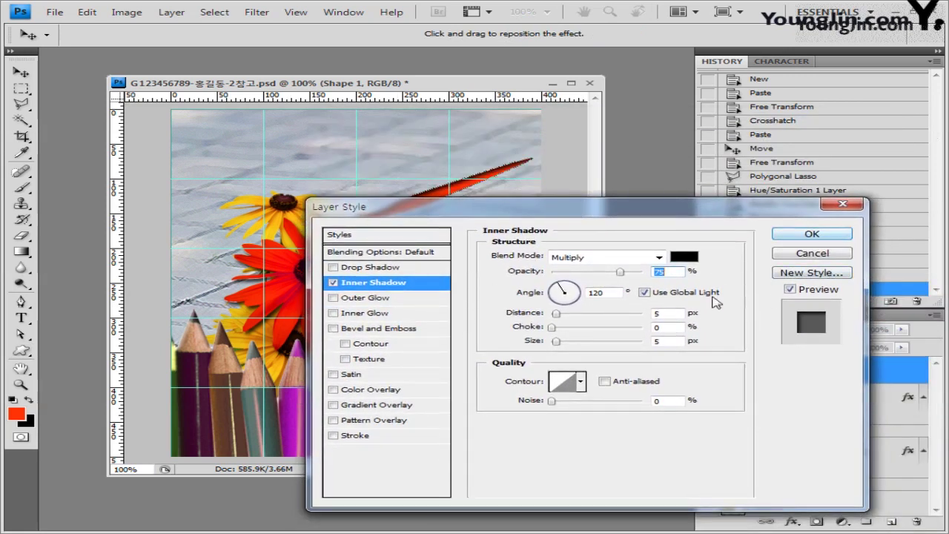
left_click(812, 235)
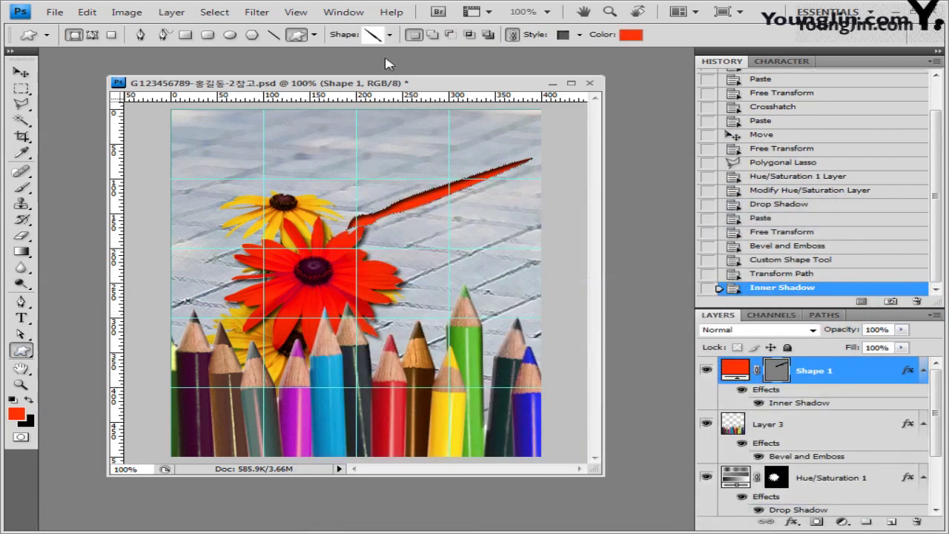
left_click(389, 35)
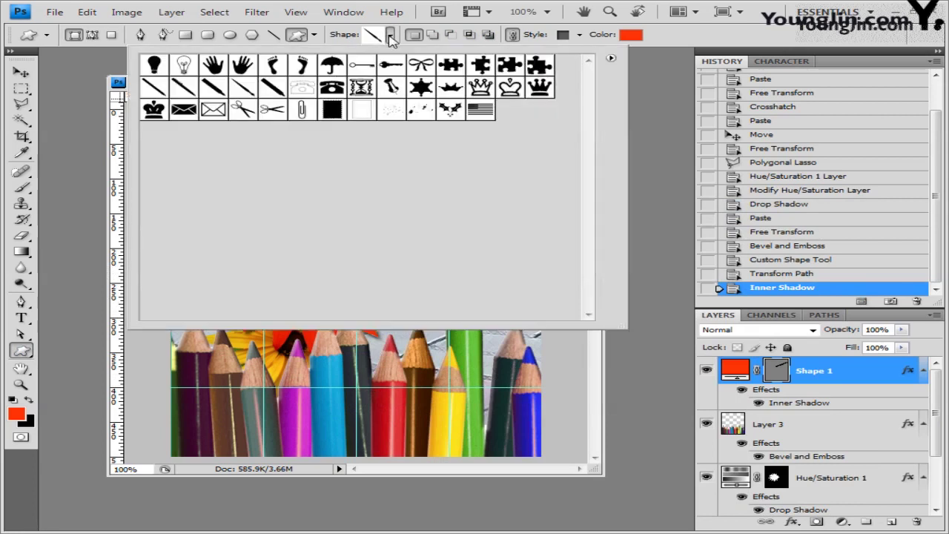
Draw the paint splatter shape from the top-left with no layer style.
left_click(420, 111)
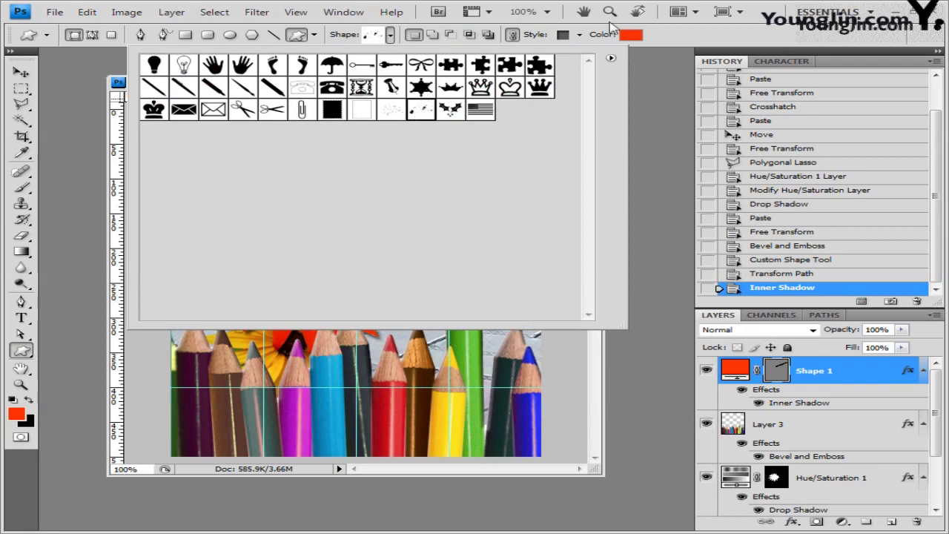
left_click(669, 47)
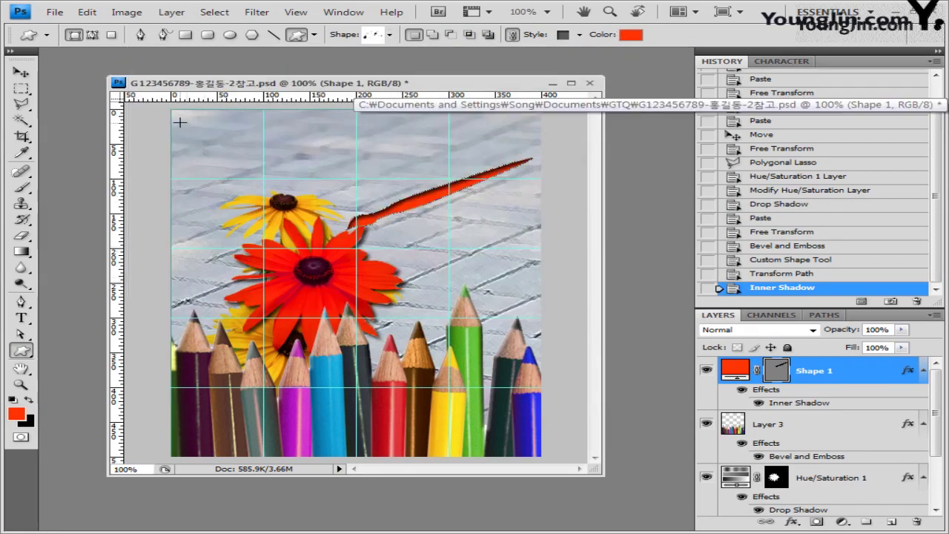
left_click_drag(180, 122, 322, 168)
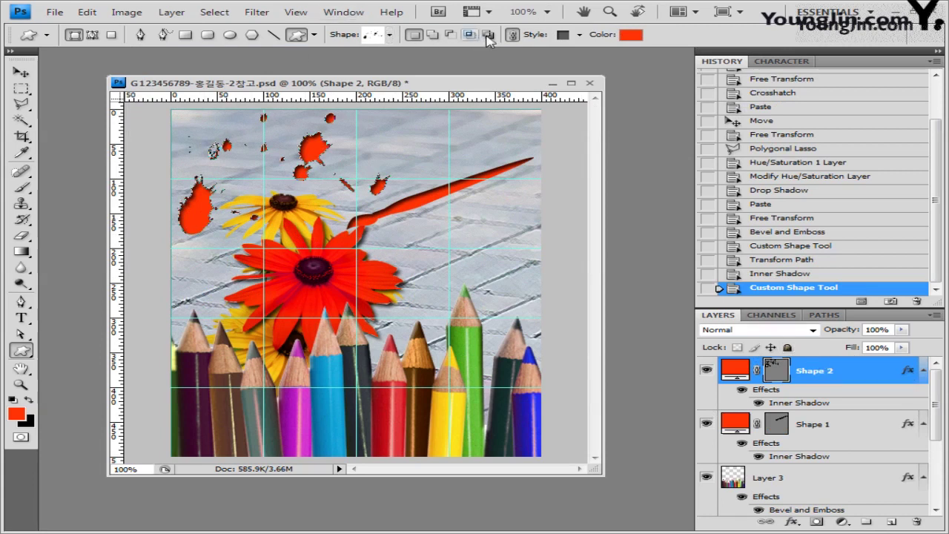
left_click(579, 34)
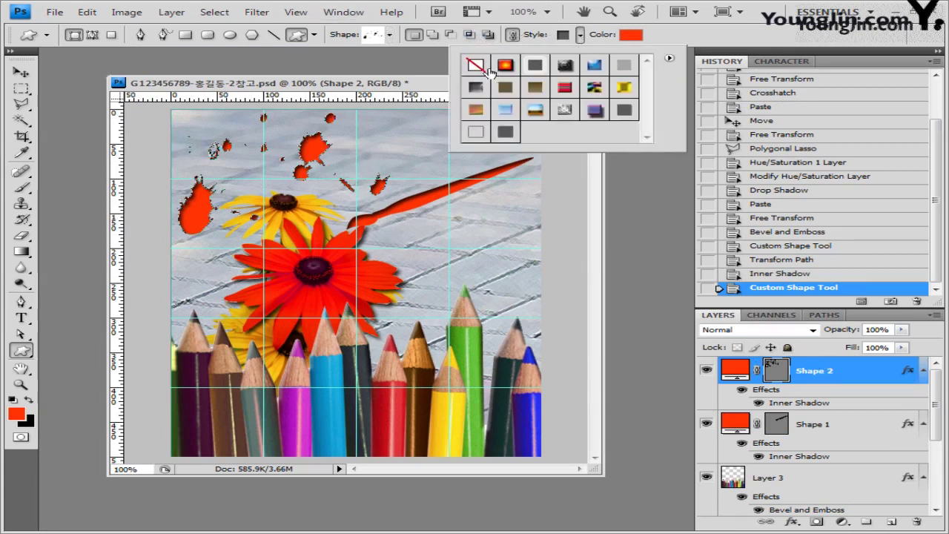
left_click(477, 67)
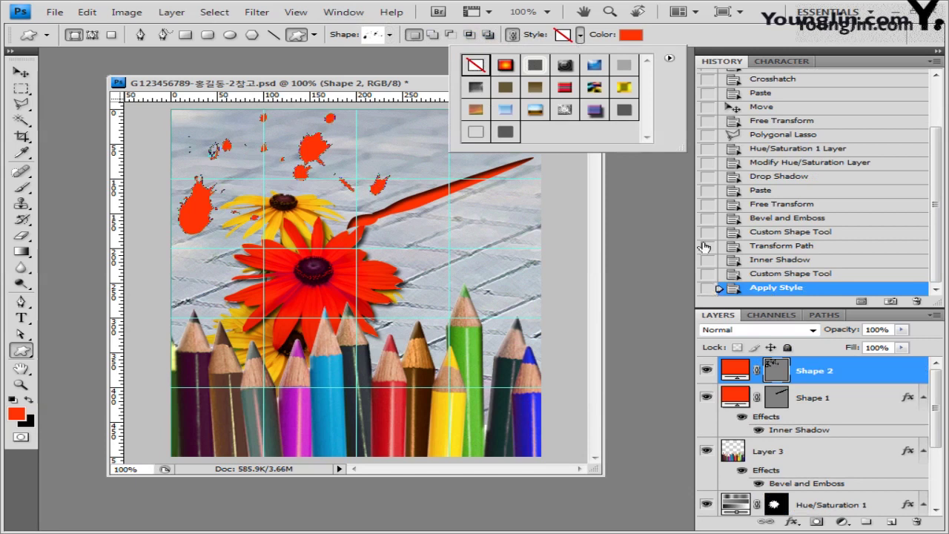
Recolour the splatters to ff9966 and set the layer opacity to 70%.
left_click(631, 35)
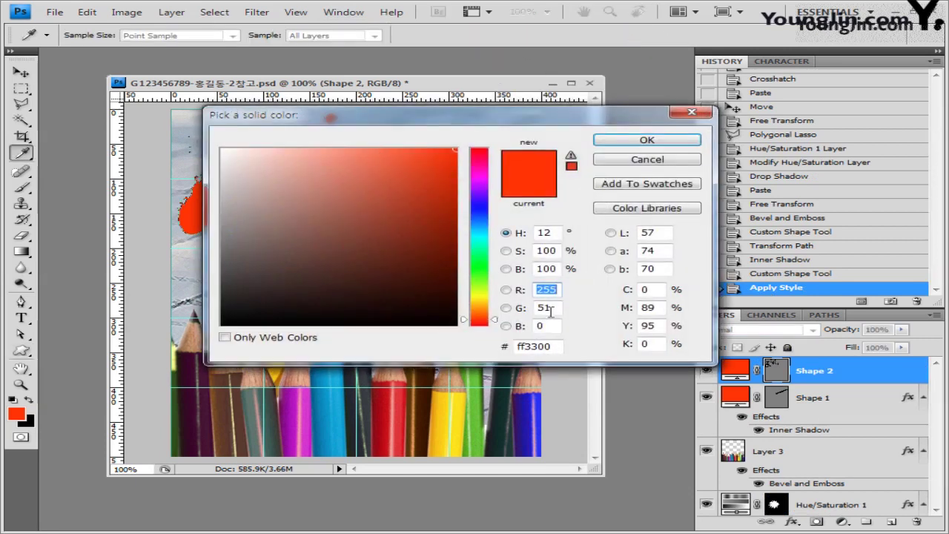
left_click_drag(558, 346, 486, 346)
type("ff9966")
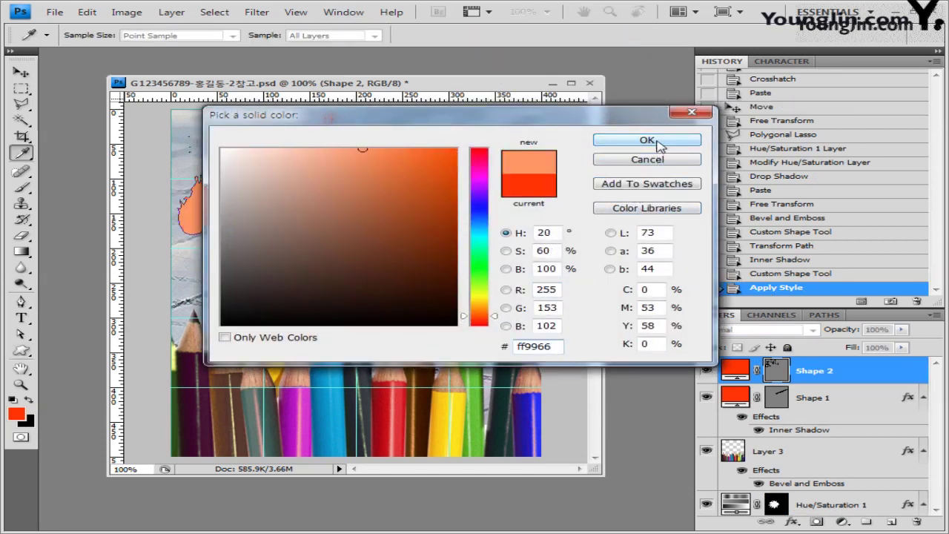
left_click(648, 140)
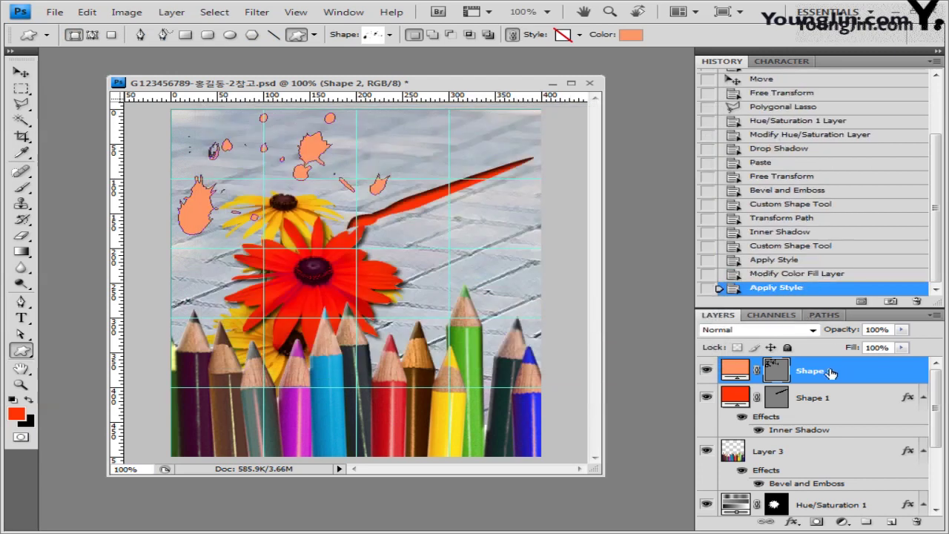
left_click(902, 329)
double_click(881, 330)
type("70")
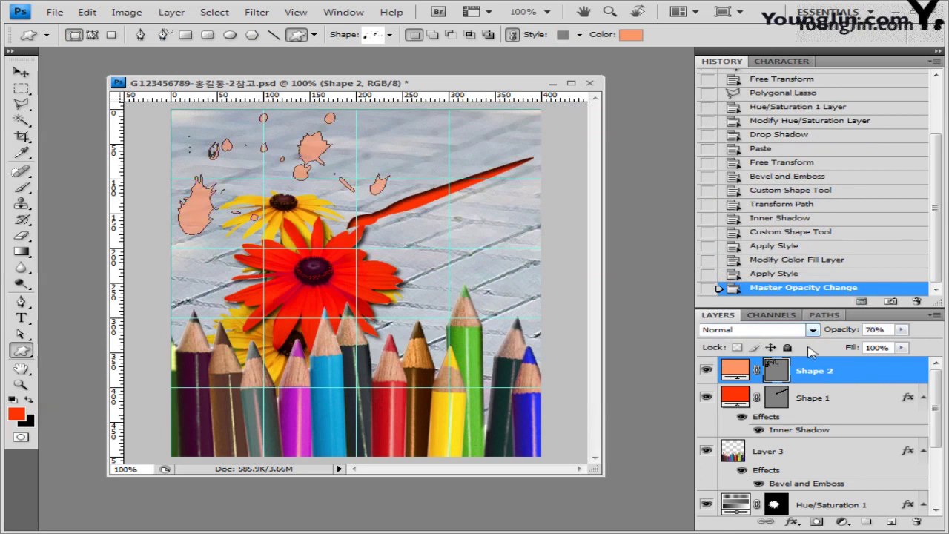
Move the Shape 2 splatters about 25 px left and stretch them wider and flatter.
key("ctrl+t")
left_click_drag(388, 221, 369, 224)
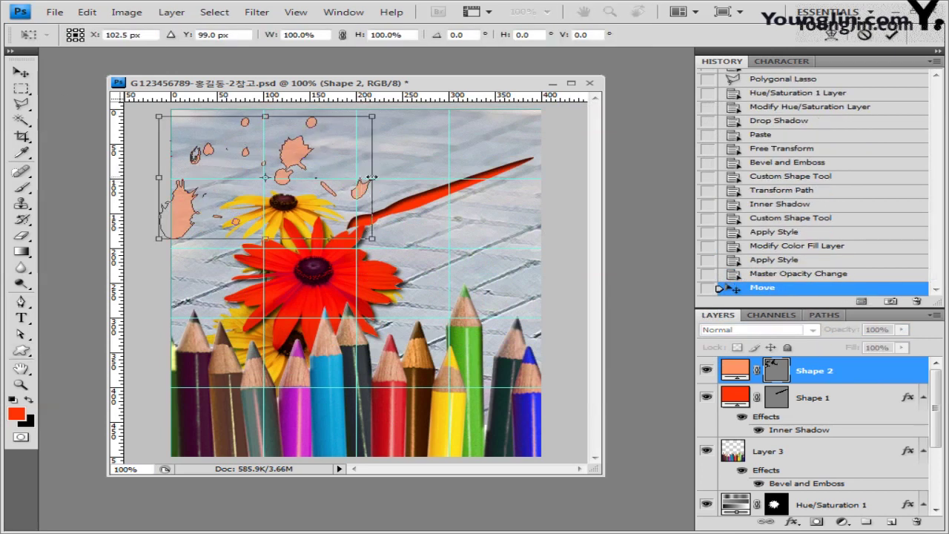
left_click_drag(372, 177, 415, 220)
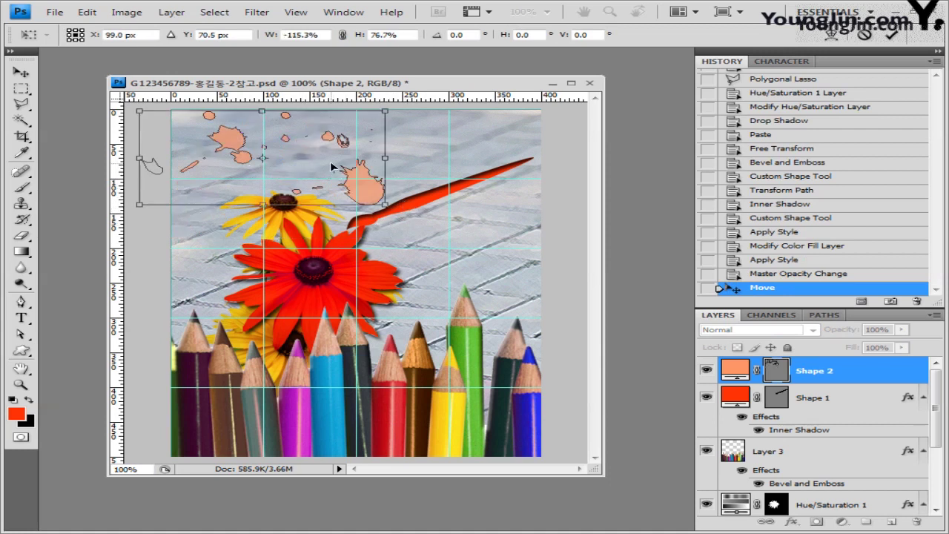
key("Return")
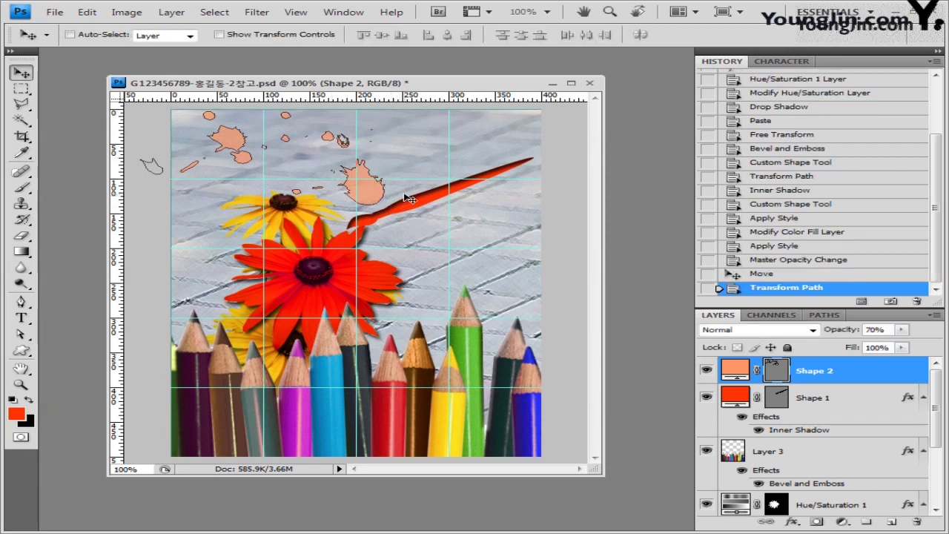
Set up the Type tool with the 궁서 font, 48 pt size and colour 990099.
left_click(21, 318)
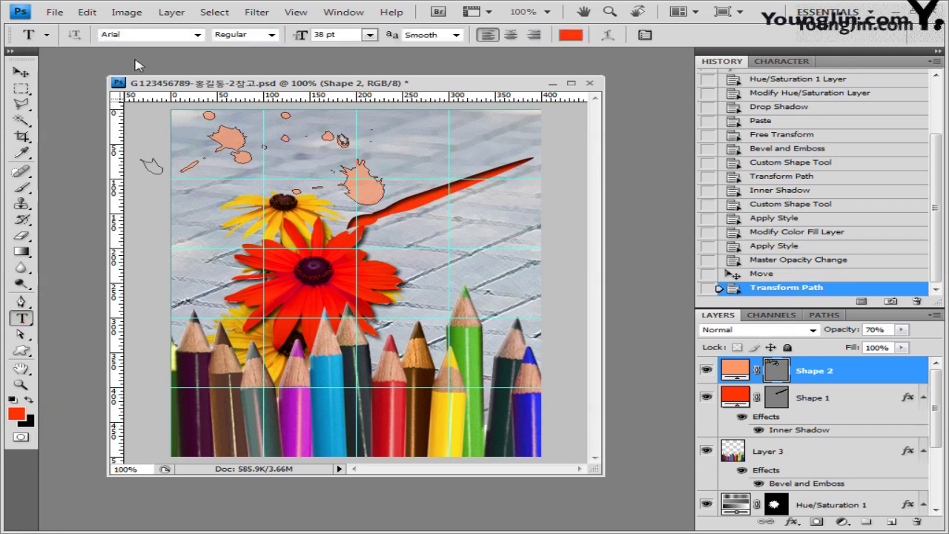
left_click(127, 34)
left_click(198, 34)
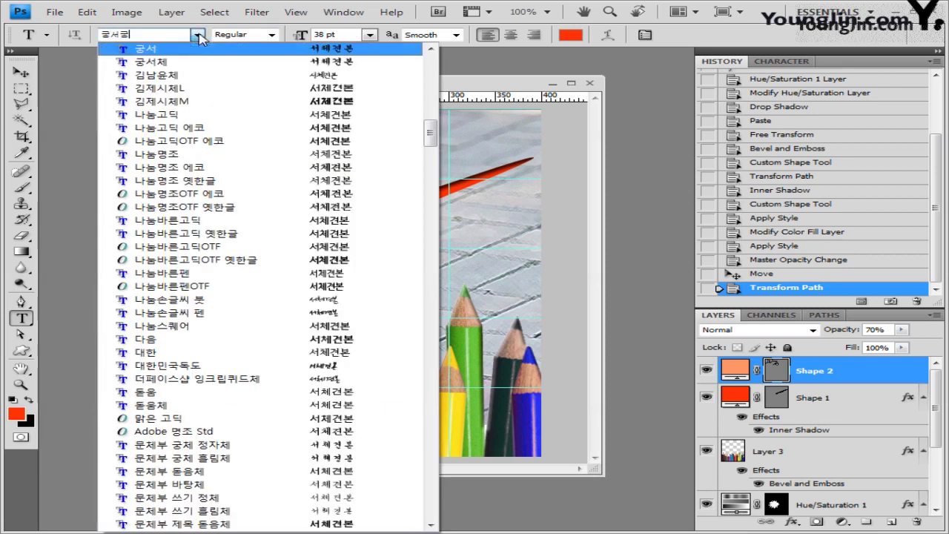
left_click(162, 50)
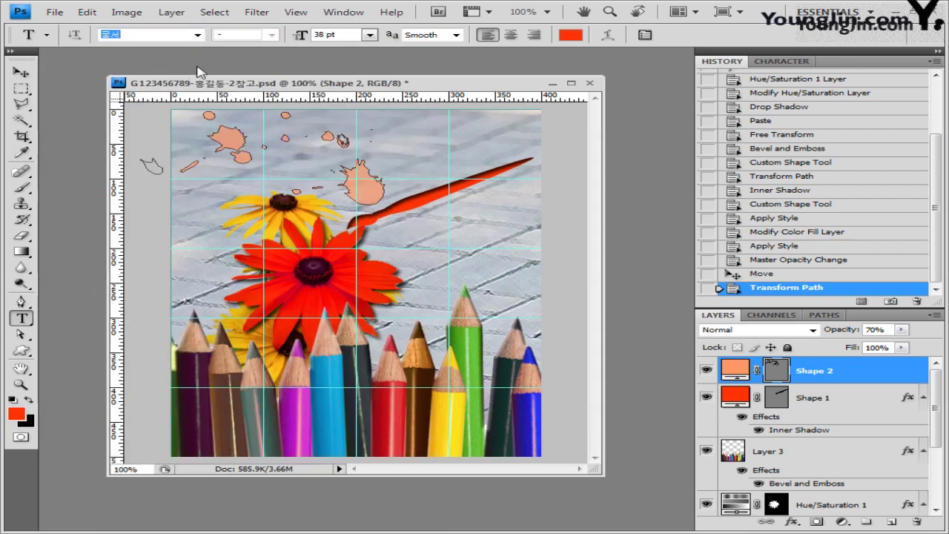
double_click(318, 35)
type("48")
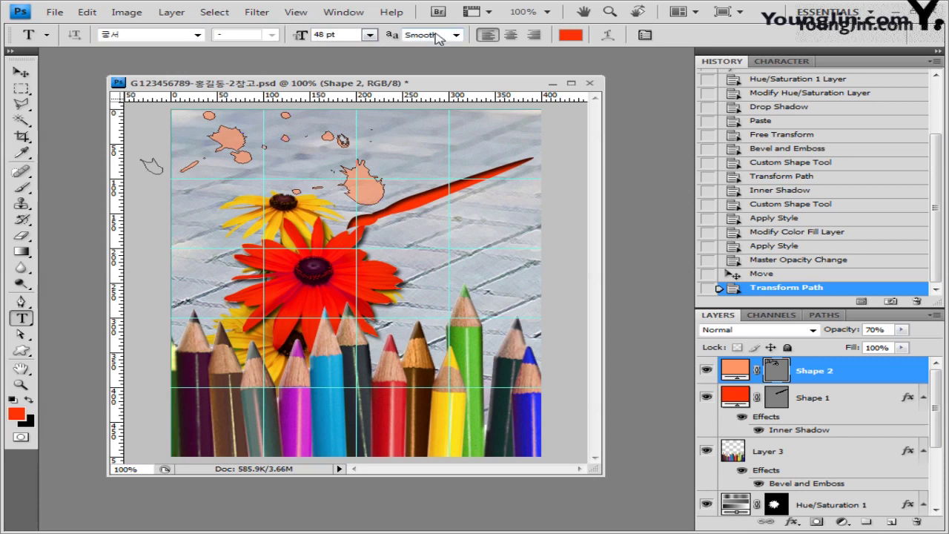
left_click(574, 39)
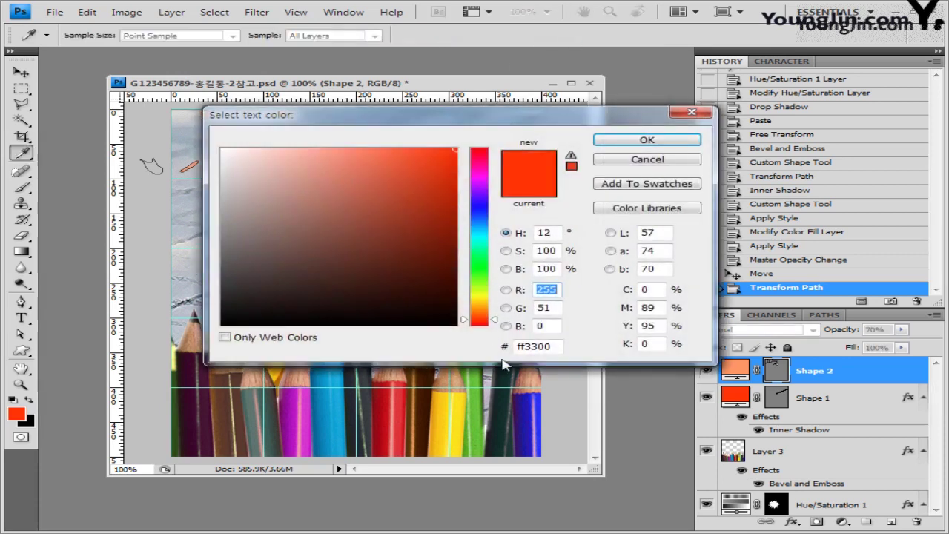
left_click(556, 346)
type("990099")
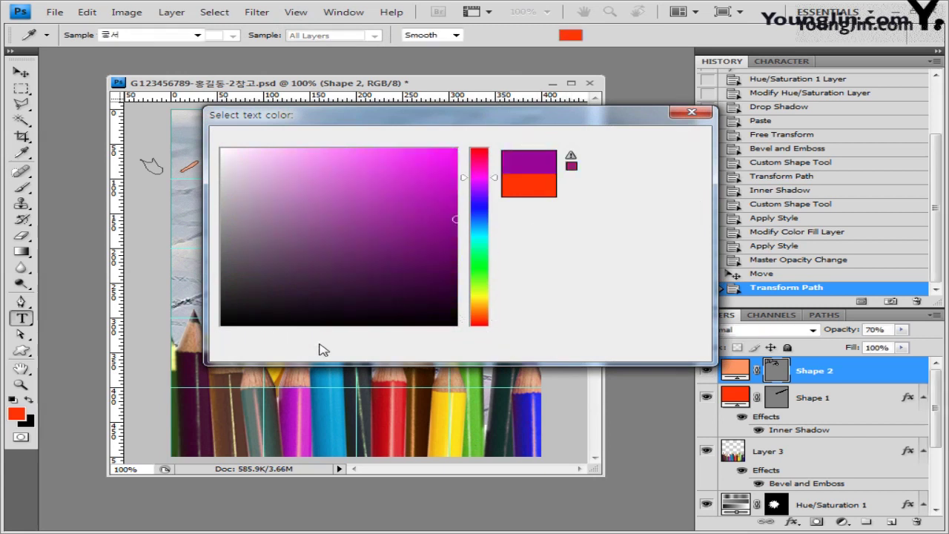
key("Return")
Paste the title '색으로 물들이다', right-align it, and move it to the top right.
left_click(401, 142)
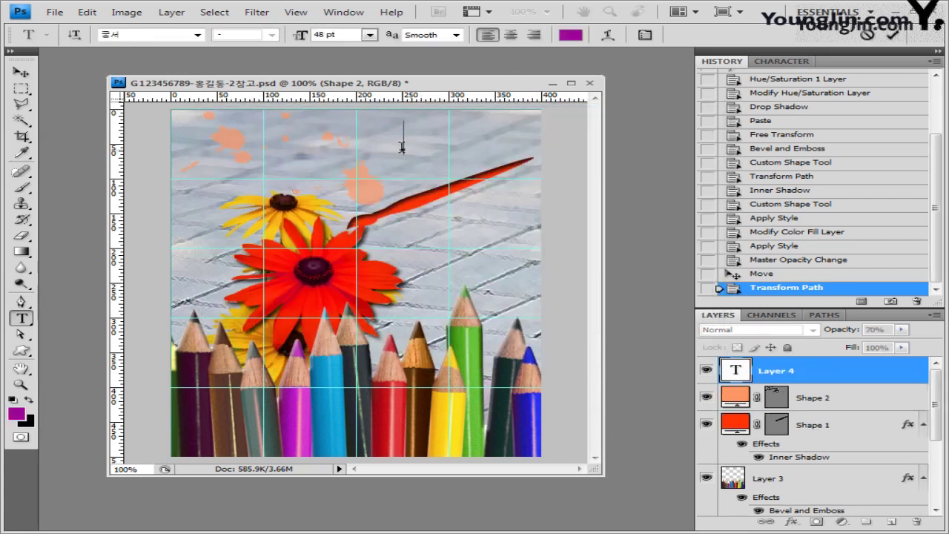
type("색으로 물들이")
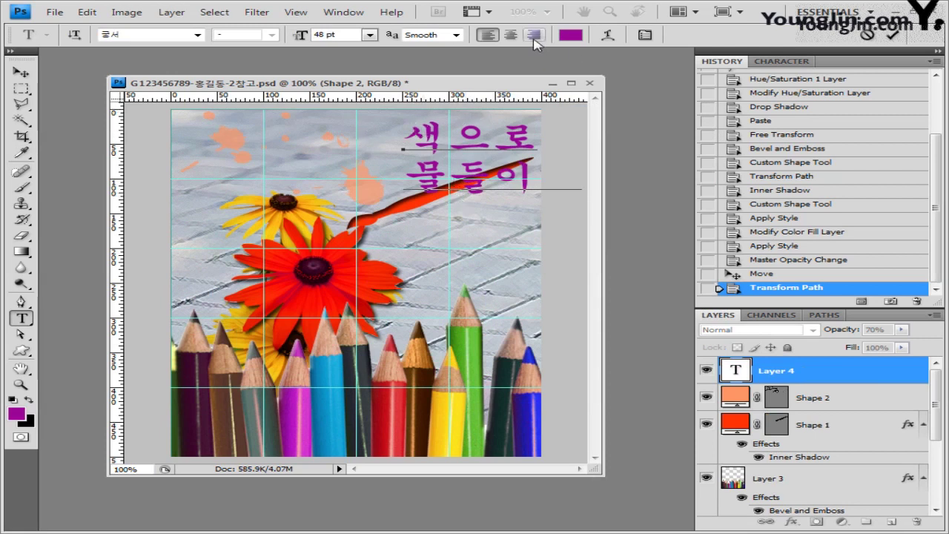
key("ctrl+a")
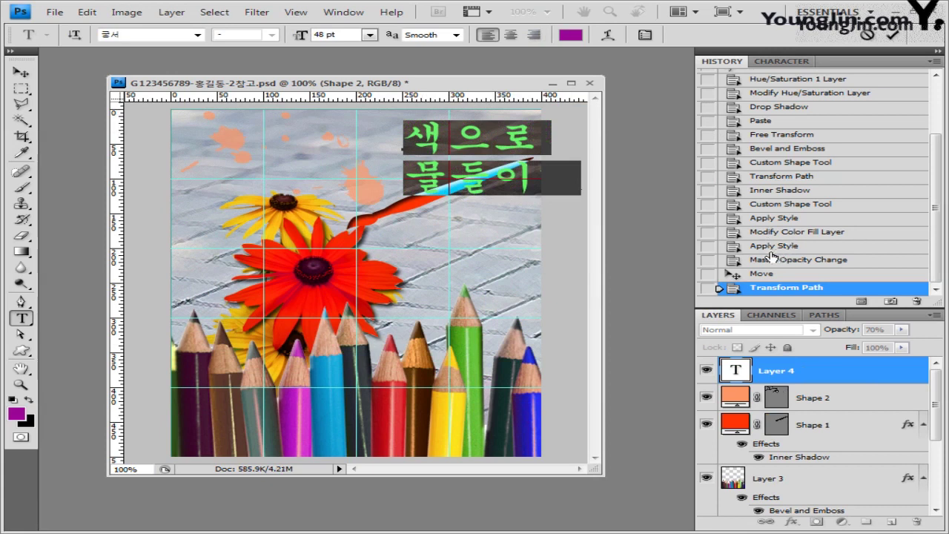
left_click(534, 35)
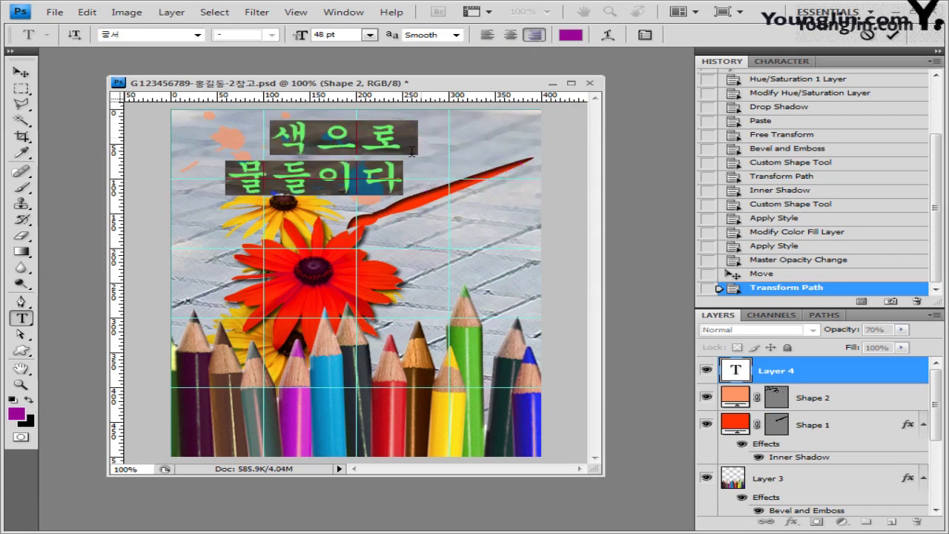
left_click(21, 72)
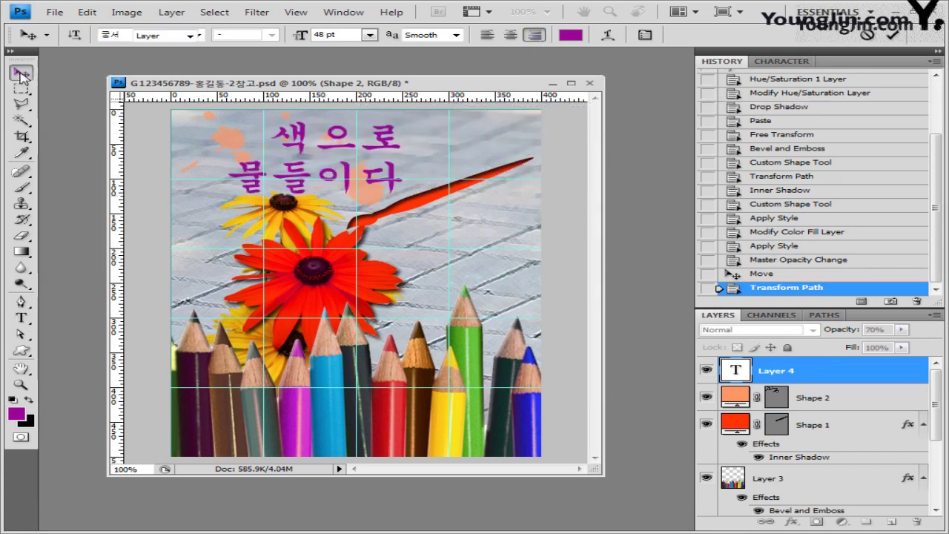
left_click_drag(392, 181, 510, 180)
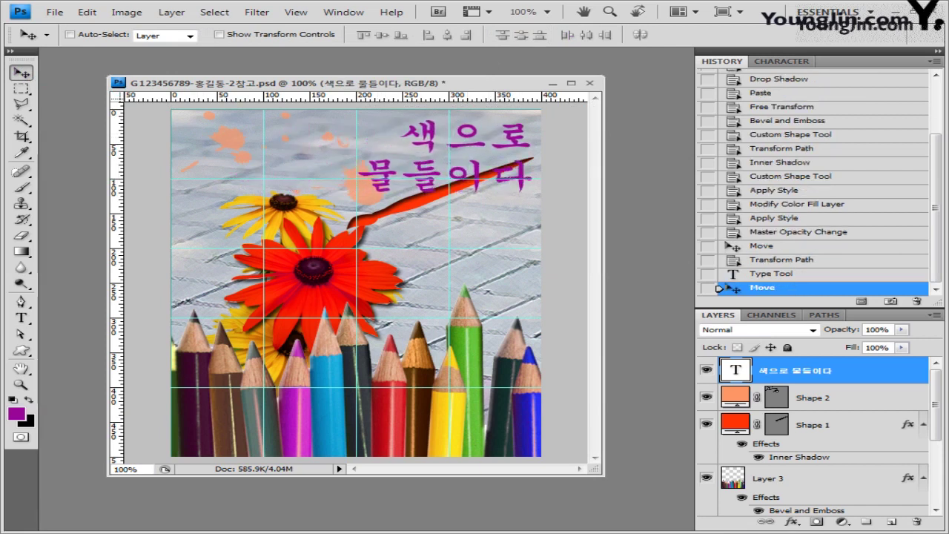
Apply a Flag warp to the title with Bend -10 and Horizontal Distortion +20.
left_click(21, 318)
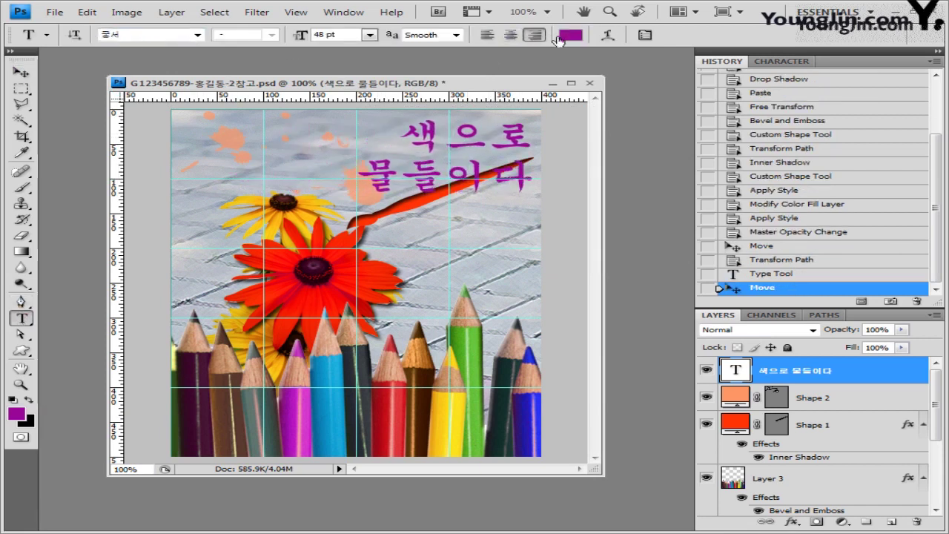
left_click(608, 35)
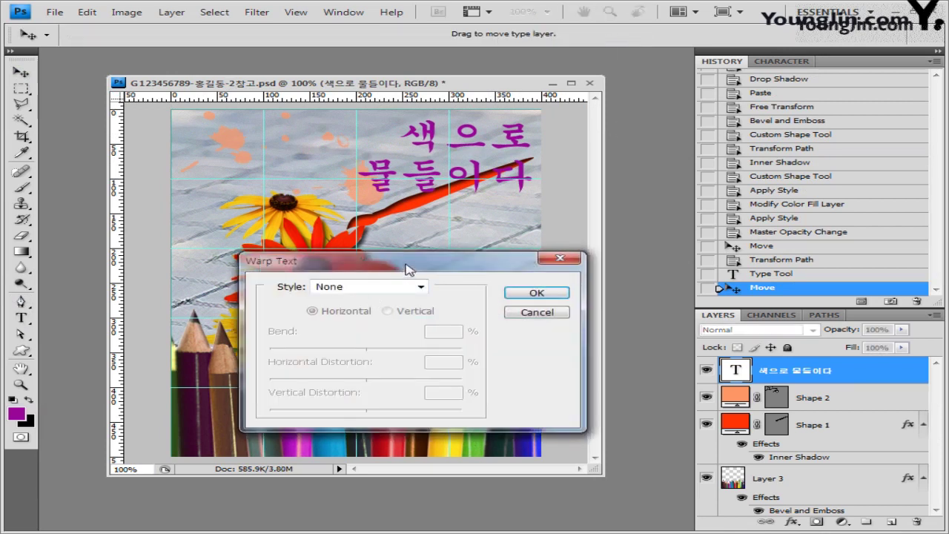
left_click(409, 265)
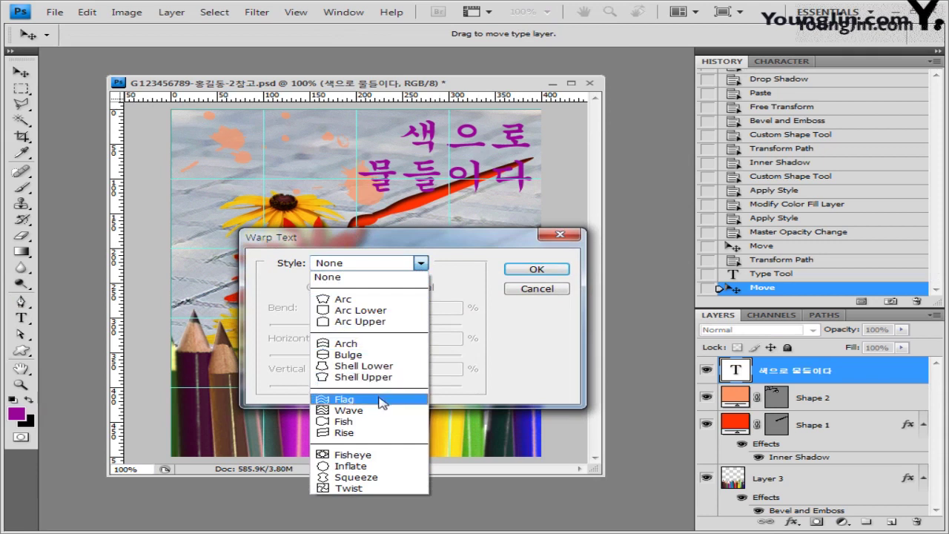
left_click(386, 401)
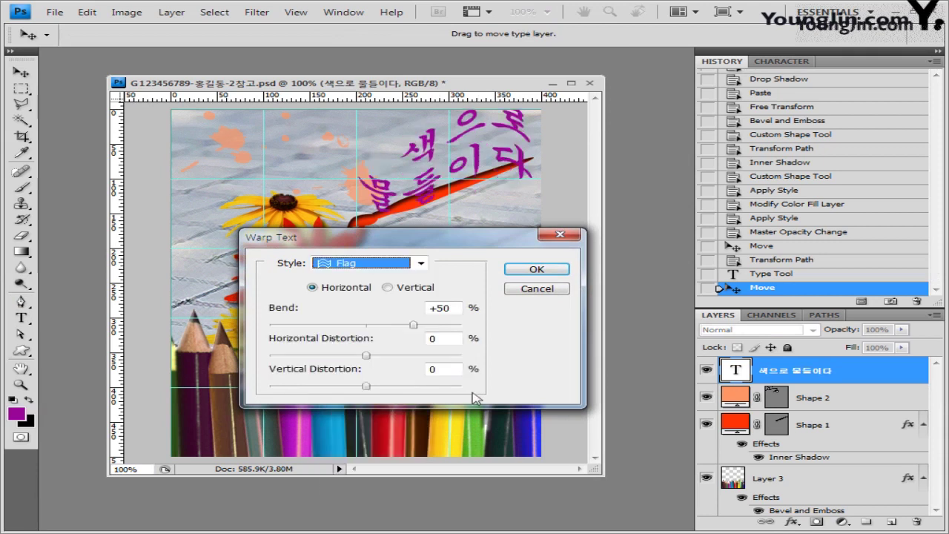
left_click_drag(413, 325, 382, 324)
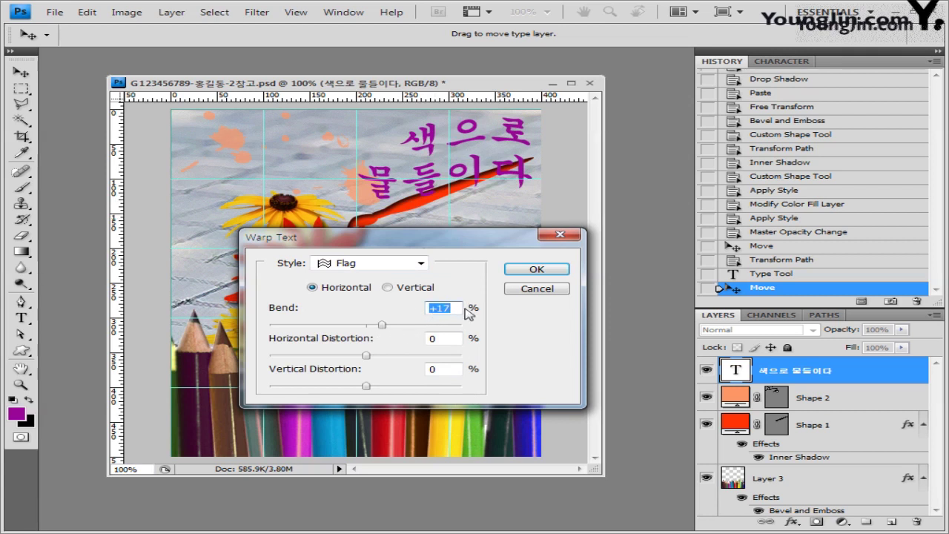
type("-10")
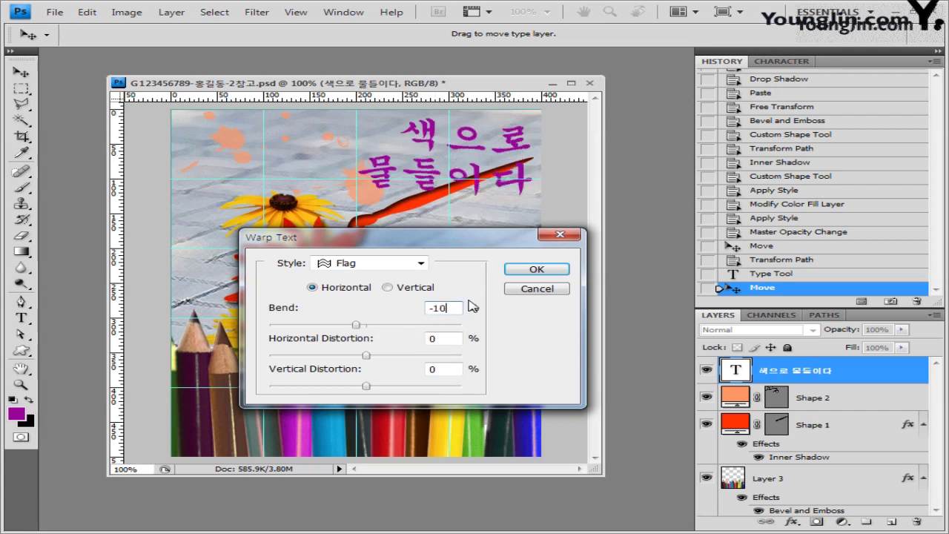
left_click(451, 339)
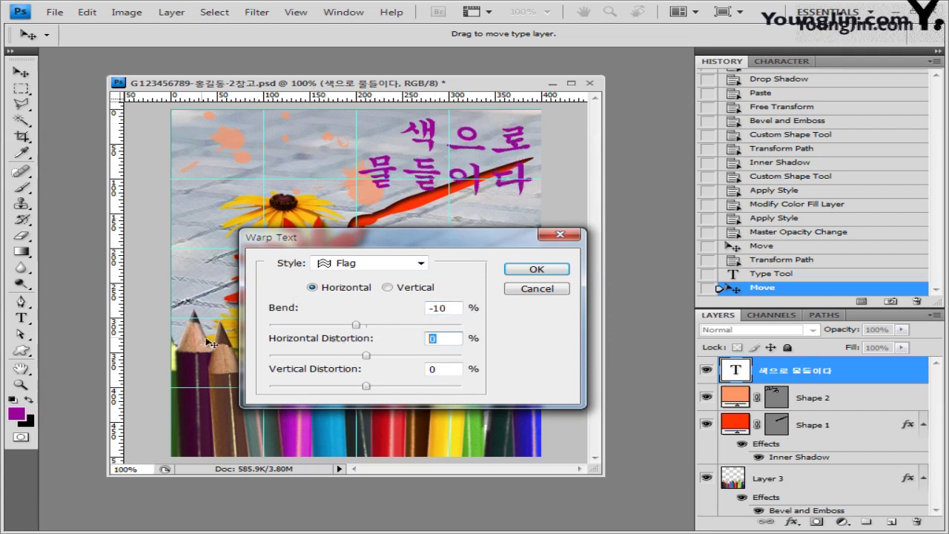
type("20")
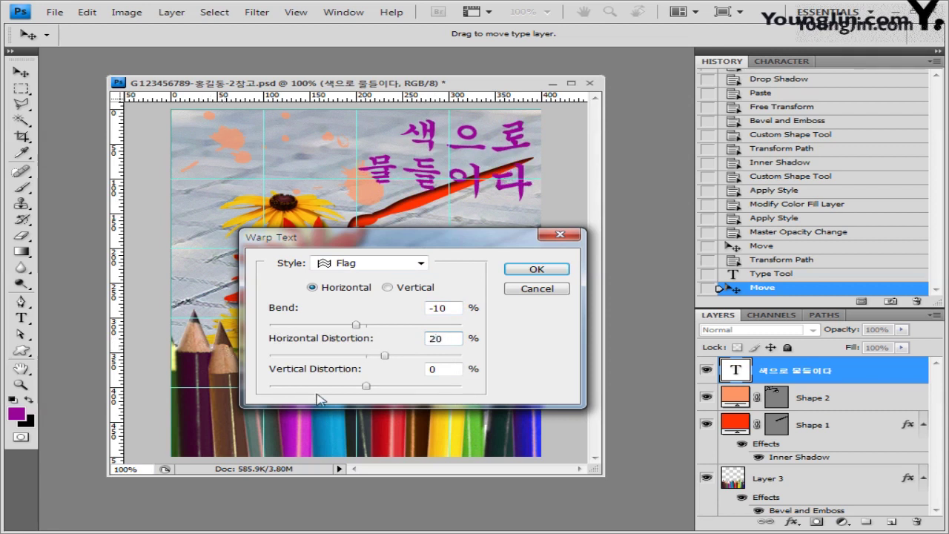
key("Up")
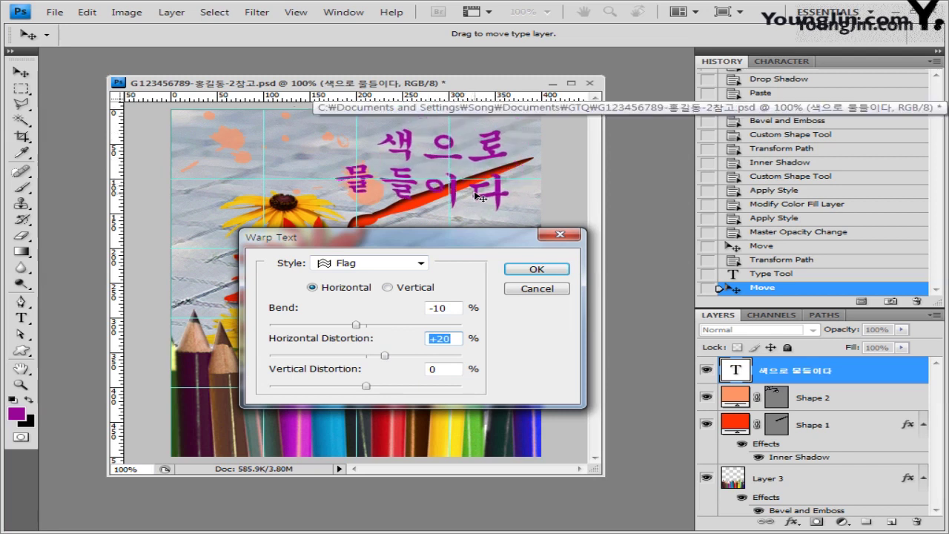
left_click_drag(473, 191, 459, 194)
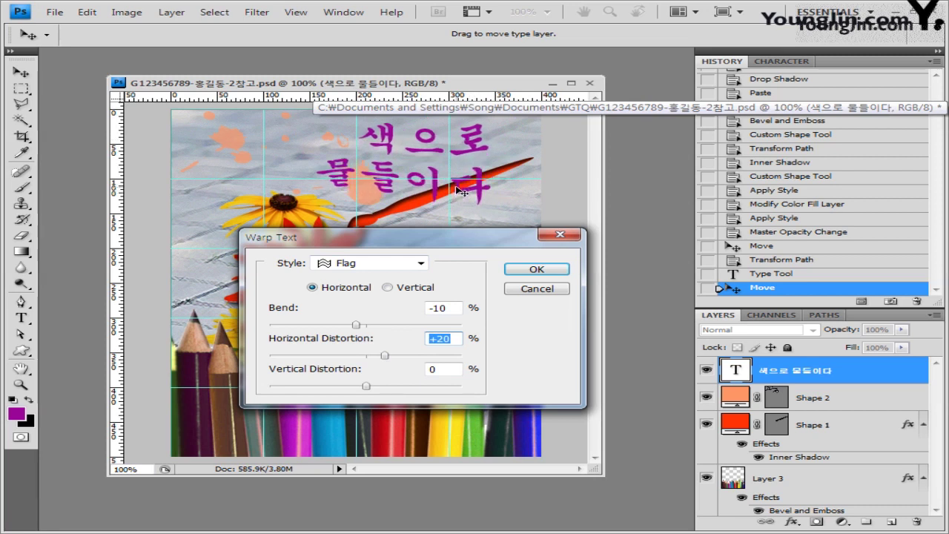
left_click(537, 269)
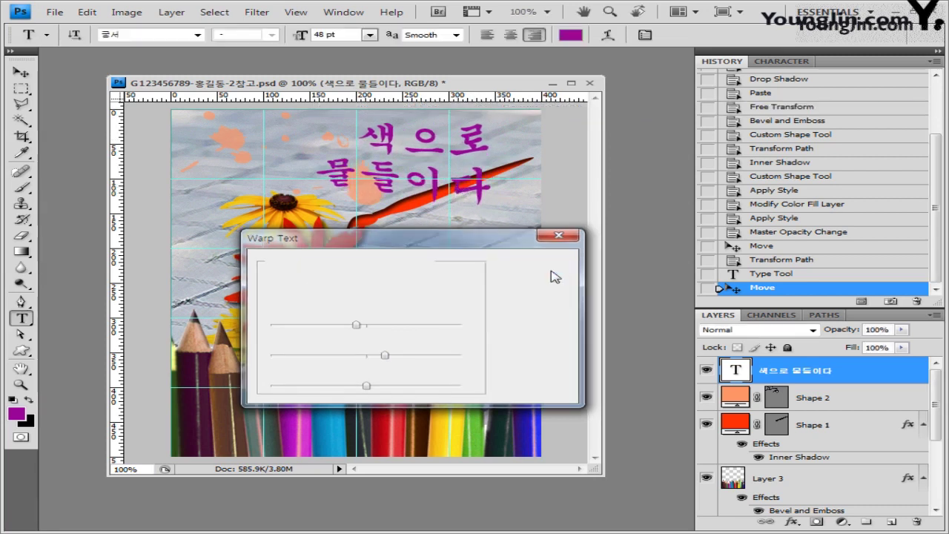
Nudge the warped title a few pixels left and up with the Move tool.
left_click(21, 72)
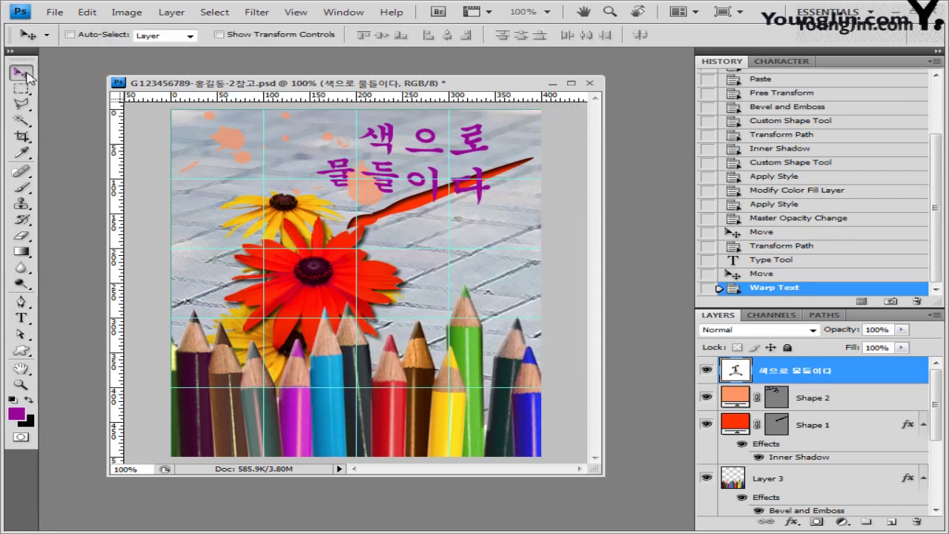
left_click_drag(436, 187, 432, 183)
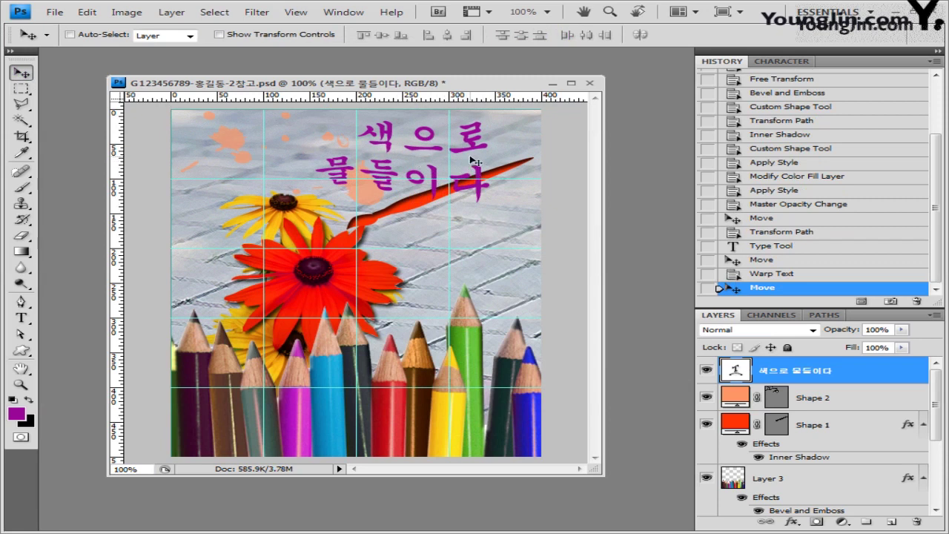
key("ctrl+t")
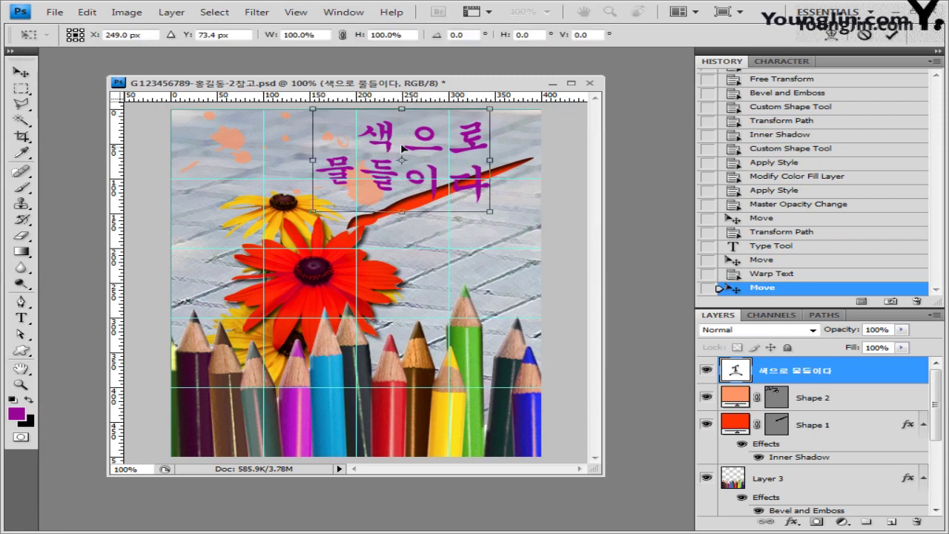
key("Escape")
key("t")
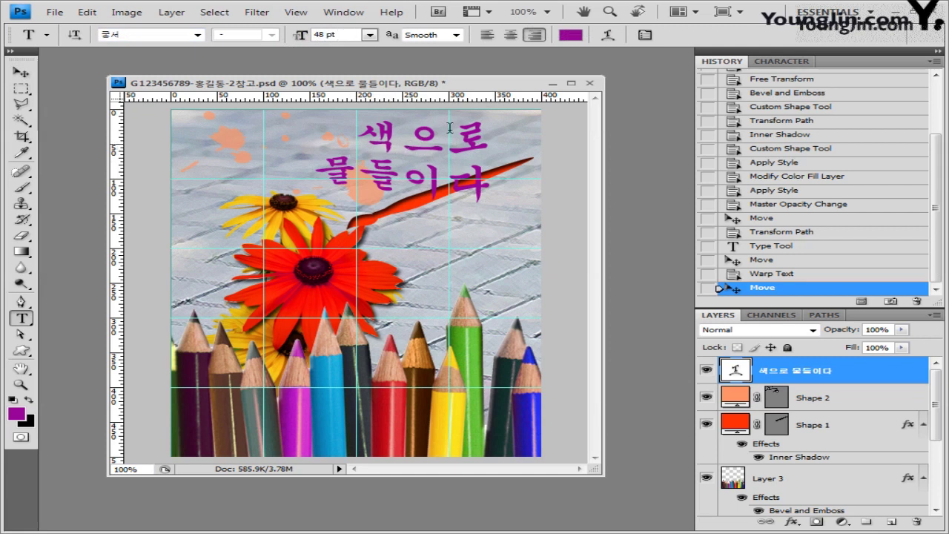
key("v")
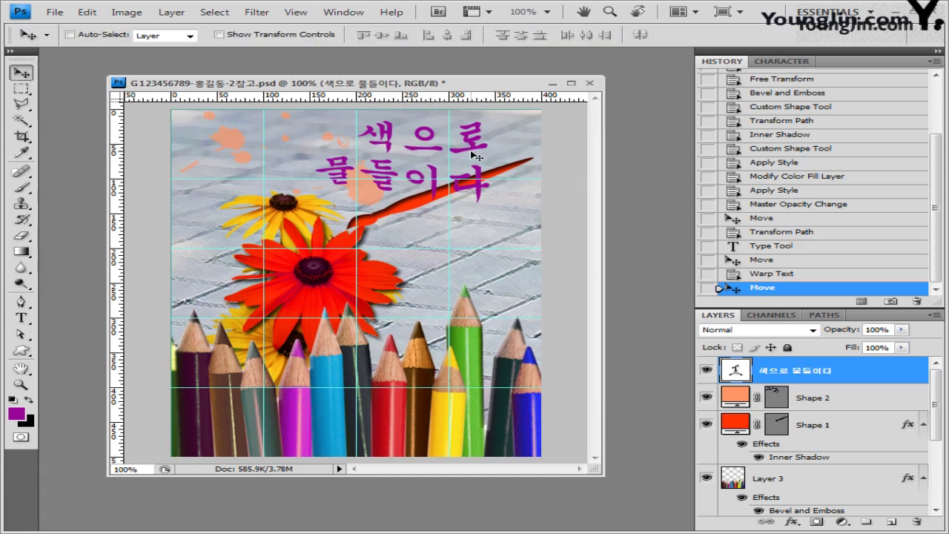
Add a Stroke effect to the title with a gradient fill starting from the Black, White preset.
left_click(792, 522)
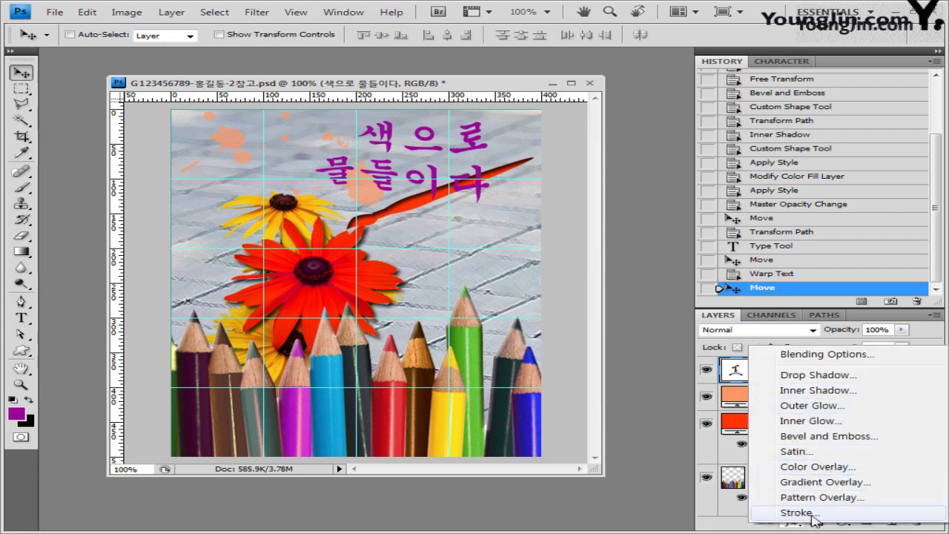
key("Escape")
key("h")
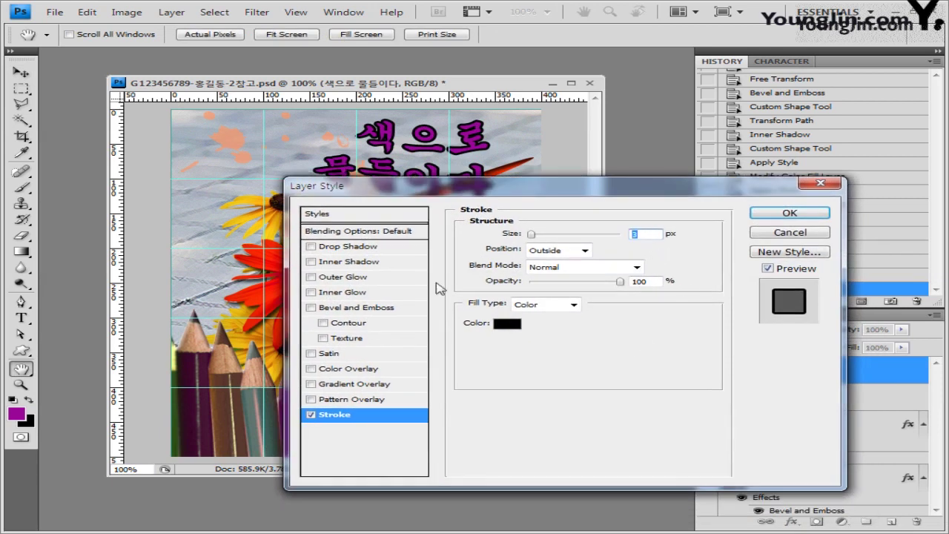
left_click(573, 305)
left_click(552, 333)
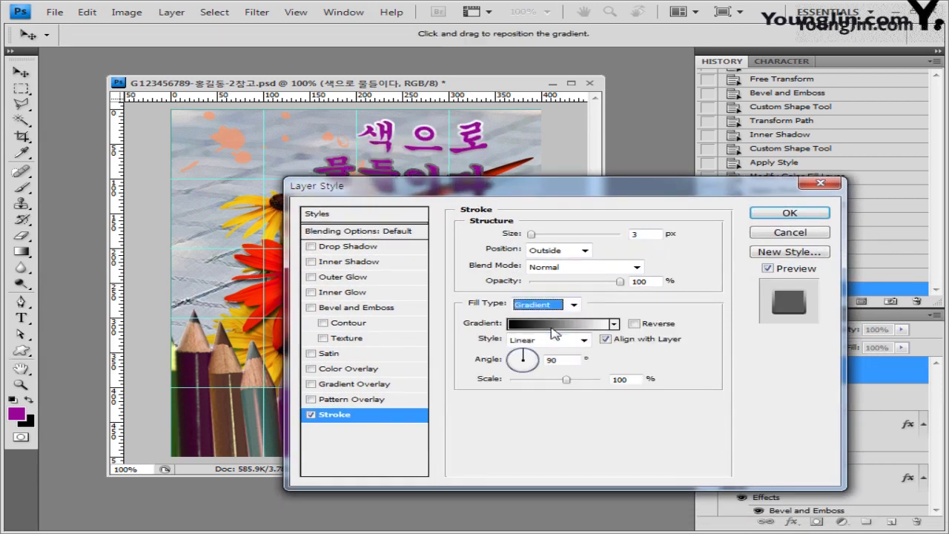
left_click(561, 331)
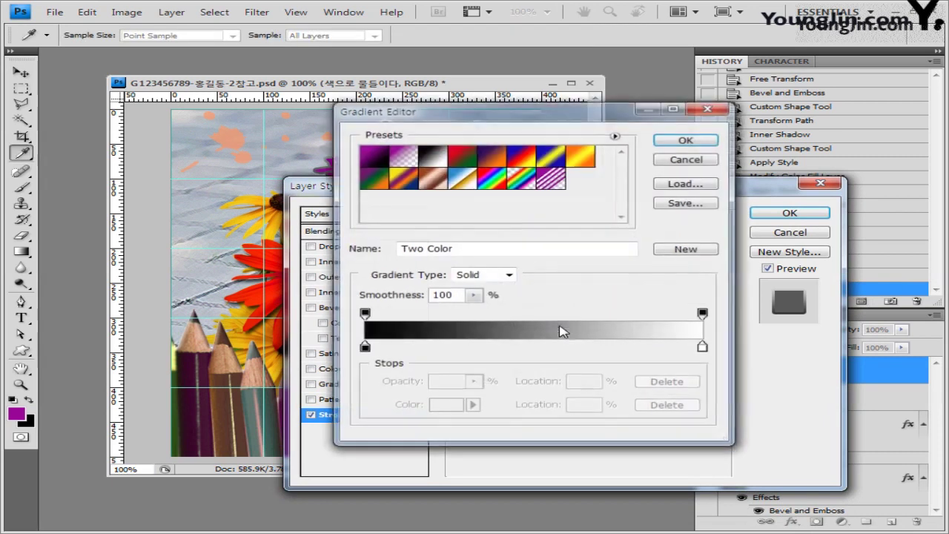
left_click(431, 157)
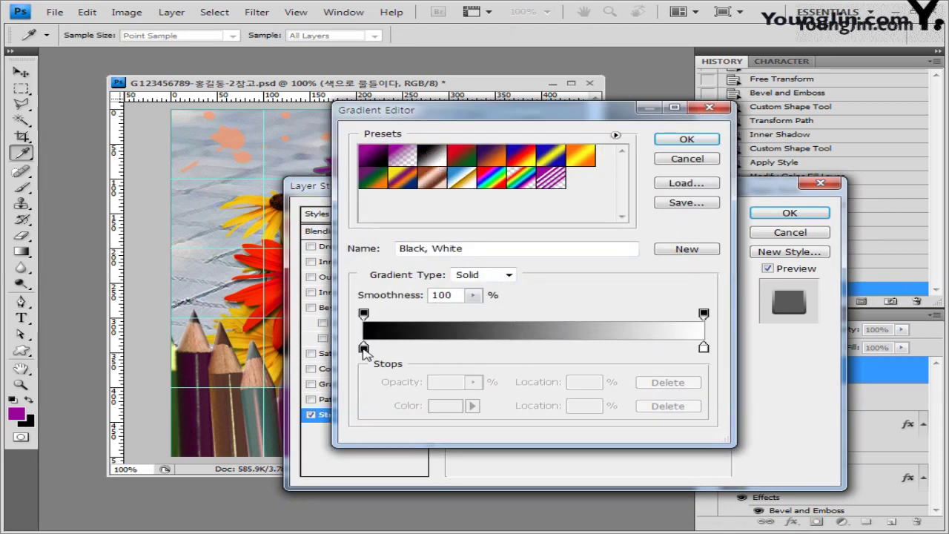
Set the gradient stops to yellow and cyan 00ffff and apply the 3 px stroke.
double_click(364, 349)
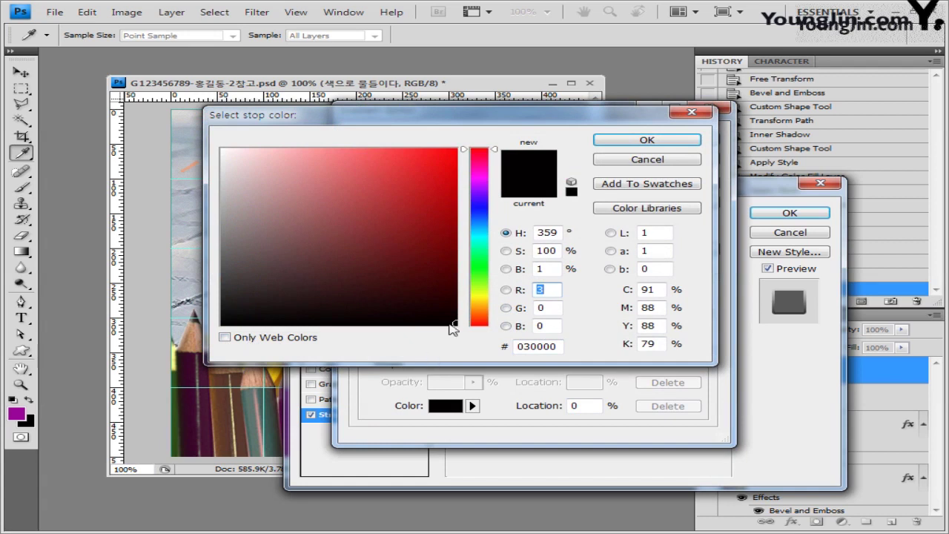
type("255")
key("Tab")
type("255")
left_click(647, 140)
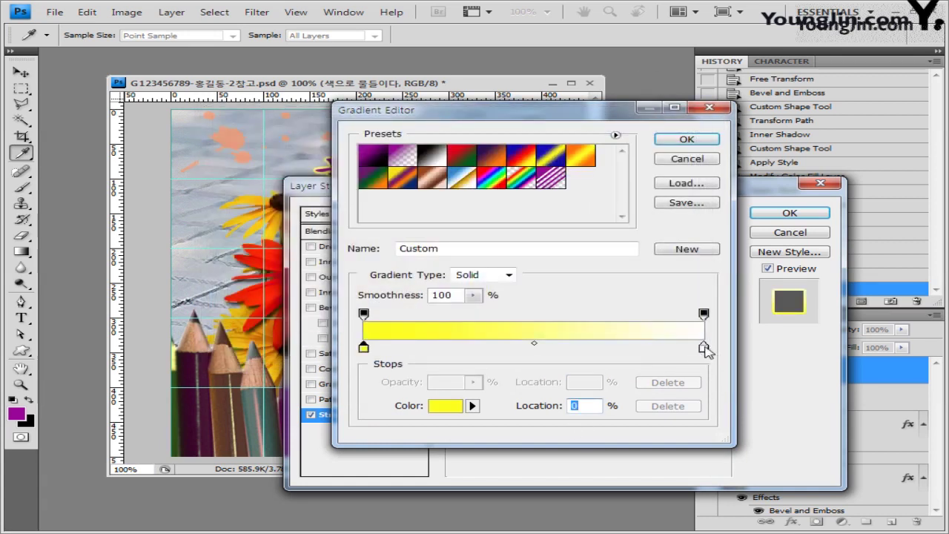
double_click(704, 347)
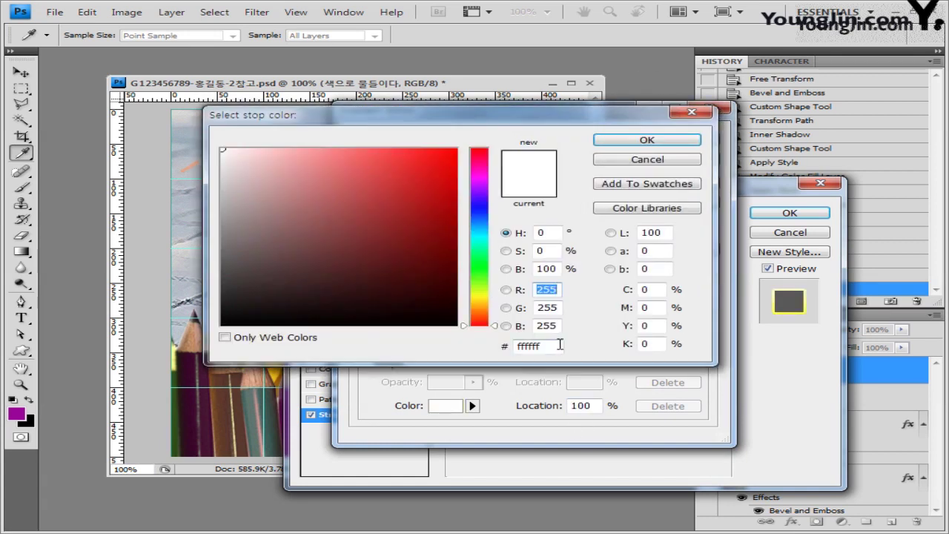
double_click(534, 346)
type("00ffff")
key("Return")
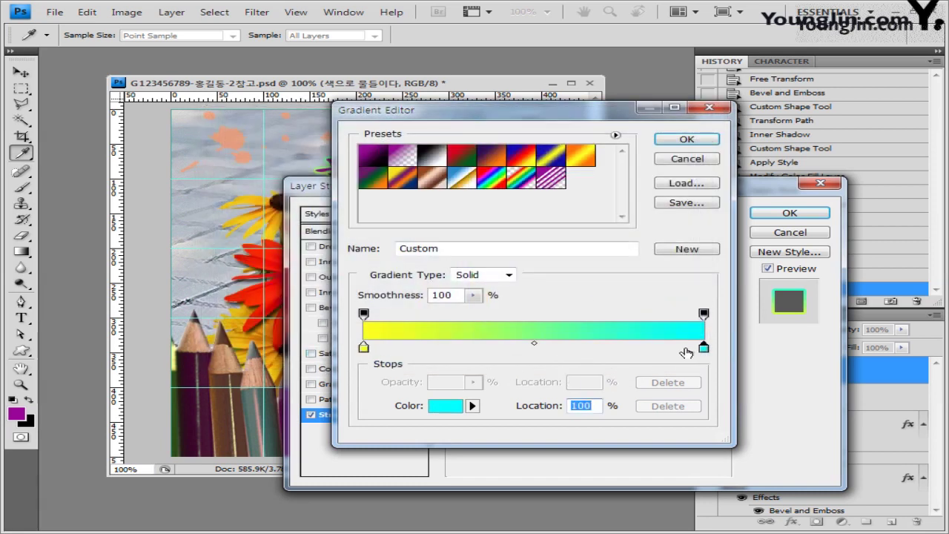
left_click(683, 141)
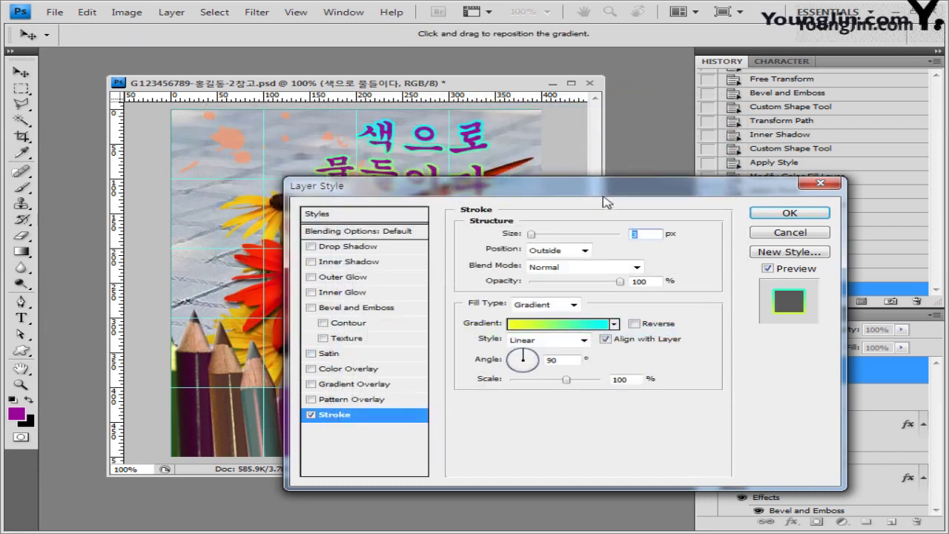
left_click_drag(588, 232, 606, 261)
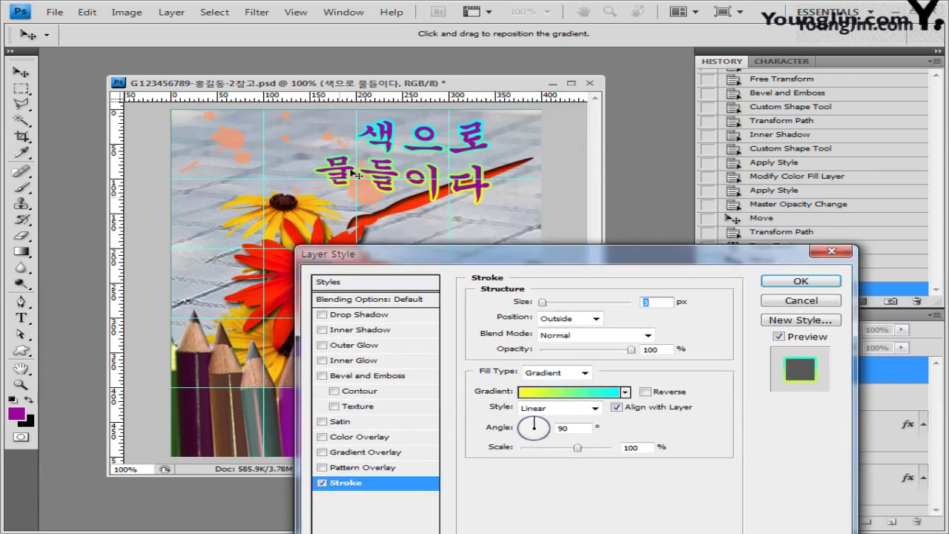
left_click(828, 282)
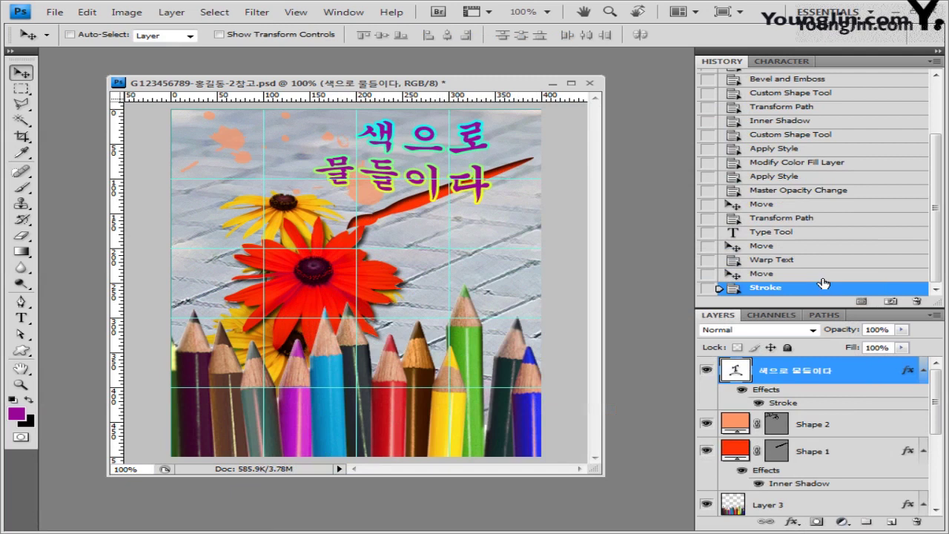
Save the layered document as a PSD, confirming compatibility.
left_click(54, 12)
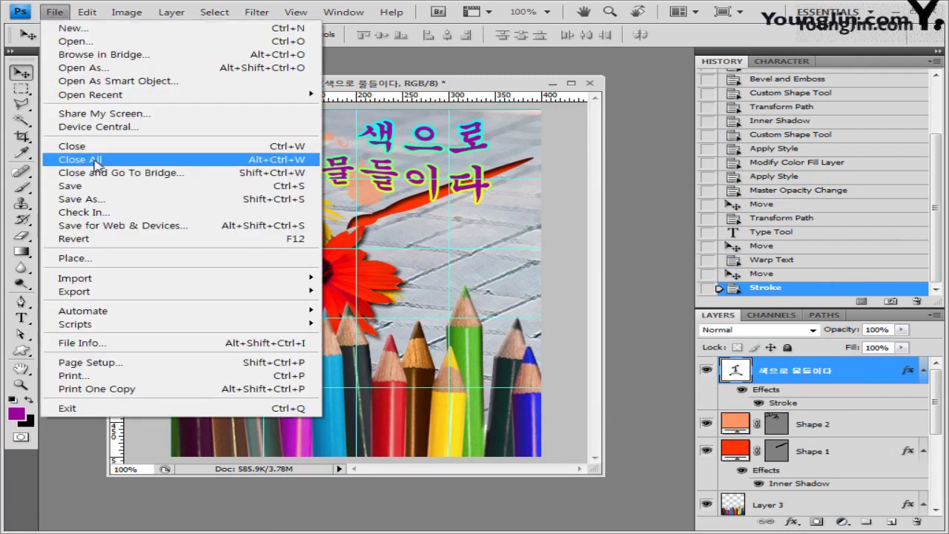
left_click(93, 185)
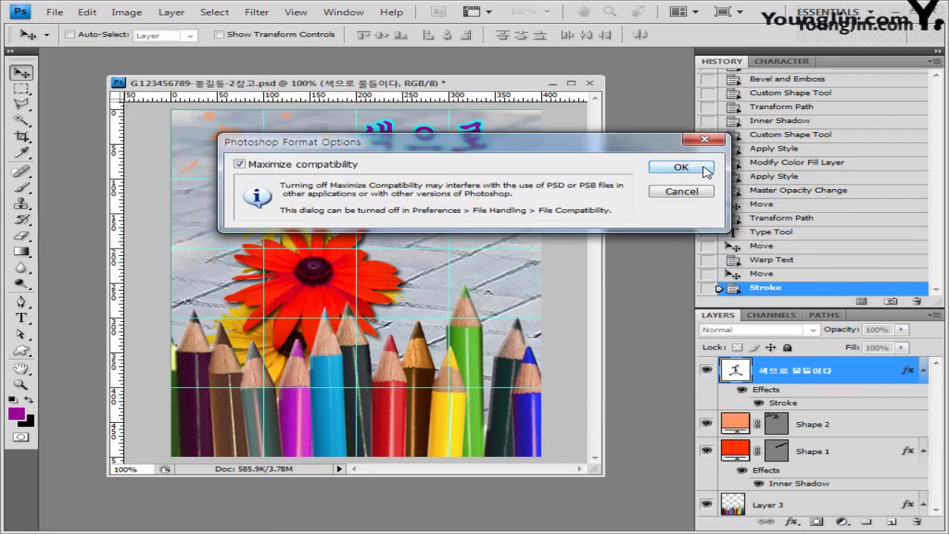
left_click(704, 170)
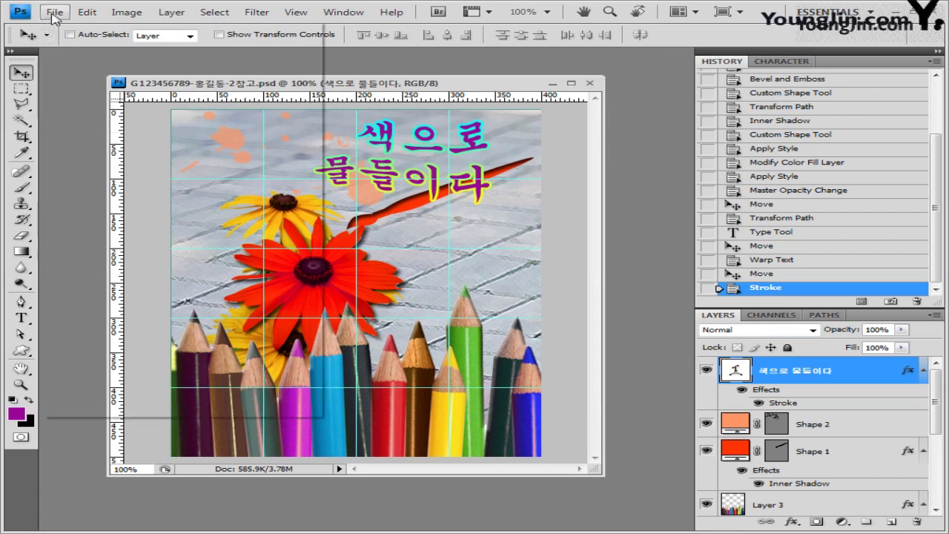
Set up a Save As copy in JPEG format with 참고 removed from the file name.
left_click(55, 12)
key("Escape")
key("shift+ctrl+s")
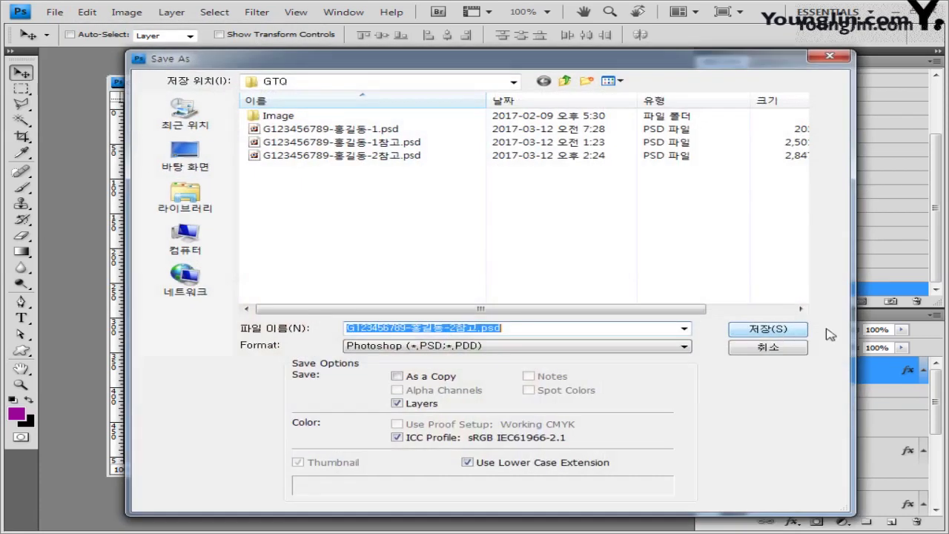
left_click(519, 346)
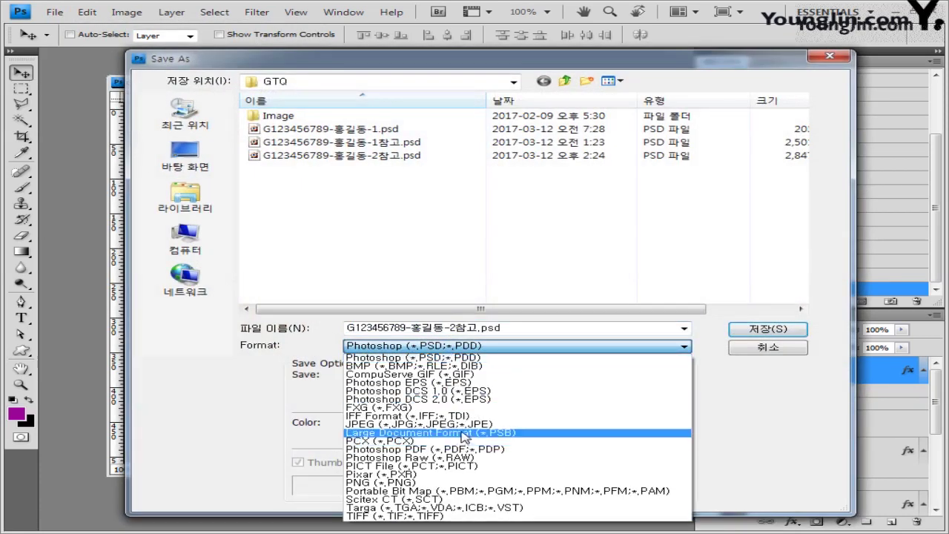
left_click(445, 424)
left_click(439, 327)
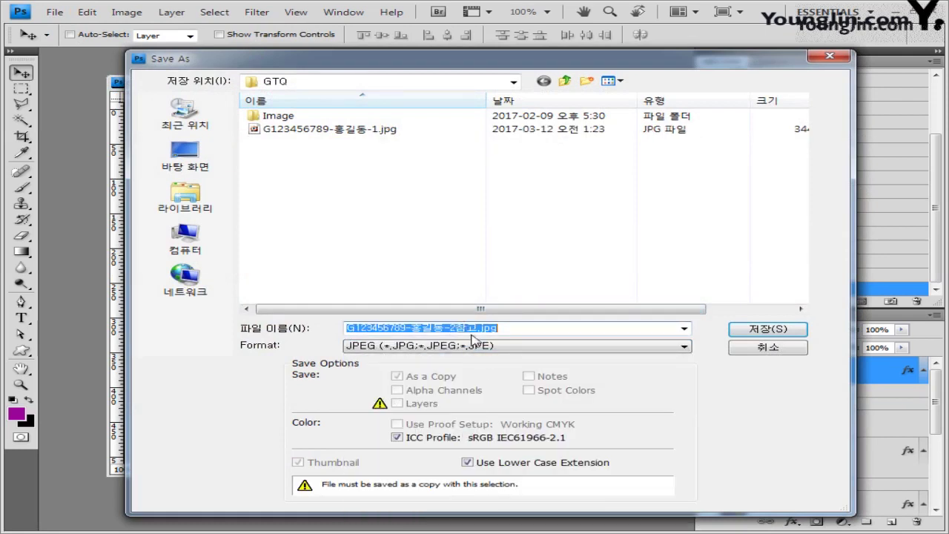
left_click(476, 327)
key("BackSpace")
key("BackSpace")
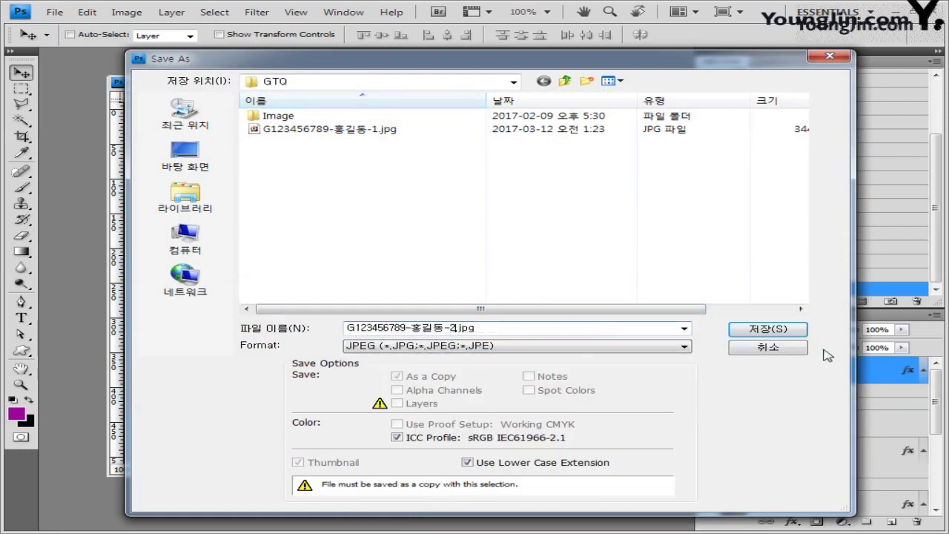
Save the JPEG copy with quality set to 10.
left_click(783, 328)
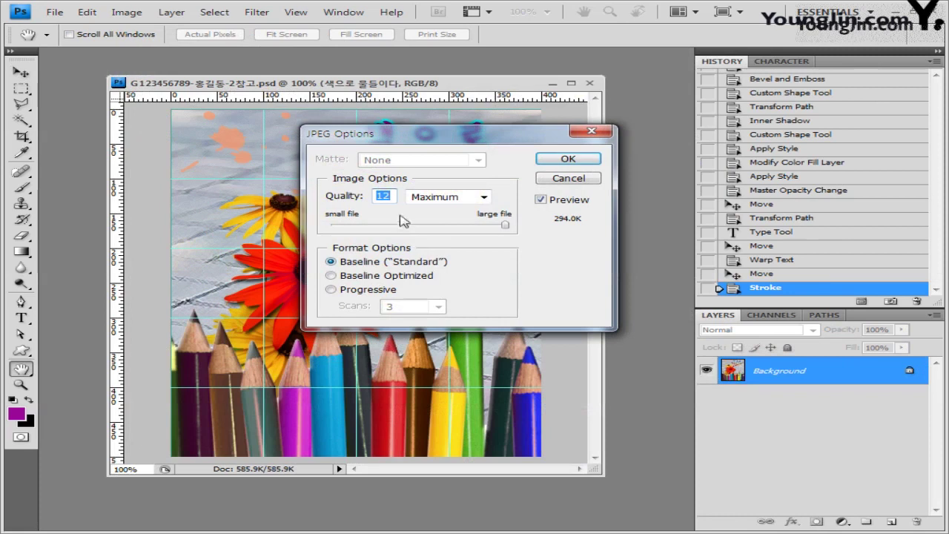
left_click(467, 226)
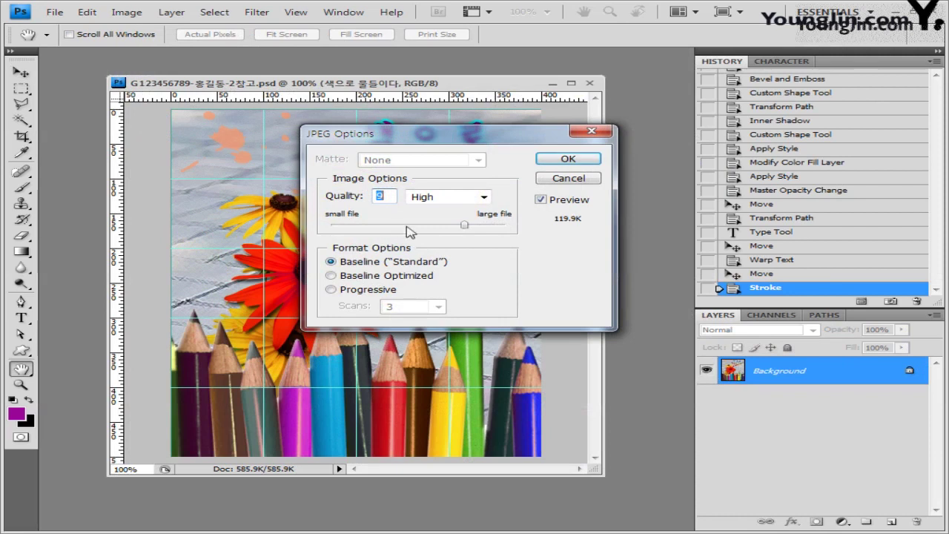
left_click(468, 226)
left_click(468, 226)
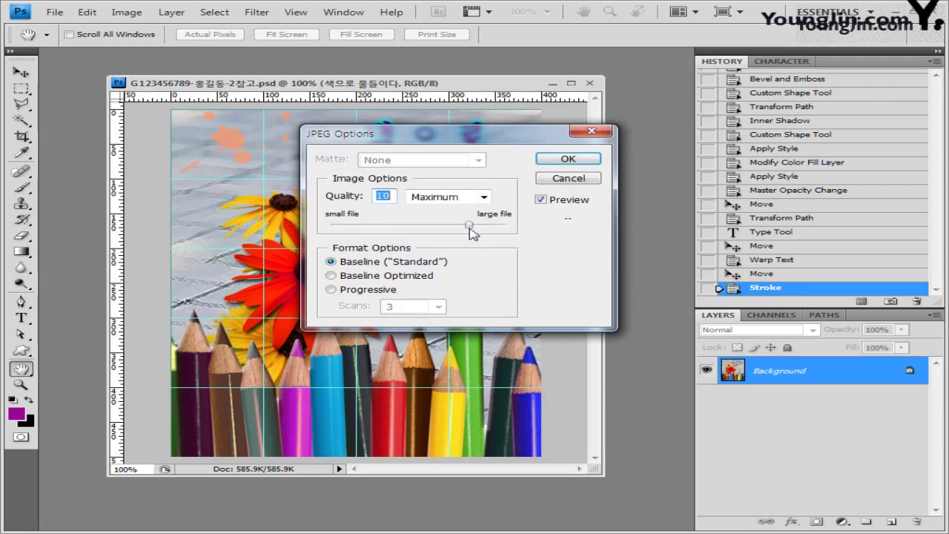
left_click(585, 160)
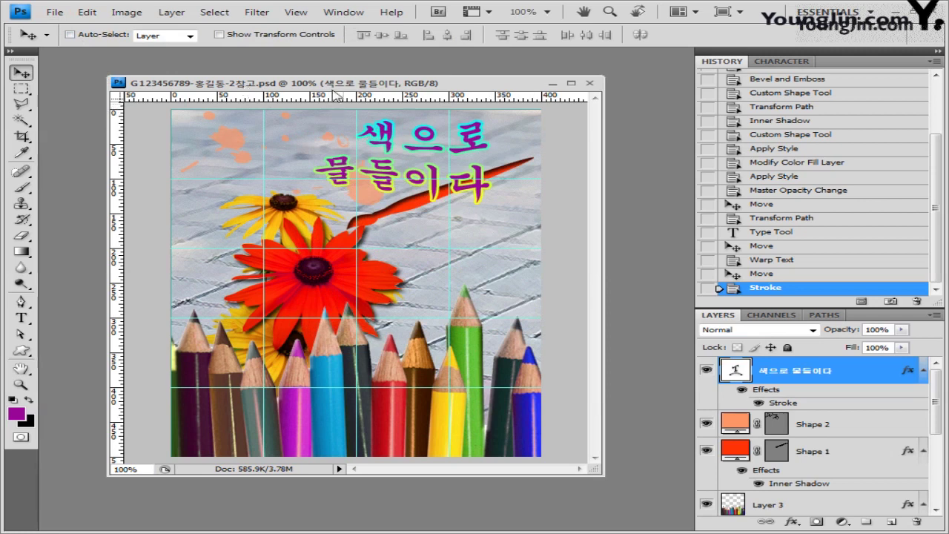
Resize the image to 40 × 50 pixels in Image Size.
left_click(127, 11)
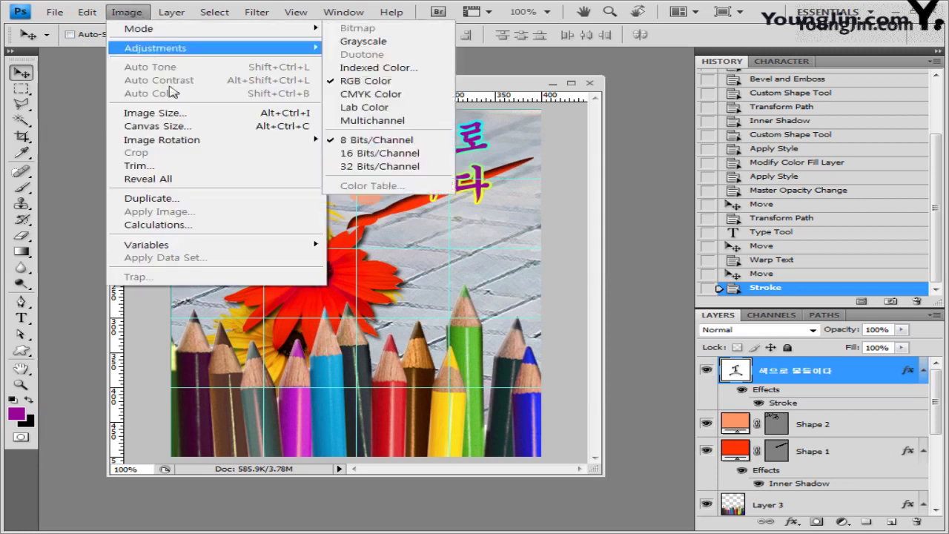
left_click(152, 112)
left_click(356, 224)
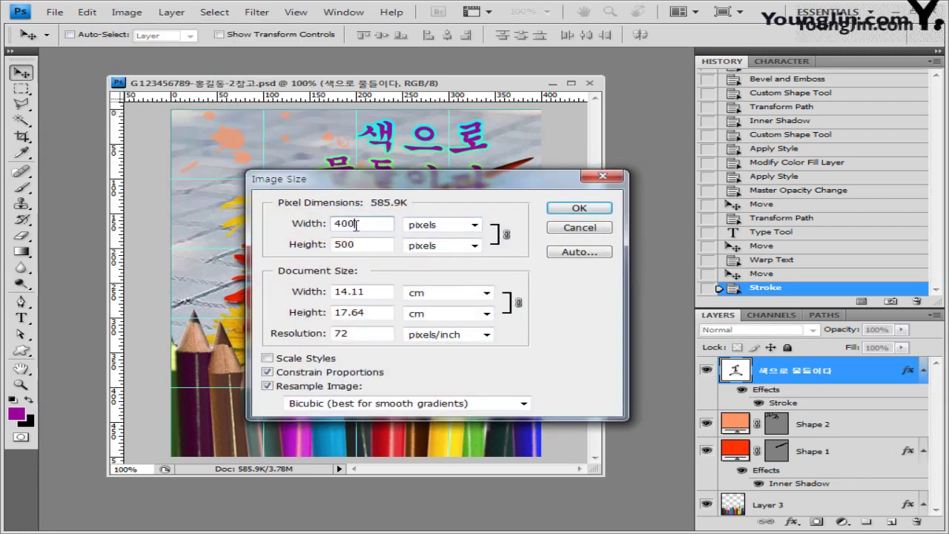
type("0")
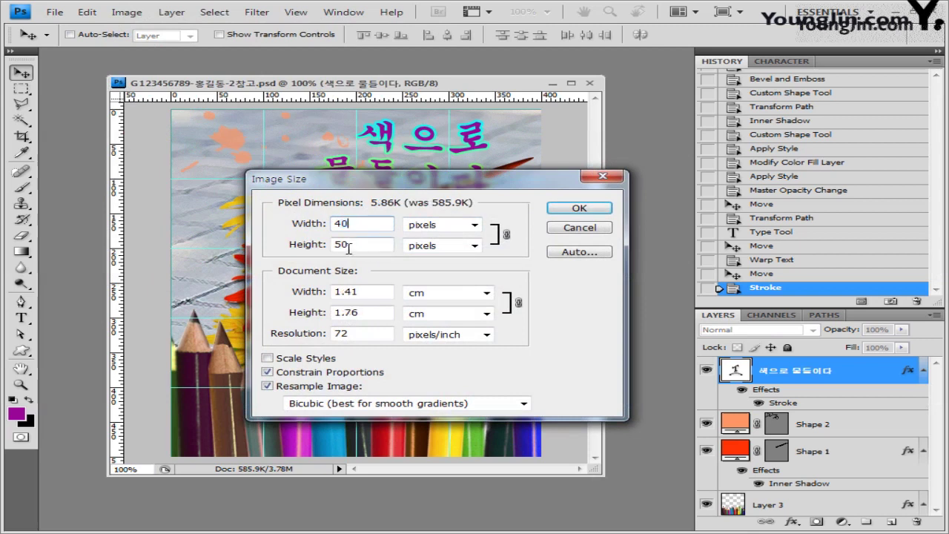
left_click(342, 244)
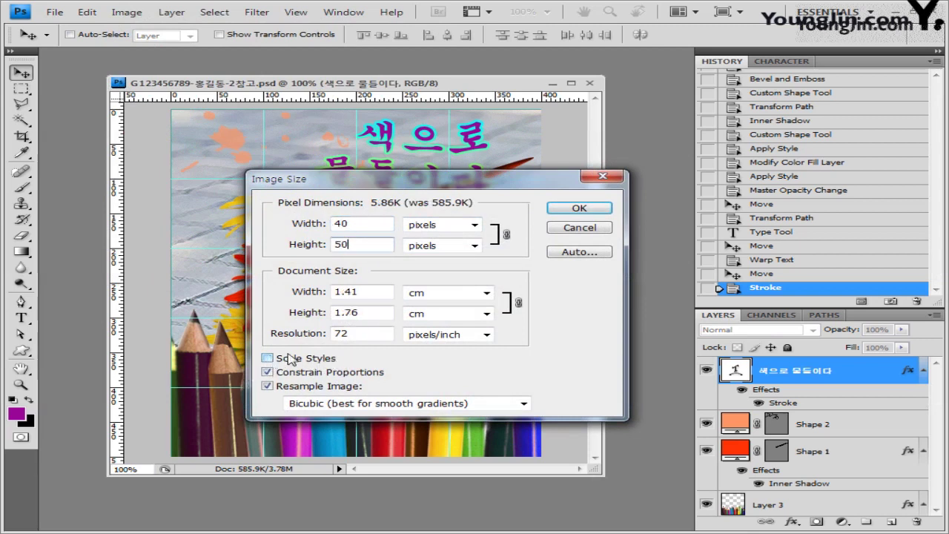
left_click(587, 208)
Save it as a PSD with 참고 removed from the name, then close the document.
left_click(54, 11)
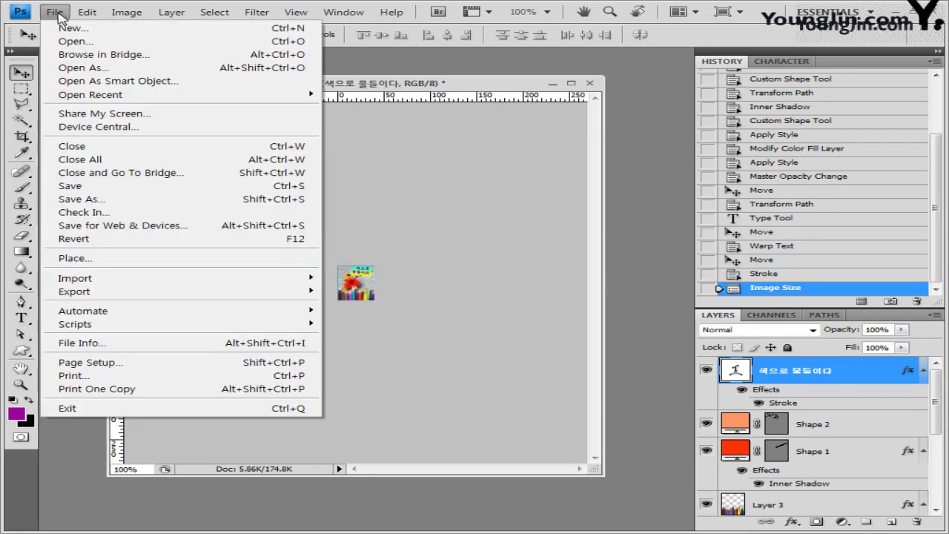
left_click(101, 203)
left_click(469, 330)
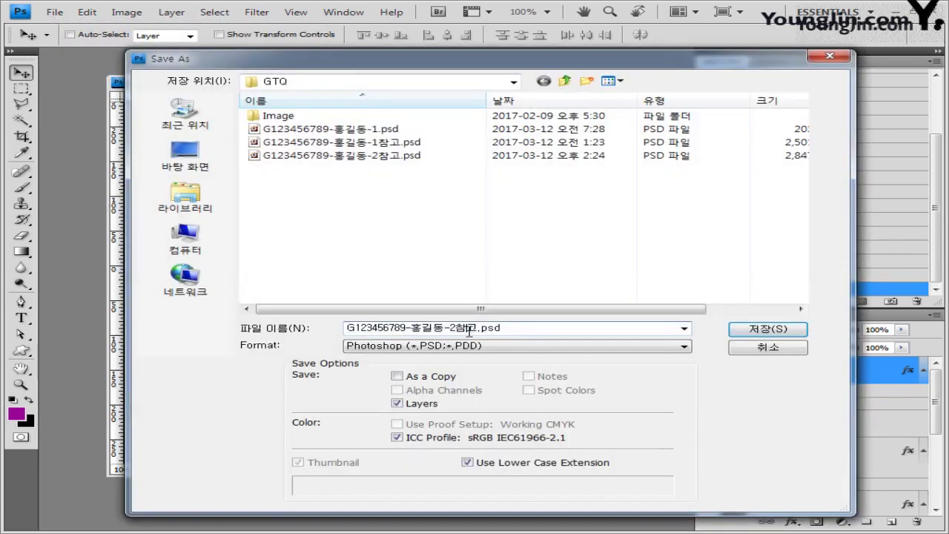
key("BackSpace")
key("BackSpace")
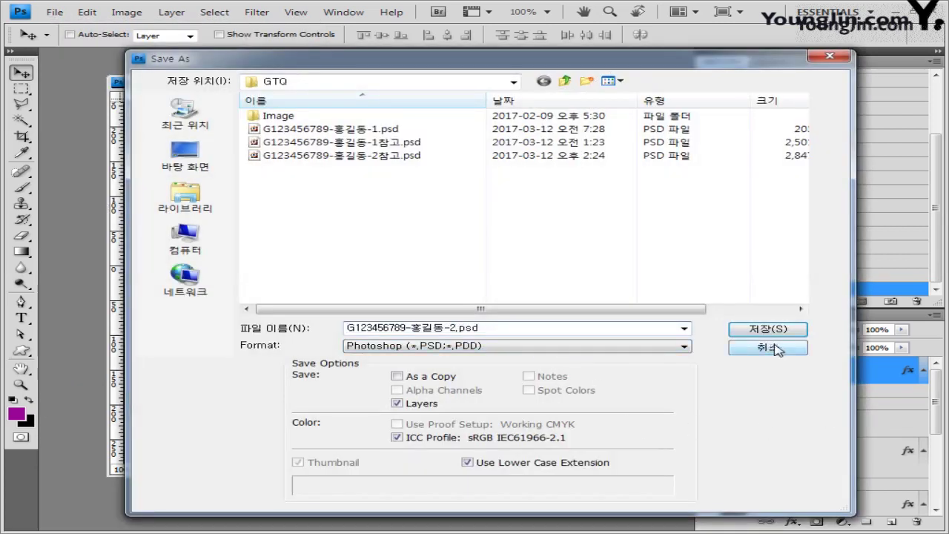
left_click(775, 335)
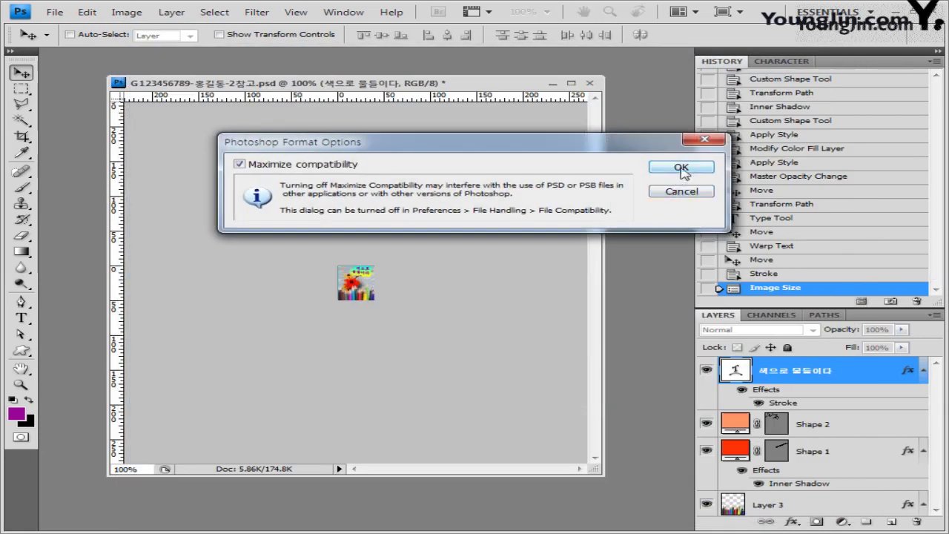
left_click(681, 167)
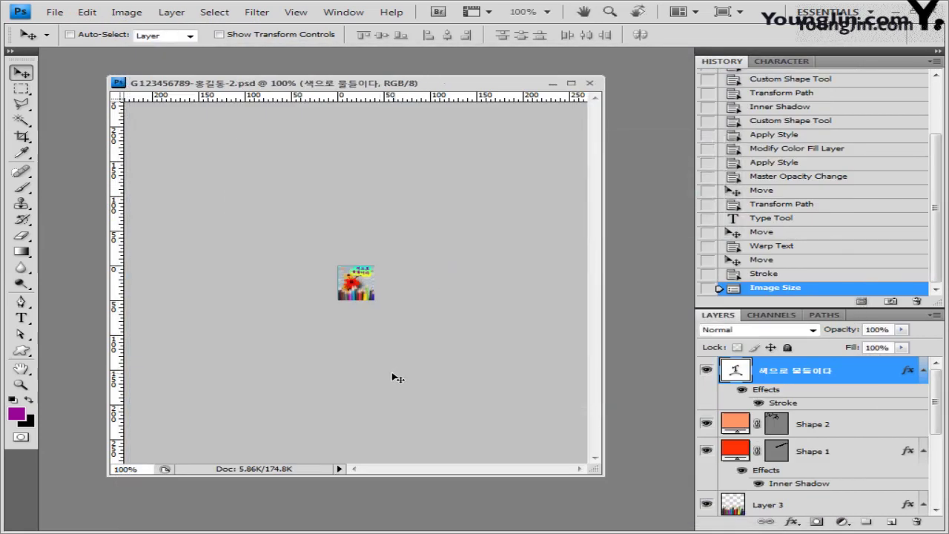
left_click(590, 84)
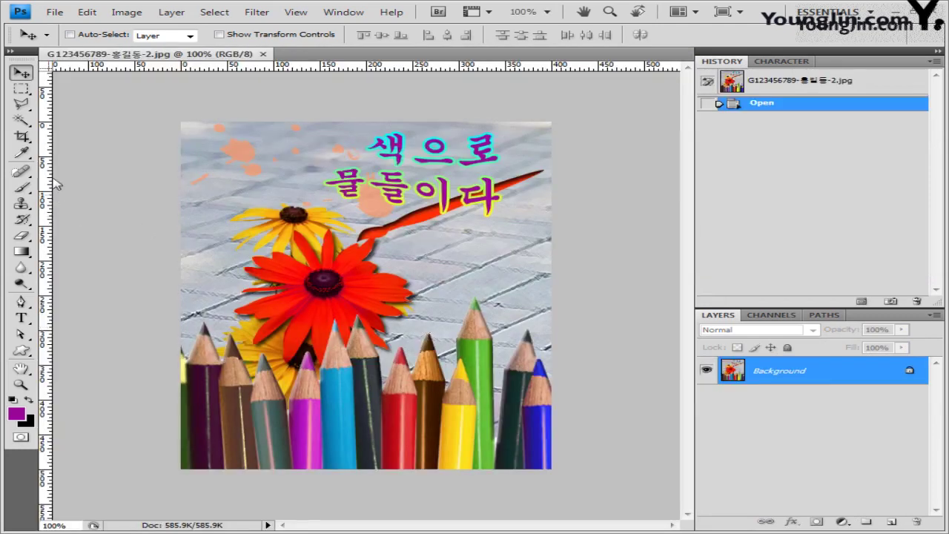
Browse the View menu without changing anything, then close the JPEG document.
left_click(296, 13)
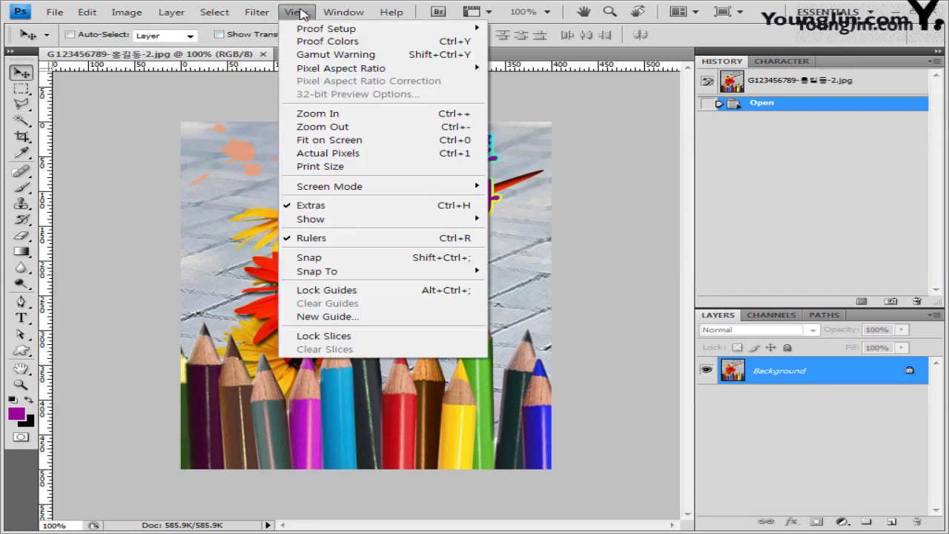
mouse_move(324, 222)
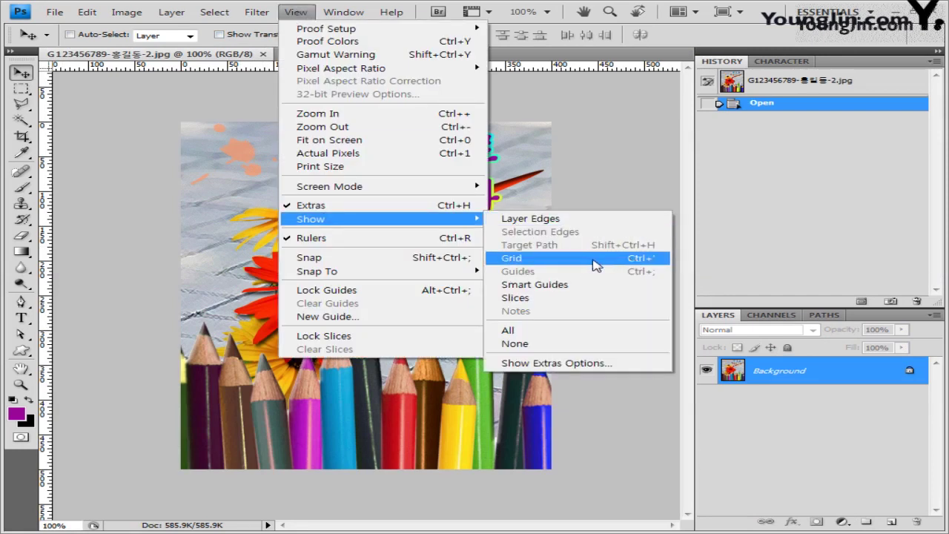
left_click(296, 13)
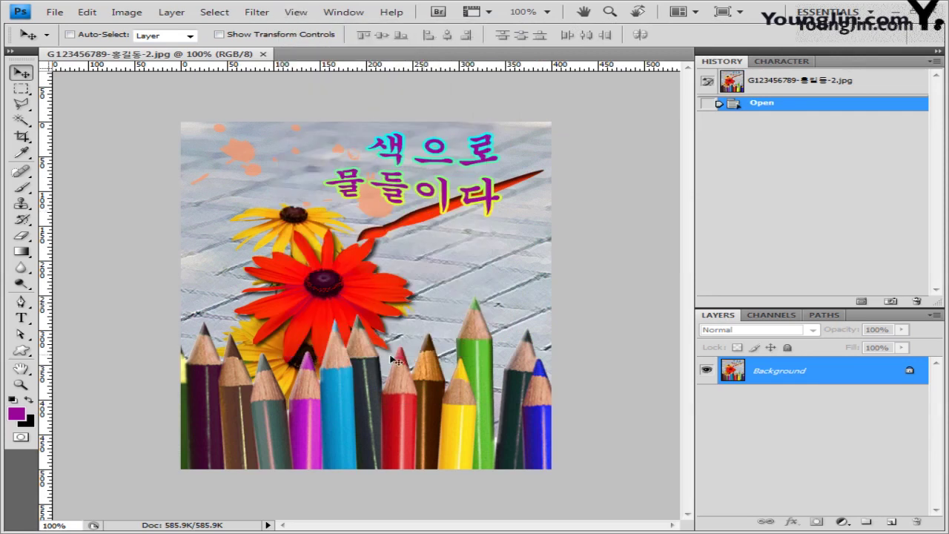
left_click(264, 54)
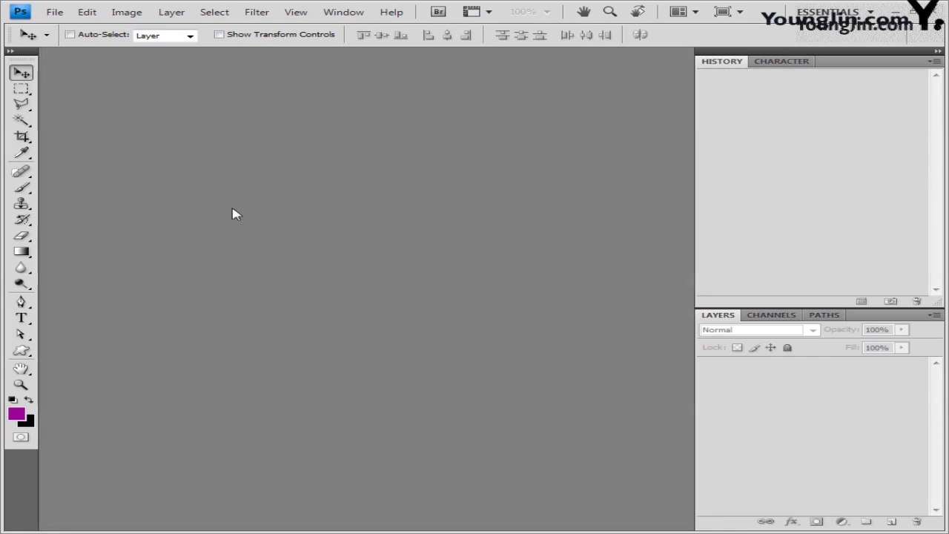
Create a new 600 × 400 pixel document in a floating window.
left_click(55, 13)
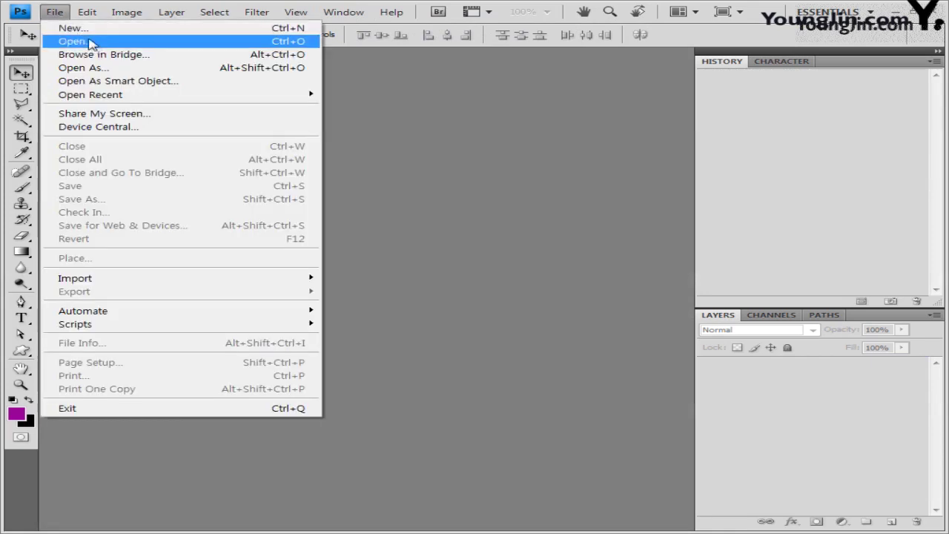
left_click(74, 30)
double_click(310, 241)
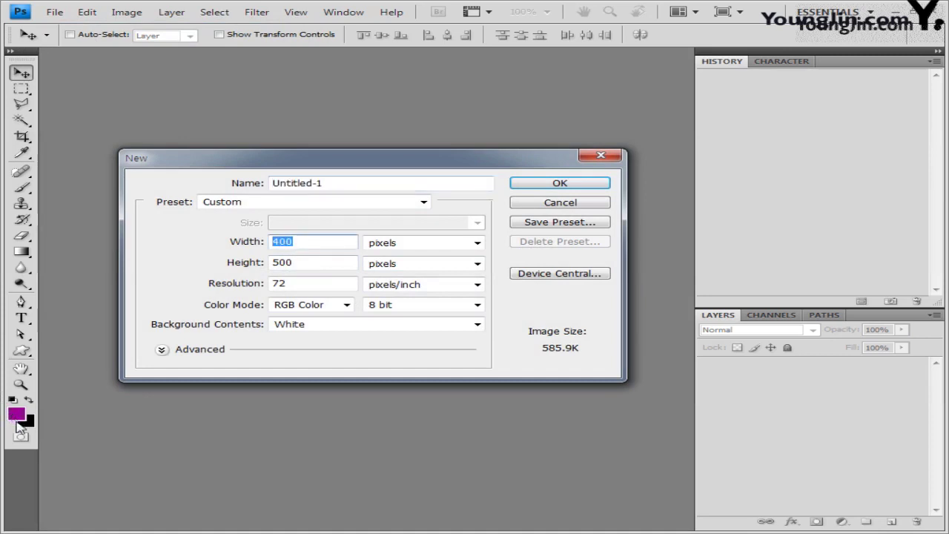
type("600")
key("Tab")
key("Tab")
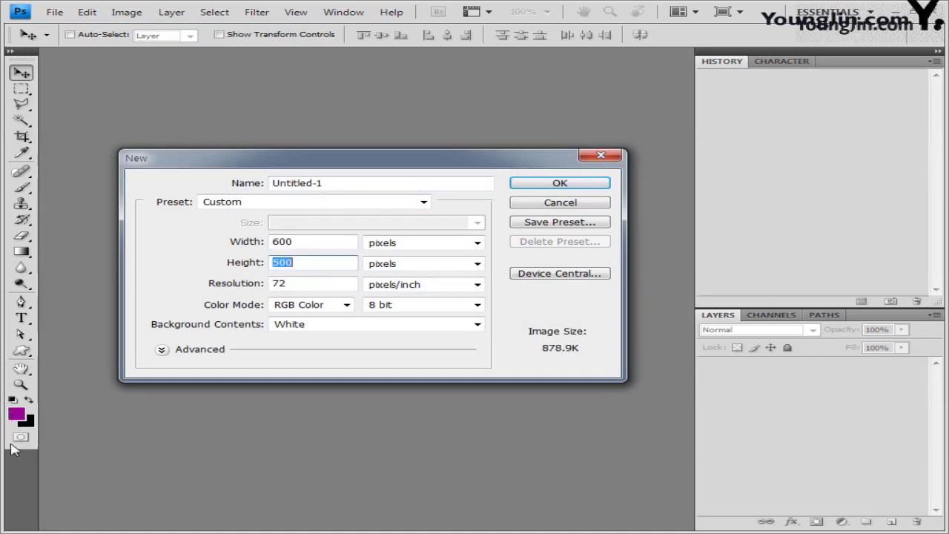
type("400")
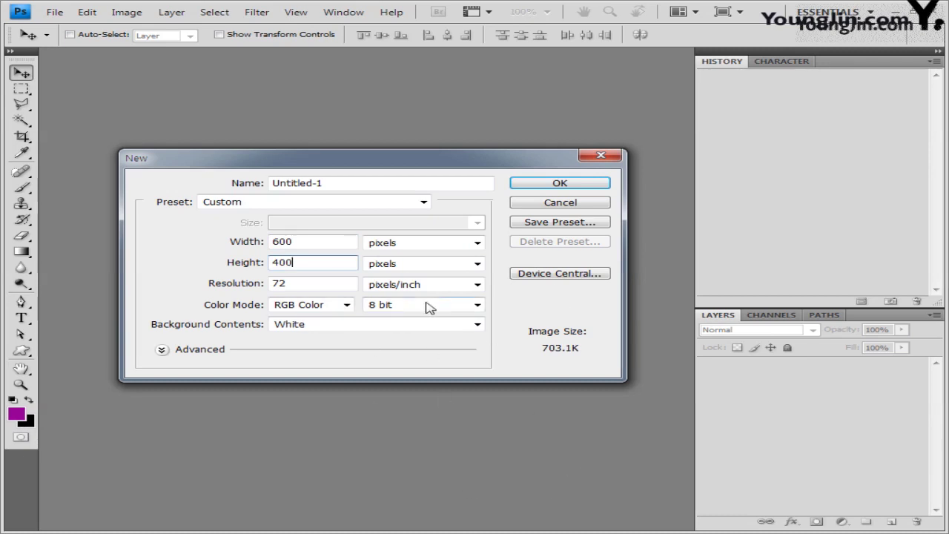
left_click(558, 183)
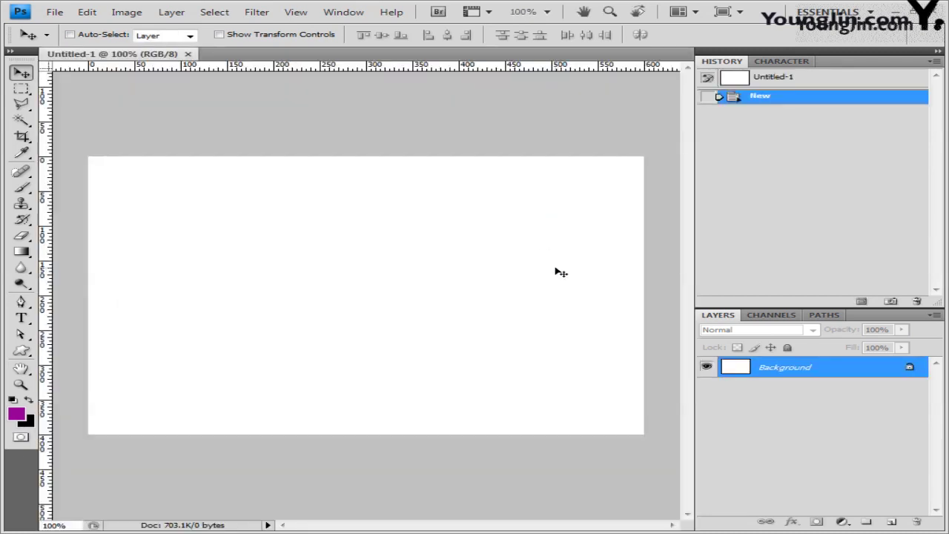
left_click_drag(136, 56, 189, 144)
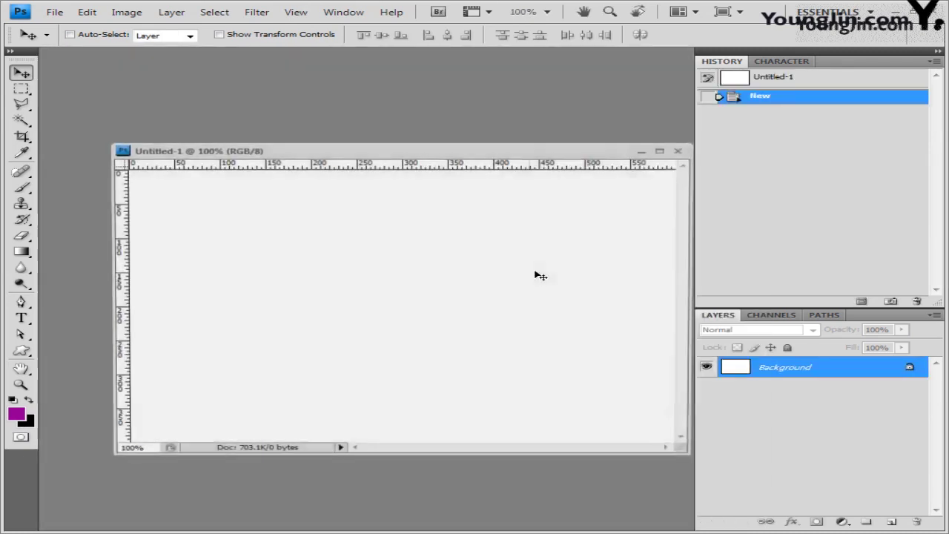
left_click_drag(364, 154, 330, 127)
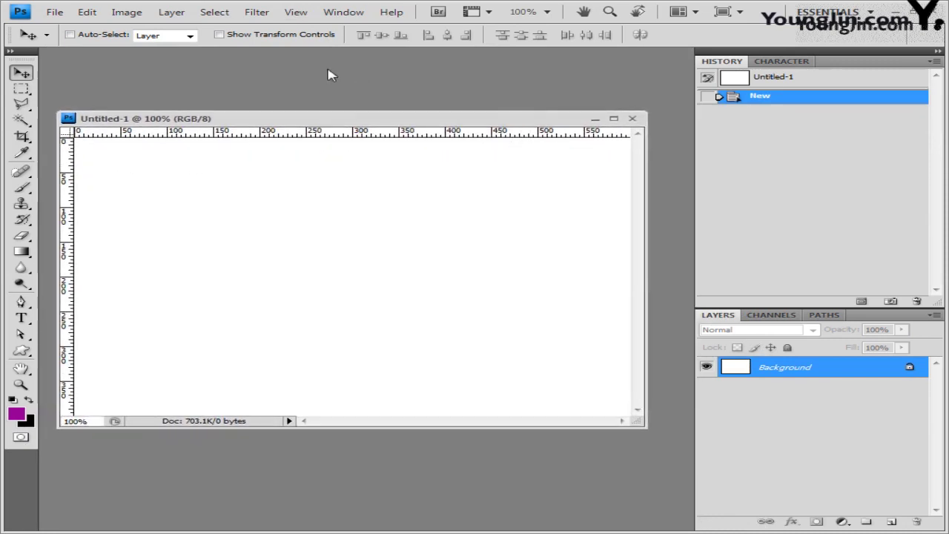
Turn on Snap and show the grid over the canvas.
left_click(298, 14)
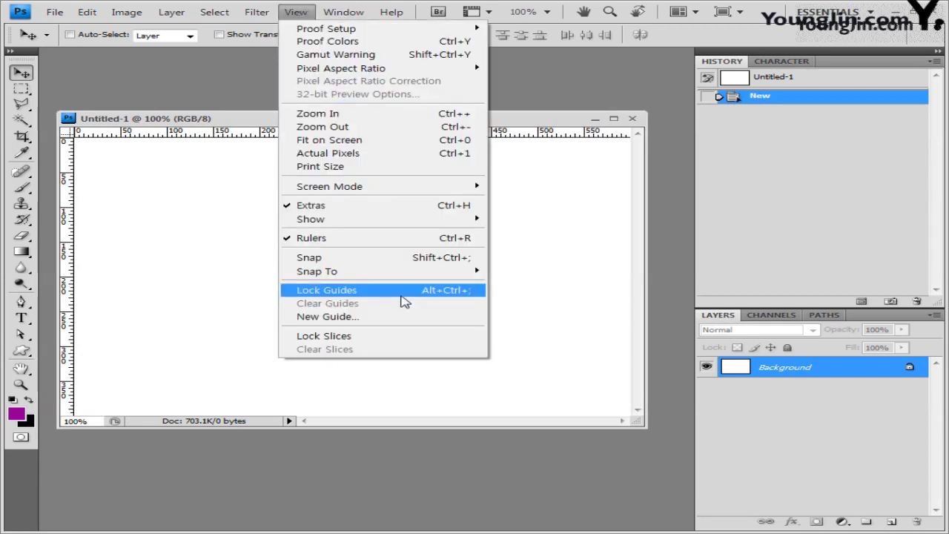
left_click(397, 260)
left_click(296, 12)
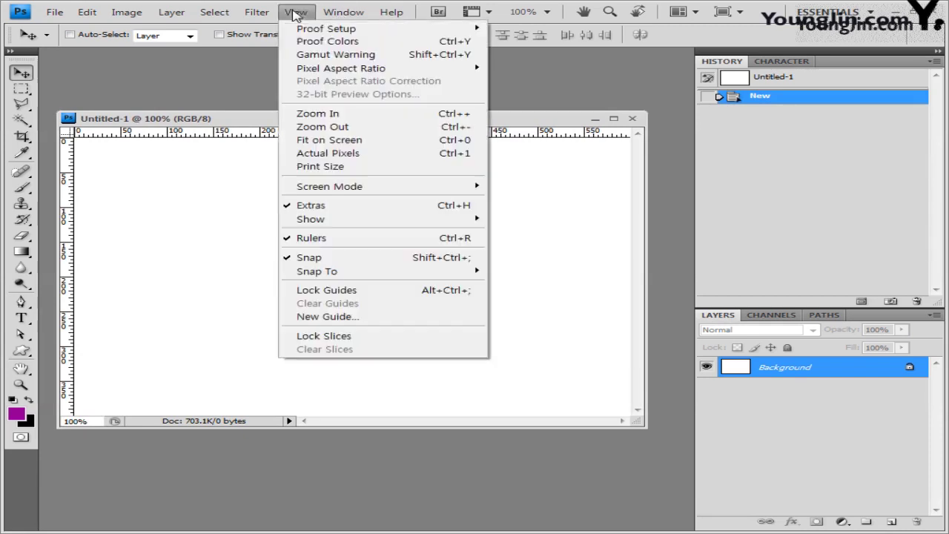
mouse_move(359, 222)
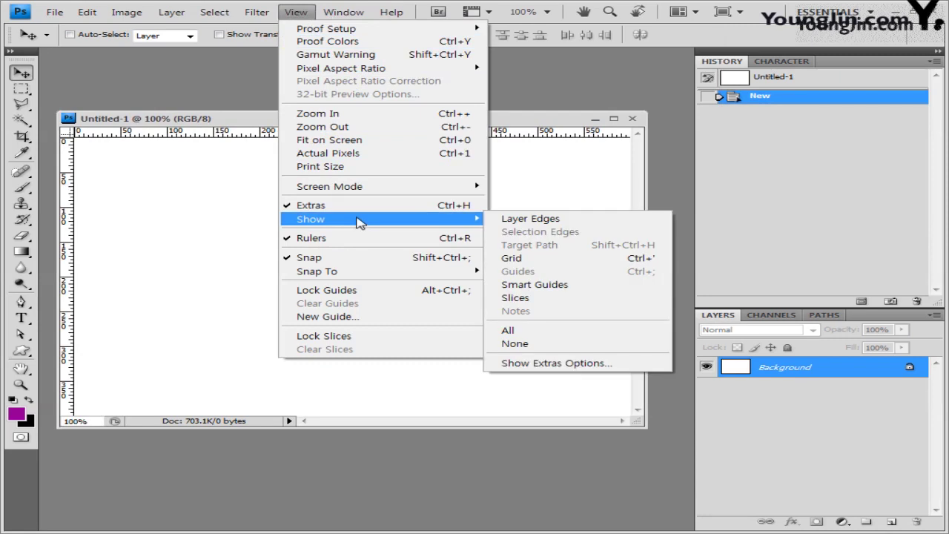
left_click(560, 261)
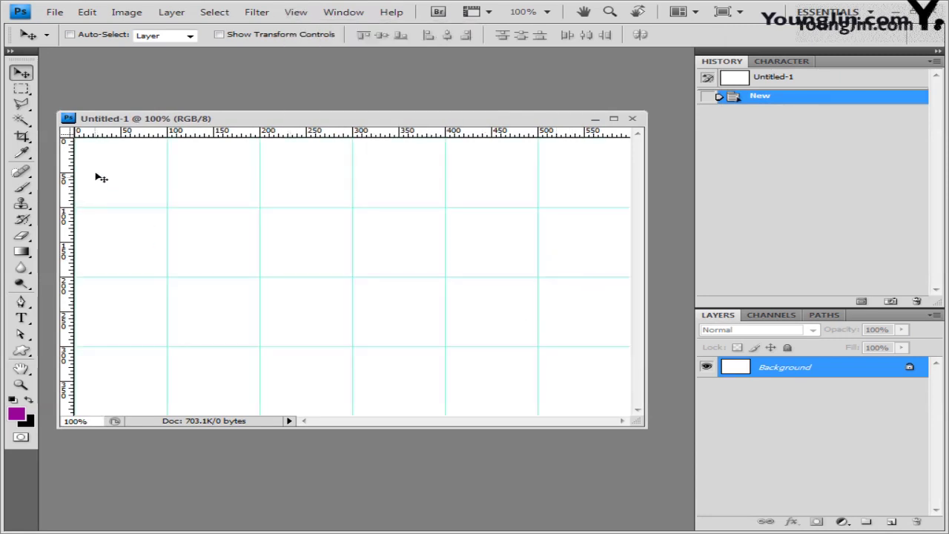
left_click_drag(423, 119, 445, 115)
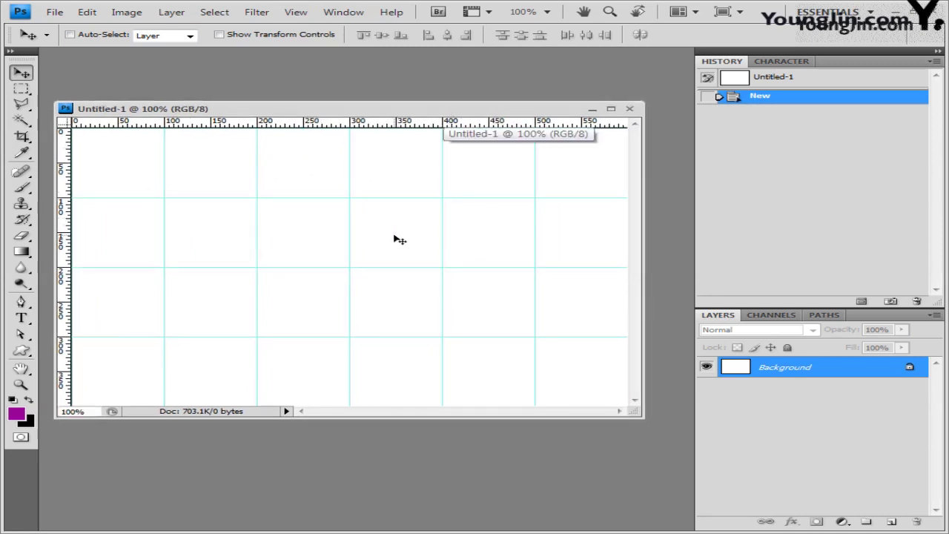
Save the document as a PSD named after a reference file, with 2 changed to 3.
left_click(54, 13)
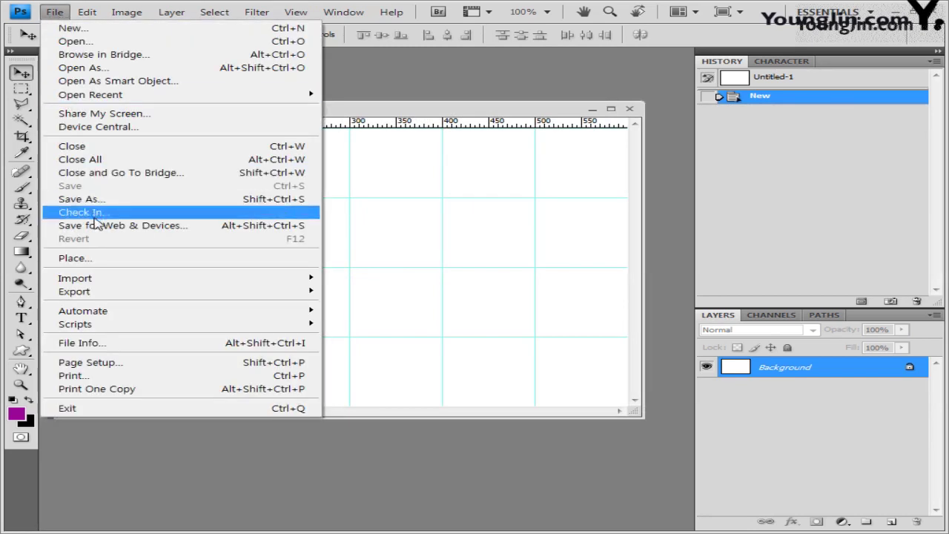
left_click(774, 336)
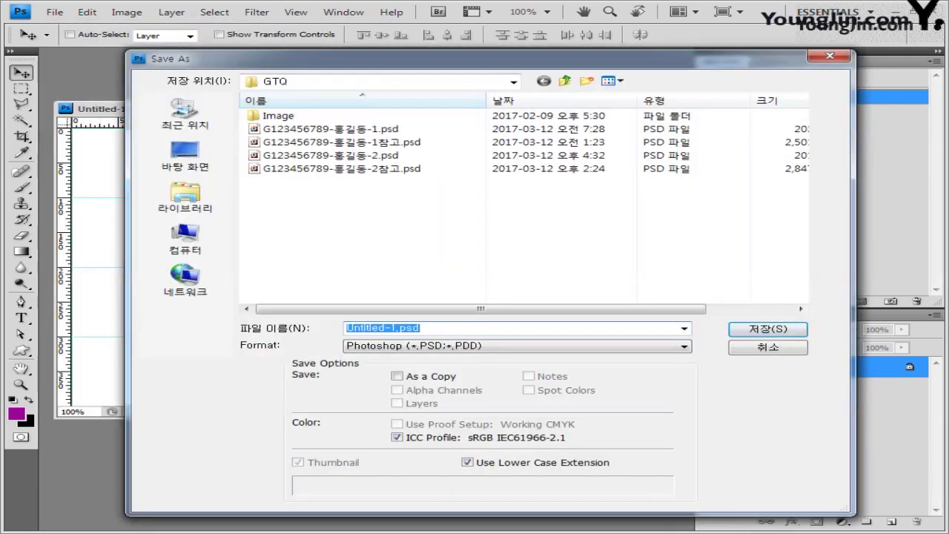
left_click(408, 168)
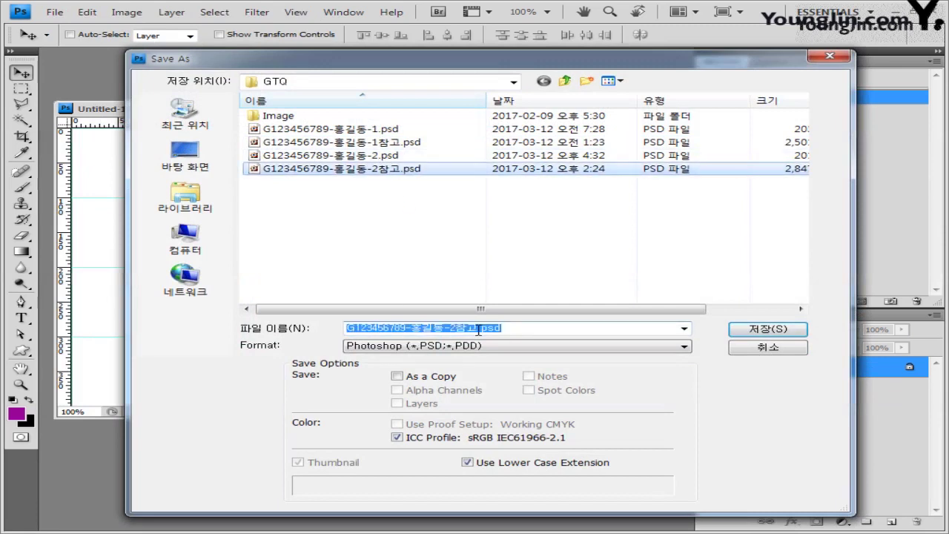
left_click(452, 328)
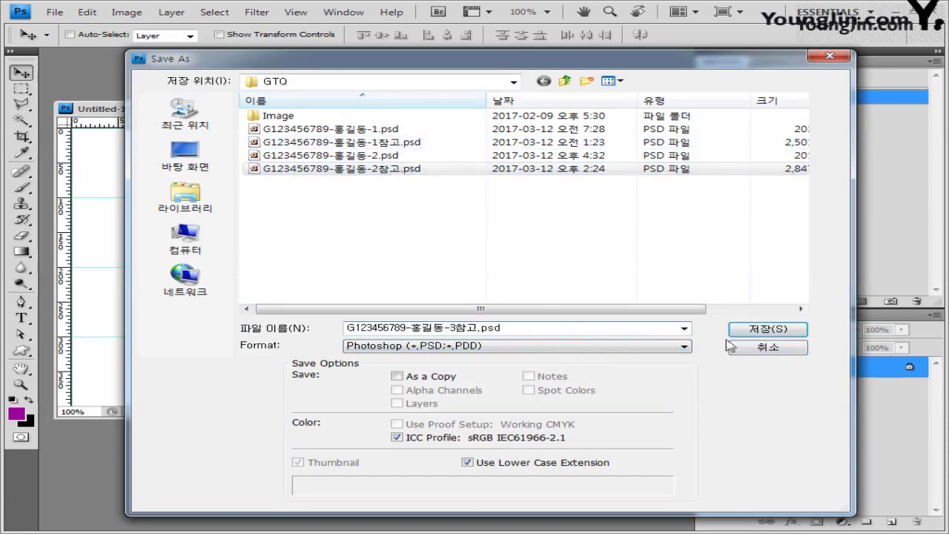
left_click(769, 331)
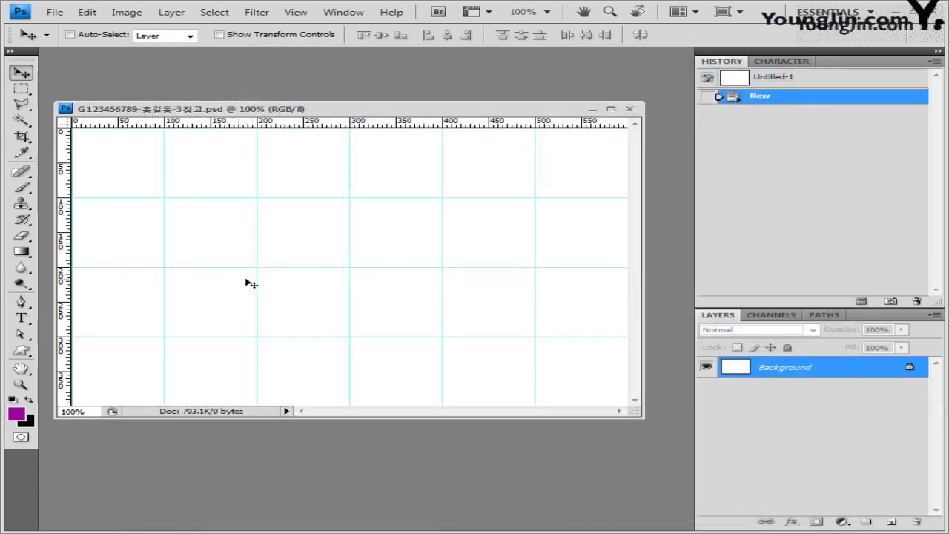
Reposition the document window and select the Gradient Tool.
left_click_drag(444, 113, 461, 100)
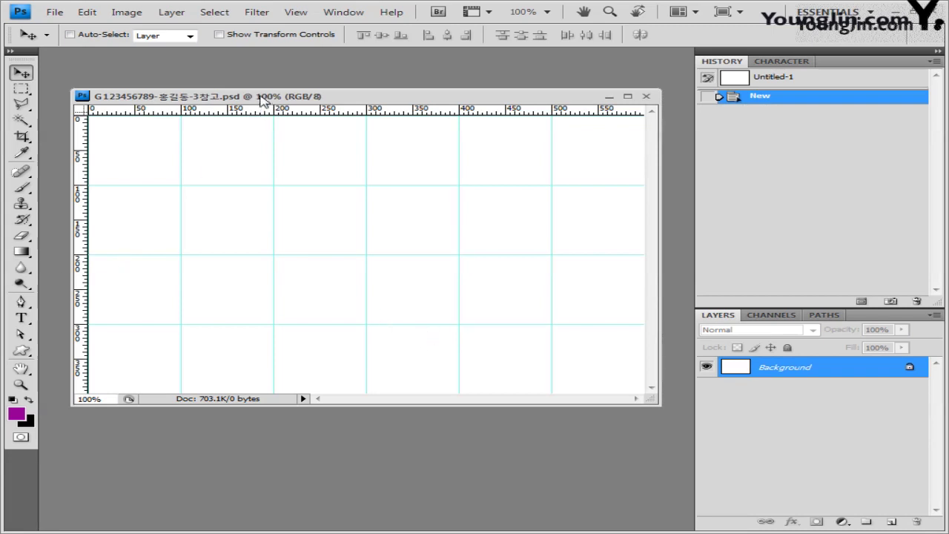
left_click_drag(261, 96, 252, 90)
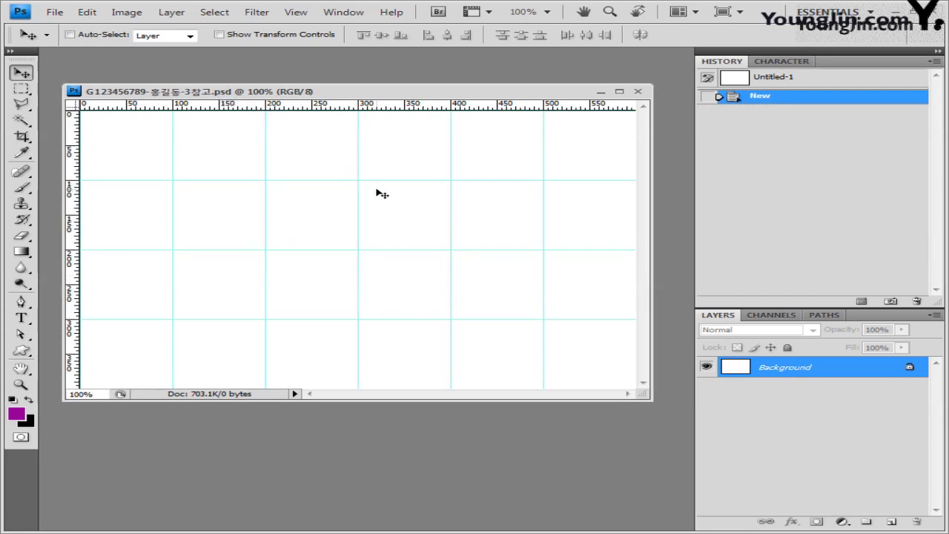
left_click(22, 252)
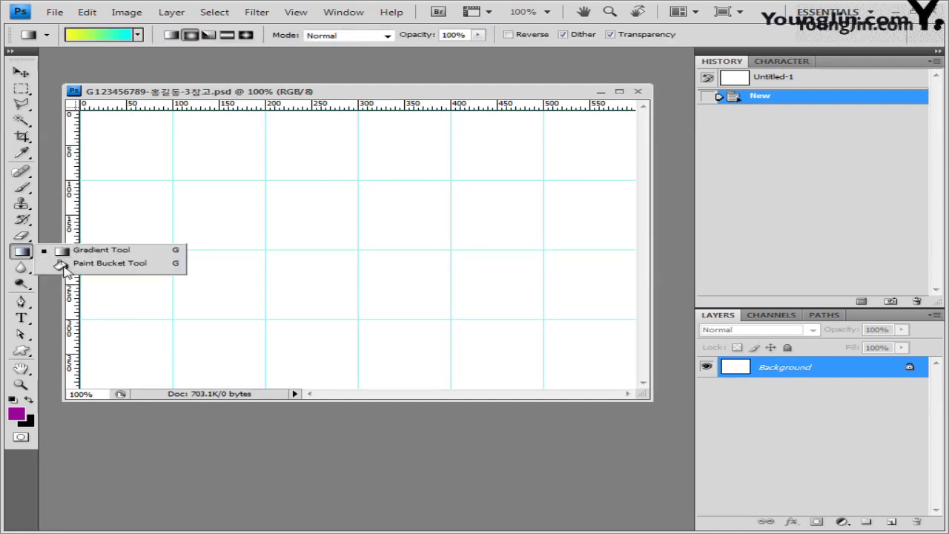
Open the Gradient Editor and choose the Black, White preset.
left_click(82, 252)
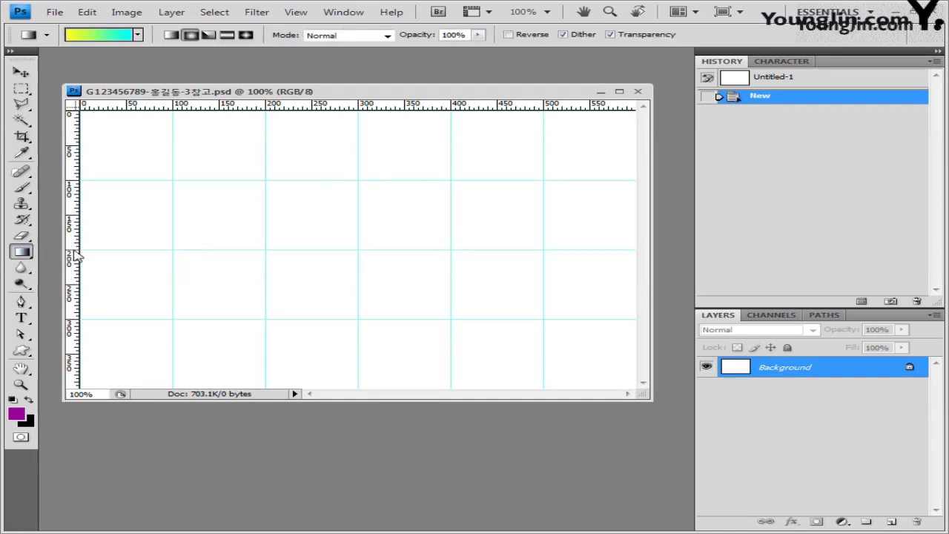
left_click(102, 42)
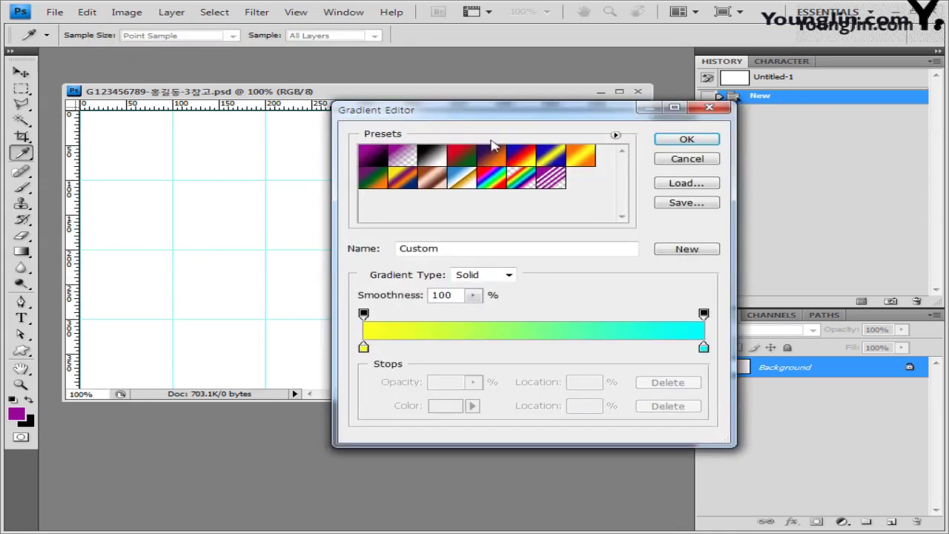
left_click_drag(474, 145, 296, 153)
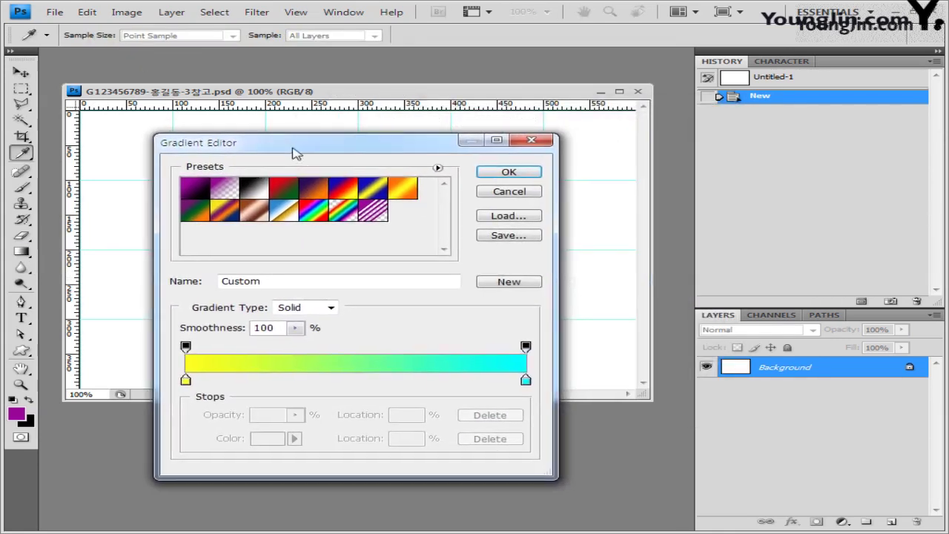
left_click(261, 189)
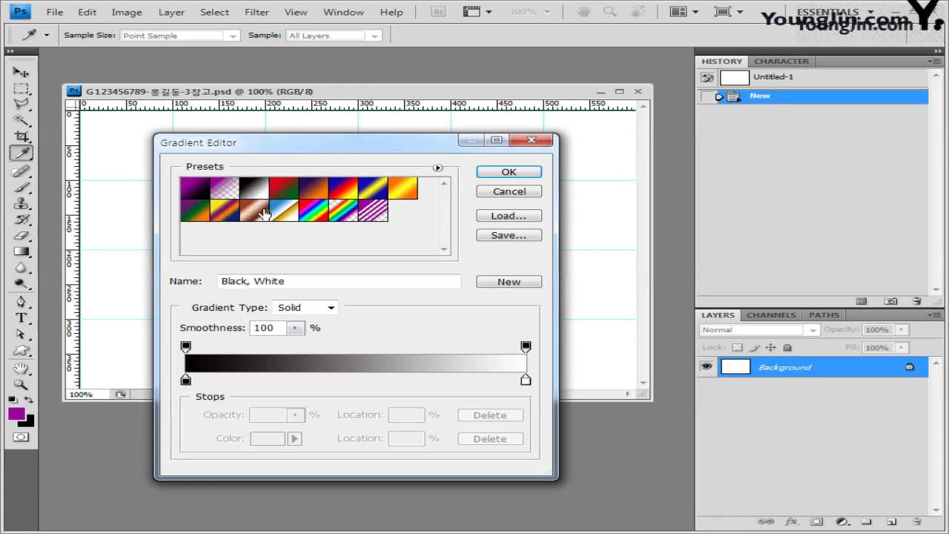
left_click(194, 190)
left_click(254, 190)
Set the gradient stops to olive 999933 and blue 336699, then accept.
double_click(185, 381)
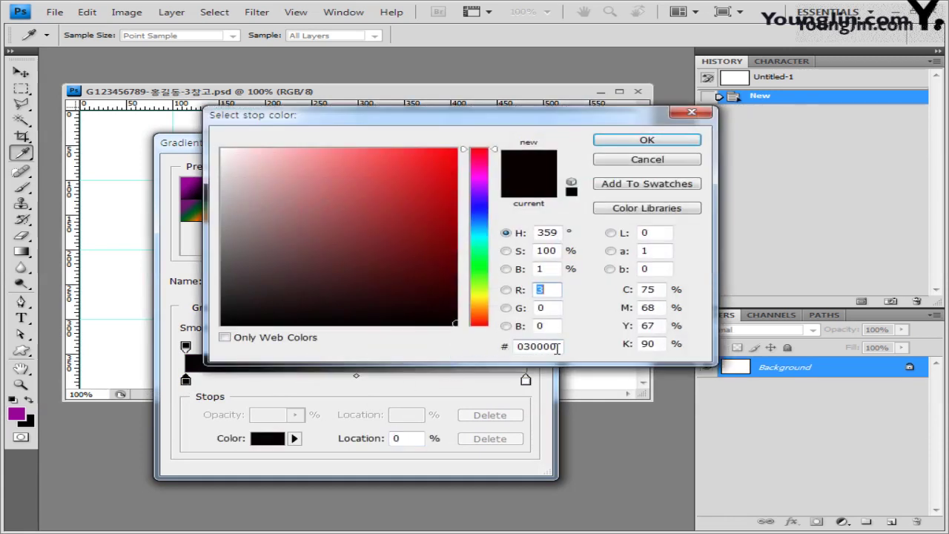
double_click(554, 347)
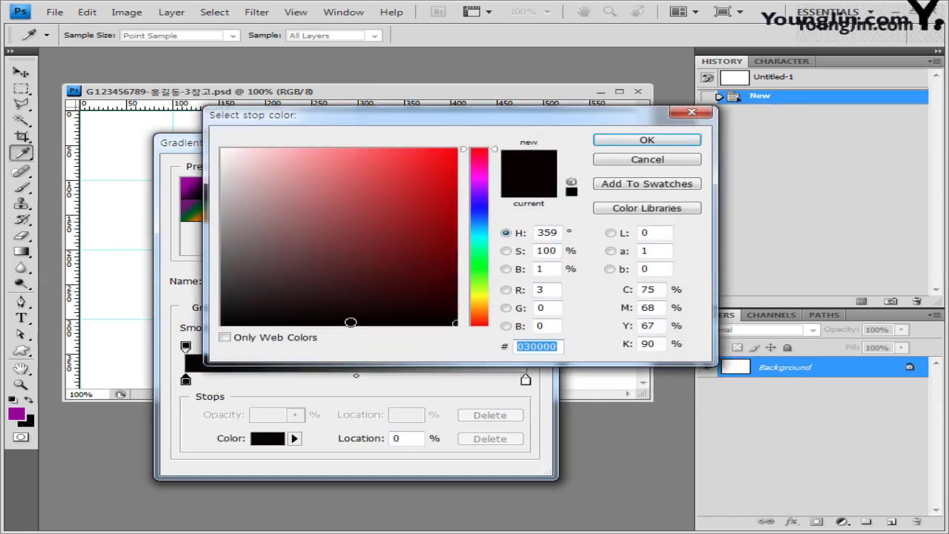
type("999933")
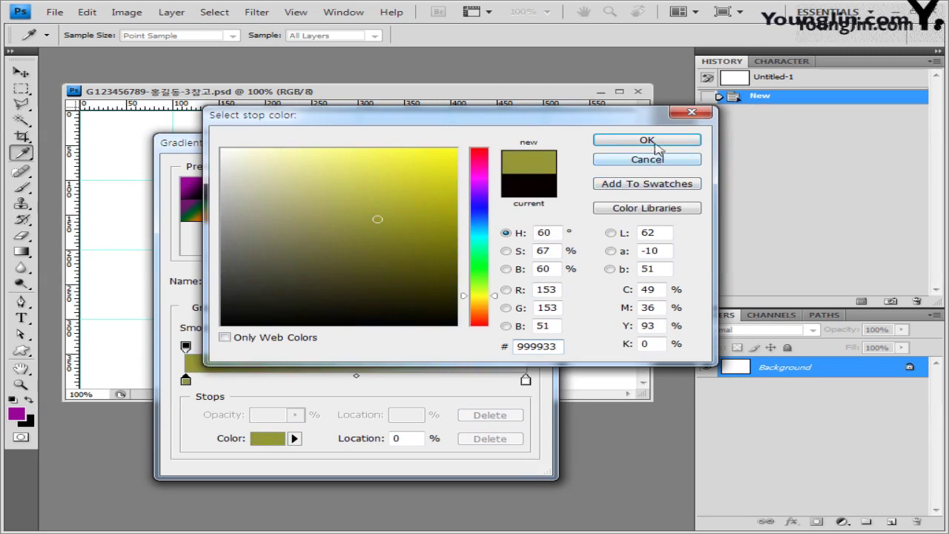
left_click(656, 148)
double_click(526, 381)
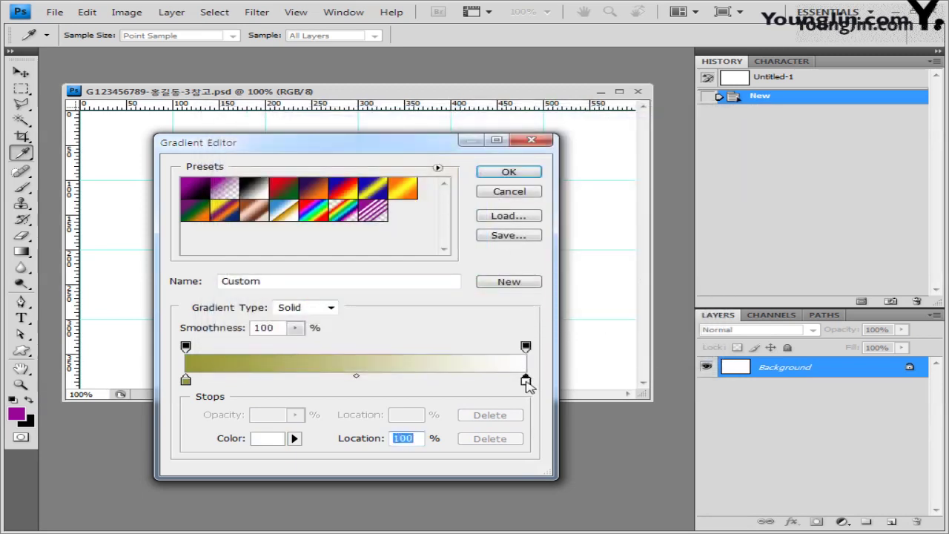
double_click(539, 346)
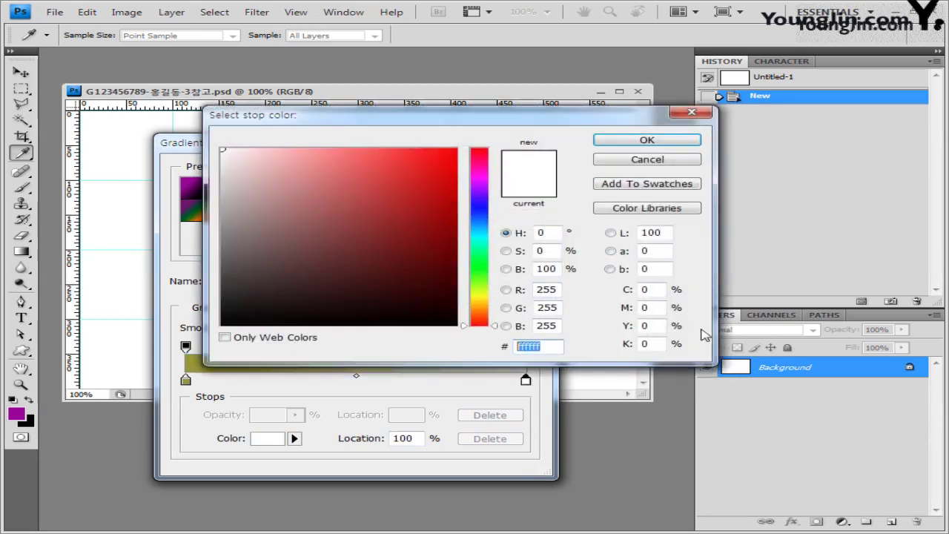
type("336699")
left_click(647, 141)
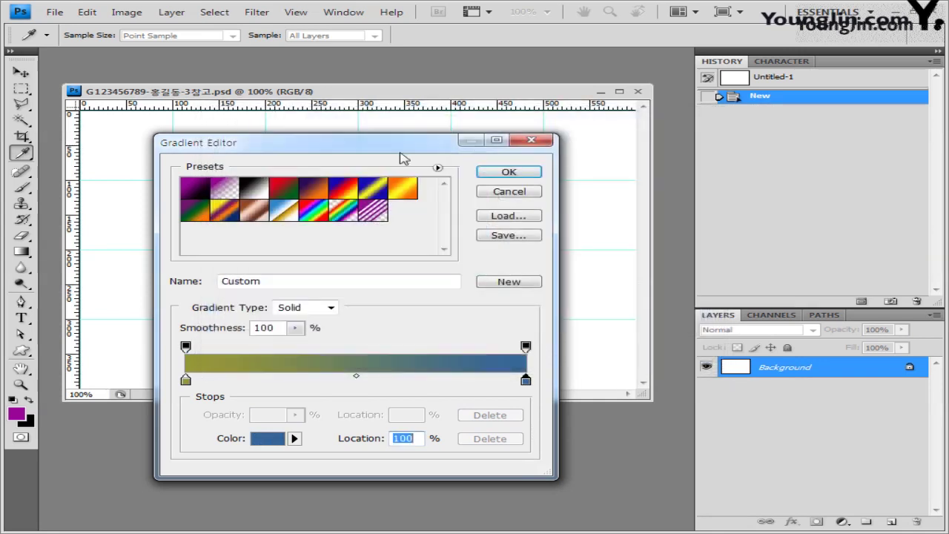
left_click_drag(418, 148, 410, 140)
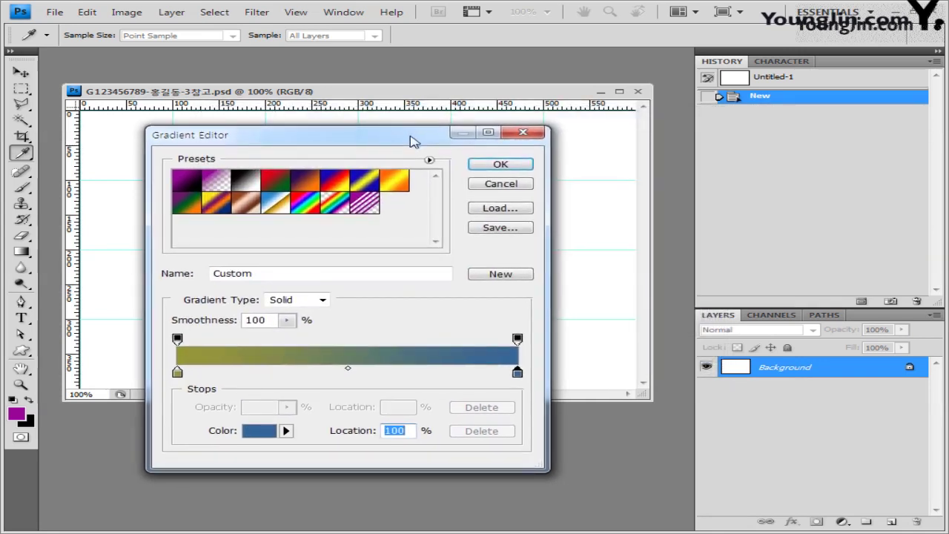
left_click(501, 165)
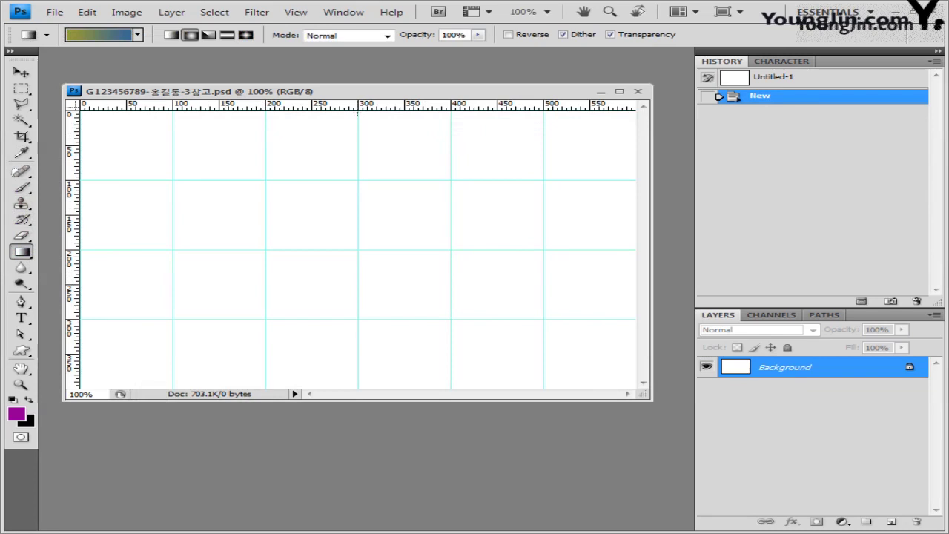
Undo a first attempt, then apply a linear gradient from canvas top to bottom.
left_click_drag(358, 112, 359, 315)
left_click_drag(361, 383, 369, 380)
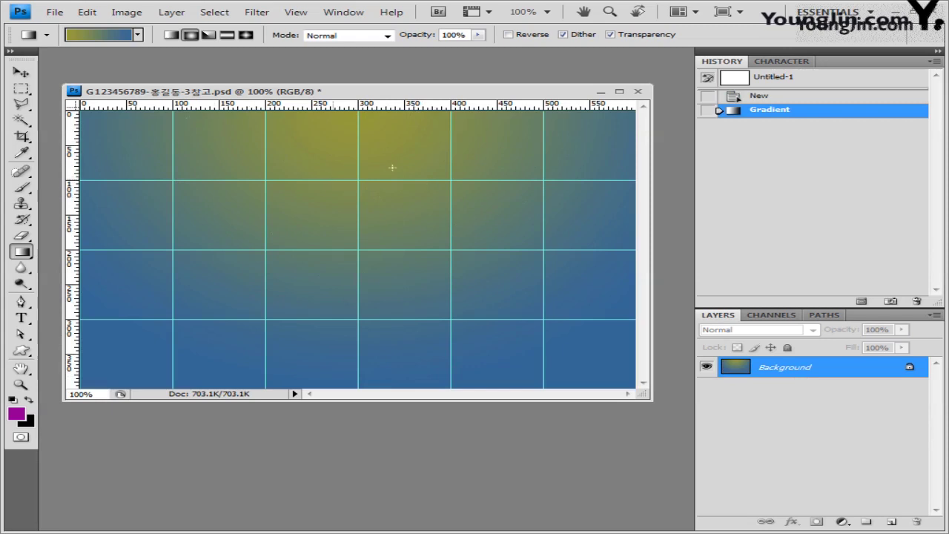
left_click(769, 96)
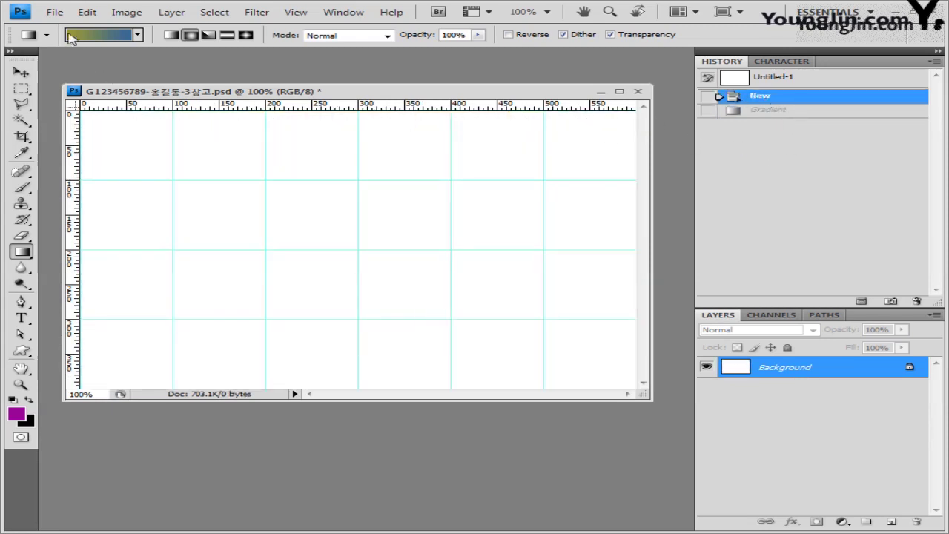
left_click(171, 36)
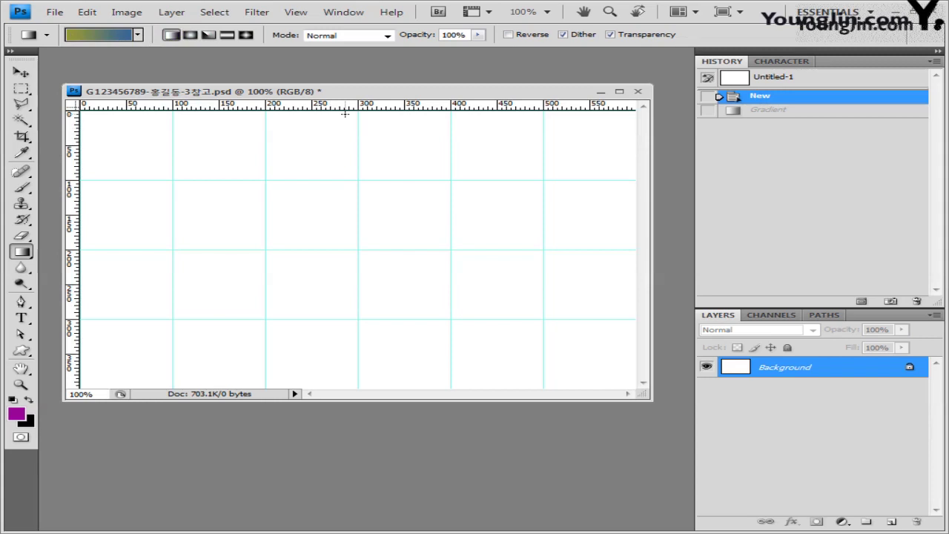
left_click_drag(345, 113, 350, 384)
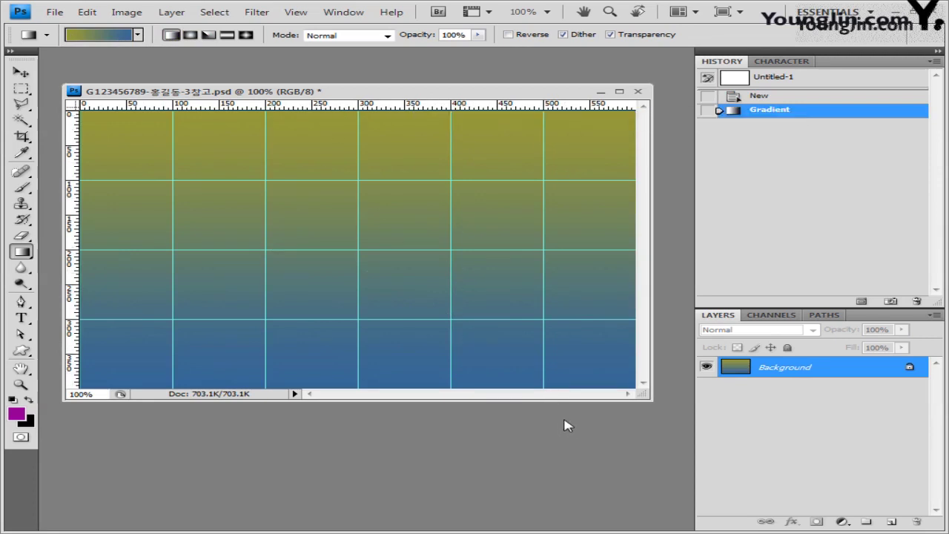
left_click(51, 13)
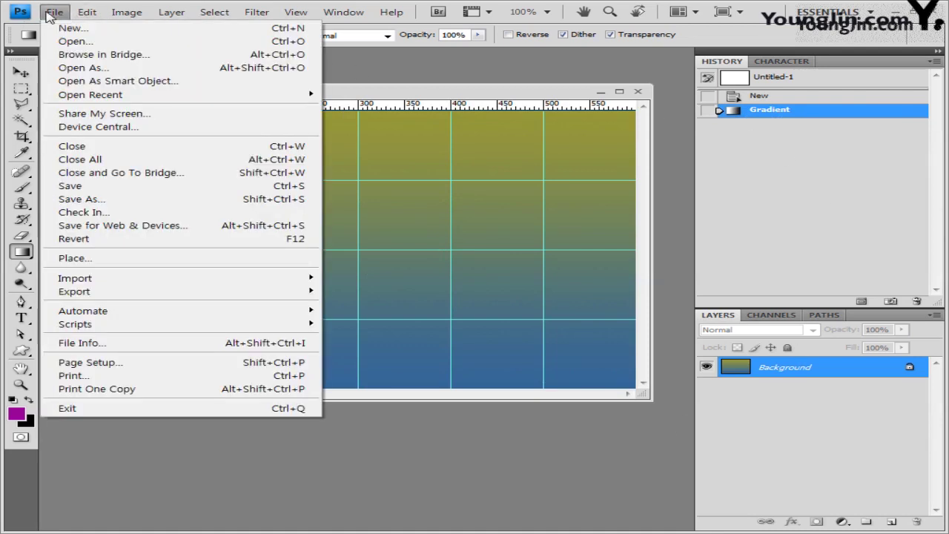
Open 1급-7.jpg from the Image folder, select all, close it, and paste it as a new layer.
left_click(74, 41)
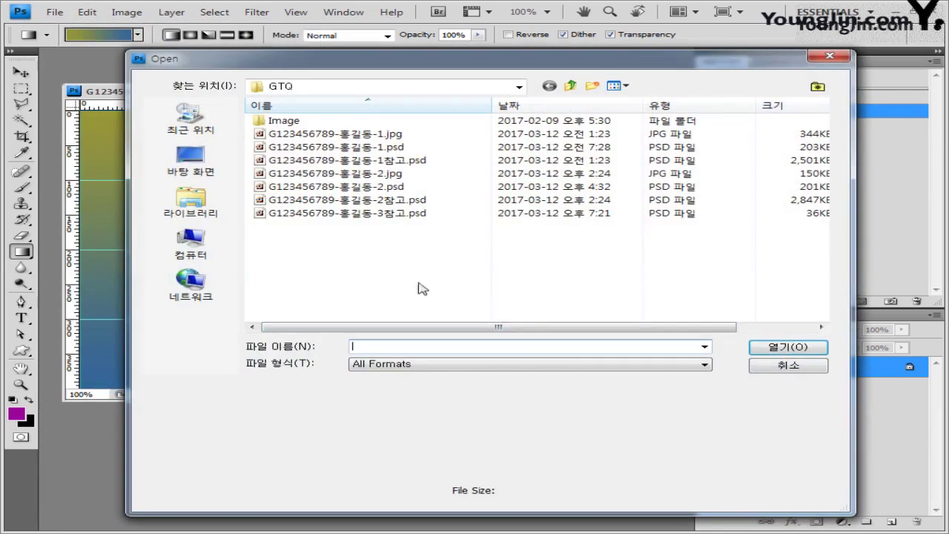
double_click(284, 120)
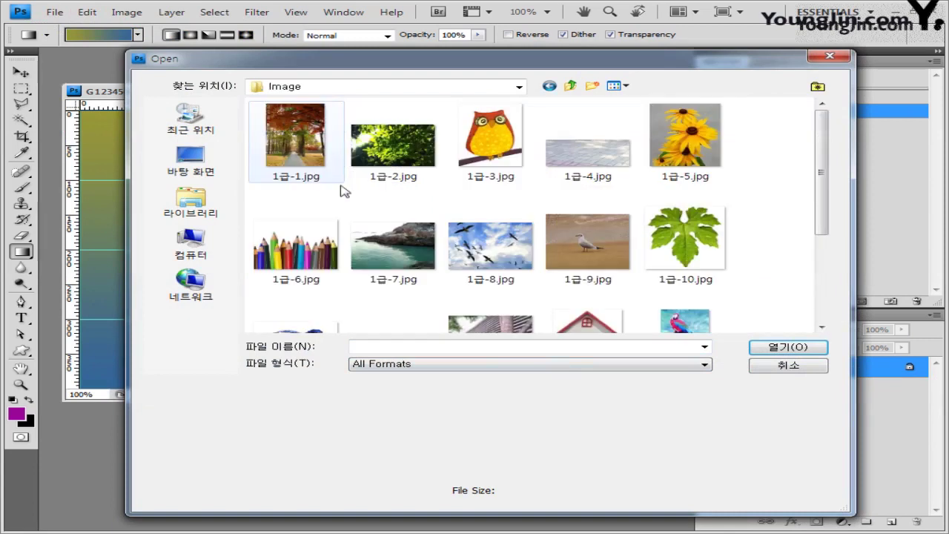
left_click(408, 278)
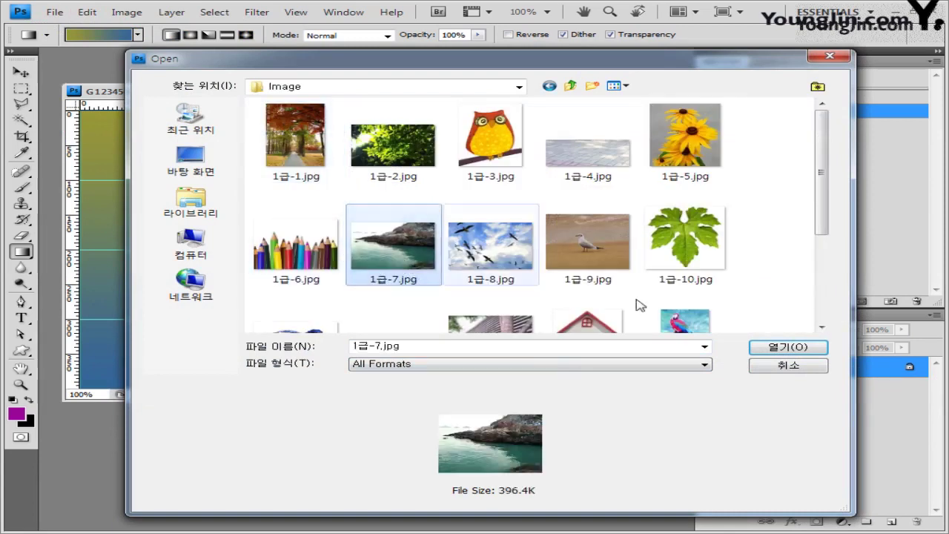
left_click(788, 346)
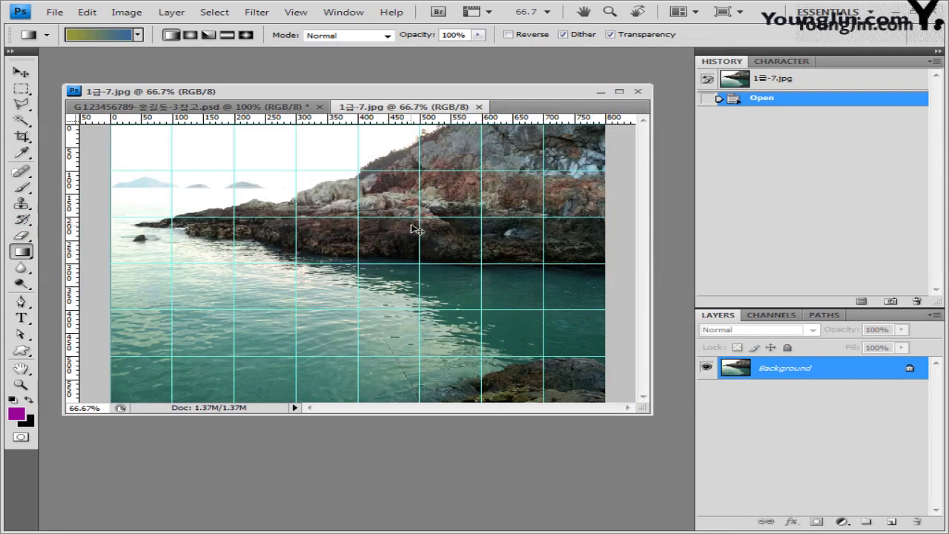
key("ctrl+a")
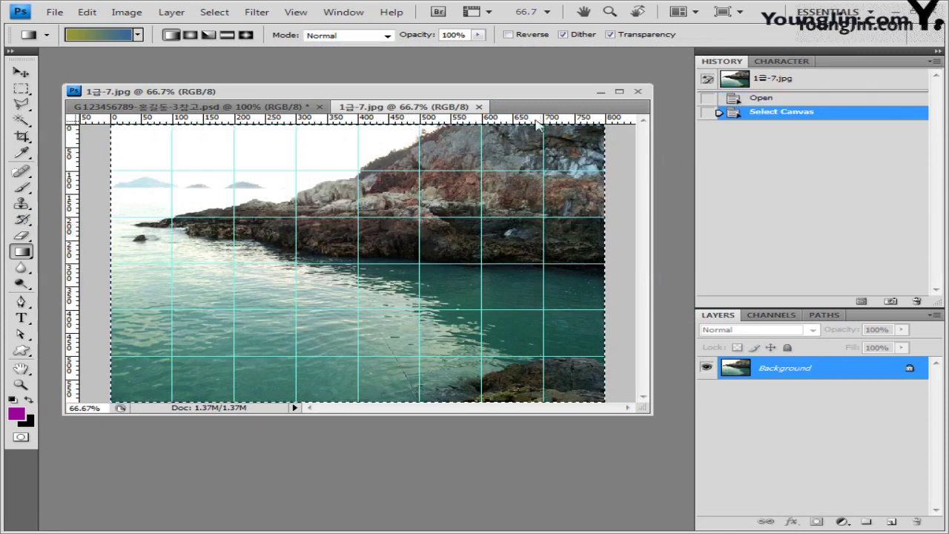
left_click(479, 107)
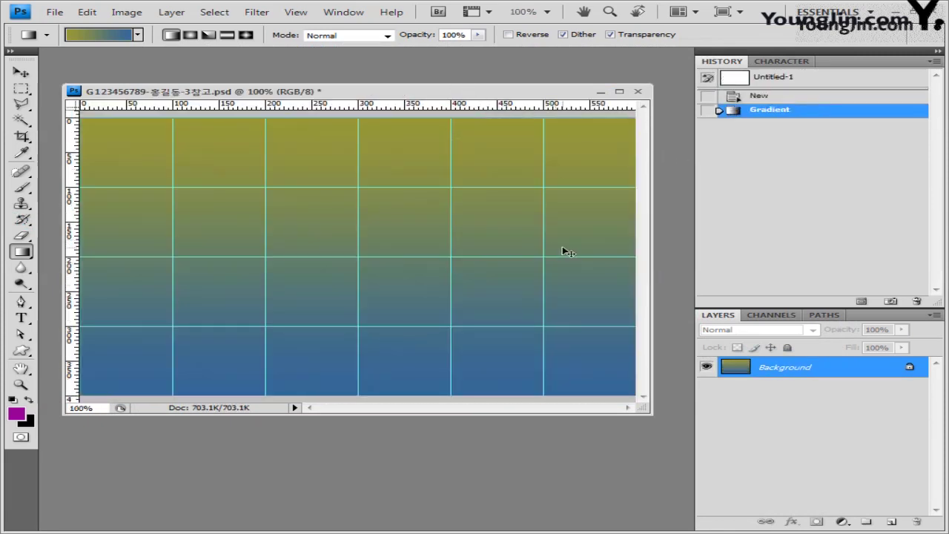
key("ctrl+v")
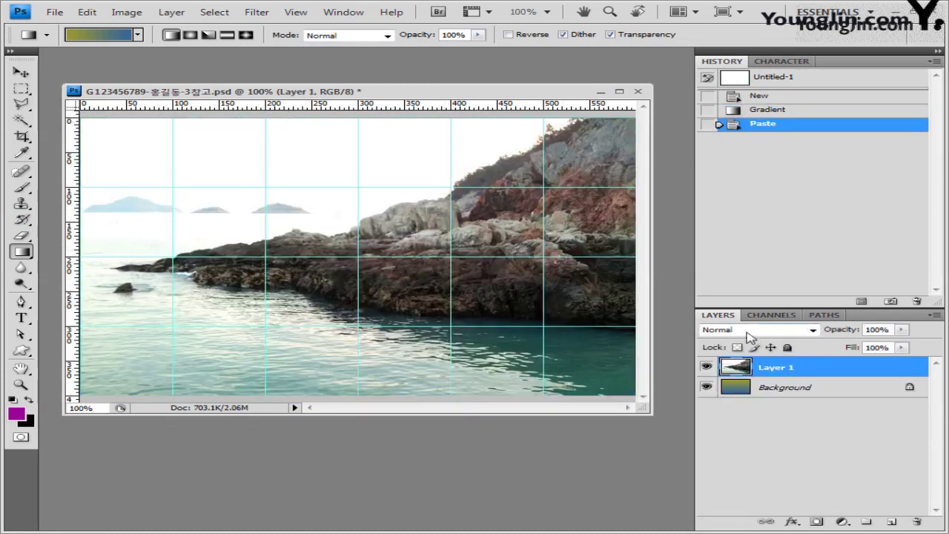
Set the coast layer's blend mode to Screen with 70% opacity.
left_click(813, 331)
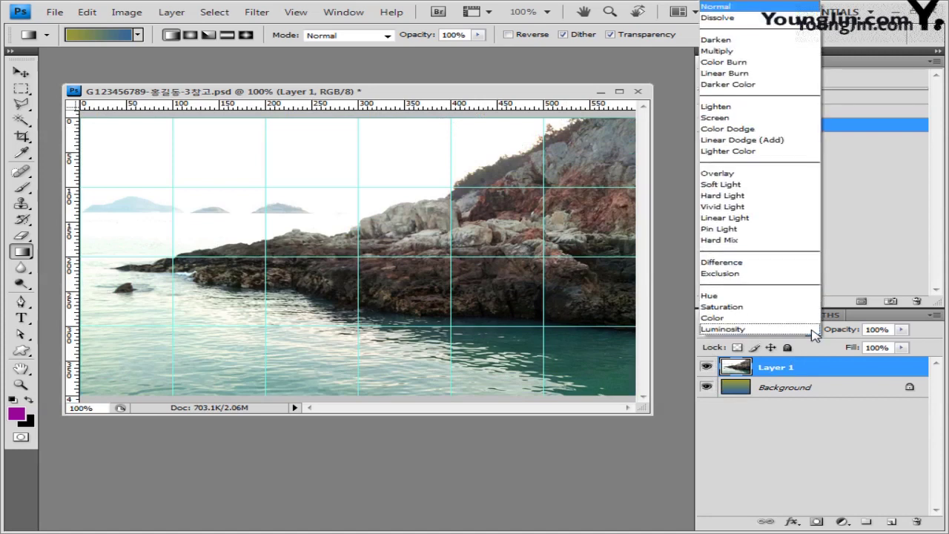
left_click(801, 126)
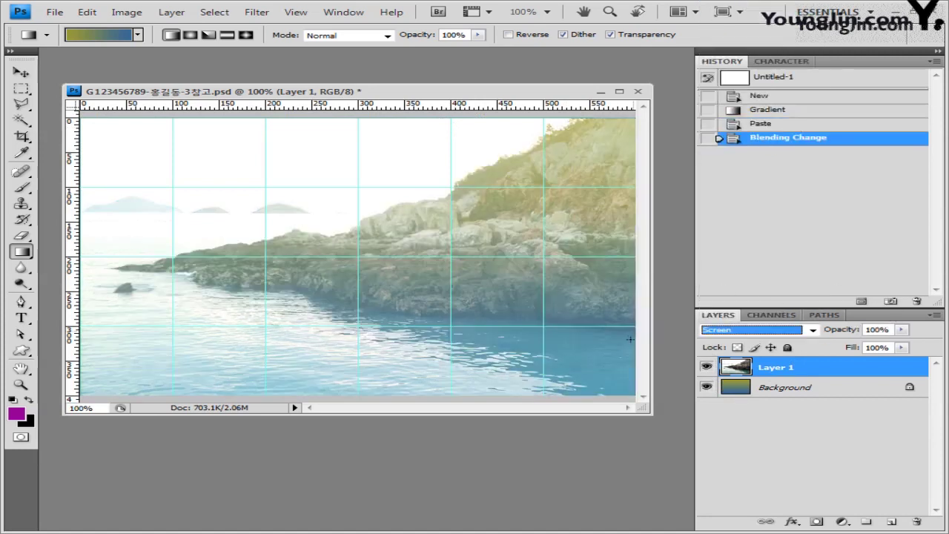
left_click(892, 329)
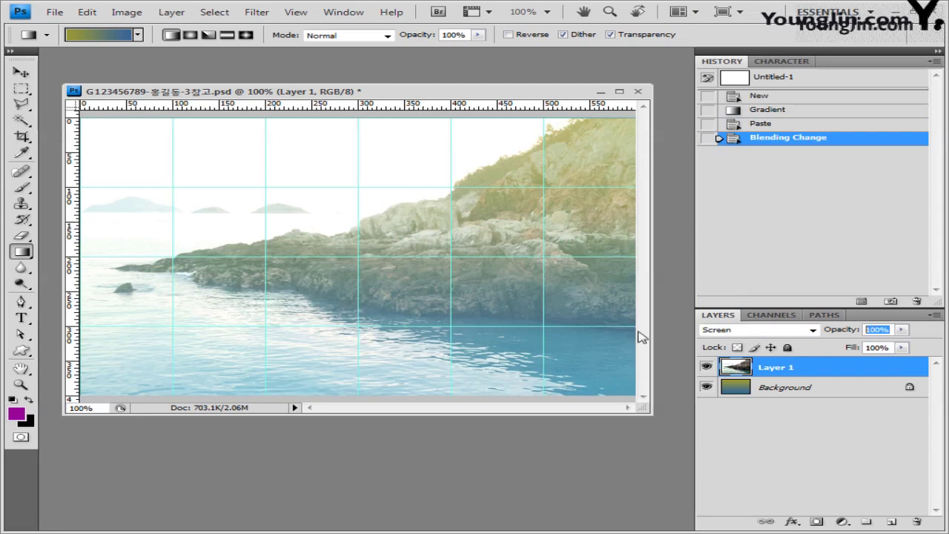
type("70")
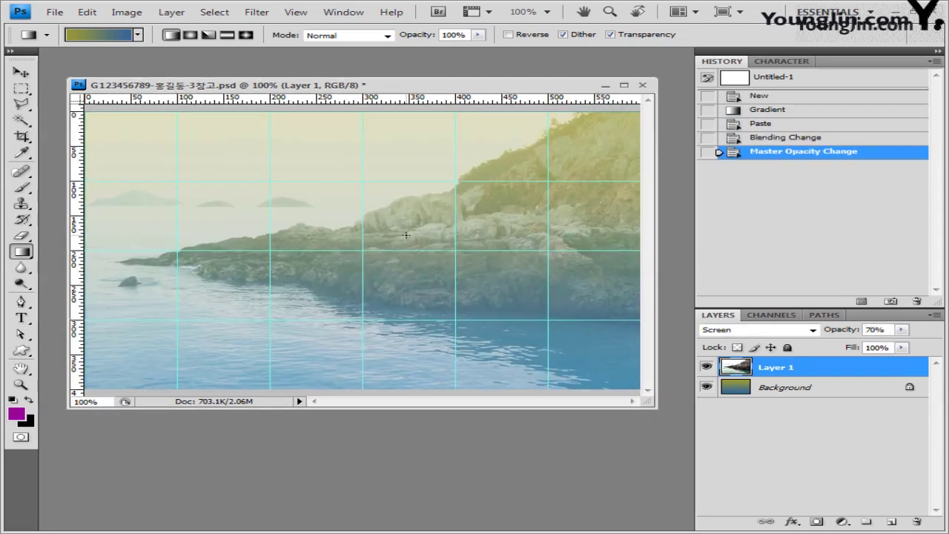
left_click(54, 12)
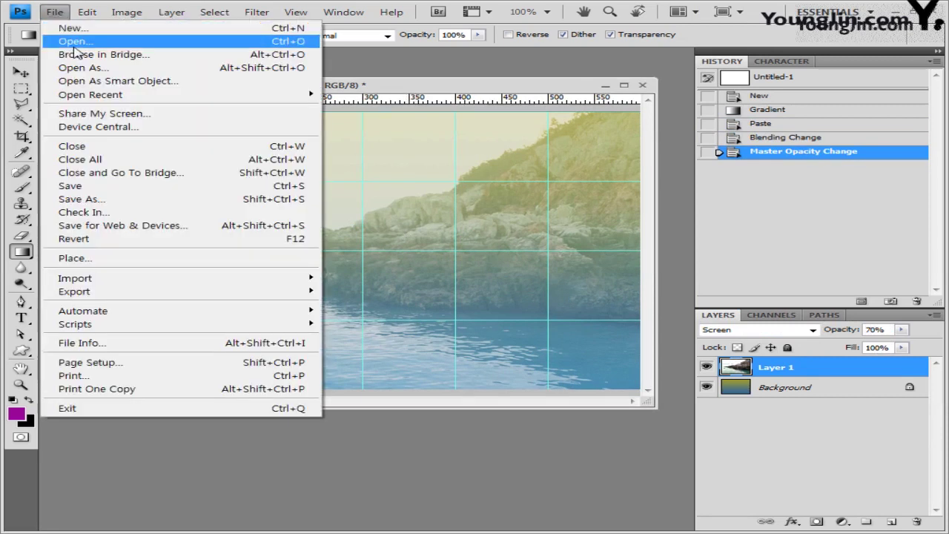
Open 1급-8.jpg, select all, close it, and paste it into the document as a new layer.
left_click(66, 38)
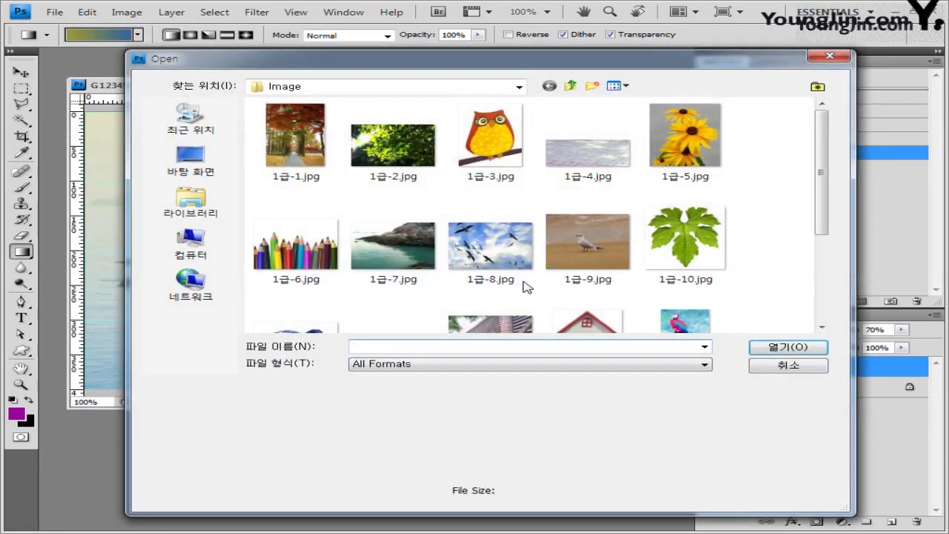
left_click(524, 283)
left_click(803, 350)
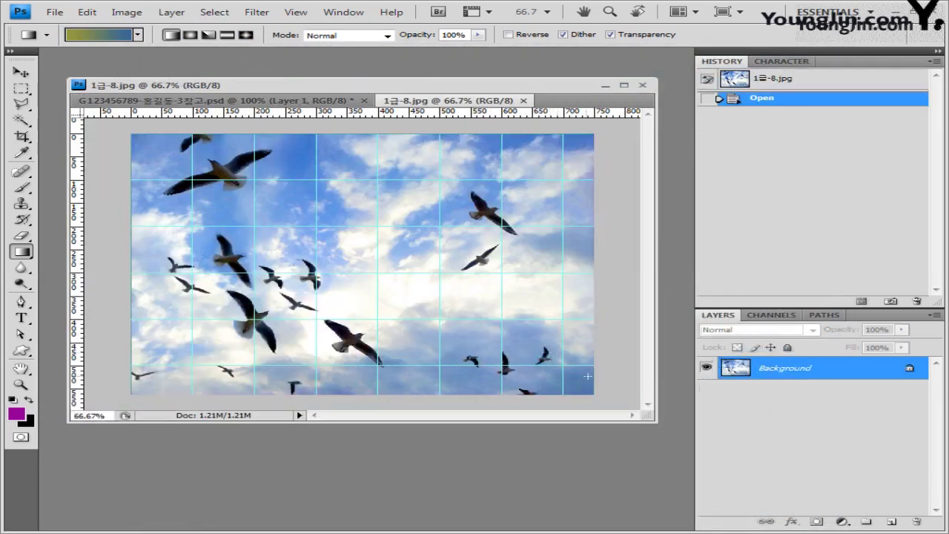
key("ctrl+a")
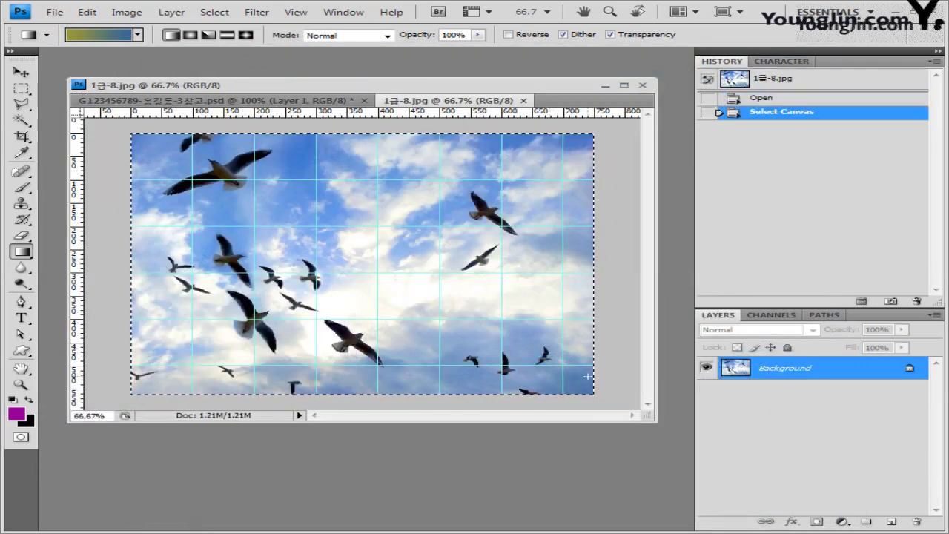
left_click(523, 100)
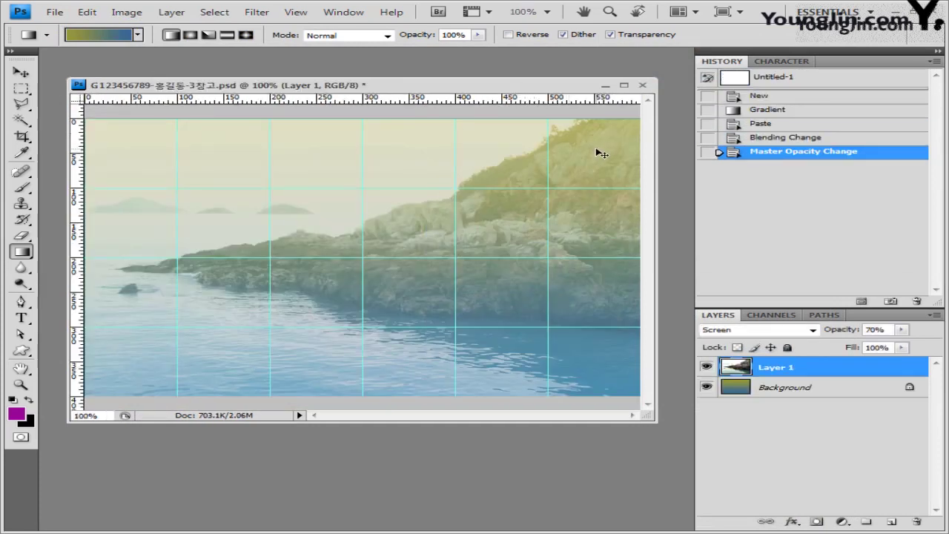
key("ctrl+v")
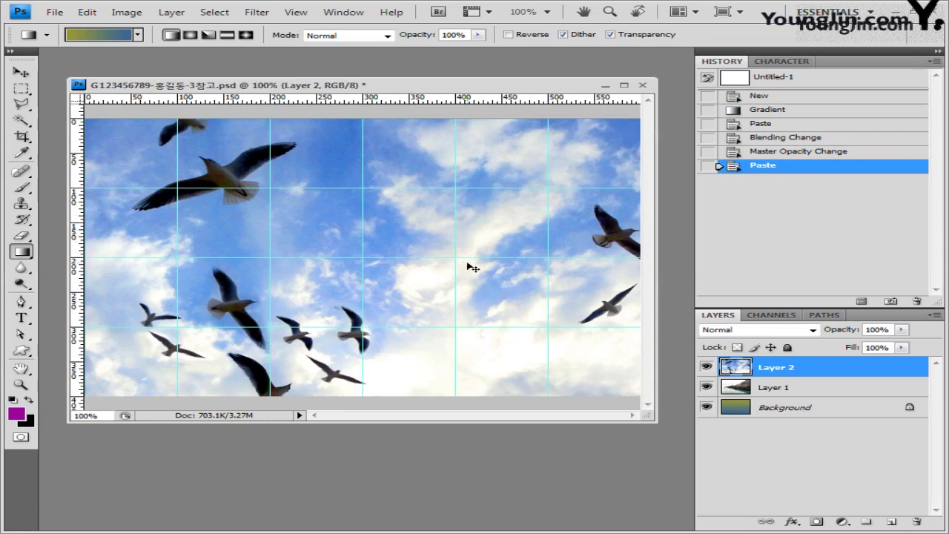
Free-transform the seagull layer to about 71.8% width and 71.0% height.
key("ctrl+t")
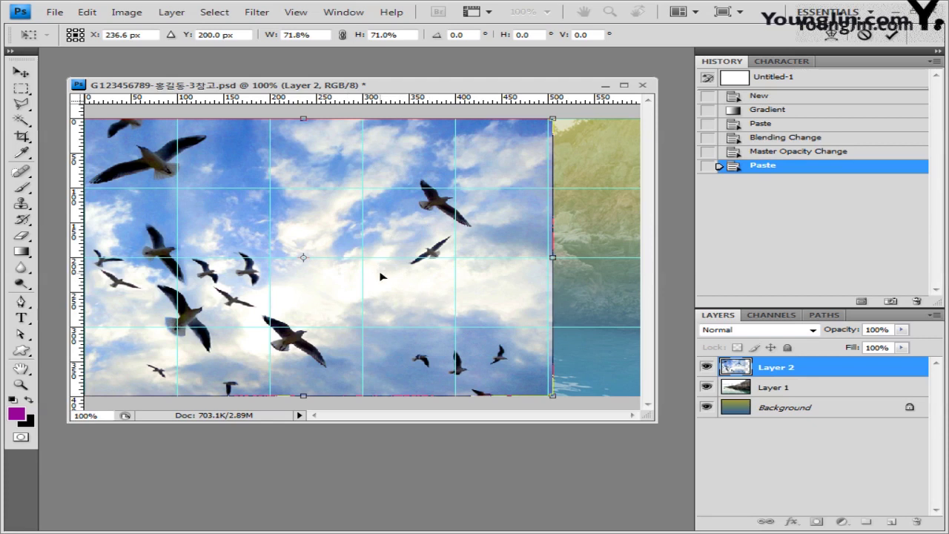
key("Return")
key("g")
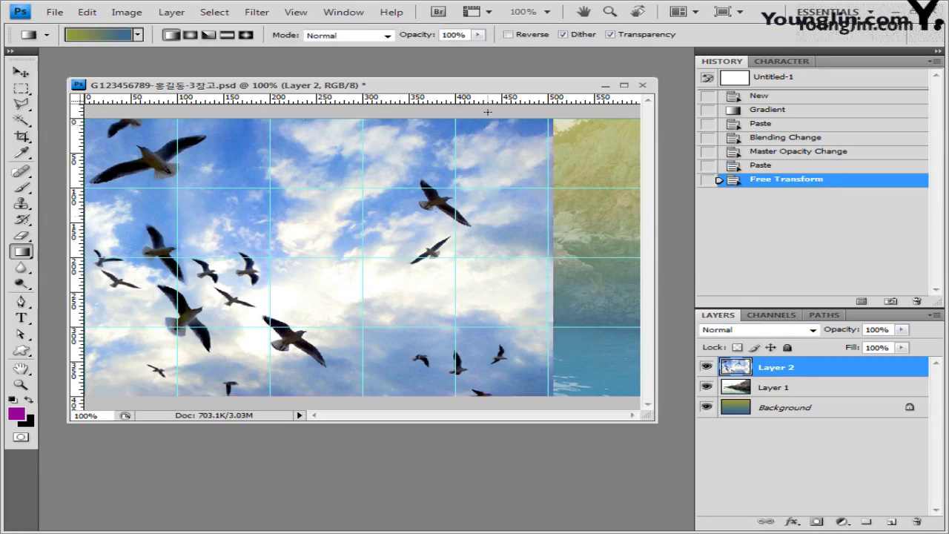
left_click_drag(488, 85, 490, 77)
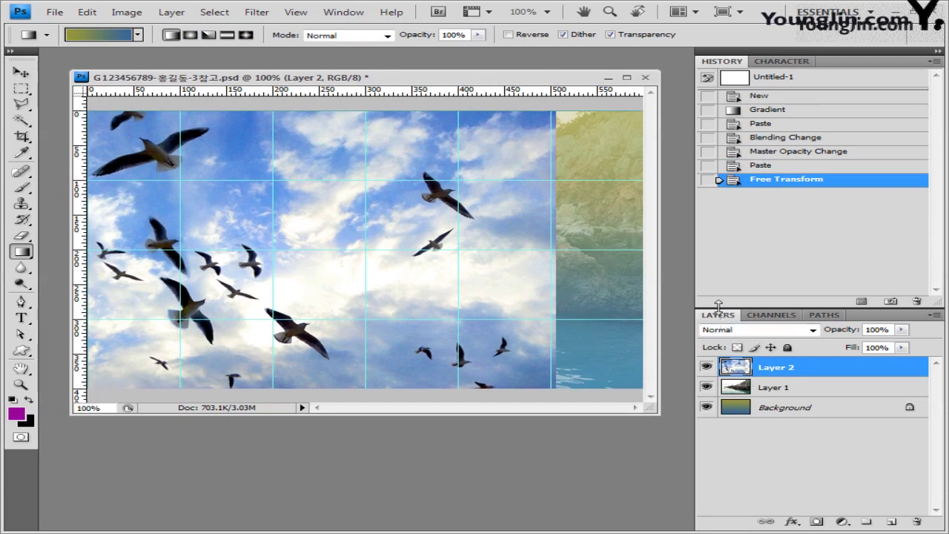
Rename the coast photo layer (Layer 1) to '1-7'.
double_click(777, 387)
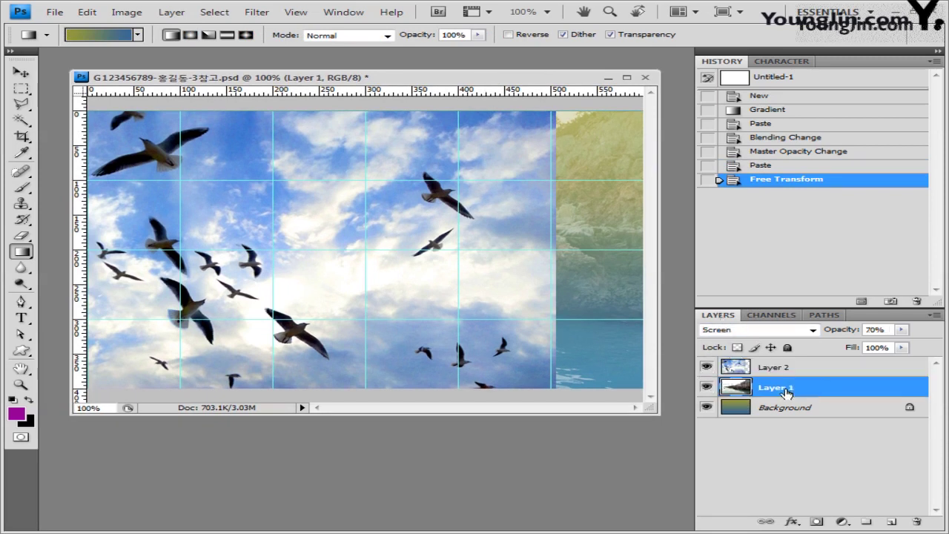
type("1-7")
key("Return")
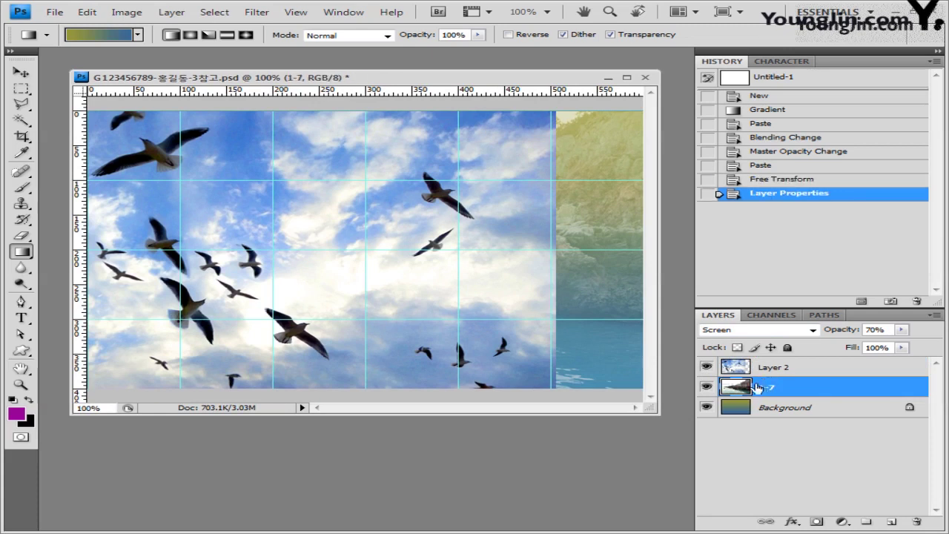
Rename the seagull photo layer (Layer 2) to '1-8'.
double_click(790, 367)
type("1-8")
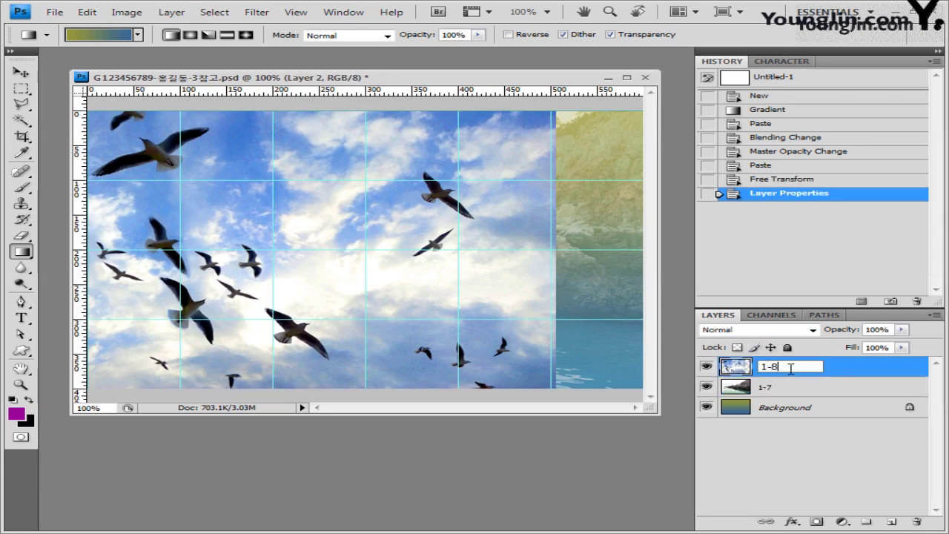
key("Return")
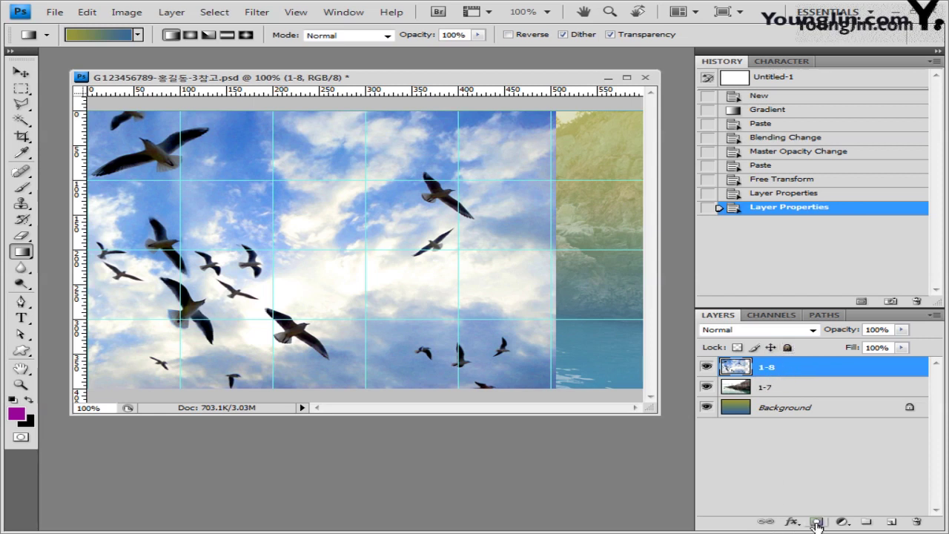
Add a layer mask to layer 1-8 and confirm foreground and background are black and white.
left_click(817, 522)
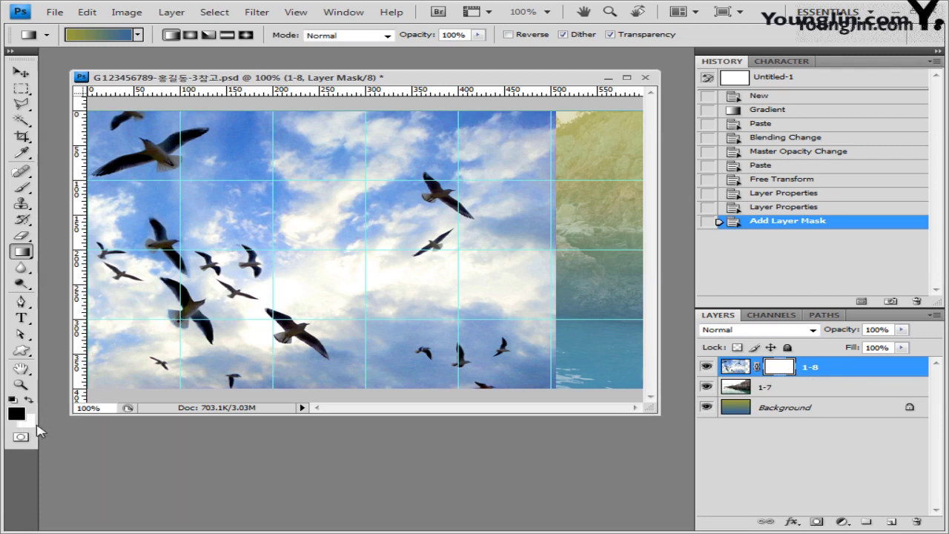
left_click(17, 413)
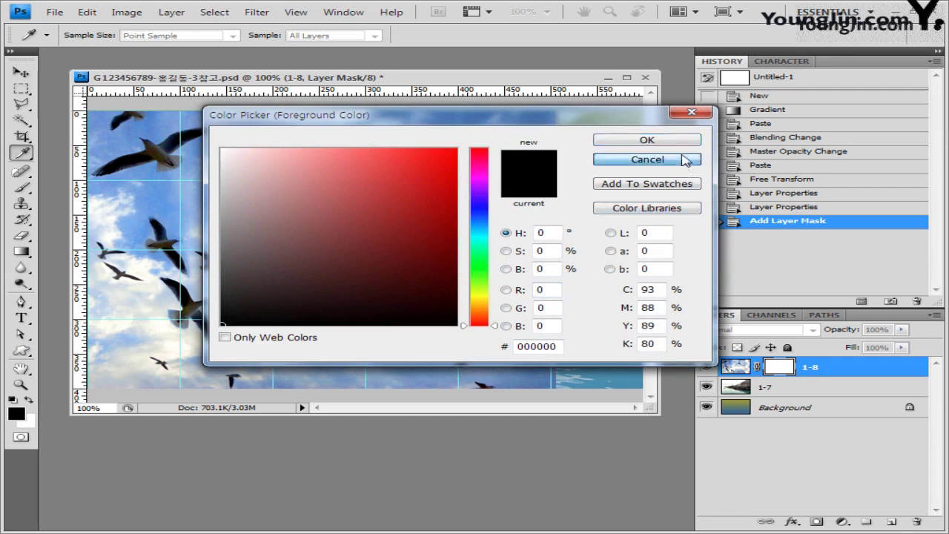
left_click(634, 159)
left_click(29, 422)
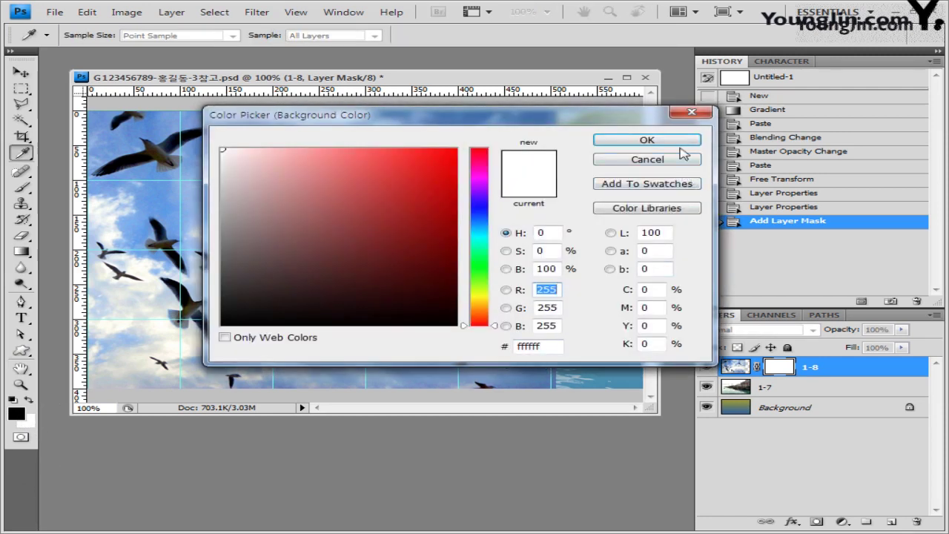
left_click(676, 159)
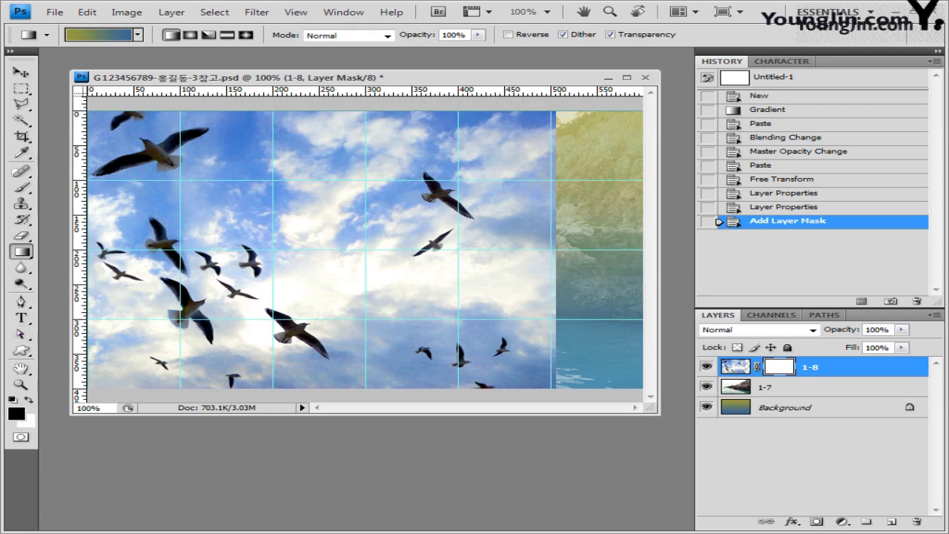
Draw a Foreground to Background gradient on layer 1-8's mask, fading the sky out toward the right.
left_click(138, 35)
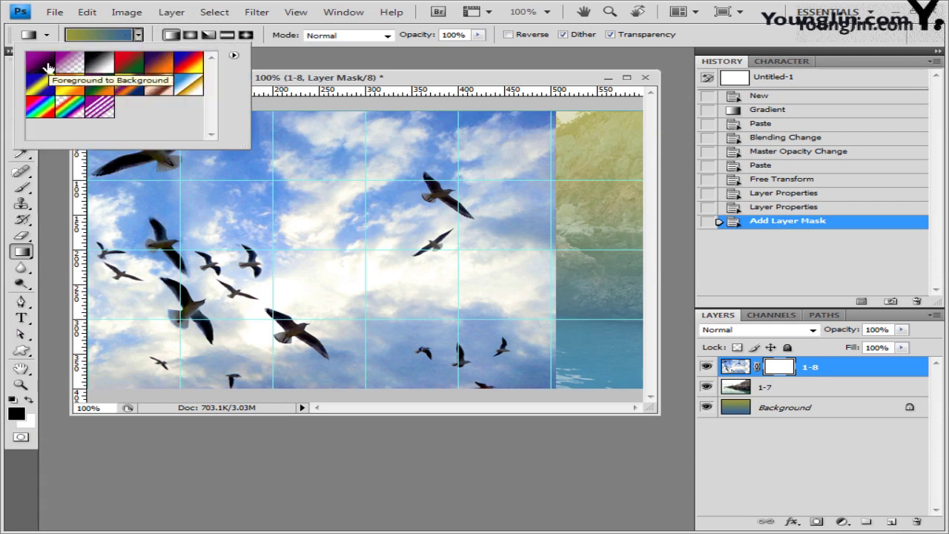
left_click(45, 67)
left_click(268, 50)
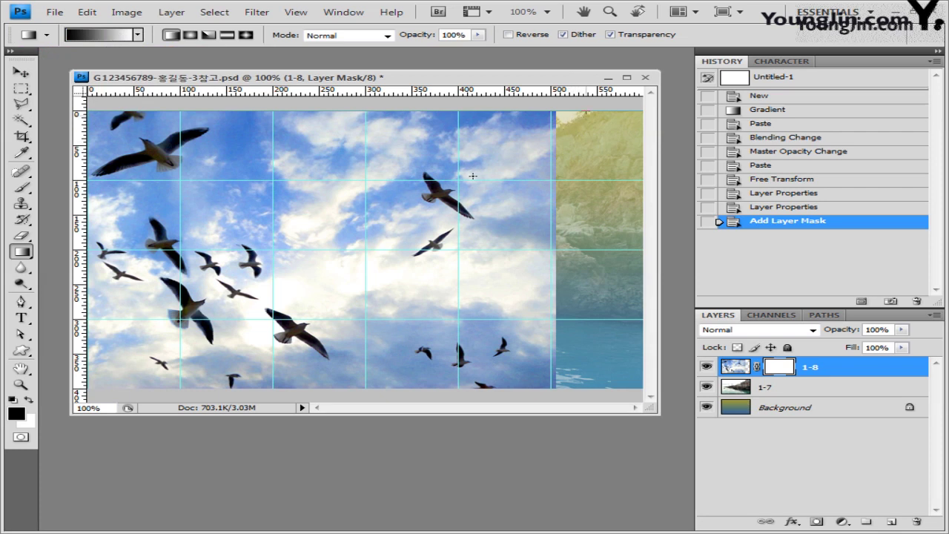
left_click_drag(204, 347, 557, 347)
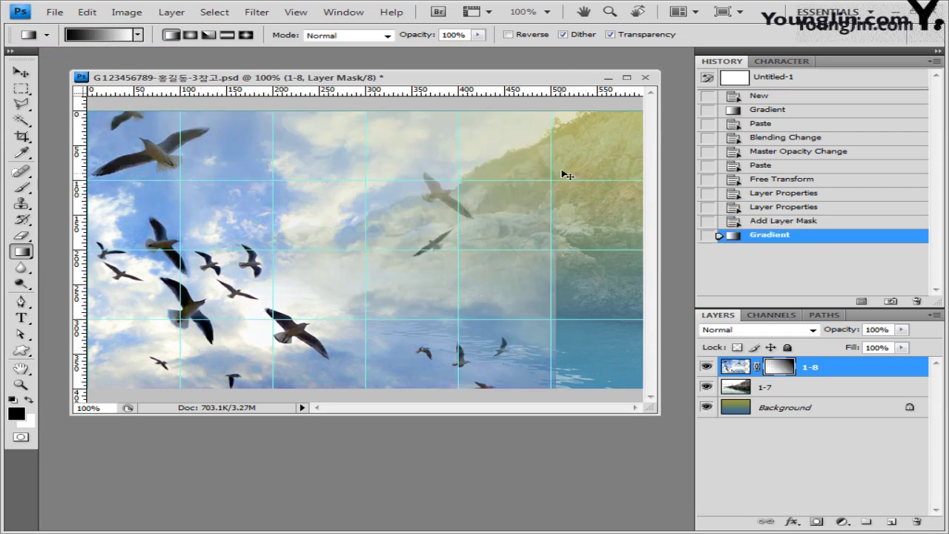
key("ctrl+z")
left_click_drag(483, 194, 236, 327)
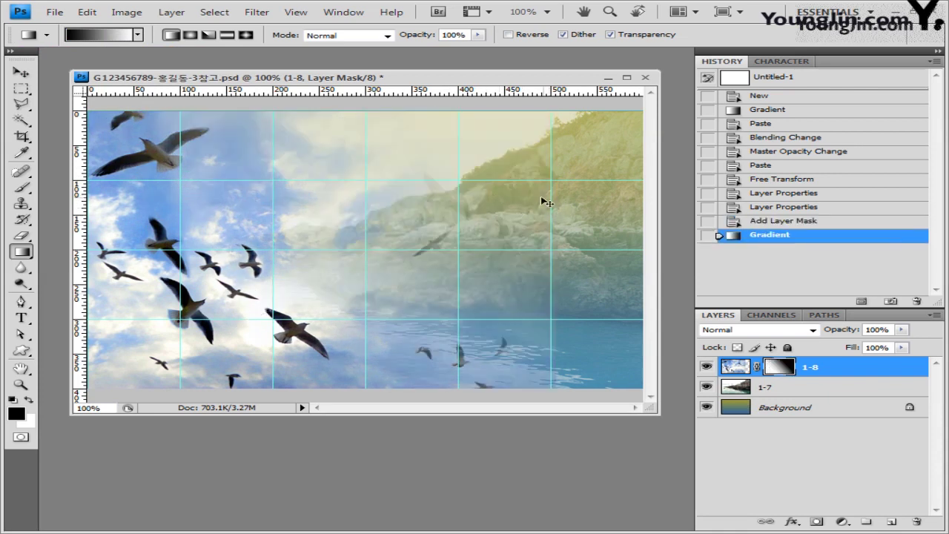
key("ctrl+z")
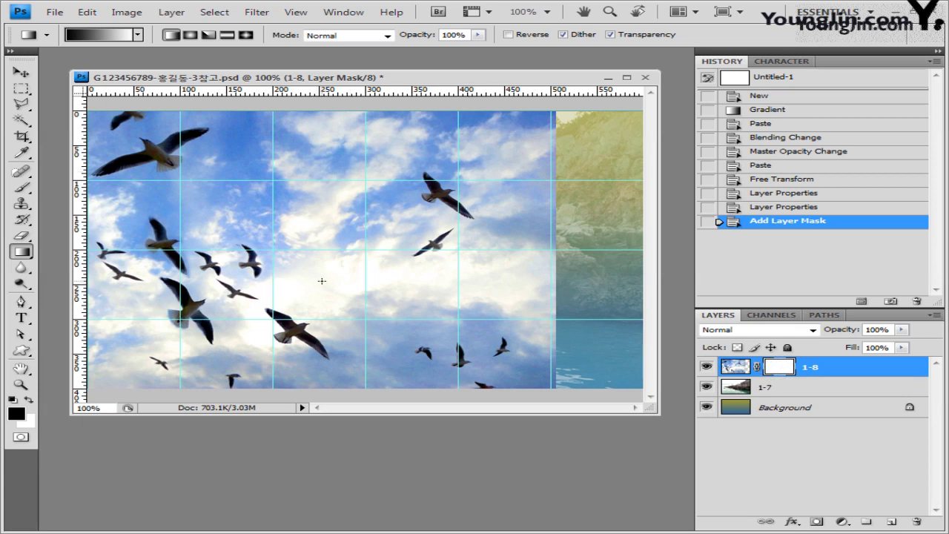
left_click_drag(322, 281, 415, 282)
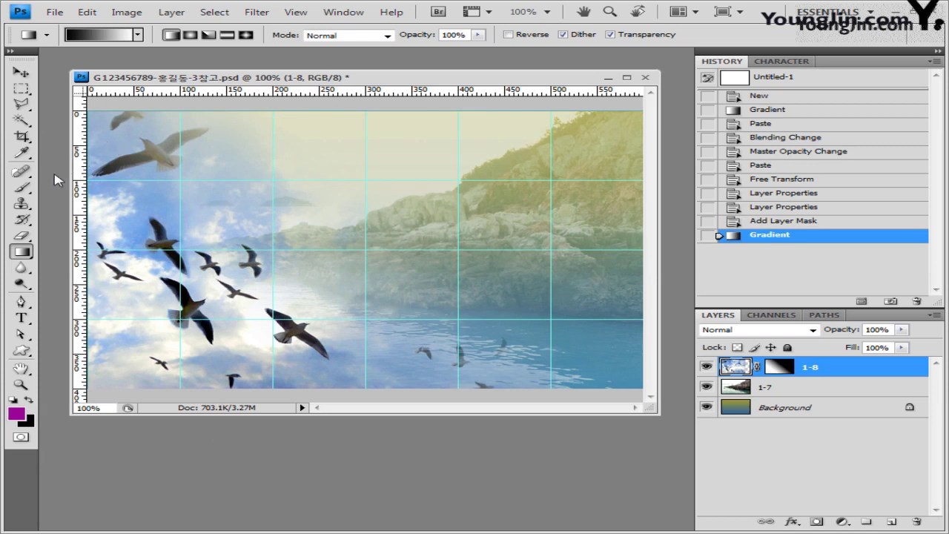
left_click(24, 353)
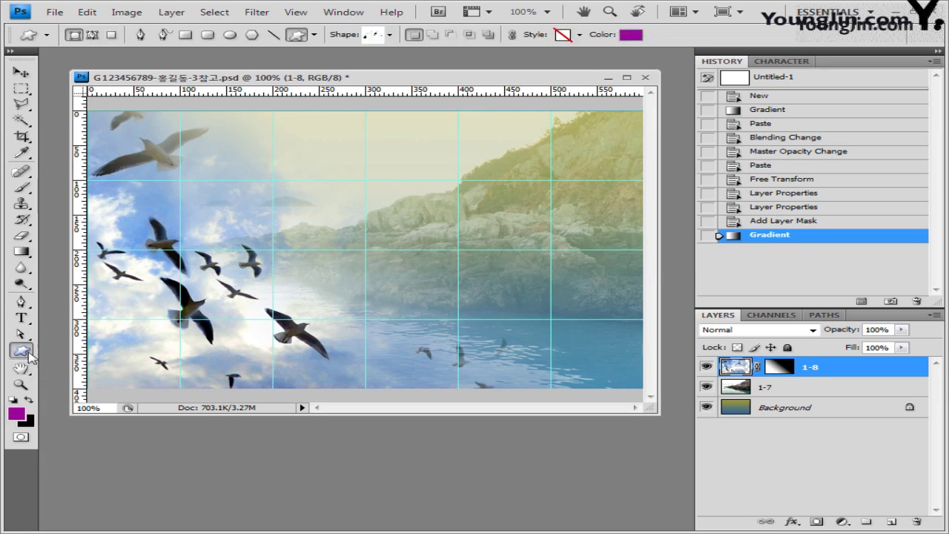
Set the Polygon tool to 7 sides, no style and white colour.
left_click_drag(30, 358, 251, 380)
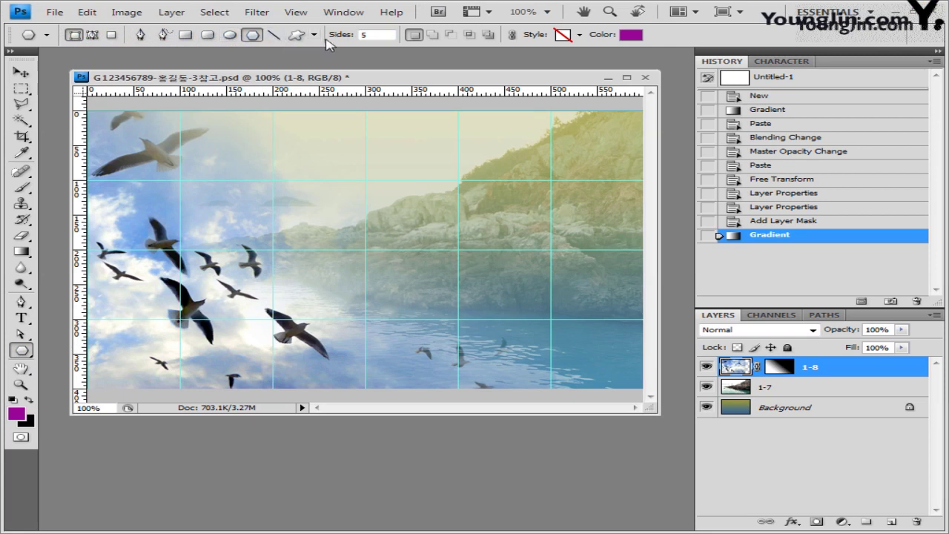
left_click(376, 34)
left_click(580, 35)
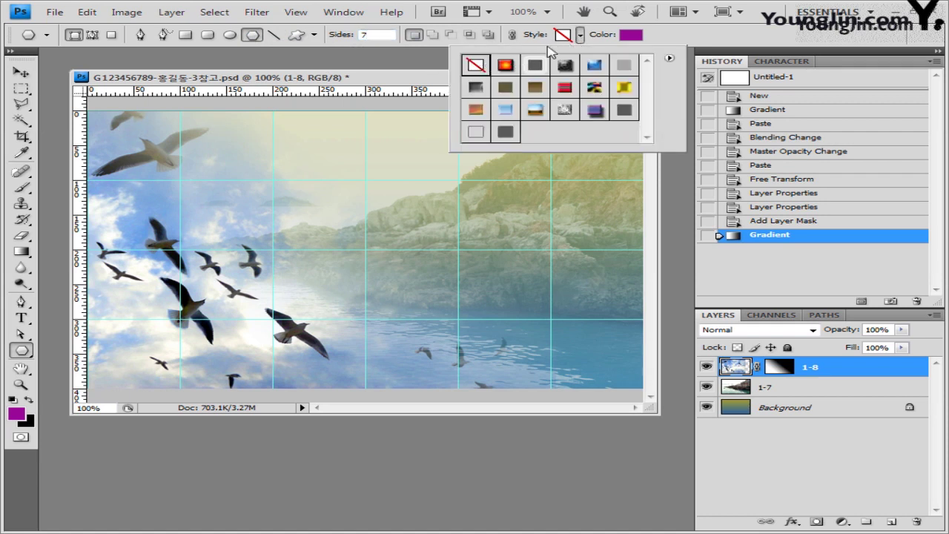
left_click(675, 37)
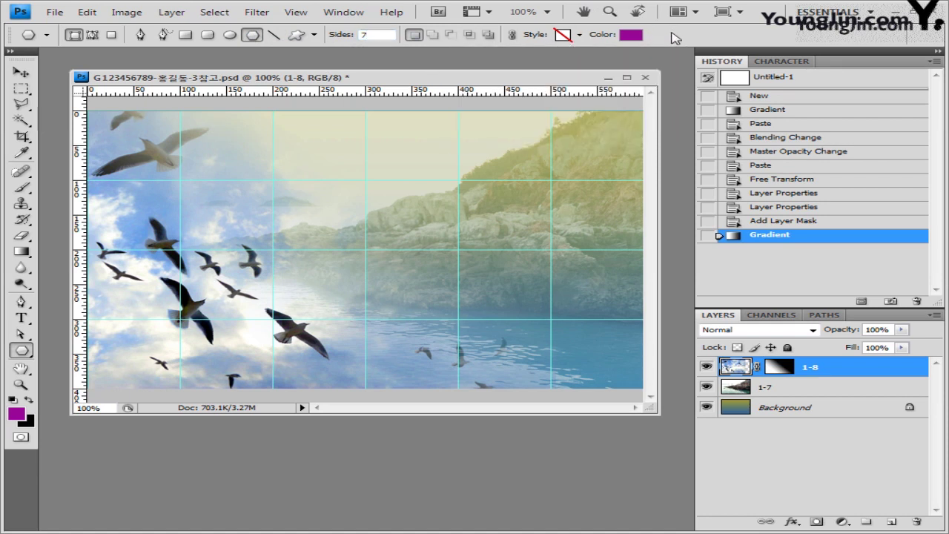
left_click(633, 37)
left_click(223, 150)
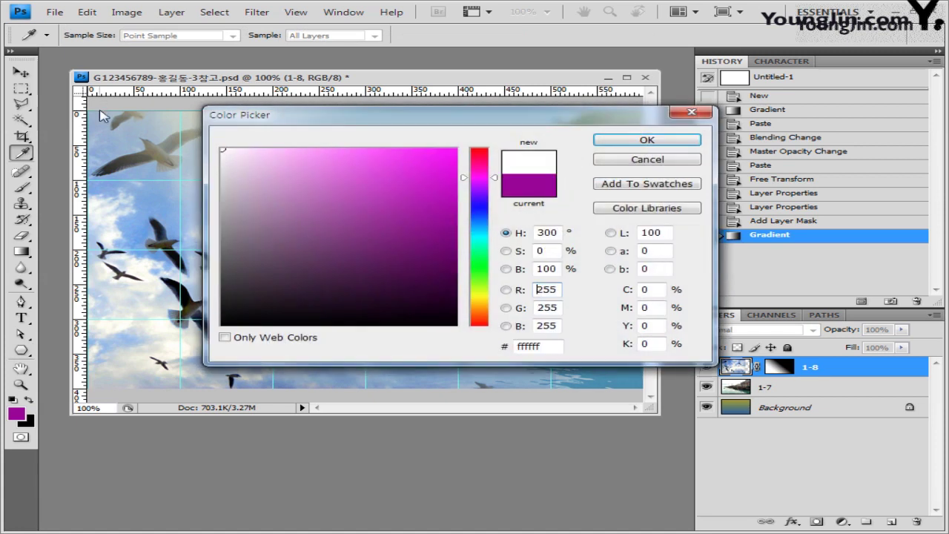
left_click(538, 346)
left_click(665, 141)
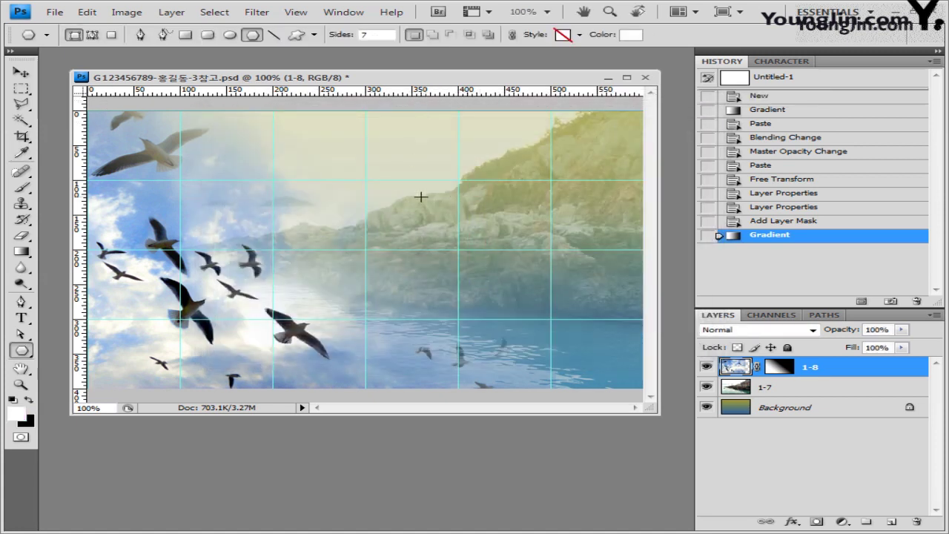
Draw the white heptagon, move it to the lower right, enlarge it, and bring up File > Open.
left_click_drag(413, 187, 473, 243)
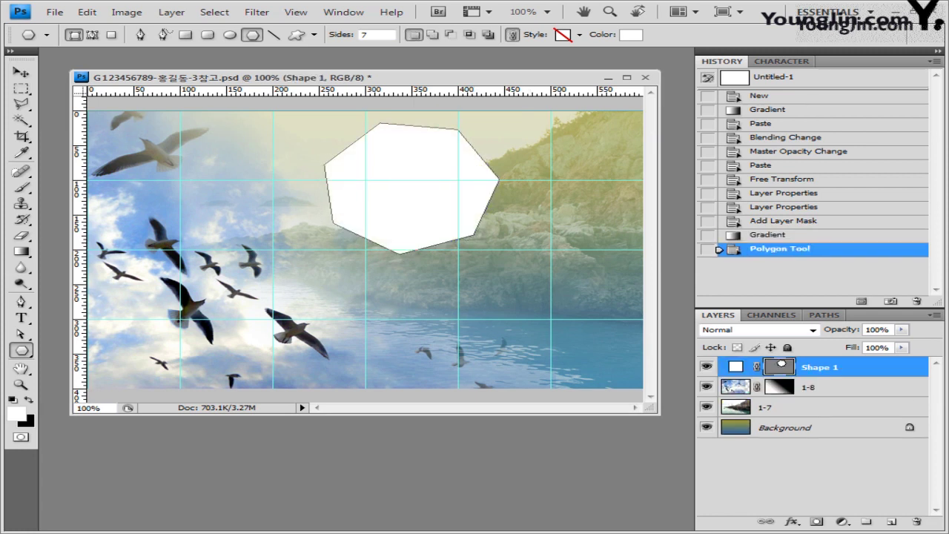
left_click(21, 71)
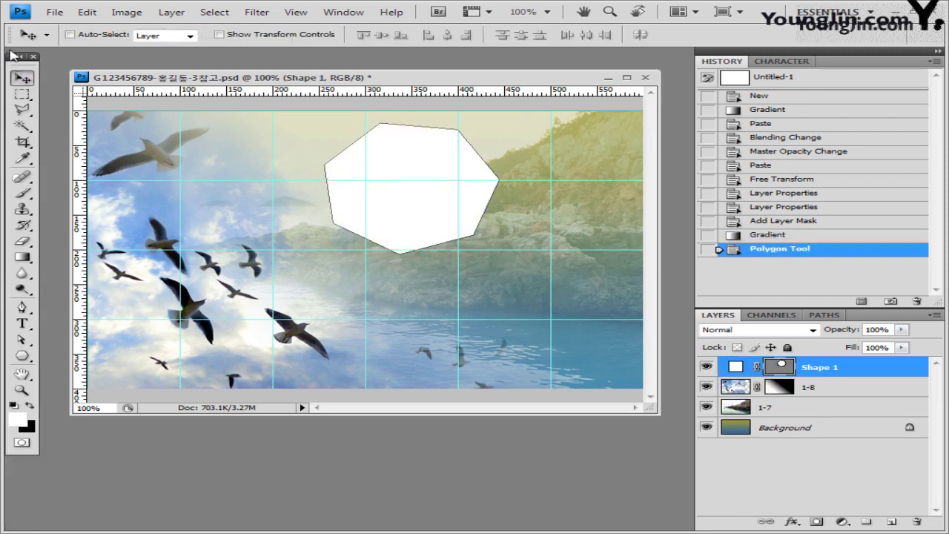
left_click_drag(390, 161, 482, 249)
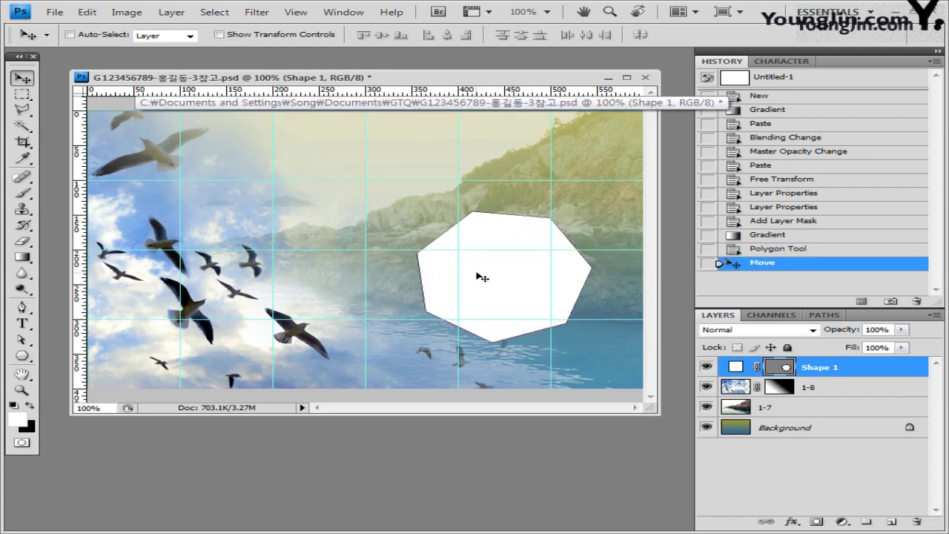
key("ctrl+shift+t")
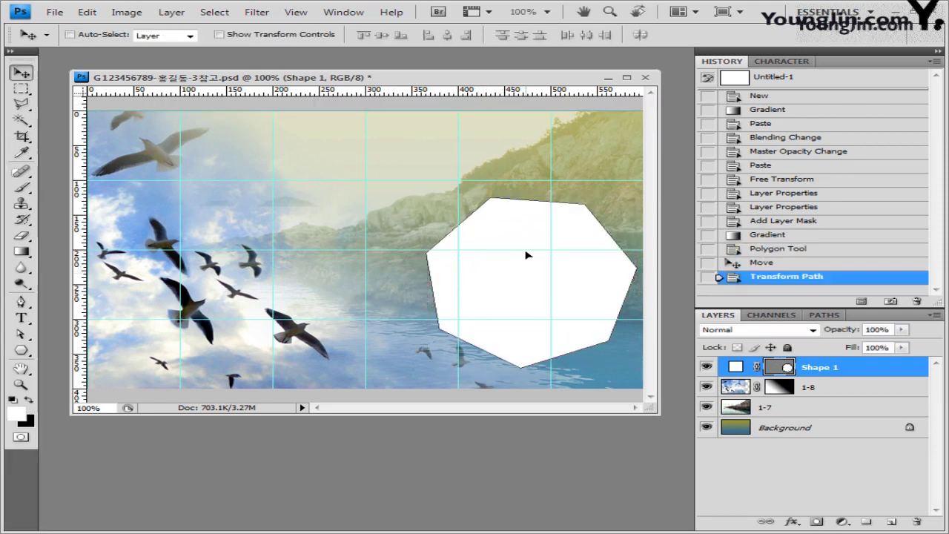
left_click(55, 12)
left_click(59, 41)
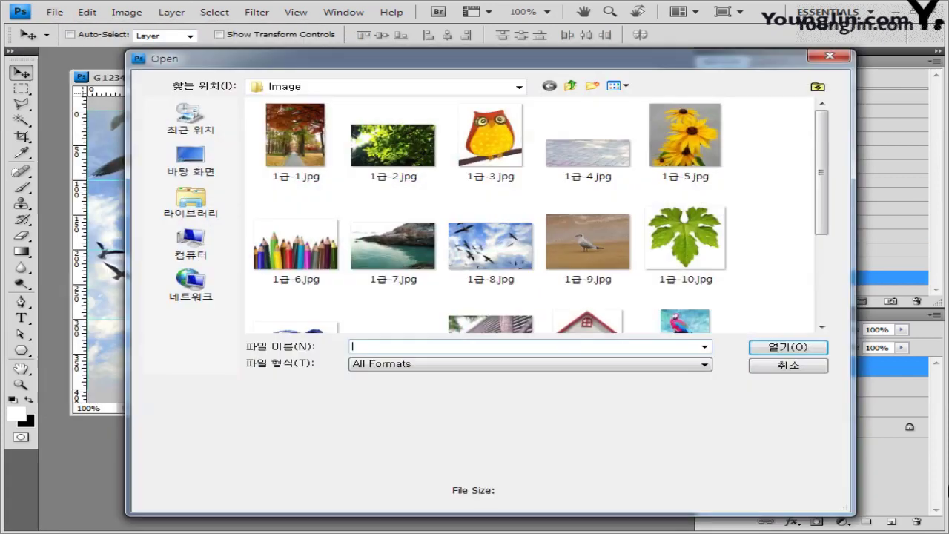
Copy the photo from 1급-9.jpg into the composite and move it right.
left_click(587, 243)
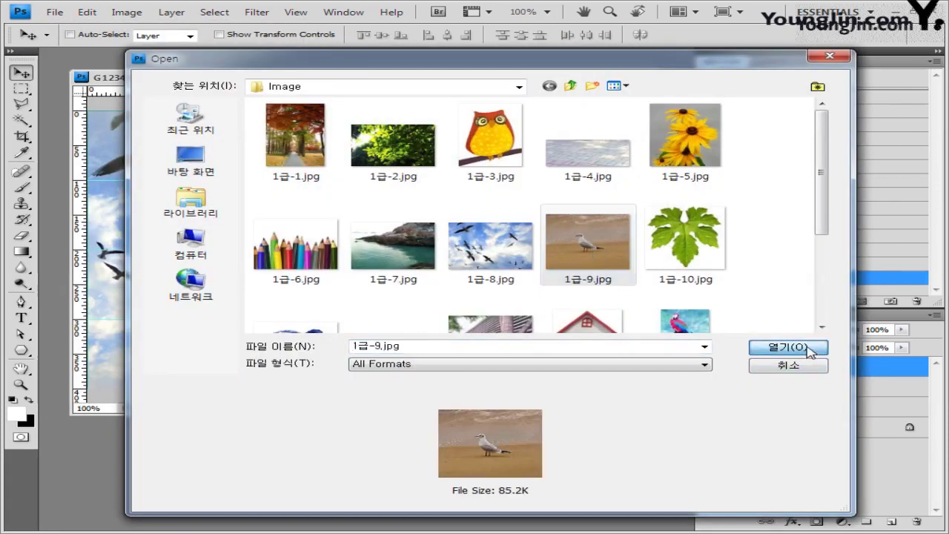
left_click(788, 347)
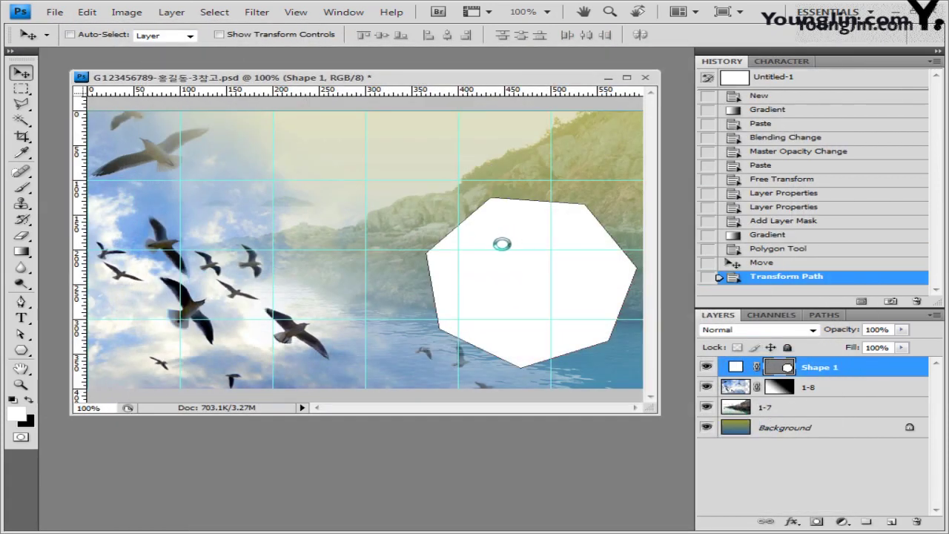
key("ctrl+a")
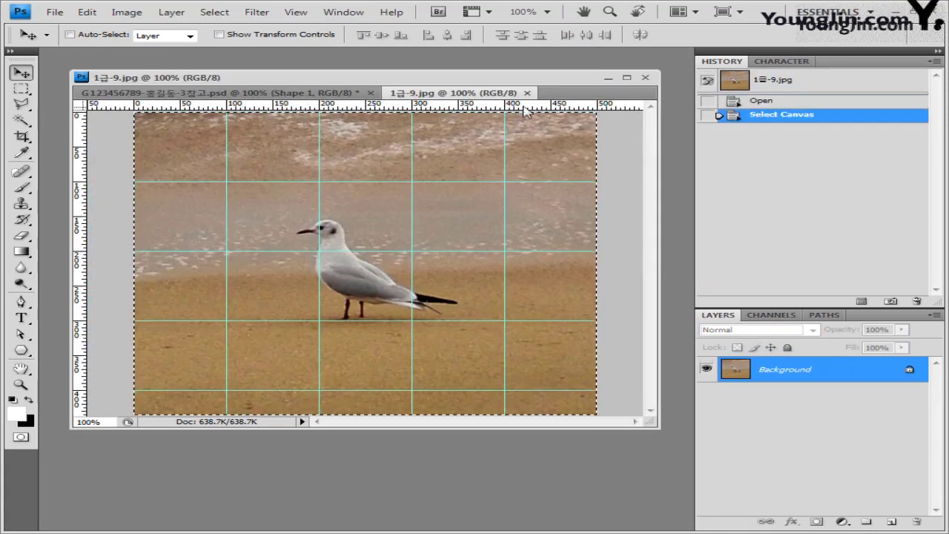
left_click(527, 92)
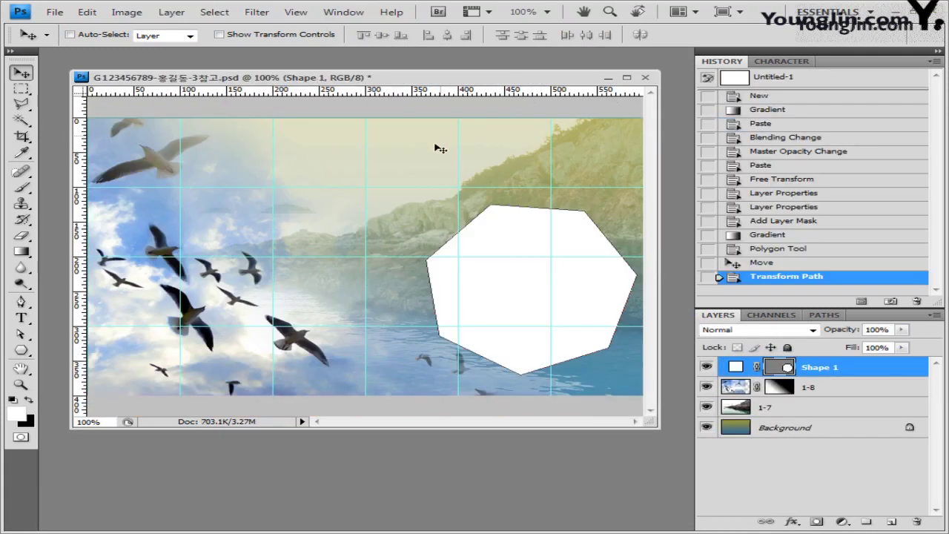
key("ctrl+v")
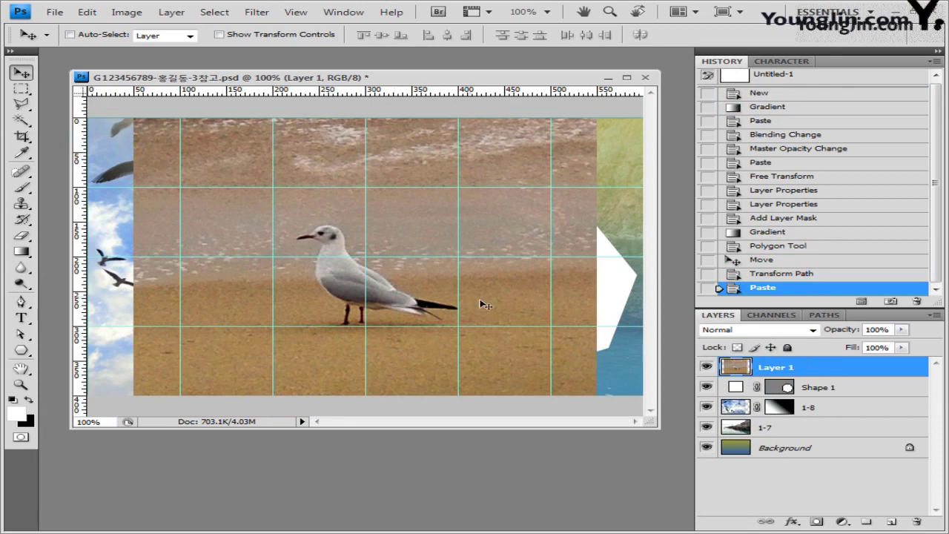
left_click_drag(509, 310, 552, 310)
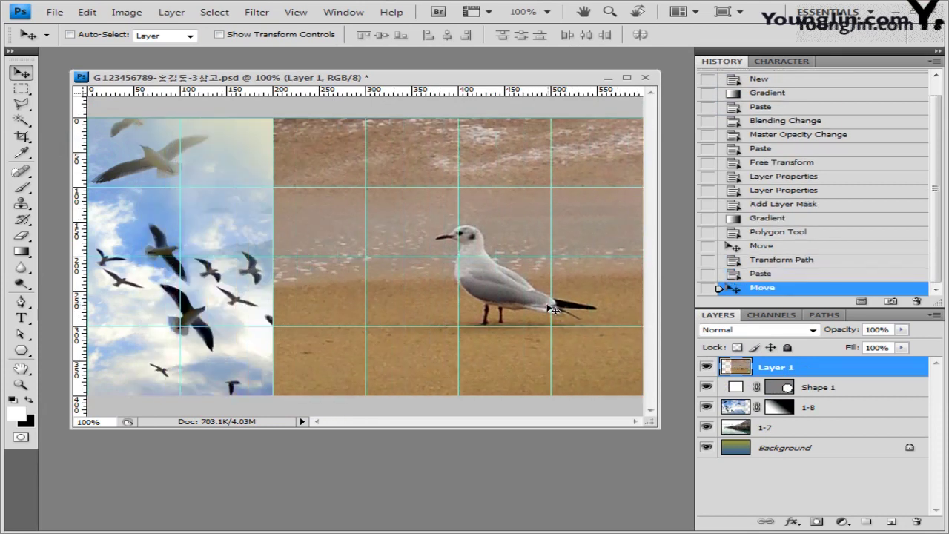
Apply Film Grain (Grain 4, Intensity 10) to the pasted seagull photo, then select Shape 1.
left_click(257, 13)
mouse_move(314, 135)
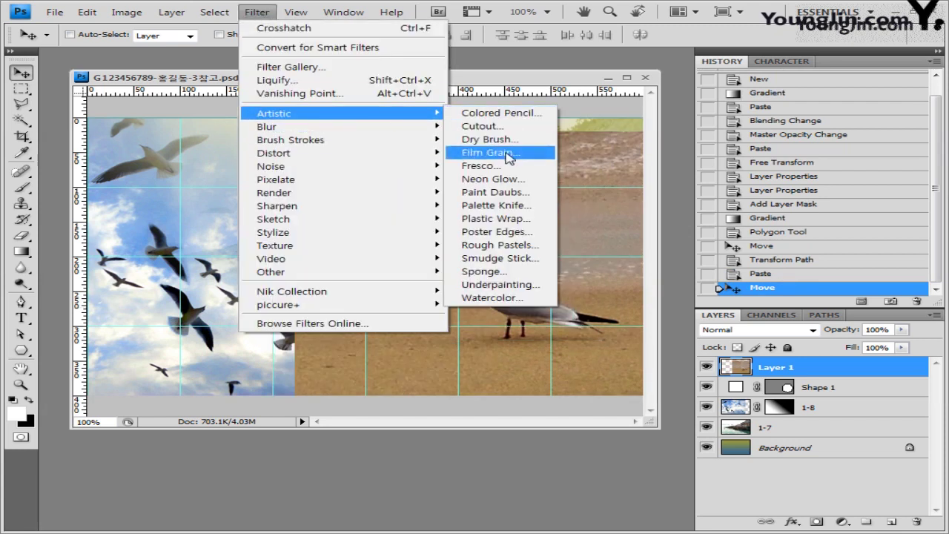
left_click(504, 152)
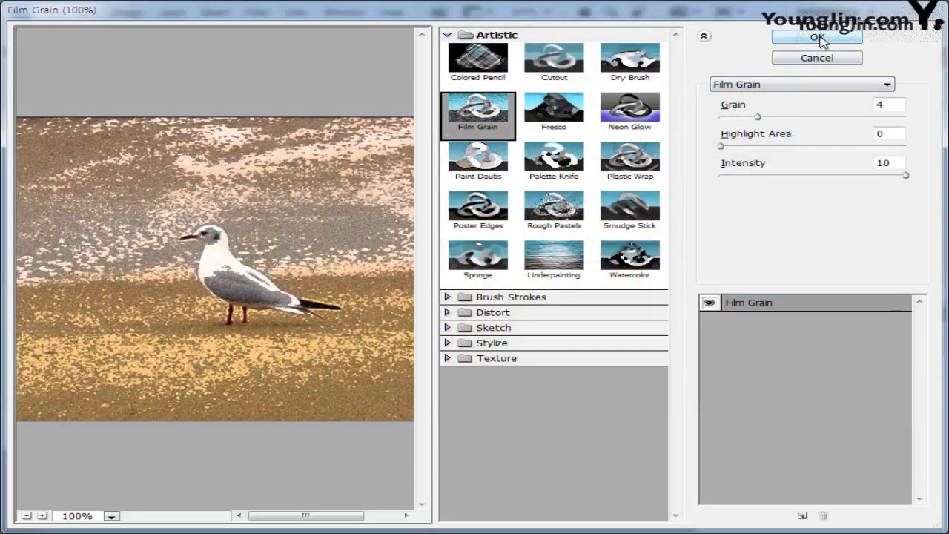
left_click(809, 40)
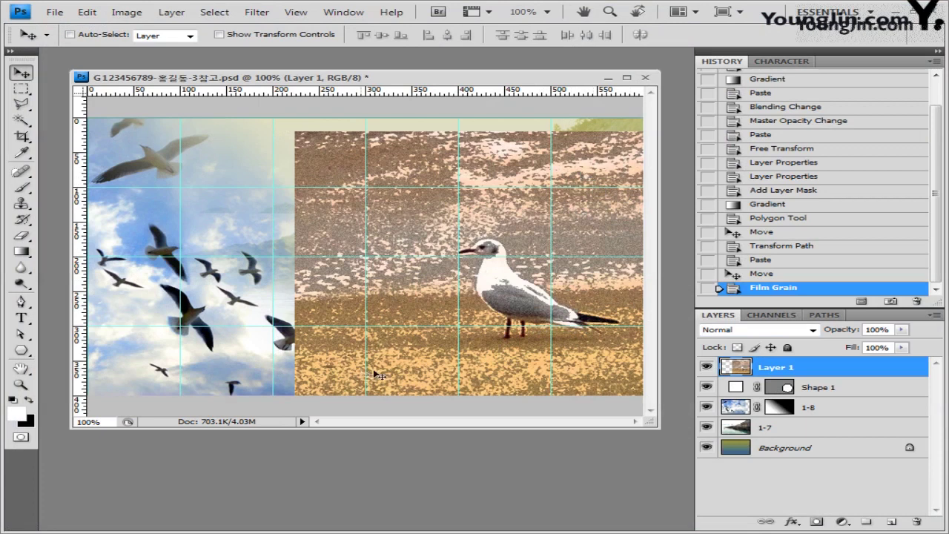
left_click(820, 390)
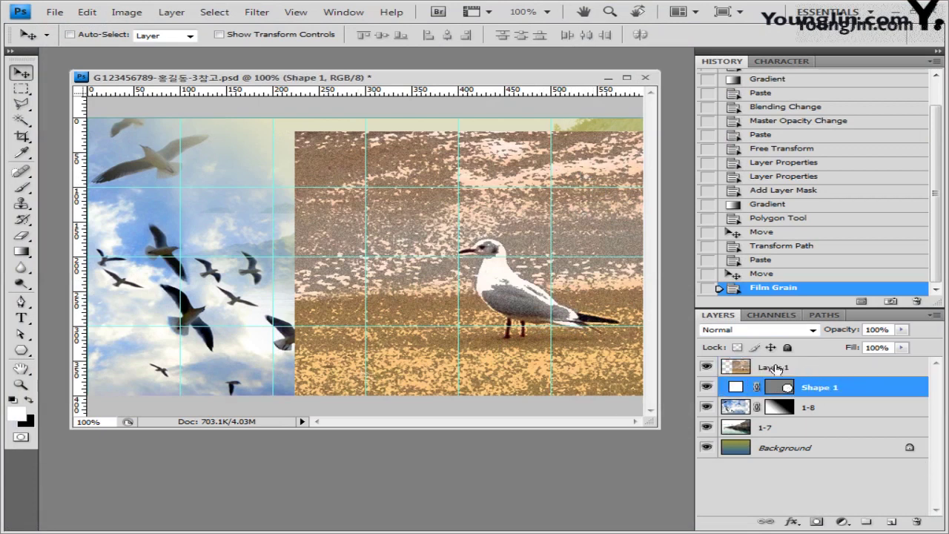
Clip the seagull photo layer into Shape 1, rename it 1-9, and reselect Shape 1.
left_click(821, 378, "alt")
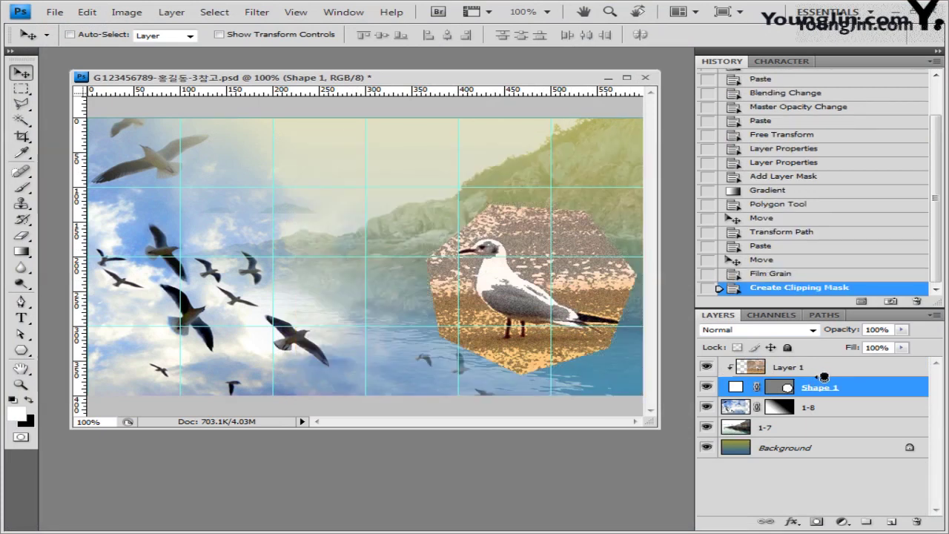
double_click(785, 367)
type("1-9")
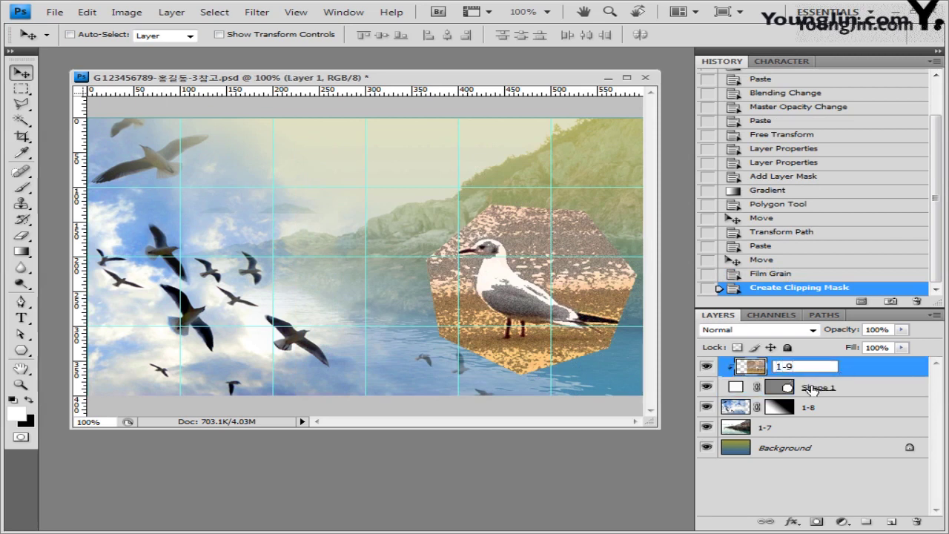
key("Return")
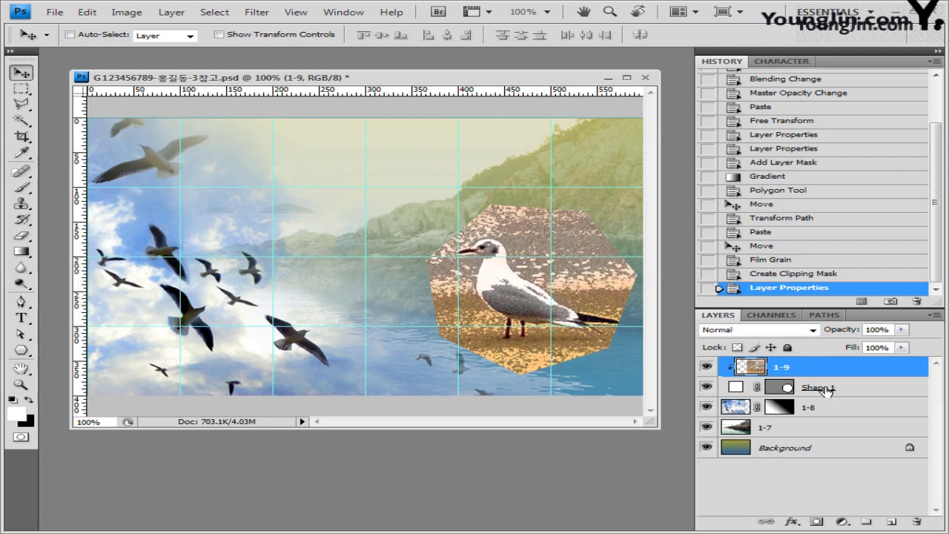
left_click(857, 391)
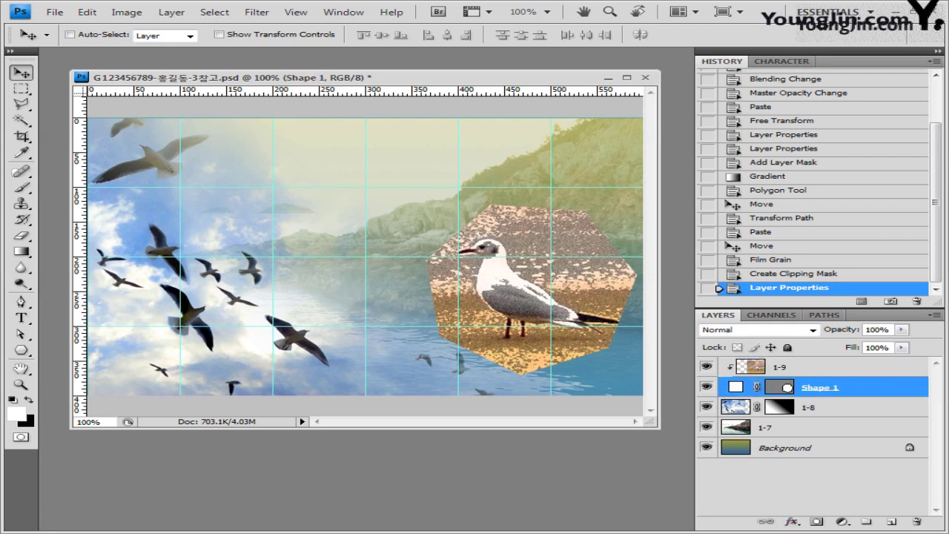
Add a Stroke effect to Shape 1 with size 5 and Gradient fill type.
left_click(799, 525)
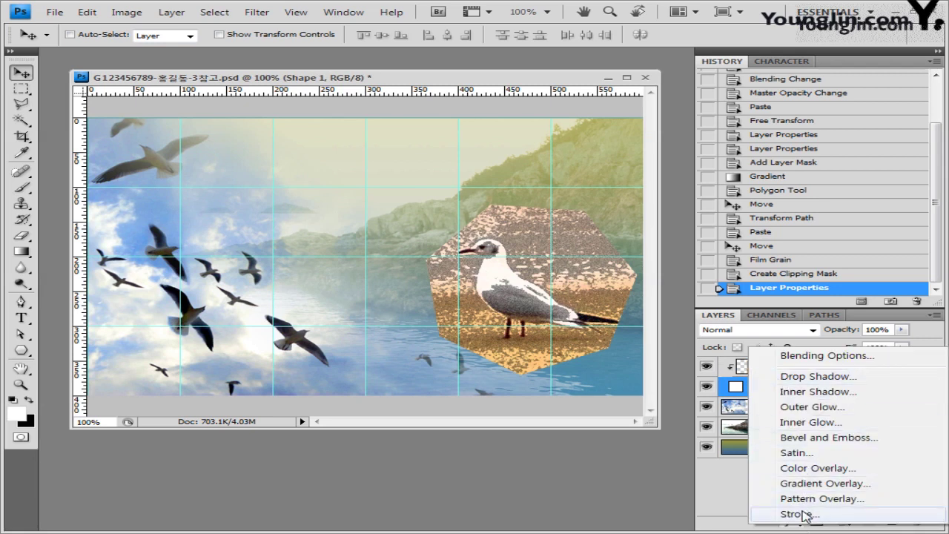
left_click(801, 514)
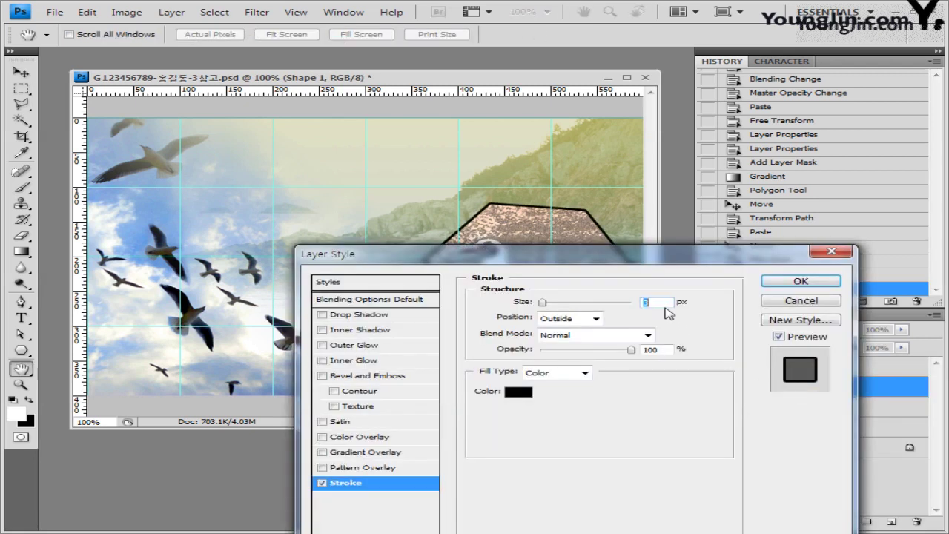
type("5")
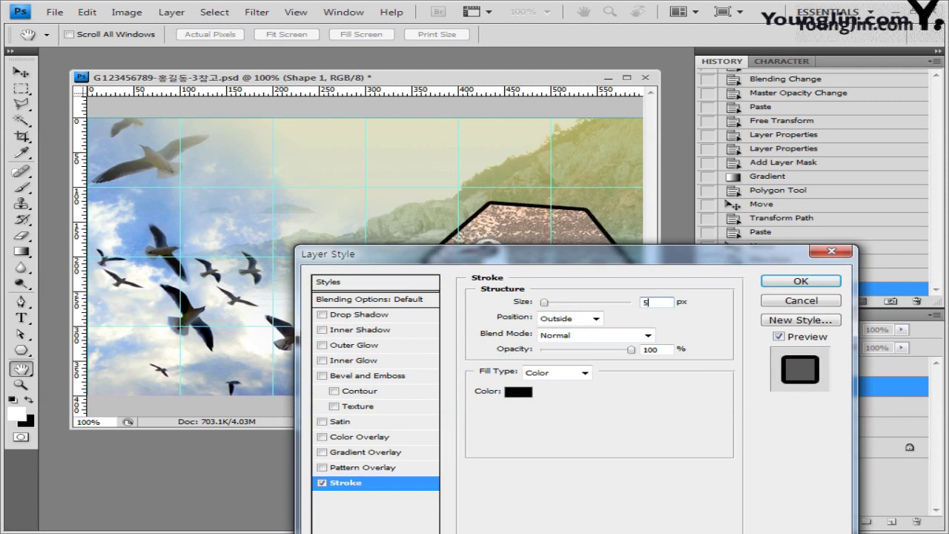
left_click(585, 372)
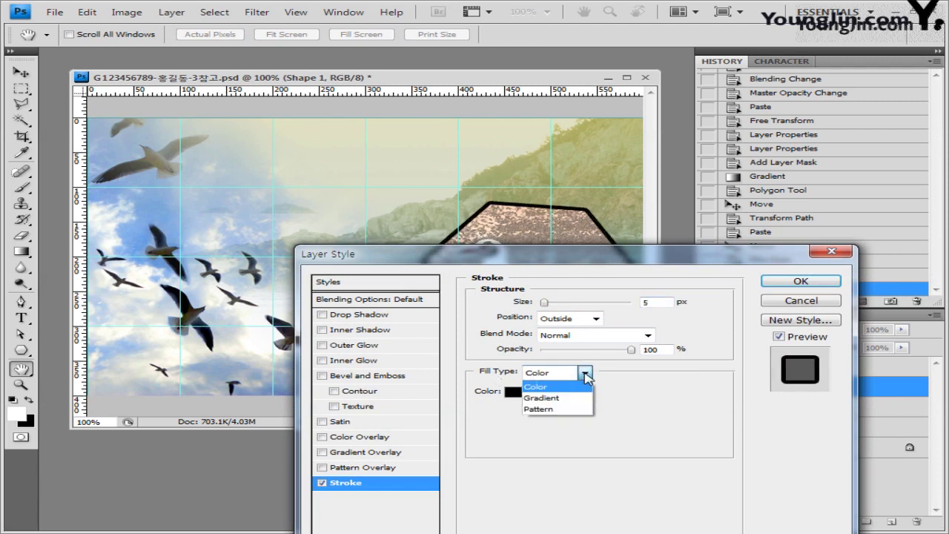
left_click(579, 399)
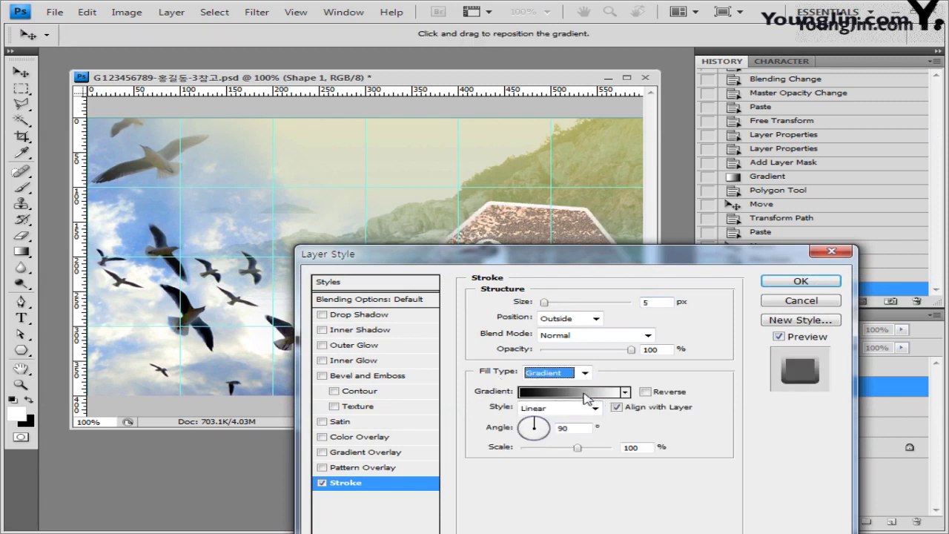
left_click_drag(614, 270, 602, 165)
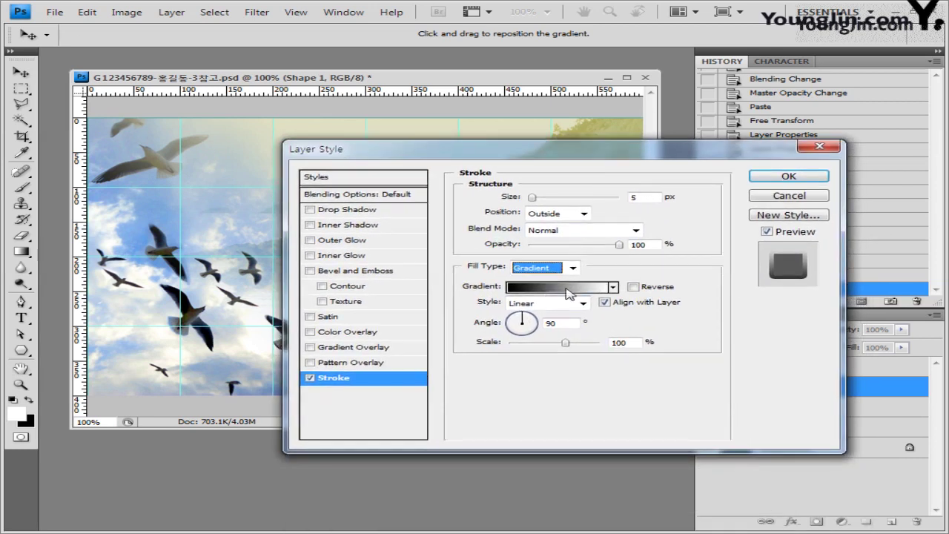
left_click(553, 286)
left_click_drag(394, 143, 548, 153)
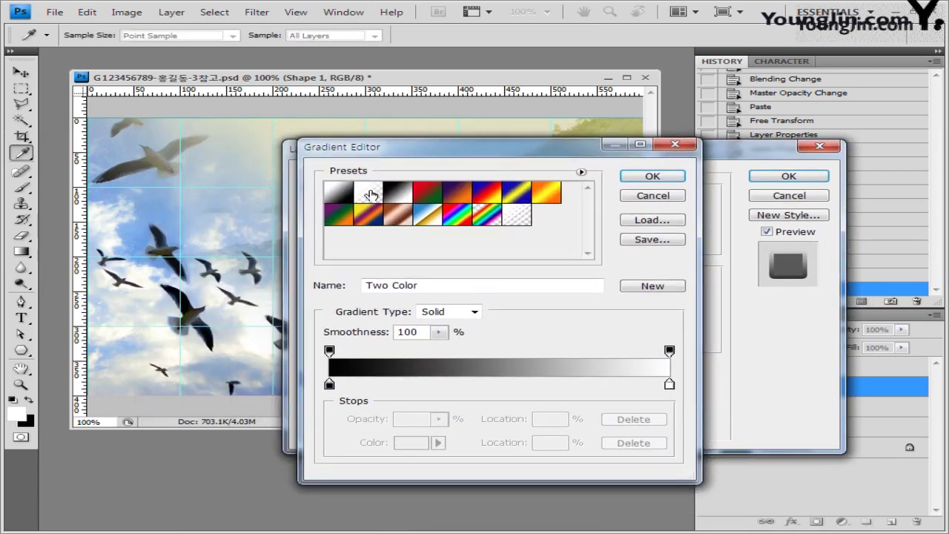
Make the stroke gradient Foreground to Transparent with the left stop set to #660066.
left_click(369, 193)
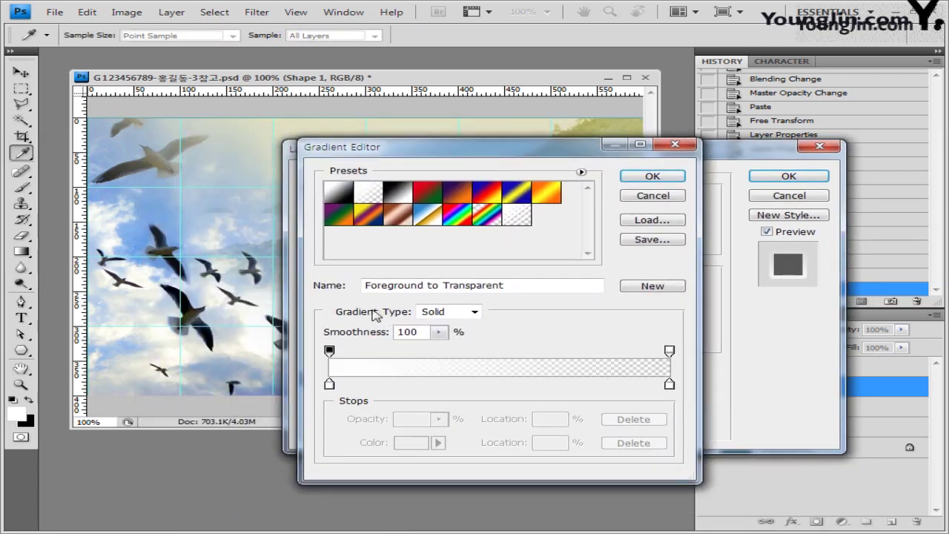
left_click(330, 385)
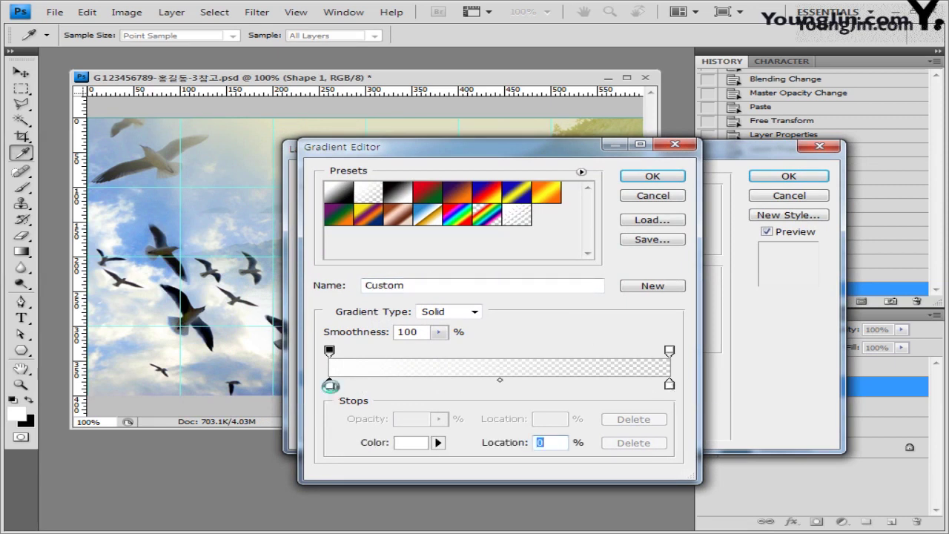
double_click(329, 385)
double_click(549, 347)
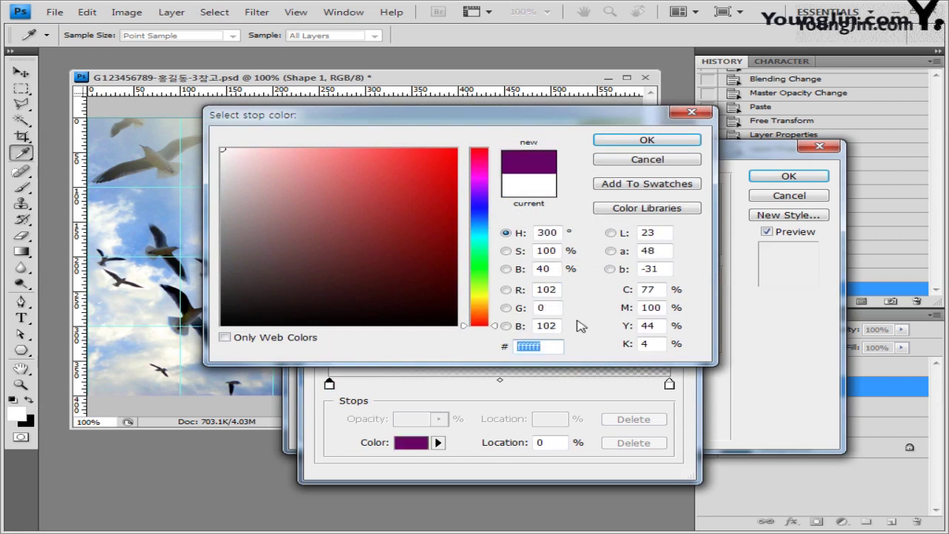
left_click(657, 141)
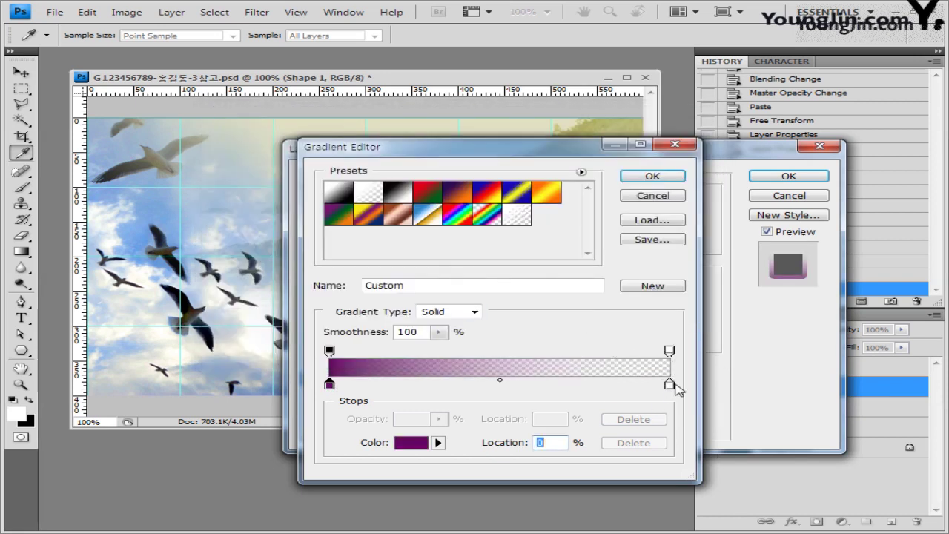
left_click(653, 177)
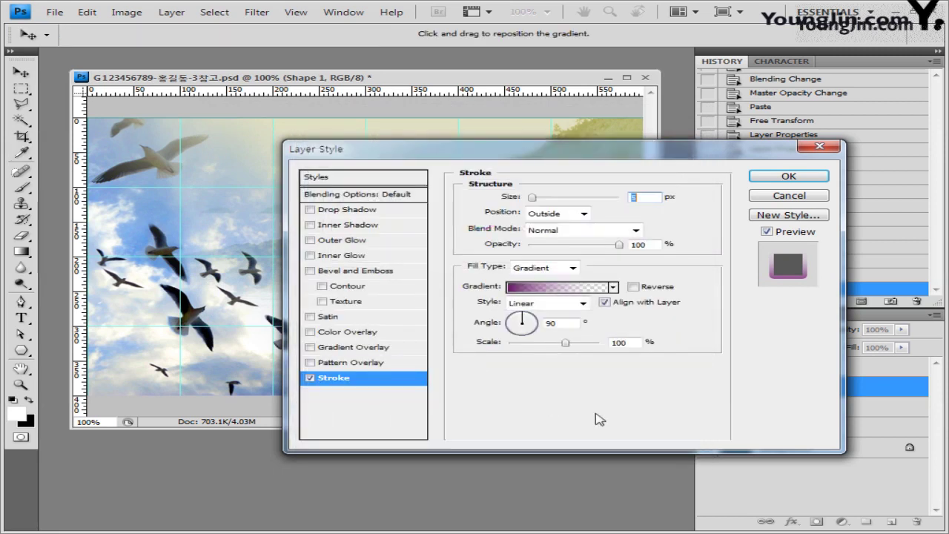
left_click_drag(653, 152, 526, 330)
Apply the purple gradient stroke and open the leaf image 1급-10.jpg.
left_click(662, 354)
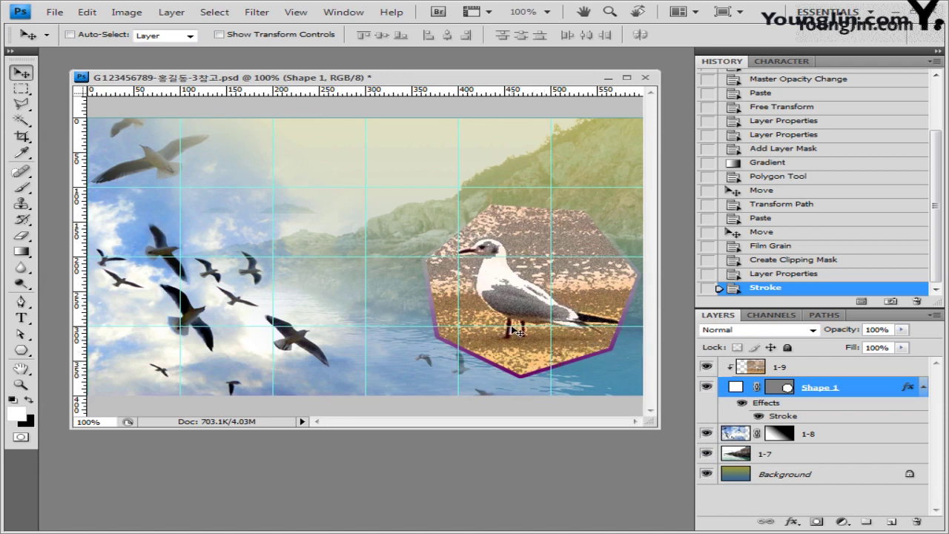
left_click(56, 14)
left_click(76, 41)
left_click(714, 265)
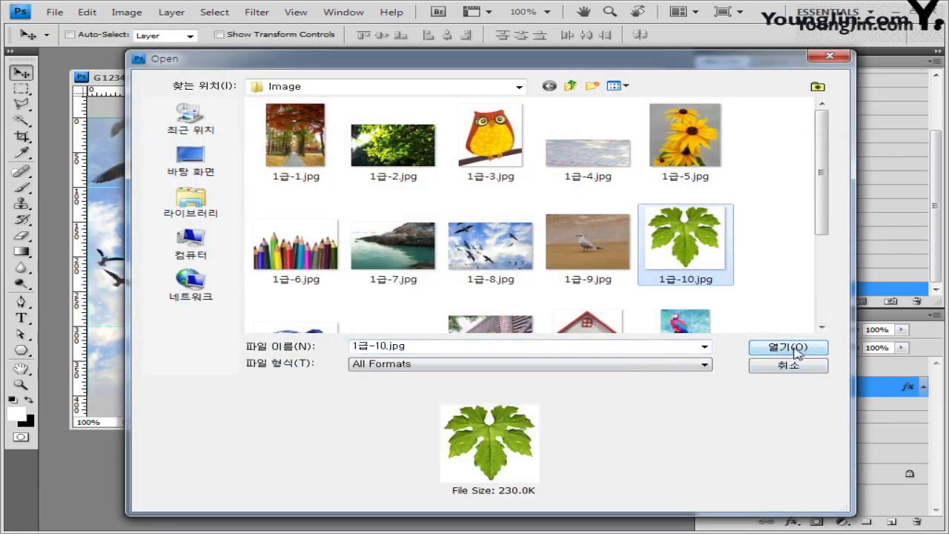
left_click(789, 365)
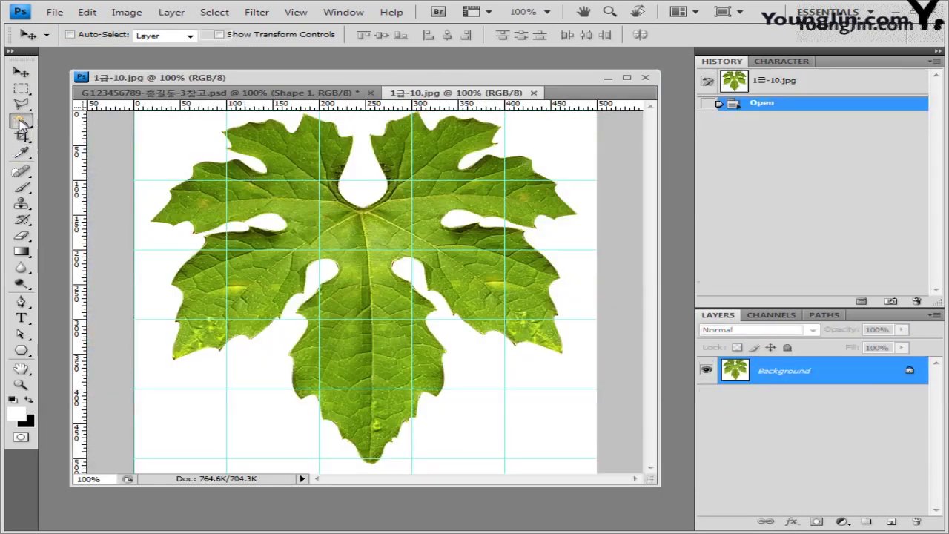
Select the leaf with the Magic Wand and Select > Inverse, then close the leaf document.
left_click_drag(20, 120, 99, 141)
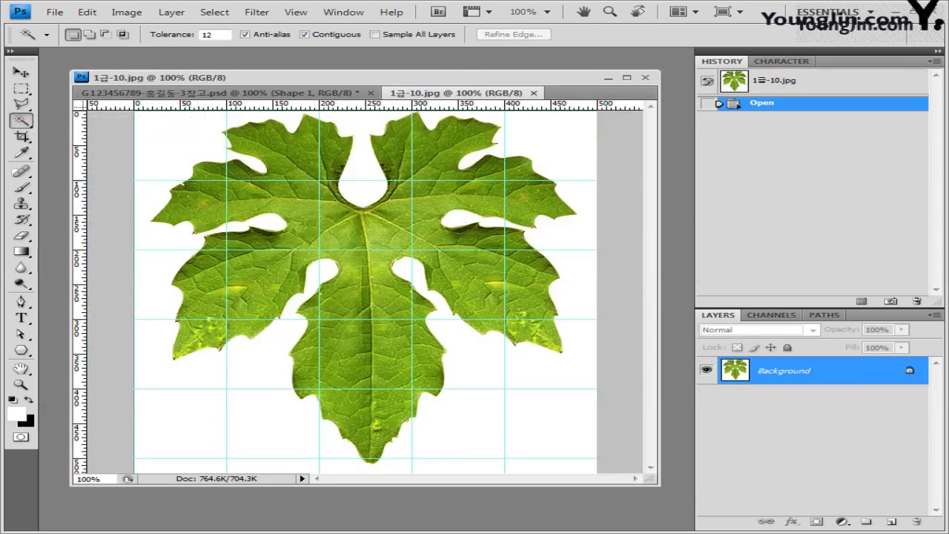
left_click(176, 153)
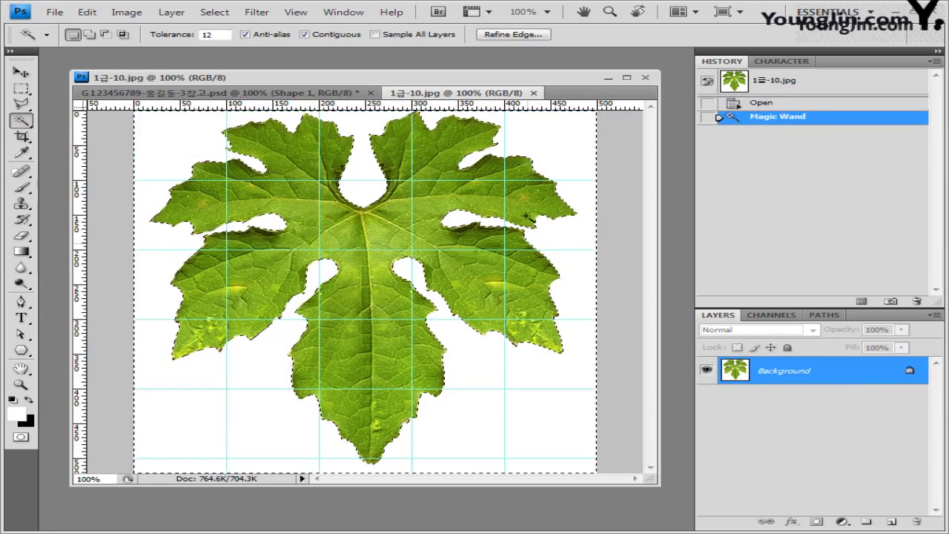
left_click(213, 12)
left_click(249, 68)
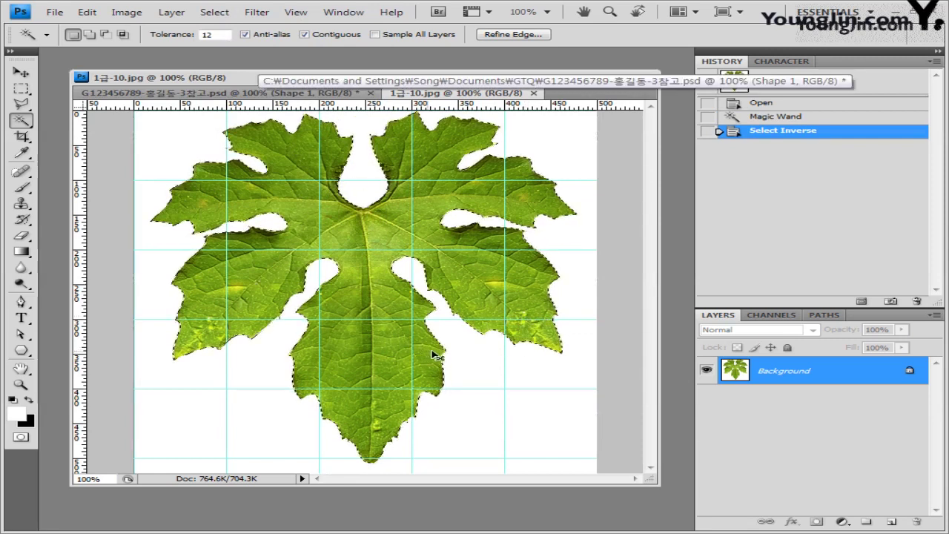
left_click(534, 94)
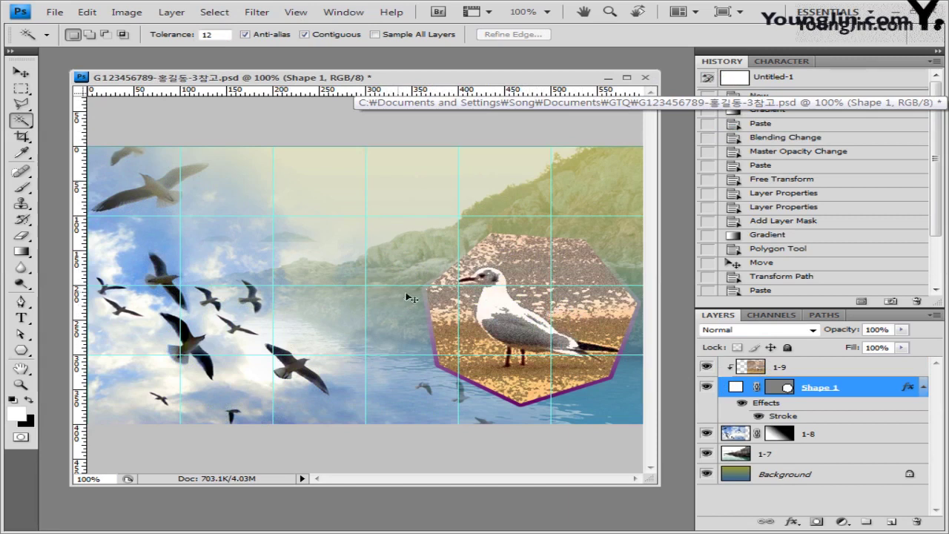
Paste the leaf as a new layer above 1-9 and release it from the clipping group.
key("ctrl+v")
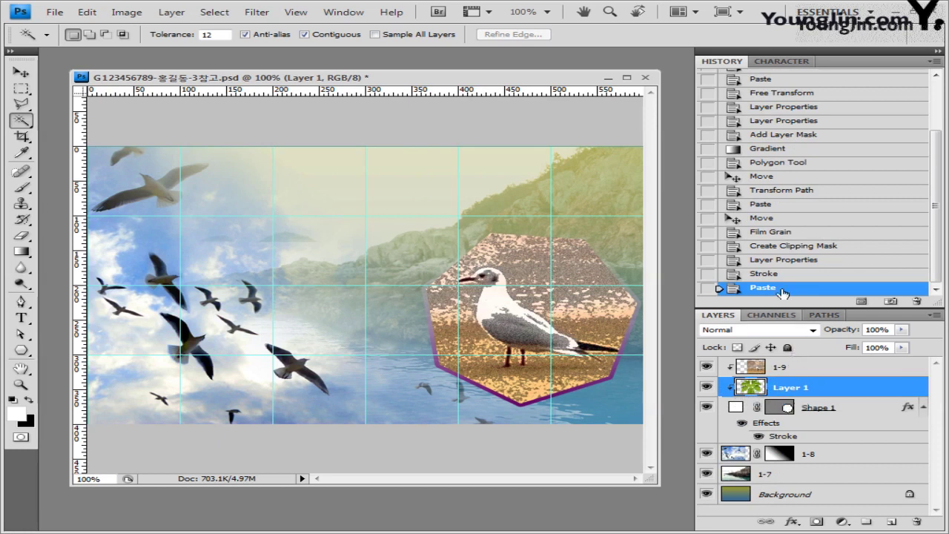
key("ctrl+z")
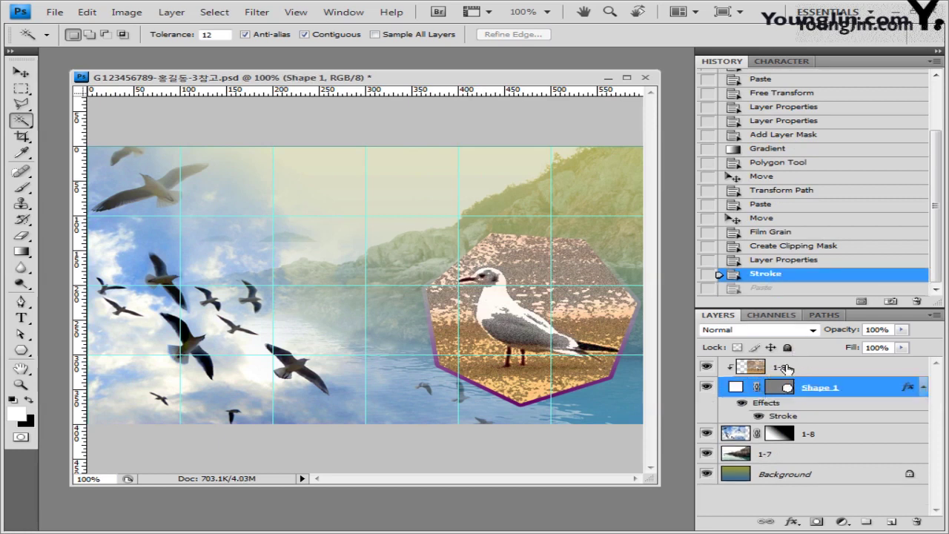
left_click(785, 368)
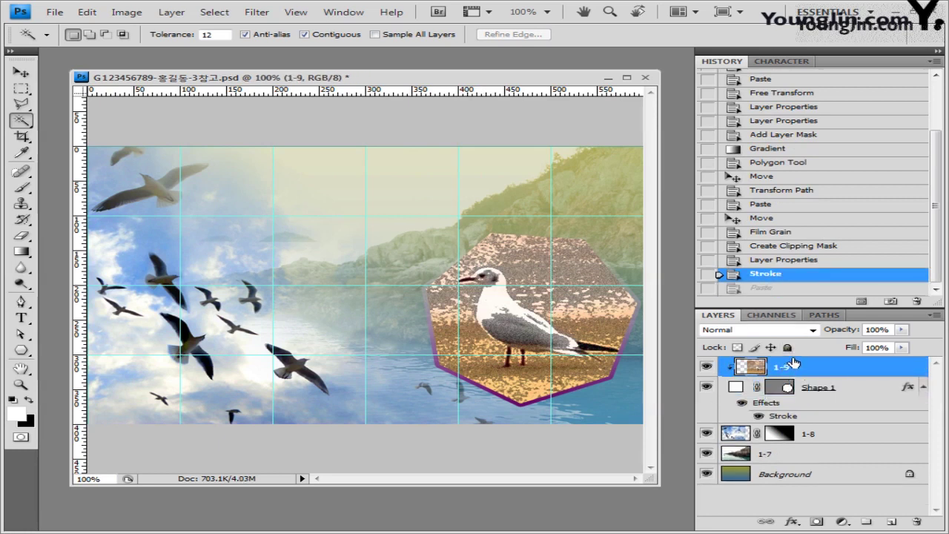
key("ctrl+v")
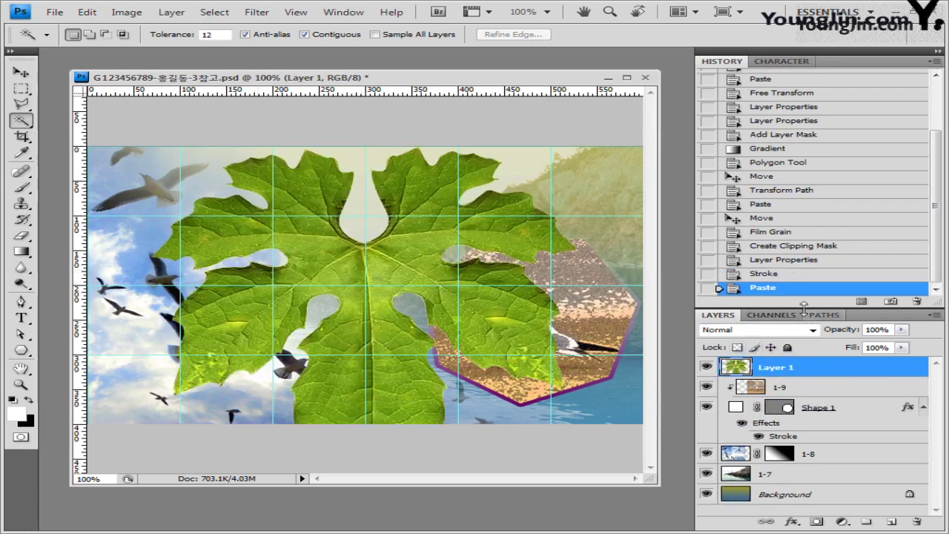
left_click(783, 274)
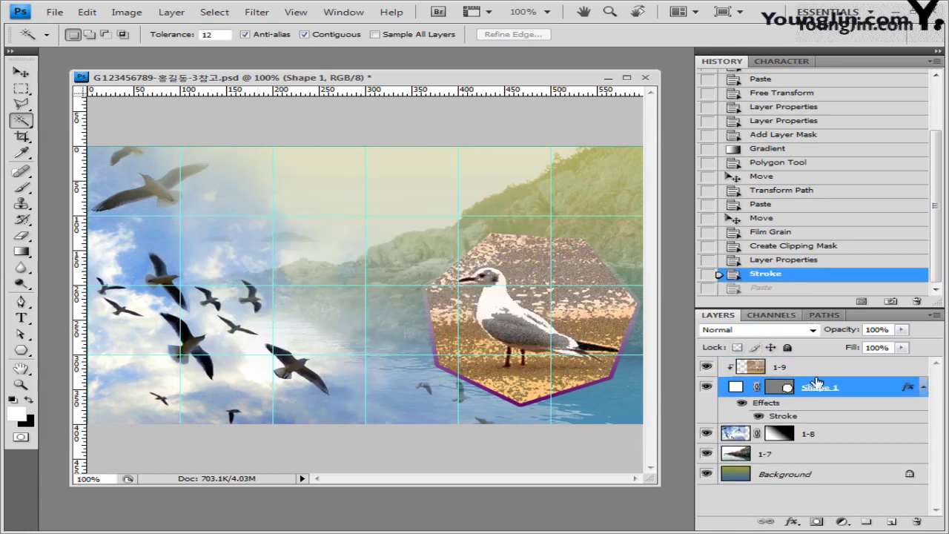
key("ctrl+v")
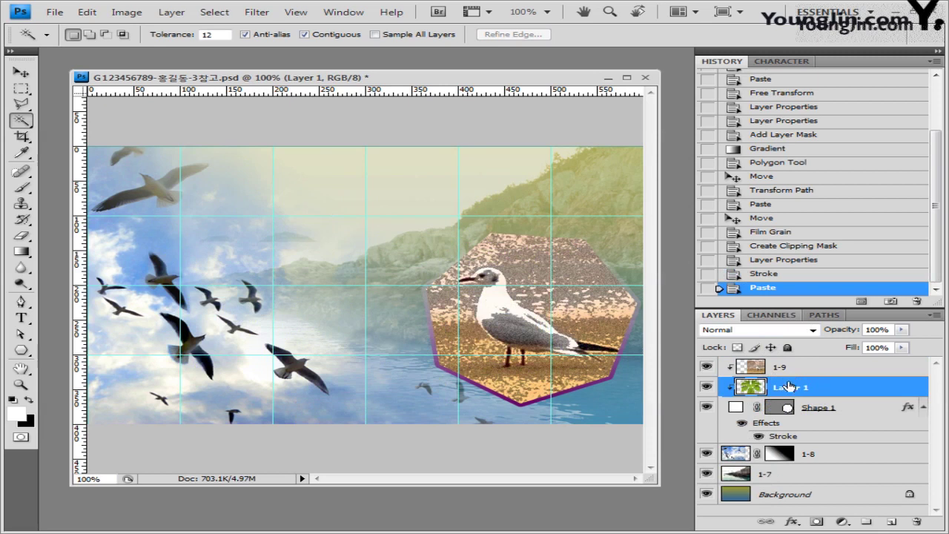
left_click_drag(790, 386, 787, 360)
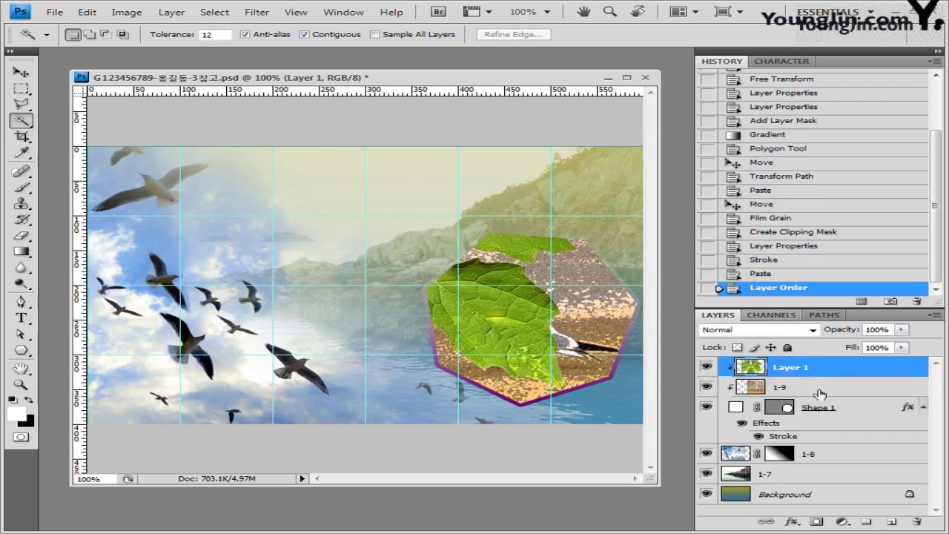
left_click(797, 388)
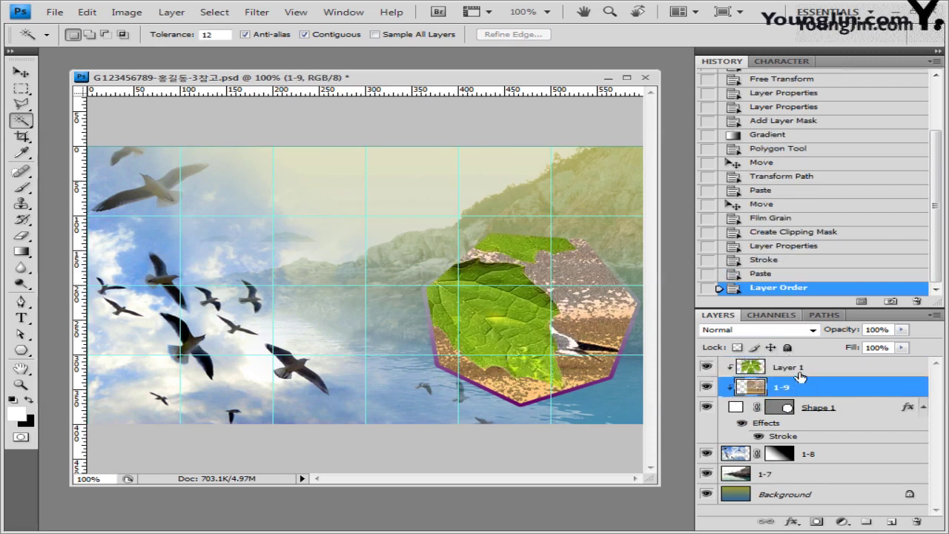
left_click(801, 370)
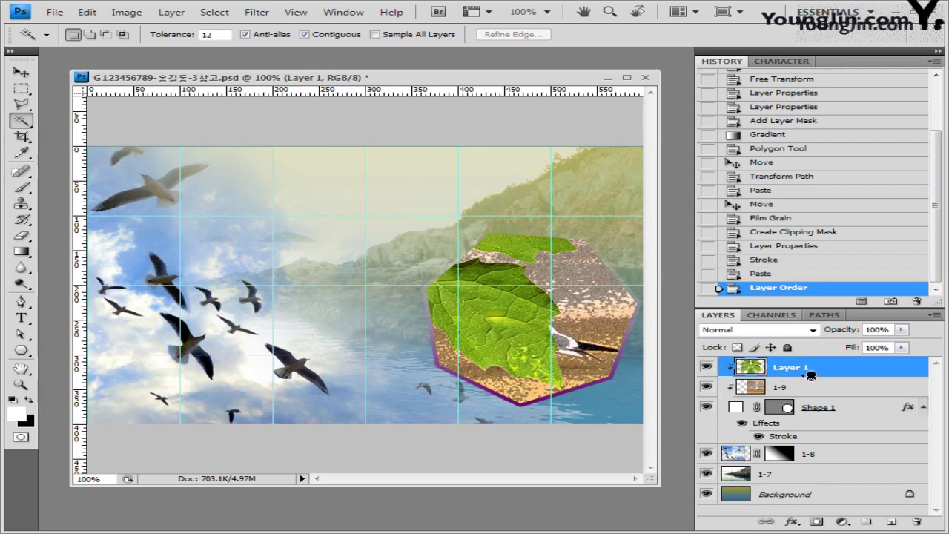
left_click(812, 376, "alt")
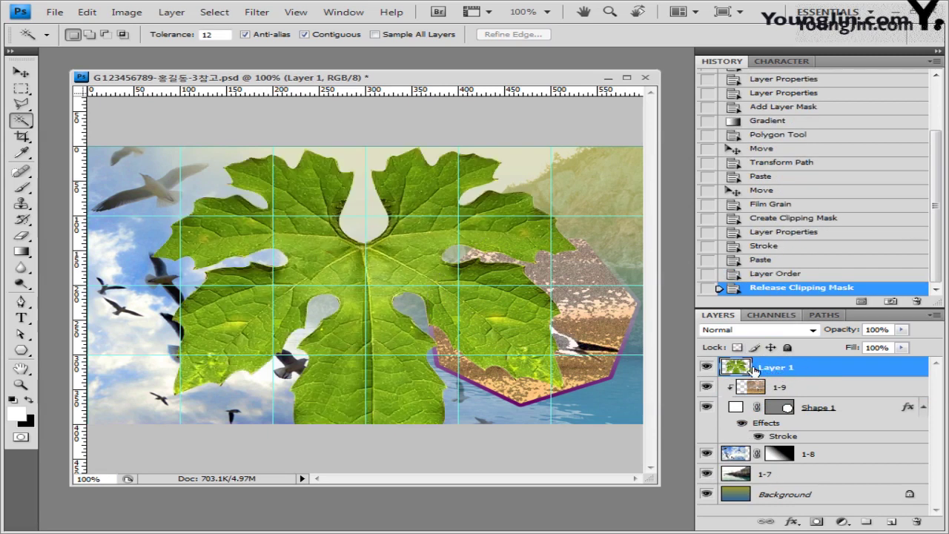
Scale the leaf to 41.5%, rotate it and place it in the top-left corner.
left_click(21, 72)
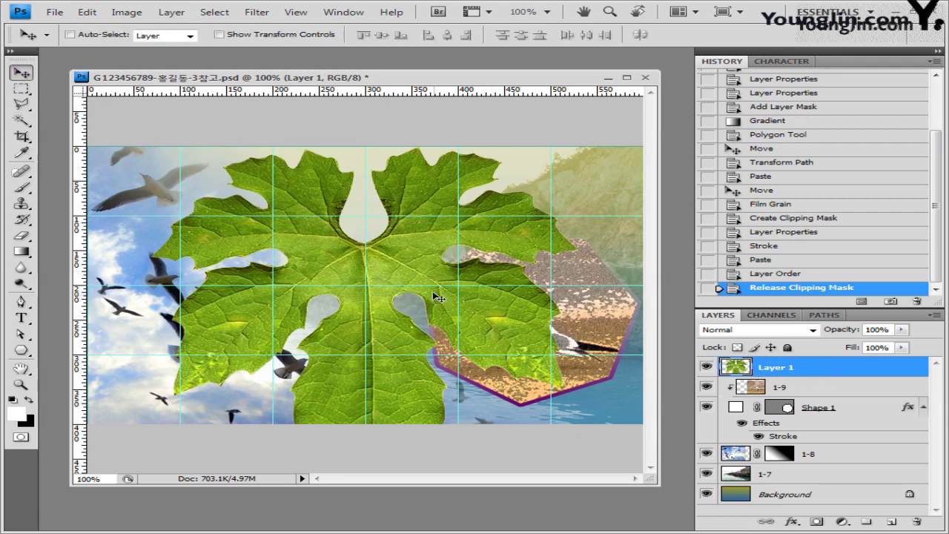
key("ctrl+t")
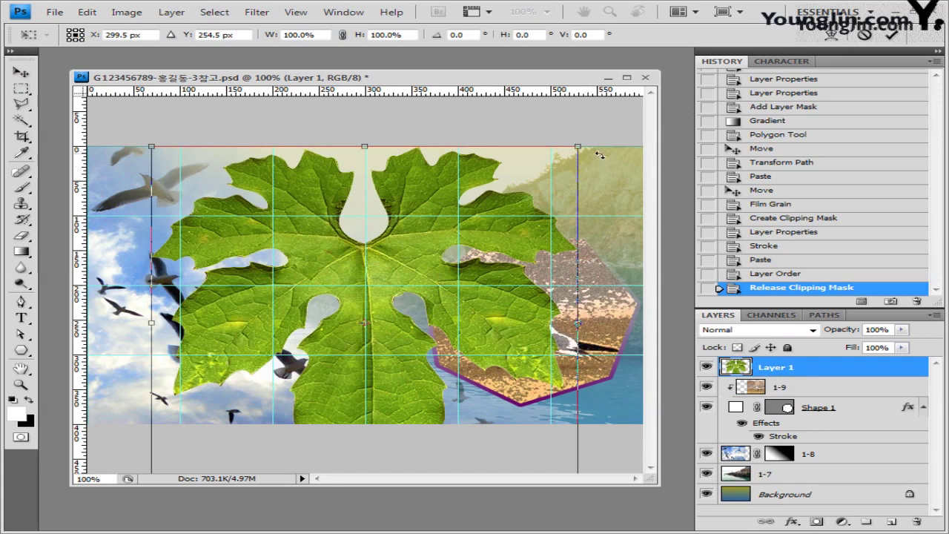
left_click_drag(599, 154, 480, 92)
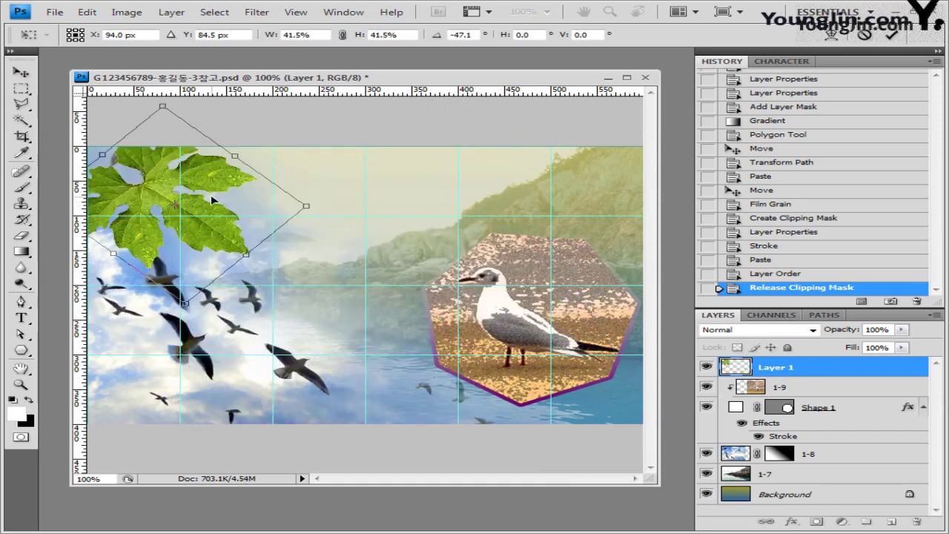
key("Return")
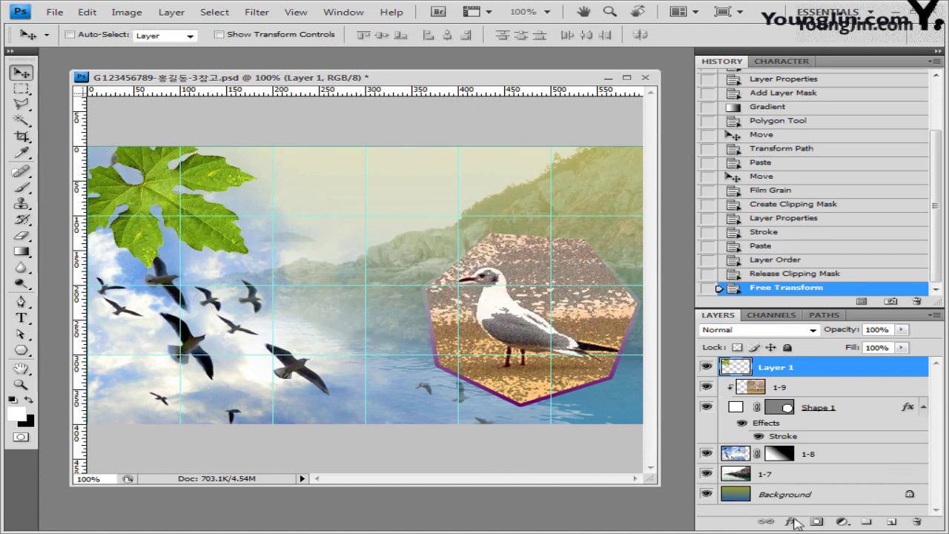
Give the leaf layer an Outer Glow in Screen mode with pale yellow.
left_click(792, 523)
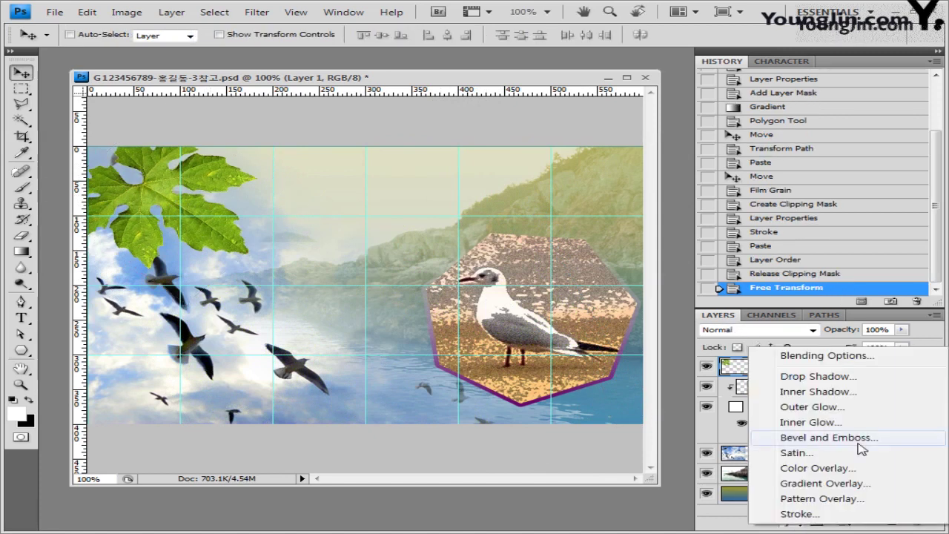
left_click(848, 410)
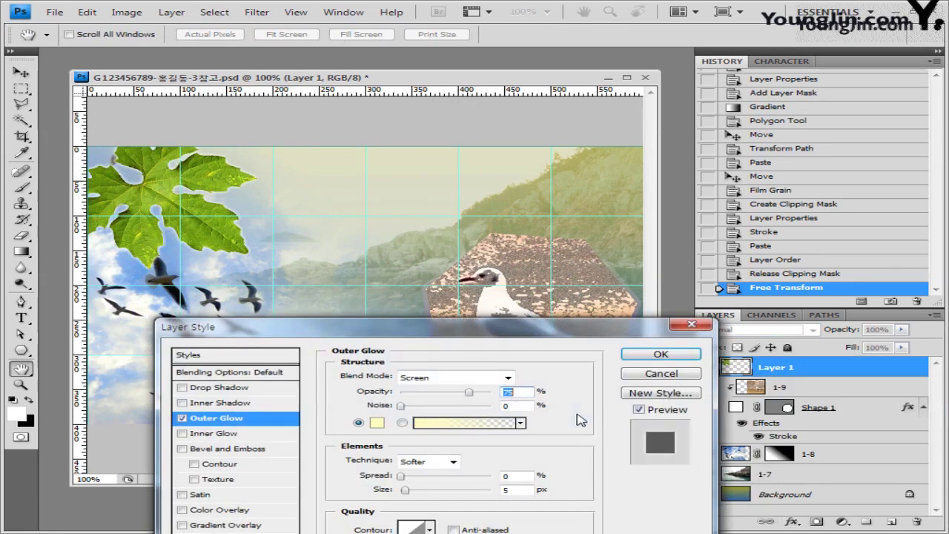
left_click_drag(614, 329, 741, 120)
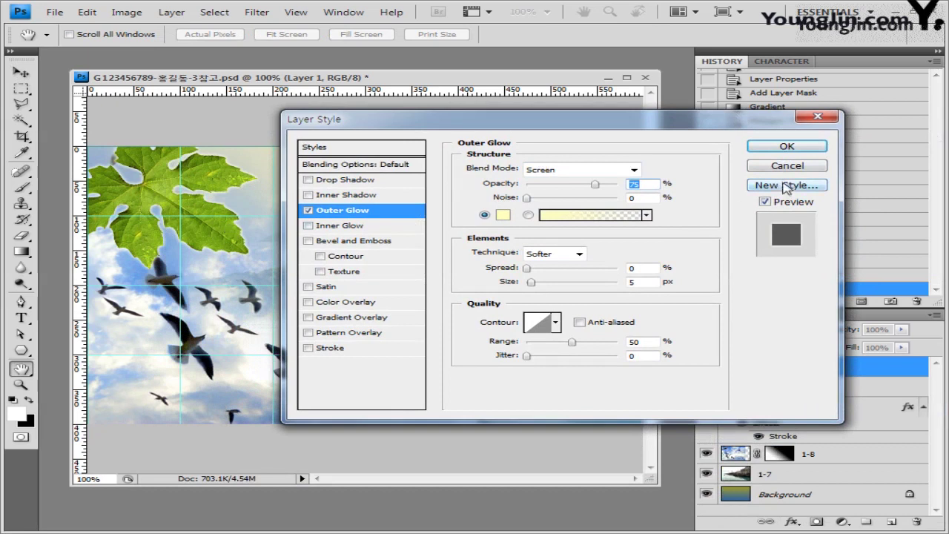
left_click(784, 147)
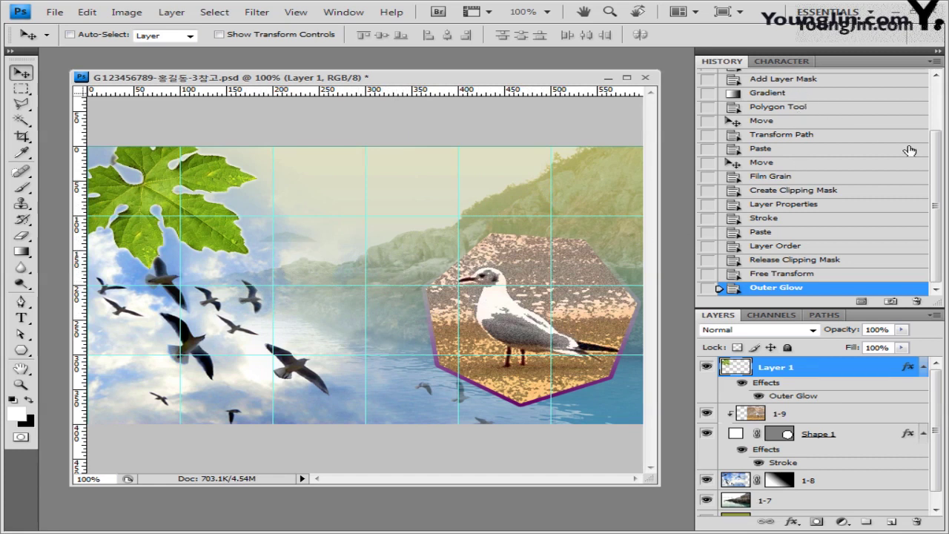
mouse_move(939, 151)
left_mouse_down()
mouse_move(937, 106)
mouse_move(938, 169)
left_mouse_up()
Move landscape layer 1-7 upward on the canvas and commit a free transform.
left_click(742, 501)
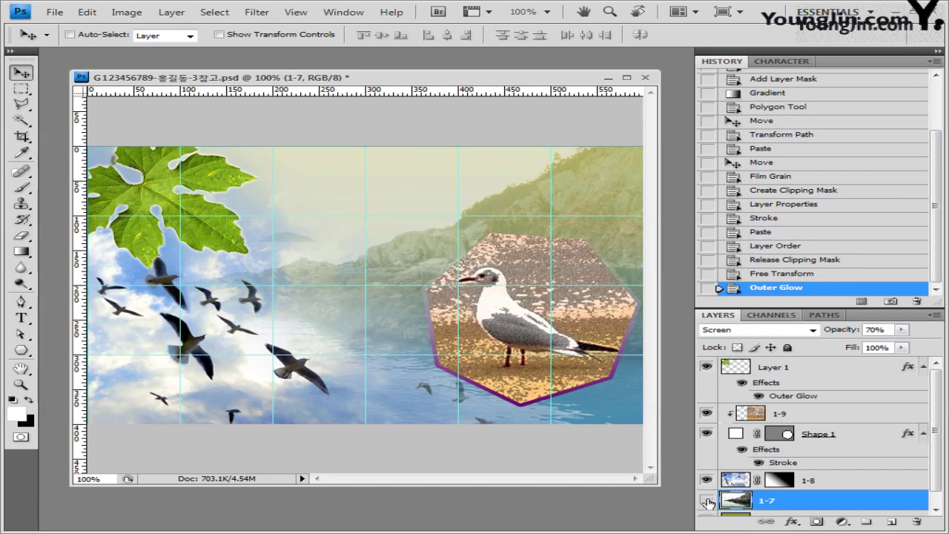
left_click(707, 502)
left_click(706, 502)
left_click_drag(600, 206, 574, 170)
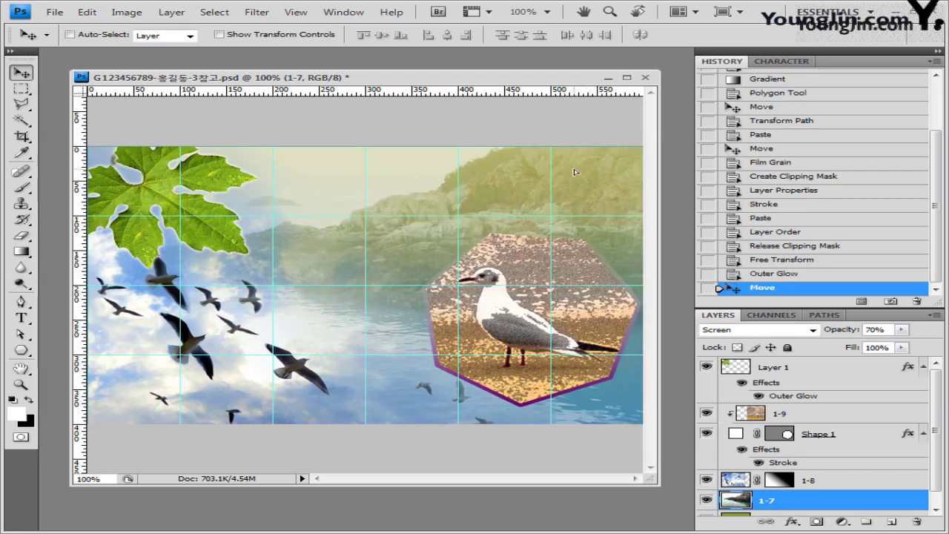
key("ctrl+t")
key("Return")
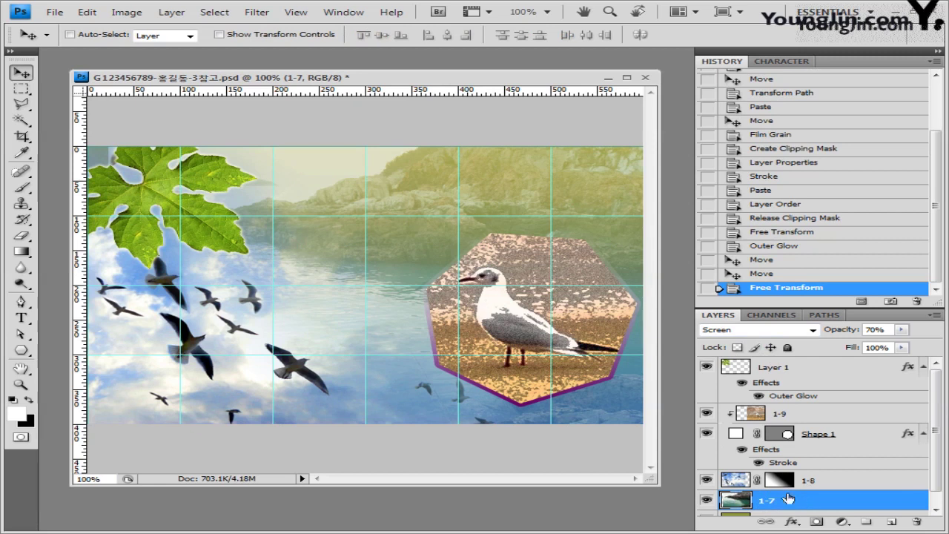
left_click(792, 369)
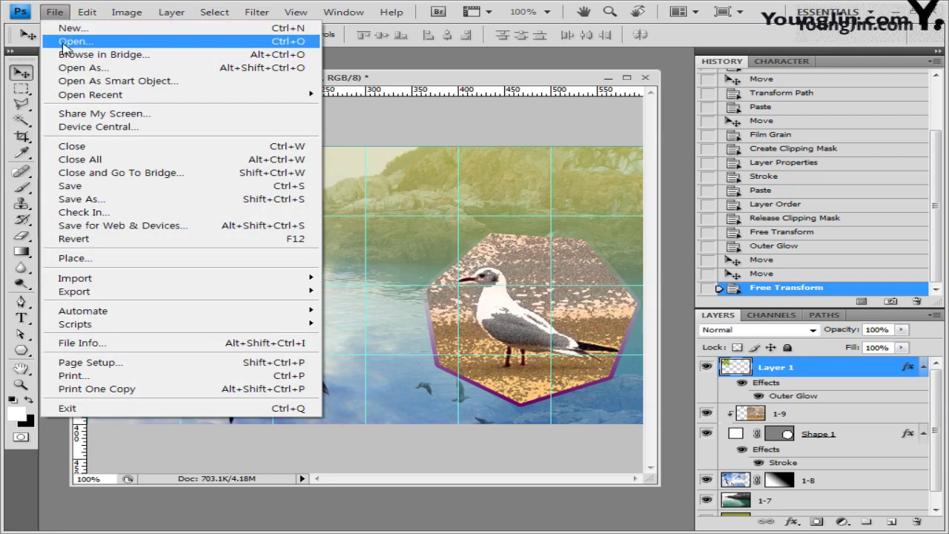
Open the shells photo 1급-11.jpg.
left_click(75, 41)
scroll(824, 245, "down", 3)
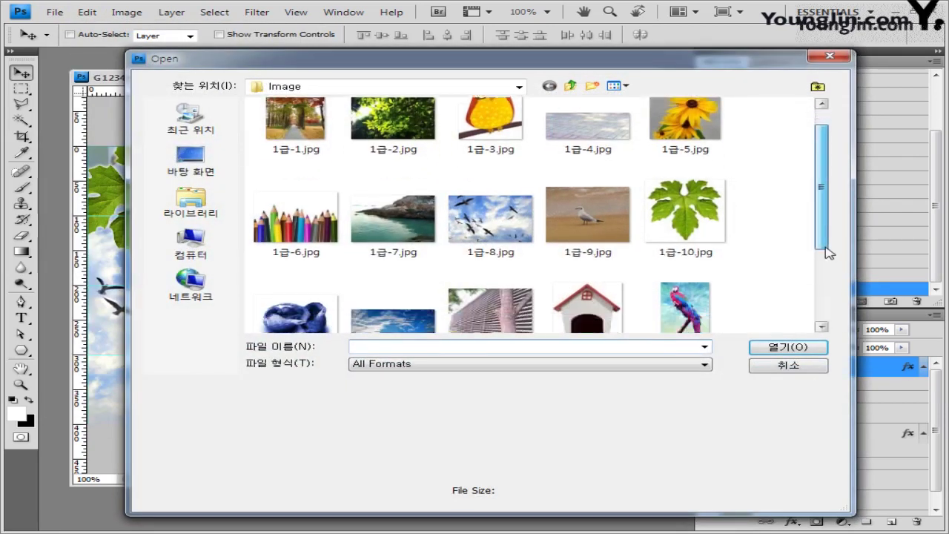
left_click(297, 271)
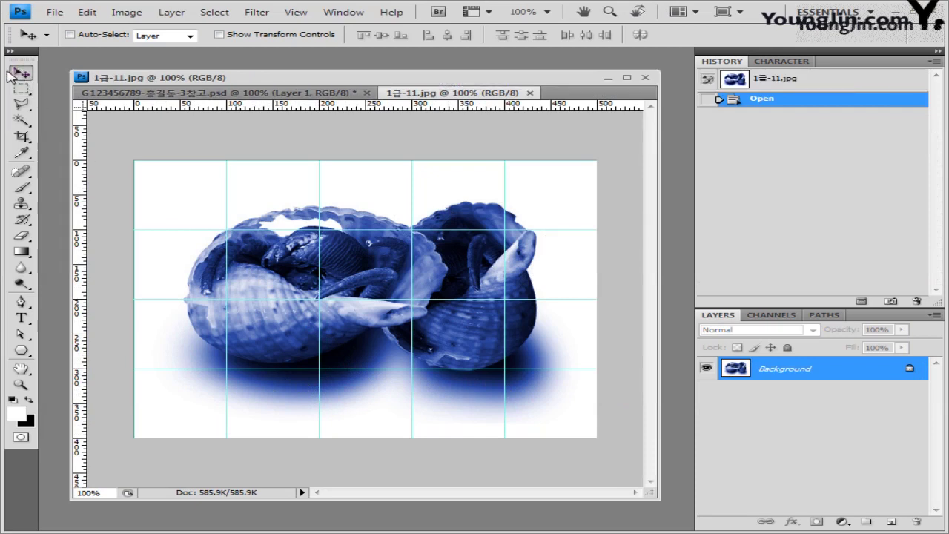
Select the two shells with Quick Selection on the white background, inverted and refined.
left_click(23, 120)
left_click_drag(24, 124, 146, 127)
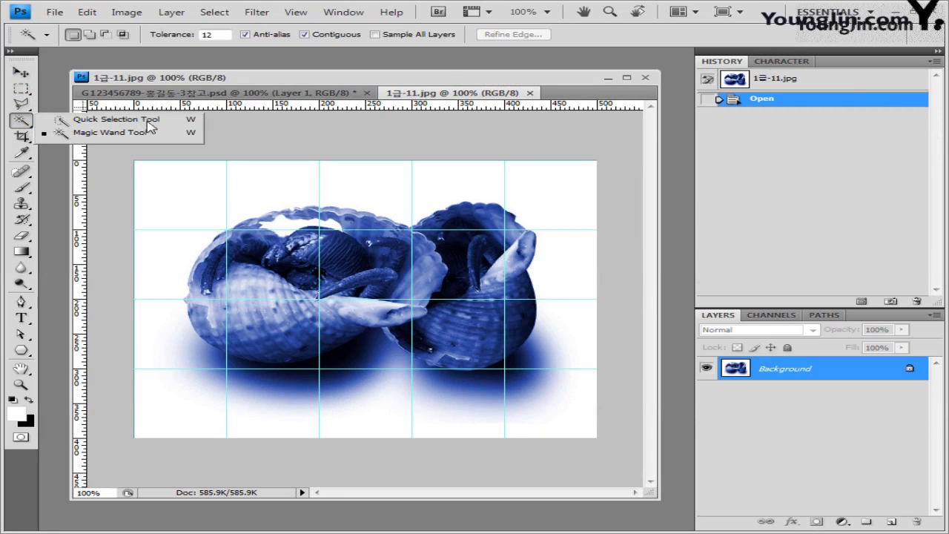
left_click(94, 120)
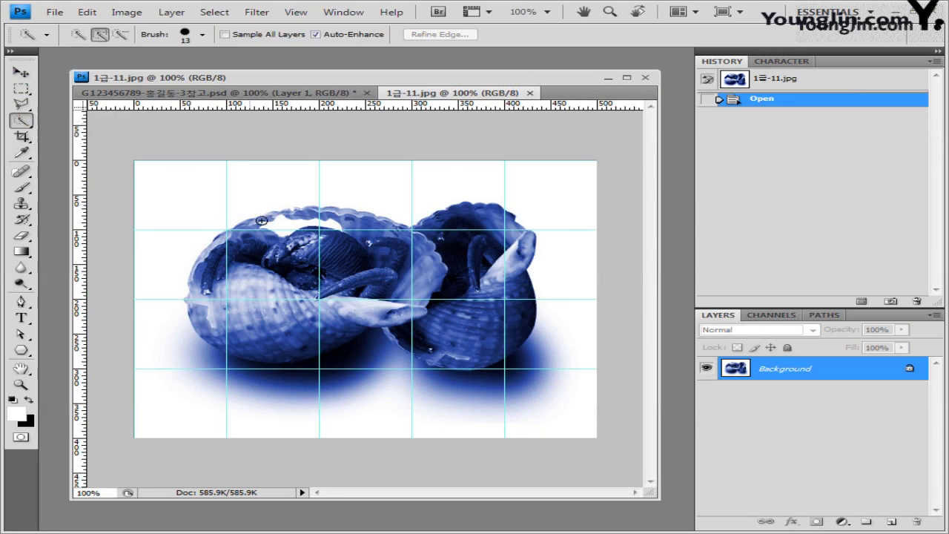
left_click(200, 186)
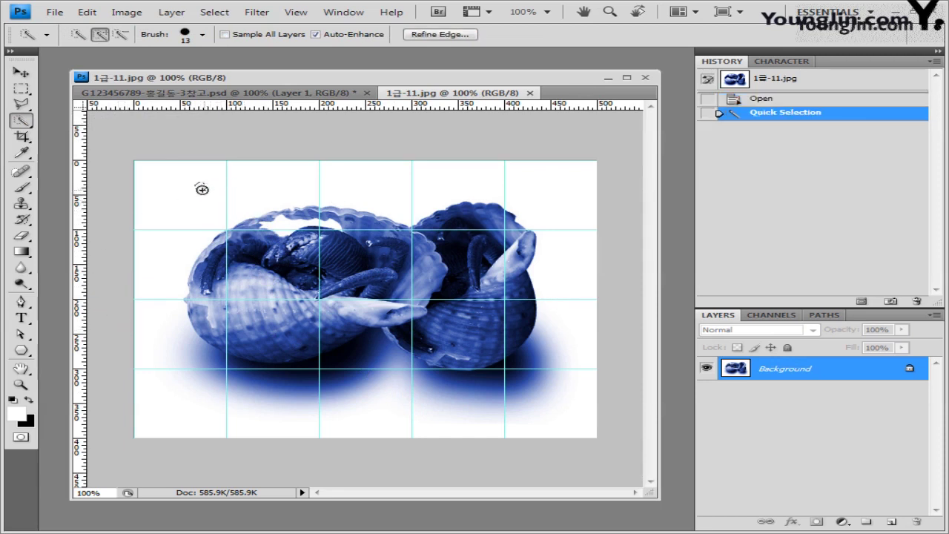
mouse_move(183, 198)
left_mouse_down()
mouse_move(247, 185)
mouse_move(518, 182)
mouse_move(555, 197)
mouse_move(571, 282)
mouse_move(554, 360)
mouse_move(511, 393)
mouse_move(477, 402)
mouse_move(436, 402)
mouse_move(374, 364)
left_mouse_up()
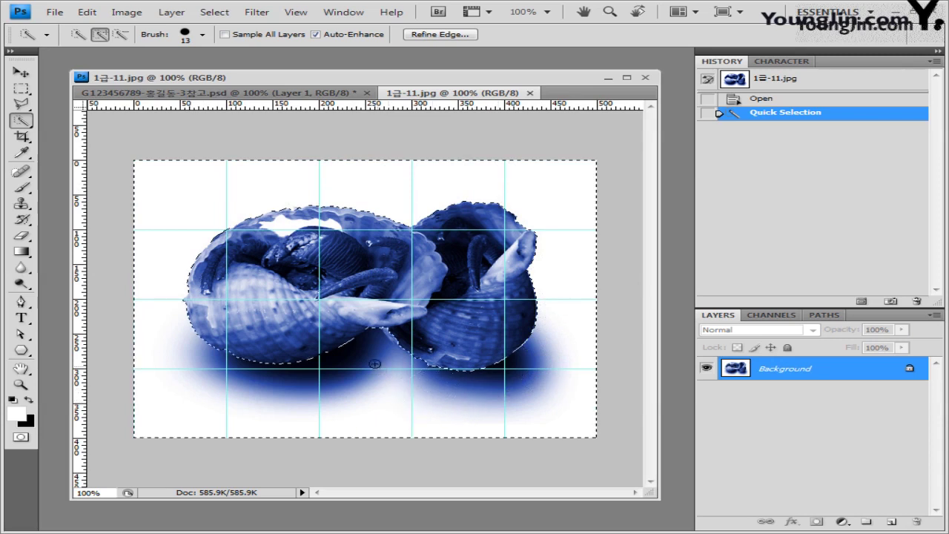
left_click_drag(331, 393, 198, 416)
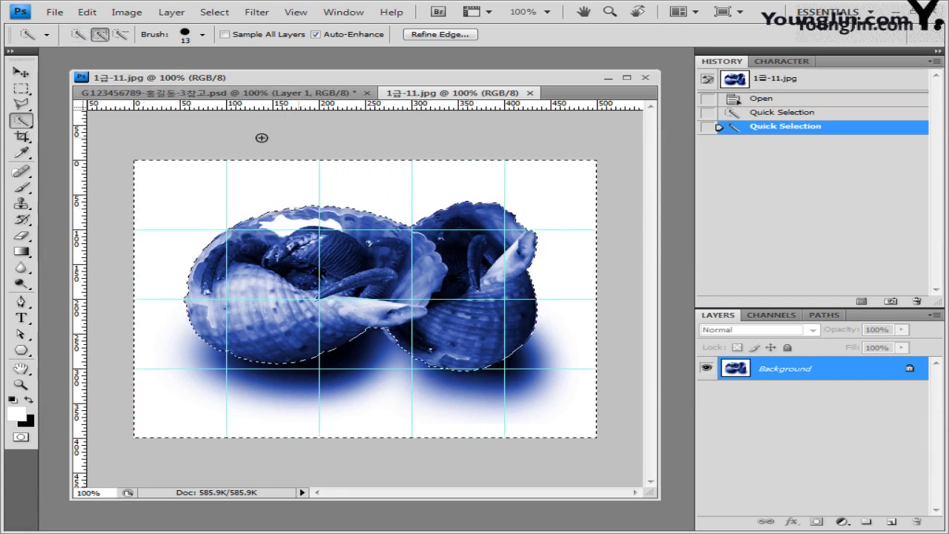
left_click(214, 12)
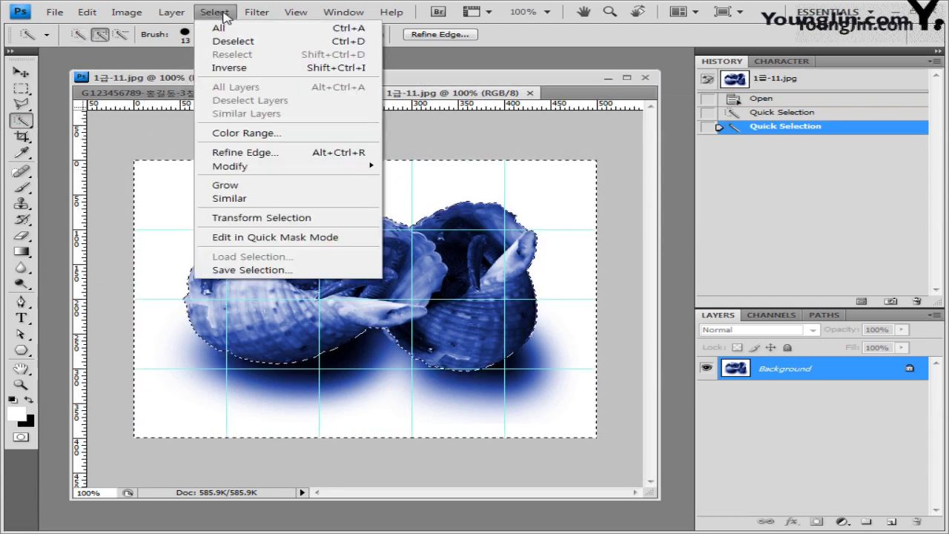
left_click(234, 67)
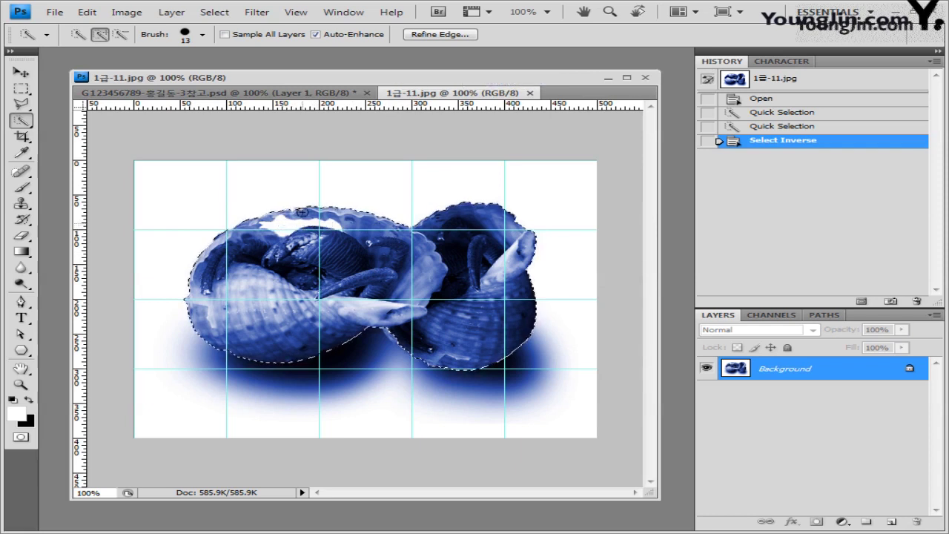
left_click(121, 37)
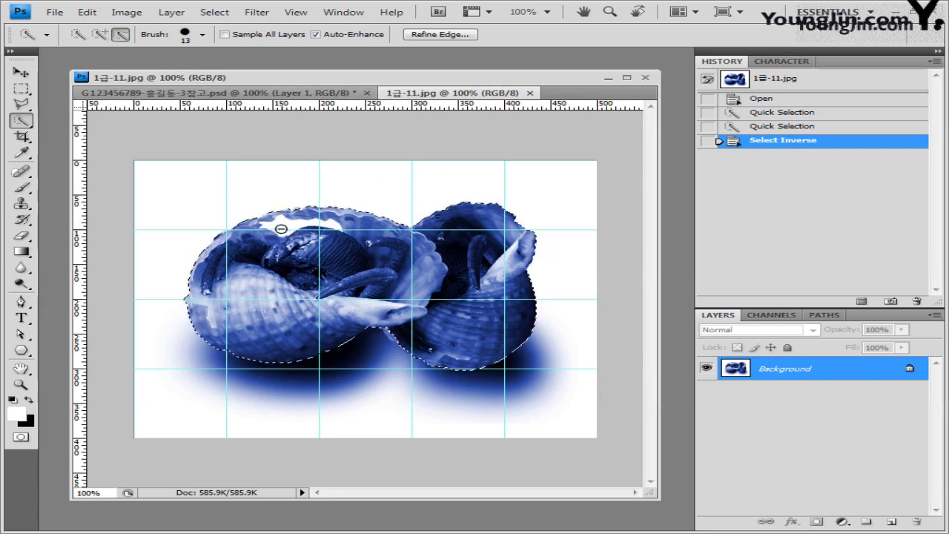
left_click_drag(281, 224, 368, 226)
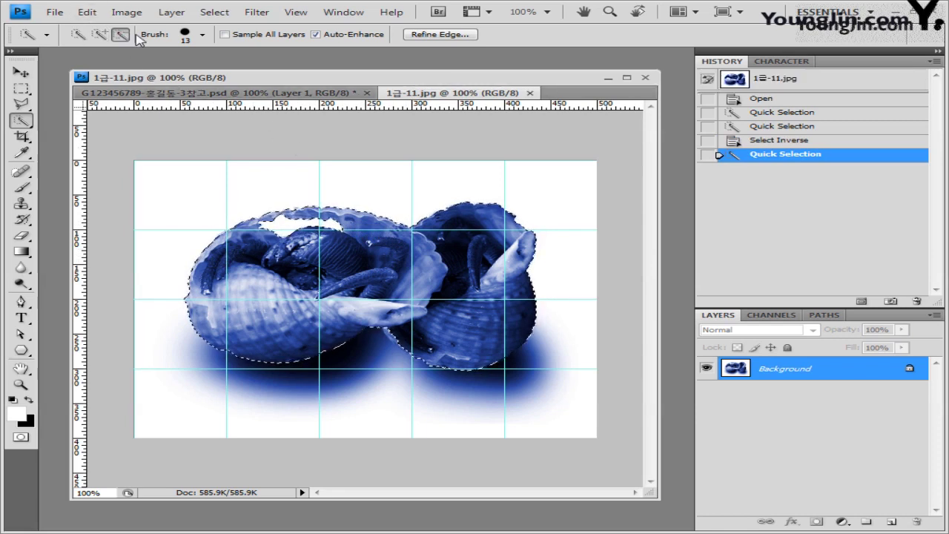
Paste the selected shells into the seagull composite as a new layer.
left_click(341, 93)
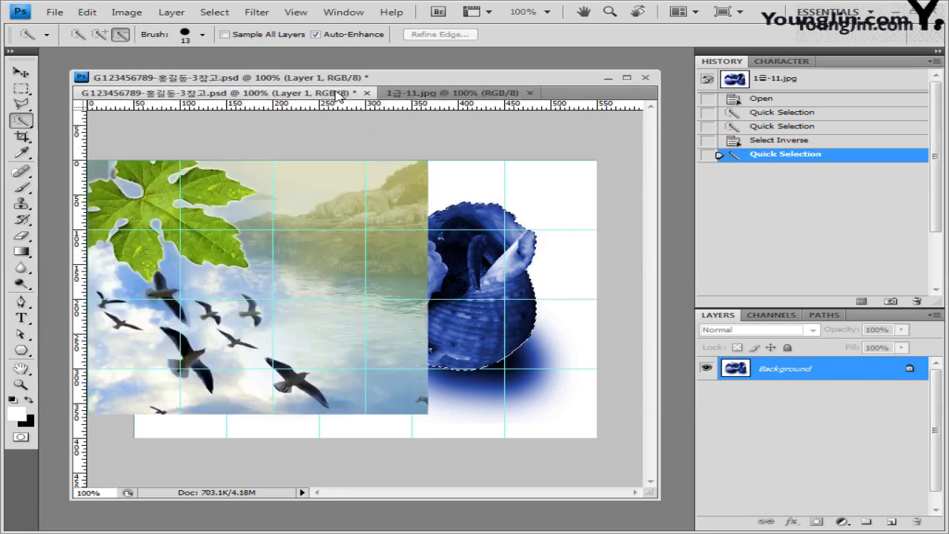
left_click(21, 72)
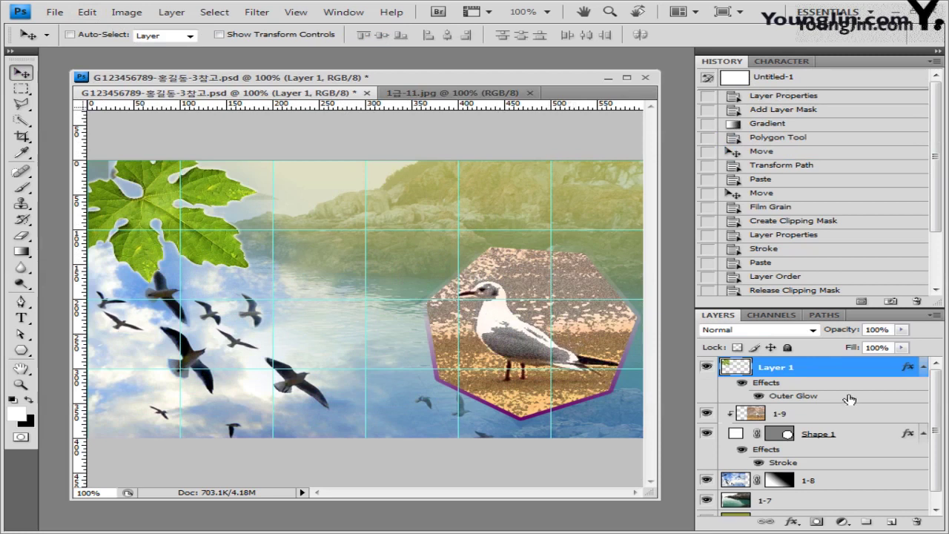
key("ctrl+v")
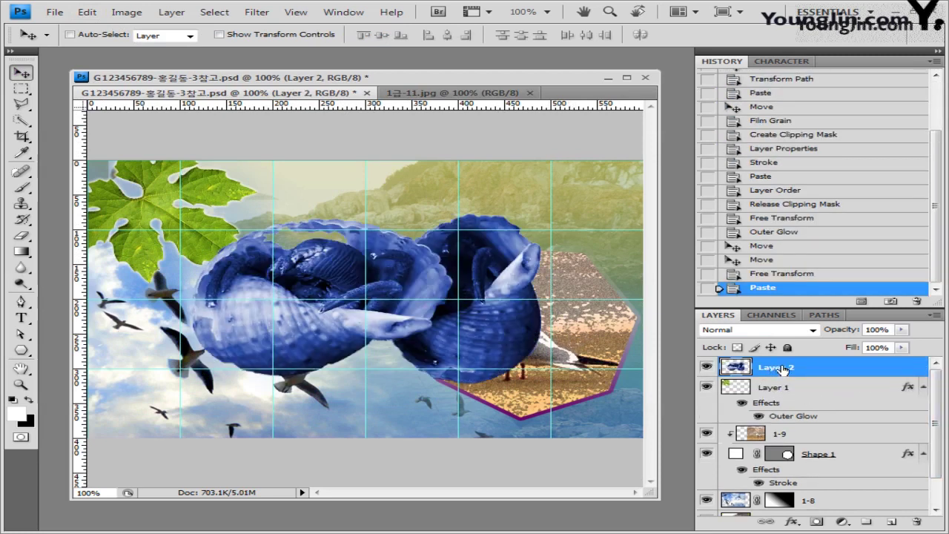
Rename Layer 2 to 1-11 and Layer 1 to 1-10, leaving 1-11 selected.
double_click(784, 371)
type("1-11")
key("Return")
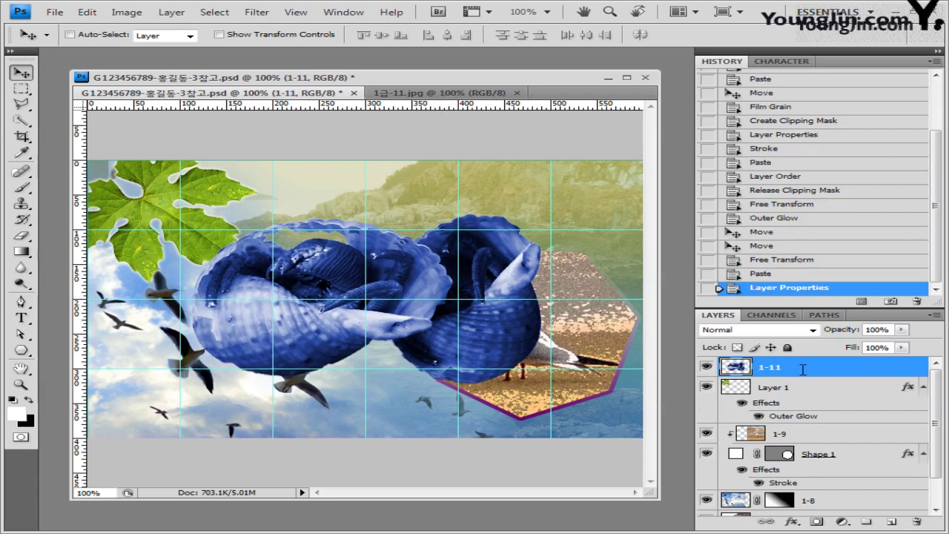
double_click(780, 387)
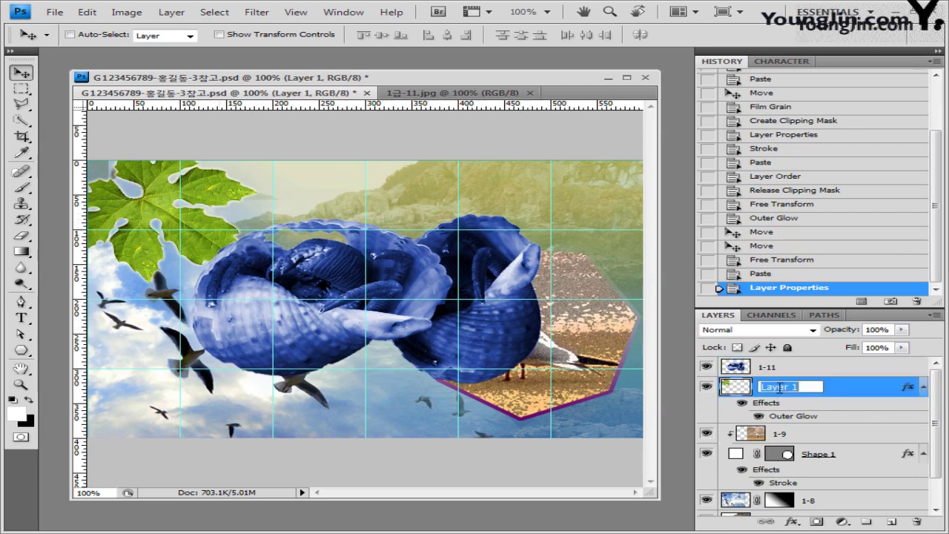
type("1-10")
key("Return")
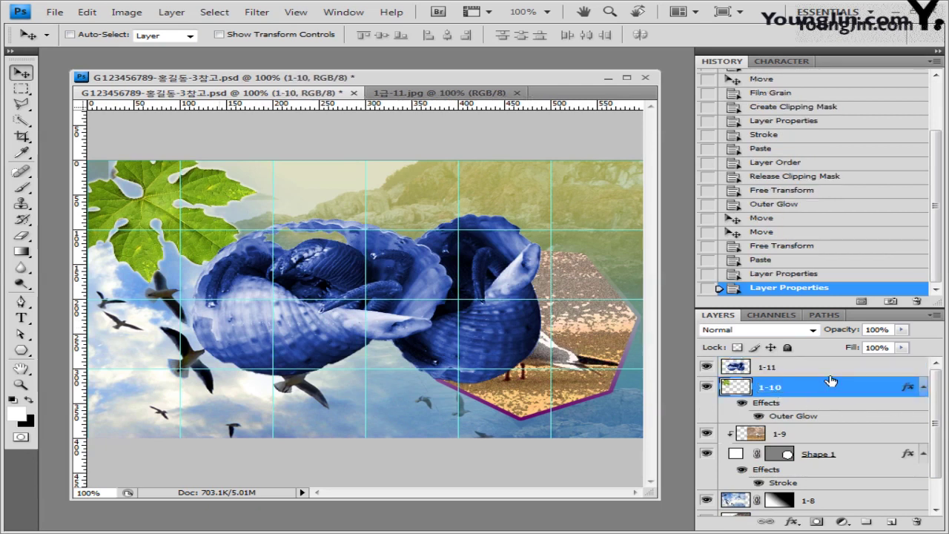
left_click(802, 369)
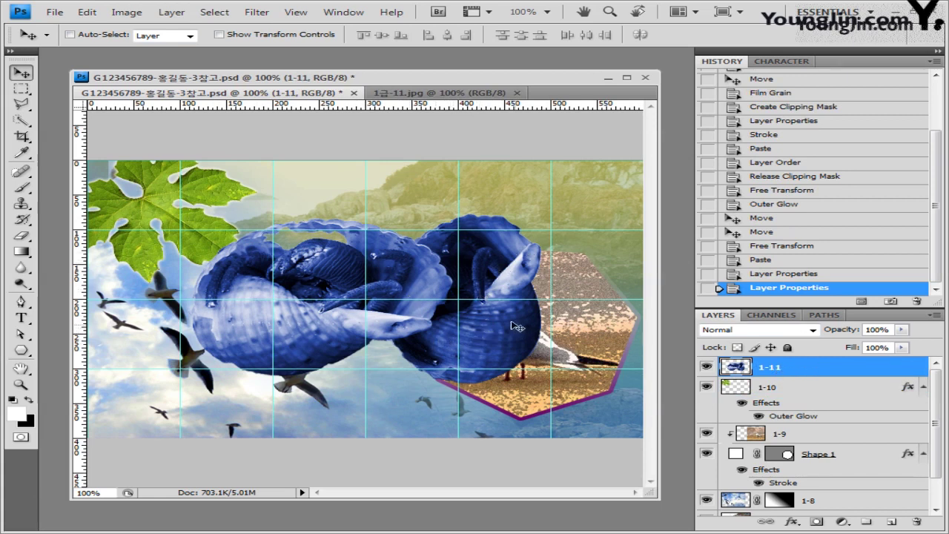
Scale the shells to 51.3% at lower centre and load their outline as a selection.
key("ctrl+t")
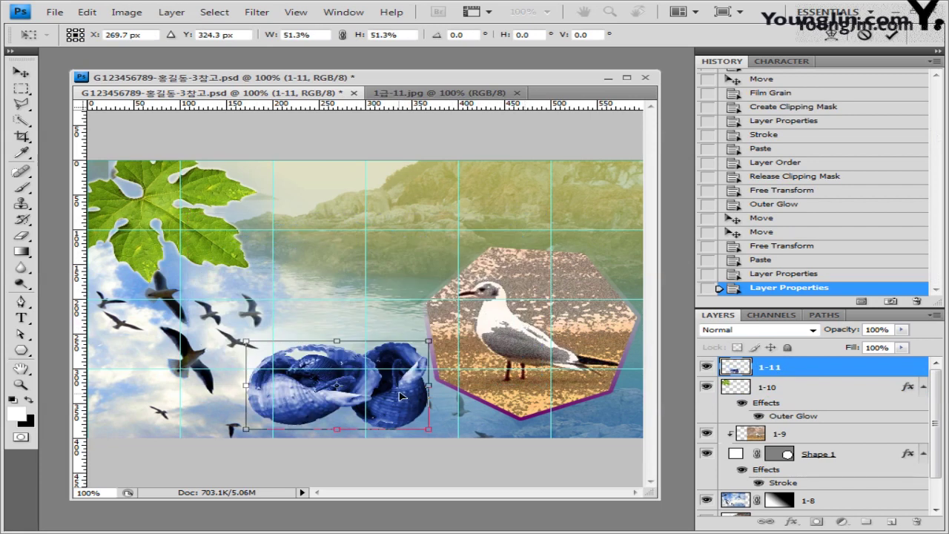
key("Return")
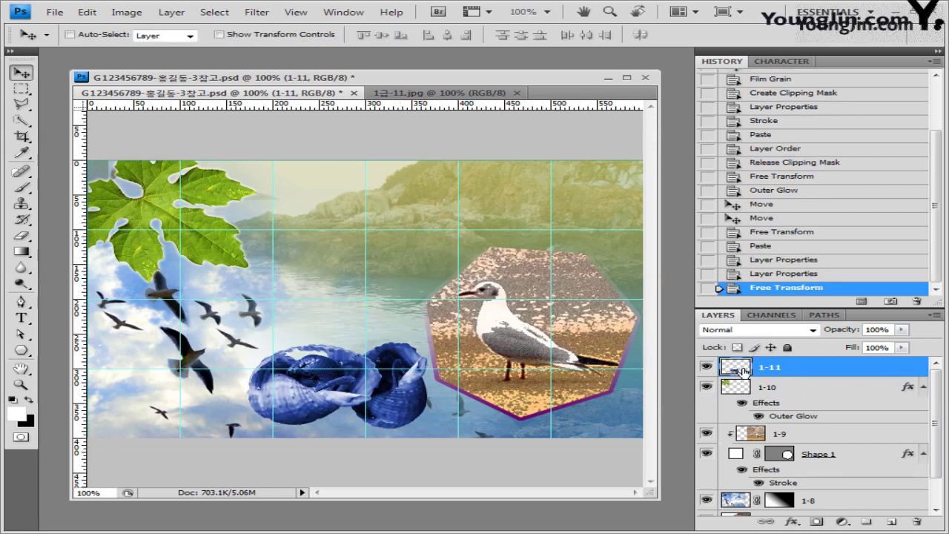
left_click(744, 367, "ctrl")
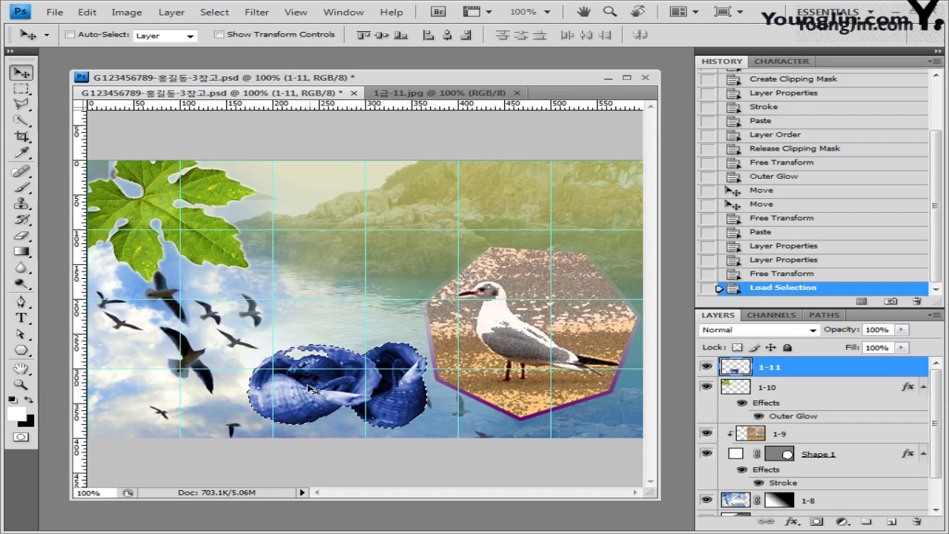
Add a colorized Hue/Saturation layer at Hue 126, Saturation 60, then close the Adjustments panel.
left_click(844, 524)
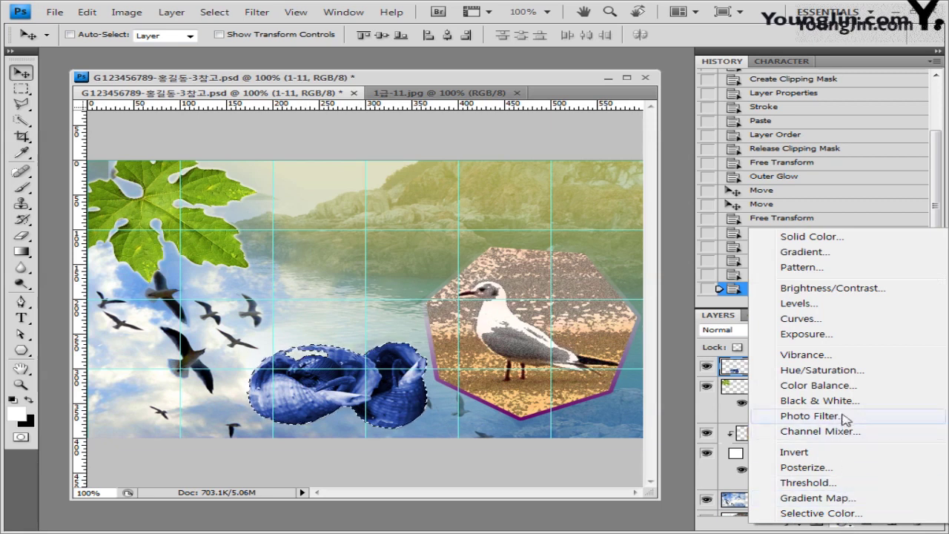
left_click(839, 376)
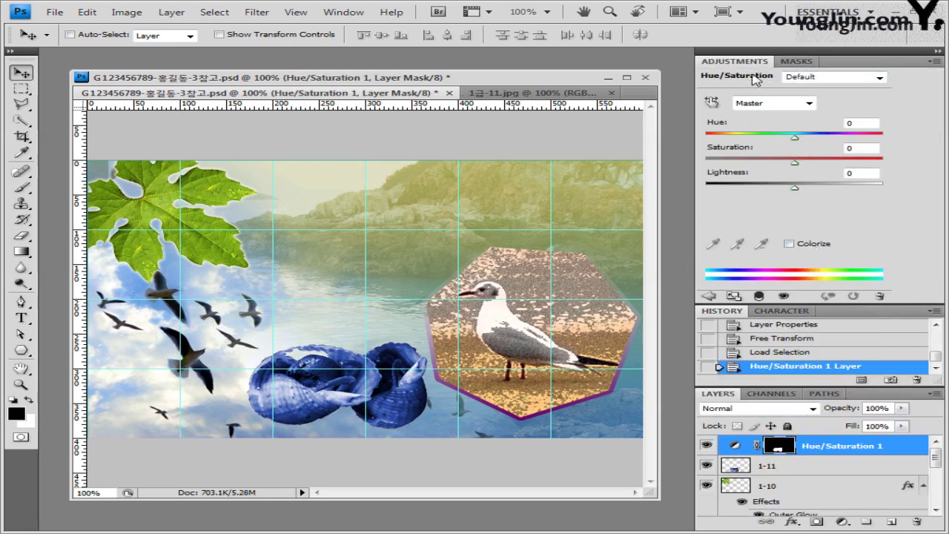
left_click(749, 135)
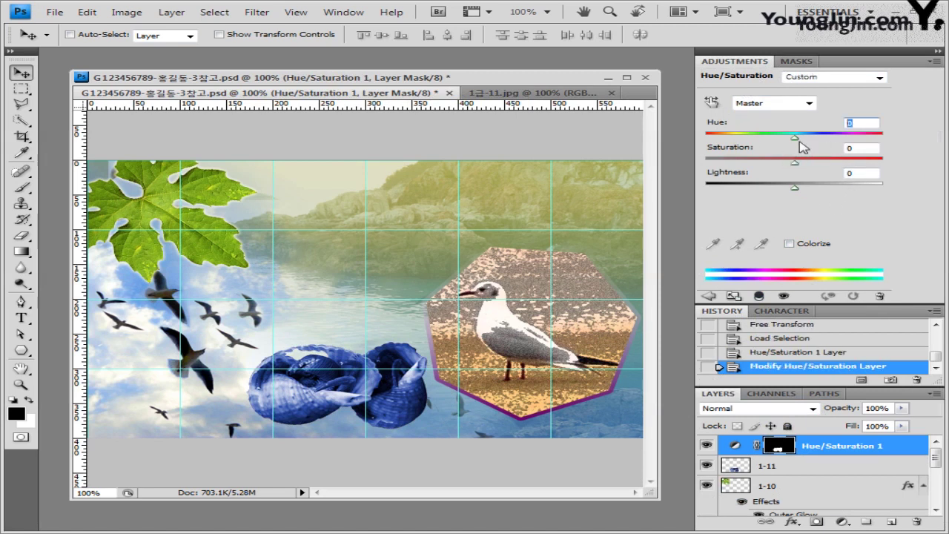
left_click_drag(795, 138, 862, 143)
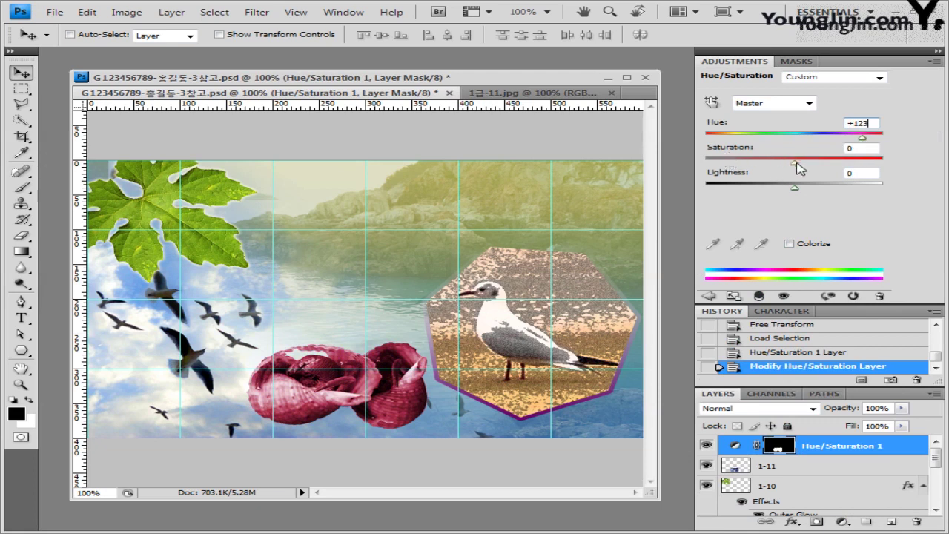
left_click_drag(797, 163, 847, 164)
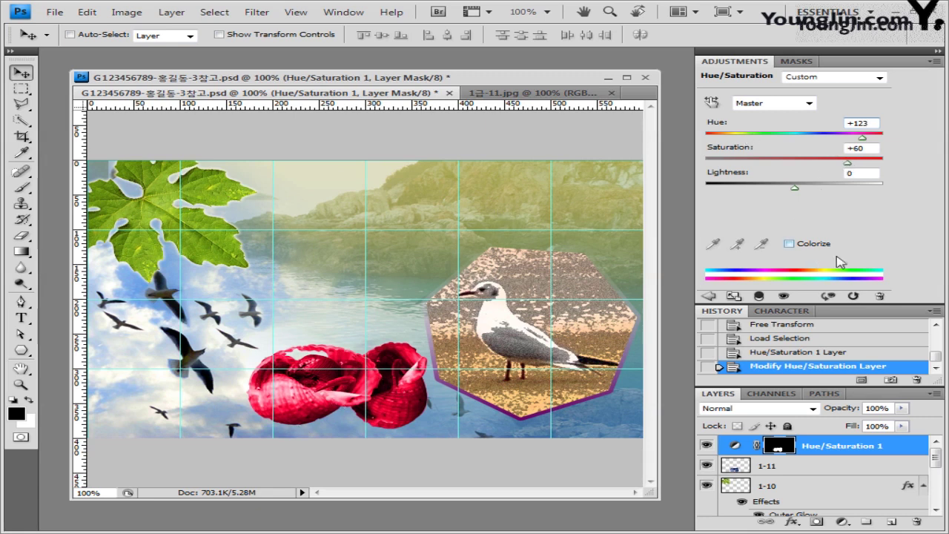
left_click(790, 244)
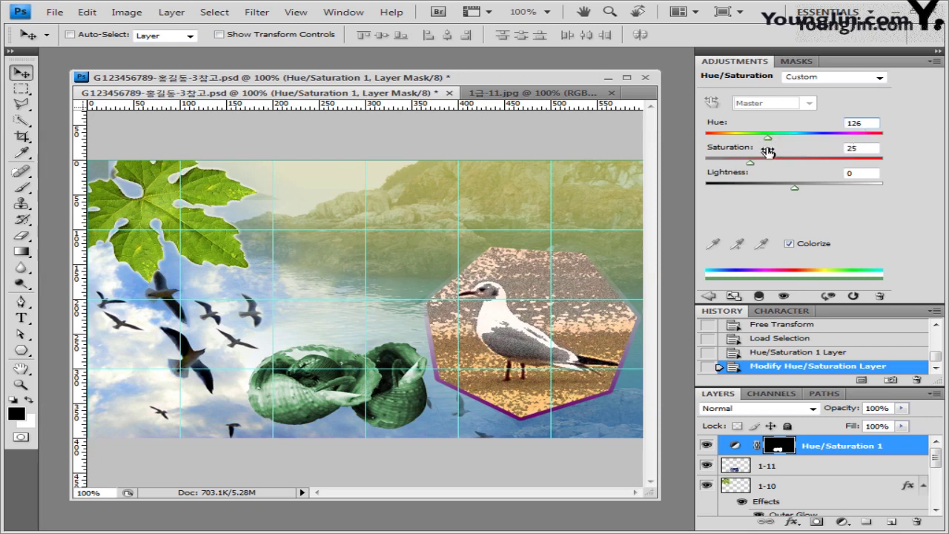
double_click(863, 149)
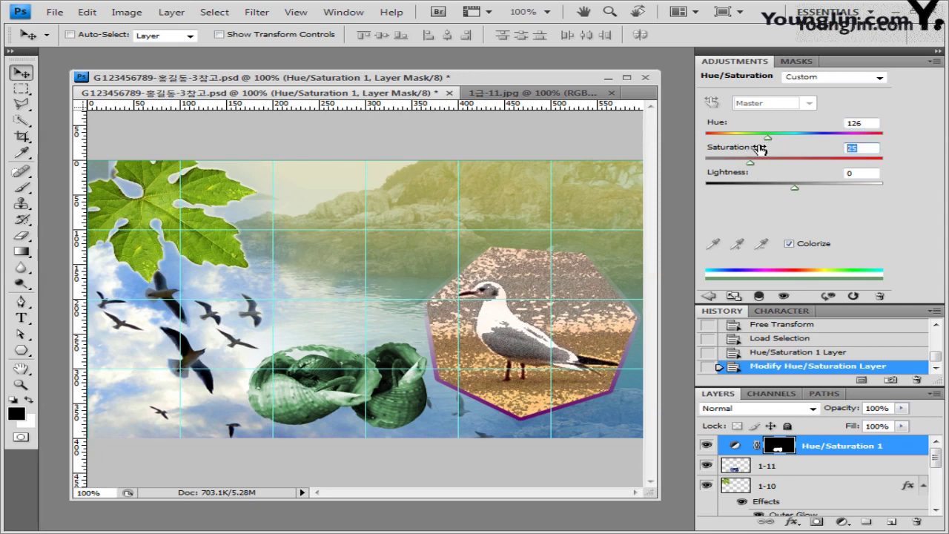
type("60")
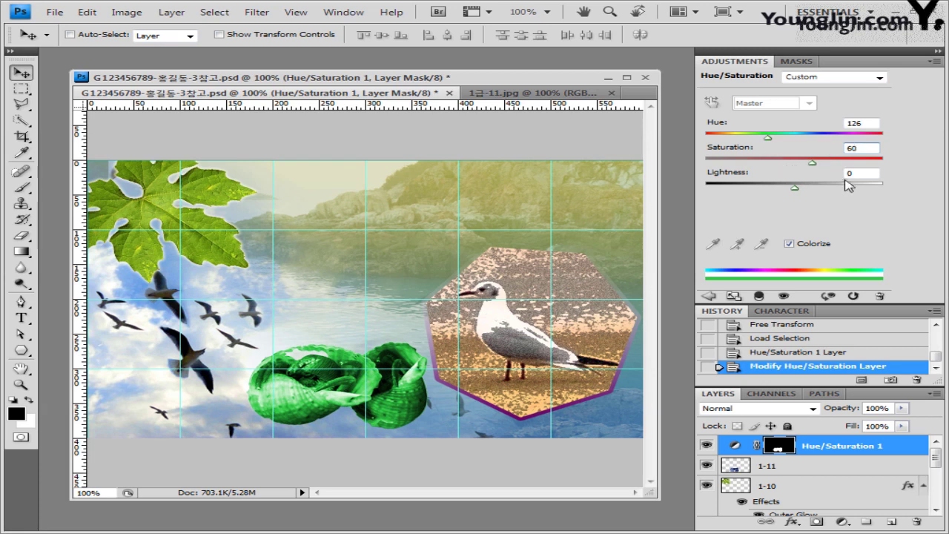
left_click(937, 61)
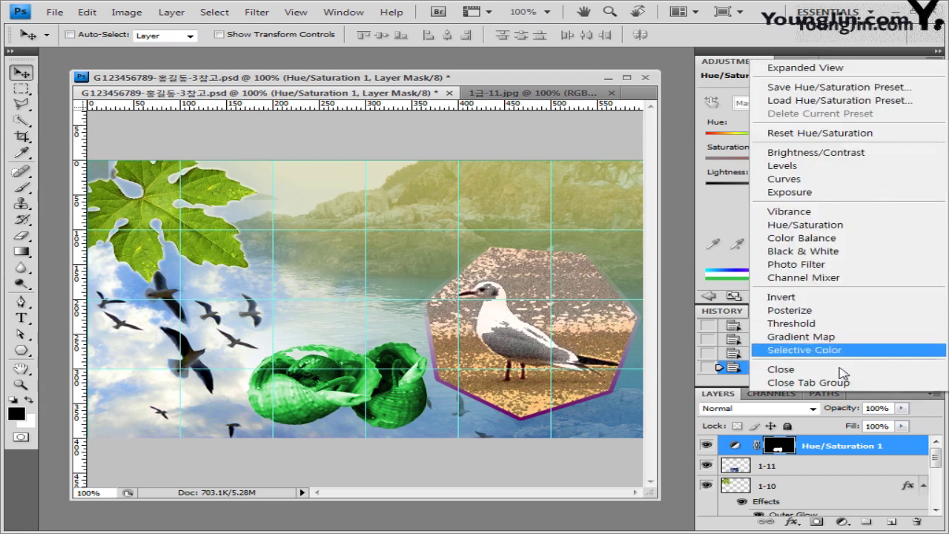
left_click(862, 383)
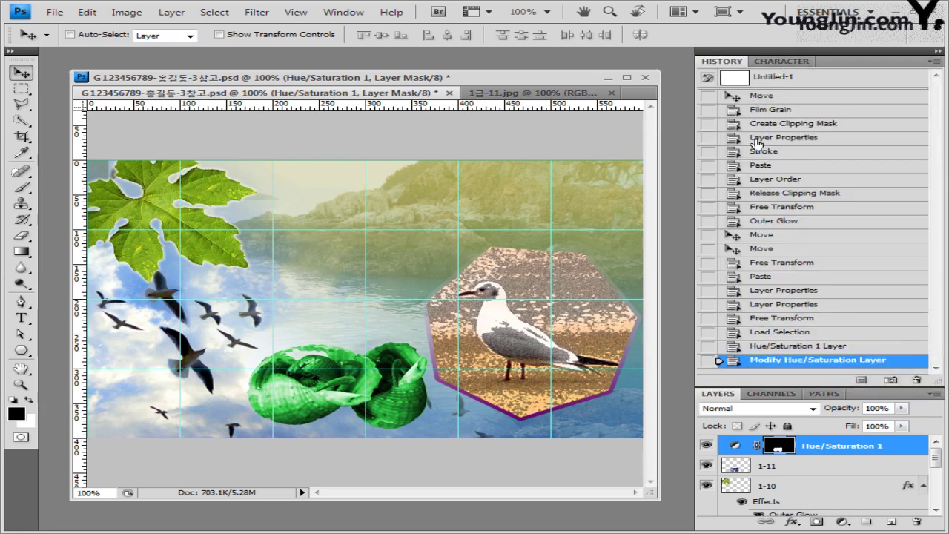
Add a Drop Shadow to the Hue/Saturation 1 layer with Use Global Light turned off.
left_click_drag(782, 384, 787, 291)
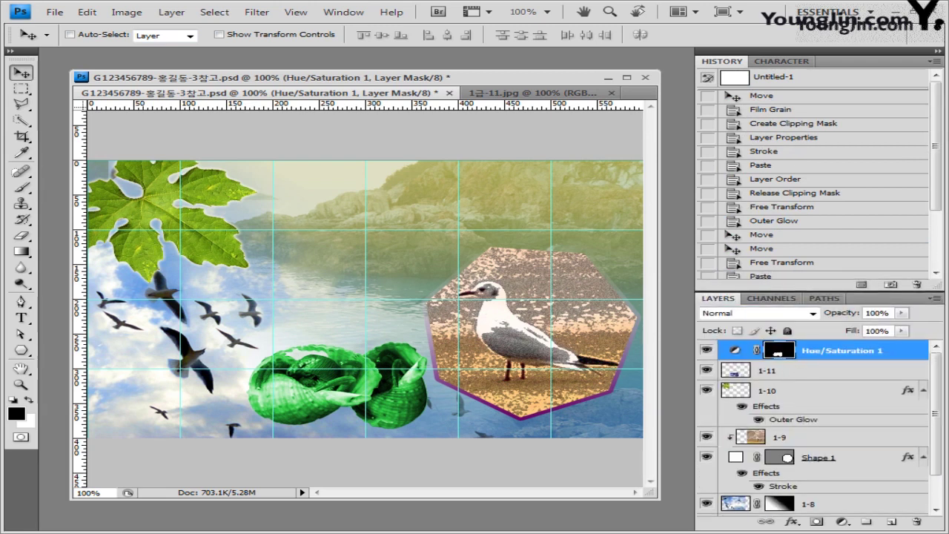
left_click(794, 522)
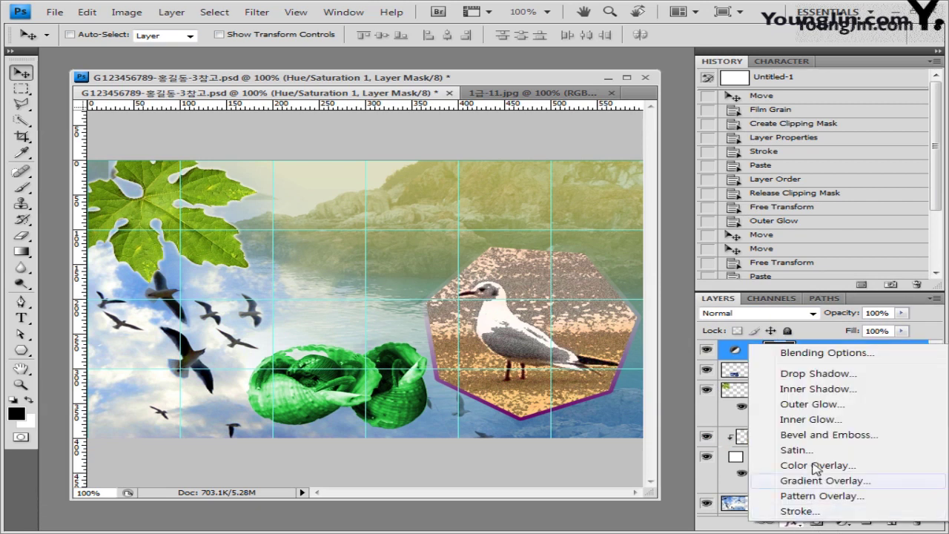
left_click(820, 375)
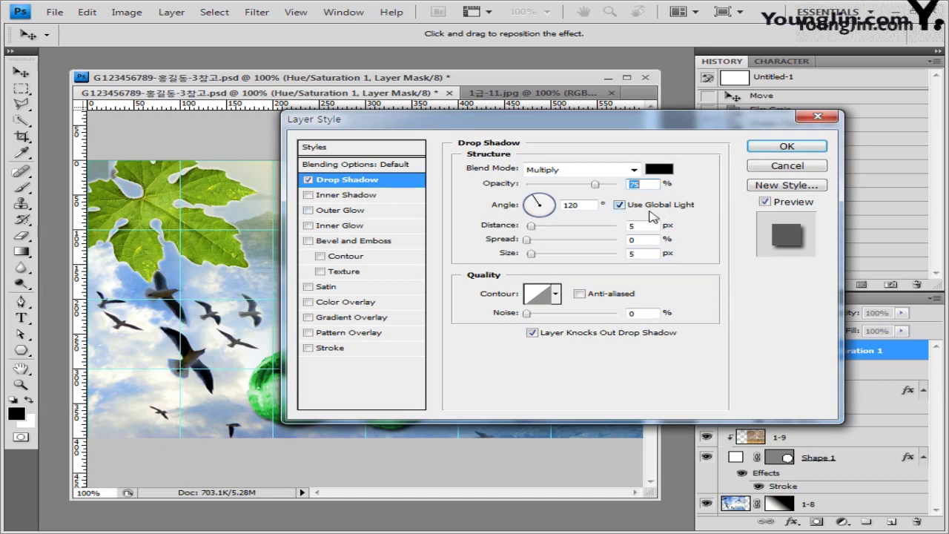
left_click(619, 206)
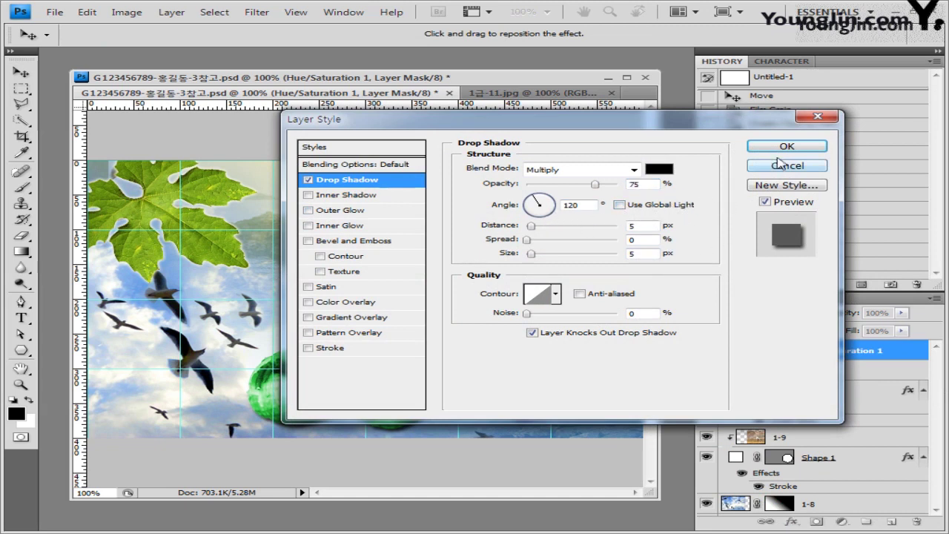
left_click(806, 150)
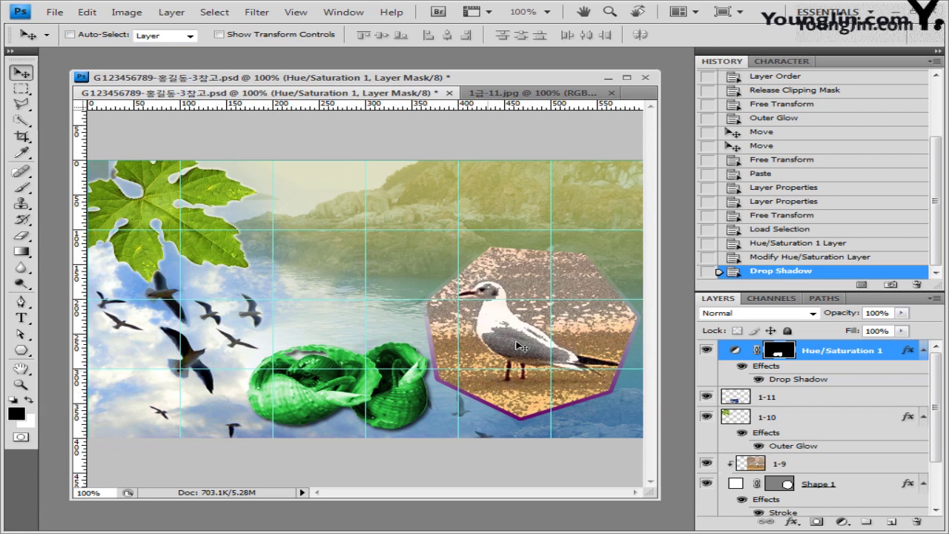
Choose the compass shape from the Symbols library with the Custom Shape Tool.
left_click(28, 352)
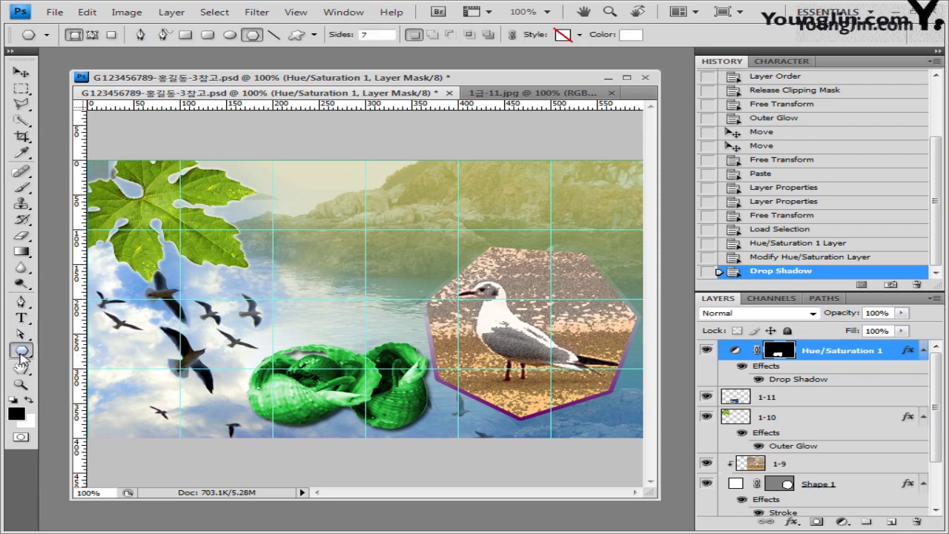
left_click(22, 351)
left_click(97, 417)
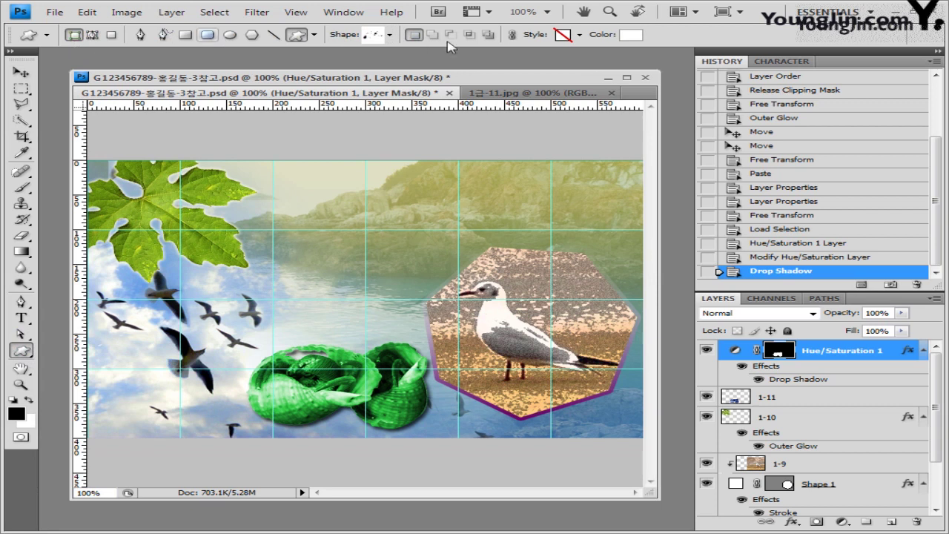
left_click(389, 34)
left_click(611, 58)
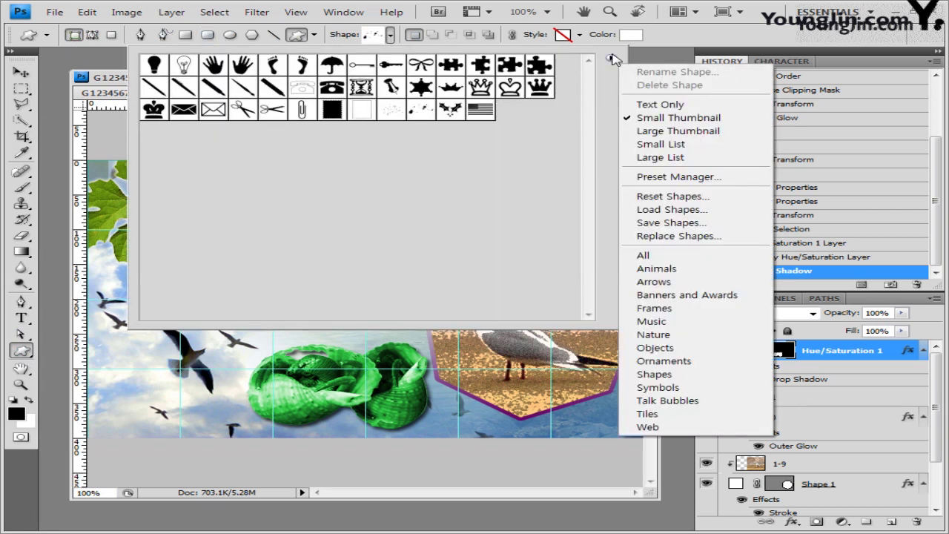
left_click(697, 388)
left_click(416, 215)
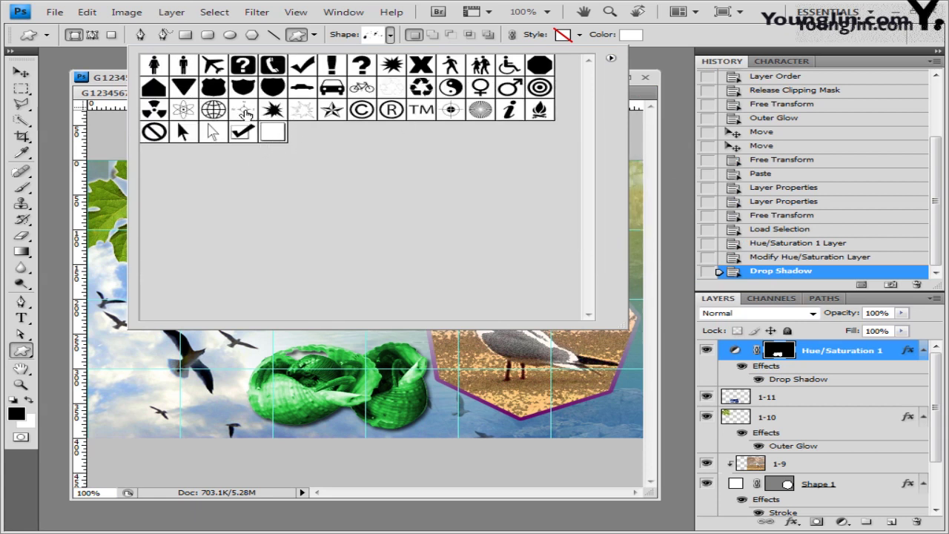
left_click(245, 113)
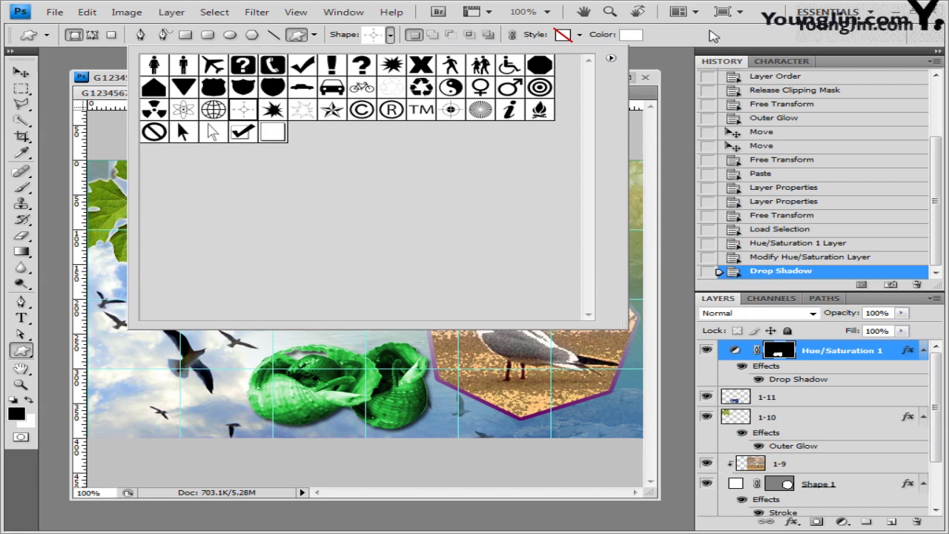
Pick a yellowish fill colour and draw the compass over the green shells.
left_click(631, 35)
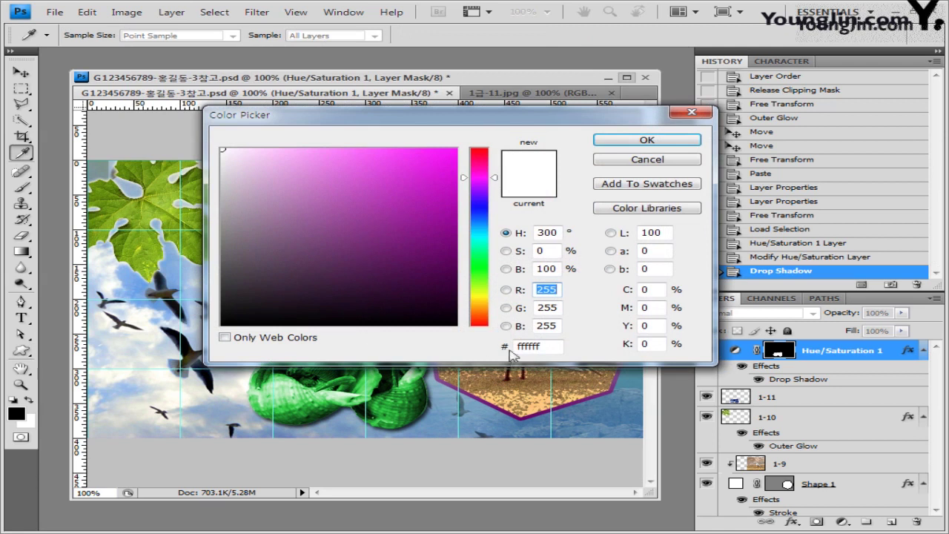
left_click(480, 295)
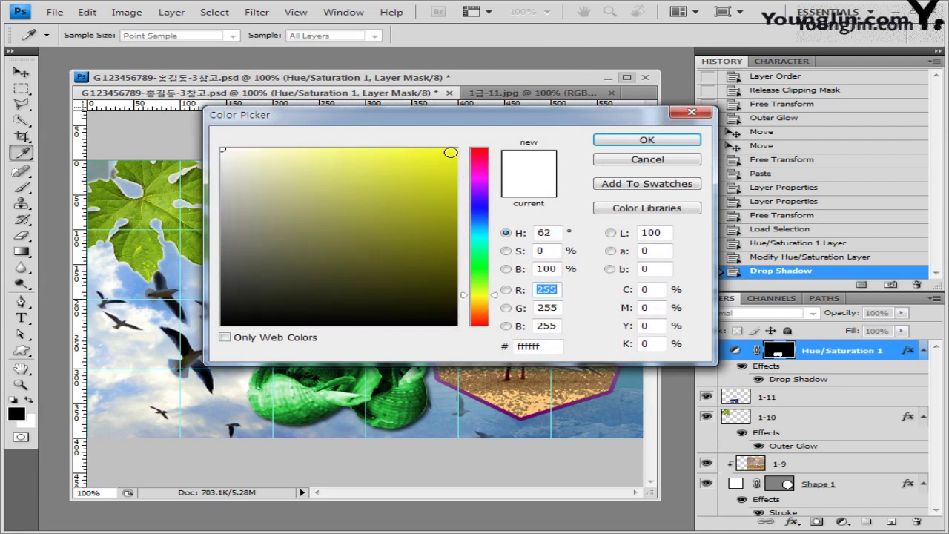
left_click(454, 150)
left_click(647, 140)
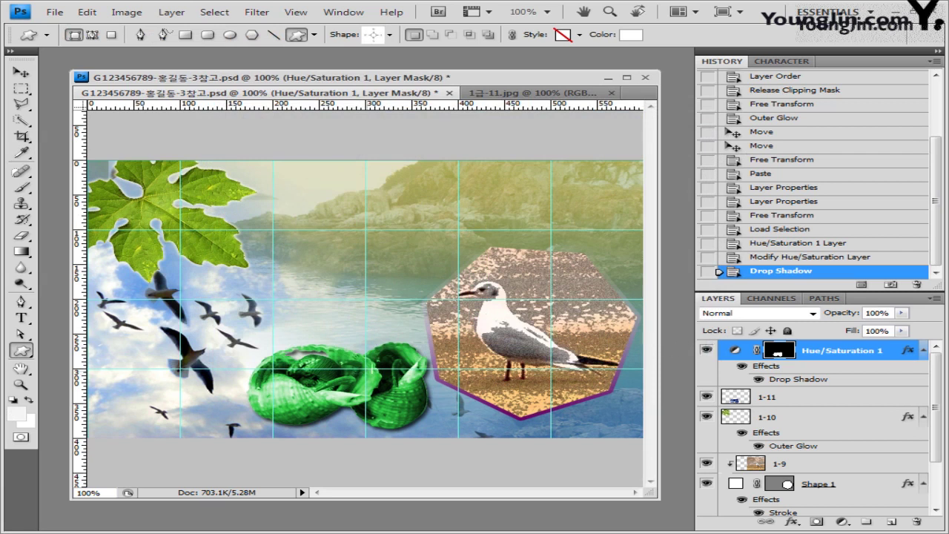
left_click_drag(303, 344, 420, 417)
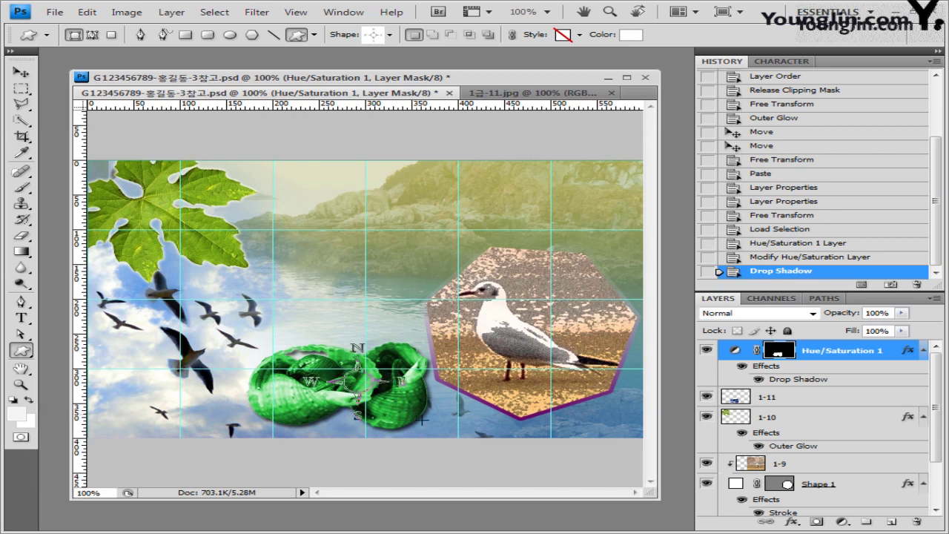
left_click(20, 74)
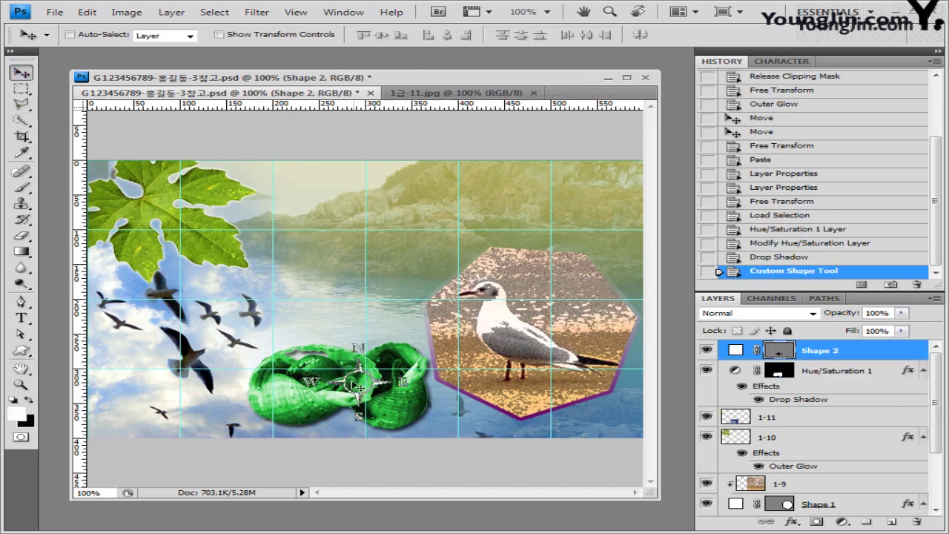
Nudge the compass slightly up-left to centre it over the green shells.
left_click_drag(369, 386, 361, 381)
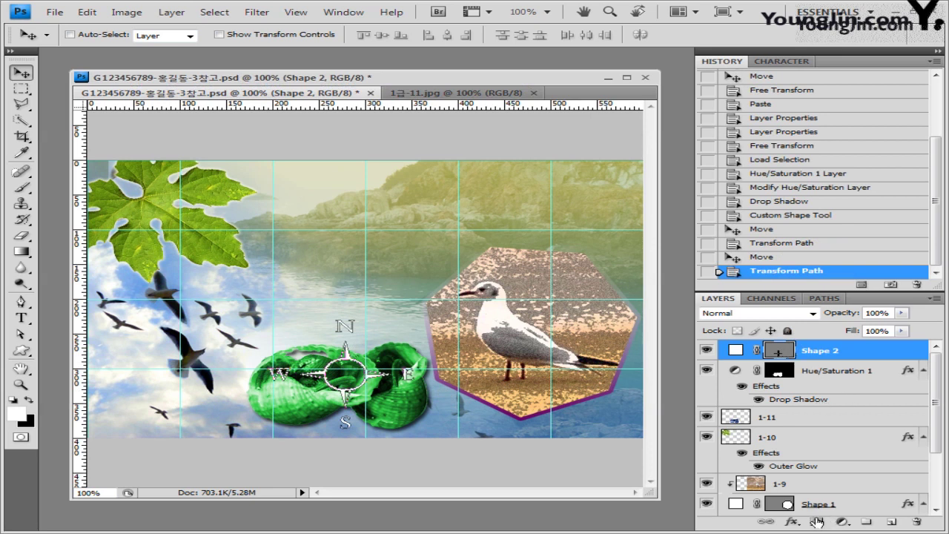
left_click(792, 522)
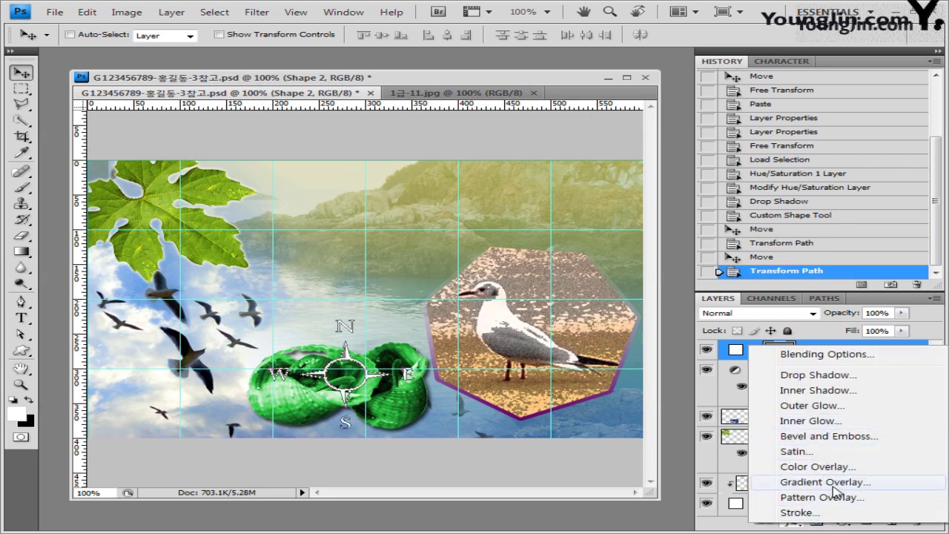
Give the compass a Gradient Overlay running from #0033cc blue to #ff0000 red.
left_click(829, 483)
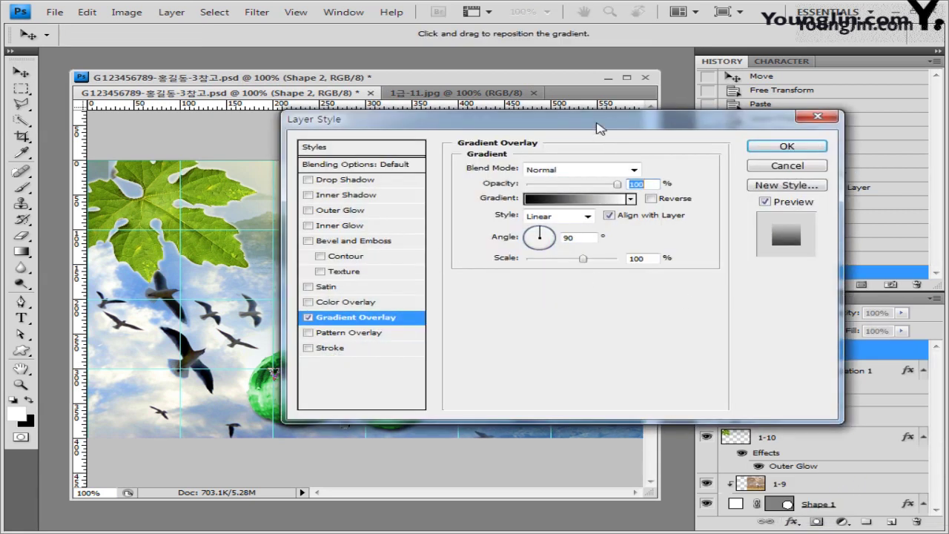
left_click_drag(599, 128, 552, 154)
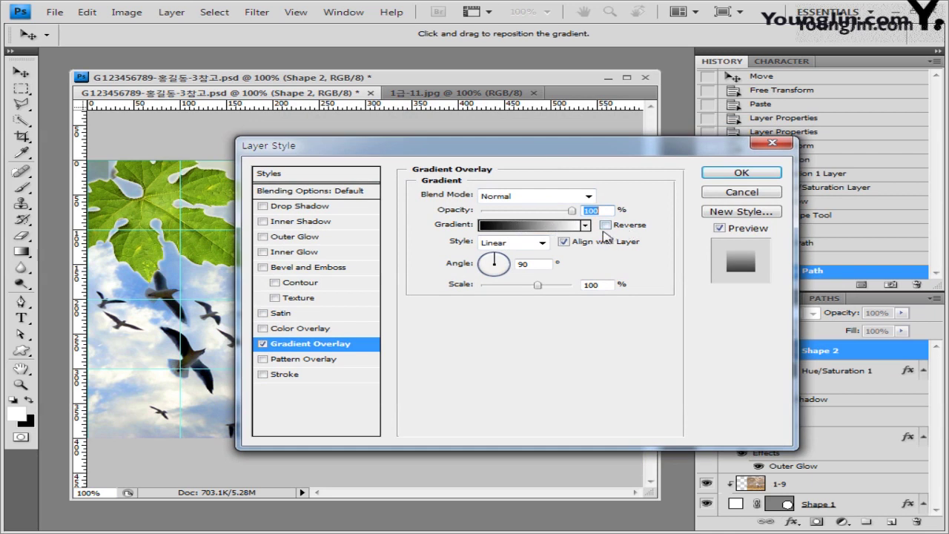
left_click(558, 227)
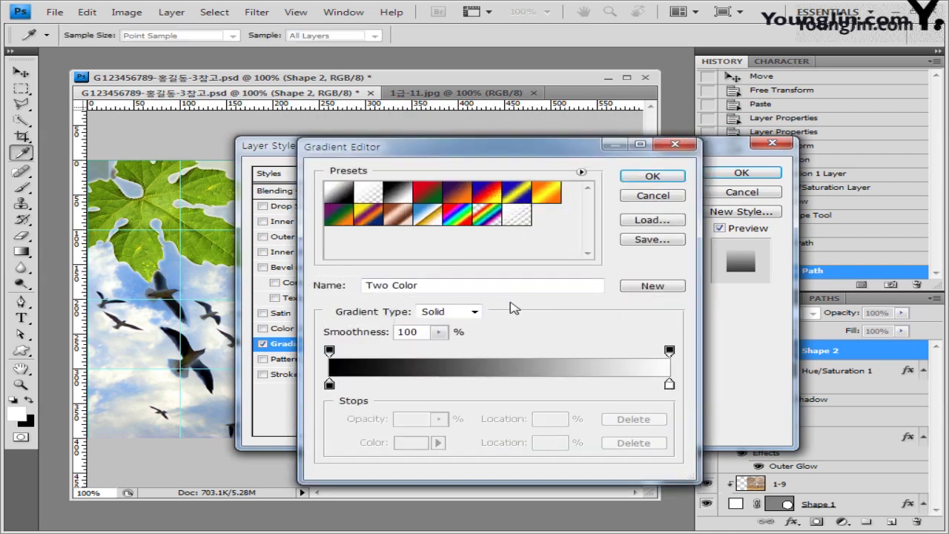
double_click(330, 384)
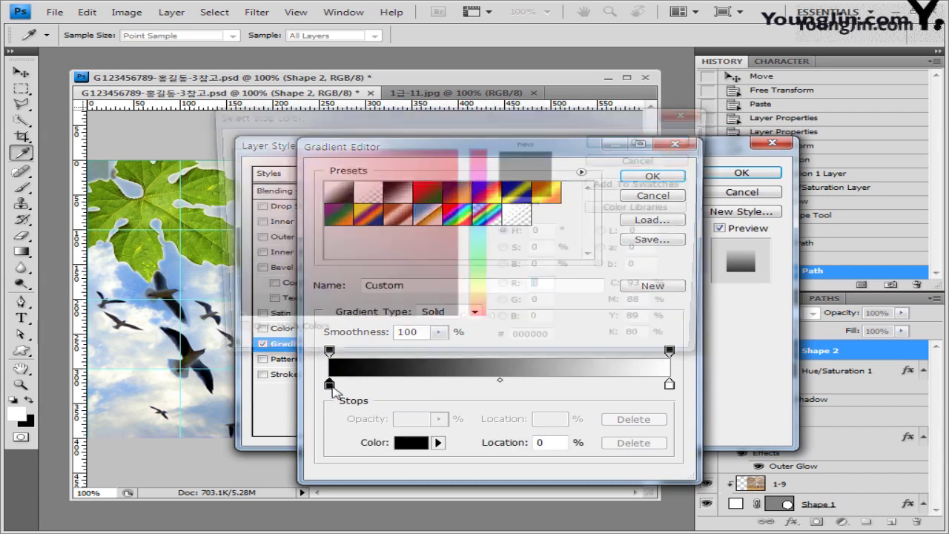
double_click(562, 346)
type("0033cc")
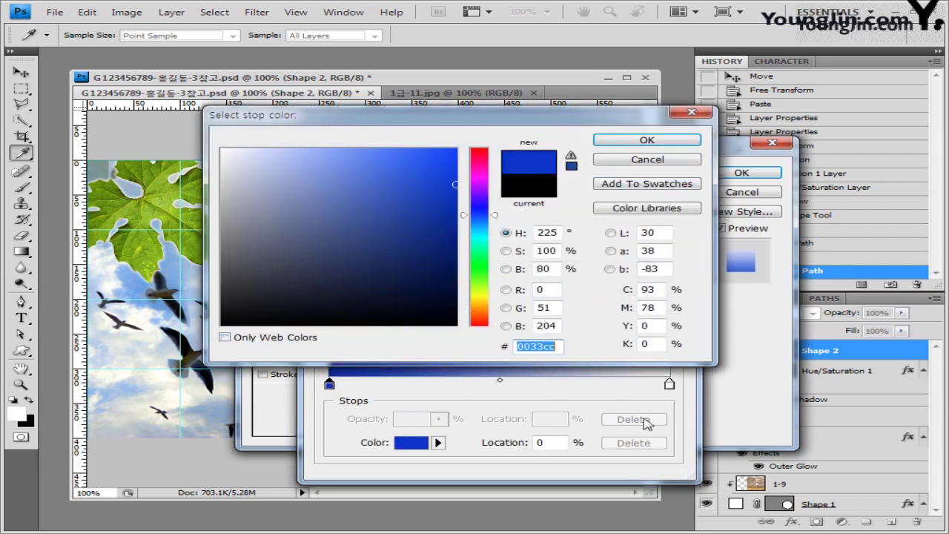
left_click(663, 140)
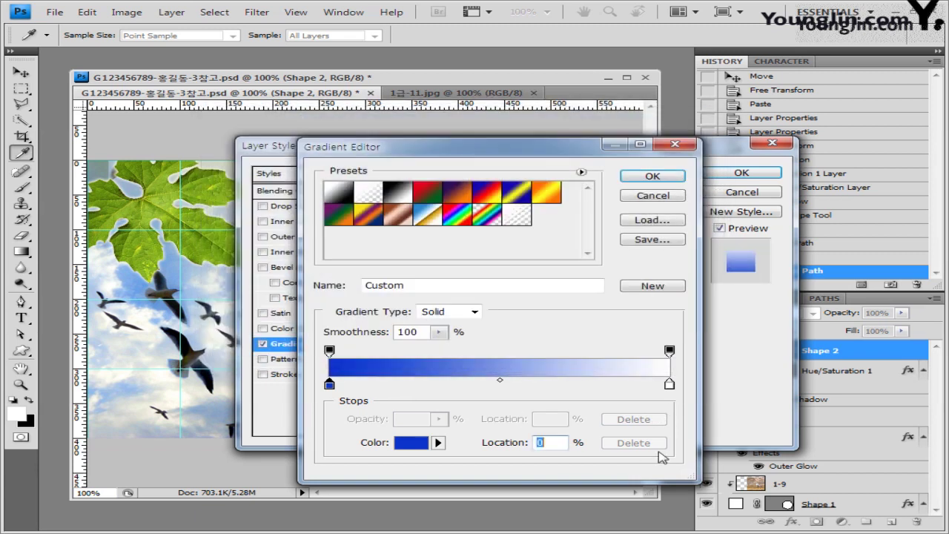
double_click(670, 384)
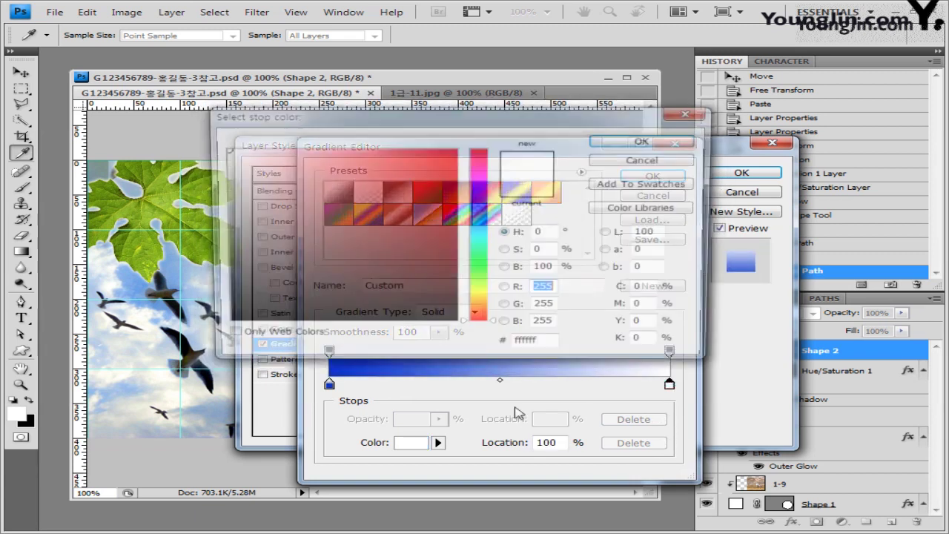
double_click(532, 346)
type("ff000")
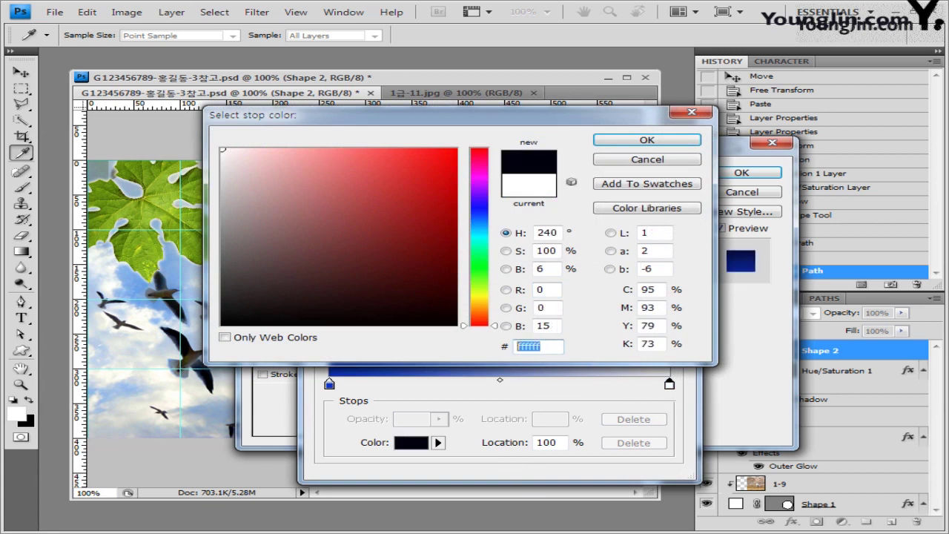
type("0")
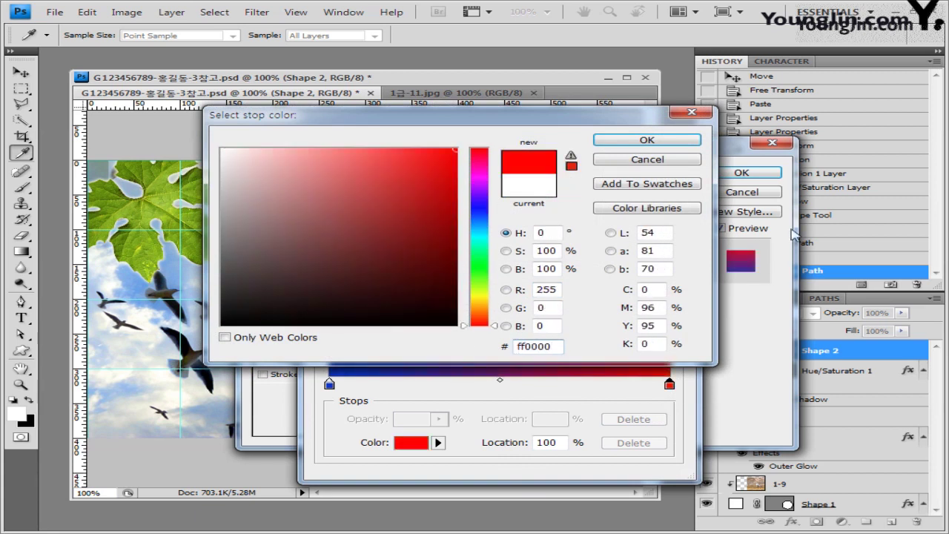
left_click(656, 141)
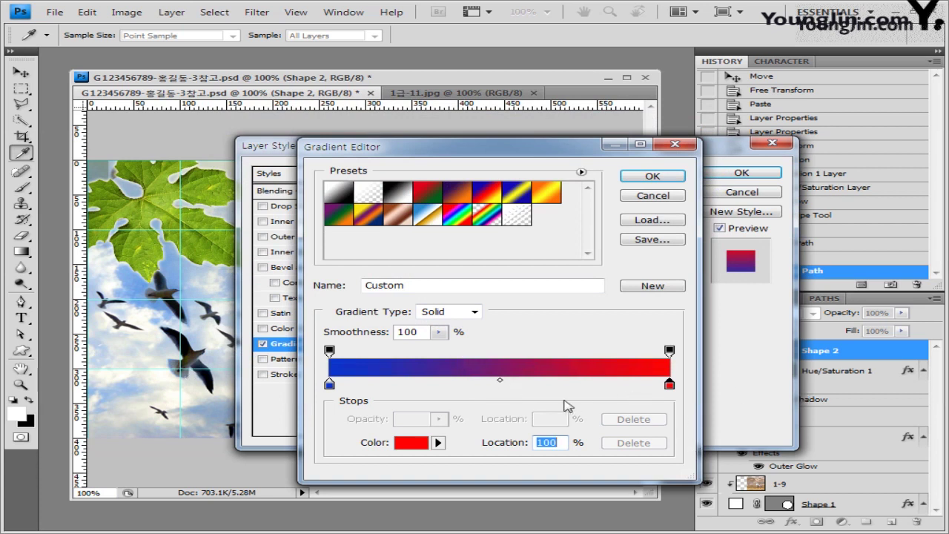
left_click(667, 178)
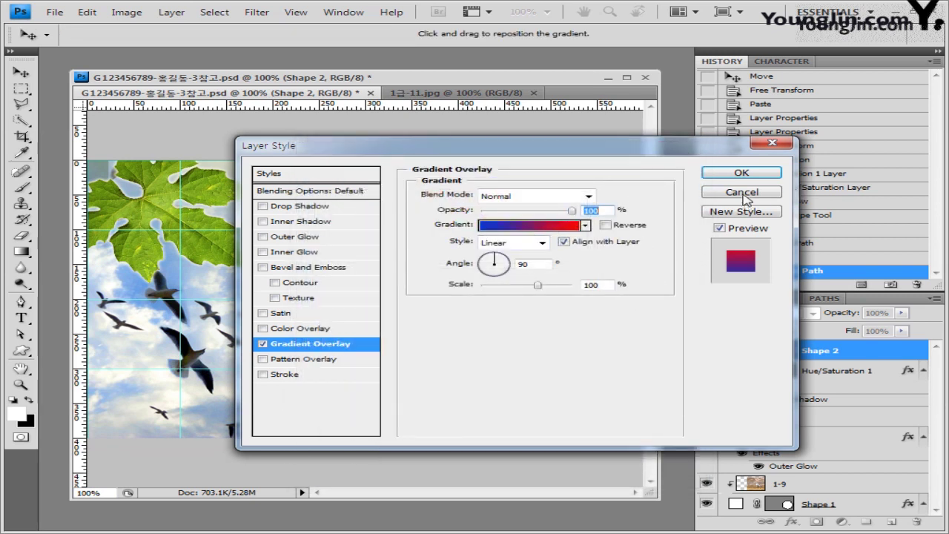
left_click(764, 174)
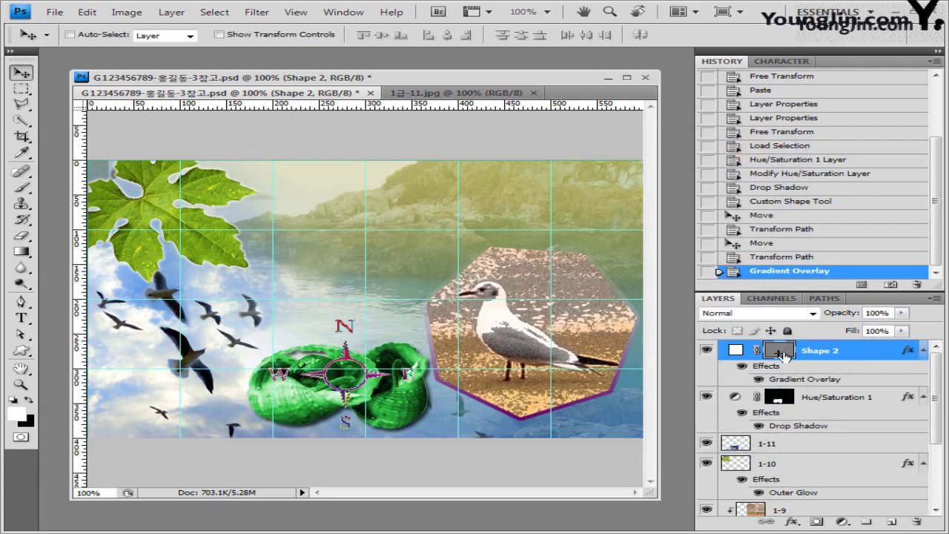
Hide the compass path outline and add an Outer Glow effect to Shape 2.
left_click(778, 355)
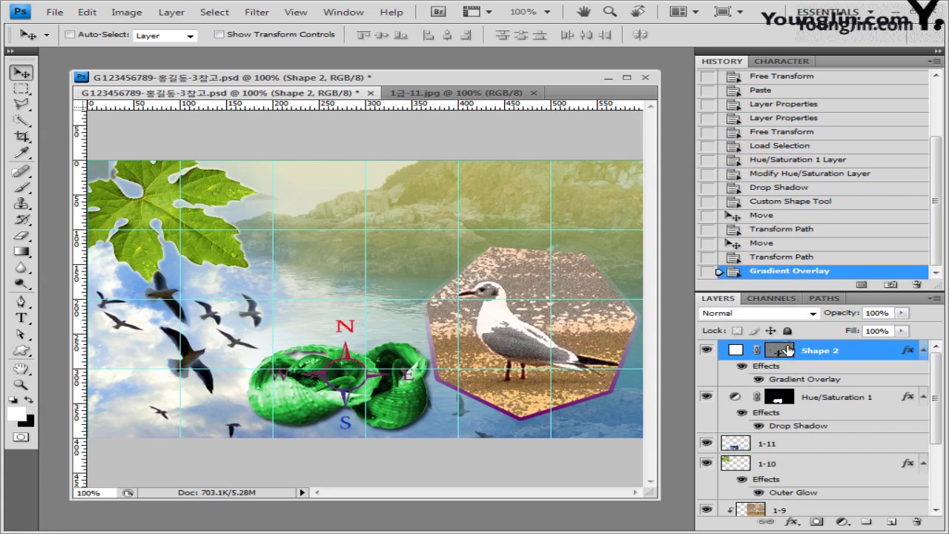
left_click(776, 355)
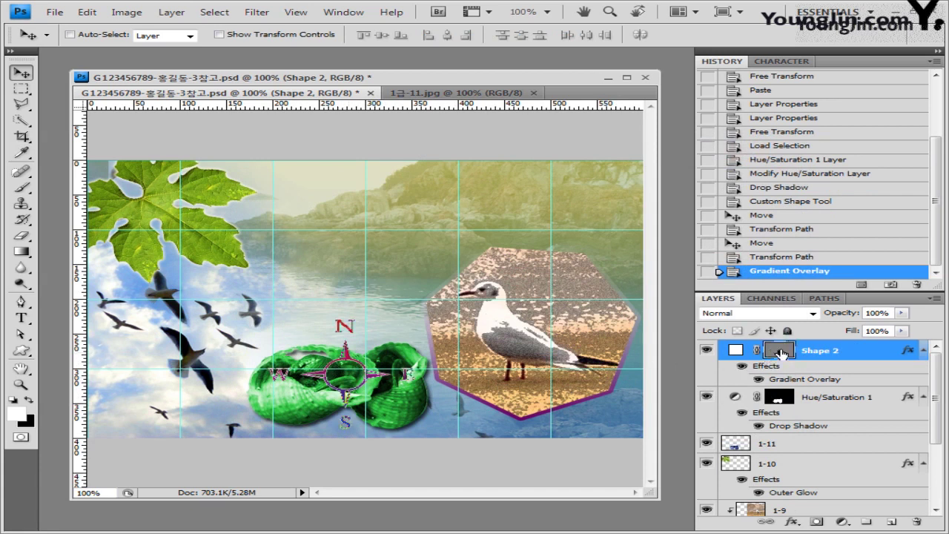
left_click(776, 356)
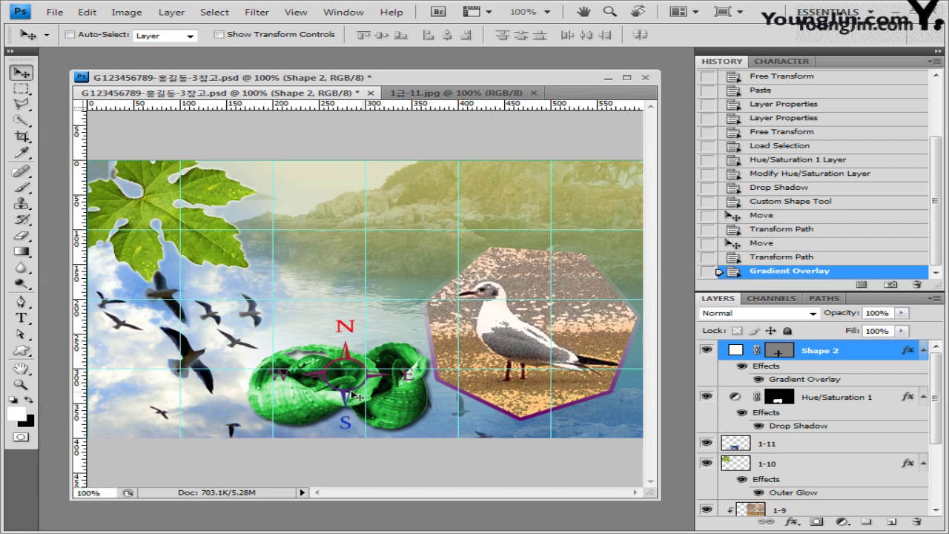
left_click(779, 353)
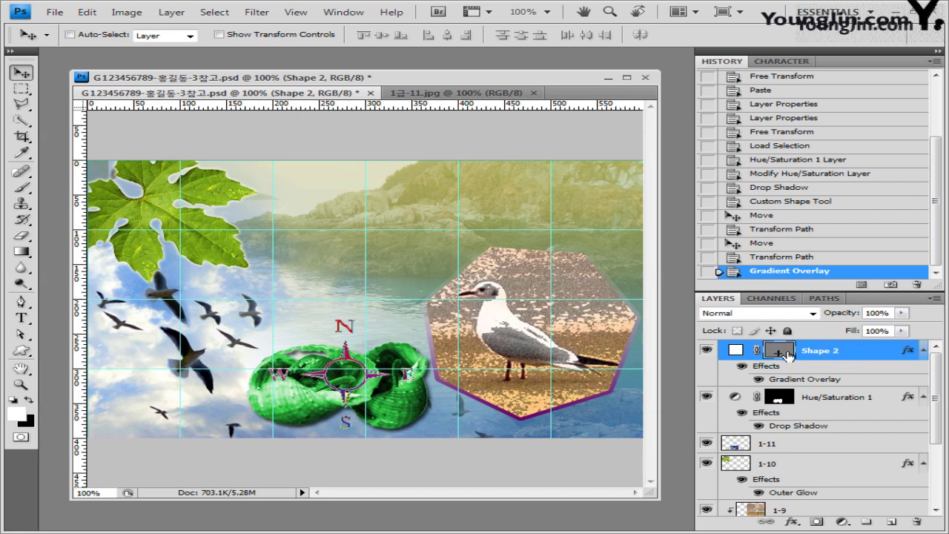
left_click(792, 521)
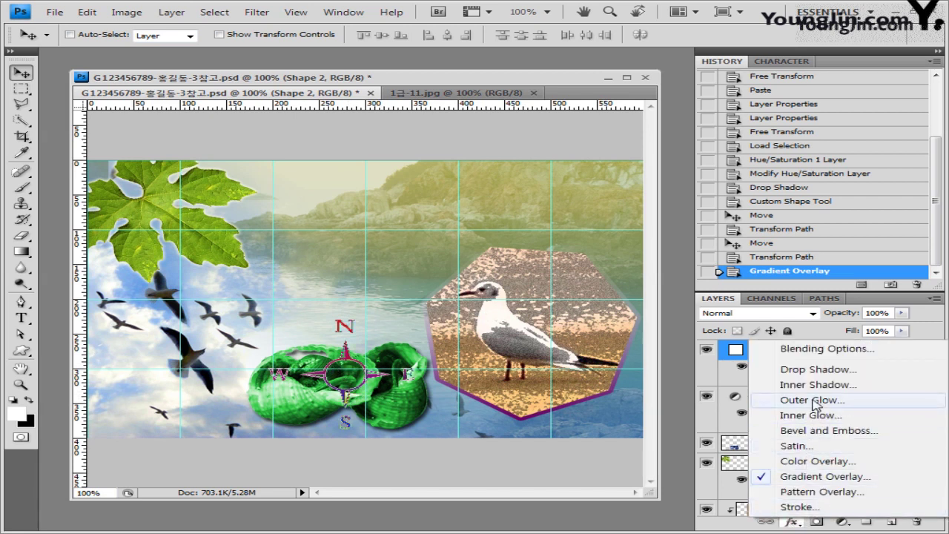
left_click(814, 399)
left_click(760, 175)
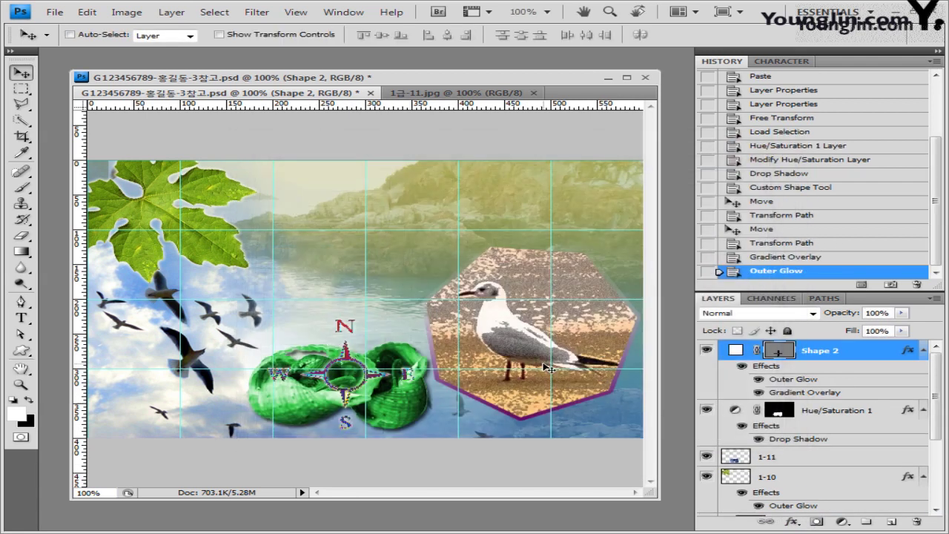
left_click(22, 350)
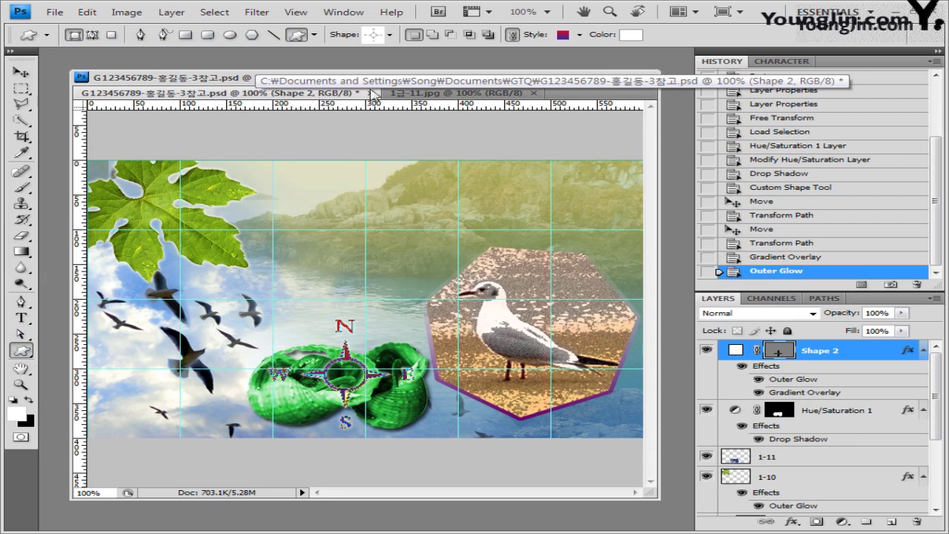
Draw Ornament 5 from the Ornaments set above the seagull's head, redrawing it once.
left_click(391, 35)
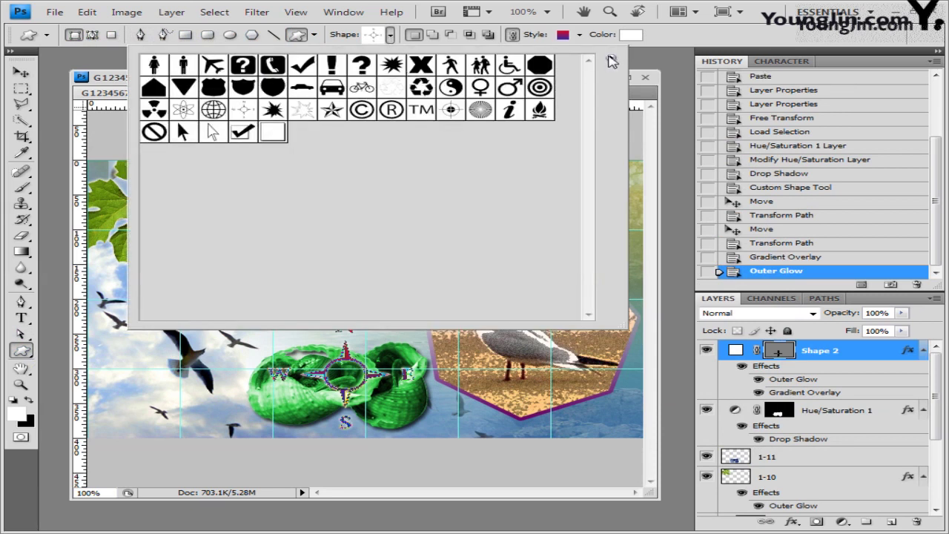
left_click(610, 58)
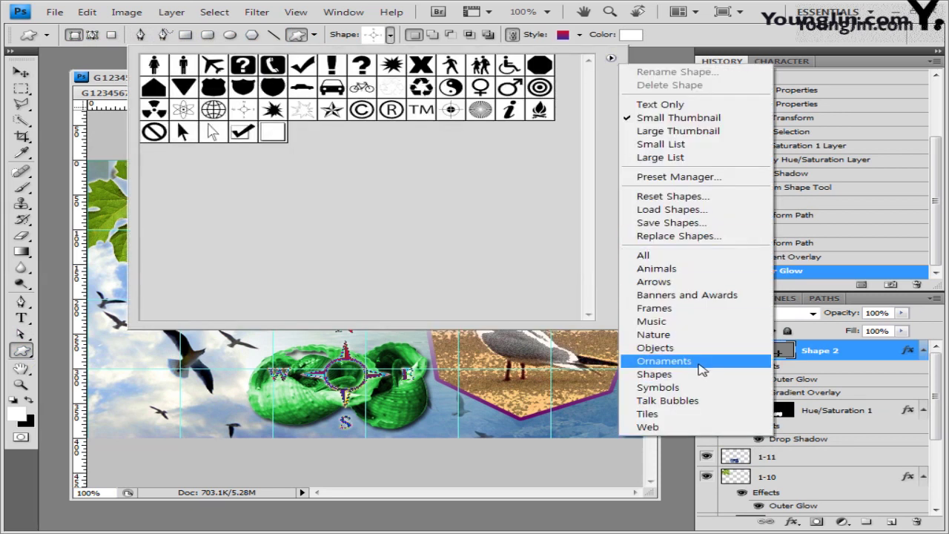
left_click(701, 361)
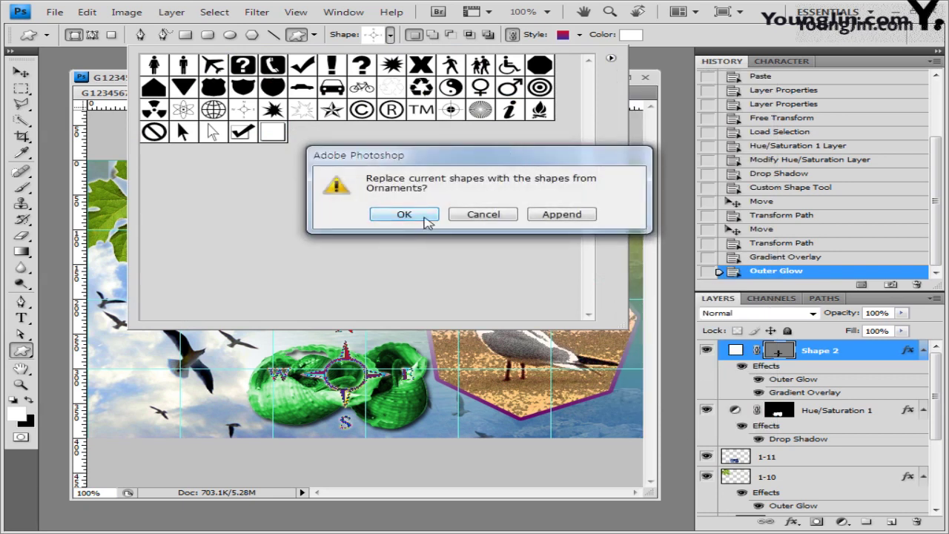
left_click(426, 216)
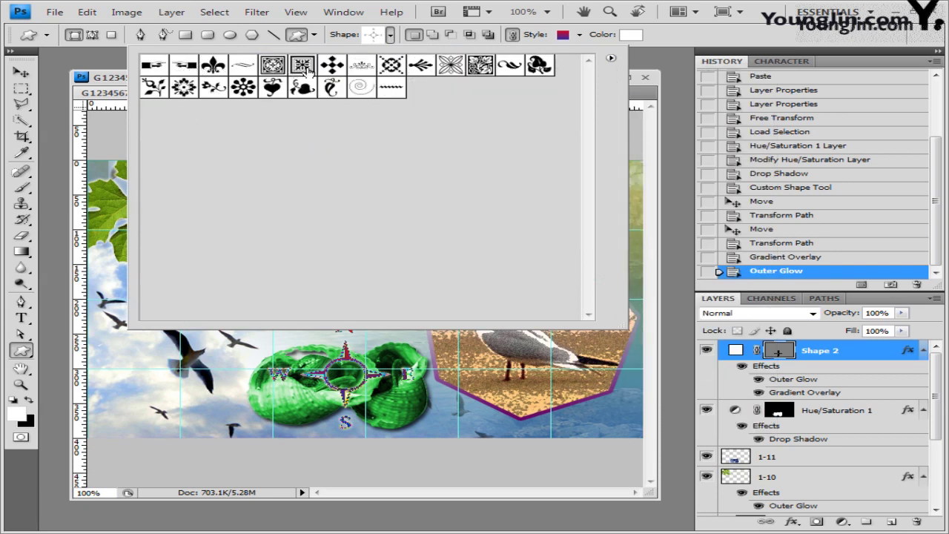
left_click(369, 69)
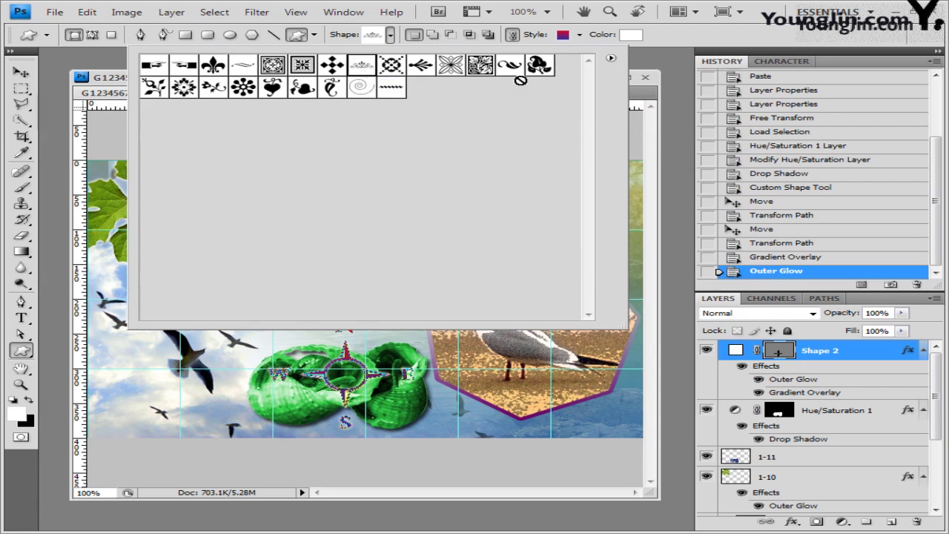
left_click(683, 42)
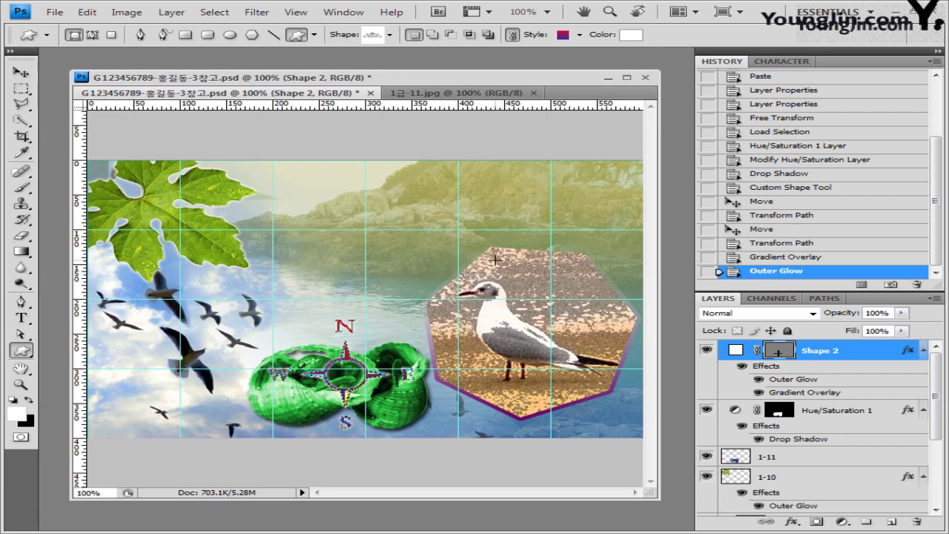
left_click_drag(495, 260, 614, 316)
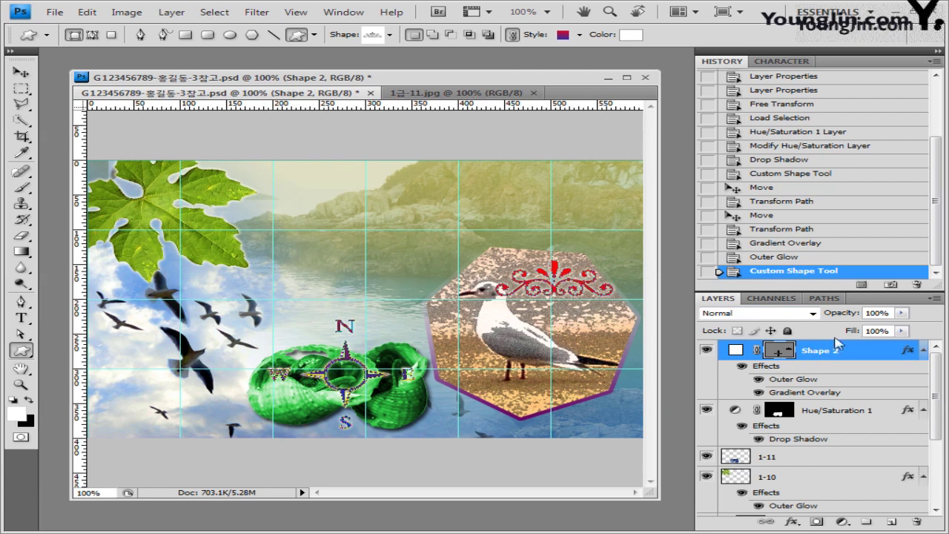
left_click(795, 258)
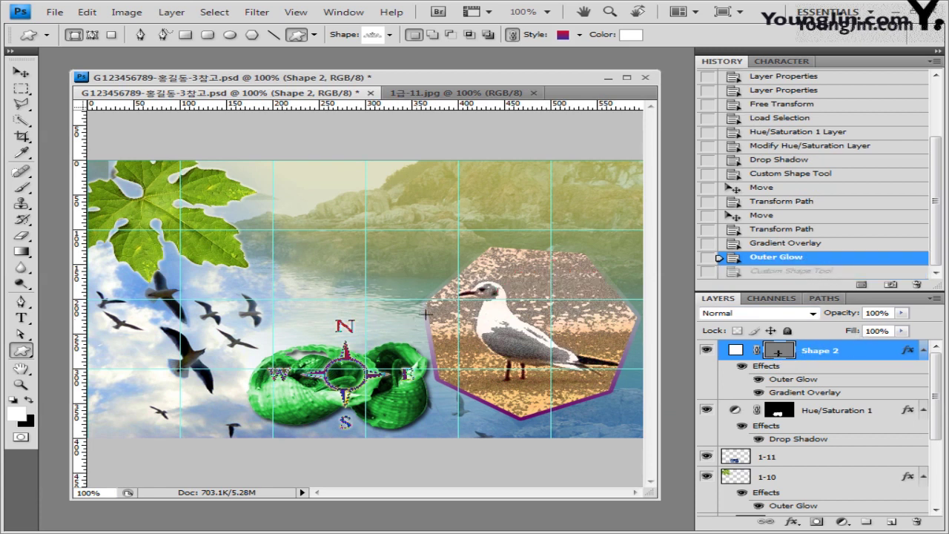
left_click_drag(494, 242, 623, 295)
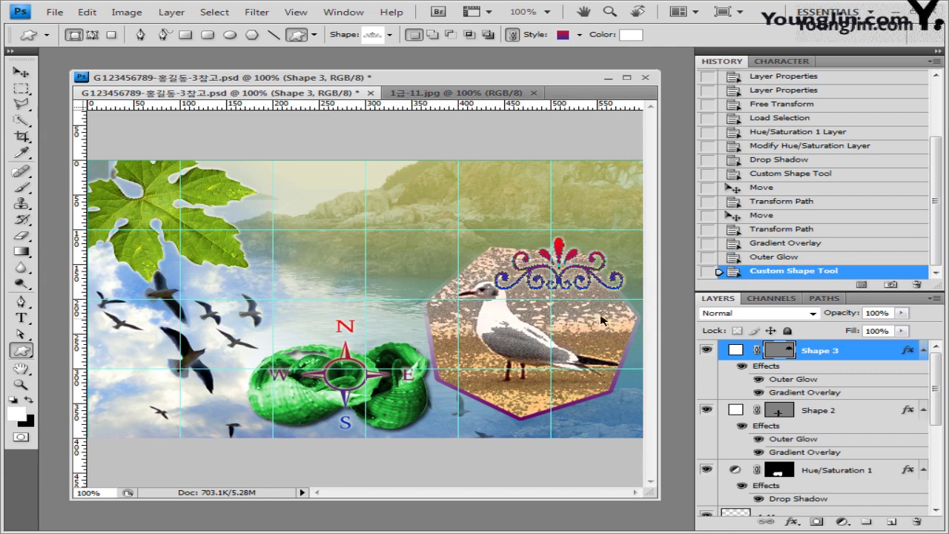
Rotate the ornament about 41 degrees clockwise.
key("ctrl+t")
left_click_drag(631, 275, 611, 320)
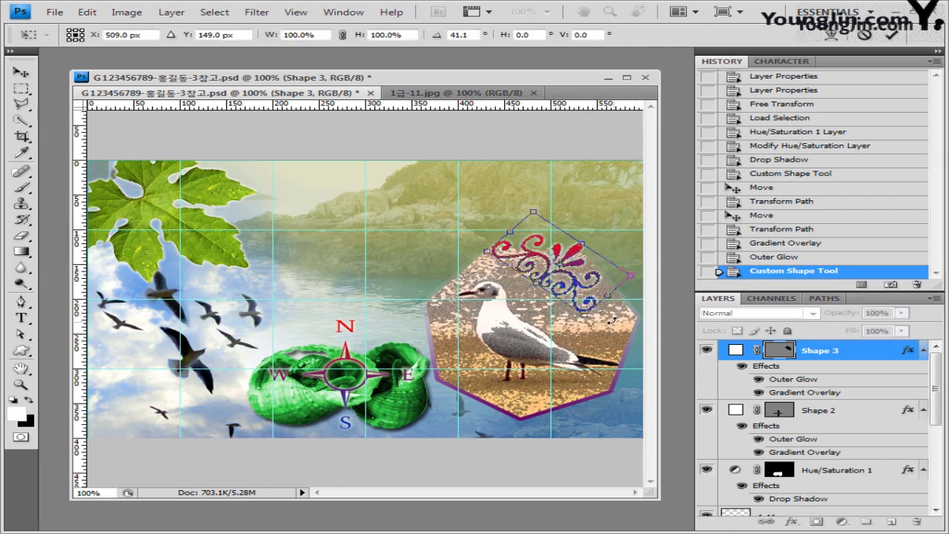
key("Return")
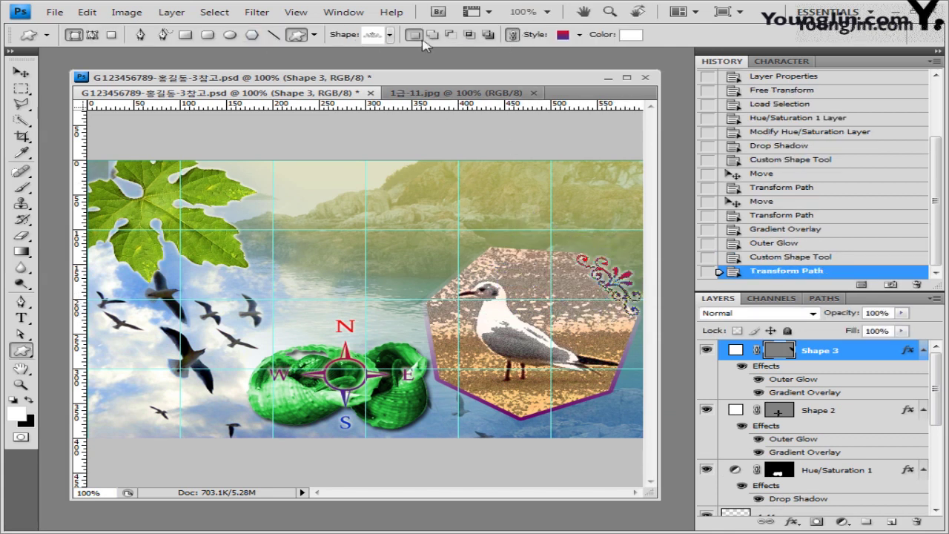
Clear the ornament's layer effects and fill it purple #660066.
left_click(580, 34)
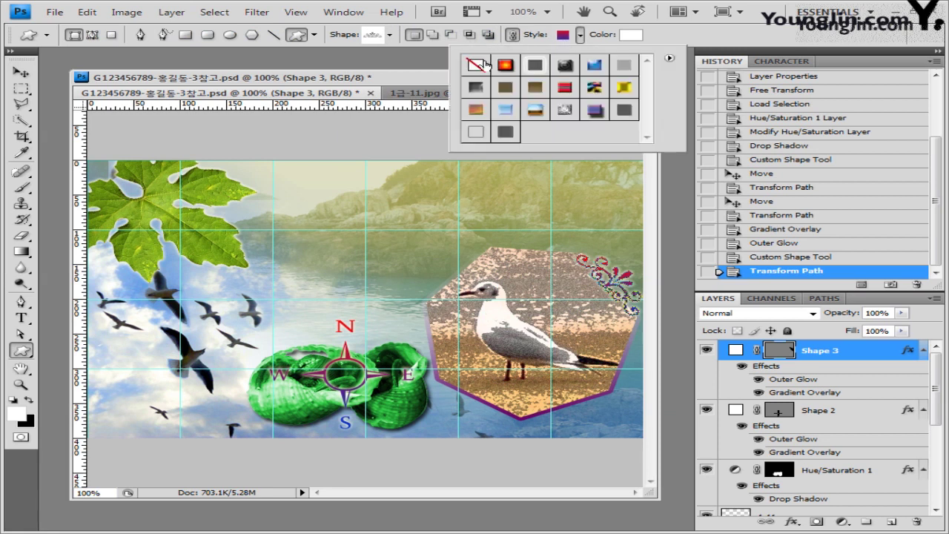
left_click(475, 65)
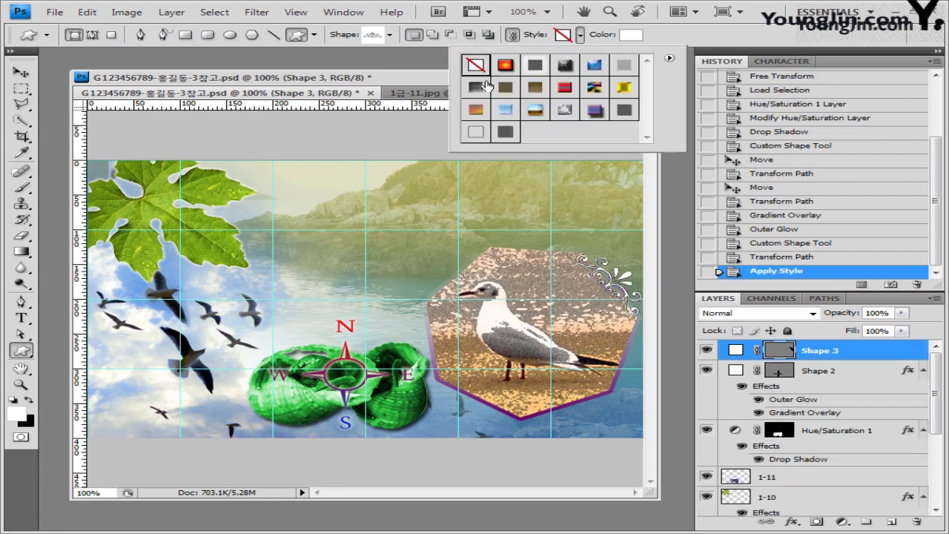
key("i")
left_click(636, 36)
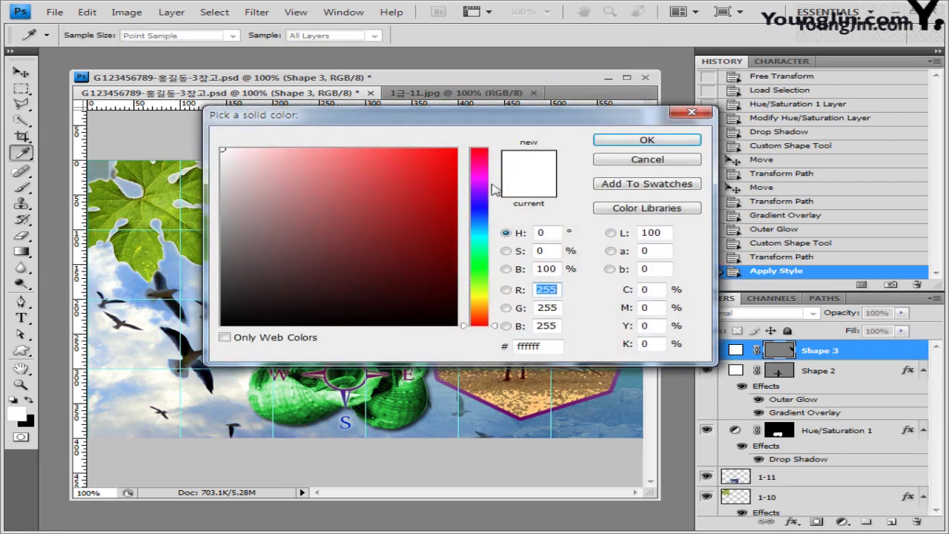
double_click(536, 349)
type("660066")
left_click(646, 139)
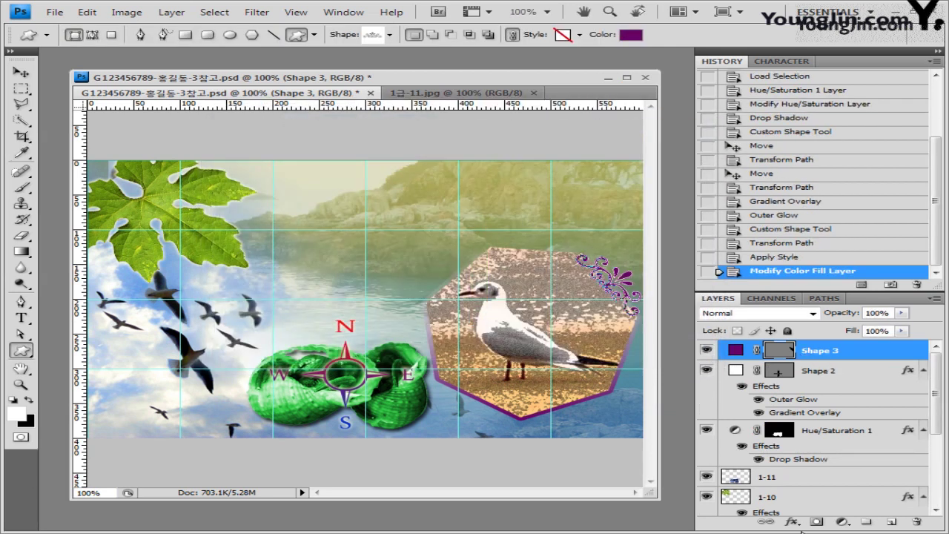
Apply an Inner Bevel, Smooth Bevel and Emboss to Shape 3.
left_click(792, 522)
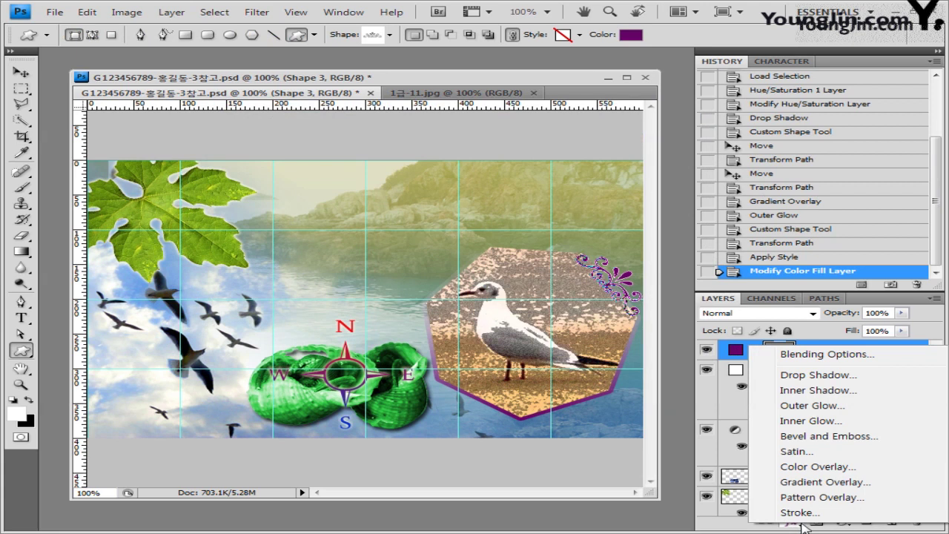
left_click(847, 443)
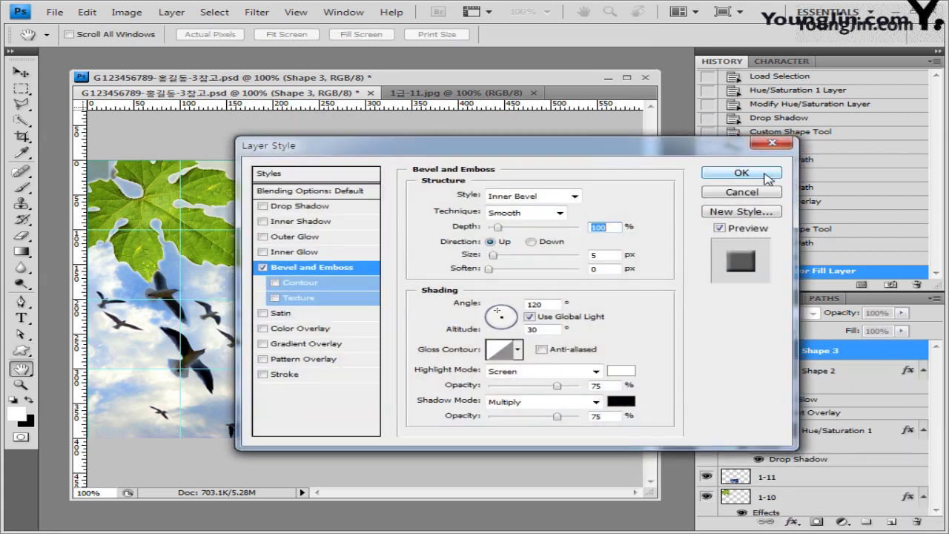
left_click(741, 178)
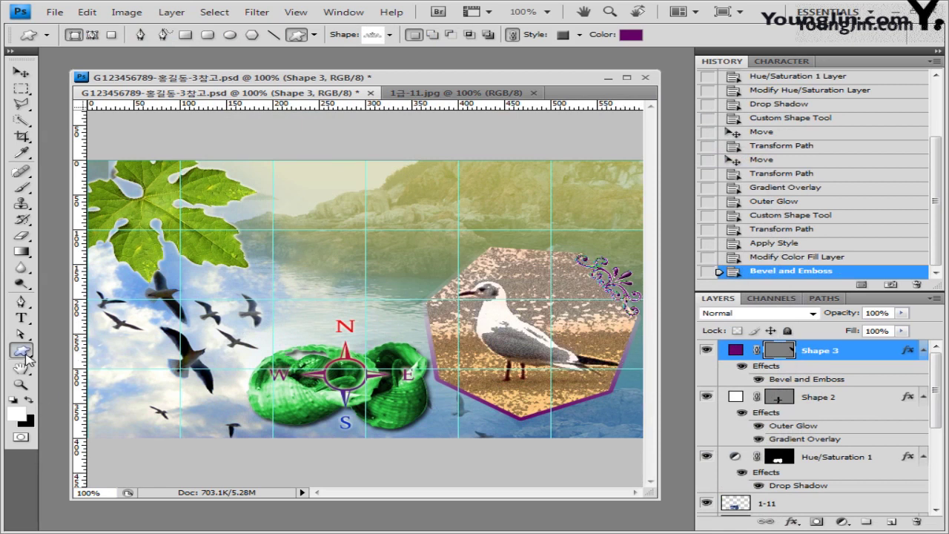
Load the Nature shape set and draw the grass custom shape over the maple leaf.
left_click(389, 35)
left_click(613, 58)
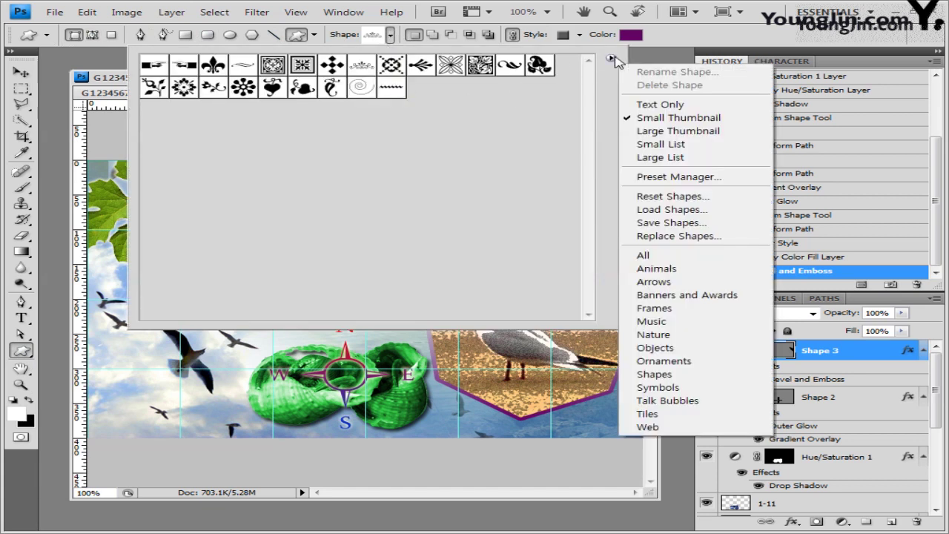
left_click(653, 335)
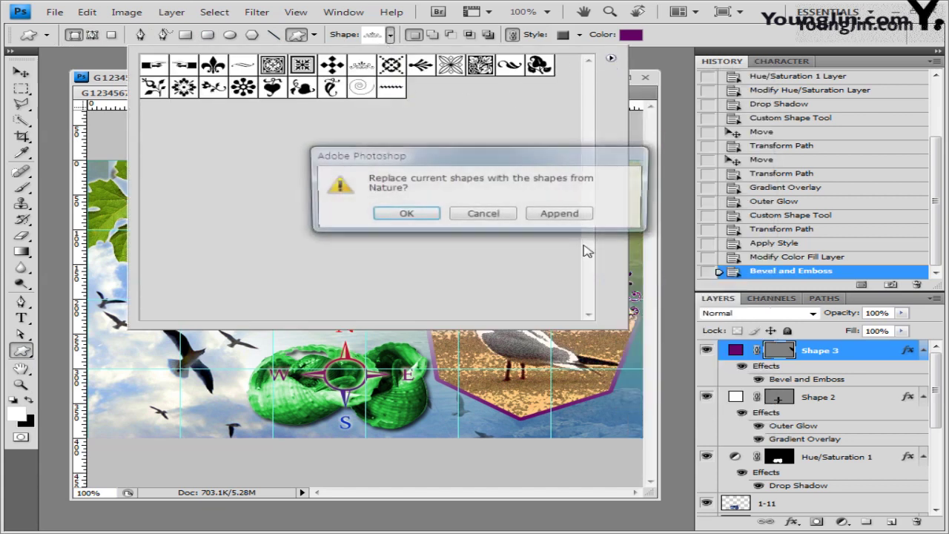
left_click(385, 214)
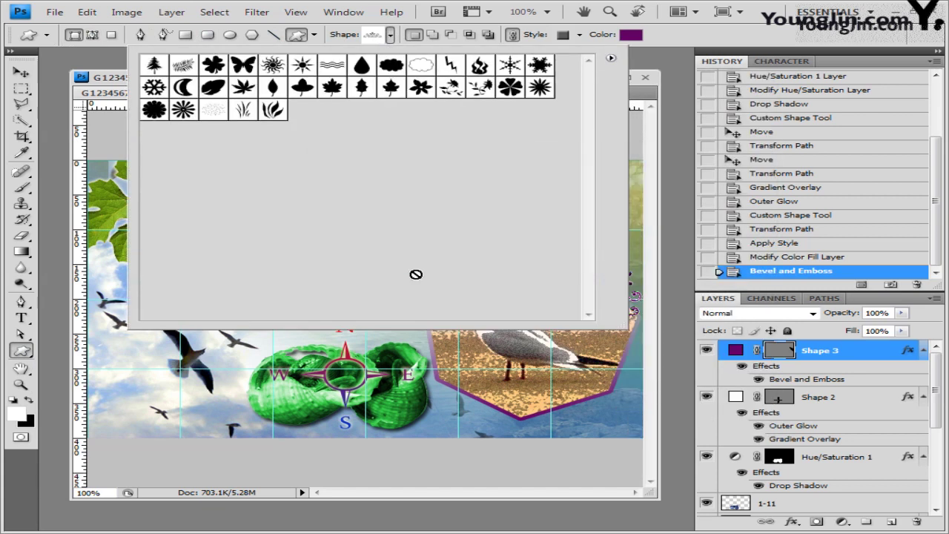
left_click(219, 113)
left_click(672, 46)
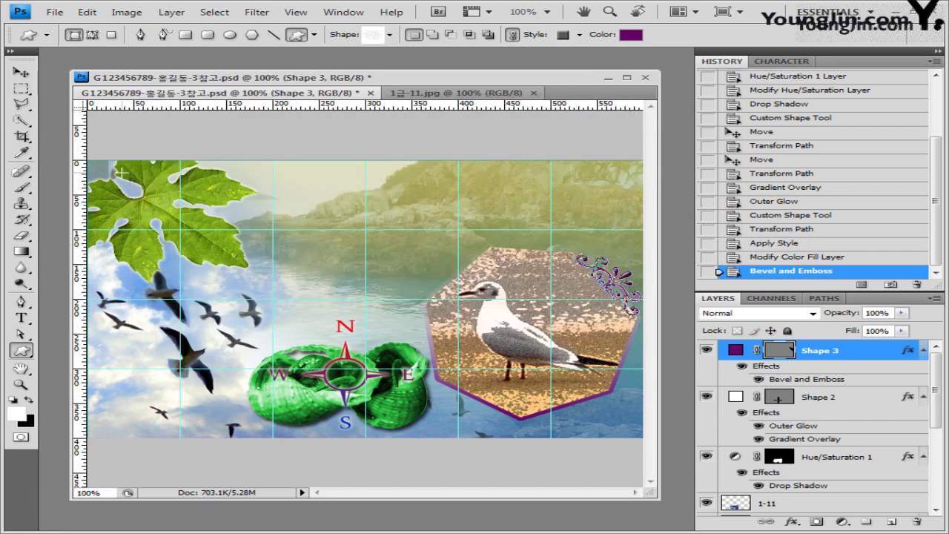
left_click_drag(146, 175, 267, 276)
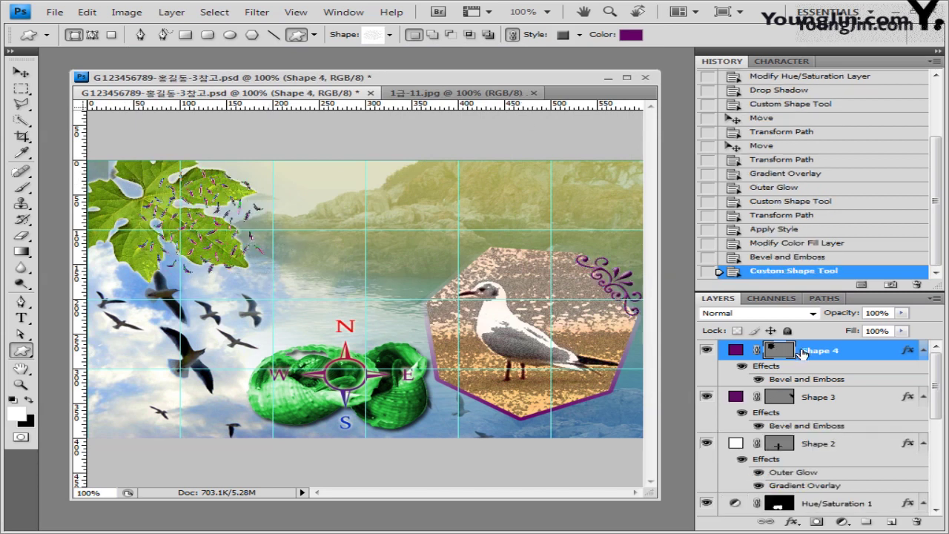
Apply No Style to the grass shape and fill it white (ffffff).
left_click(579, 35)
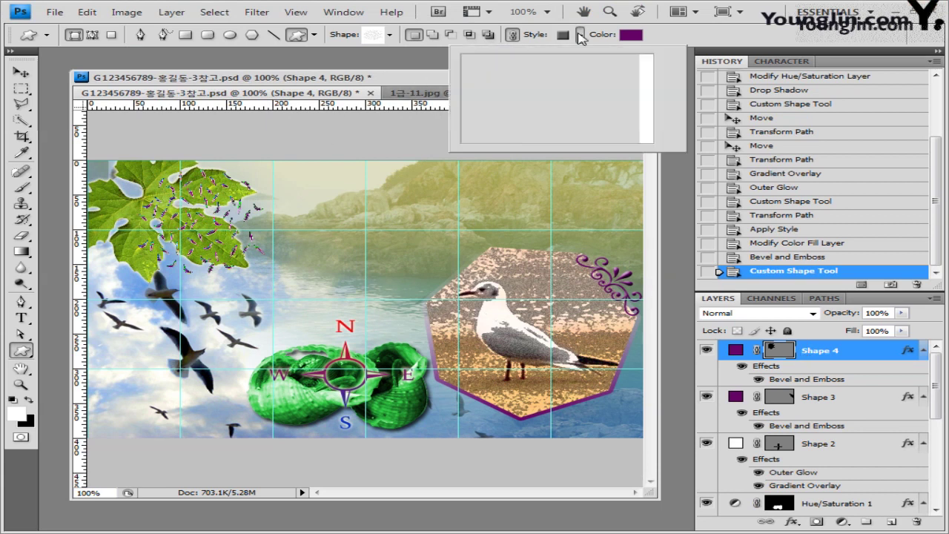
left_click(477, 66)
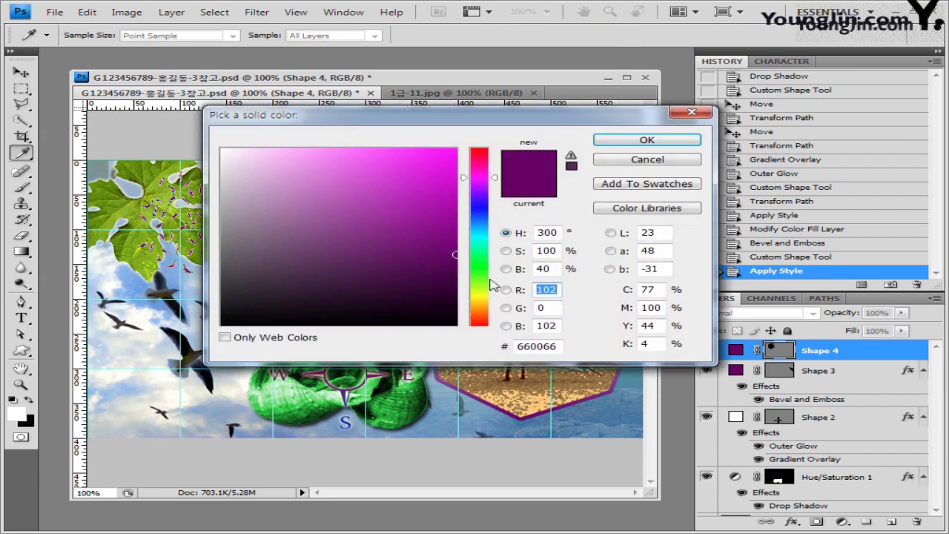
double_click(554, 346)
type("ffffff")
left_click(647, 140)
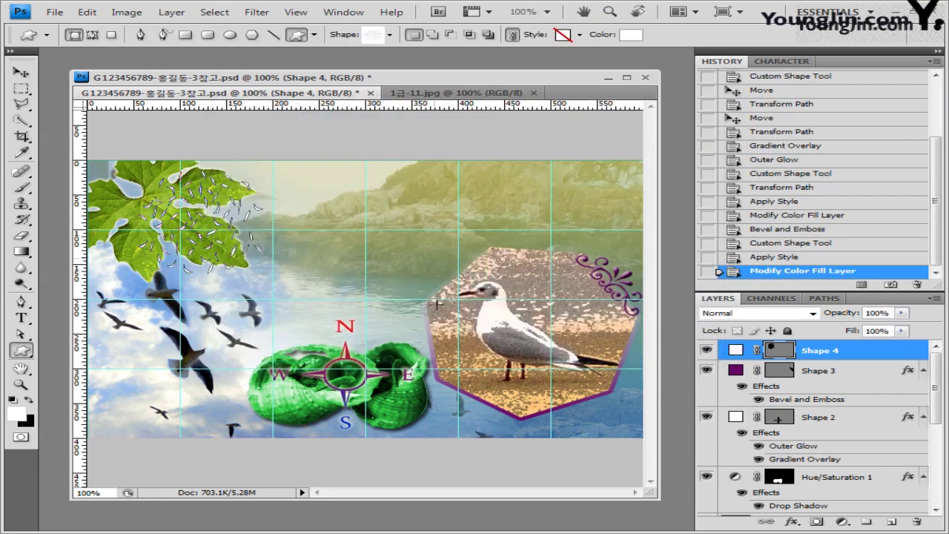
Reposition the white grass pattern on the leaf and enlarge it with Free Transform.
left_click(21, 71)
mouse_move(209, 238)
left_mouse_down()
mouse_move(195, 244)
mouse_move(201, 242)
left_mouse_up()
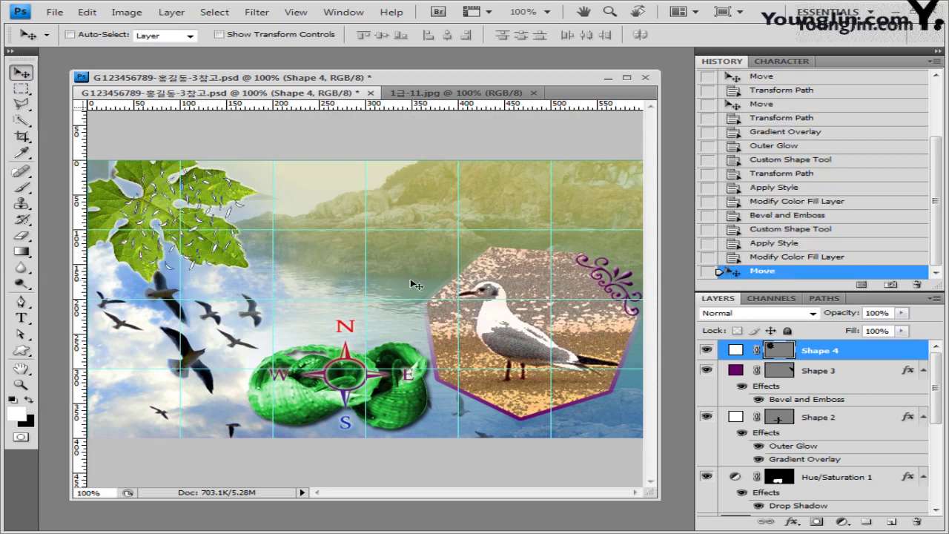
key("ctrl+shift+t")
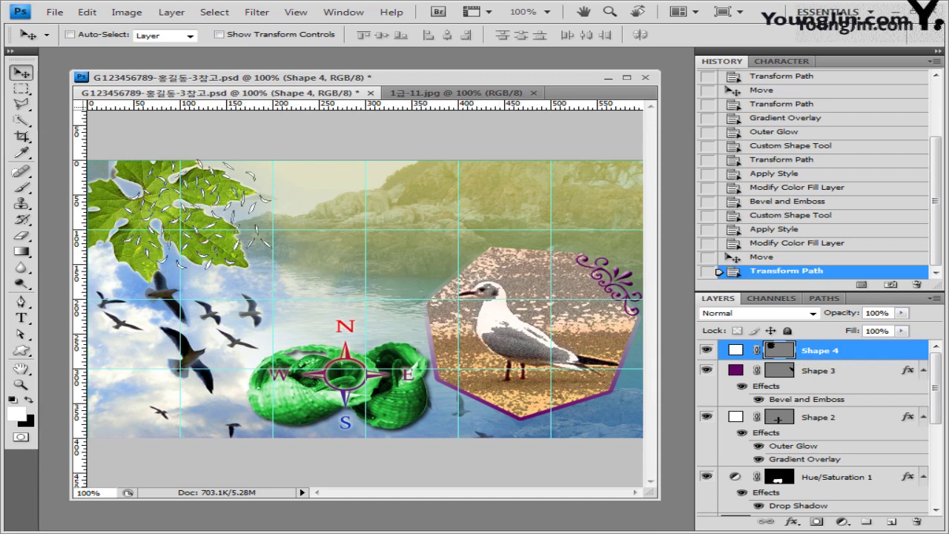
Add an Outer Glow to Shape 4 with Spread 3 and Size 6.
left_click(792, 521)
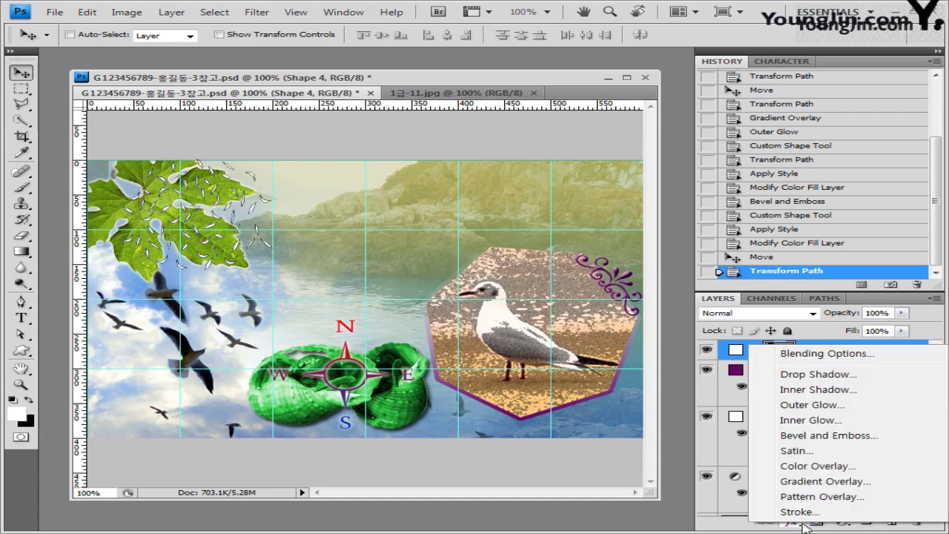
left_click(812, 405)
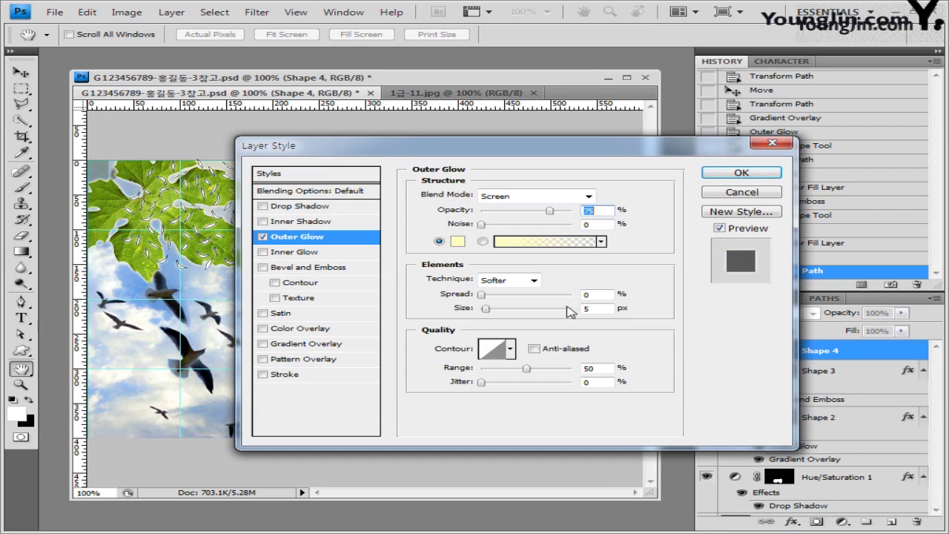
left_click(594, 294)
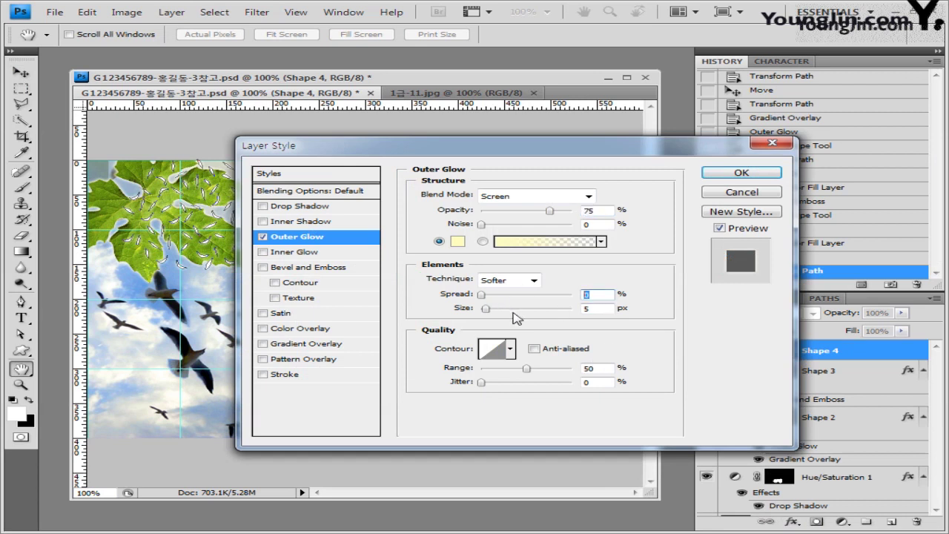
type("3")
key("Tab")
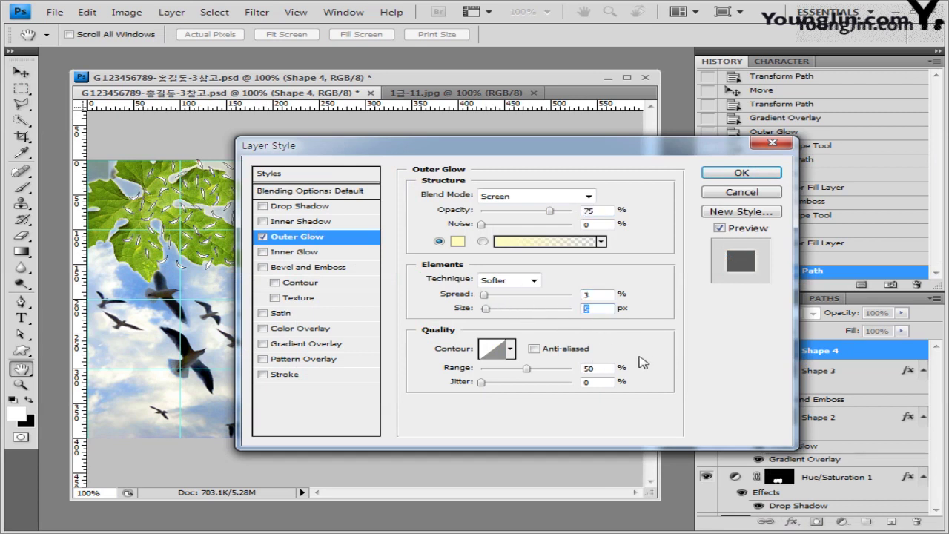
type("6")
left_click(747, 173)
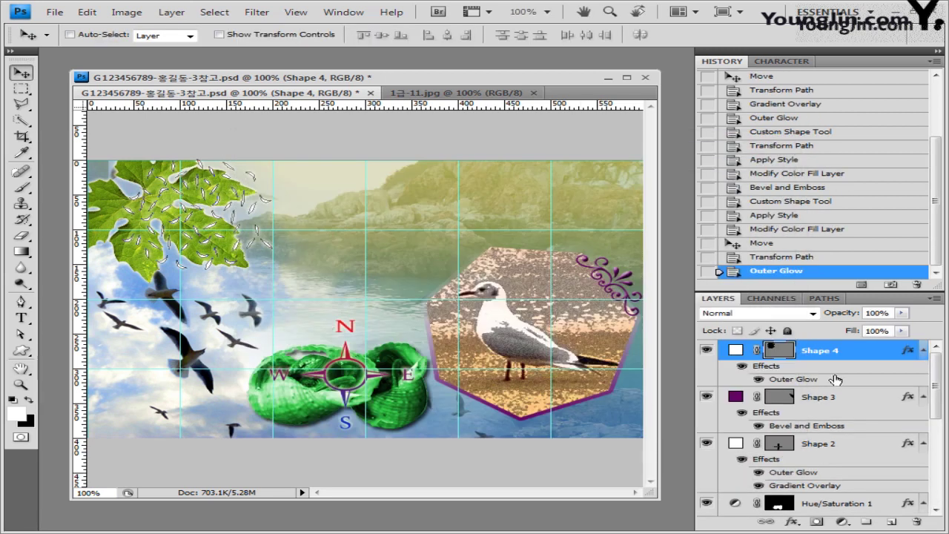
Set up the Type tool with 36 pt size and black text colour.
left_click(23, 317)
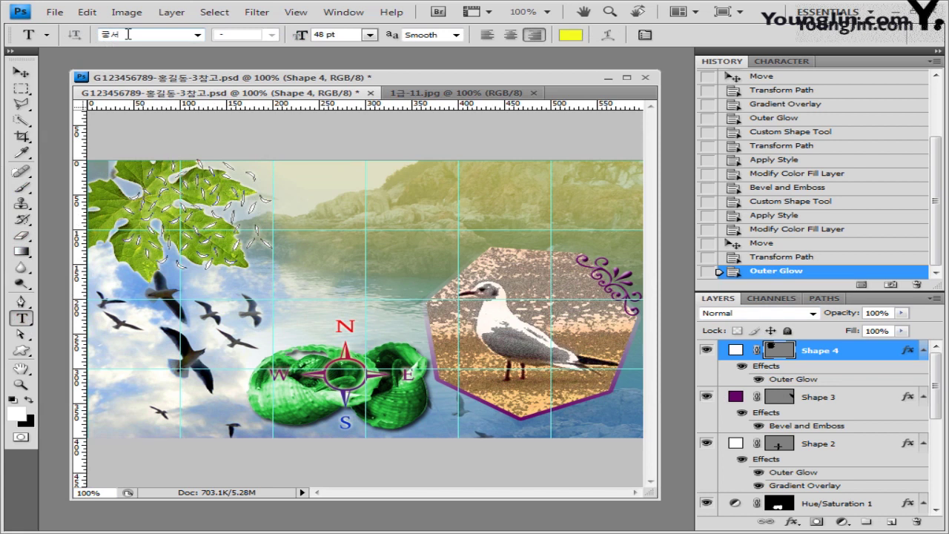
left_click(339, 36)
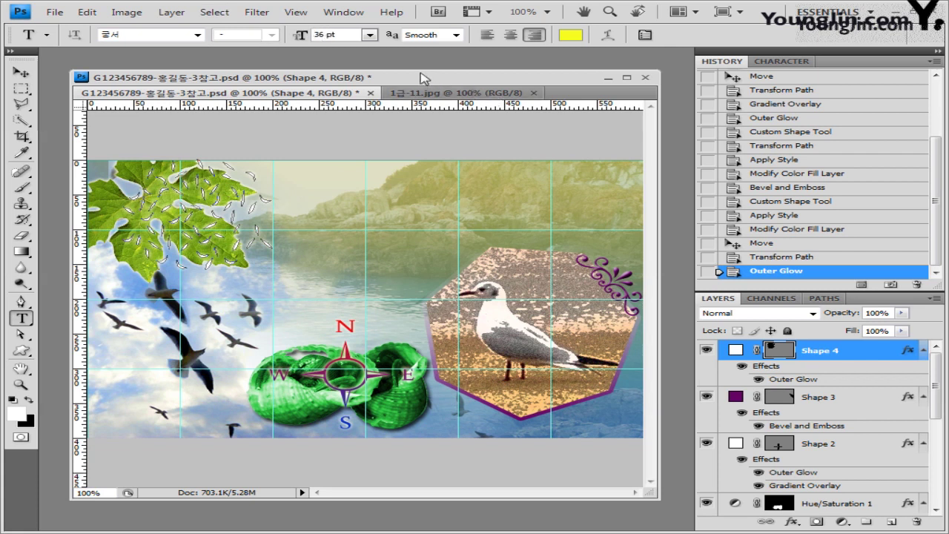
left_click(570, 35)
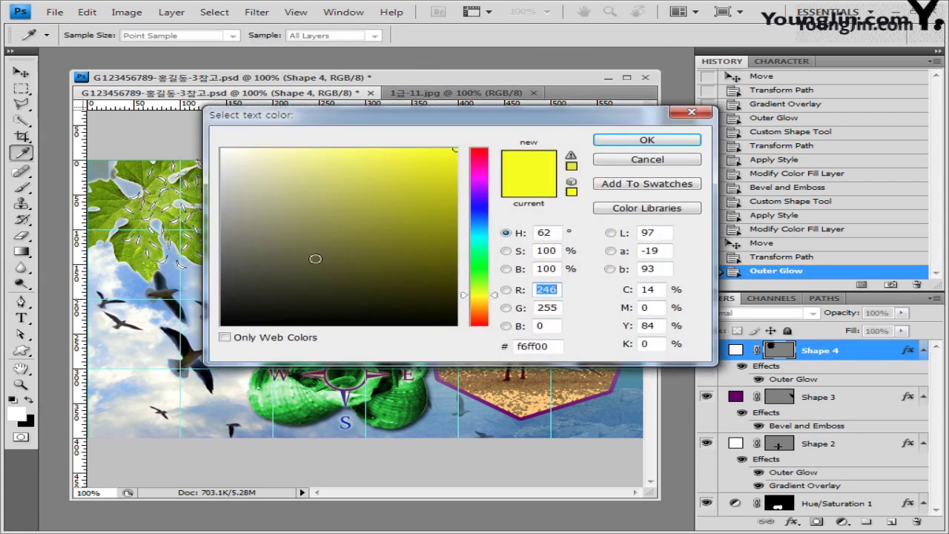
left_click_drag(264, 289, 89, 376)
left_click(649, 144)
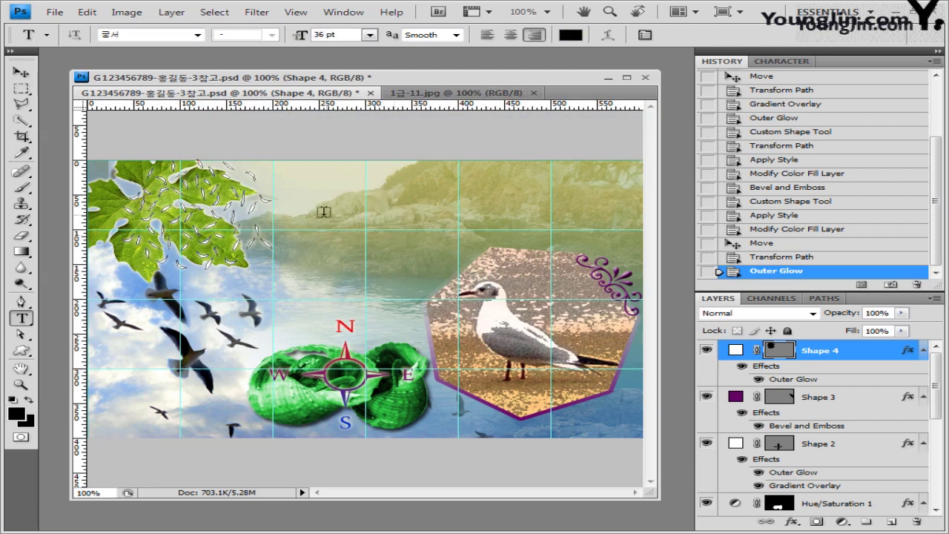
Paste the title 바다가 들려주는 이야기, left-align it and shift it into place.
left_click(323, 212)
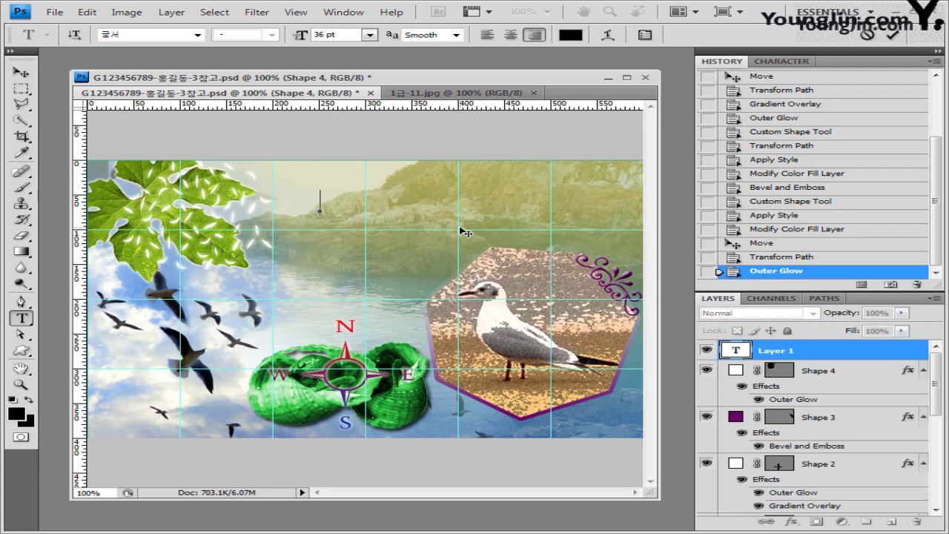
type("들려주는 이야기")
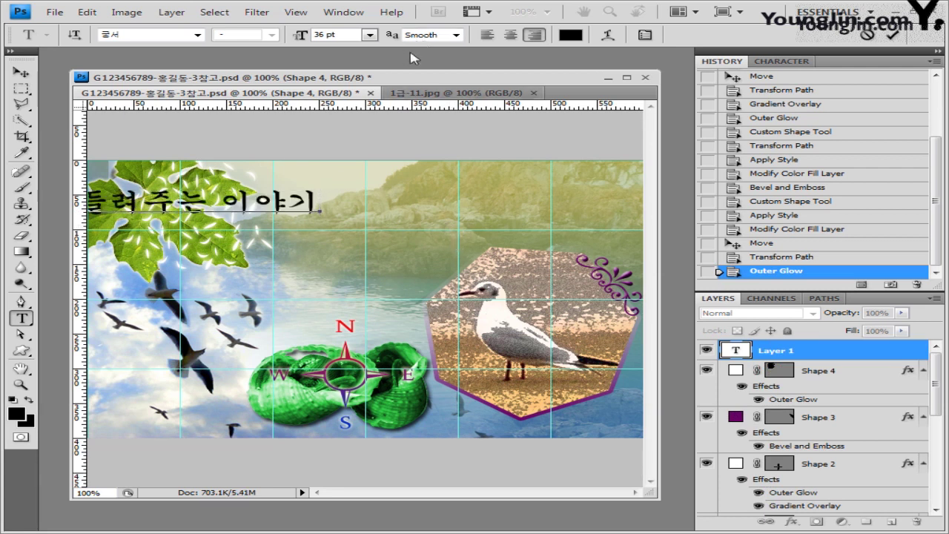
left_click(487, 35)
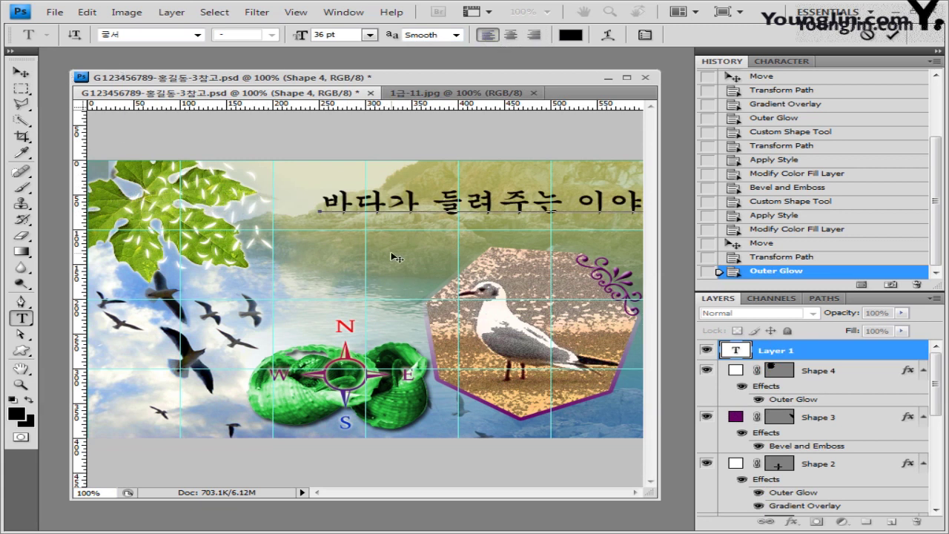
left_click_drag(397, 258, 344, 265)
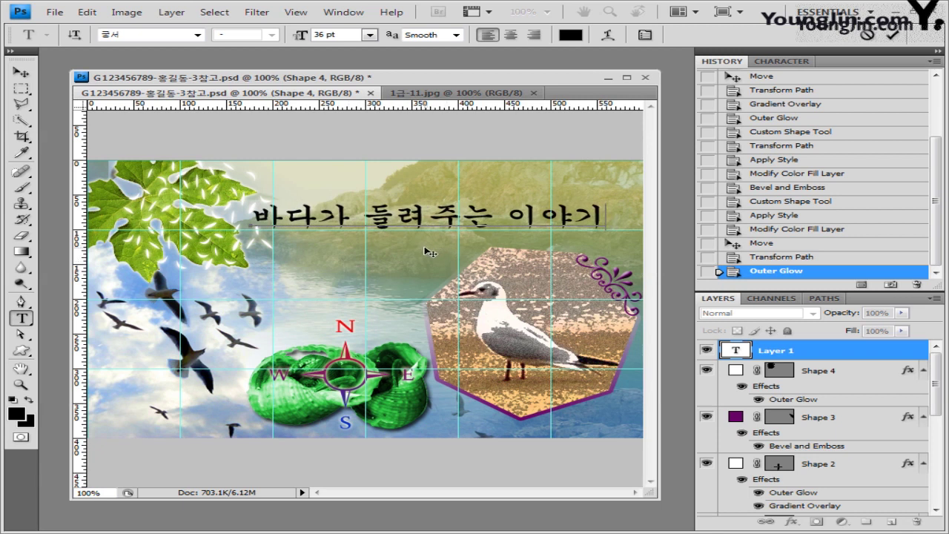
Warp the Korean title with the Fish style at a +40 bend.
left_click(608, 37)
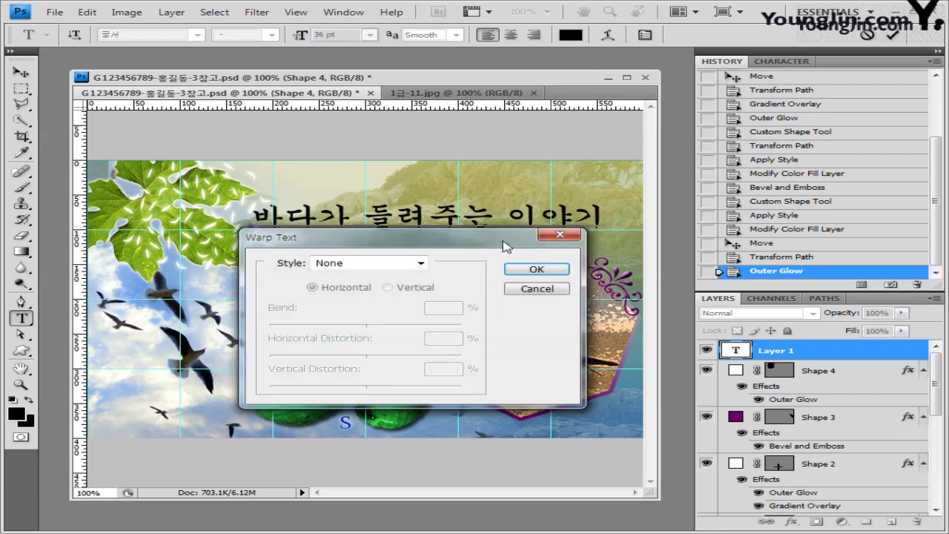
left_click_drag(479, 251, 506, 295)
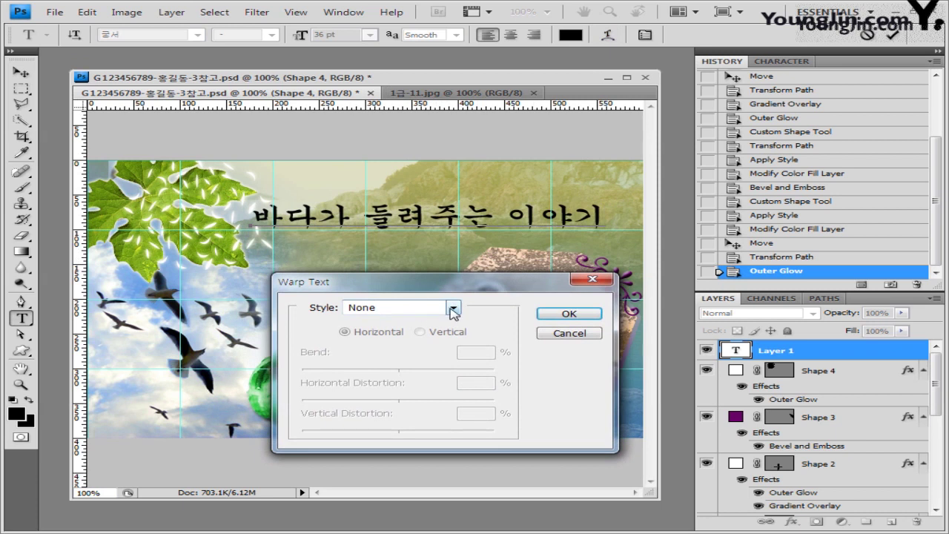
left_click(453, 308)
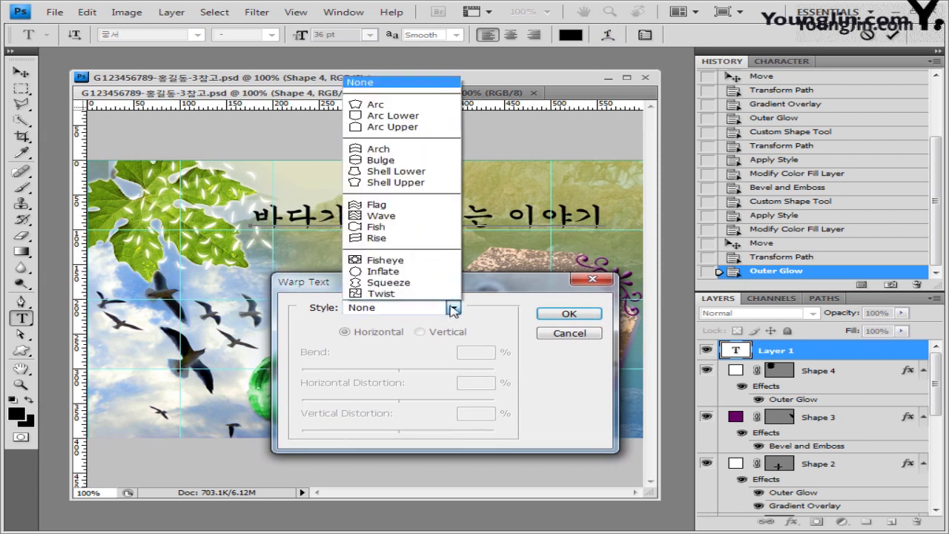
left_click(413, 232)
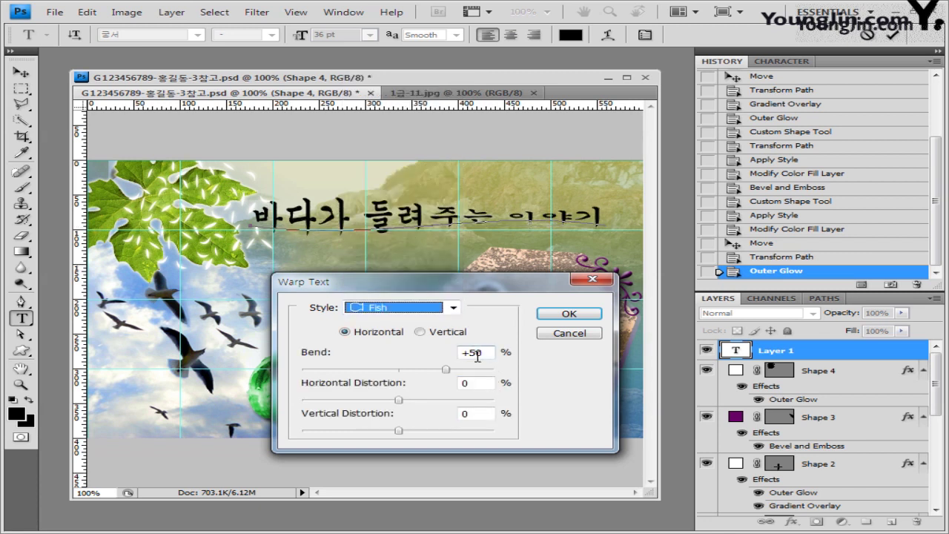
left_click_drag(477, 357, 469, 358)
type("4")
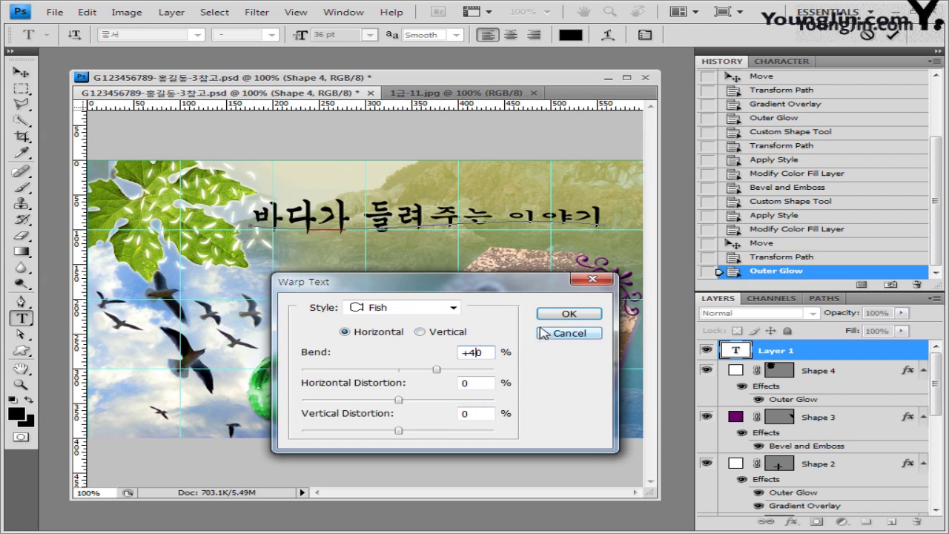
left_click(571, 314)
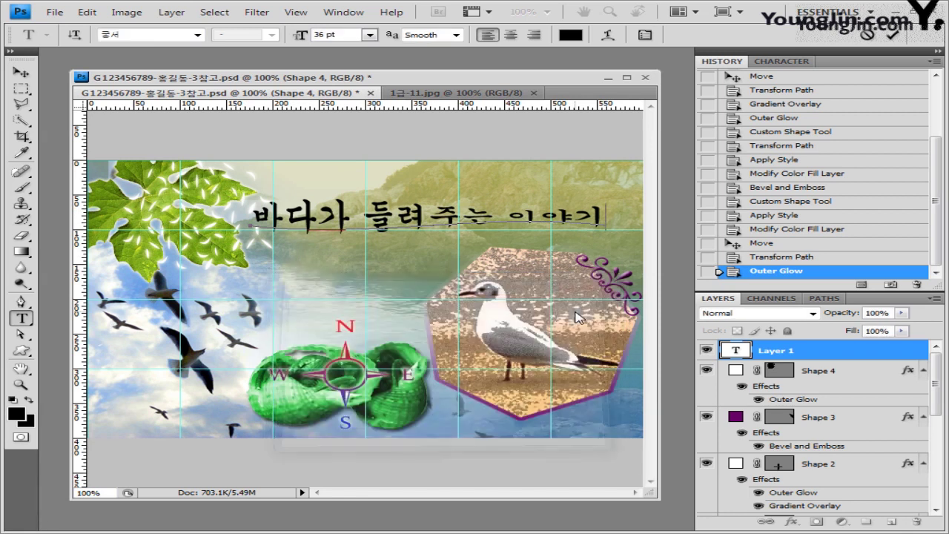
Commit the warped title and give it a 1 px white (ffffff) Stroke.
left_click(790, 355)
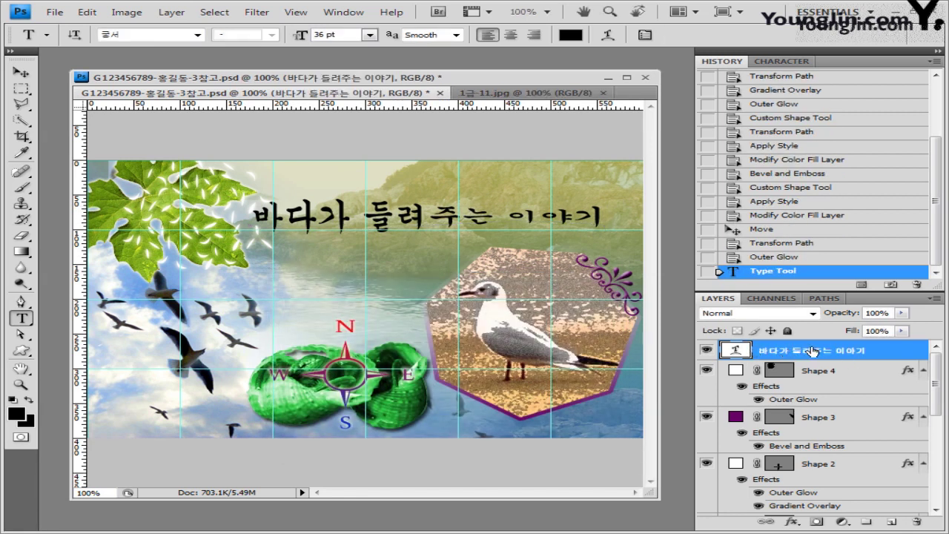
left_click(797, 522)
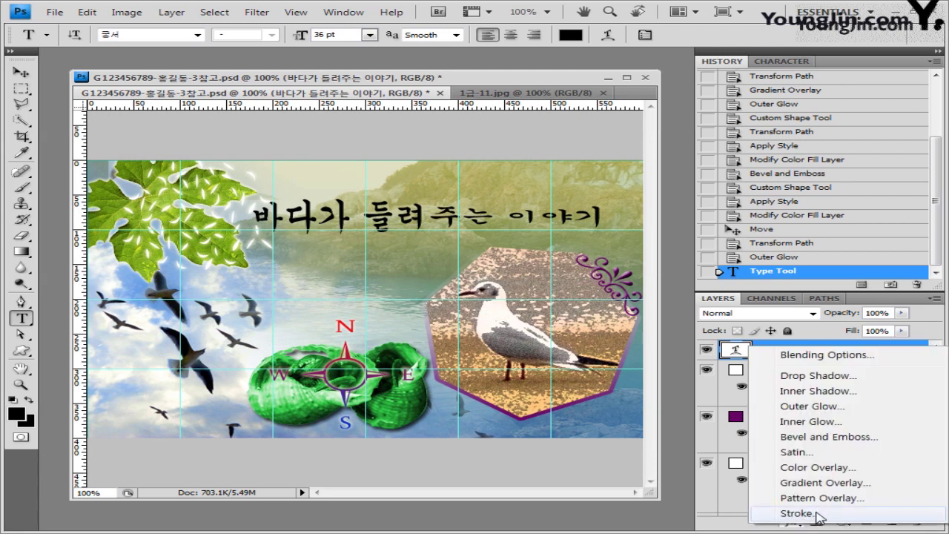
left_click(797, 513)
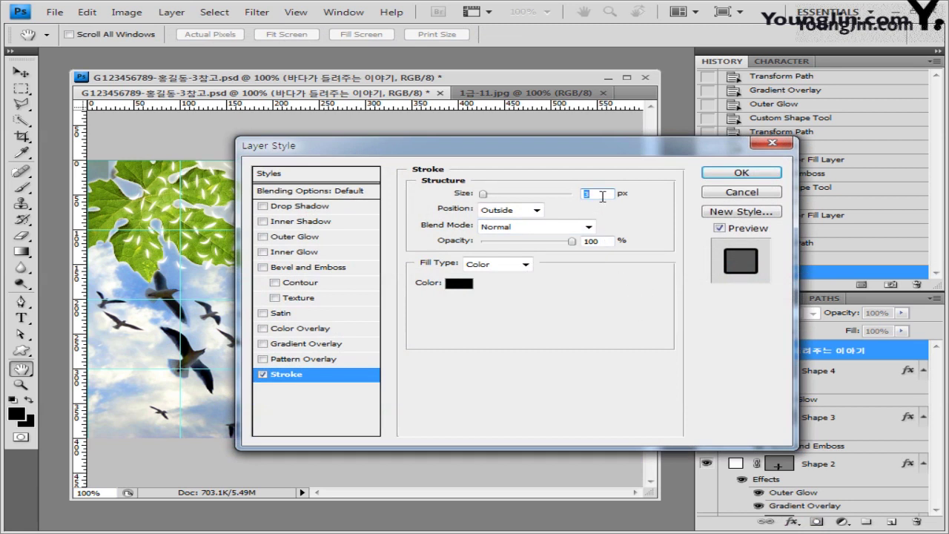
type("1")
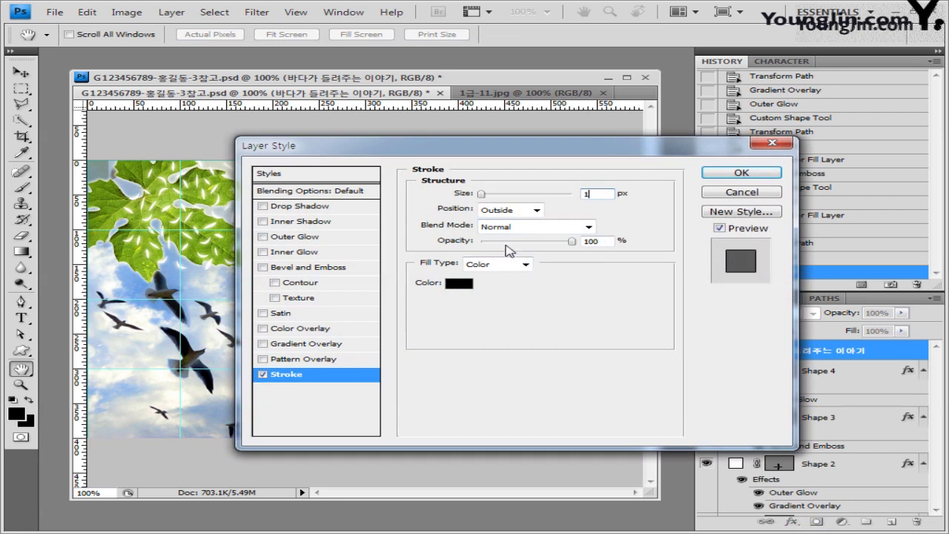
left_click(460, 286)
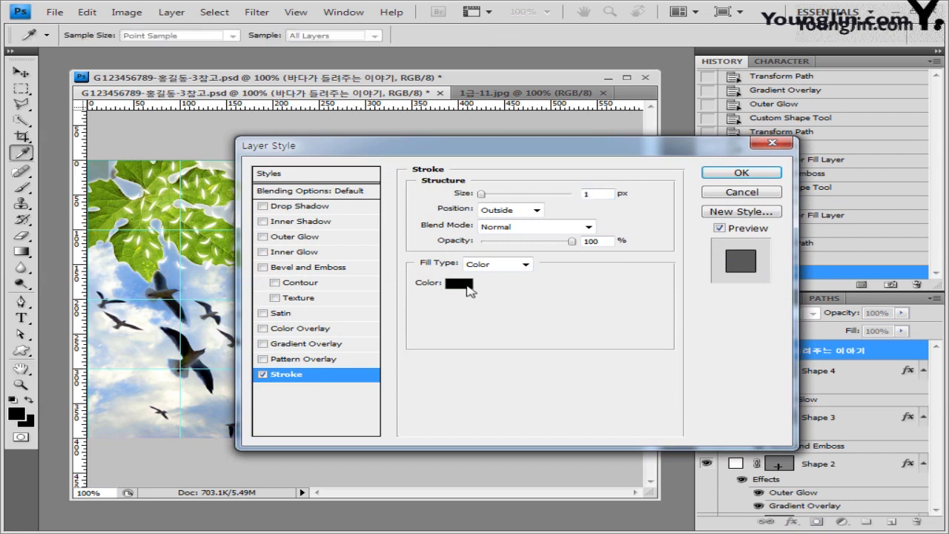
left_click(222, 150)
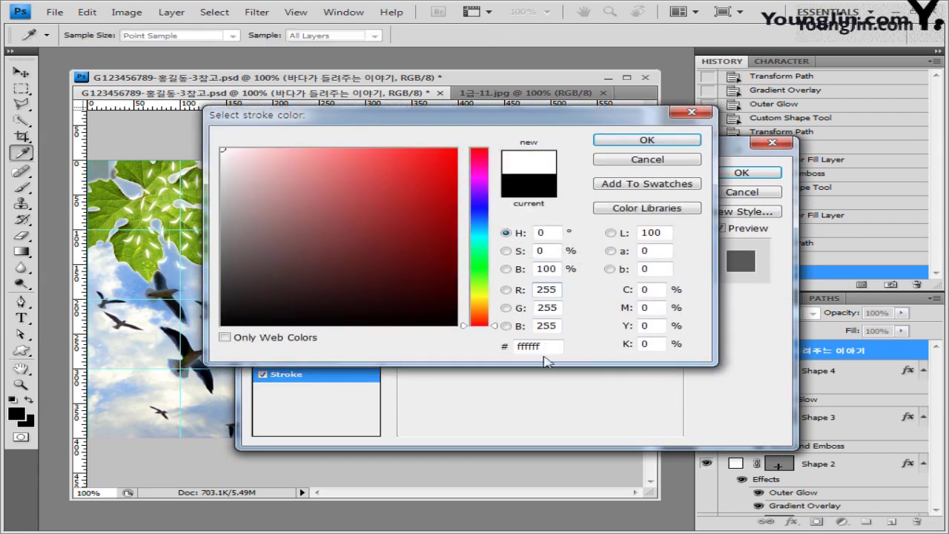
left_click(652, 141)
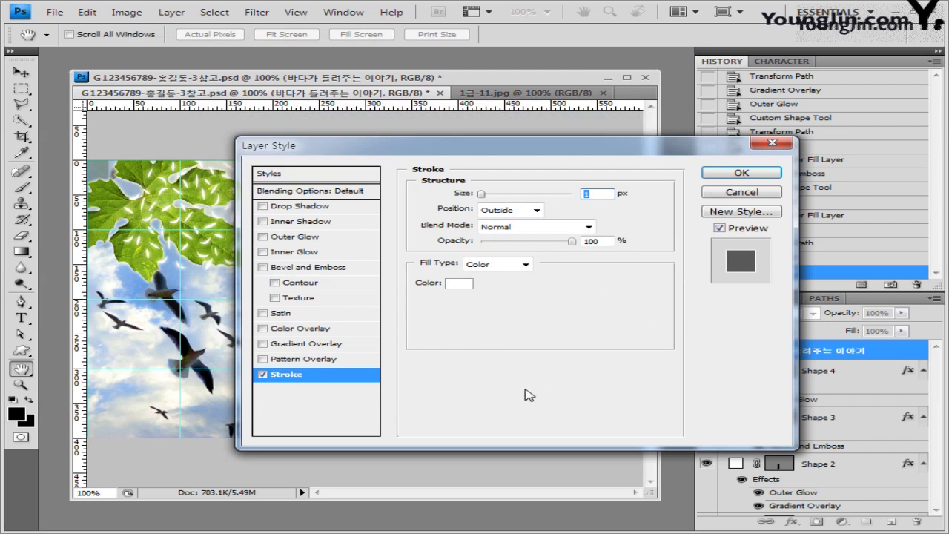
Enable Gradient Overlay and set the gradient's left stop to orange ff9900.
left_click(318, 347)
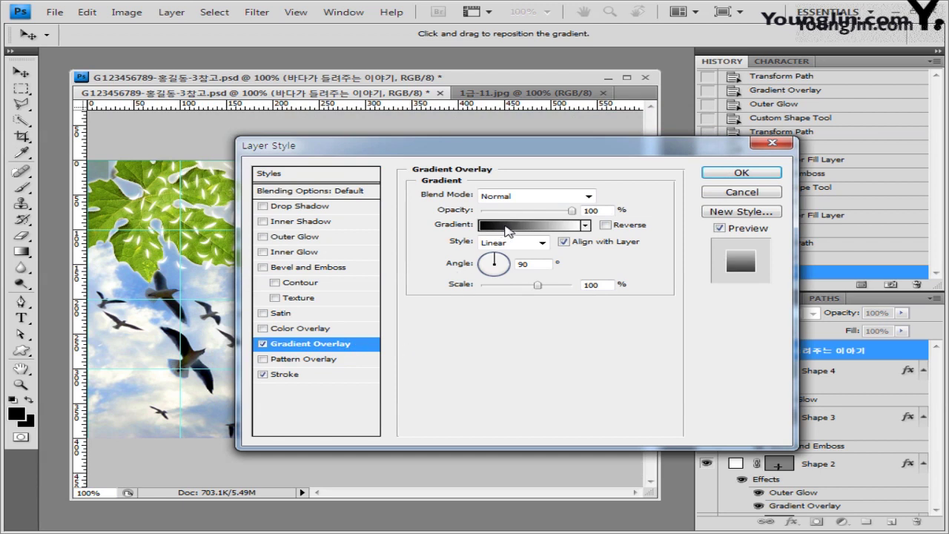
left_click(541, 231)
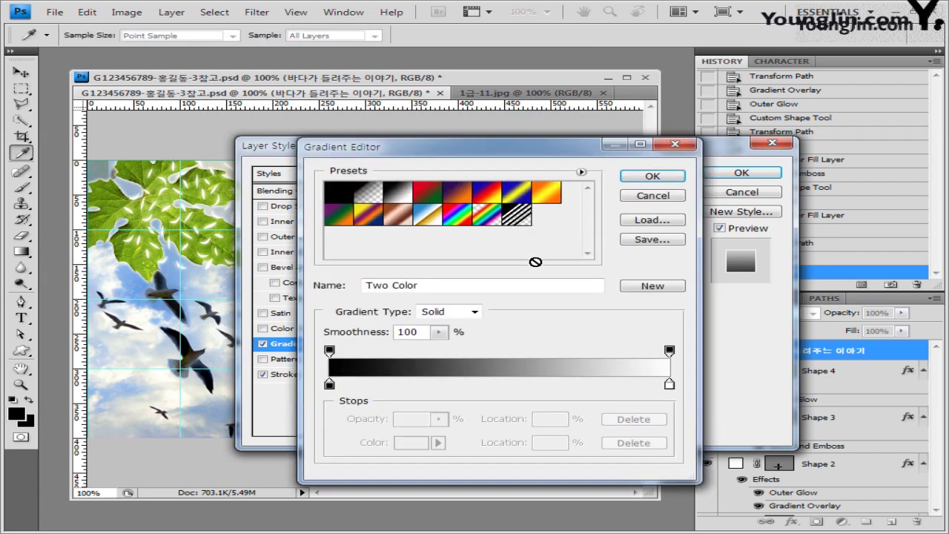
left_click_drag(481, 148, 460, 138)
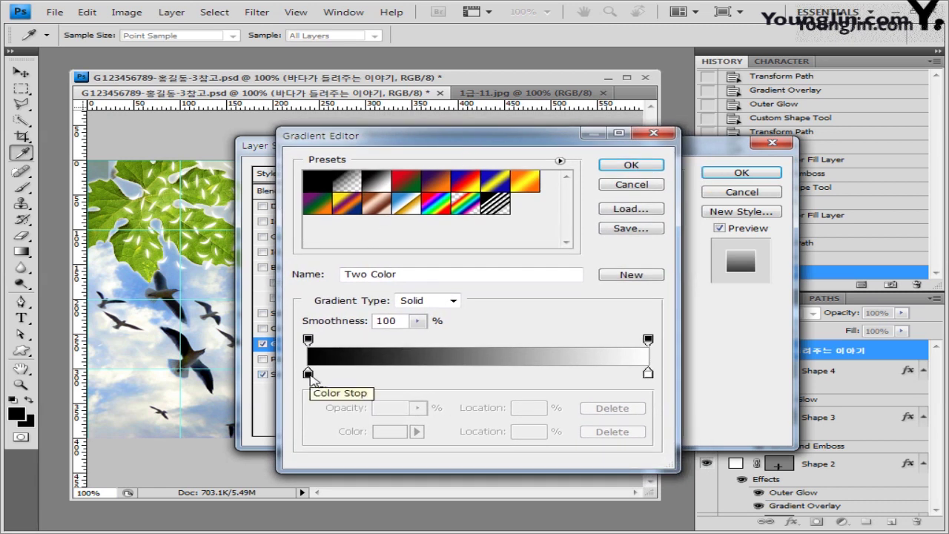
double_click(309, 373)
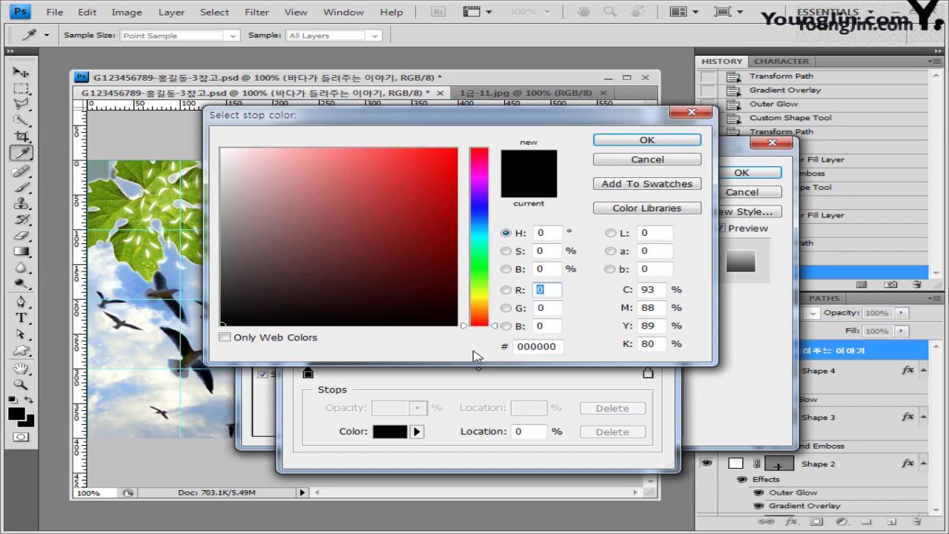
left_click(555, 346)
left_click_drag(562, 347, 381, 349)
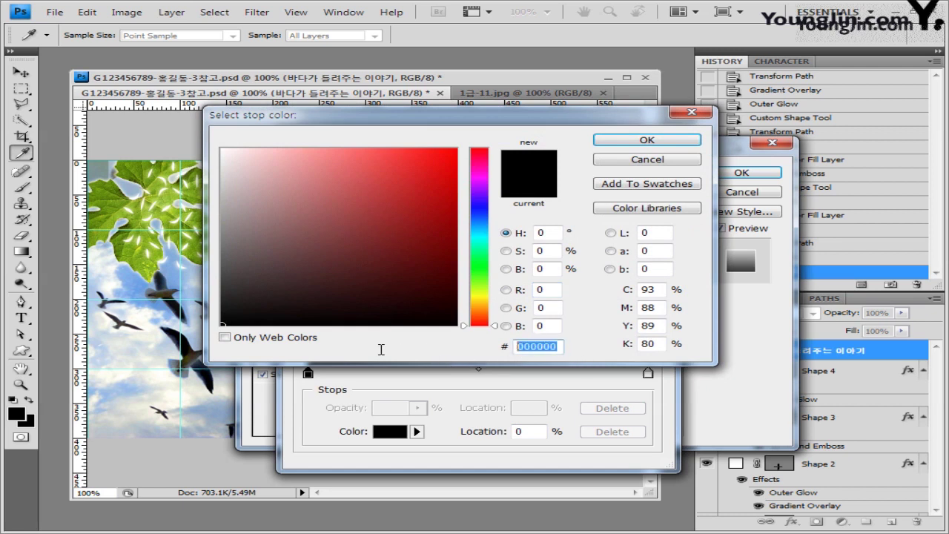
type("ff9900")
left_click(647, 140)
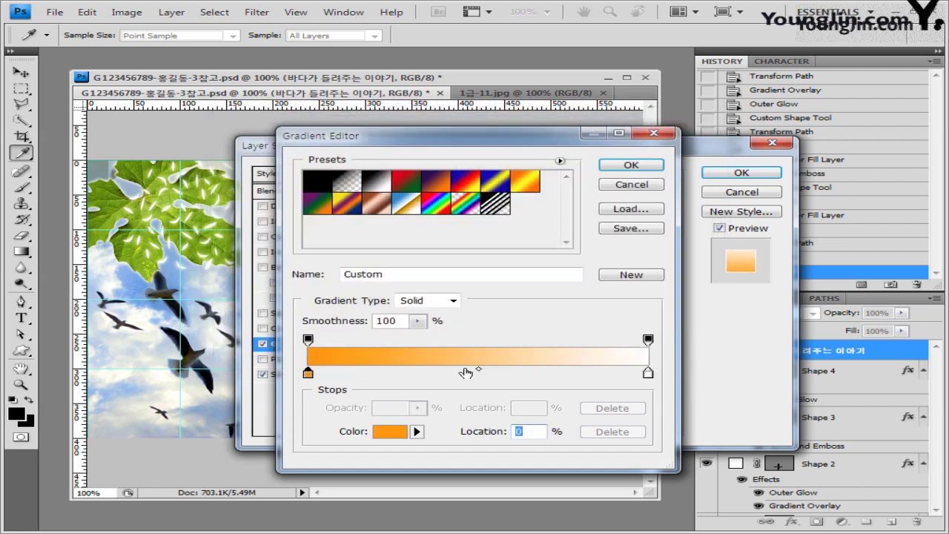
Set the gradient's right stop to blue 0000ff and apply the title effects.
double_click(649, 373)
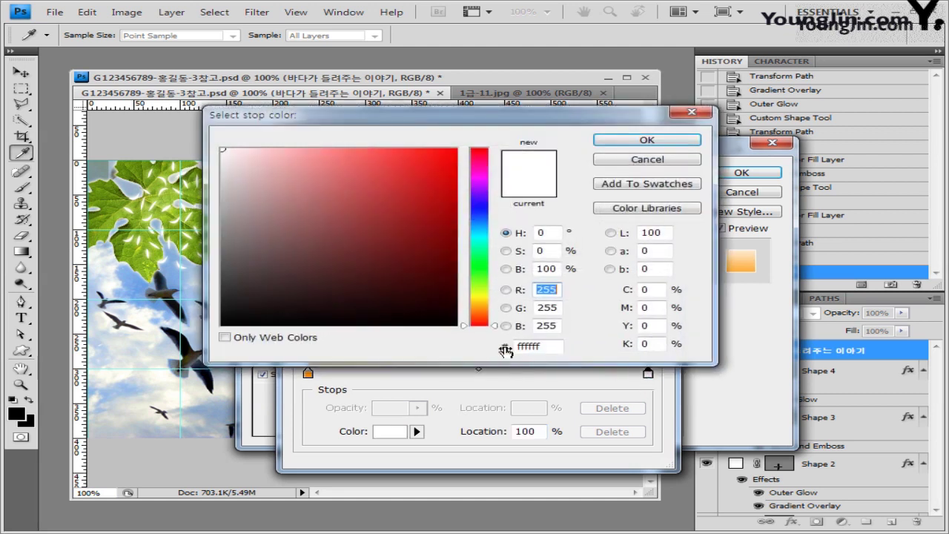
left_click_drag(553, 347, 264, 343)
type("00")
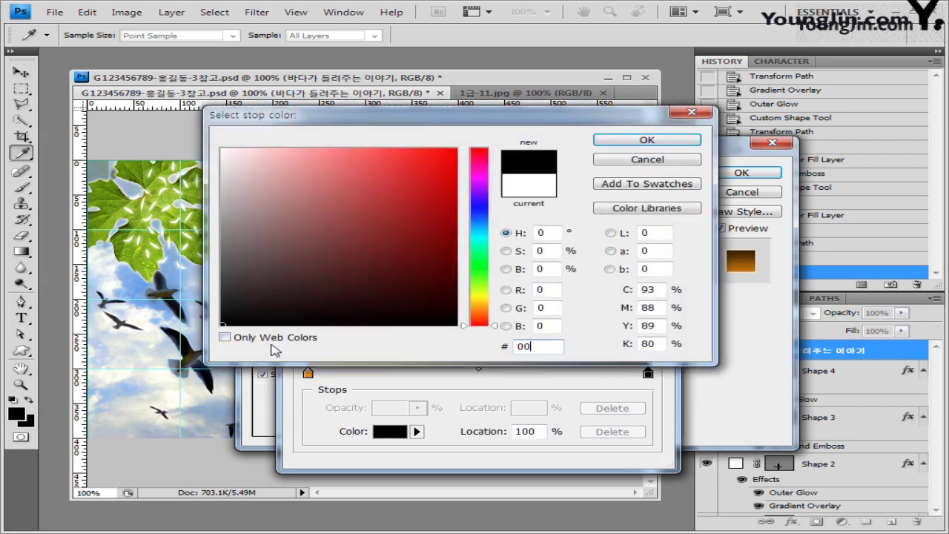
type("00ff")
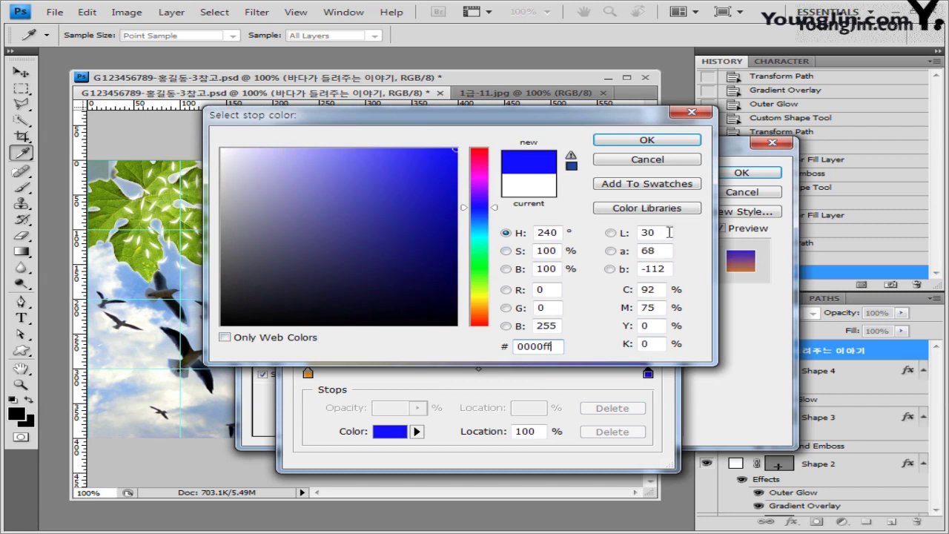
left_click(646, 140)
left_click(631, 165)
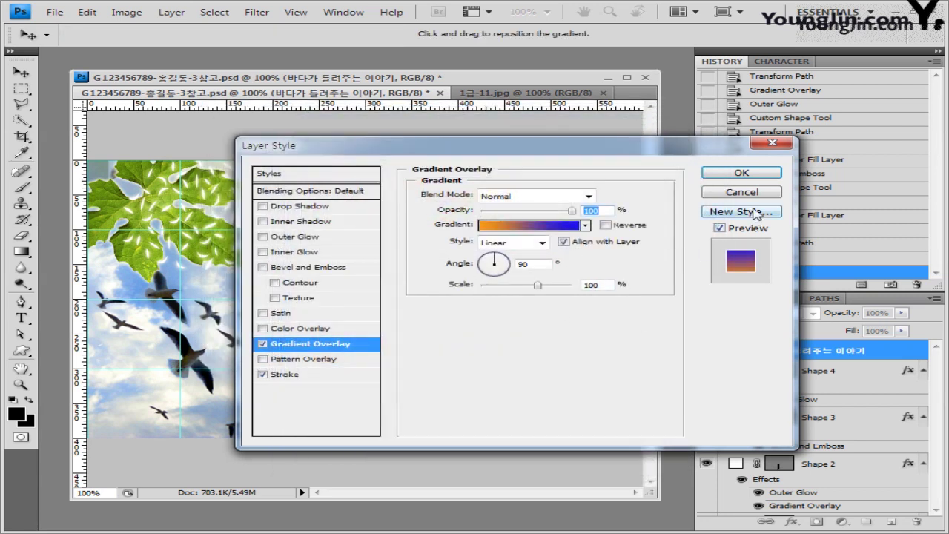
left_click(742, 172)
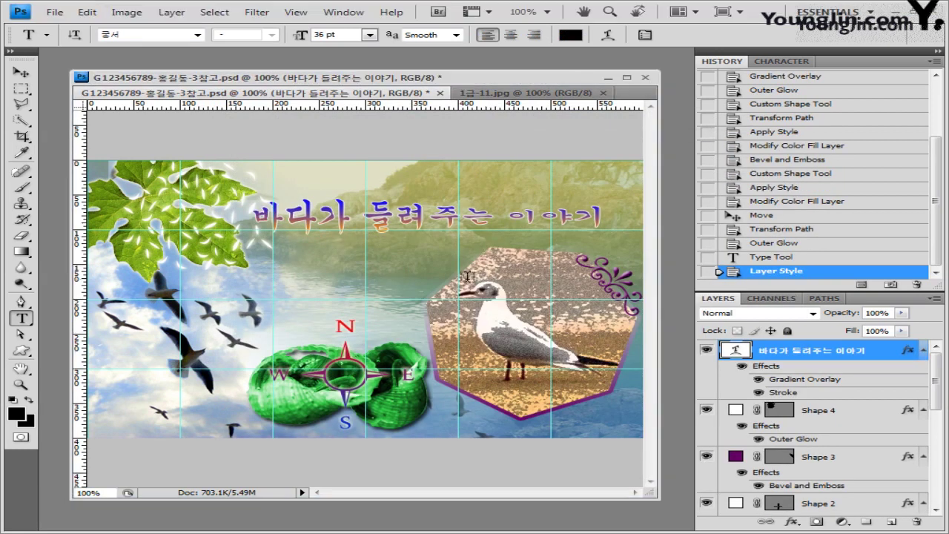
Add a 2 px Stroke to the subtitle using the Gradient fill type.
key("v")
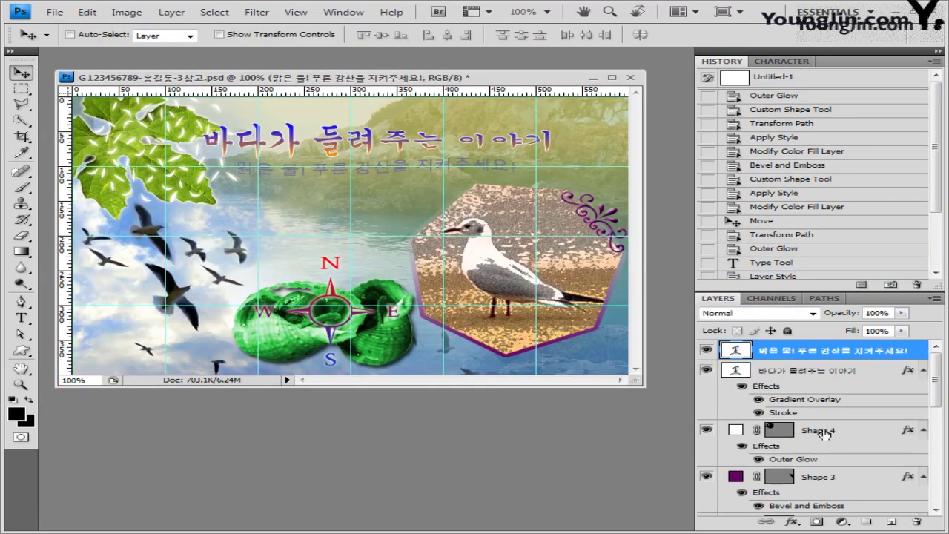
left_click(797, 526)
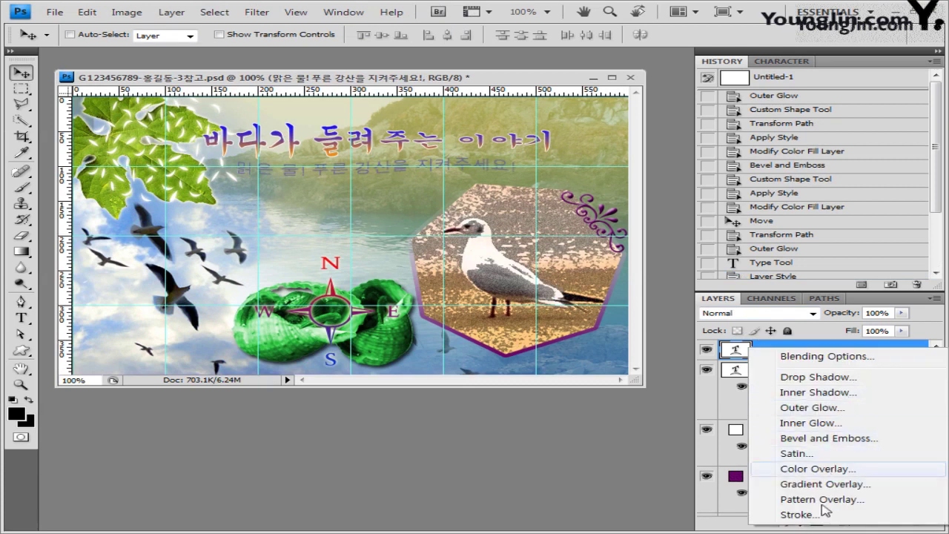
left_click(801, 514)
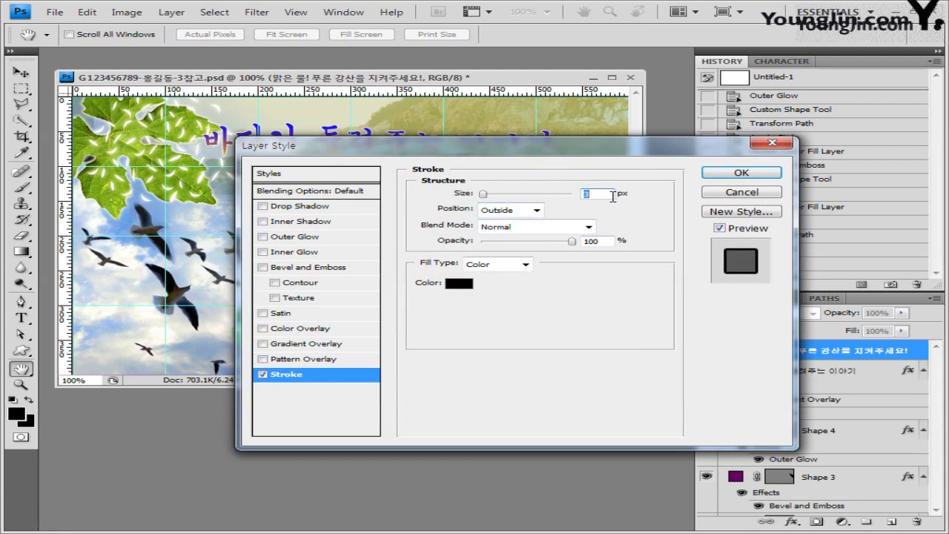
type("2")
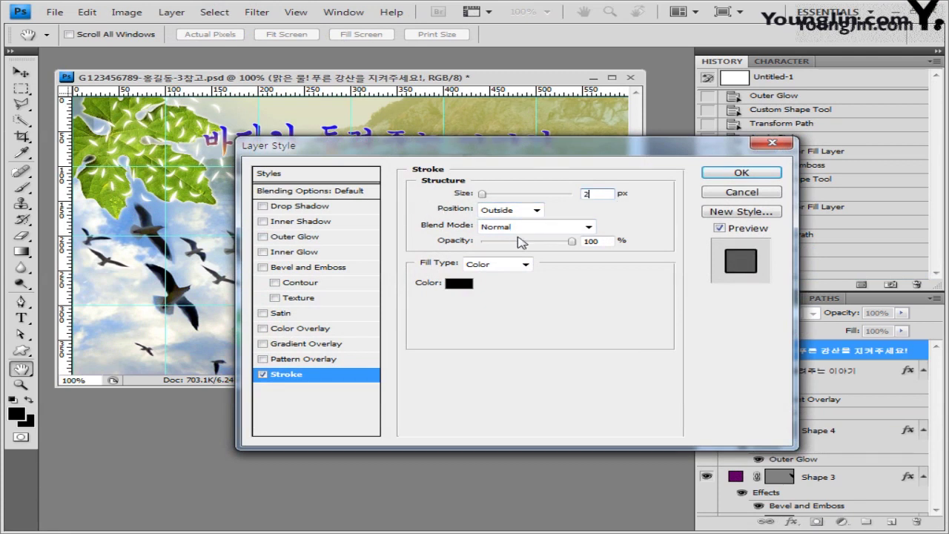
left_click(525, 265)
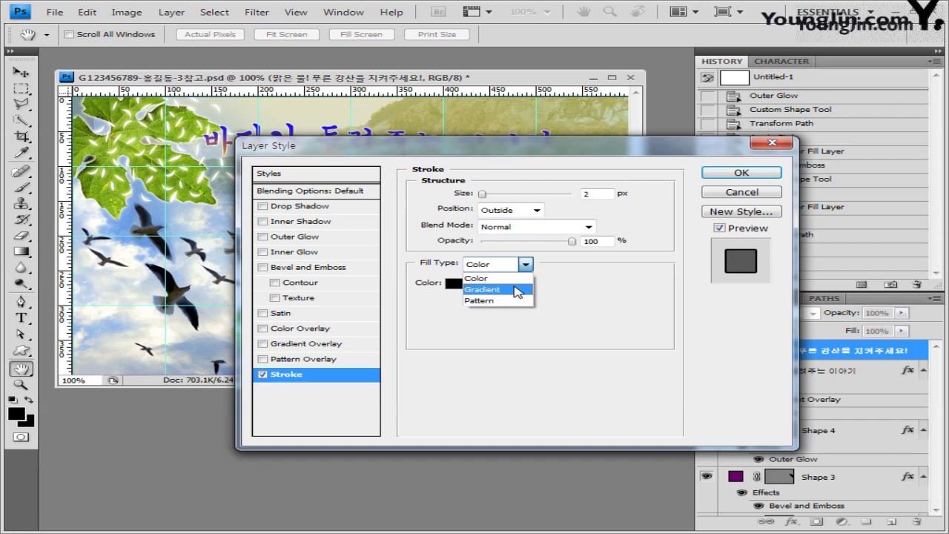
left_click(516, 290)
left_click(504, 284)
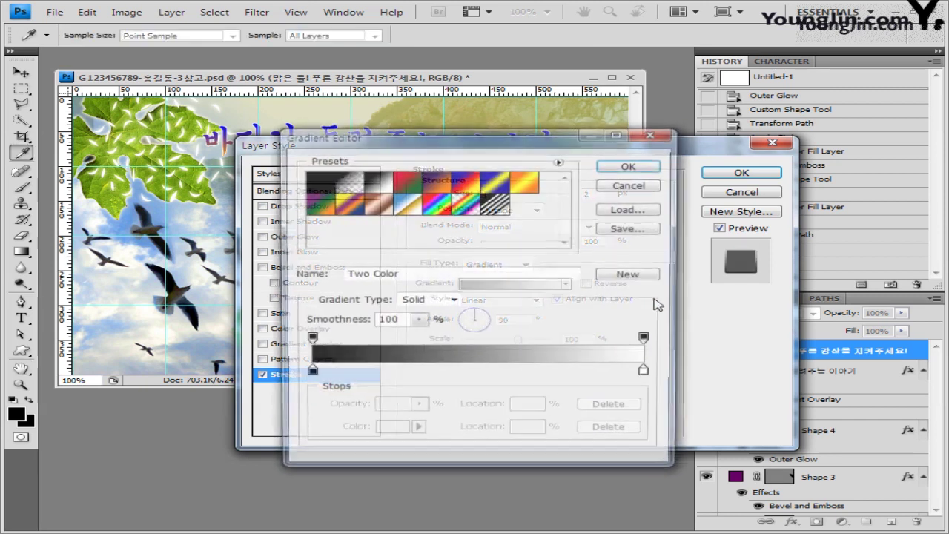
Set the stroke gradient from white to mint green 99ffcc and apply it.
double_click(308, 373)
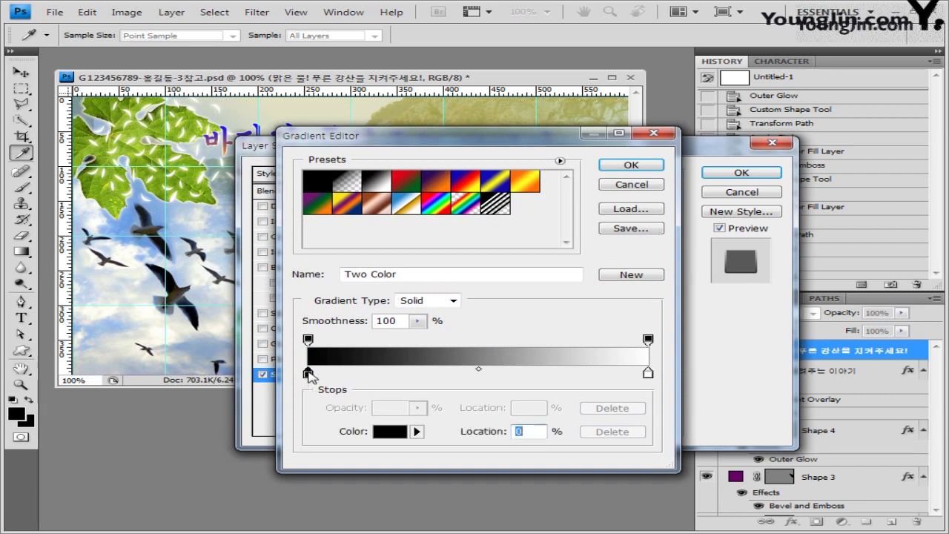
left_click(247, 165)
left_click_drag(247, 165, 222, 151)
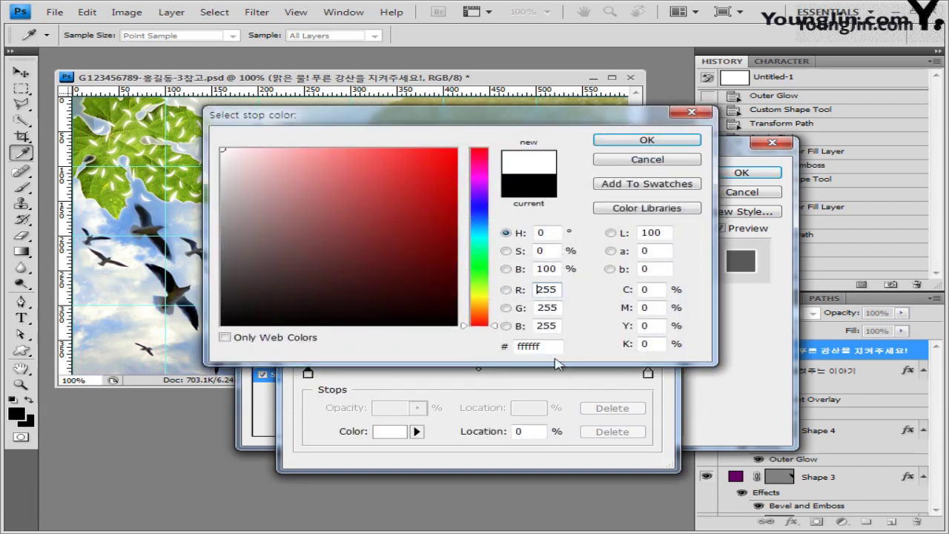
left_click(656, 143)
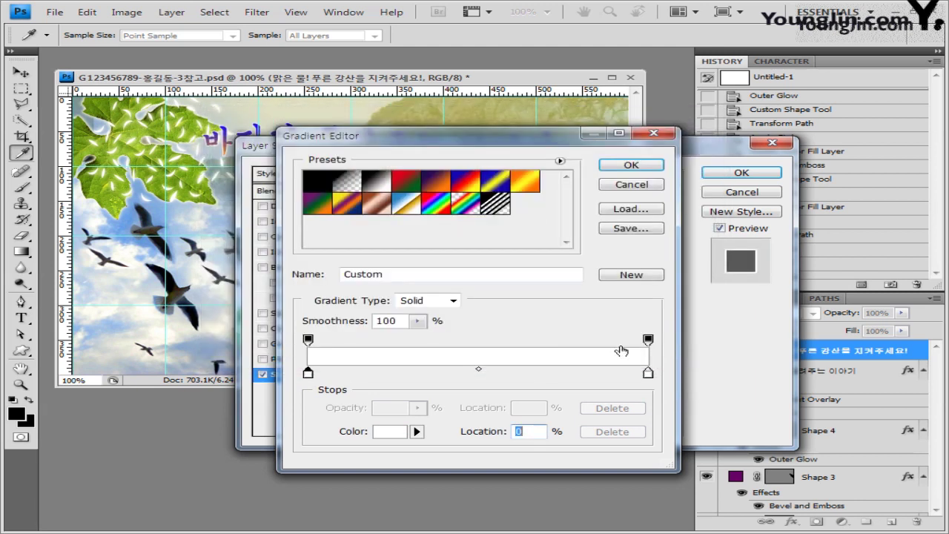
double_click(648, 373)
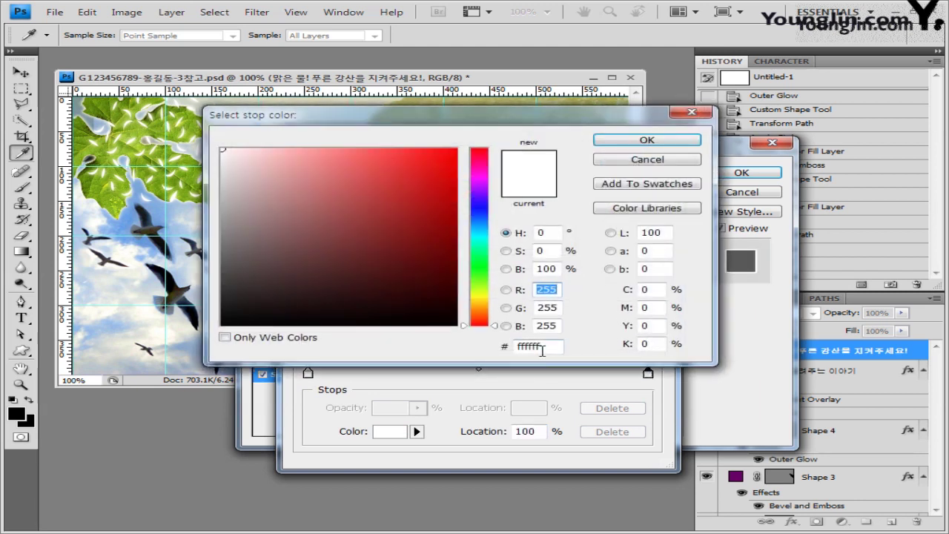
double_click(540, 345)
type("99ffcc")
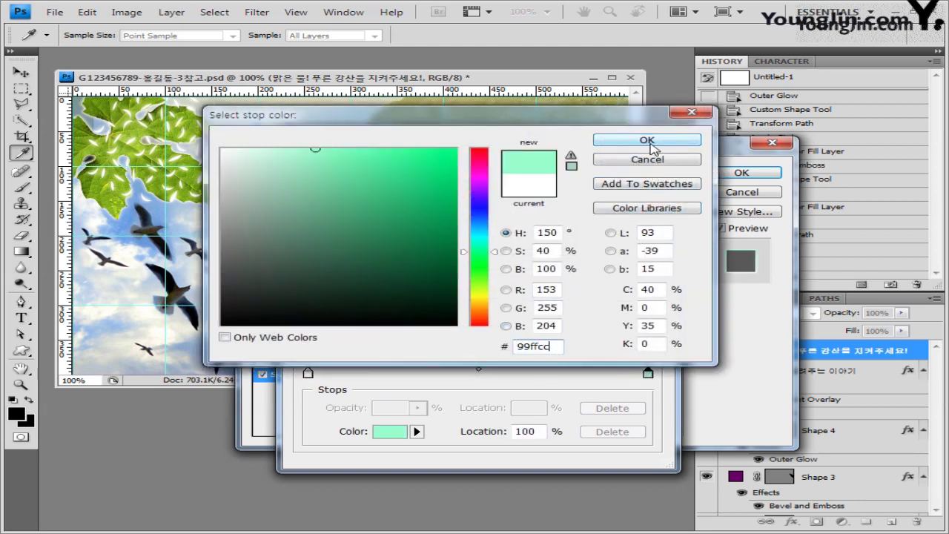
left_click(648, 141)
left_click(624, 166)
left_click(742, 172)
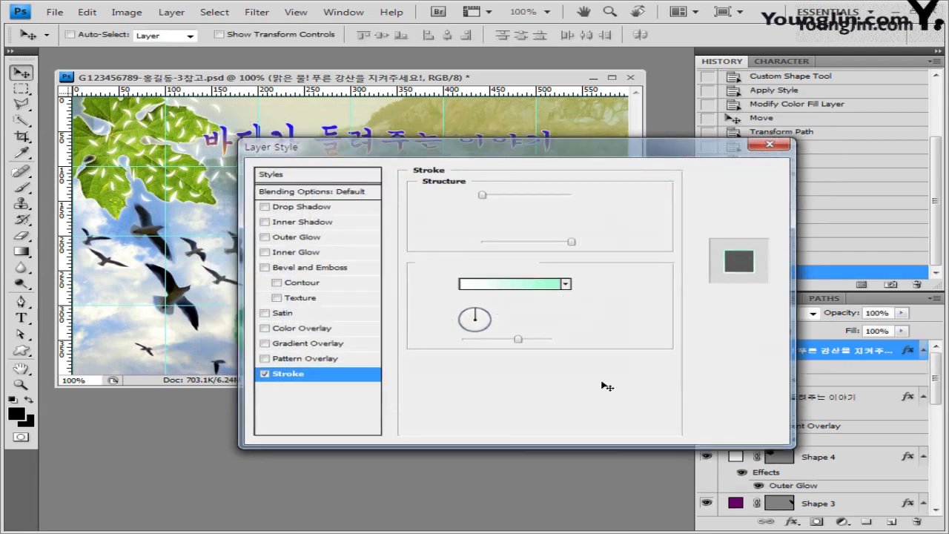
key("t")
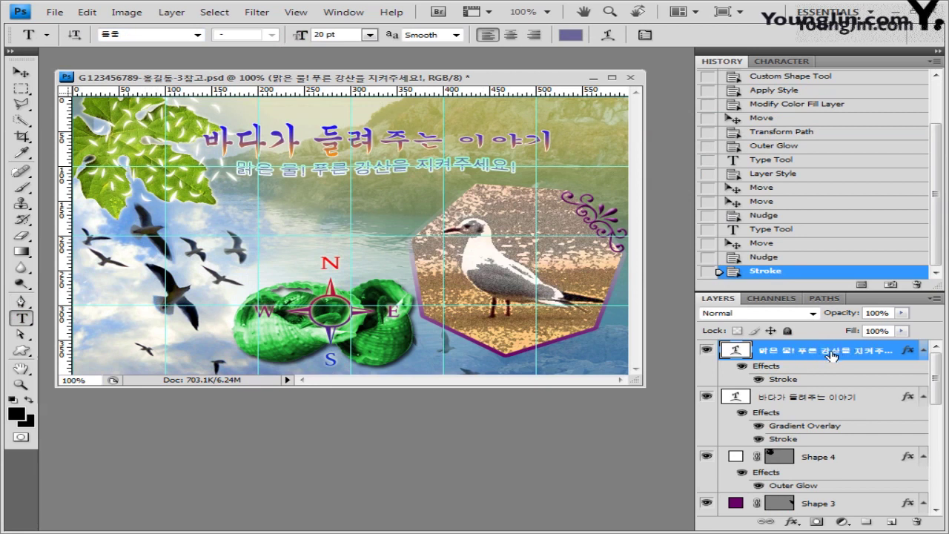
Type the caption 'Beautiful Sea' at the bottom right in yellow (ffff00) Arial.
left_click(531, 362)
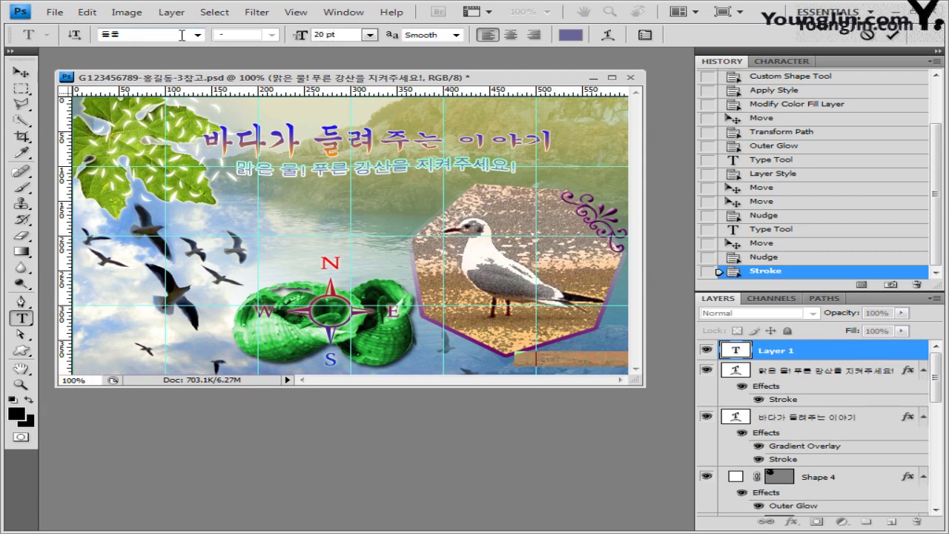
left_click(197, 34)
scroll(433, 178, "down", 5)
left_click(430, 255)
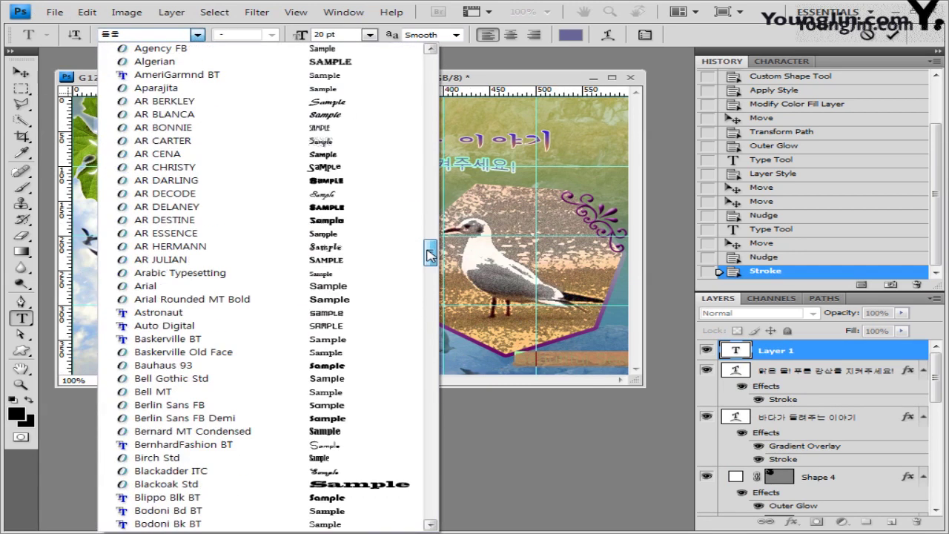
left_click(175, 286)
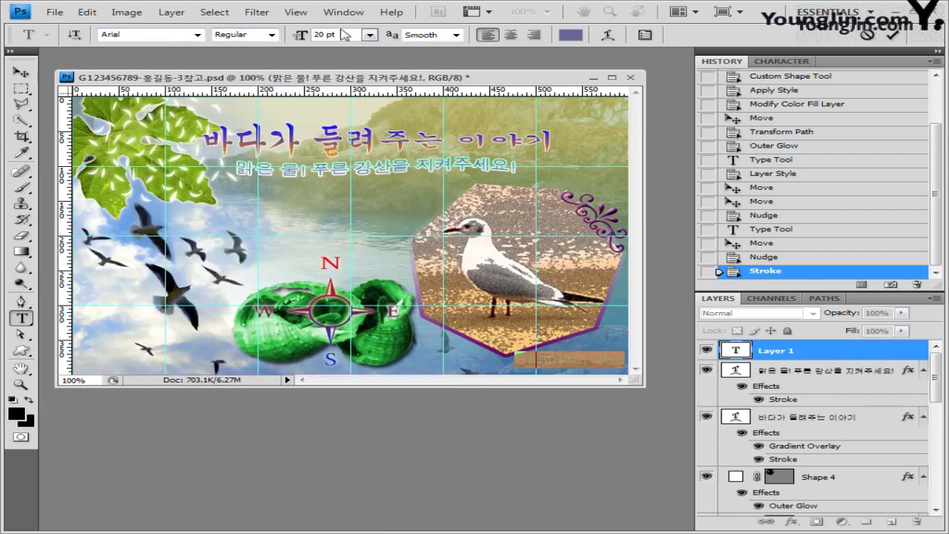
left_click(570, 35)
double_click(551, 349)
type("ffff00")
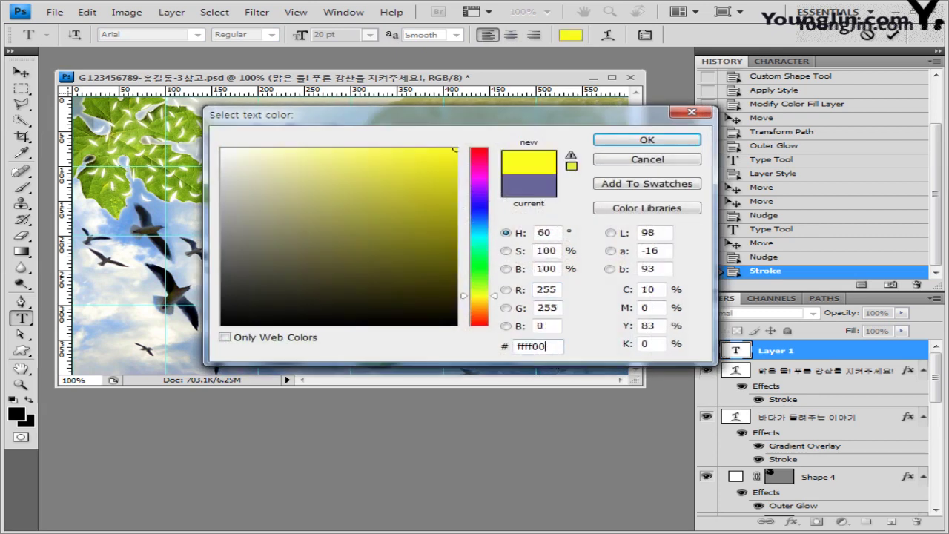
key("Return")
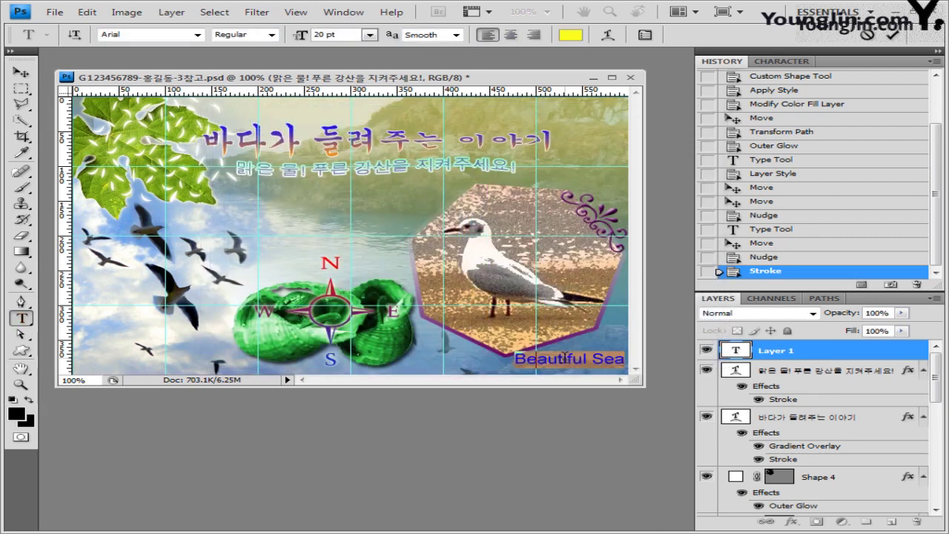
key("ctrl+h")
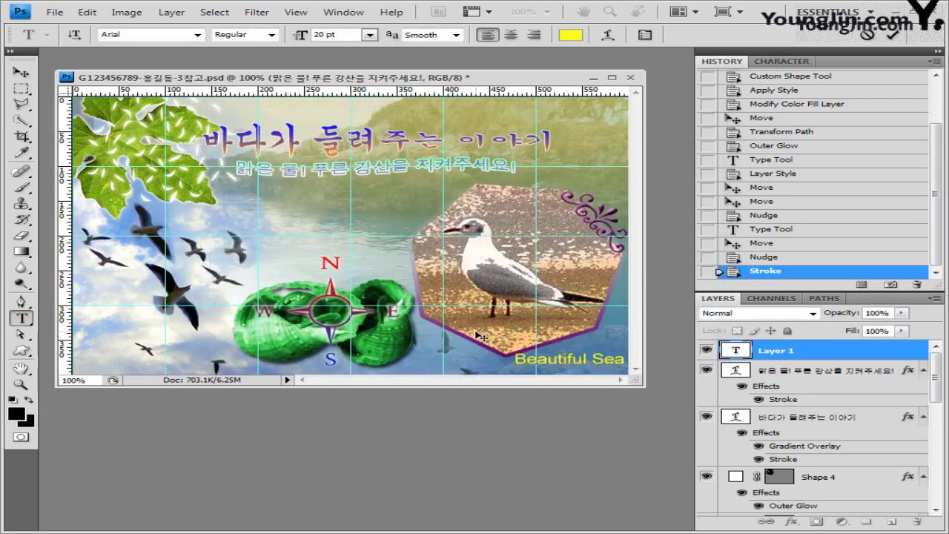
key("ctrl+Return")
Rotate the caption about -22° and nudge it along the frame's lower edge.
key("ctrl+t")
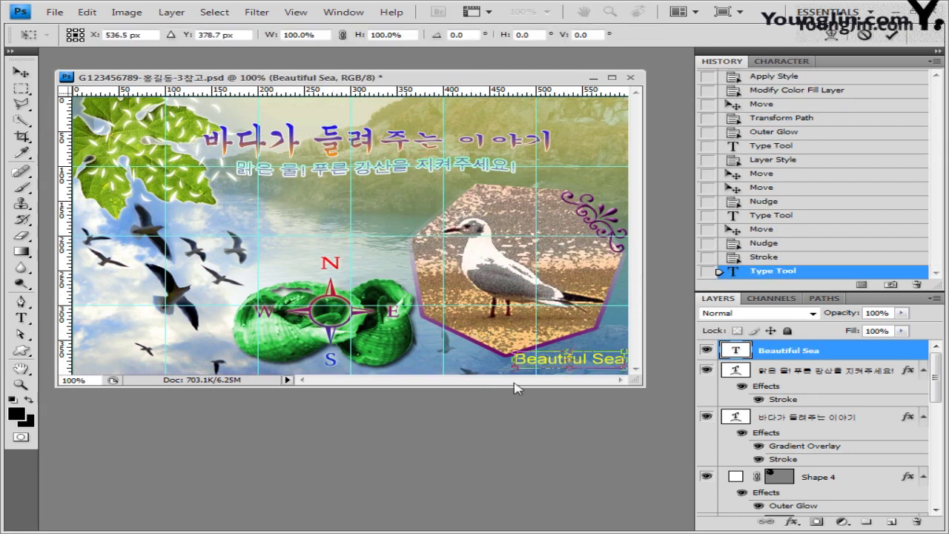
left_click_drag(492, 354, 512, 365)
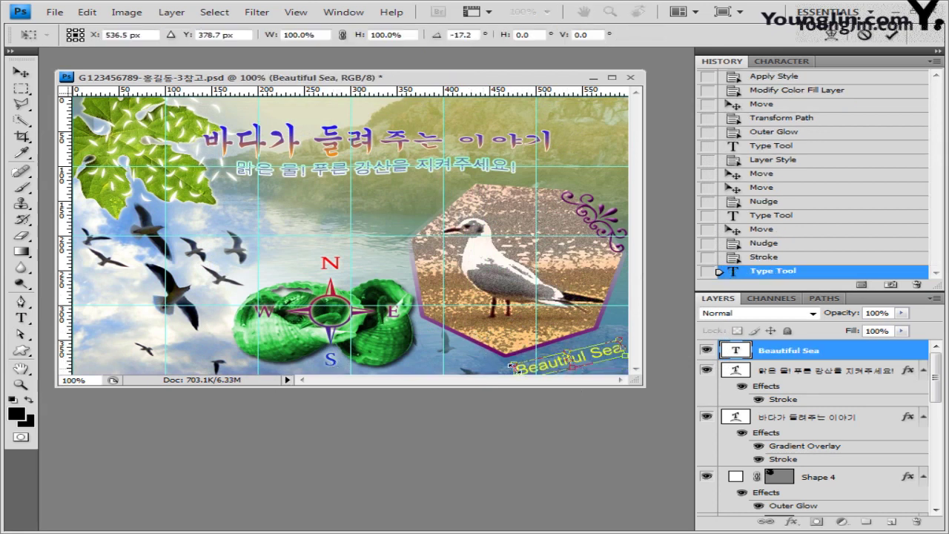
left_click_drag(593, 362, 588, 356)
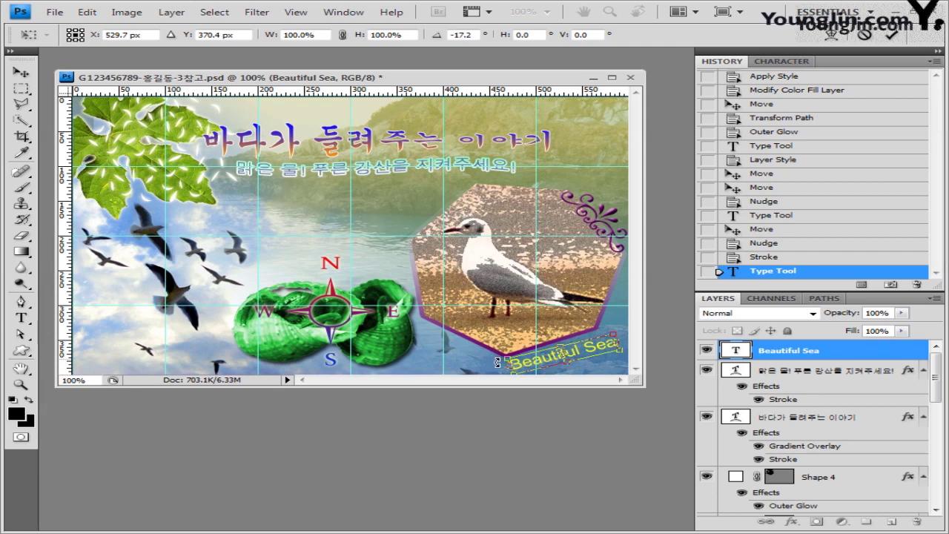
left_click_drag(497, 362, 499, 363)
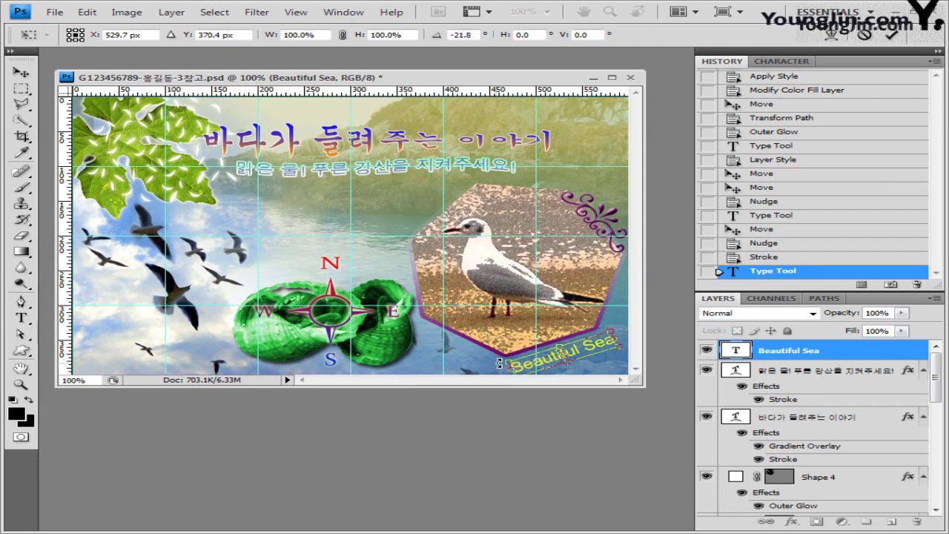
key("Up")
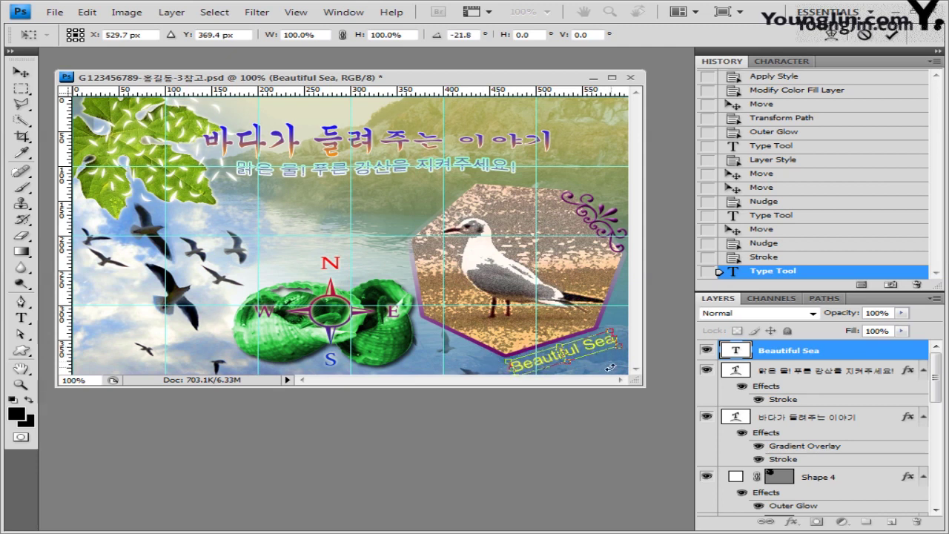
key("Left")
key("Up")
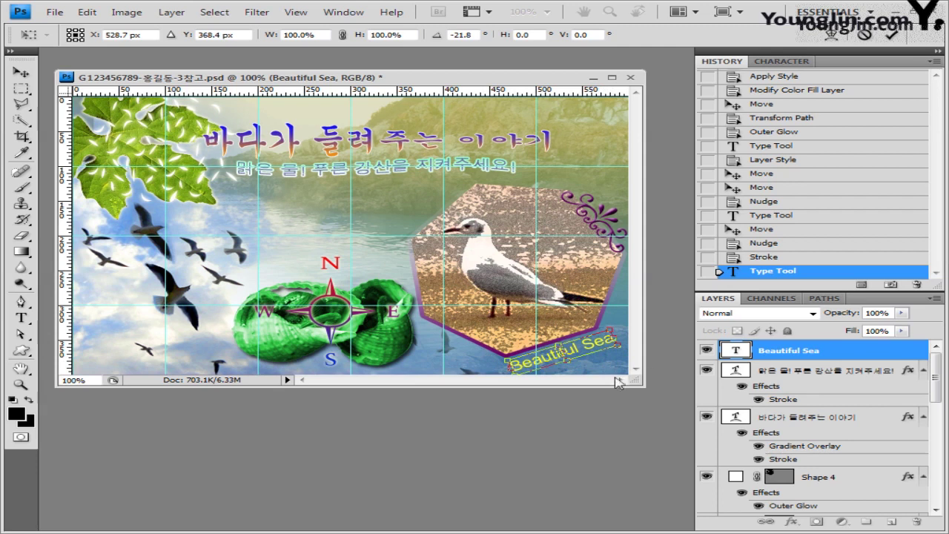
key("Return")
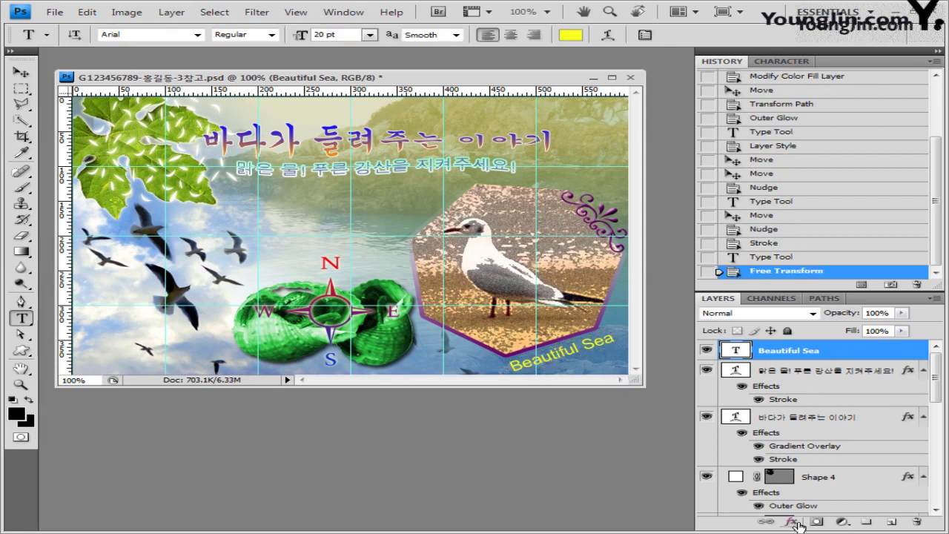
Add a 2 px black Stroke effect to the Beautiful Sea caption.
left_click(791, 522)
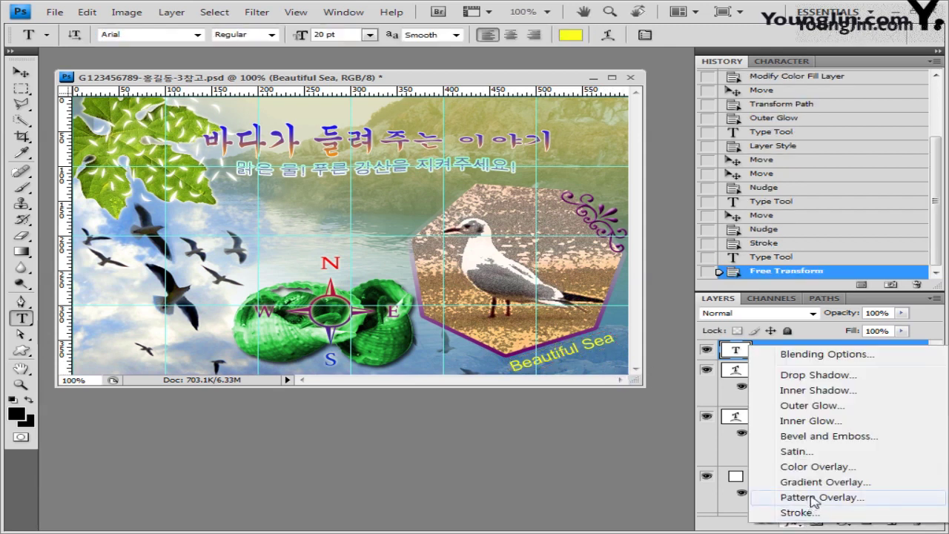
left_click(810, 512)
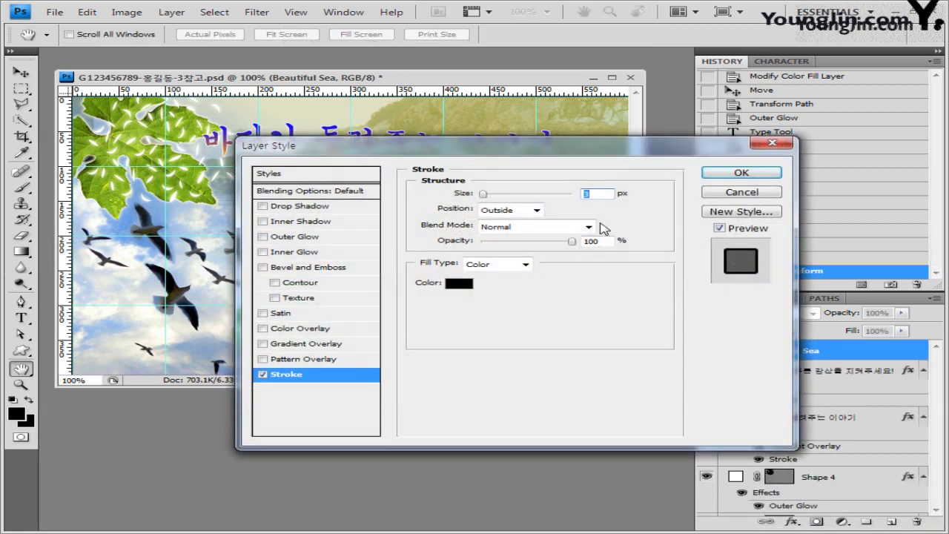
type("2")
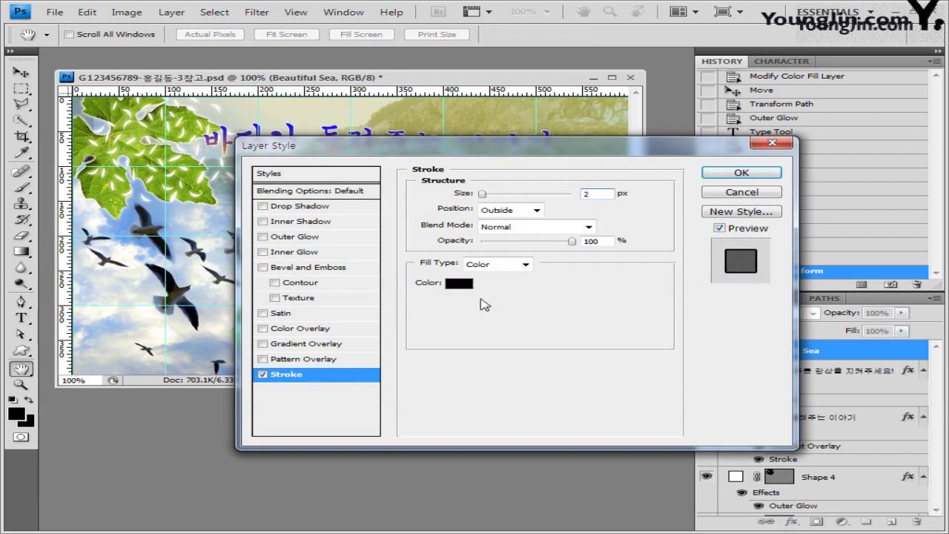
left_click(458, 283)
left_click_drag(559, 347, 517, 347)
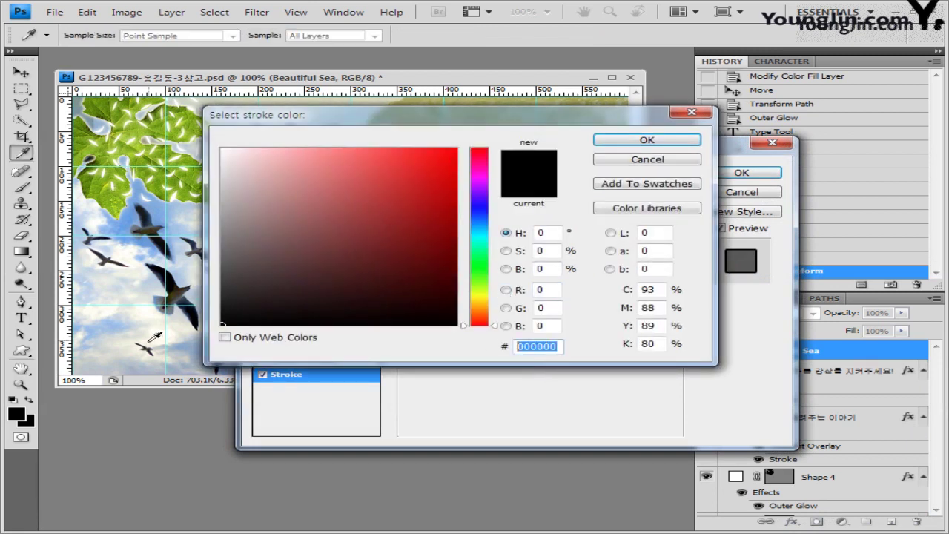
left_click(626, 140)
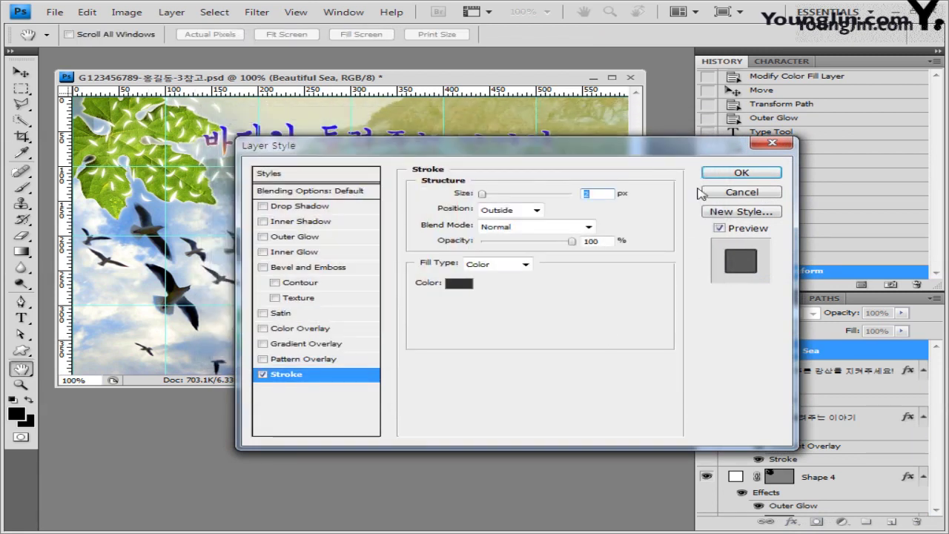
Add a Drop Shadow without Use Global Light, then nudge the caption left.
left_click(297, 208)
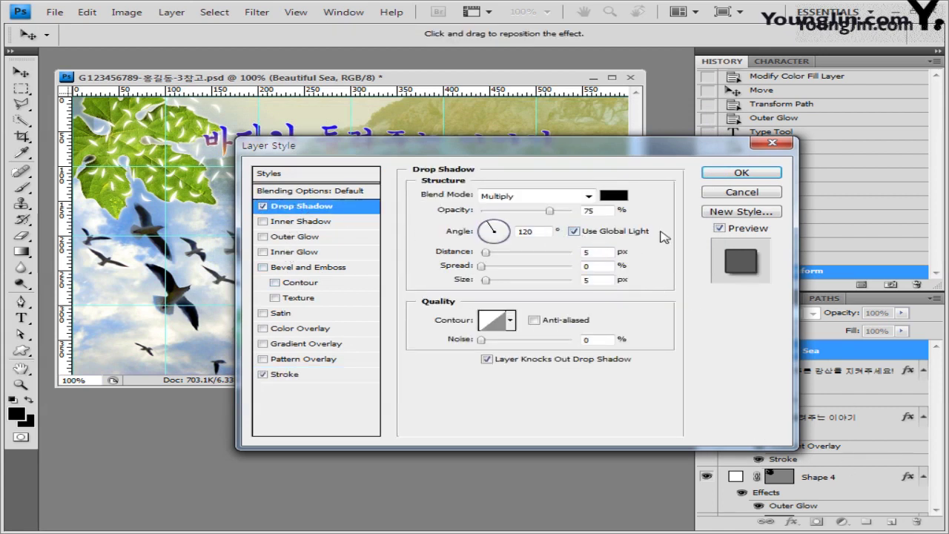
left_click(574, 230)
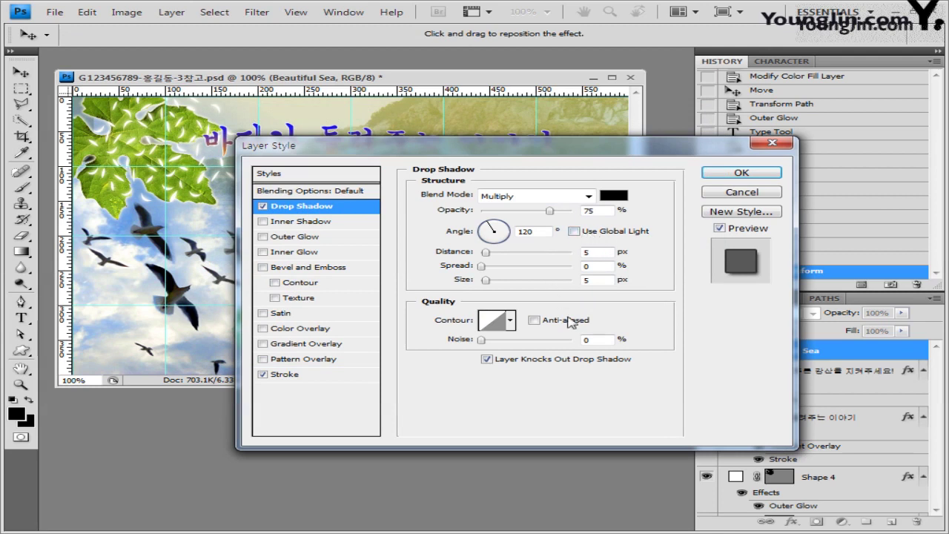
left_click(742, 173)
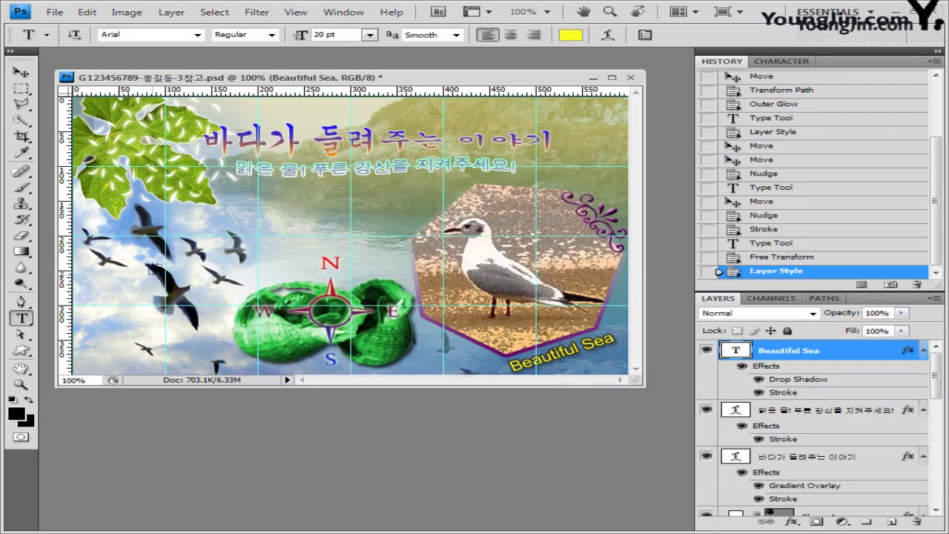
key("v")
key("Left")
key("Left")
key("Left")
key("Left")
key("Left")
key("Left")
key("Left")
key("Left")
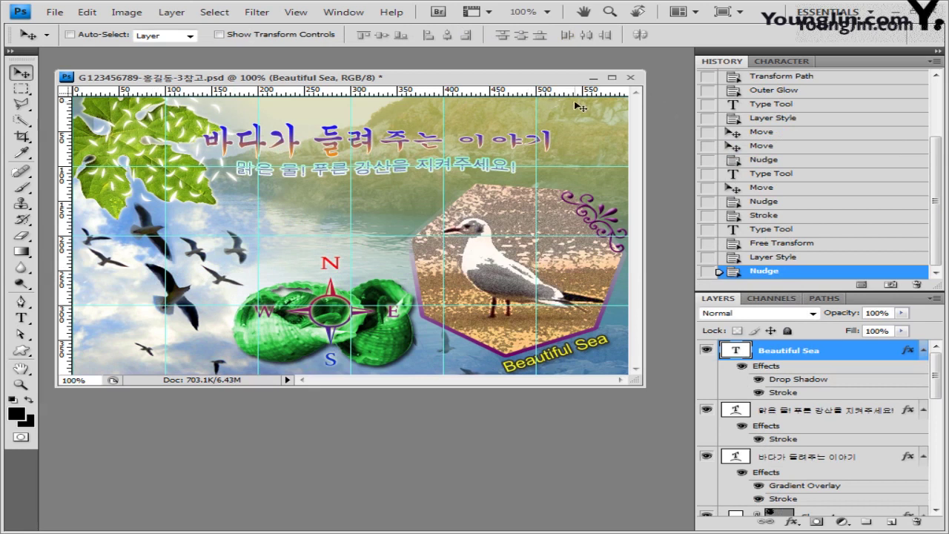
Change the caption's font to 돋움 at 12 pt.
left_click(21, 318)
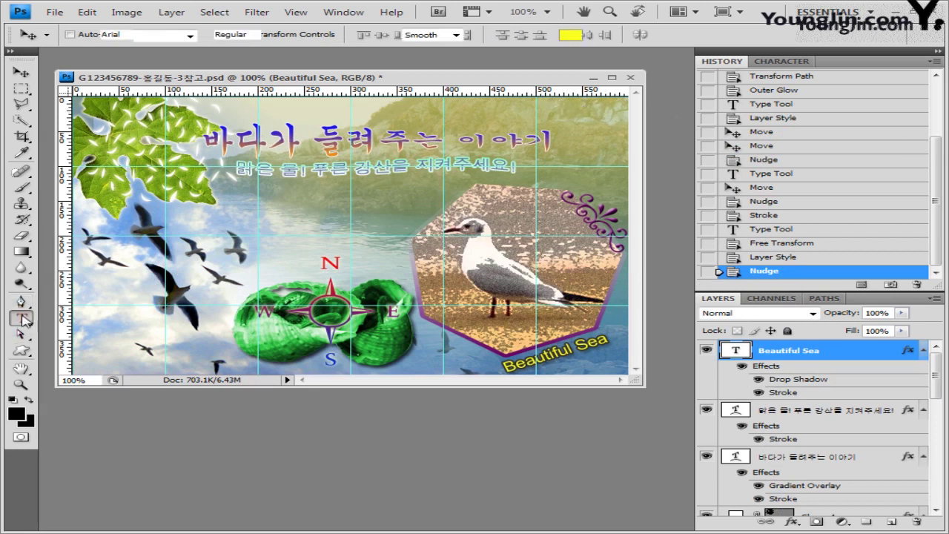
left_click(111, 34)
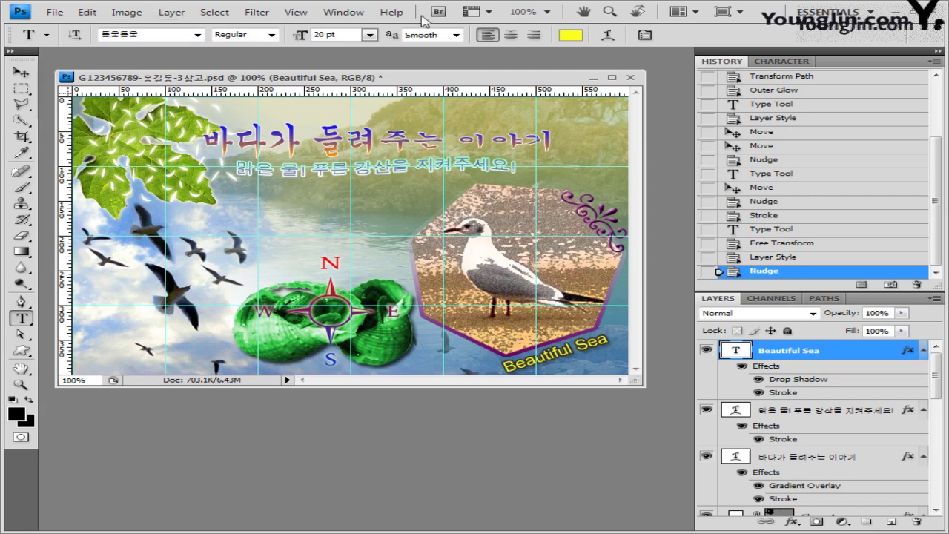
left_click(197, 35)
left_click(171, 48)
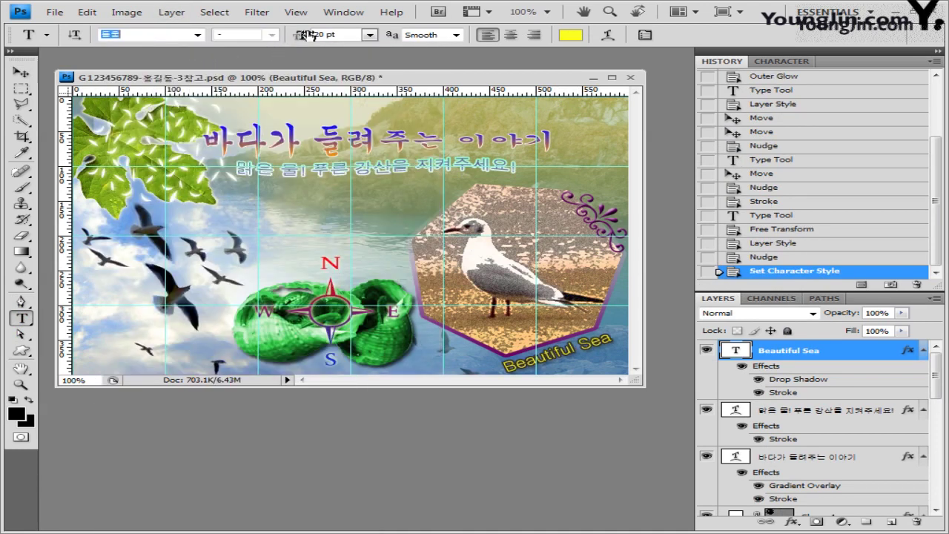
left_click(345, 35)
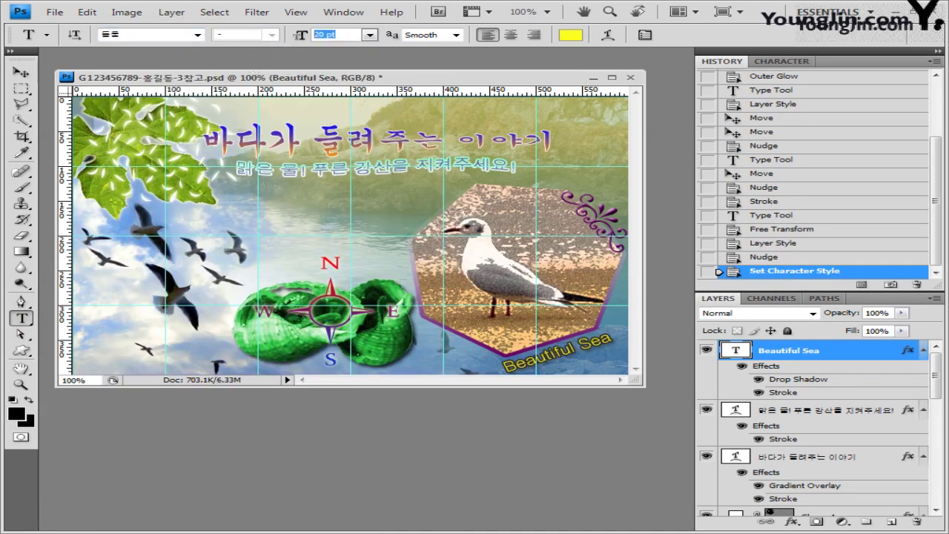
type("12")
key("Return")
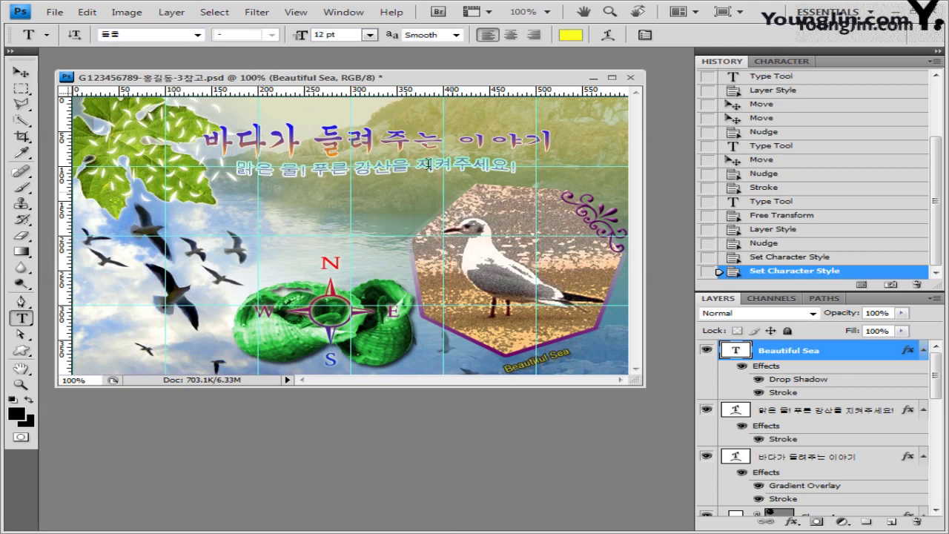
Make the caption white (ffffff) and start a new text layer near the top right.
left_click(571, 35)
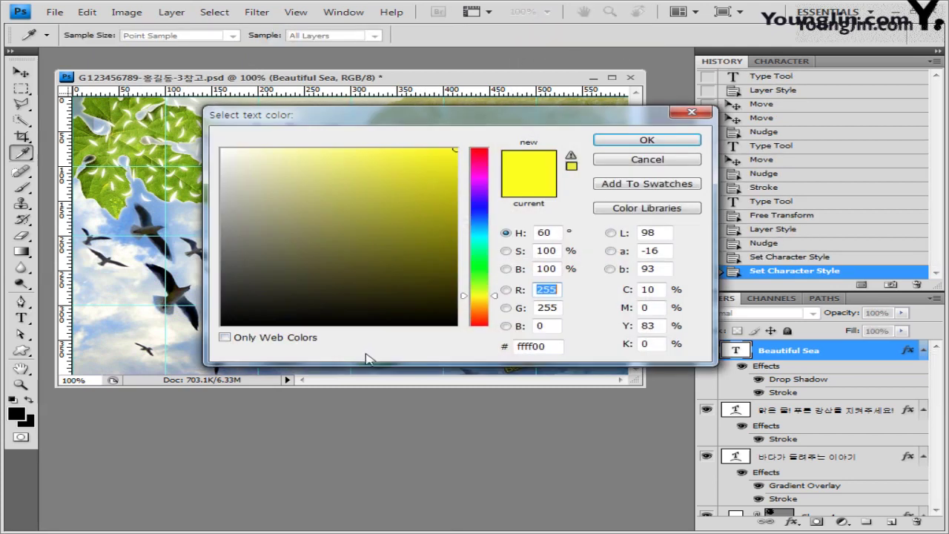
left_click(252, 176)
left_click(222, 150)
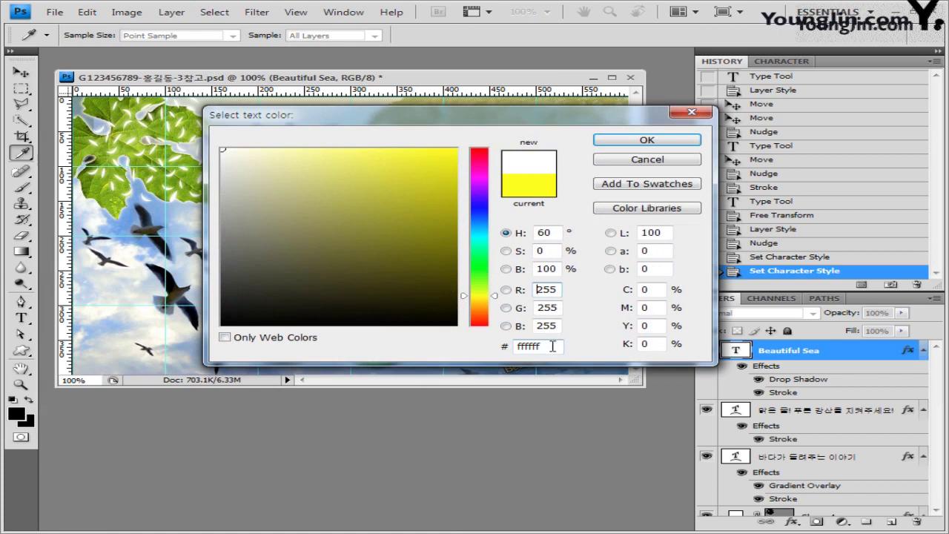
left_click(646, 141)
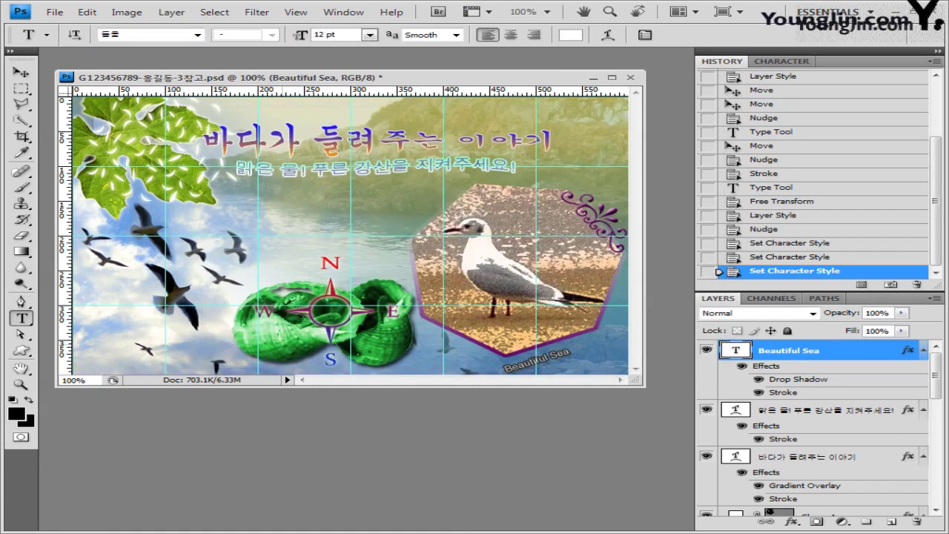
left_click(513, 105)
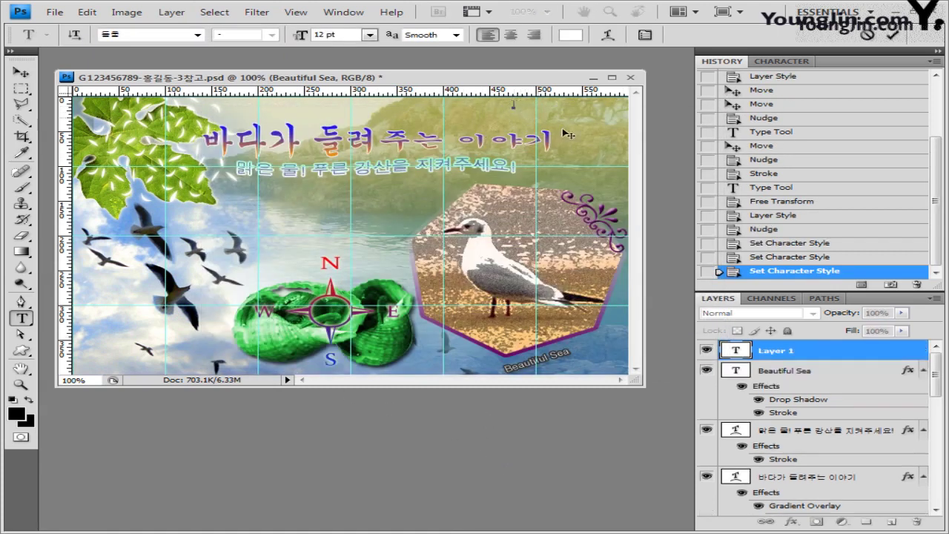
Paste the credit text '주최 : 자연 보호협회' and nudge it slightly right.
key("ctrl+v")
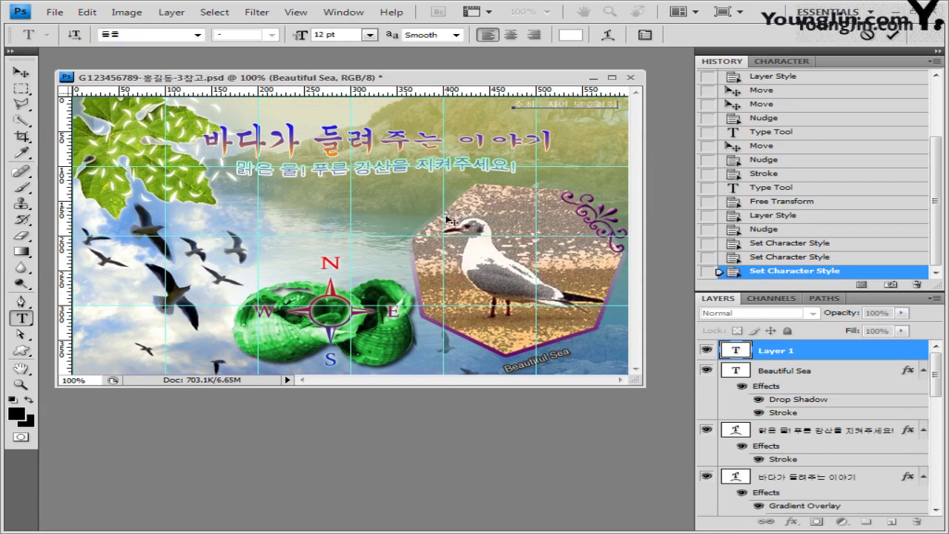
left_click(20, 72)
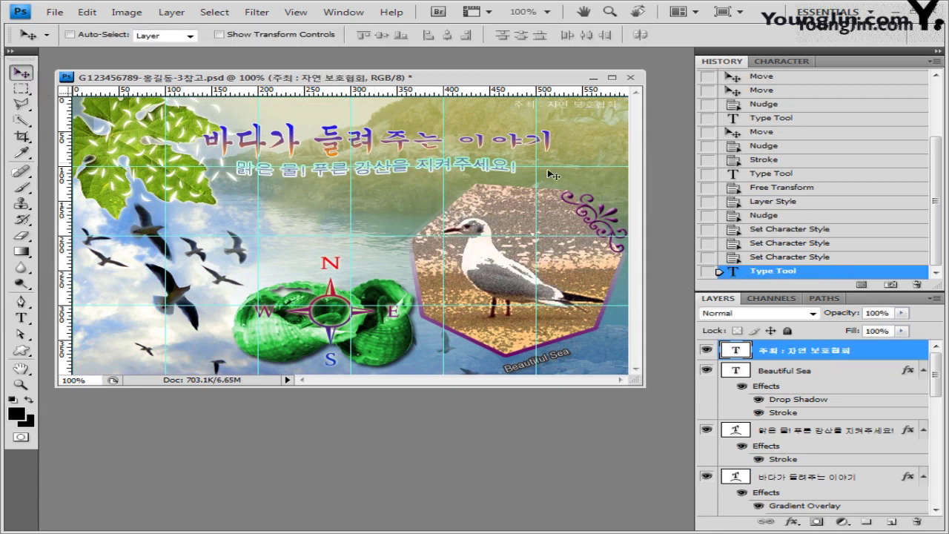
left_click_drag(586, 119, 593, 120)
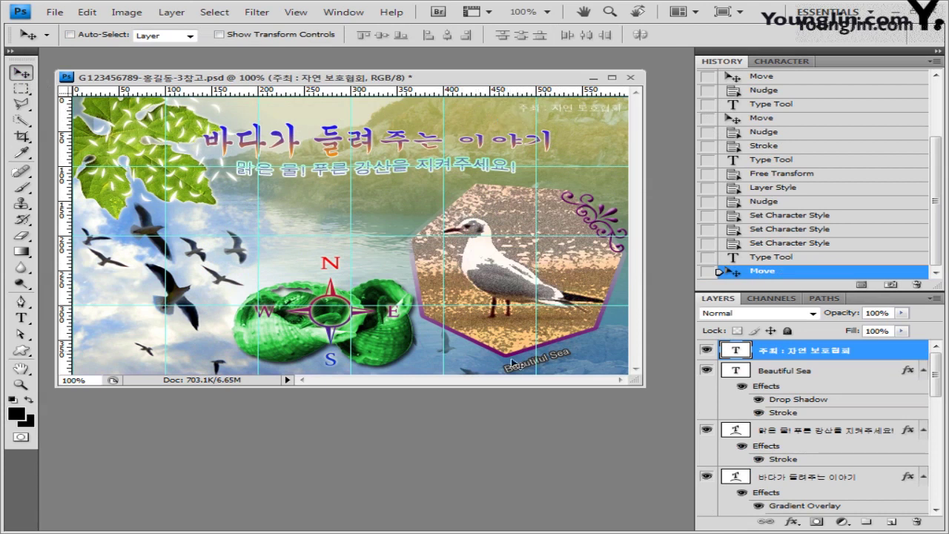
Give the credit text a #333333 Stroke and a Drop Shadow without global light.
left_click(792, 521)
left_click(795, 511)
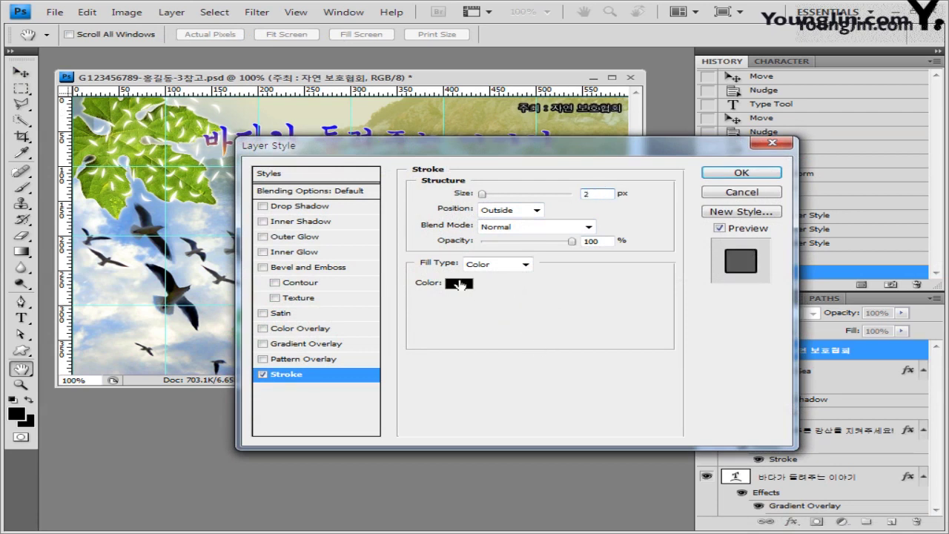
left_click(457, 284)
double_click(549, 346)
type("333333")
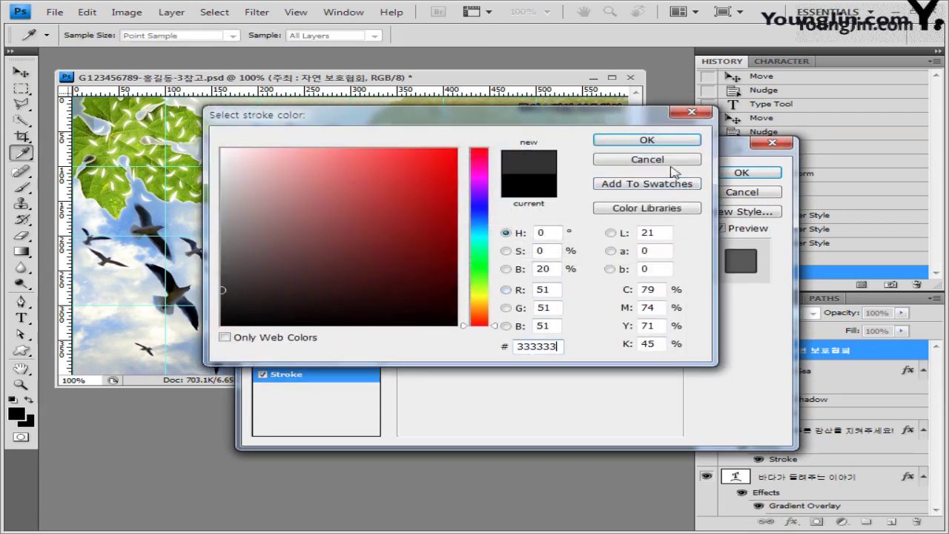
left_click(666, 145)
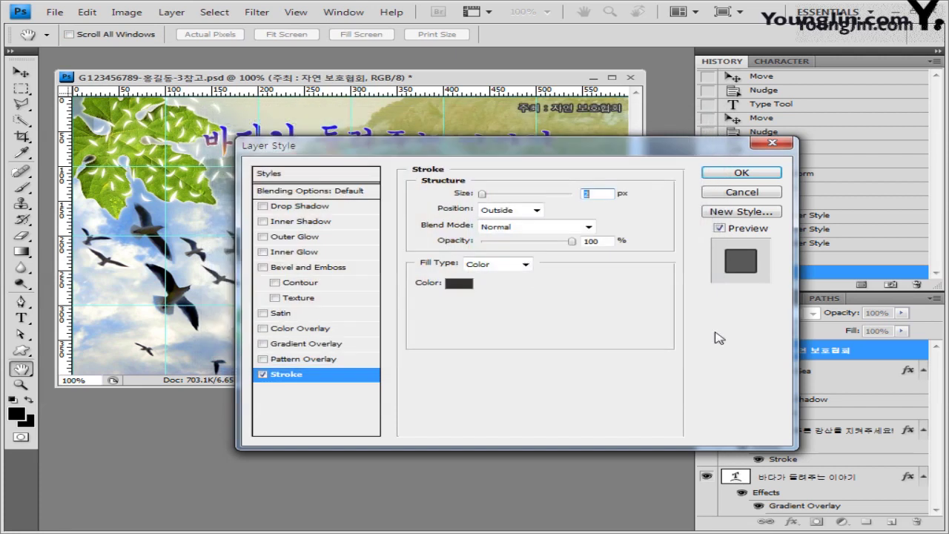
left_click(285, 210)
left_click(606, 233)
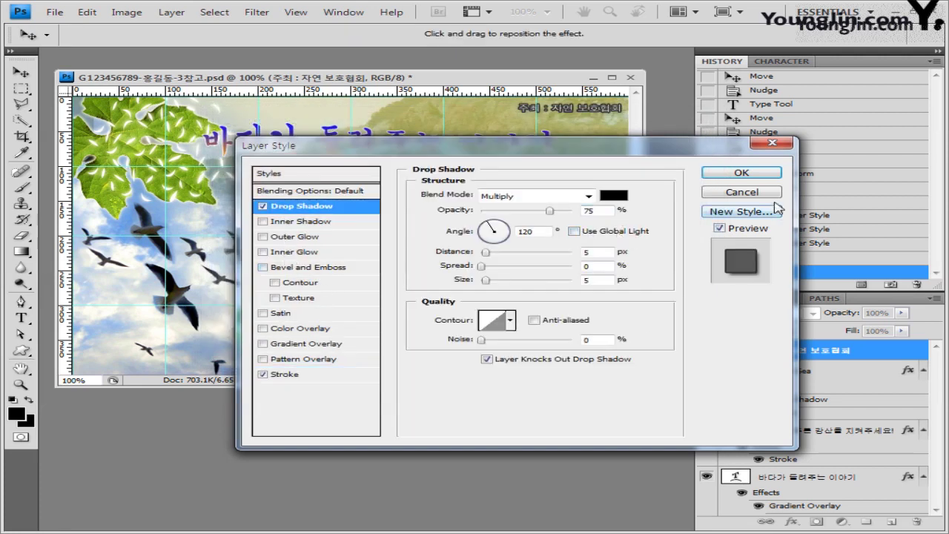
left_click(742, 173)
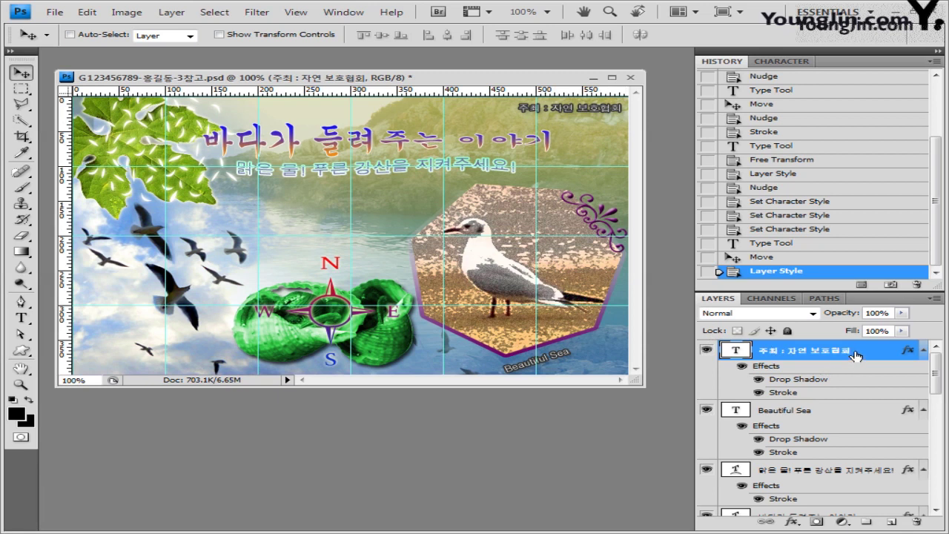
Collapse the effects lists of the three text layers and hide the guides.
scroll(939, 374, "down", 1)
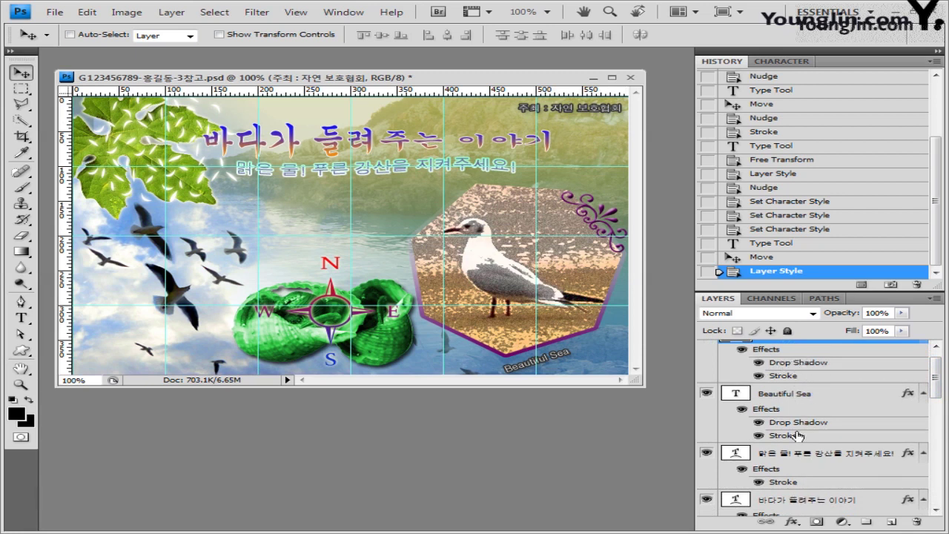
left_click(923, 393)
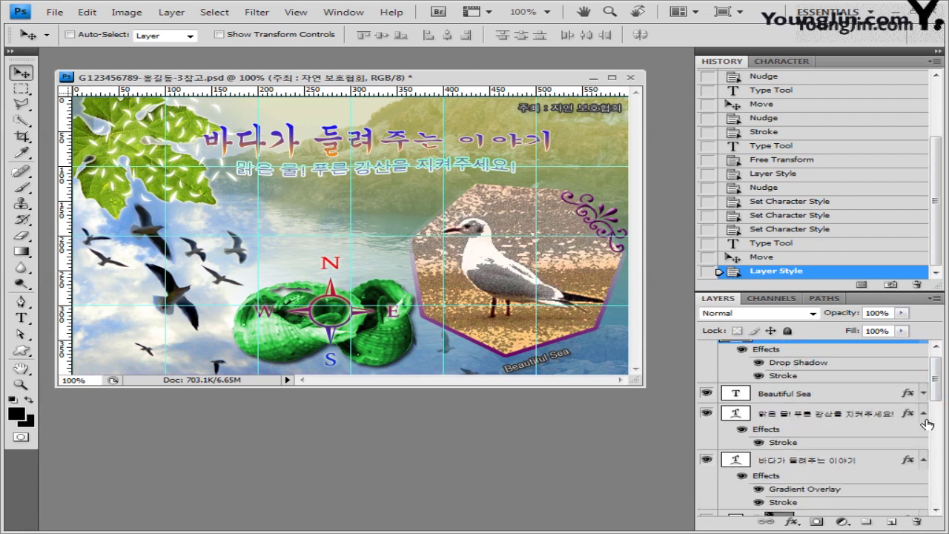
left_click(927, 416)
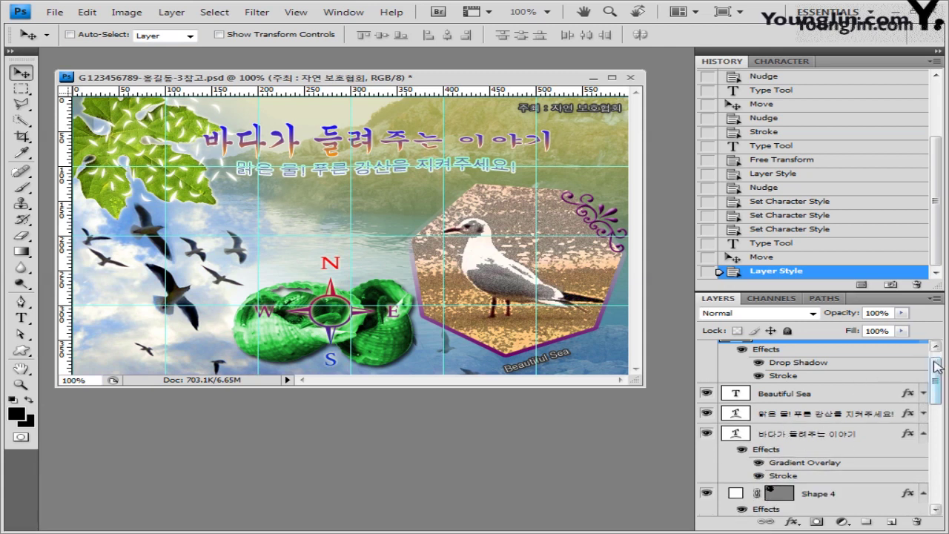
scroll(931, 356, "up", 1)
left_click(924, 350)
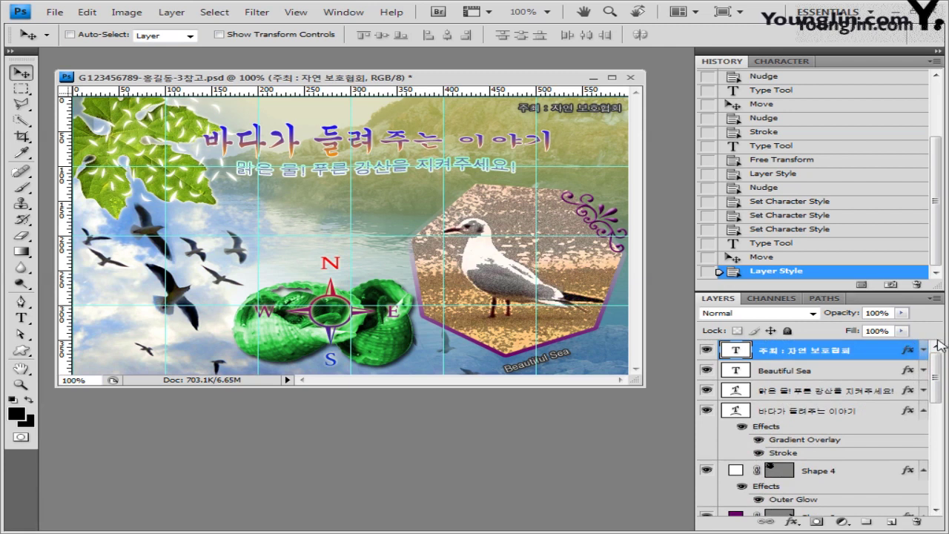
key("ctrl+semicolon")
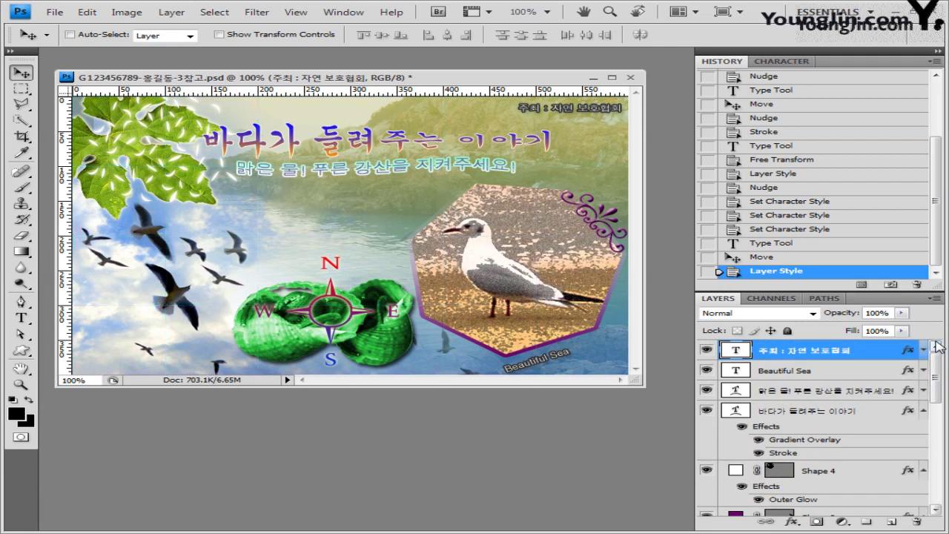
Save the poster, then choose JPEG as the Save As format.
left_click(52, 12)
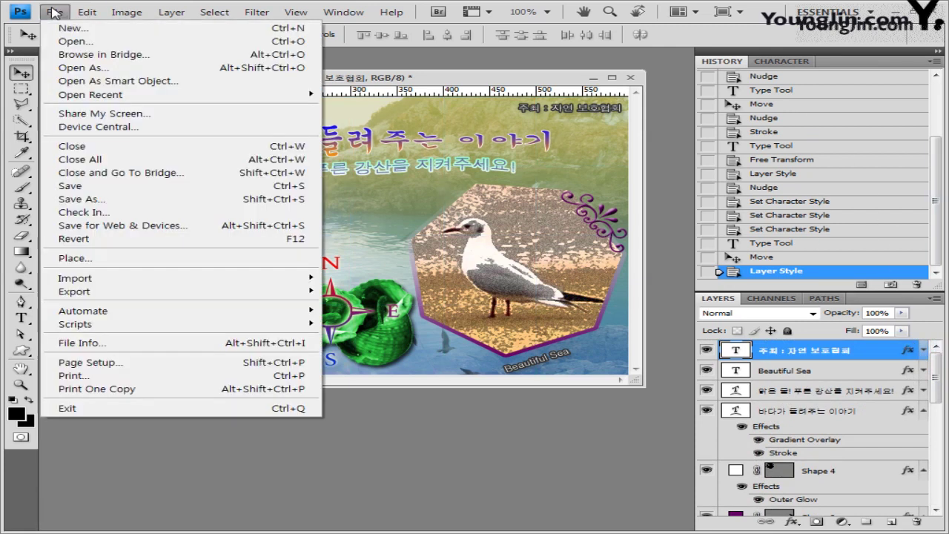
left_click(94, 185)
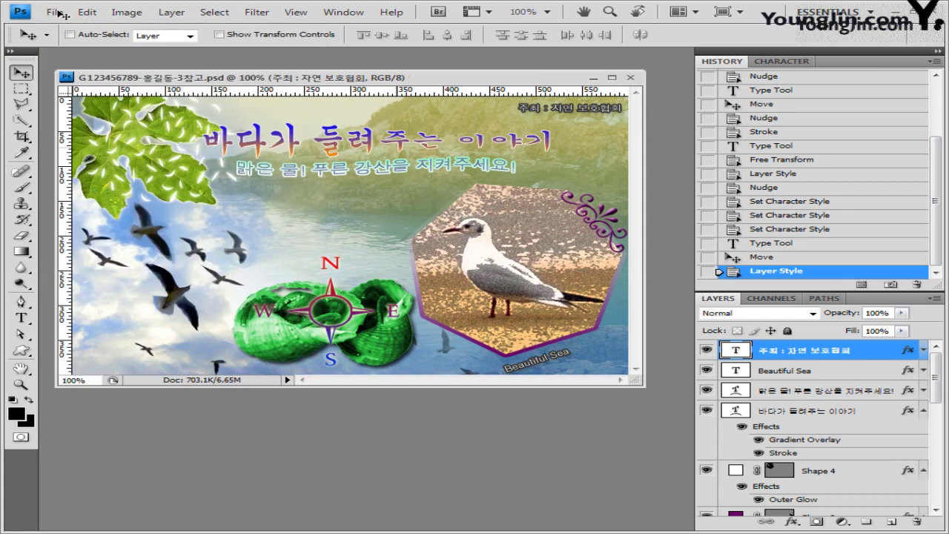
left_click(60, 13)
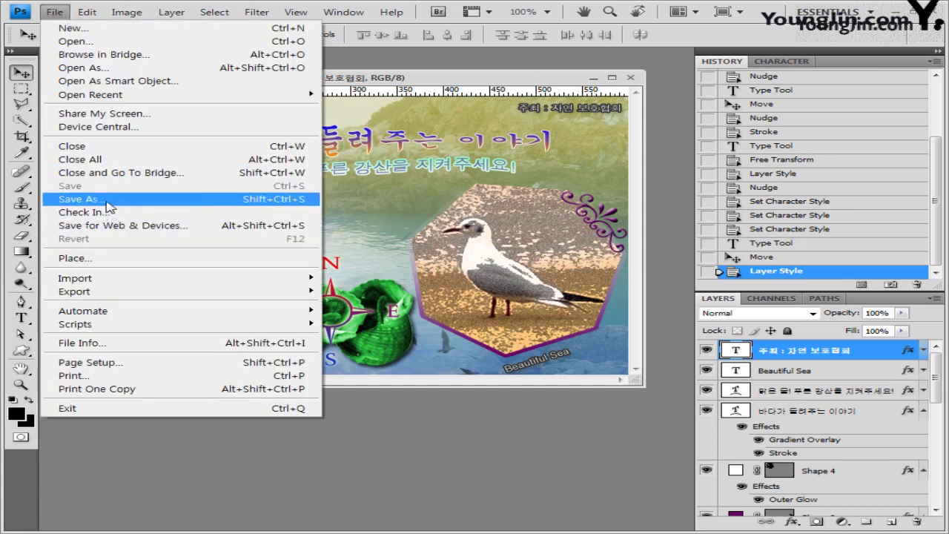
left_click(106, 200)
left_click(453, 345)
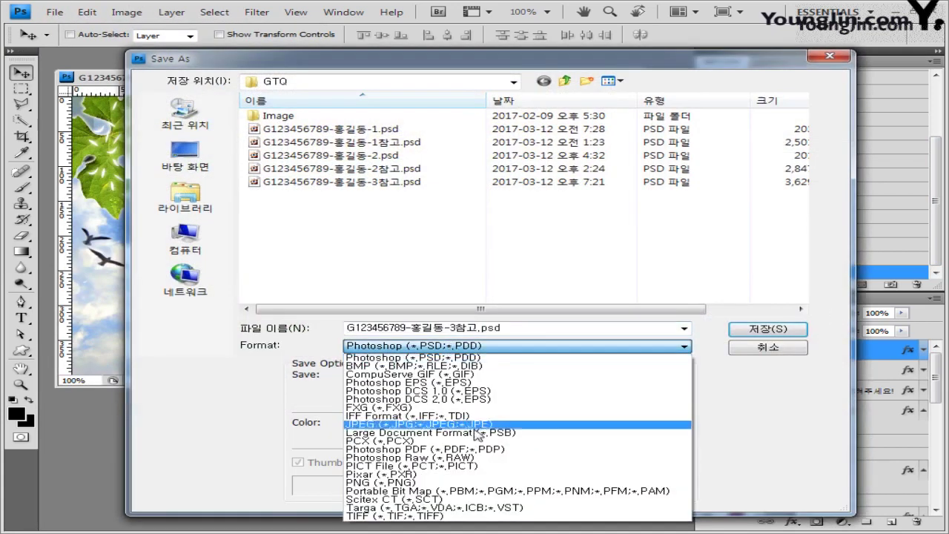
left_click(445, 425)
Save the JPEG copy without the 참고 suffix at High quality.
double_click(466, 329)
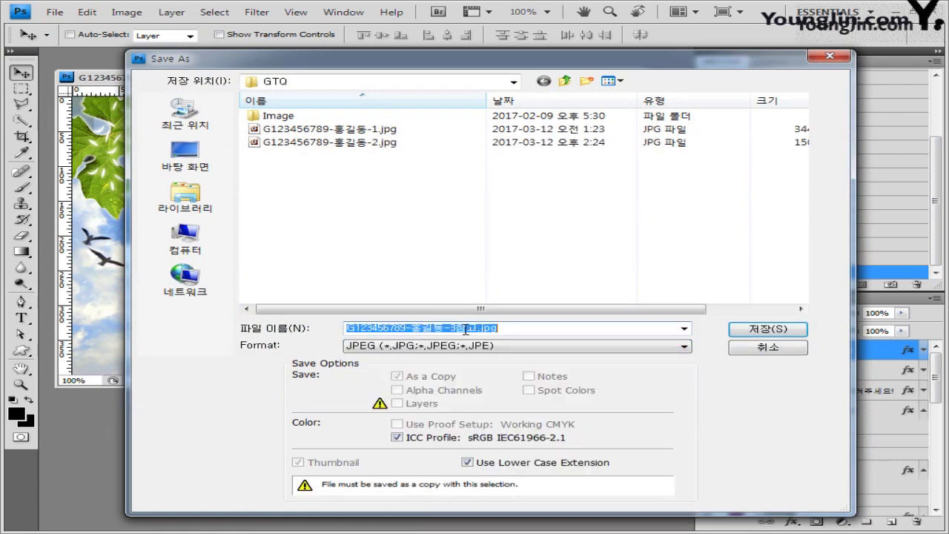
left_click_drag(455, 329, 475, 328)
key("Delete")
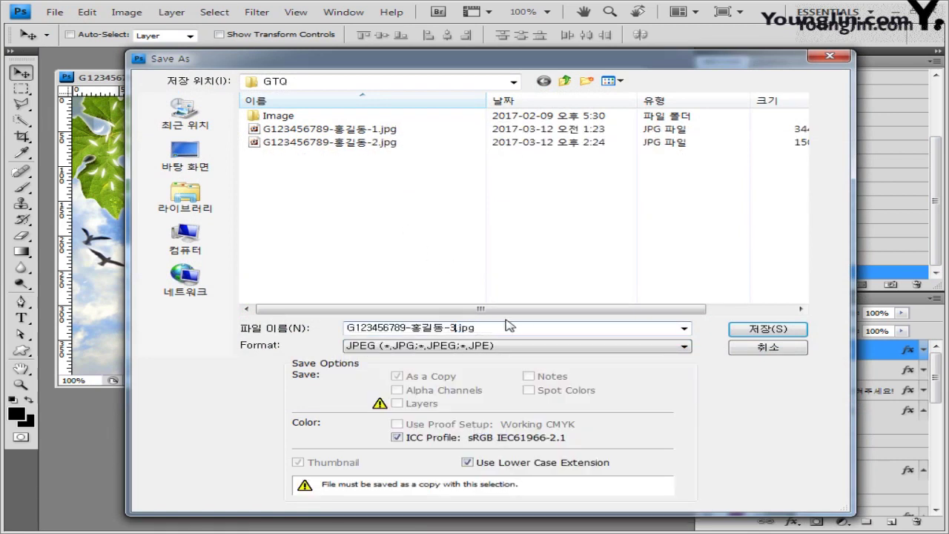
key("Return")
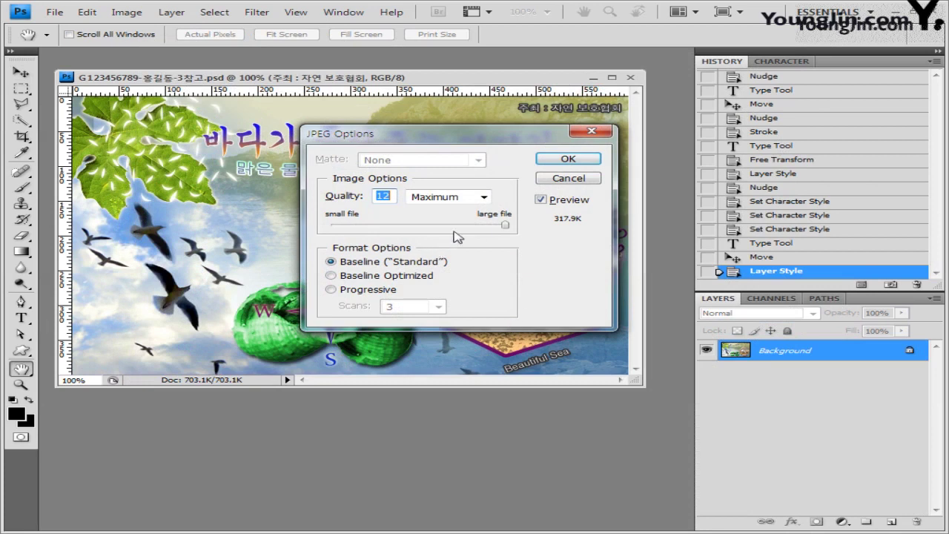
left_click(461, 225)
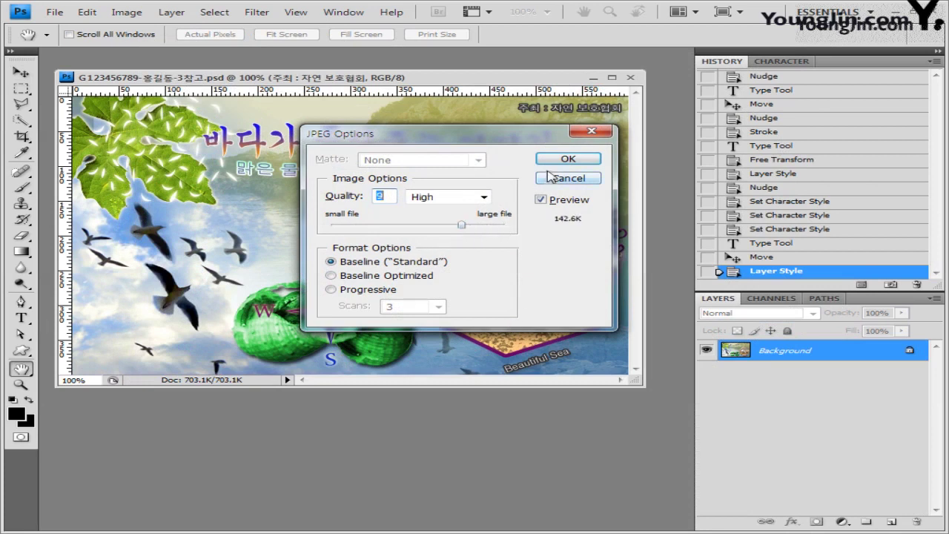
left_click(555, 160)
left_click(56, 12)
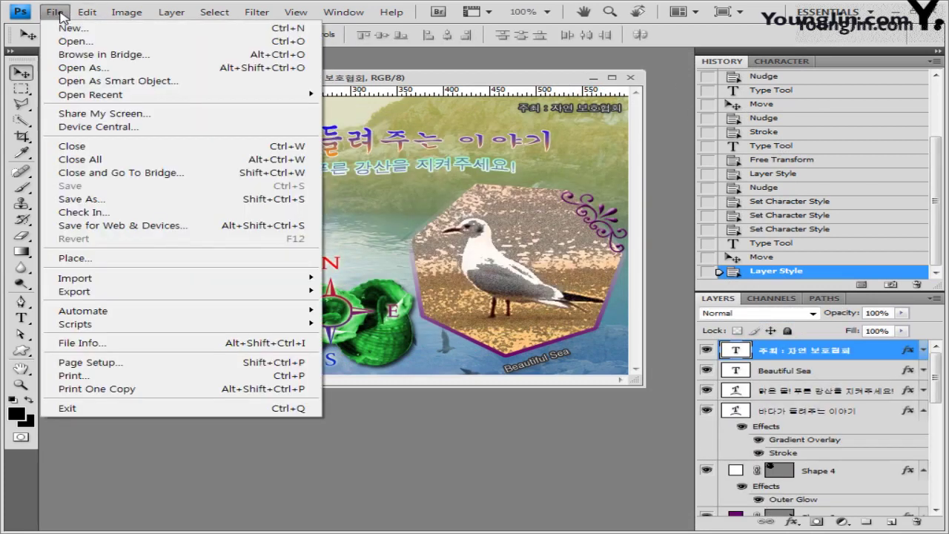
Resize the image from 600 to 60 pixels wide (60×40).
mouse_move(138, 15)
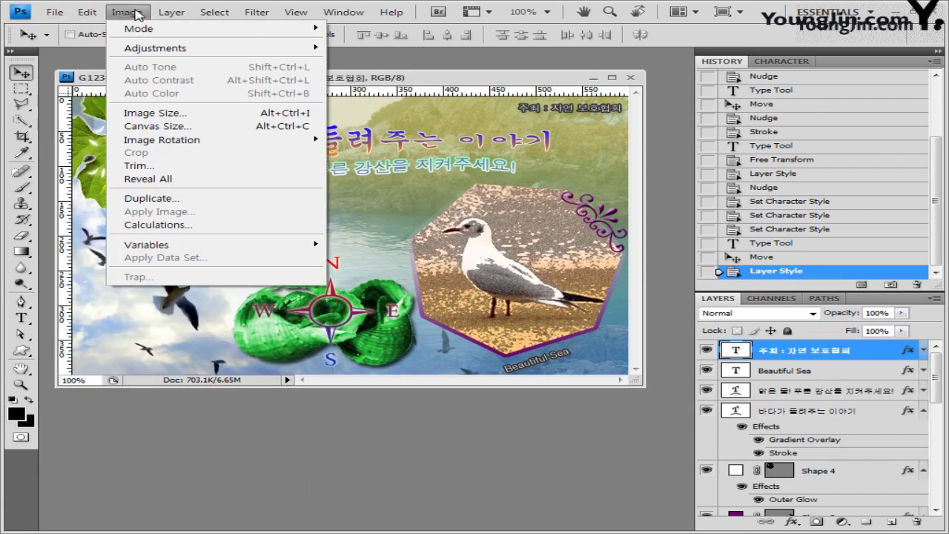
left_click(152, 114)
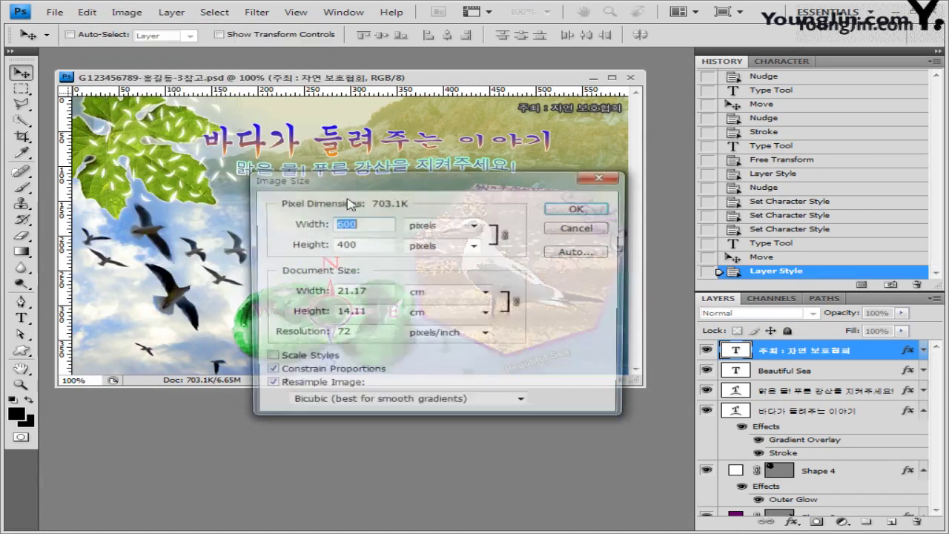
left_click(353, 225)
key("BackSpace")
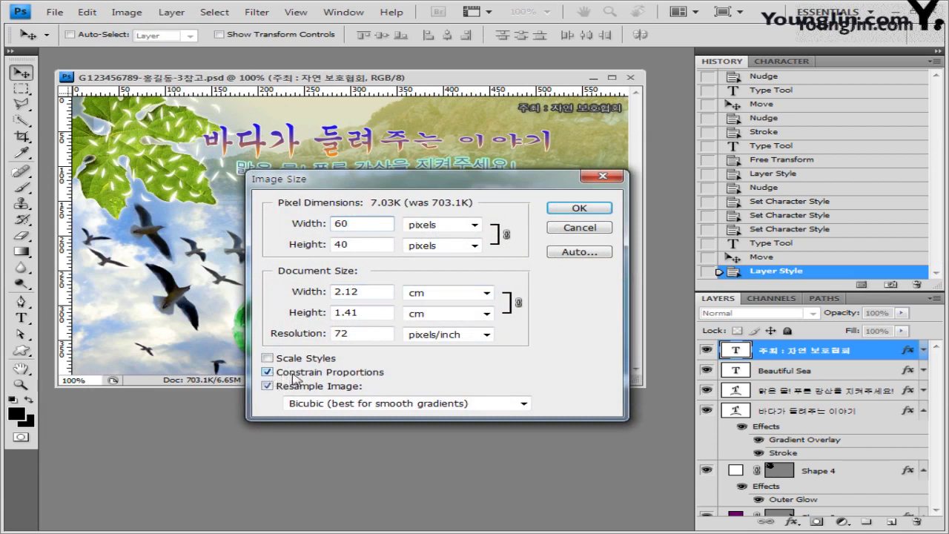
left_click(591, 213)
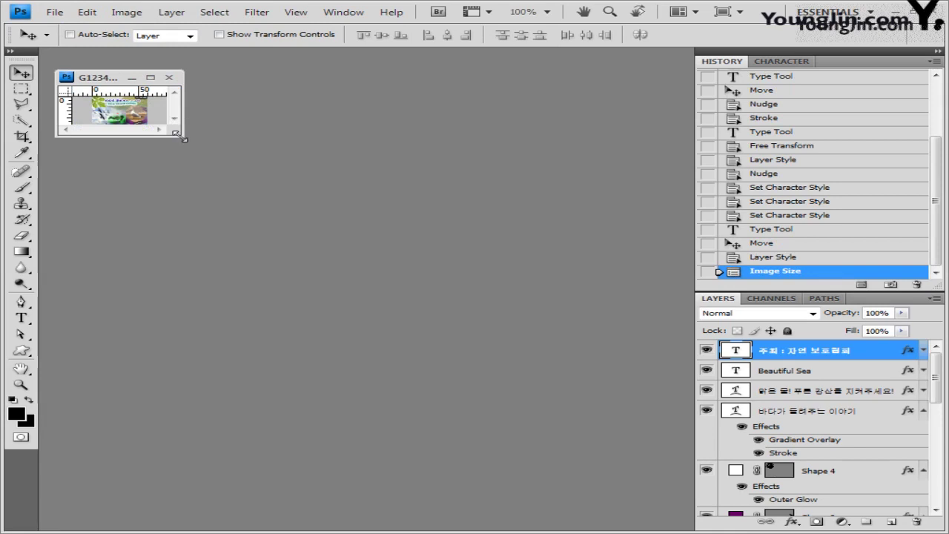
left_click_drag(180, 139, 455, 318)
Save it as a PSD without the 참고 suffix and close the document.
left_click(41, 13)
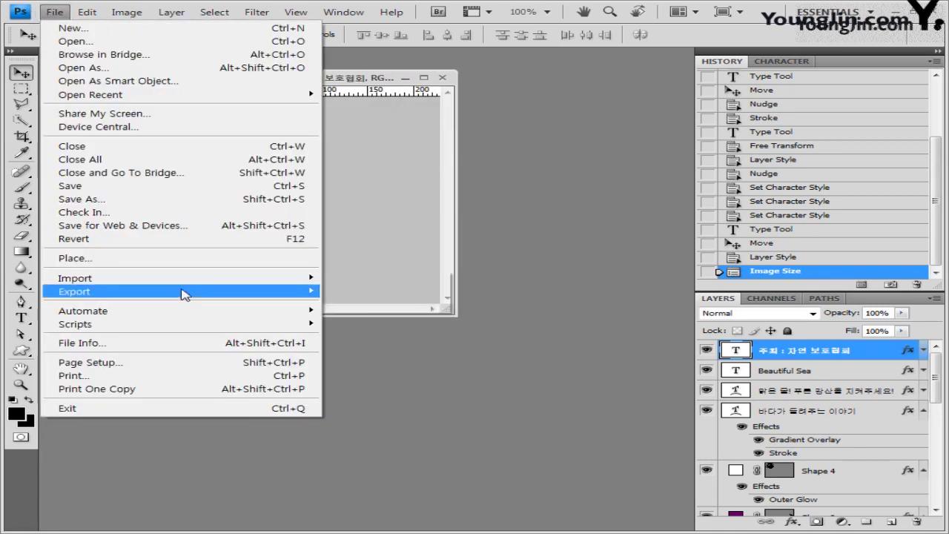
left_click(165, 199)
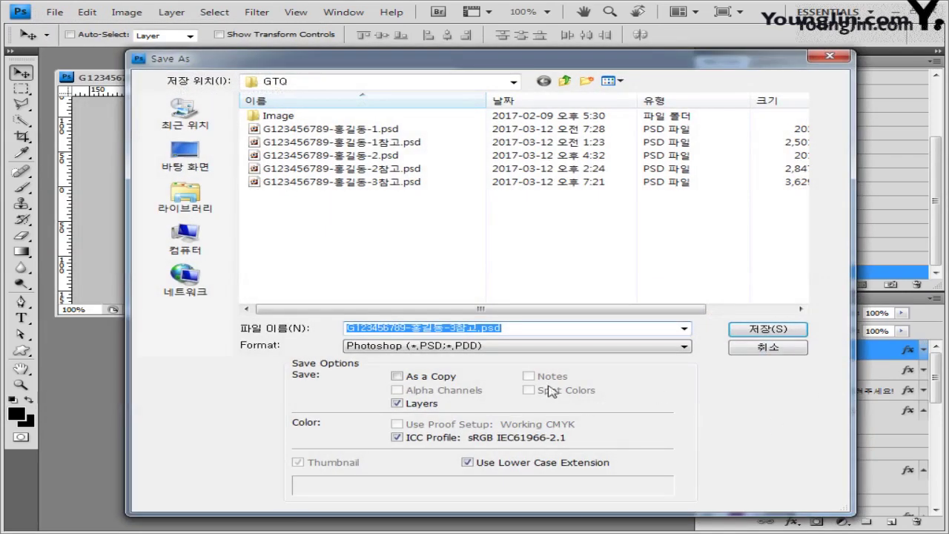
left_click_drag(455, 327, 466, 327)
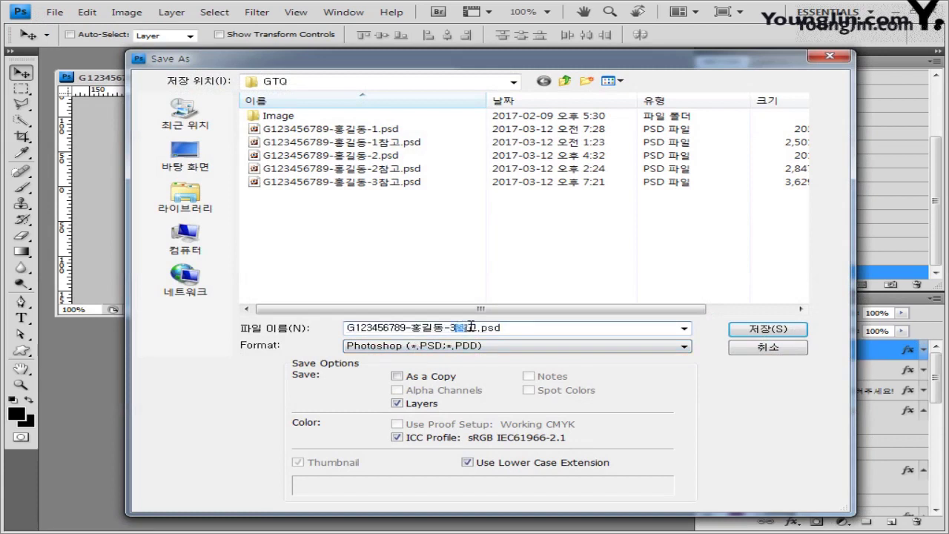
key("BackSpace")
key("Return")
left_click(676, 169)
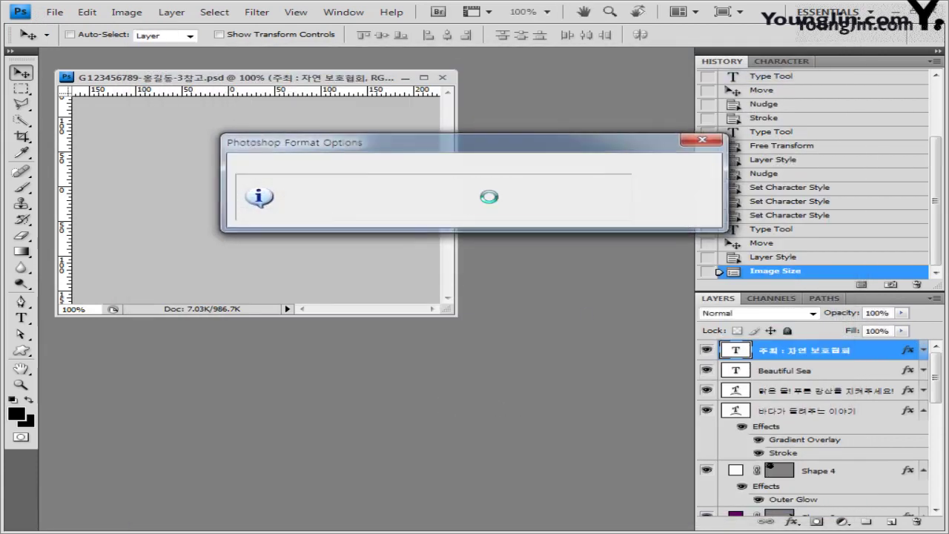
left_click(444, 78)
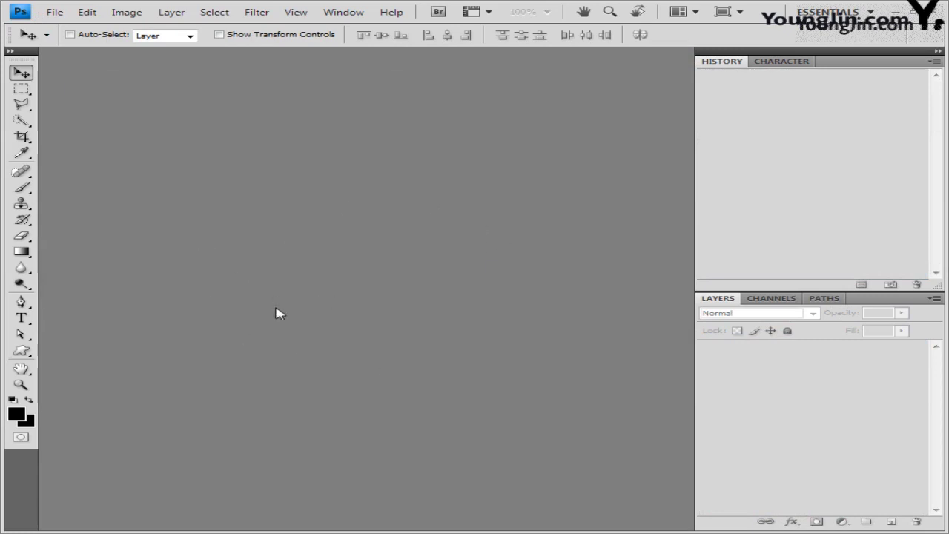
Create a new 600x400 pixel document and show the grid.
left_click(53, 12)
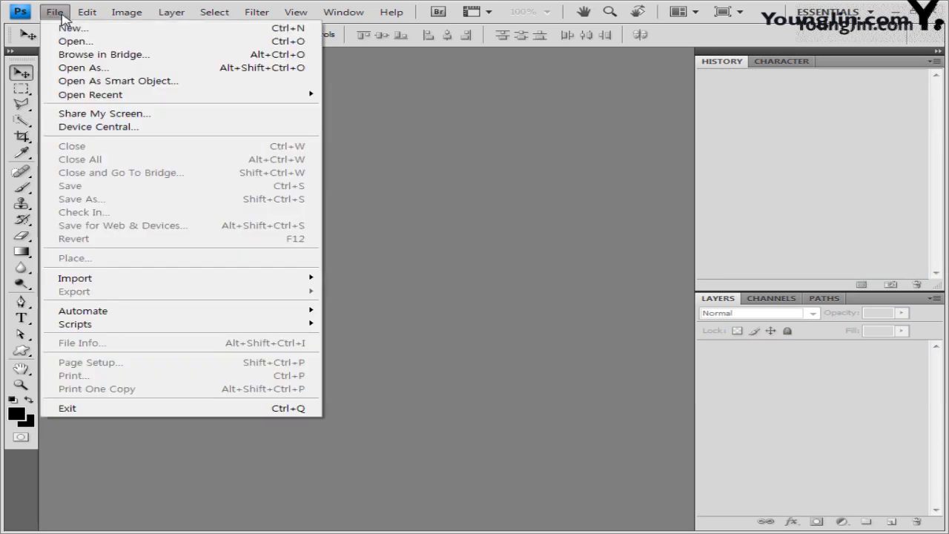
left_click(52, 26)
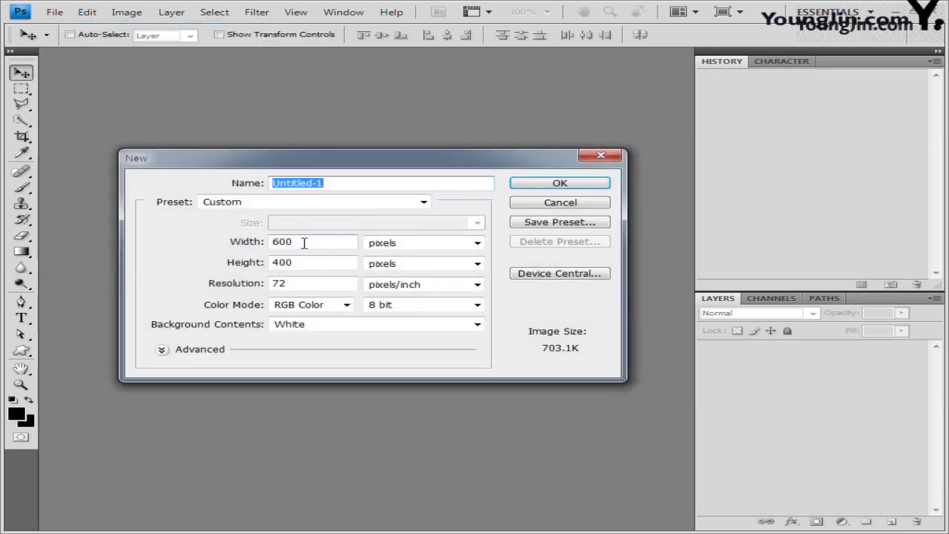
left_click(307, 260)
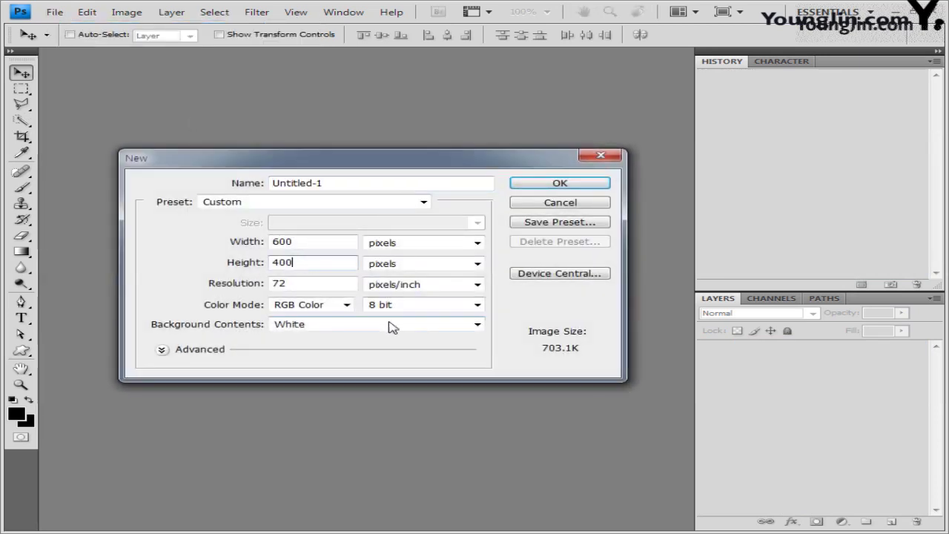
left_click(592, 185)
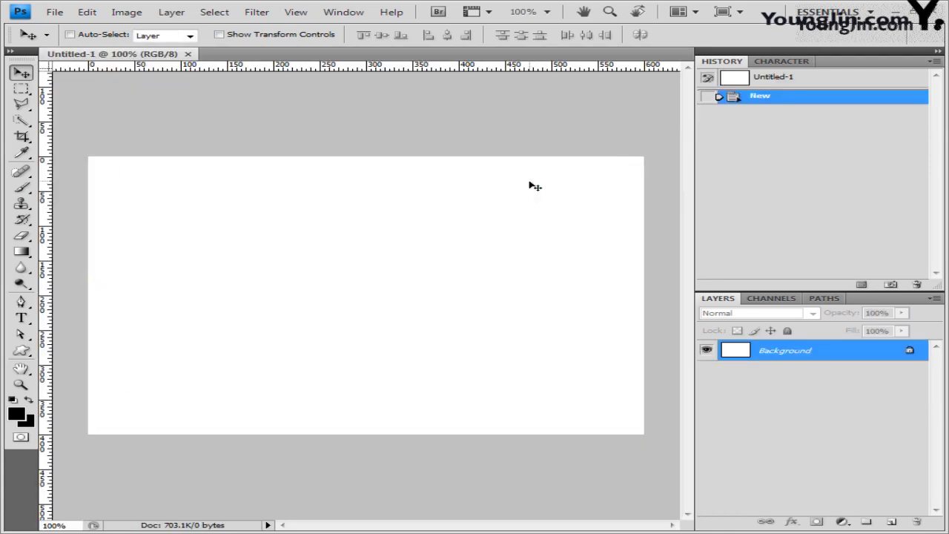
left_click_drag(128, 62, 244, 150)
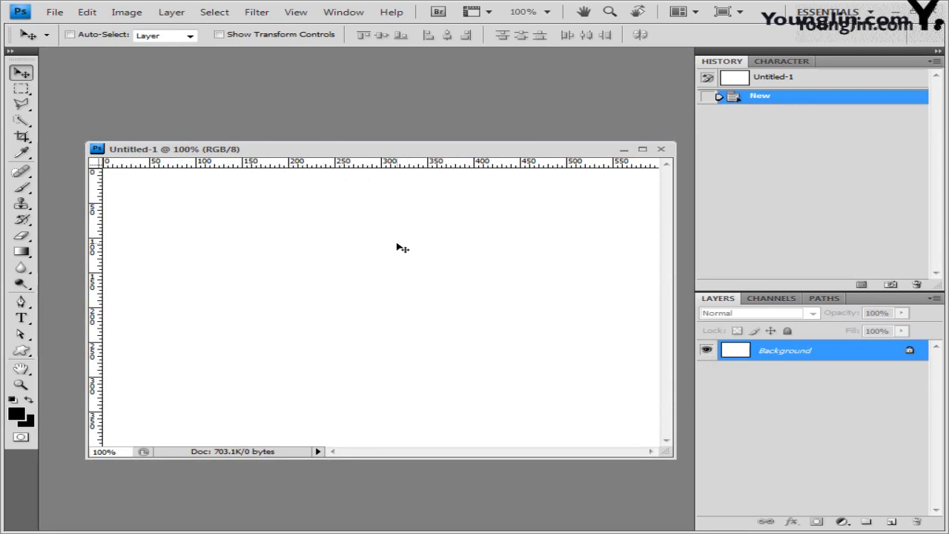
key("ctrl+apostrophe")
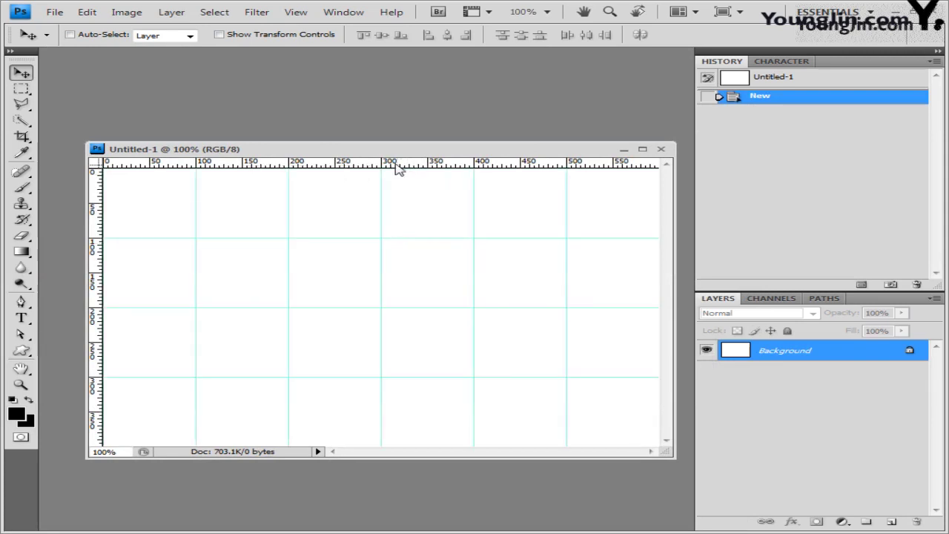
left_click_drag(414, 150, 408, 120)
Save the new document as a PSD under the poster's file name.
left_click(55, 12)
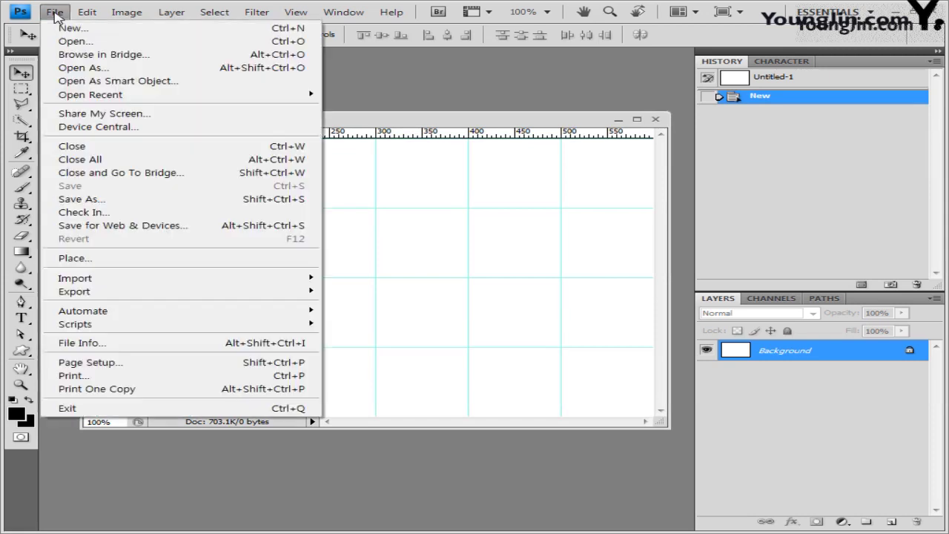
left_click(936, 376)
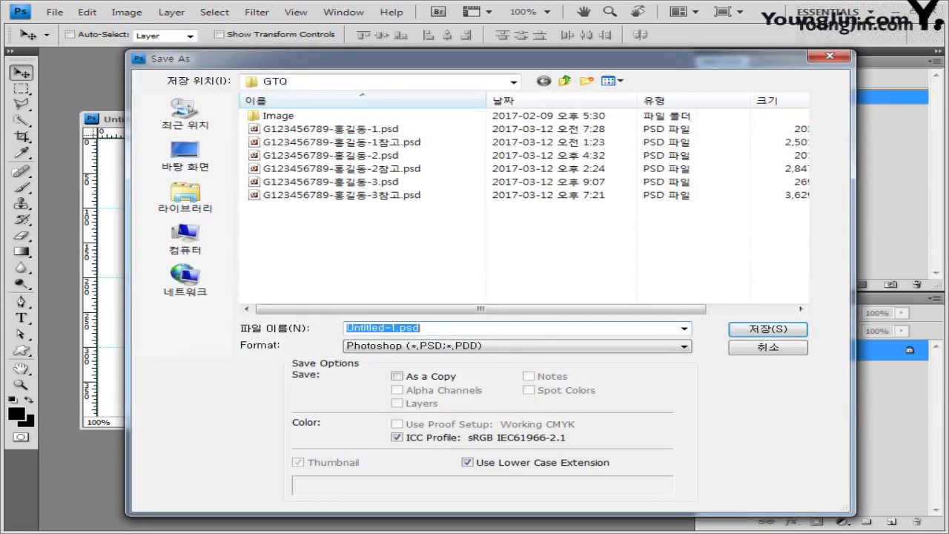
type("G123456789-홍길동-4참고")
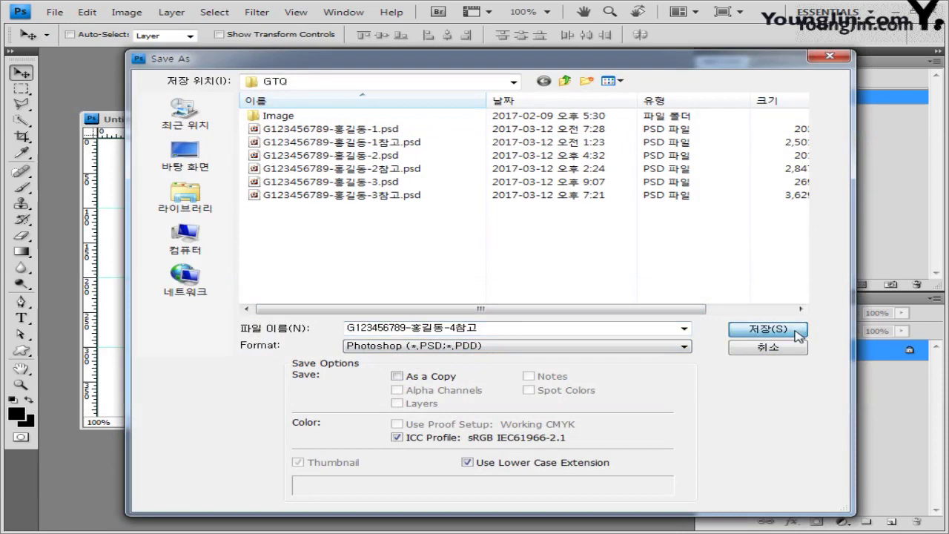
left_click(768, 329)
left_click_drag(304, 119, 296, 102)
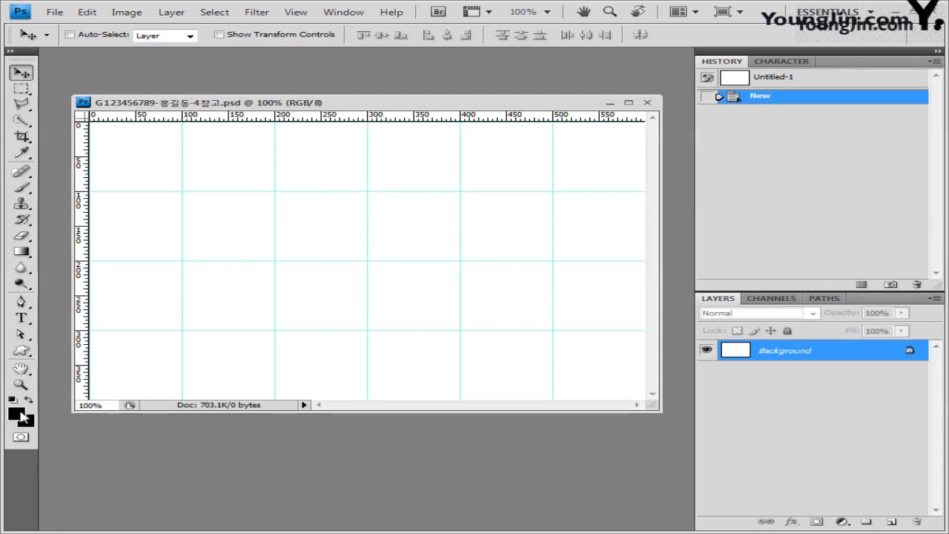
Fill the canvas with light purple foreground colour #ccccff.
key("i")
left_click(18, 416)
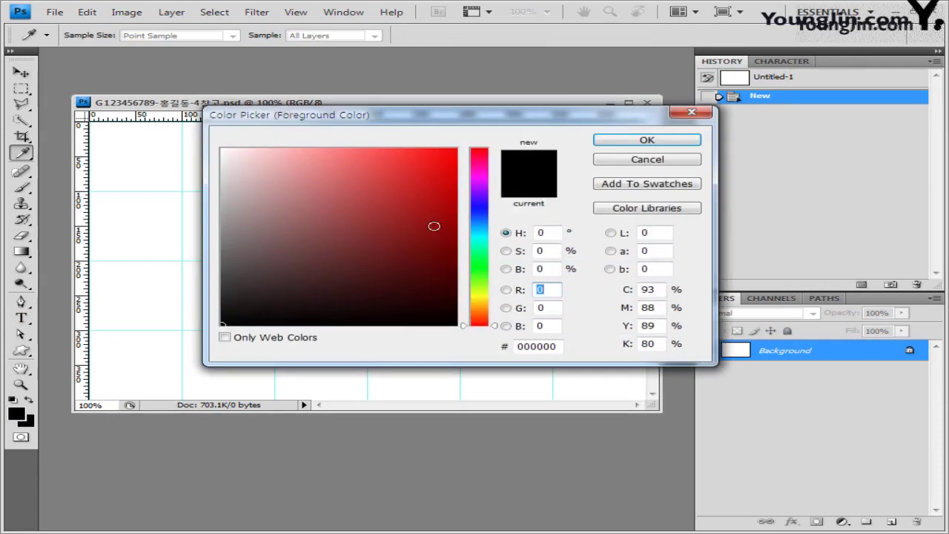
double_click(561, 346)
type("ccccff")
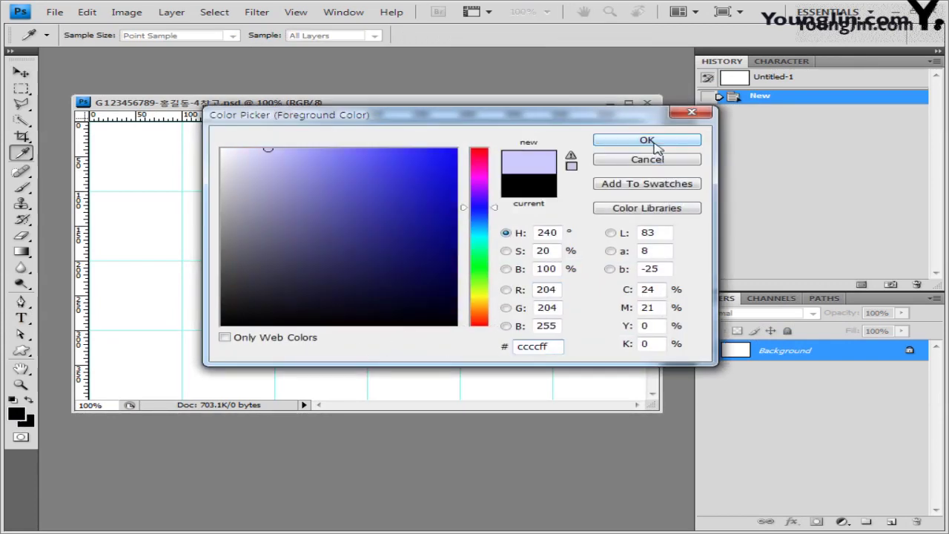
left_click(647, 141)
key("v")
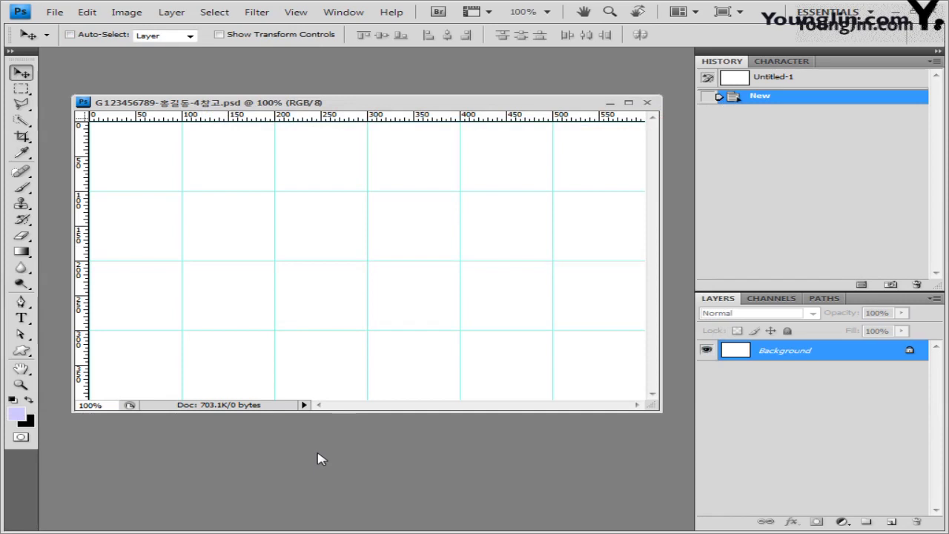
key("alt+BackSpace")
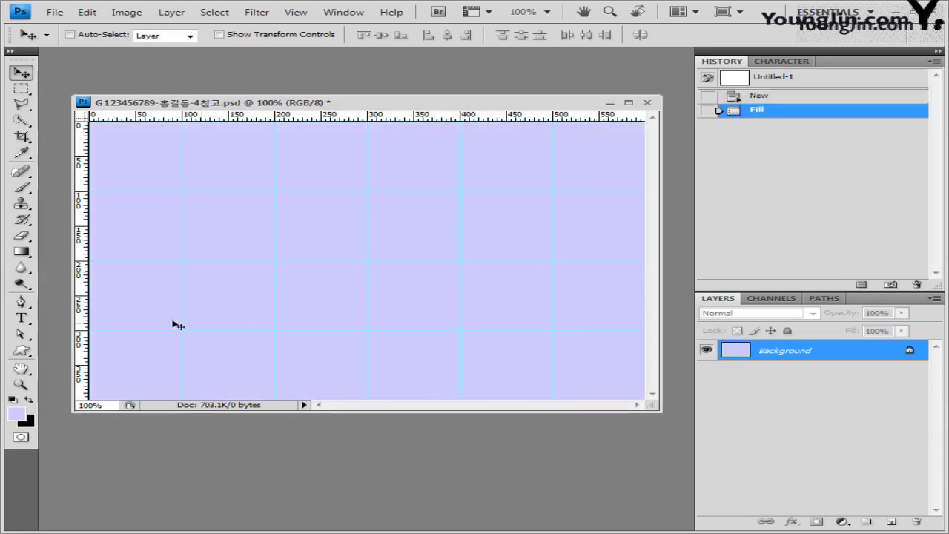
Open the sky photo 1급-12.jpg from the Image folder.
left_click(54, 12)
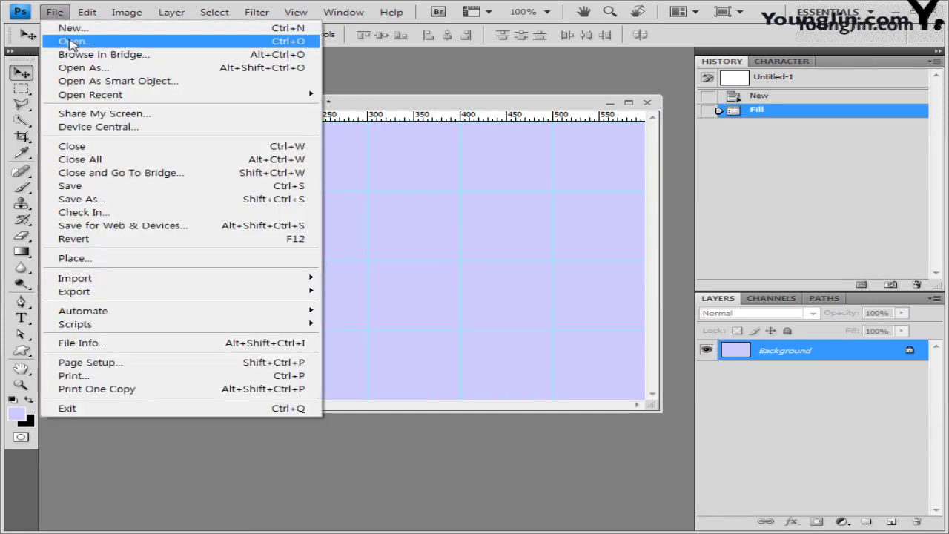
left_click(70, 38)
double_click(282, 120)
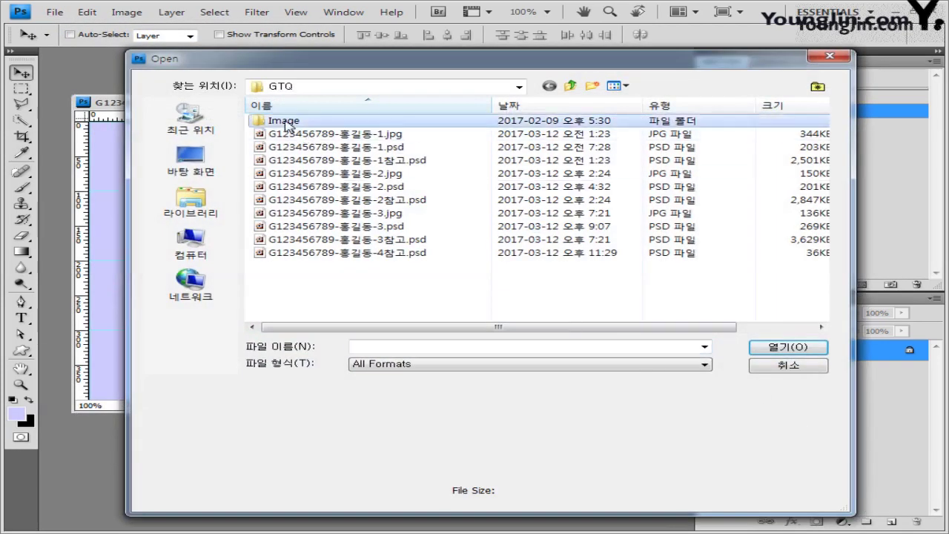
scroll(555, 297, "down", 3)
left_click(393, 192)
left_click(796, 348)
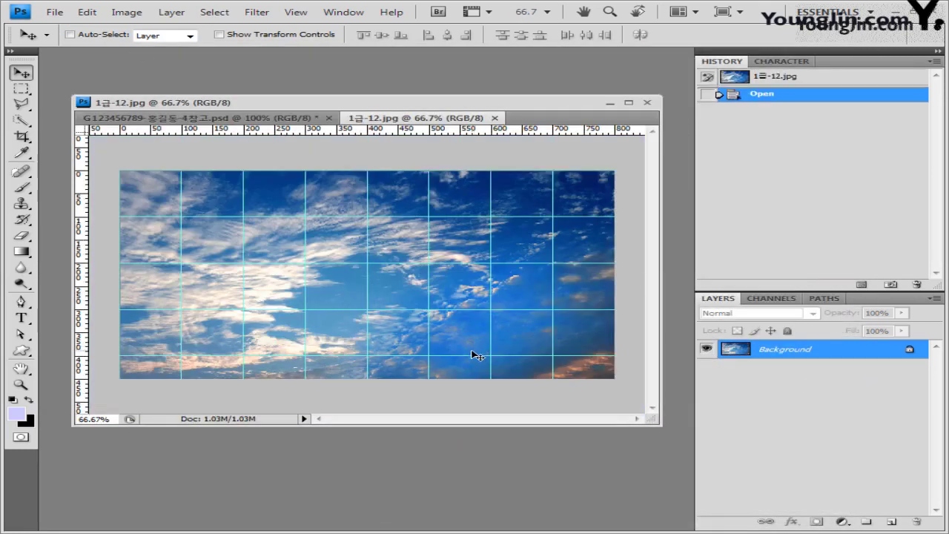
Paste the sky image into the poster as Layer 1 in Overlay mode.
key("ctrl+a")
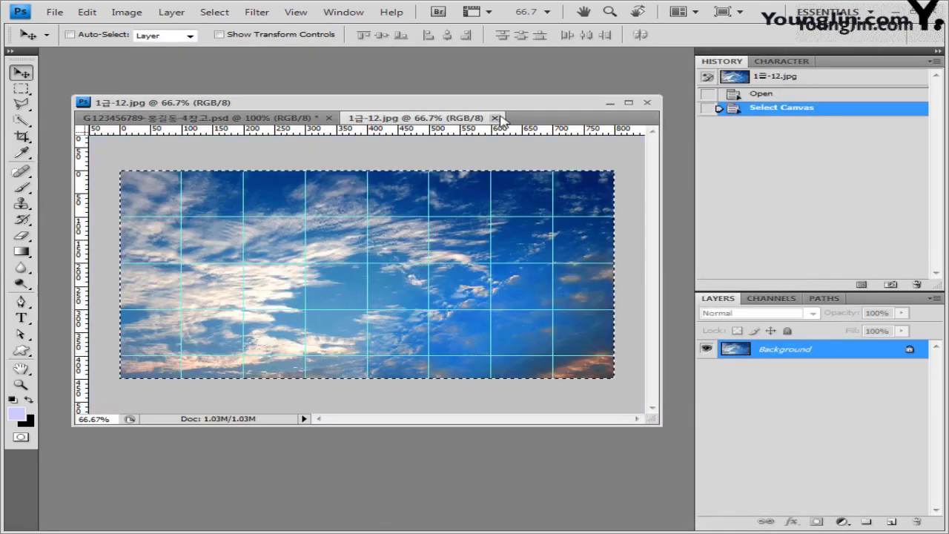
left_click(495, 118)
key("ctrl+v")
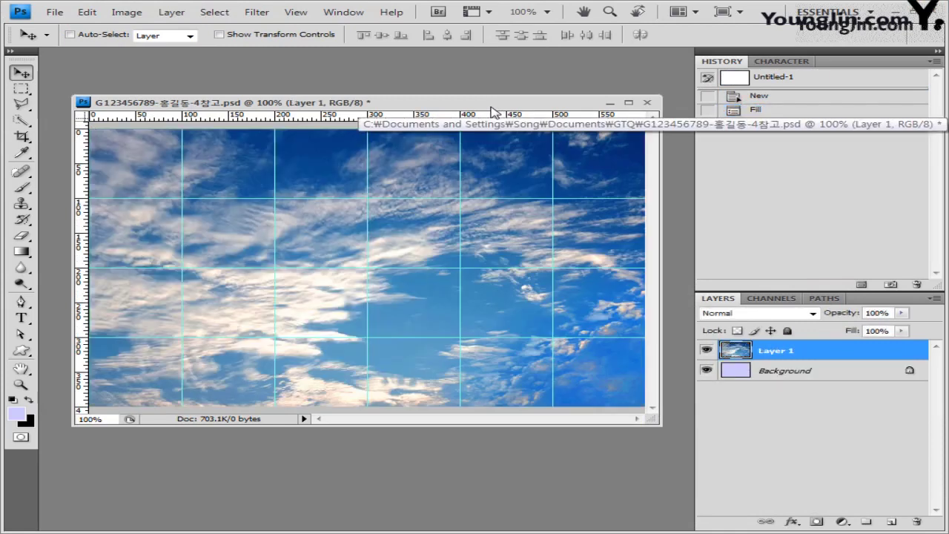
left_click_drag(276, 296, 278, 296)
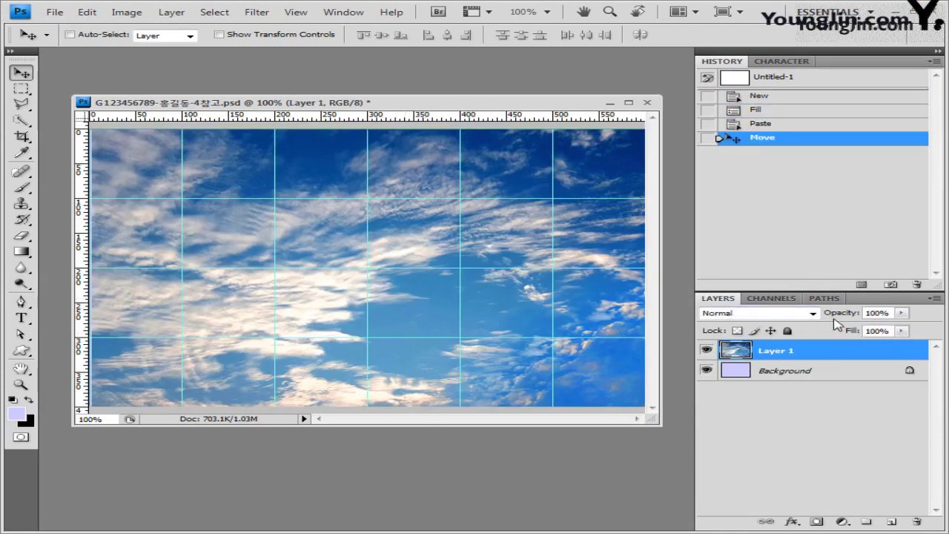
left_click(813, 314)
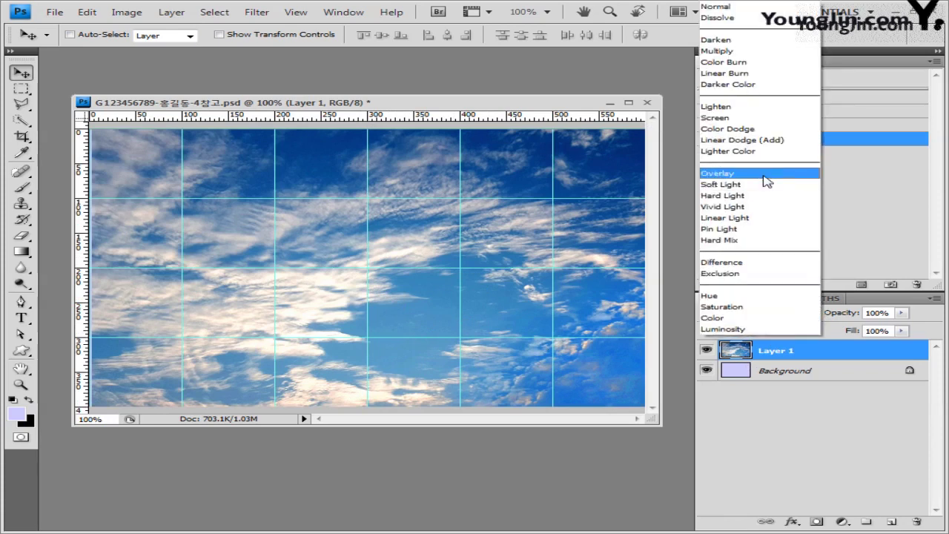
left_click(765, 174)
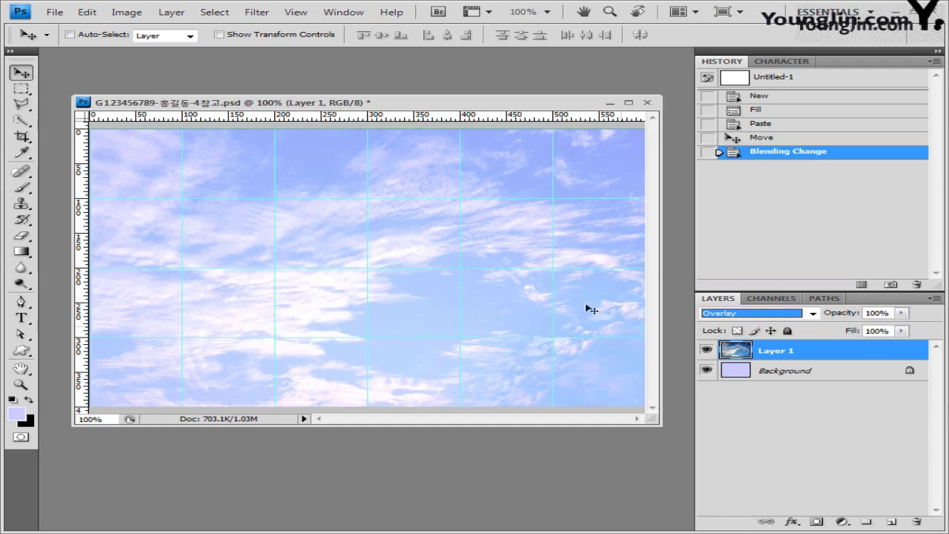
Paste 1급-13.jpg into the poster as Layer 2, shifted right to reveal sky.
left_click(54, 12)
key("Escape")
key("ctrl+o")
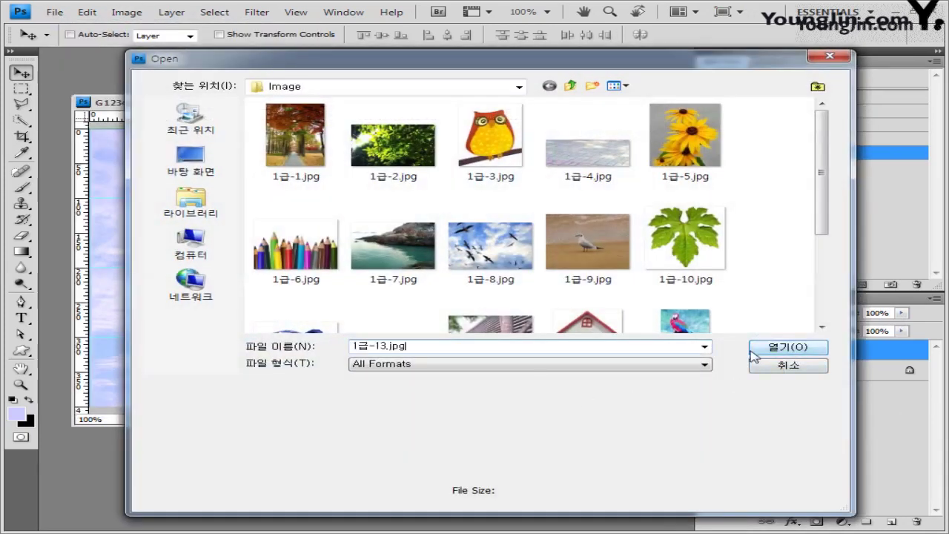
left_click(790, 348)
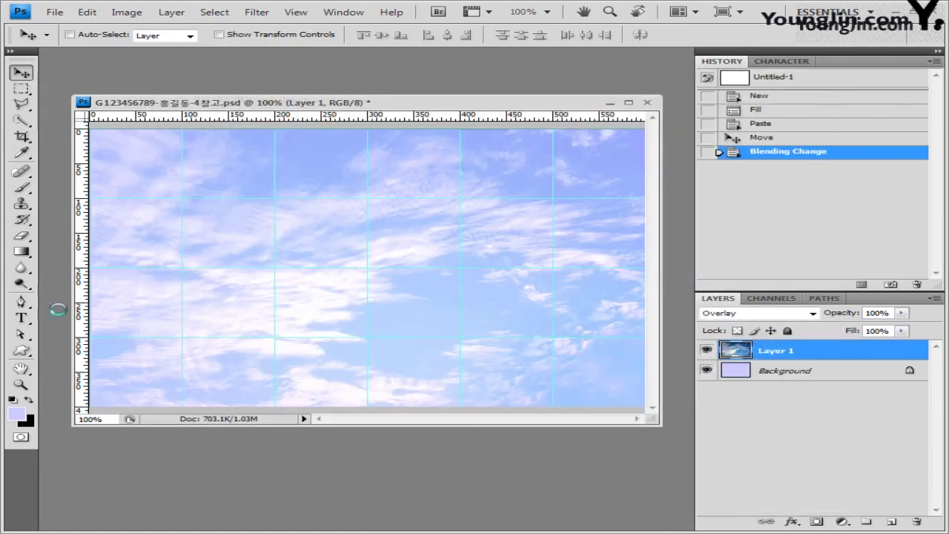
key("ctrl+a")
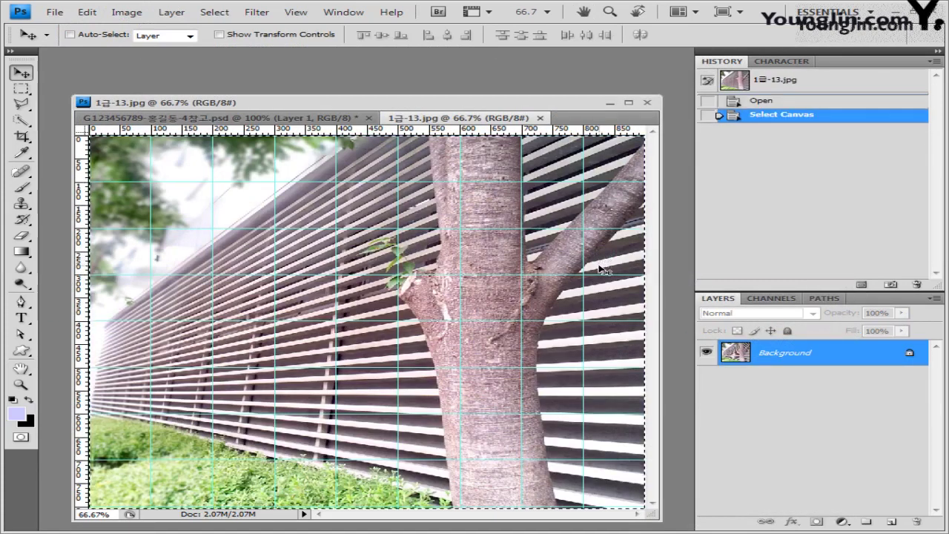
left_click(540, 117)
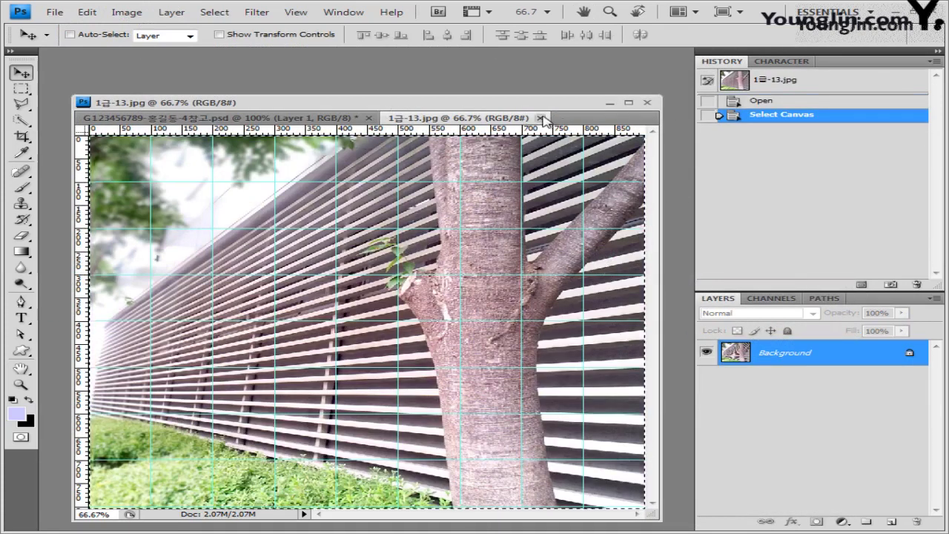
key("ctrl+v")
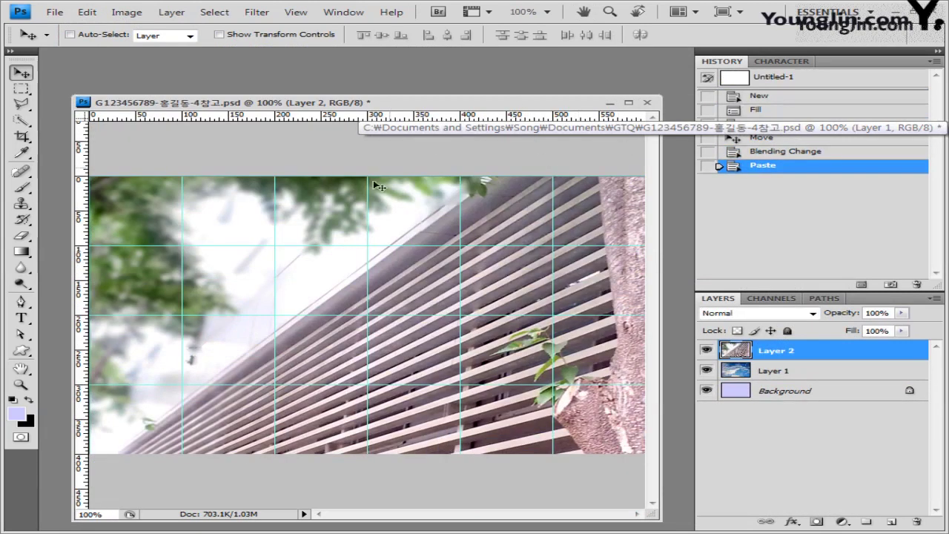
left_click_drag(274, 306, 411, 274)
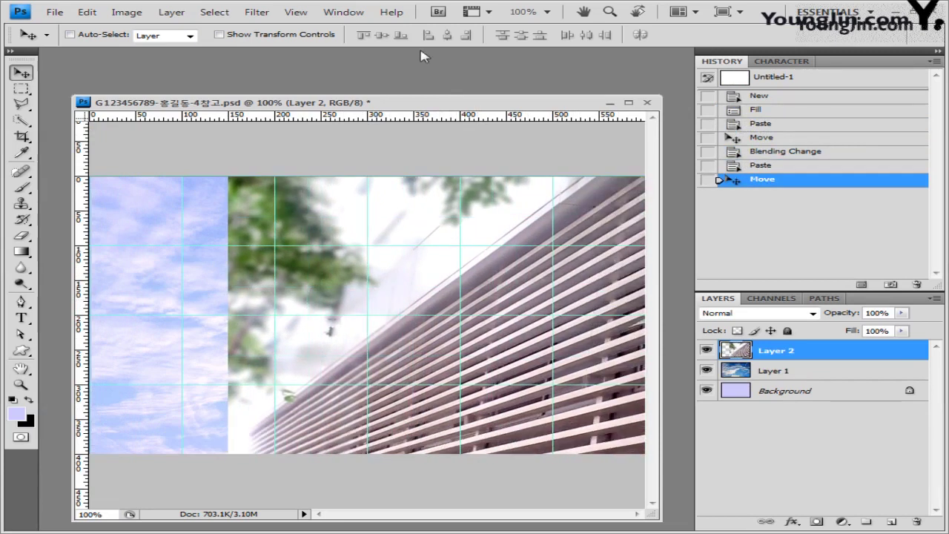
left_click(257, 12)
Apply Artistic > Film Grain to Layer 2 and add a layer mask to it.
mouse_move(303, 113)
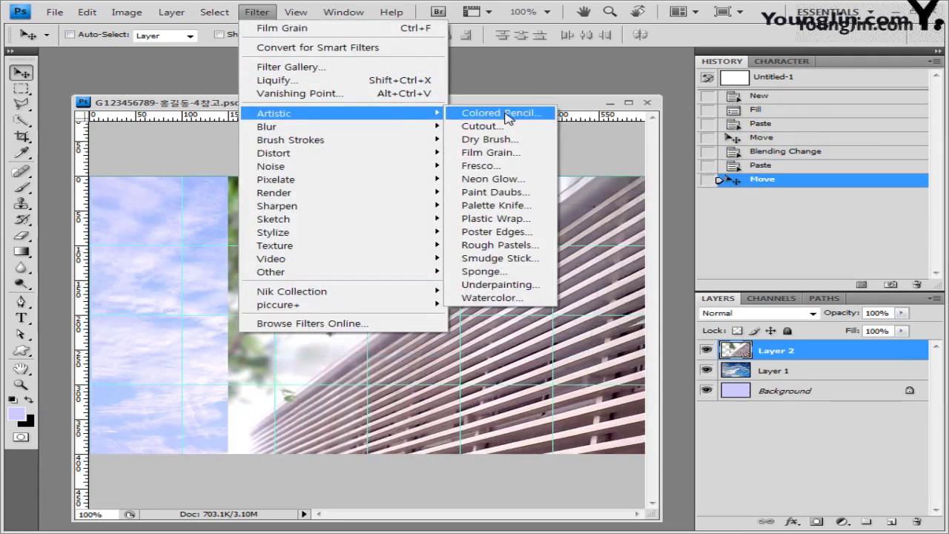
left_click(523, 164)
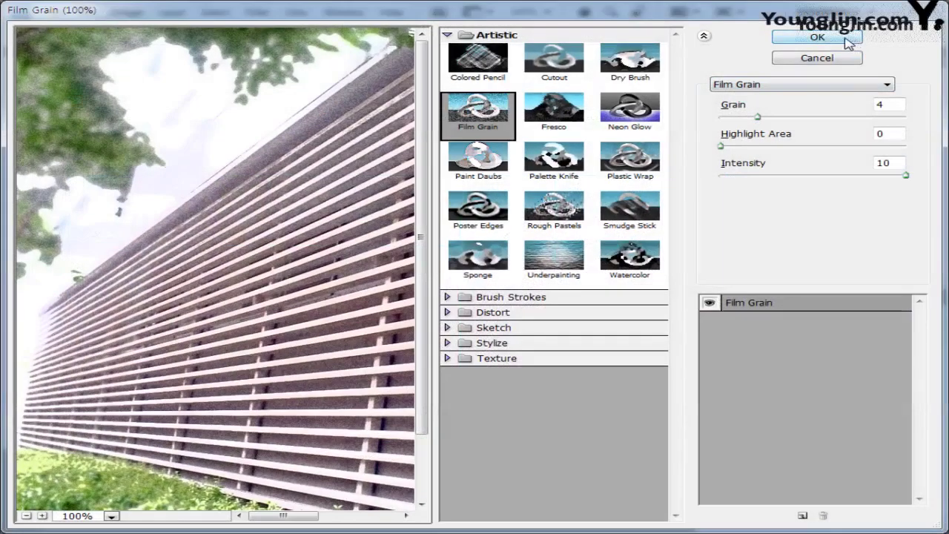
left_click(849, 39)
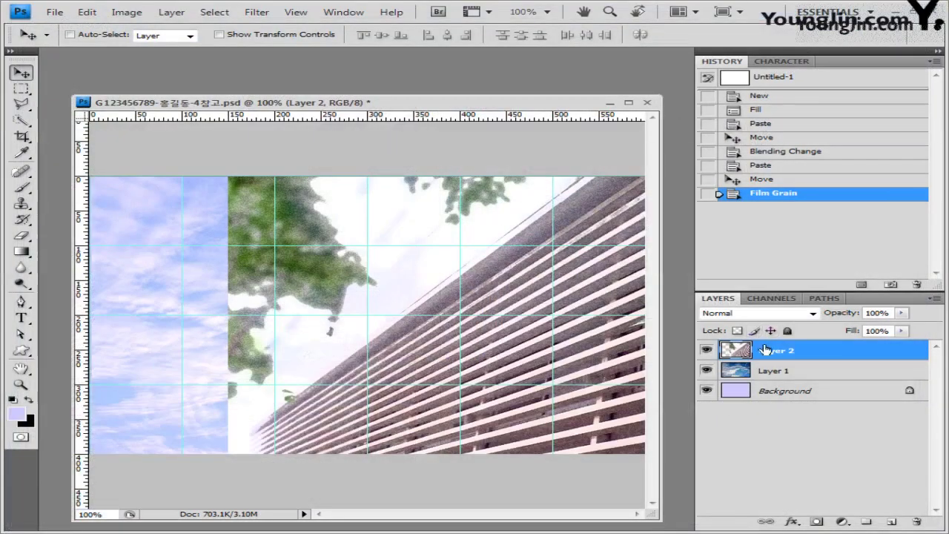
left_click(817, 521)
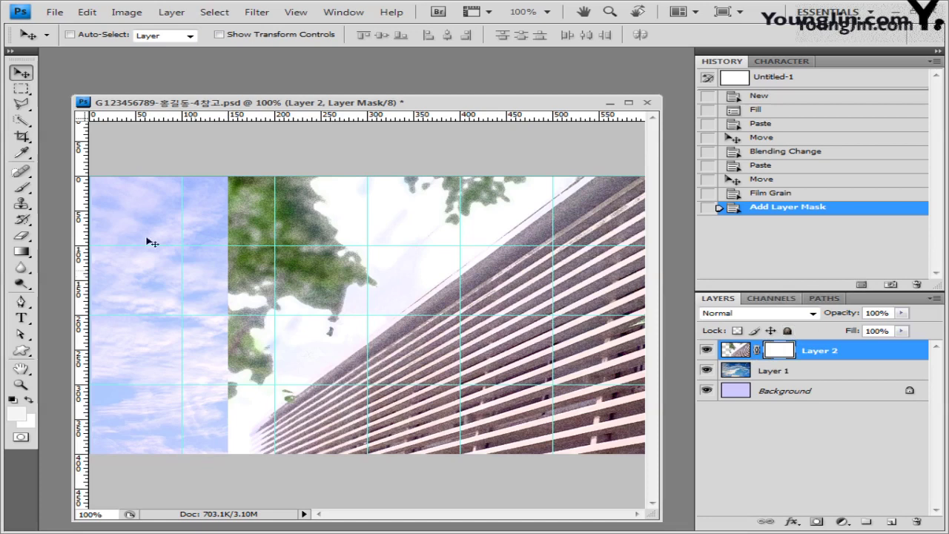
Make black the foreground colour and pick the Gradient tool's Black-White preset.
key("d")
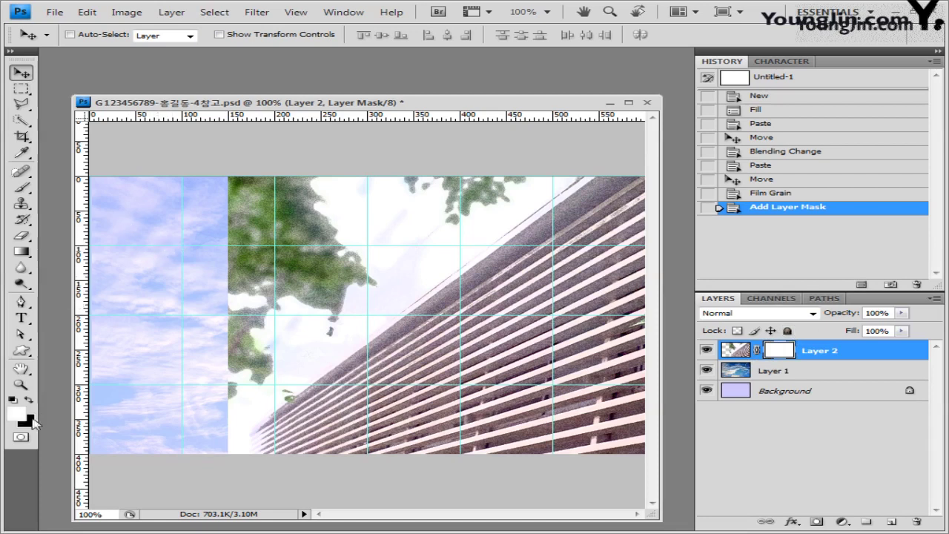
left_click(30, 399)
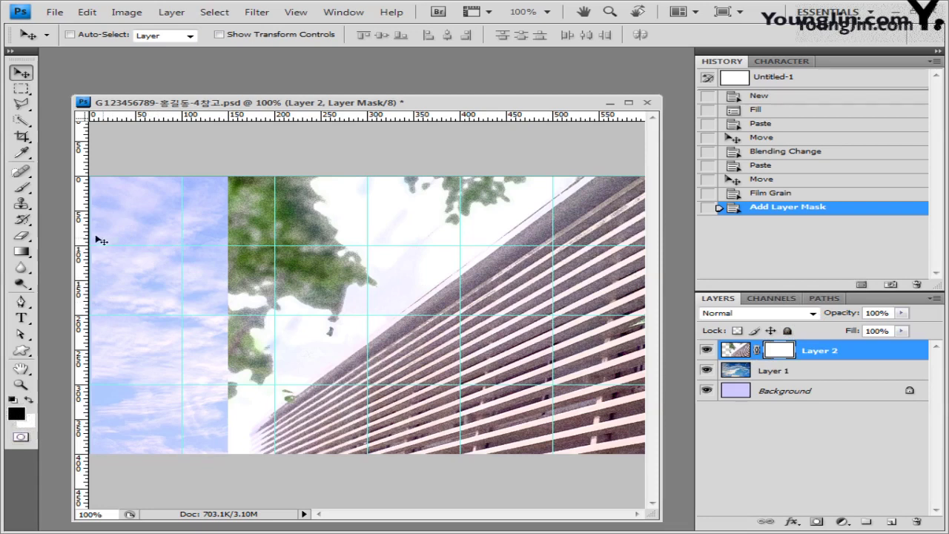
left_click(21, 253)
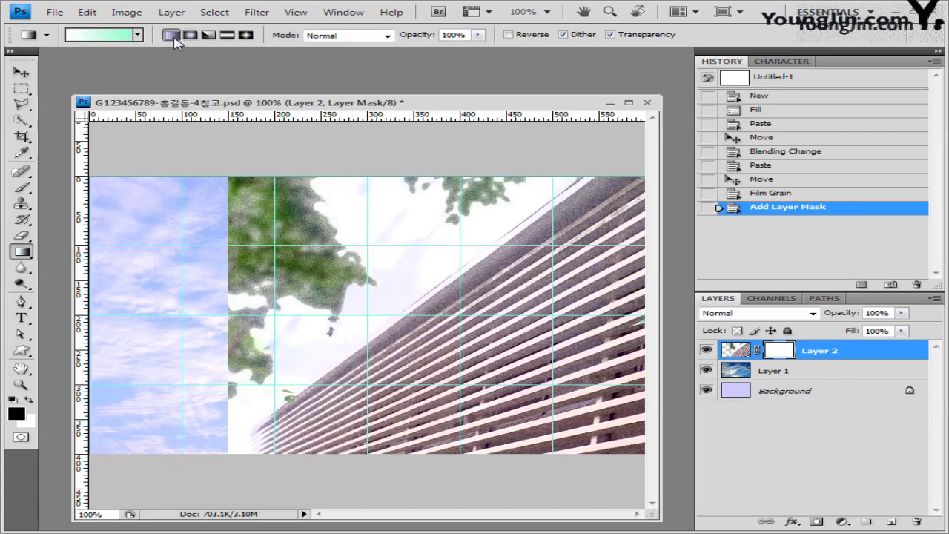
left_click(137, 35)
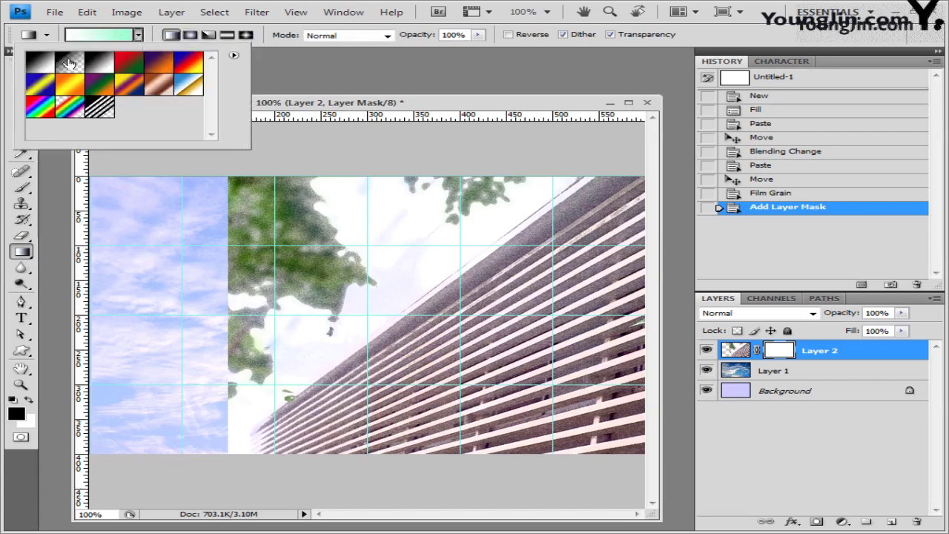
left_click(40, 66)
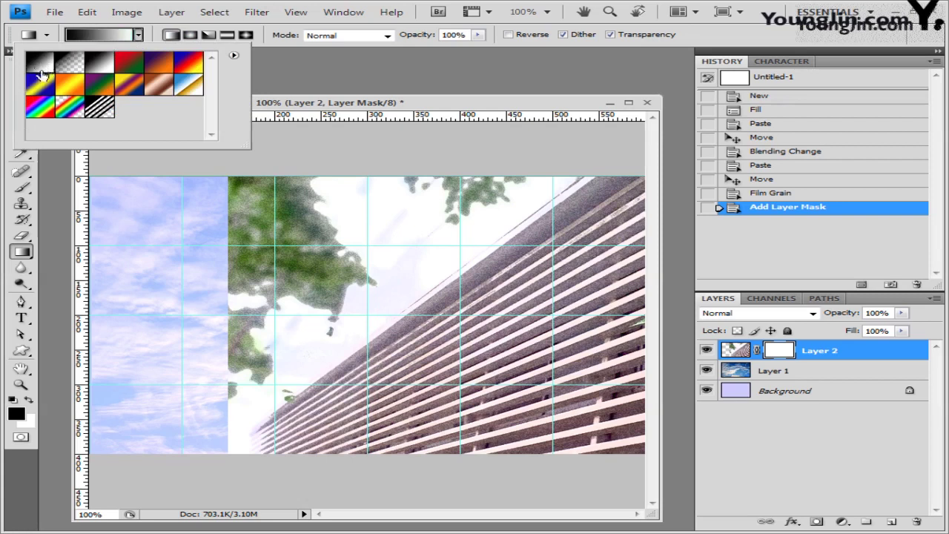
left_click(147, 40)
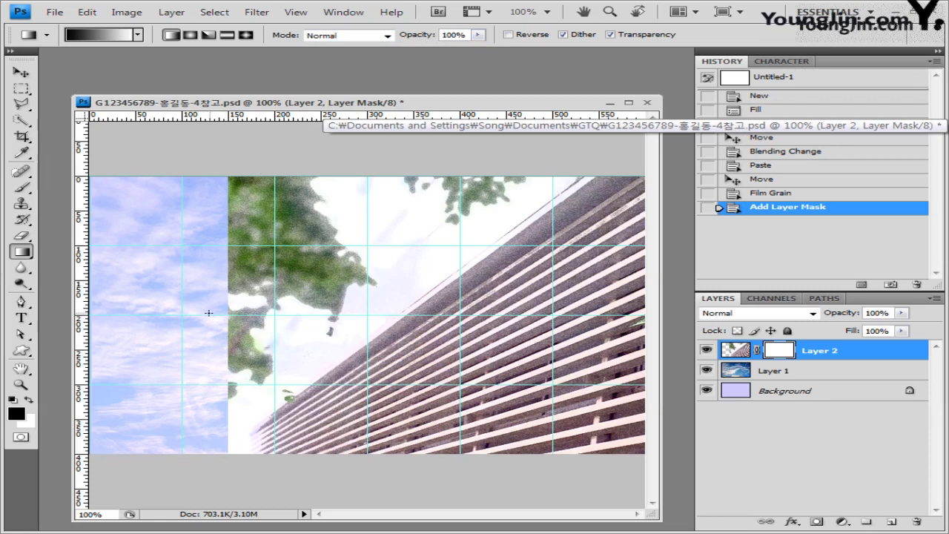
Drag a horizontal black-to-white gradient across Layer 2's mask, redrawing until more sky shows at left.
left_click_drag(207, 314, 482, 314)
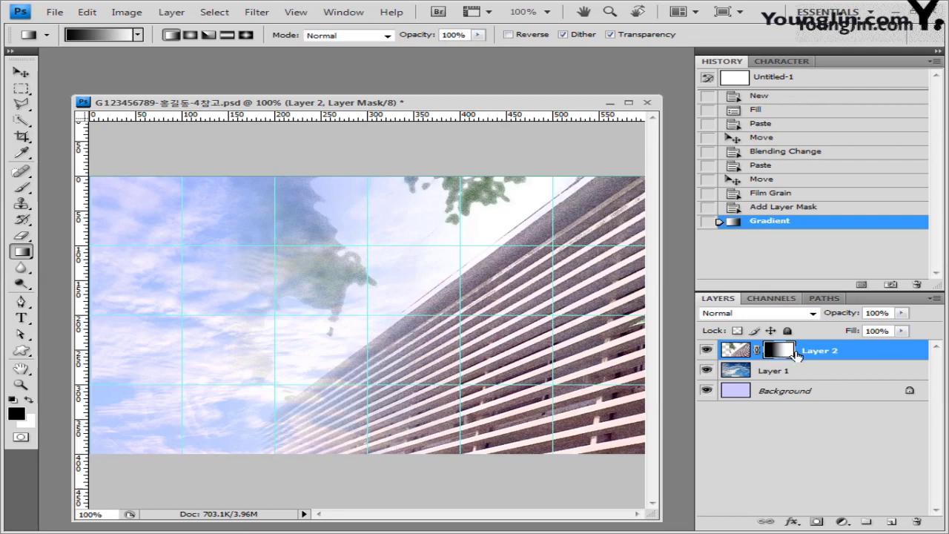
left_click(799, 209)
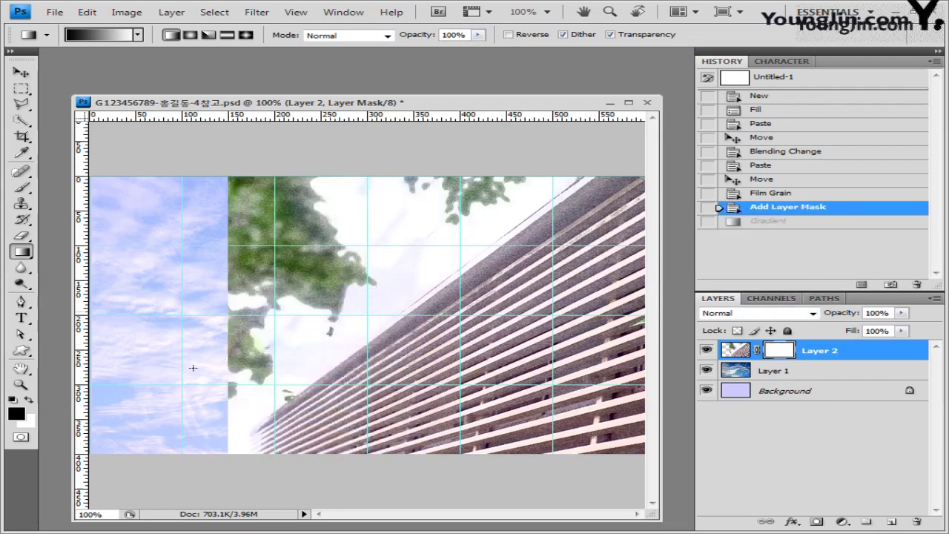
left_click_drag(215, 313, 356, 313)
left_click_drag(474, 314, 474, 315)
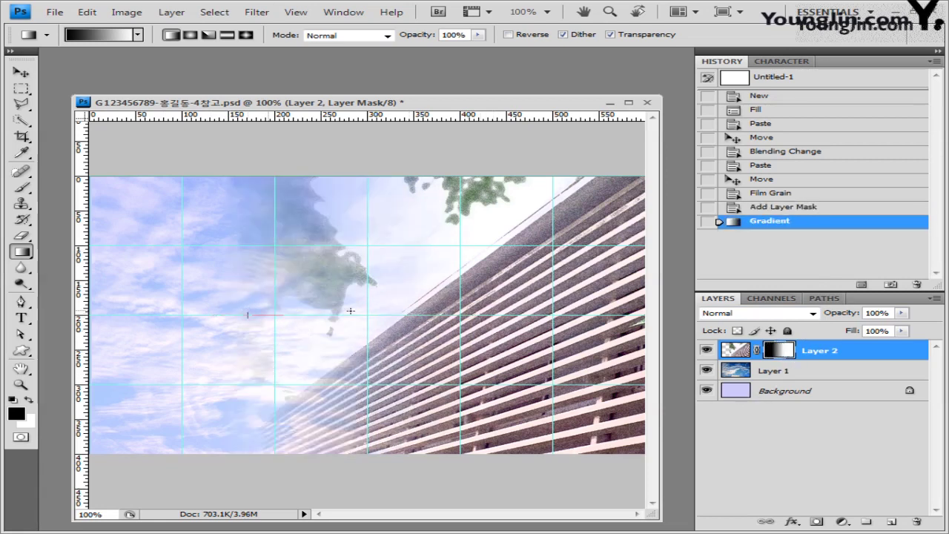
left_click_drag(277, 317, 475, 314)
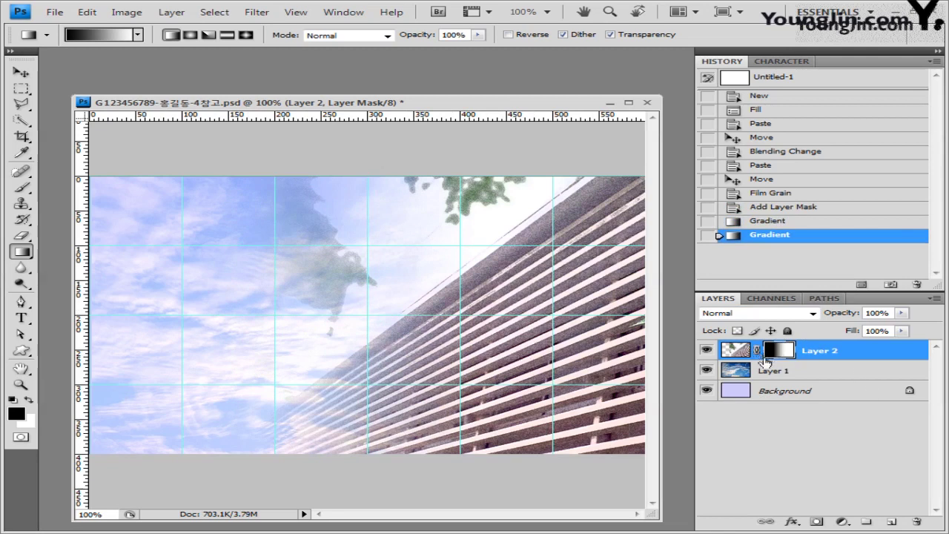
left_click_drag(277, 315, 468, 315)
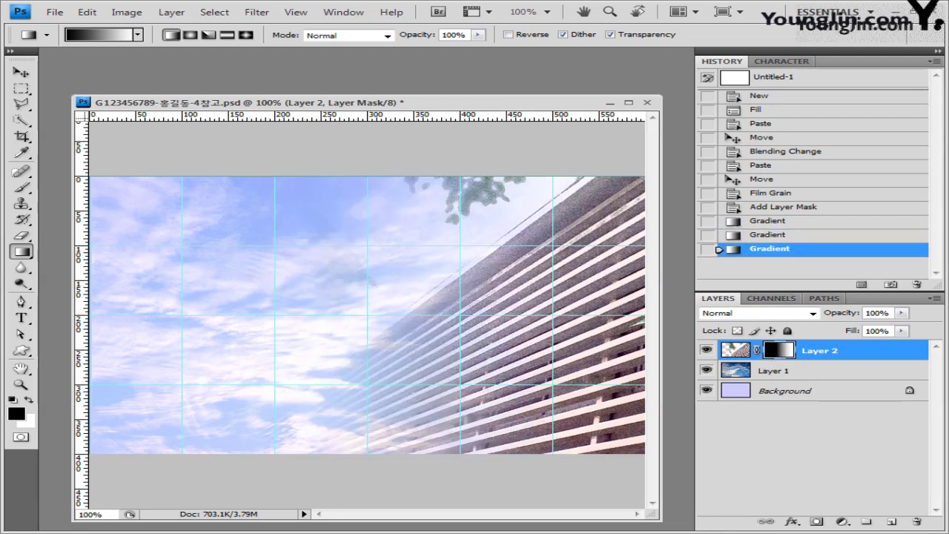
left_click(54, 11)
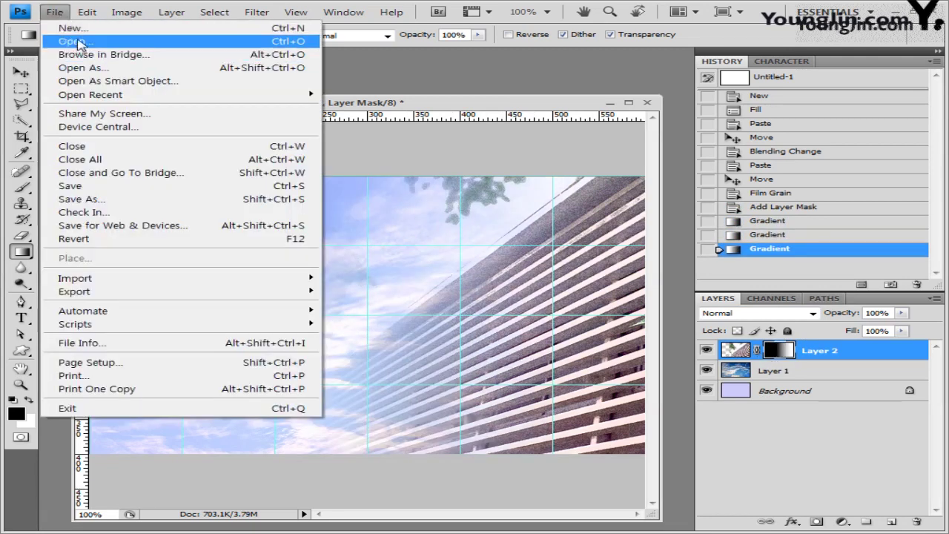
Open 1급-14.jpg and select the doghouse by Magic Wanding the white background and inverting.
left_click(74, 35)
type("1급-14.jpg")
left_click(808, 365)
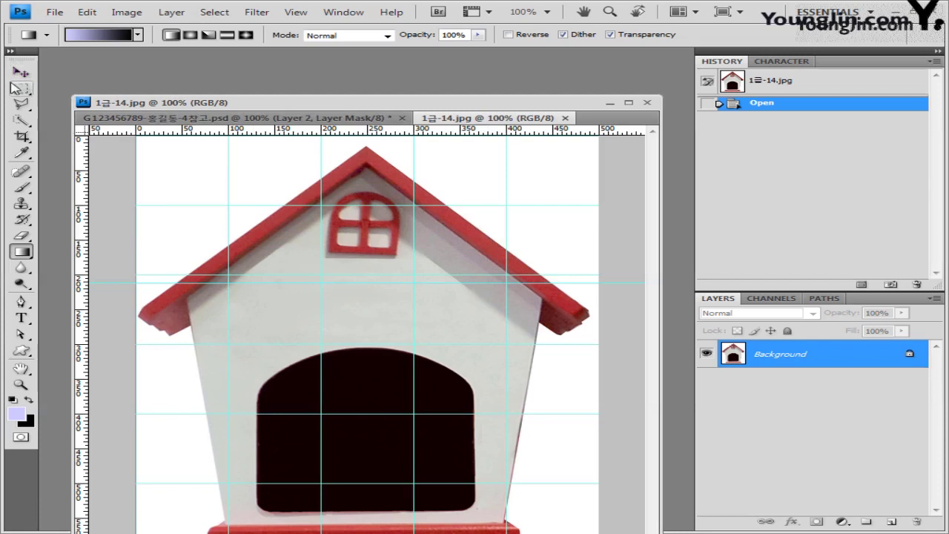
left_click(21, 119)
right_click(21, 119)
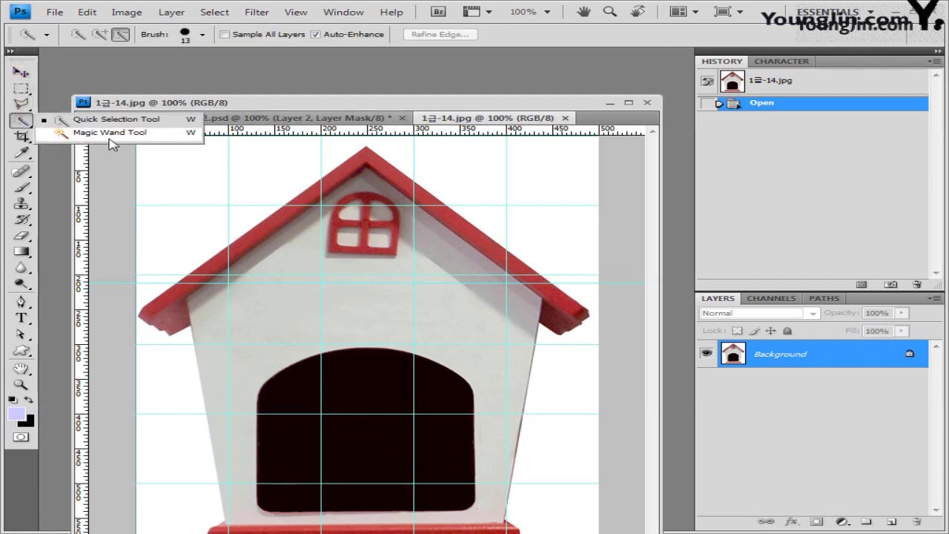
left_click(74, 136)
left_click(211, 172)
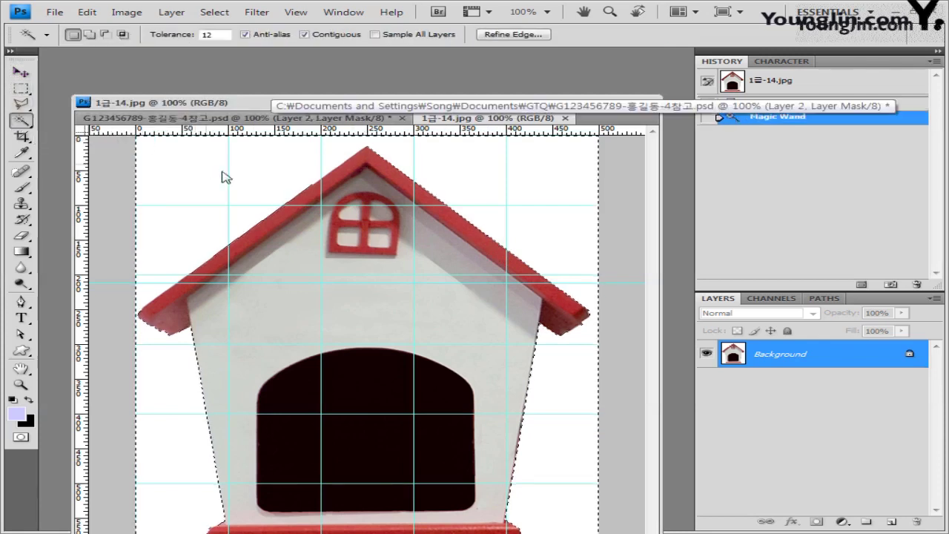
left_click(214, 12)
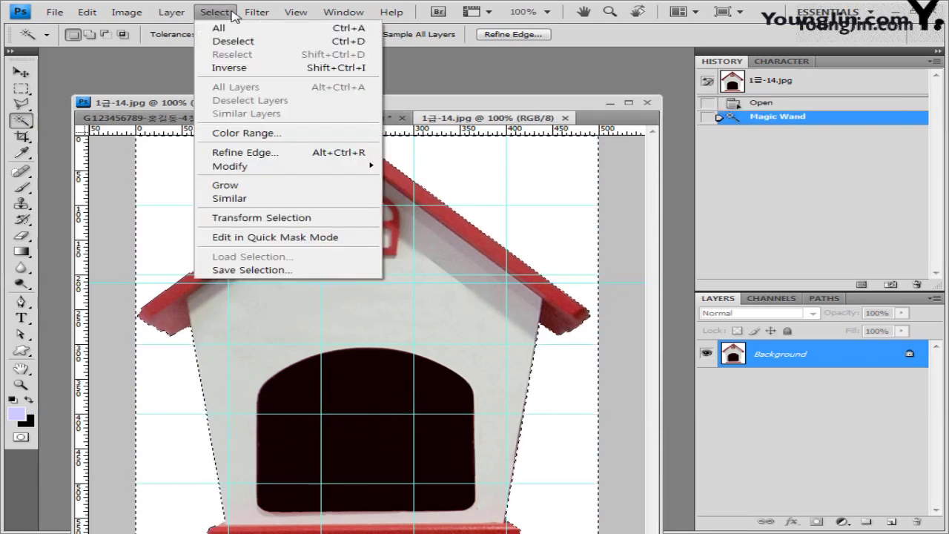
left_click(234, 66)
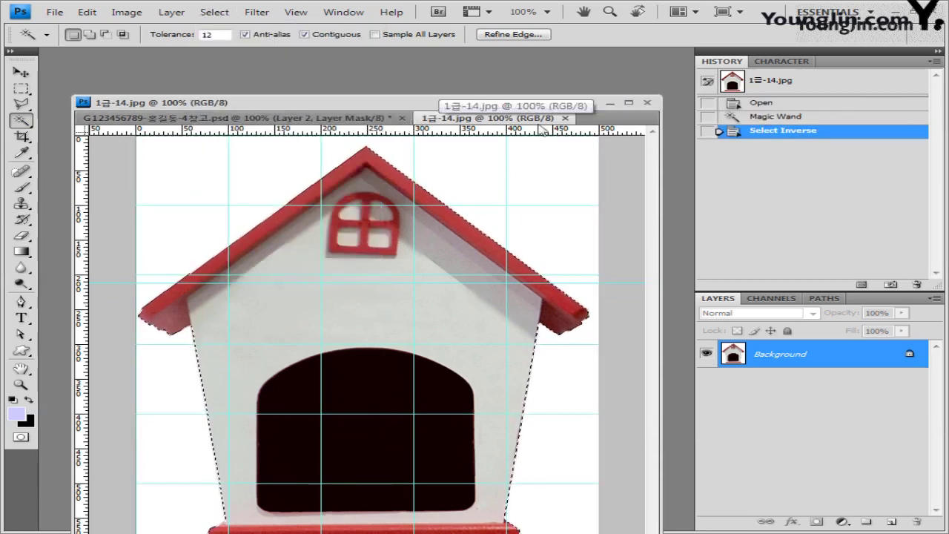
Paste the doghouse into the poster, scaled to 71.7% and placed at the lower right.
left_click(565, 118)
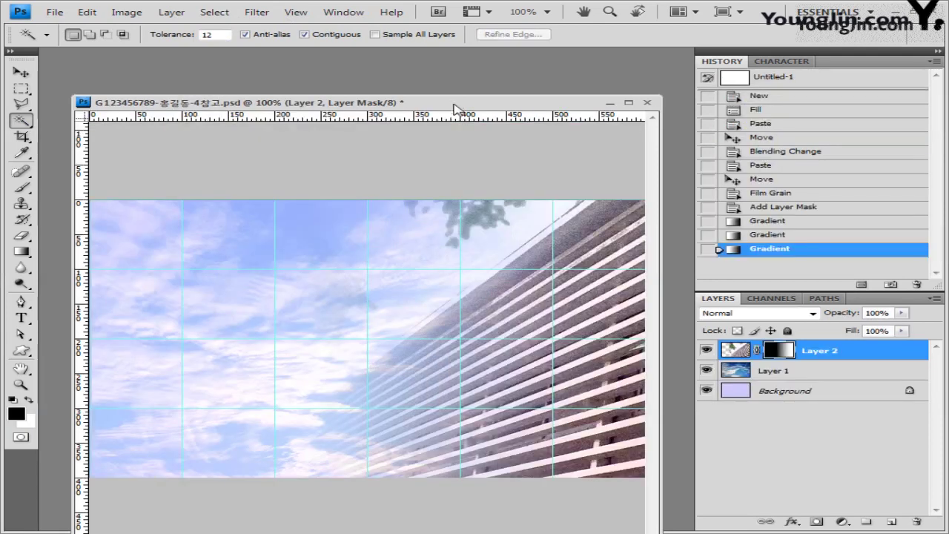
key("ctrl+v")
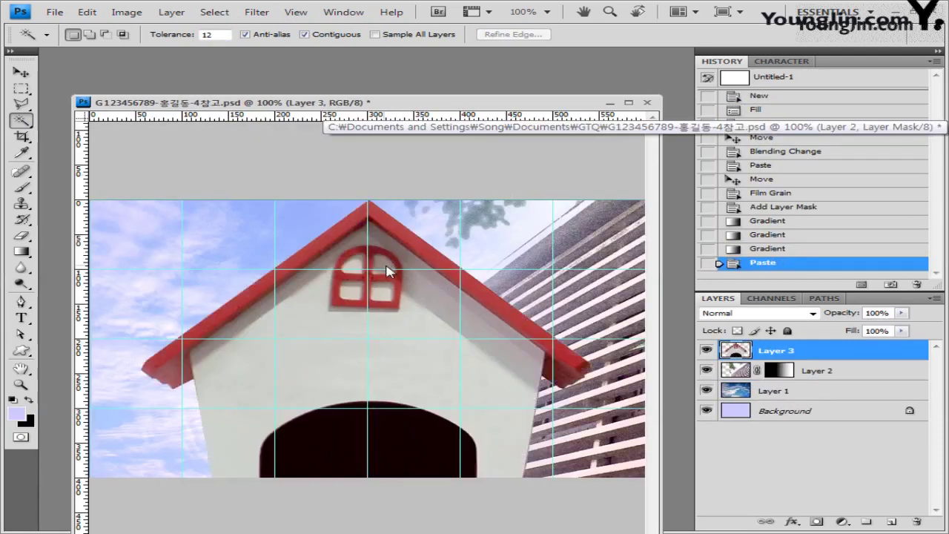
key("ctrl+t")
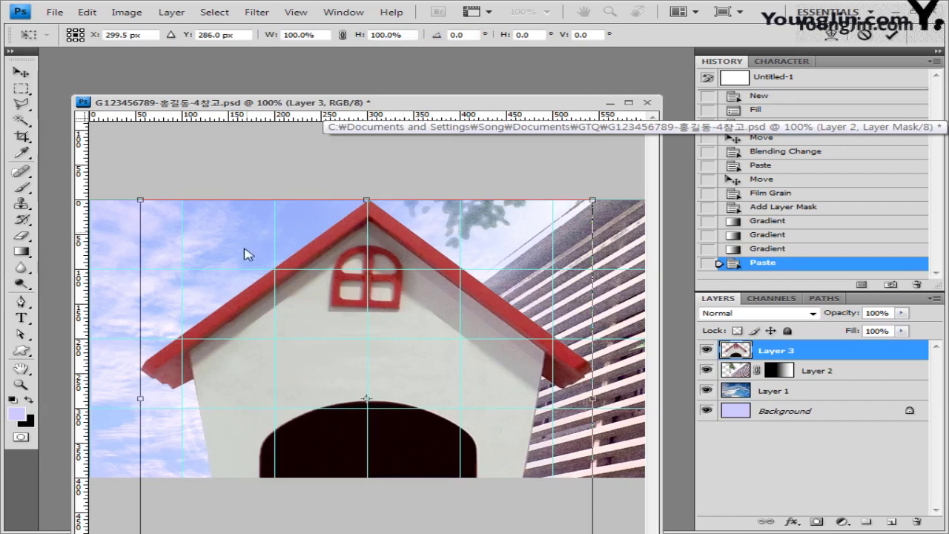
left_click_drag(140, 201, 278, 310)
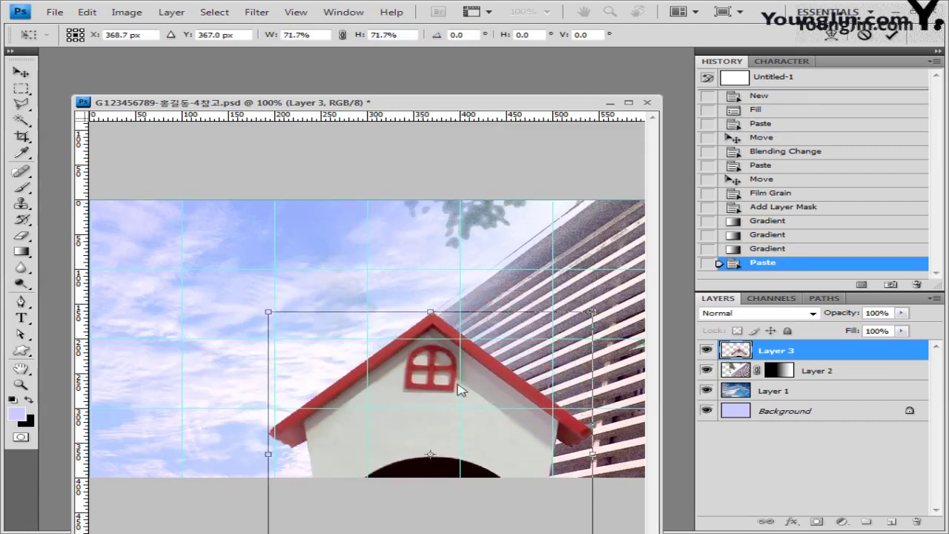
left_click_drag(449, 355, 491, 274)
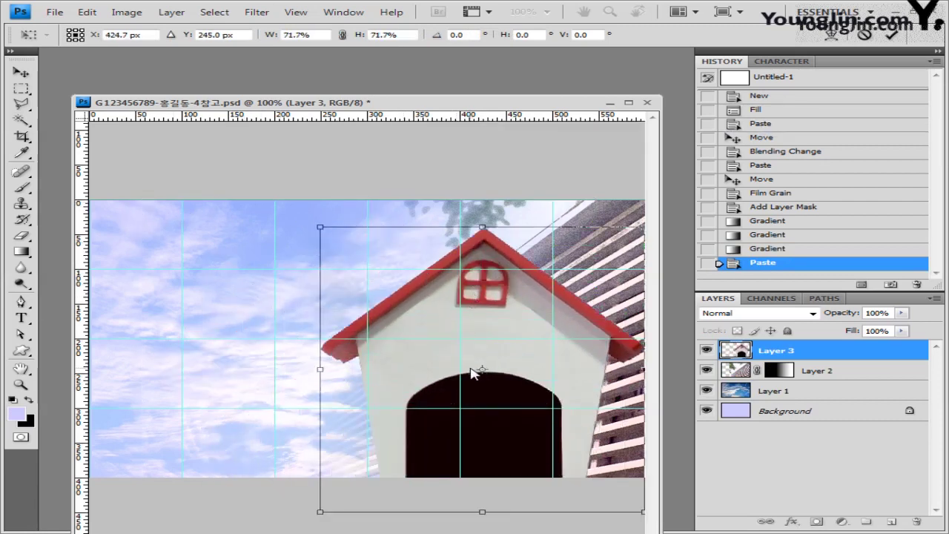
key("Return")
key("alt+f")
key("Down")
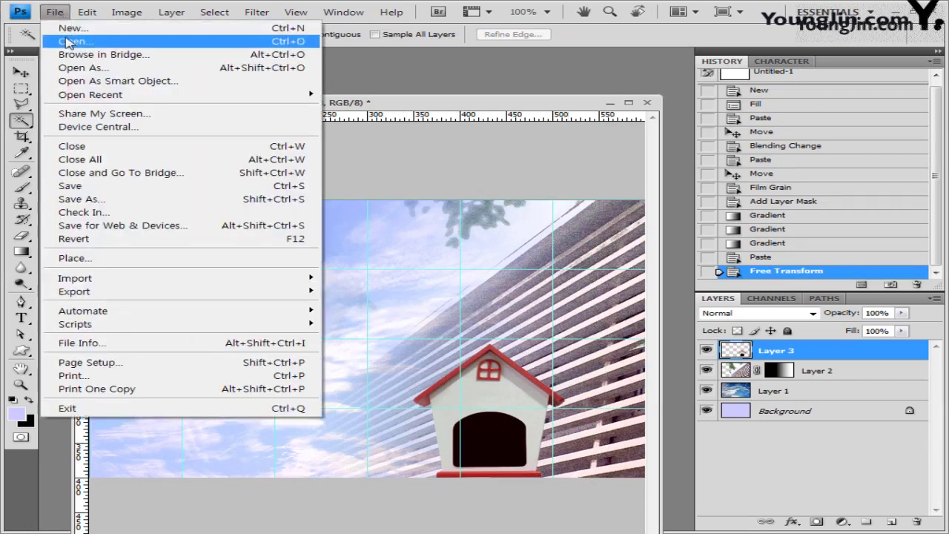
Open 1급-15.jpg and select the parrot by quick-selecting the background and inverting.
key("Return")
type("1급-15.jpg")
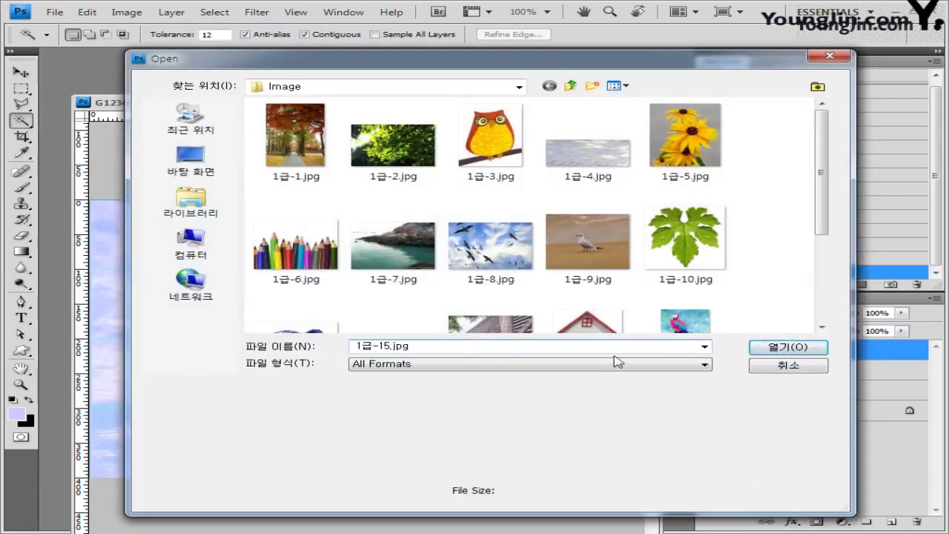
left_click(774, 349)
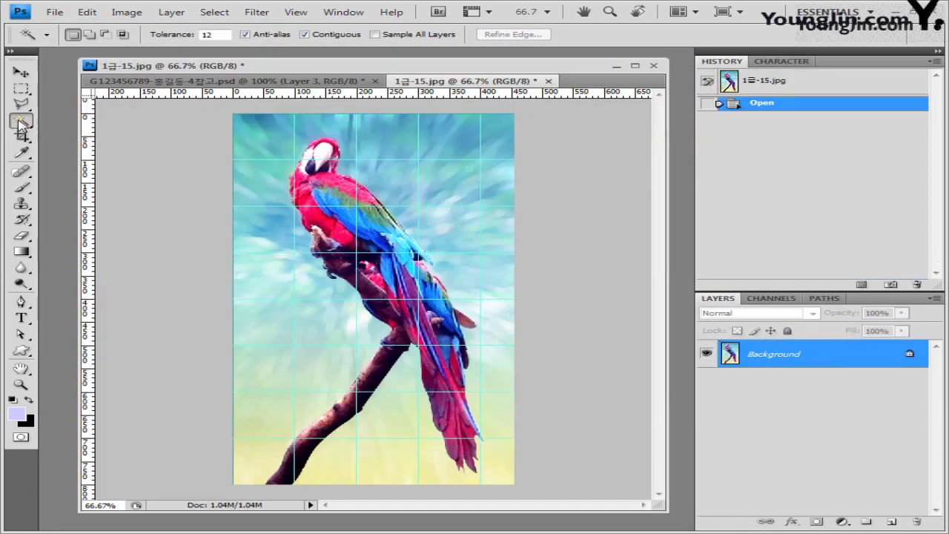
left_click_drag(21, 124, 70, 122)
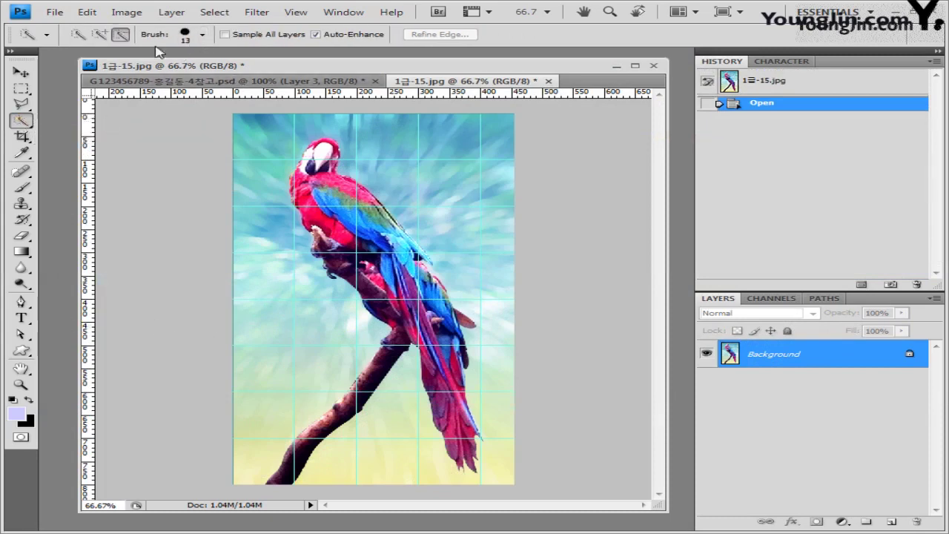
left_click(78, 35)
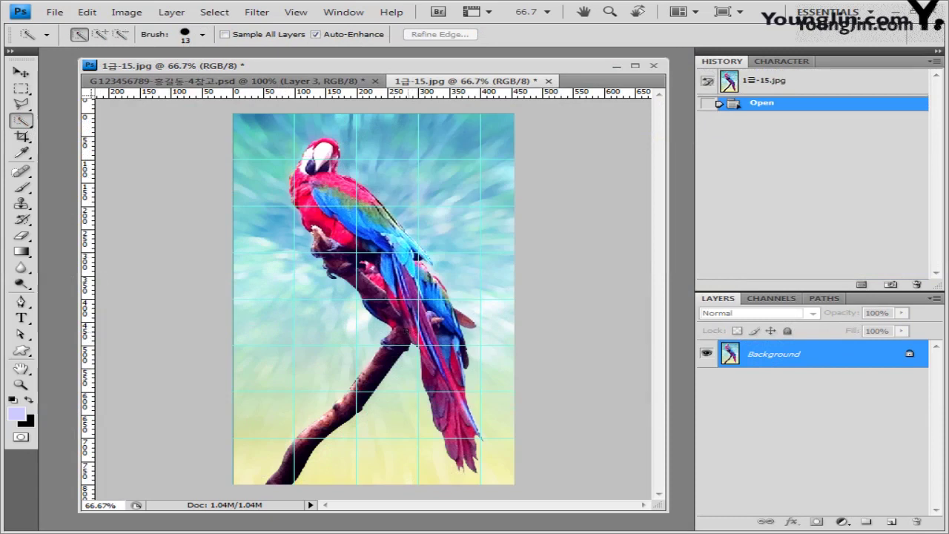
left_click_drag(342, 343, 289, 334)
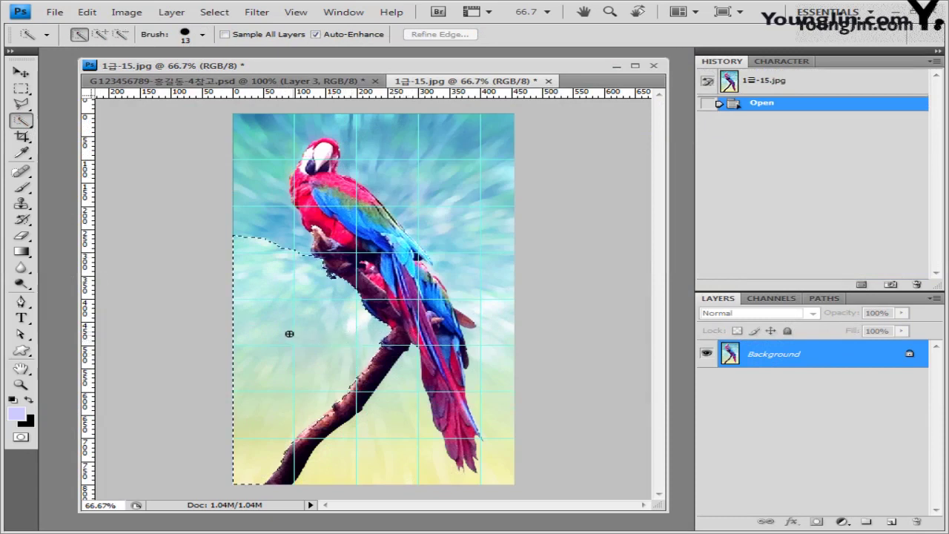
mouse_move(268, 268)
left_mouse_down()
mouse_move(259, 180)
mouse_move(330, 125)
mouse_move(494, 320)
mouse_move(426, 480)
left_mouse_up()
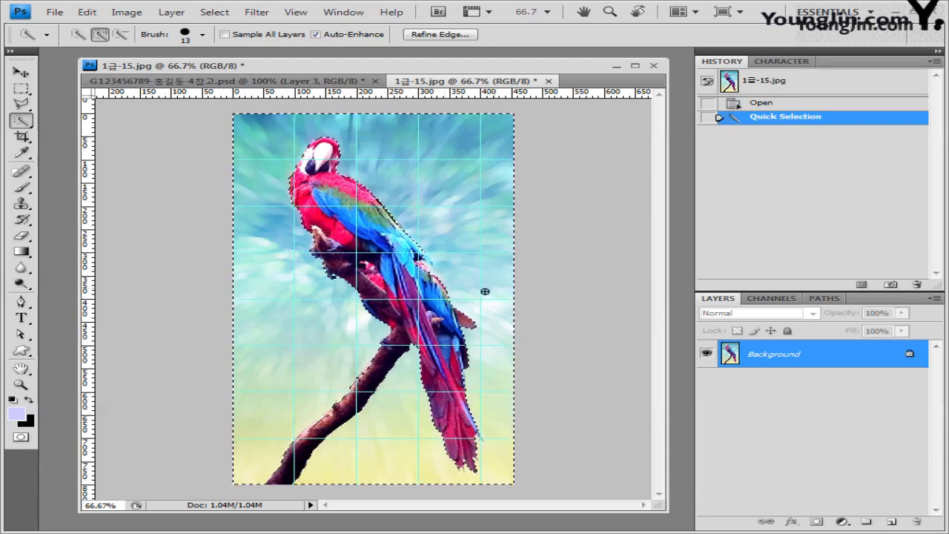
left_click(214, 12)
left_click(235, 68)
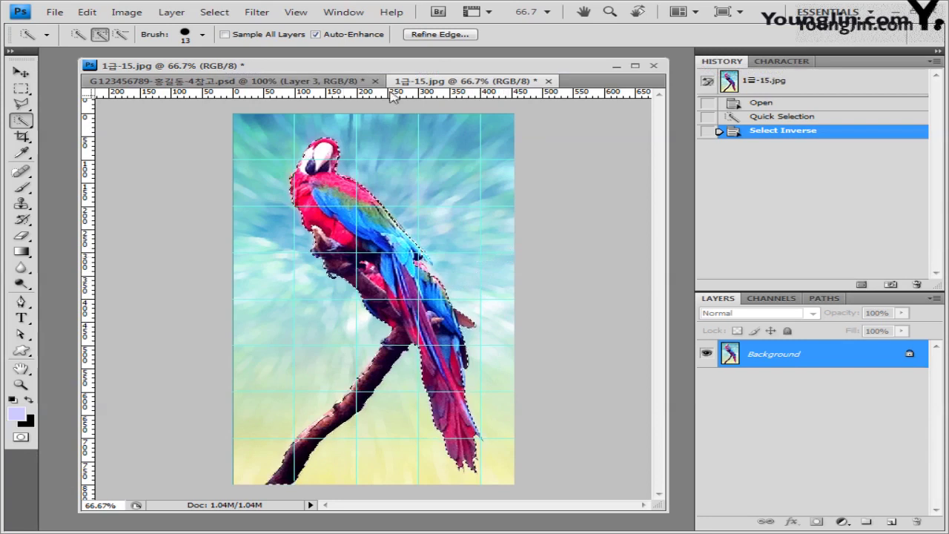
Shrink the pasted parrot to about 41% and place it above the doghouse.
left_click(550, 82)
left_click(477, 214)
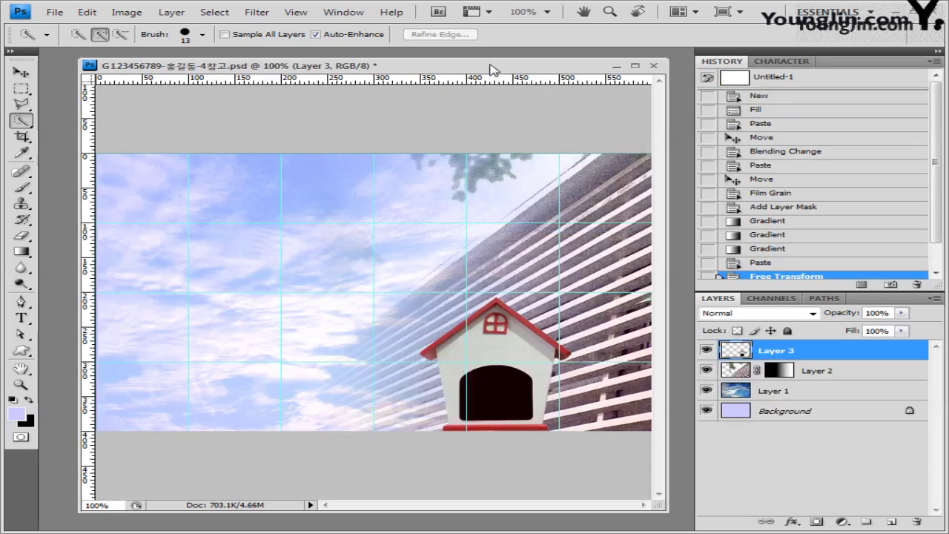
left_click(22, 74)
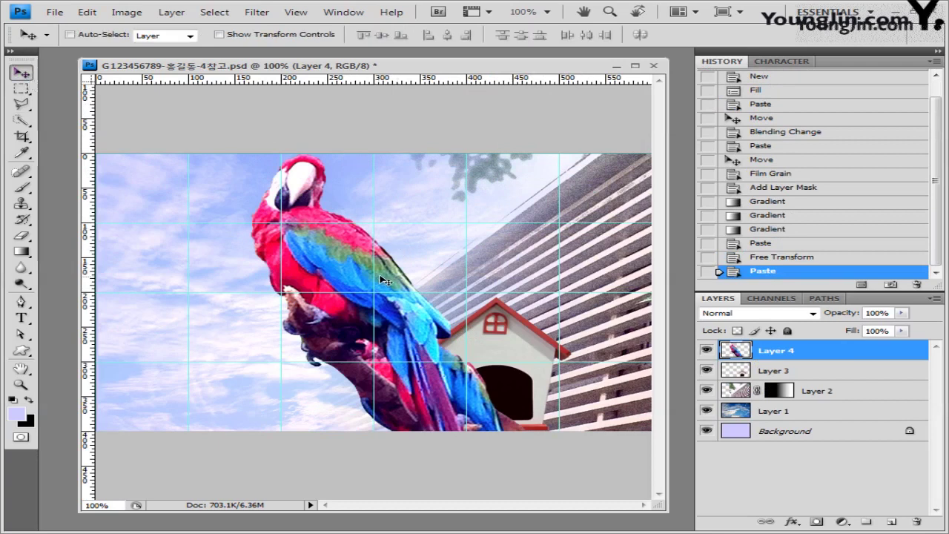
key("ctrl+t")
left_click_drag(213, 153, 369, 403)
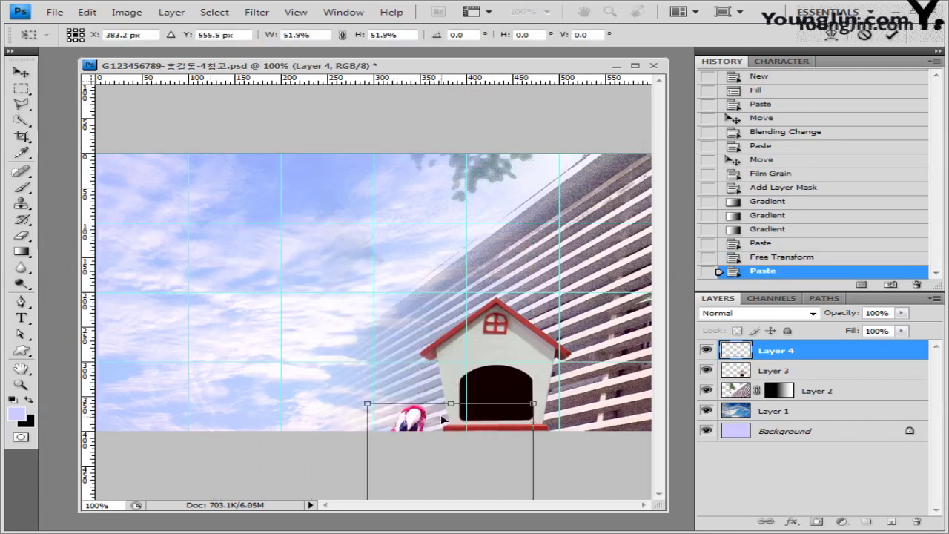
left_click_drag(445, 445, 514, 223)
left_click_drag(435, 182, 466, 236)
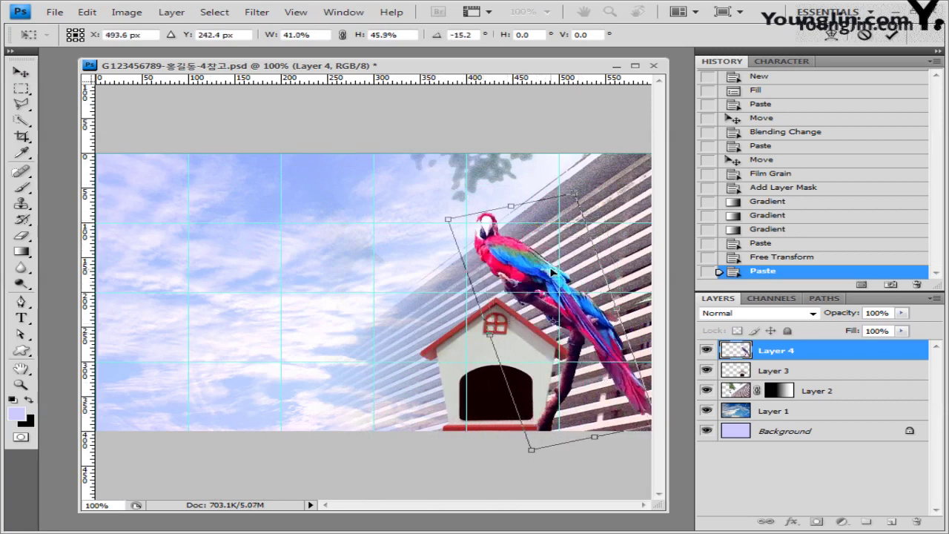
key("Return")
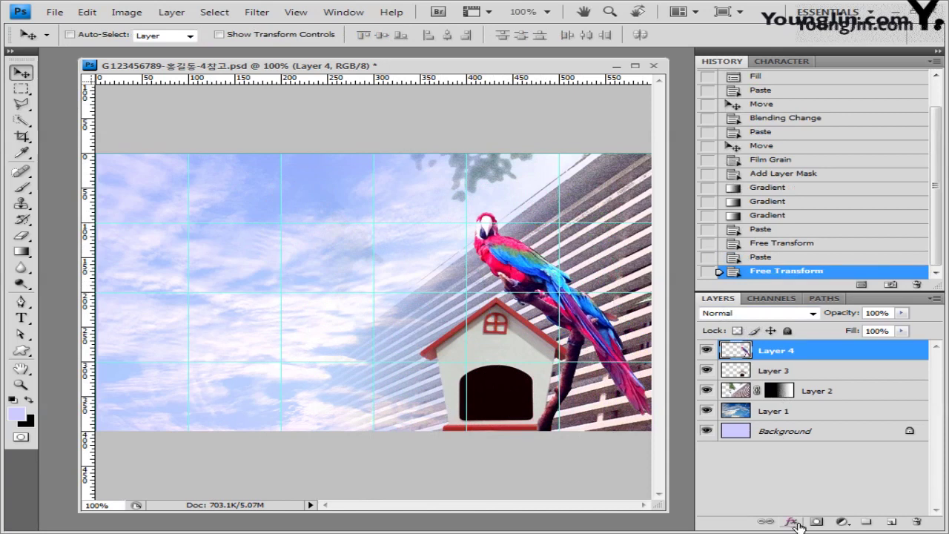
Give the parrot layer a 10 px Outer Glow, then bring up File > Open.
left_click(793, 523)
left_click(835, 405)
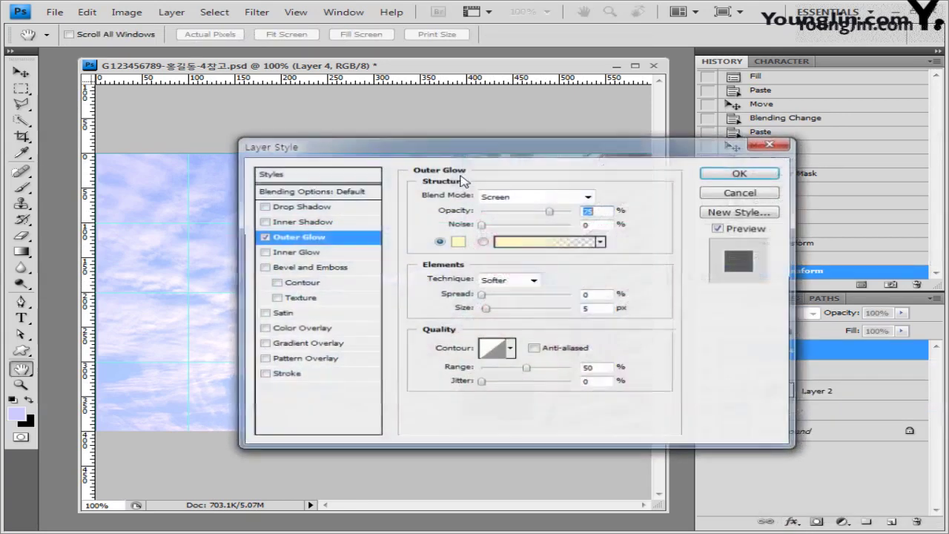
left_click(597, 308)
type("10")
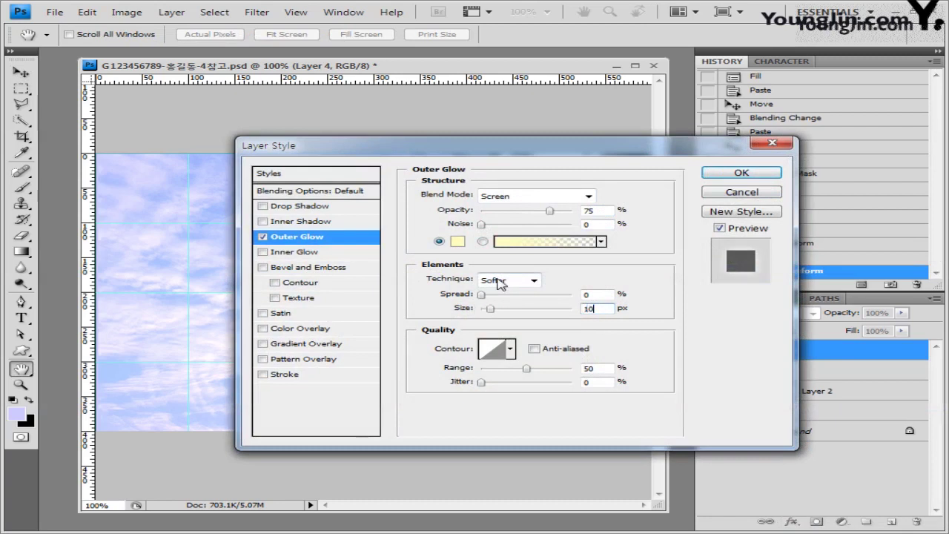
left_click(771, 175)
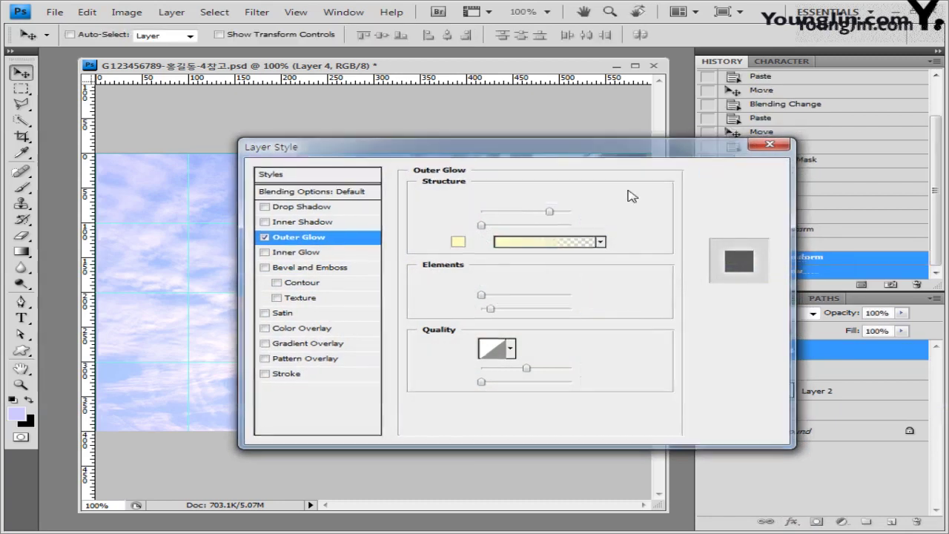
left_click(53, 12)
left_click(64, 36)
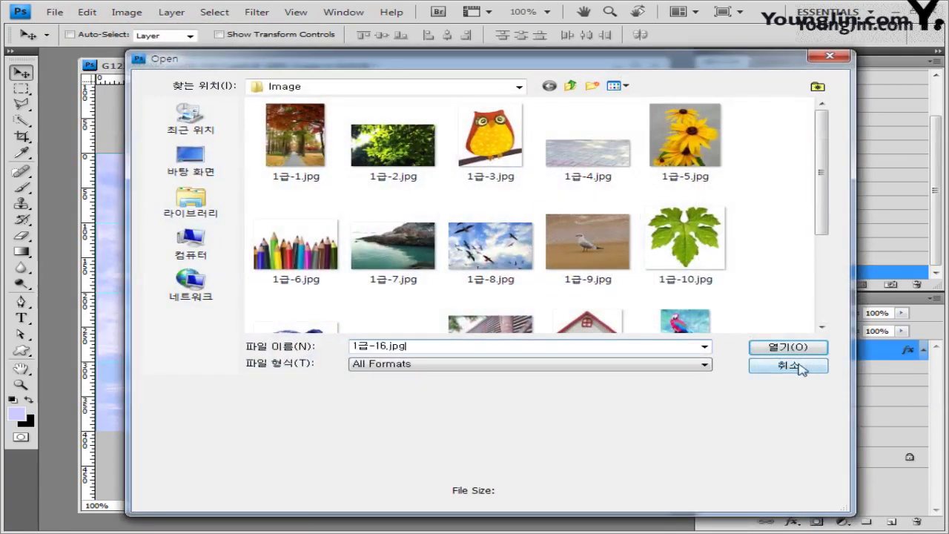
Open 1급-16.jpg and quick-select the flower's upper-left, top and right petals.
left_click(789, 365)
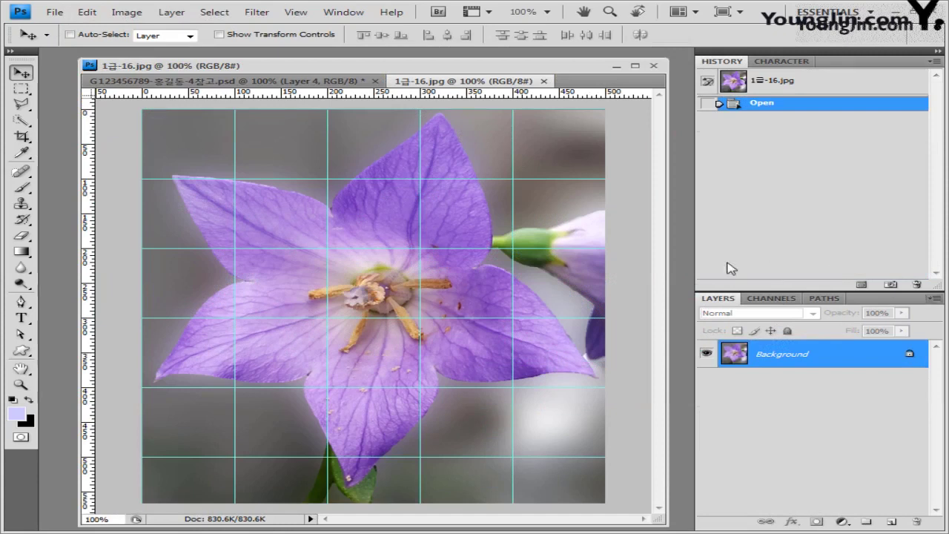
left_click(20, 120)
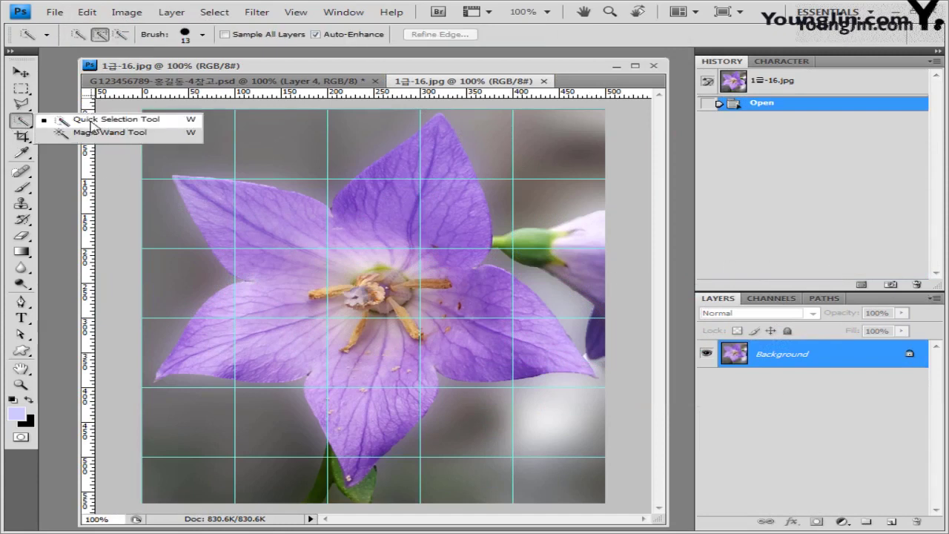
left_click(74, 119)
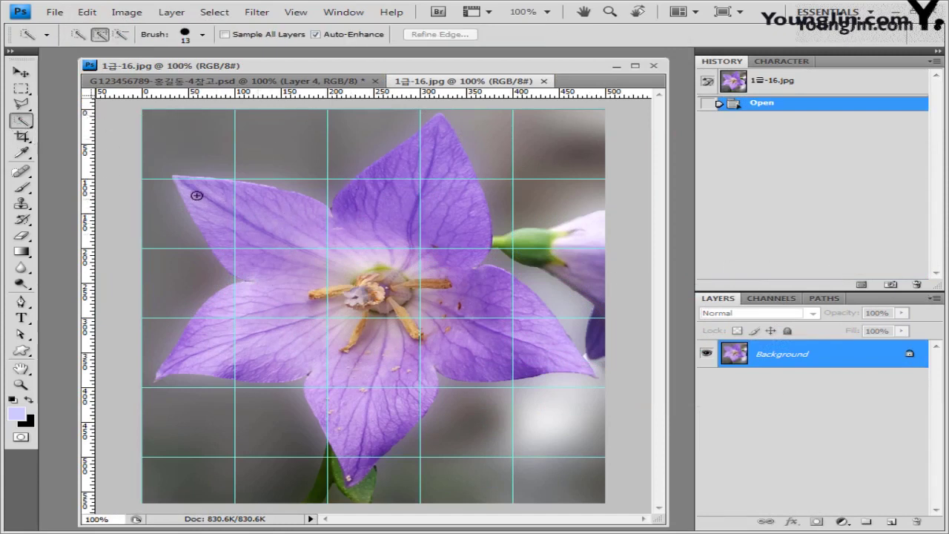
mouse_move(200, 188)
left_mouse_down()
mouse_move(271, 212)
mouse_move(307, 247)
mouse_move(311, 275)
mouse_move(329, 275)
mouse_move(383, 218)
left_mouse_up()
mouse_move(409, 201)
left_mouse_down()
mouse_move(416, 188)
mouse_move(430, 278)
left_mouse_up()
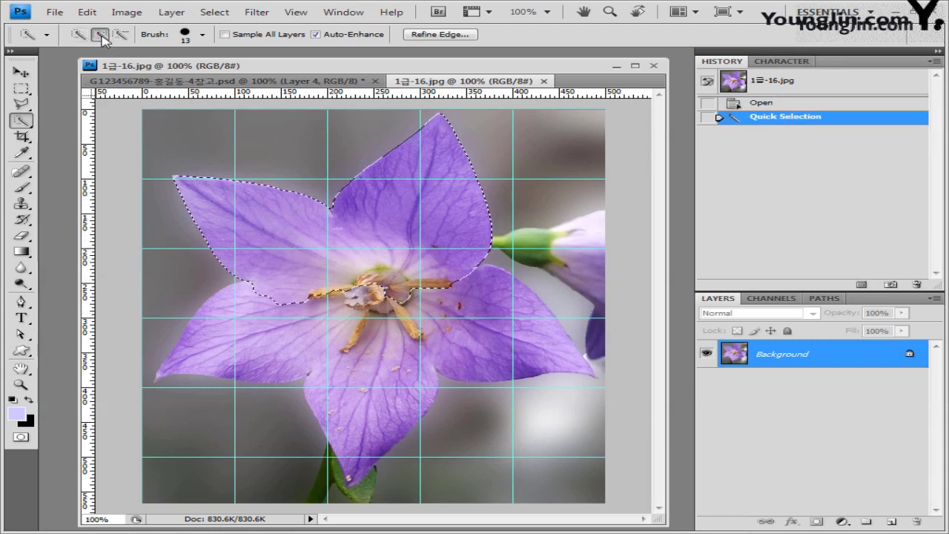
left_click_drag(480, 311, 513, 339)
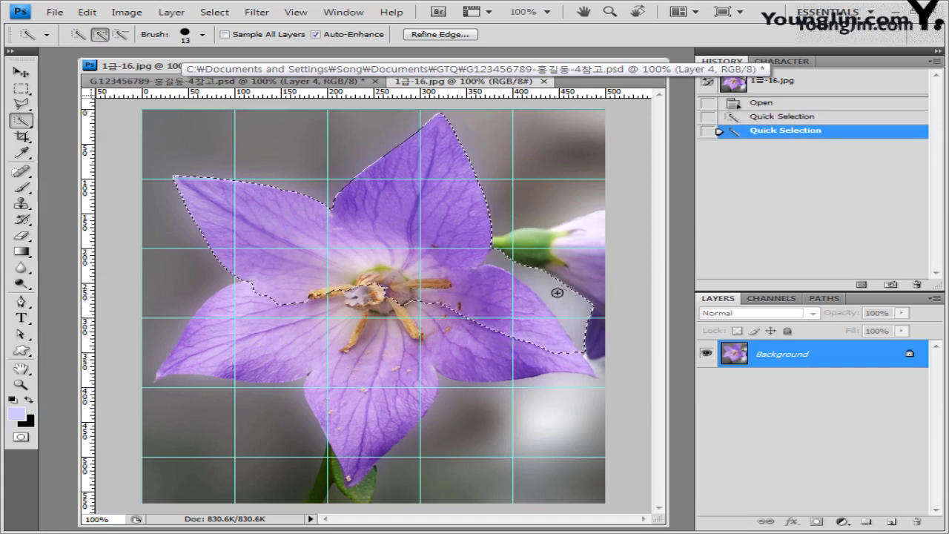
Add the left and lower petals to the selection and subtract the side bud.
left_click(260, 320)
mouse_move(260, 315)
left_mouse_down()
mouse_move(214, 335)
mouse_move(218, 364)
mouse_move(348, 445)
left_mouse_up()
left_click_drag(348, 445, 415, 386)
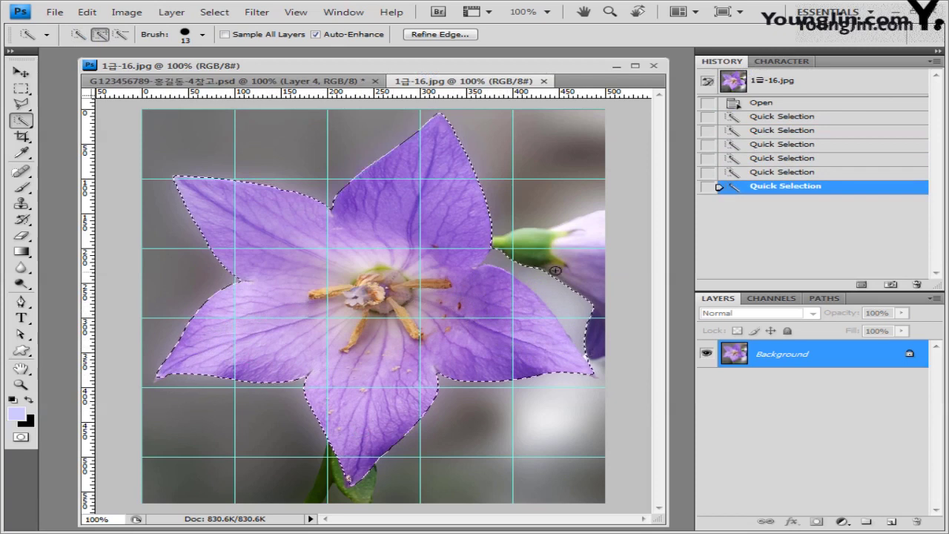
left_click(120, 34)
mouse_move(606, 258)
left_mouse_down()
mouse_move(566, 297)
mouse_move(585, 309)
mouse_move(588, 360)
left_mouse_up()
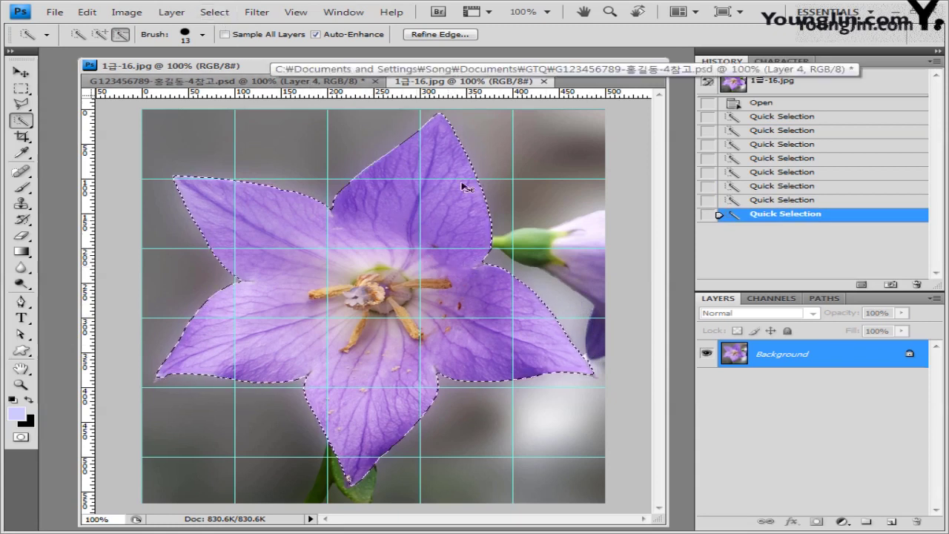
Paste the flower as Layer 5, shrink it to about 40% on the doghouse roof, and load its outline.
left_click(544, 81)
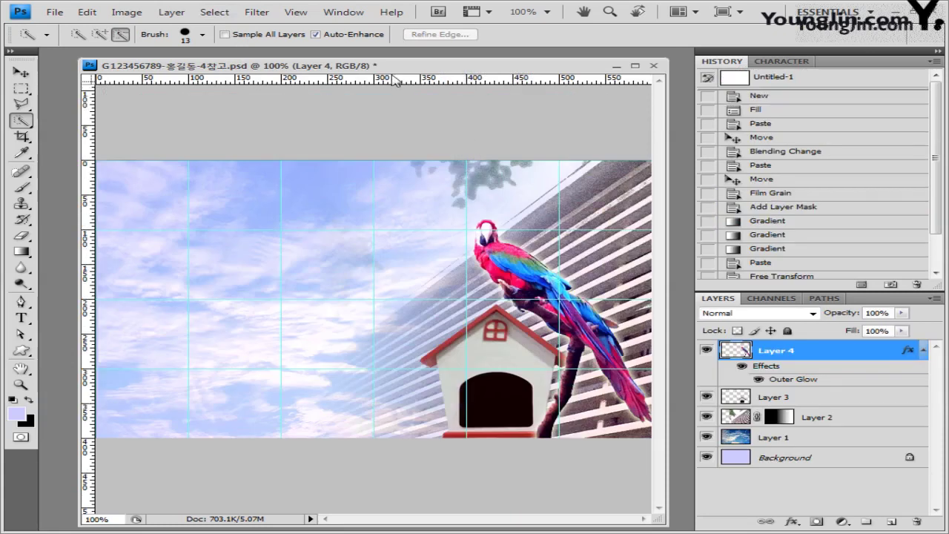
key("ctrl+v")
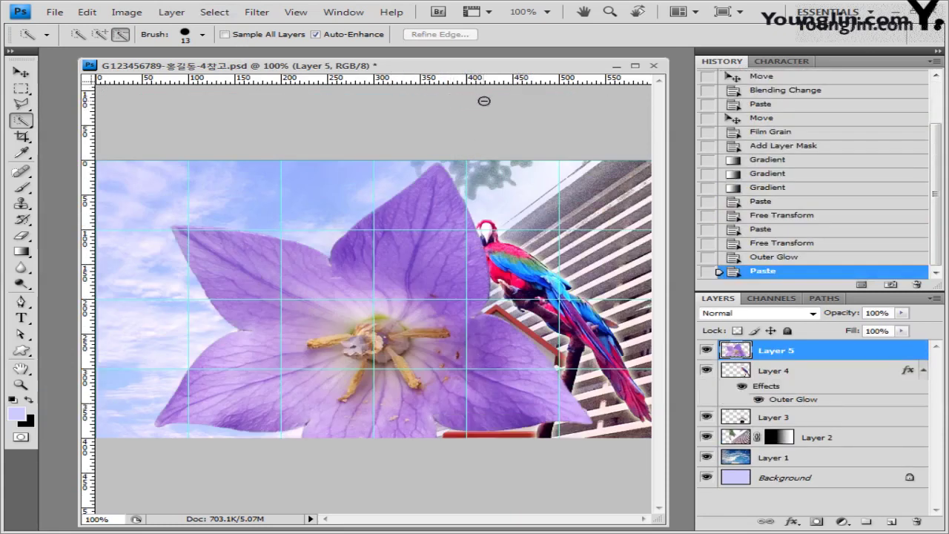
key("v")
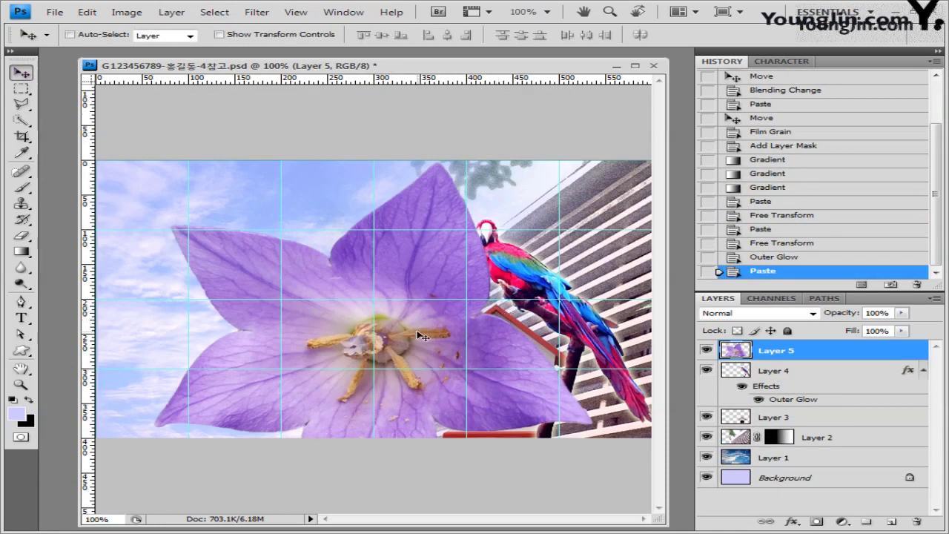
key("ctrl+t")
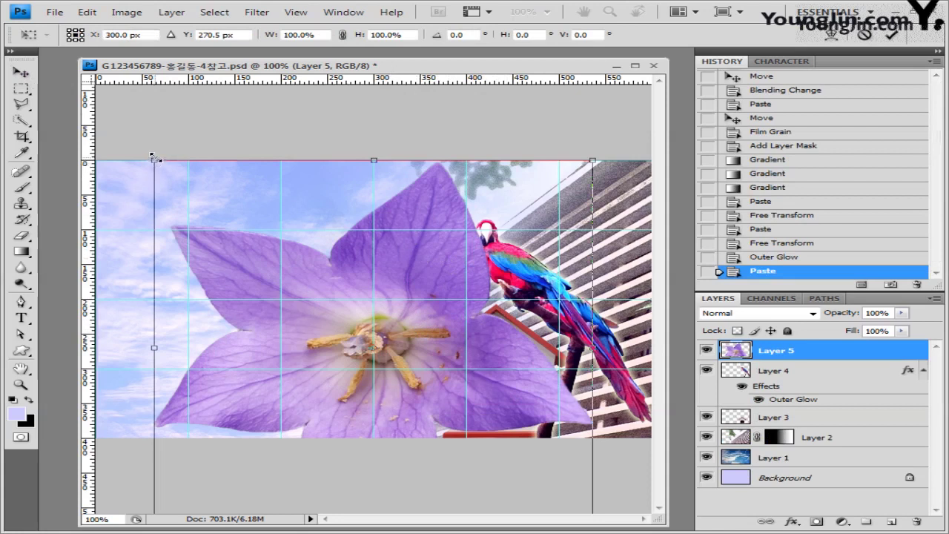
left_click_drag(152, 158, 406, 249)
left_click_drag(523, 334, 507, 305)
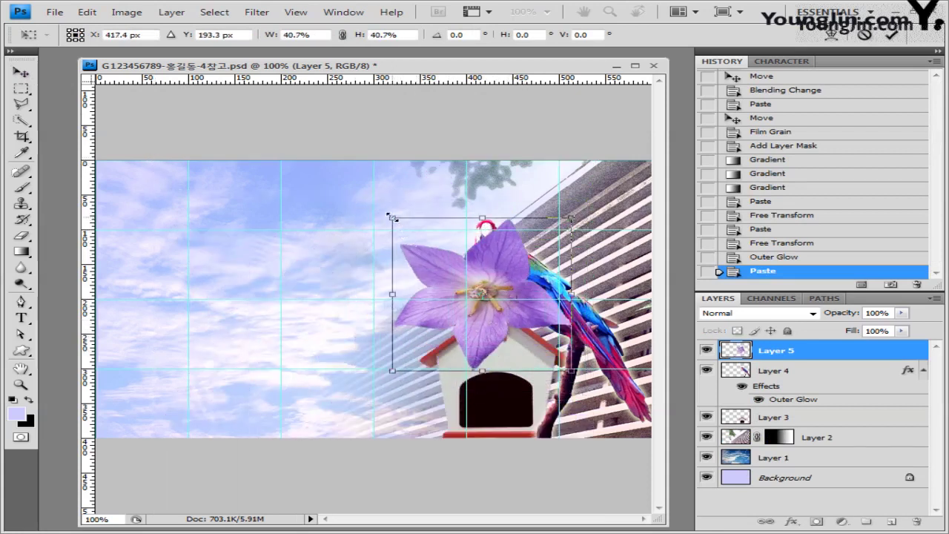
left_click_drag(391, 216, 410, 243)
left_click_drag(511, 277, 493, 278)
key("Return")
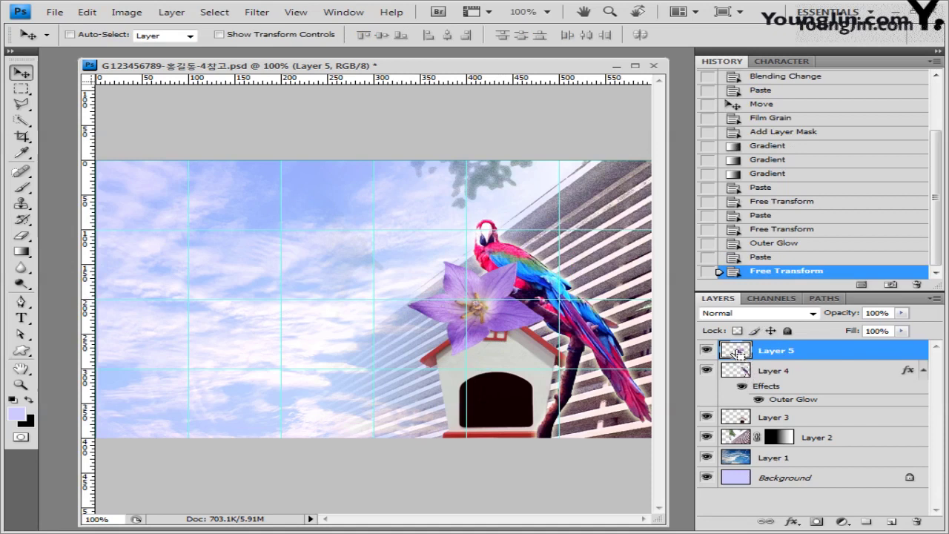
left_click(742, 355, "ctrl")
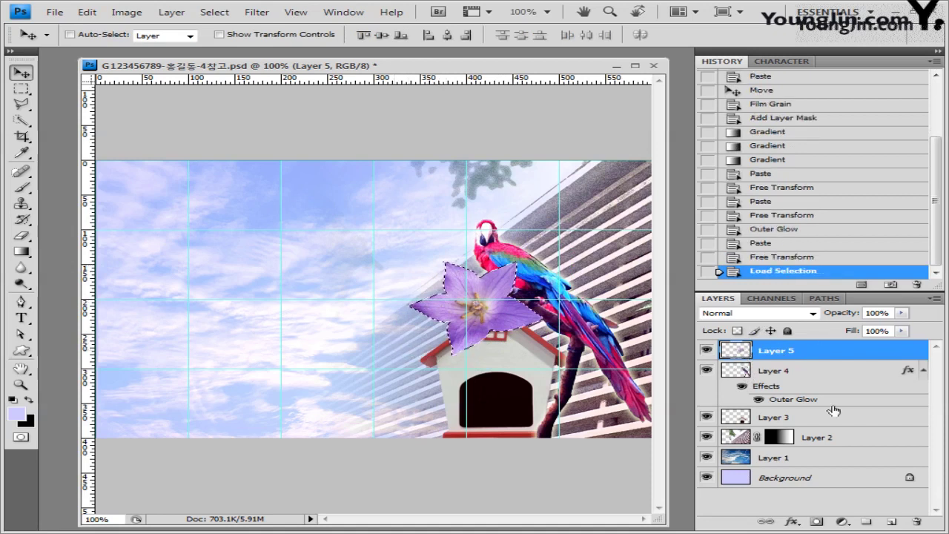
Add a Color Balance adjustment tinting the flower fully toward cyan and yellow.
left_click(842, 522)
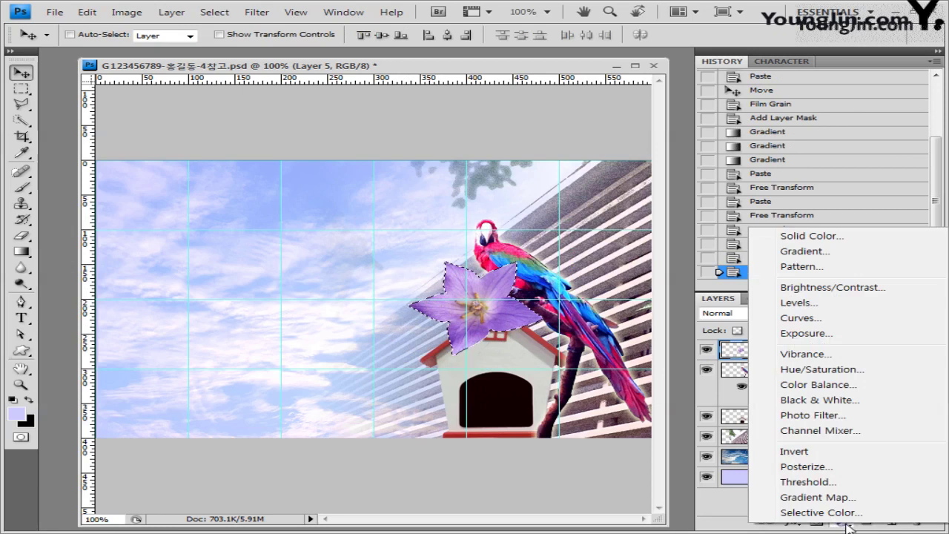
left_click(847, 384)
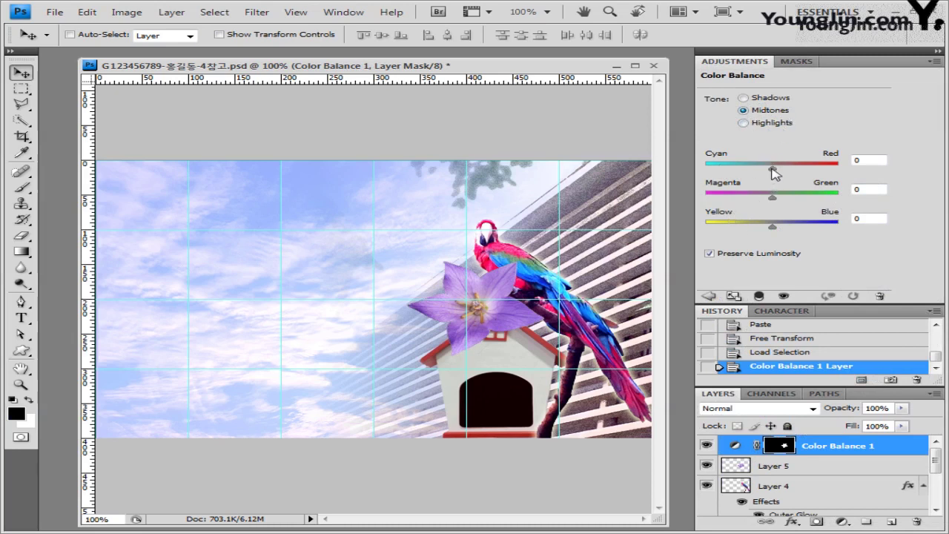
left_click_drag(771, 172, 637, 176)
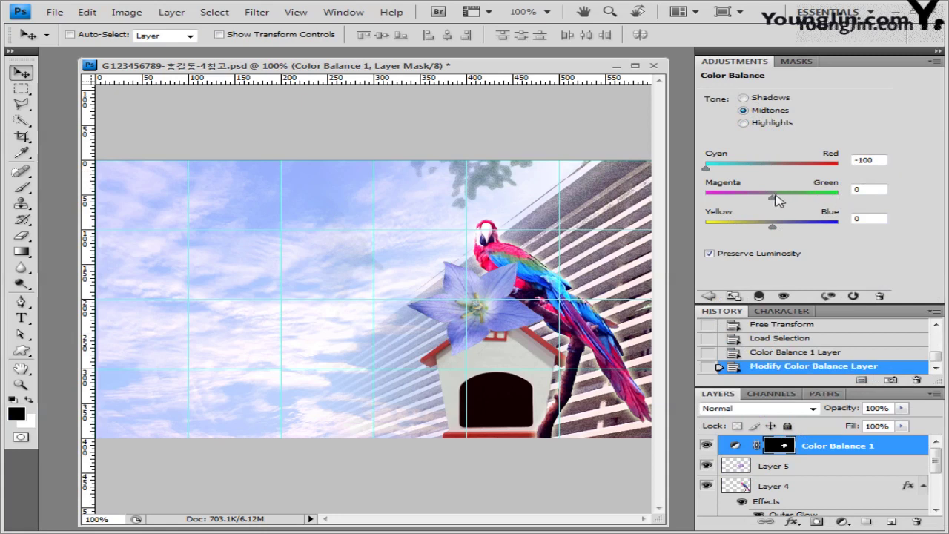
left_click_drag(773, 199, 898, 207)
left_click_drag(771, 228, 638, 234)
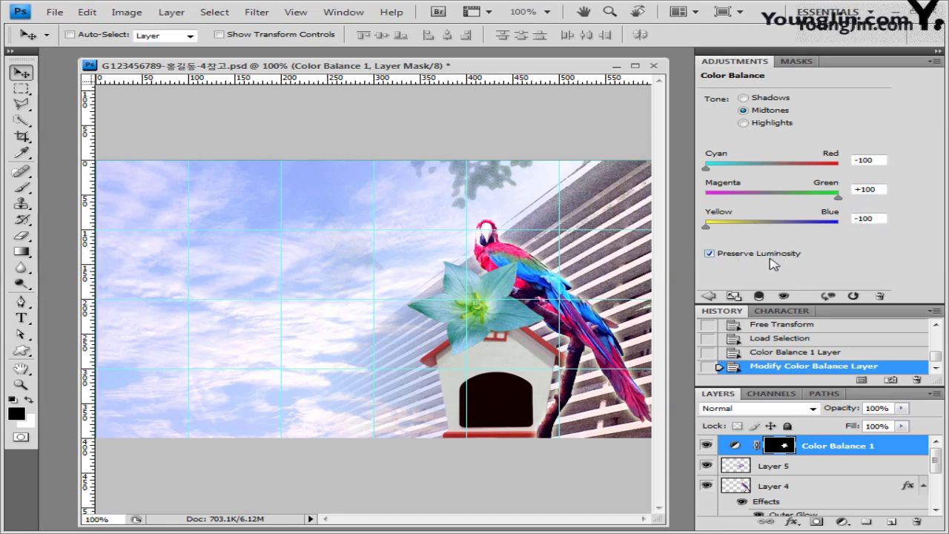
left_click(939, 61)
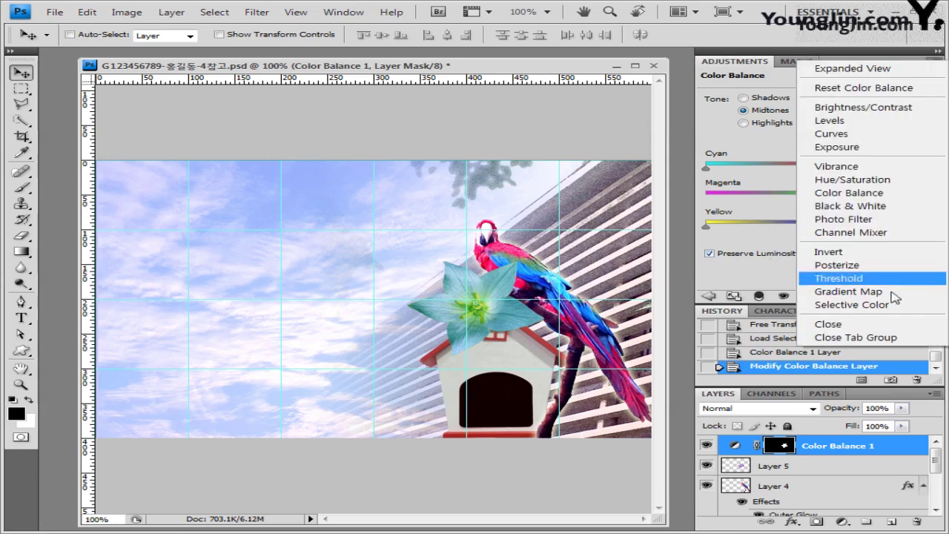
left_click(902, 340)
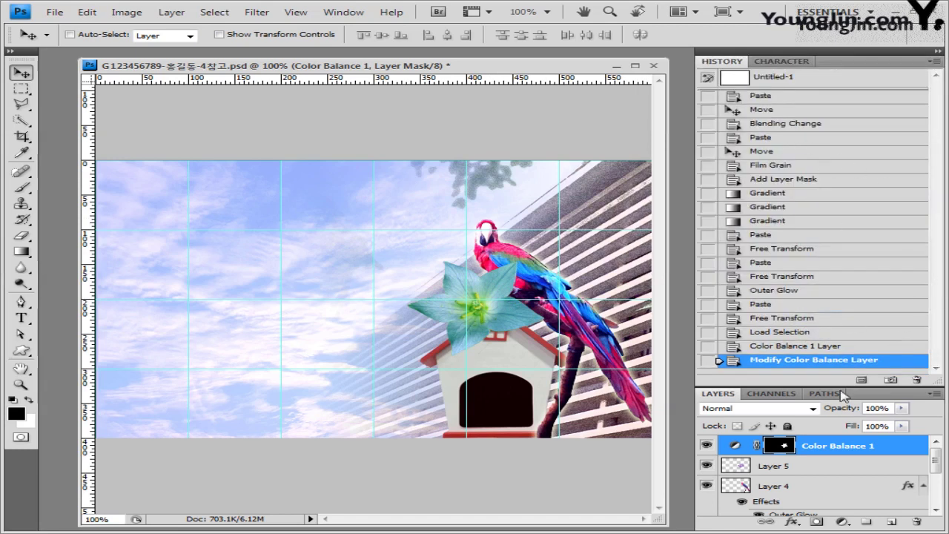
Give Layer 5 a Drop Shadow without global light, then target Color Balance 1.
left_click_drag(811, 387, 812, 245)
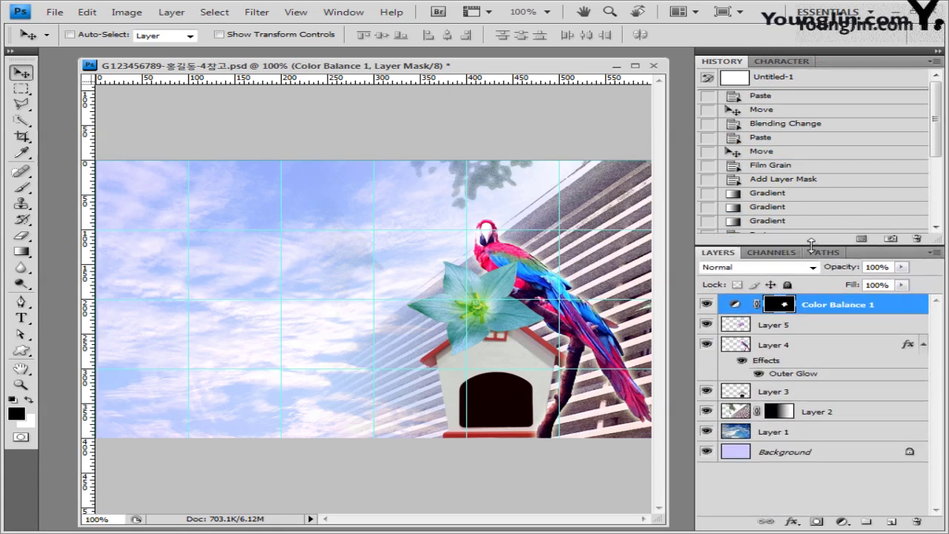
scroll(938, 148, "down", 3)
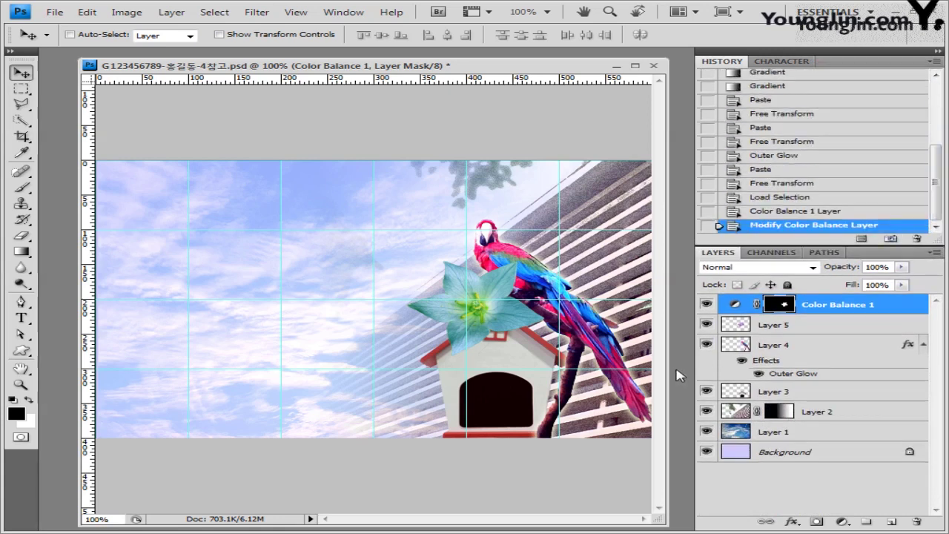
left_click(768, 329)
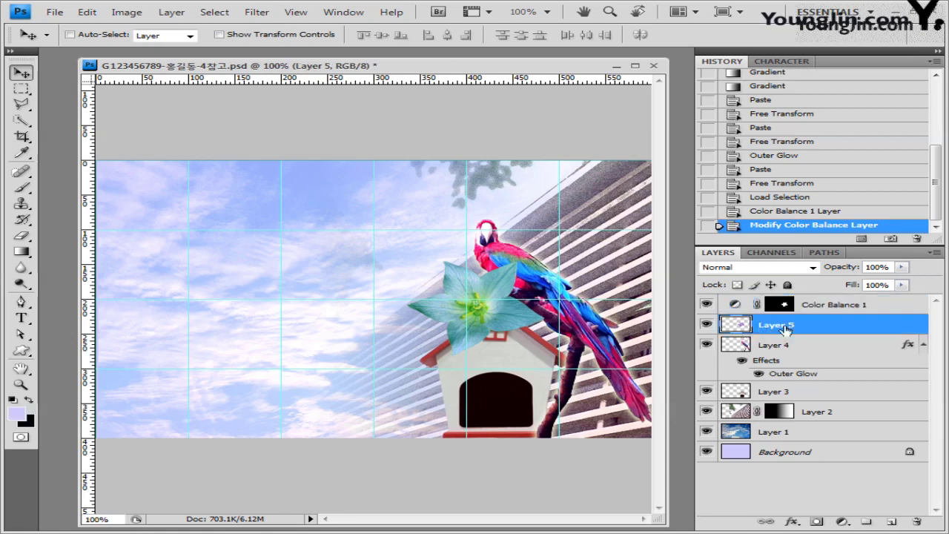
left_click(803, 525)
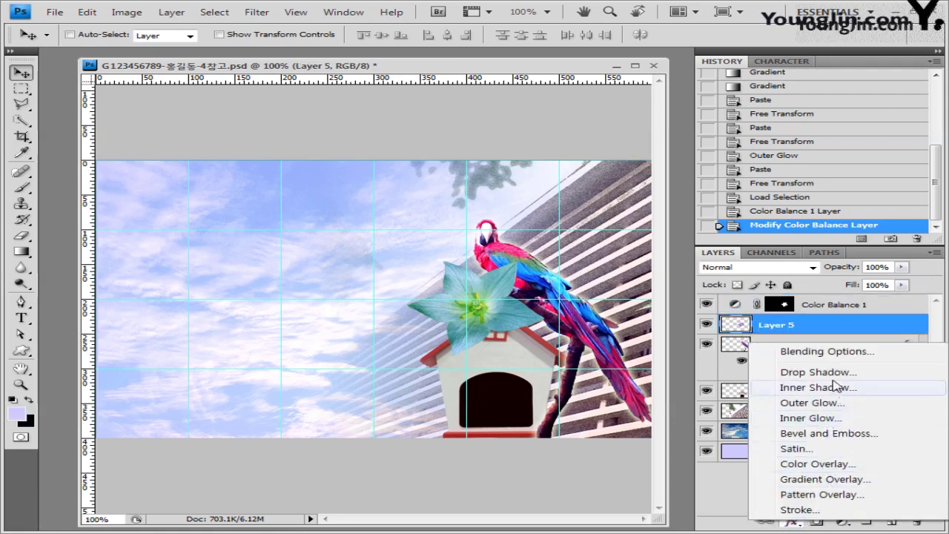
left_click(945, 234)
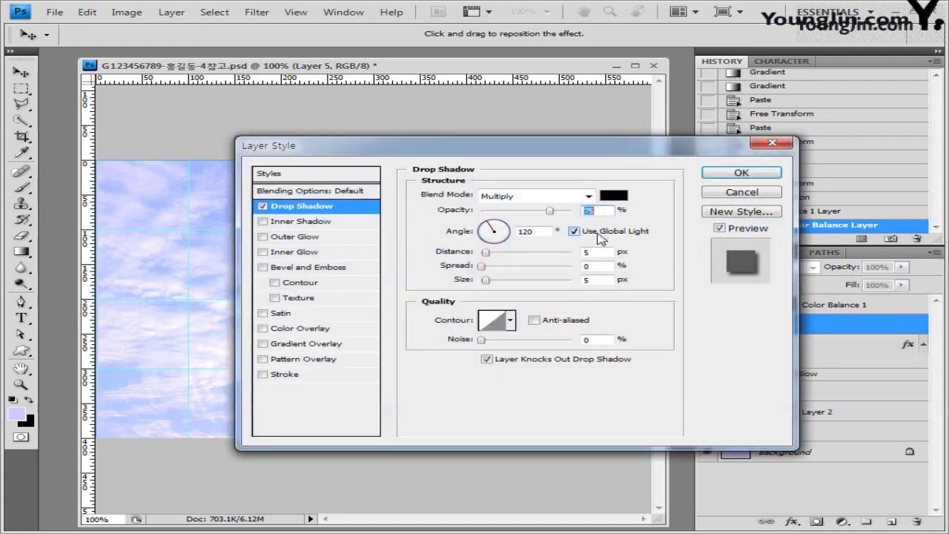
left_click(574, 231)
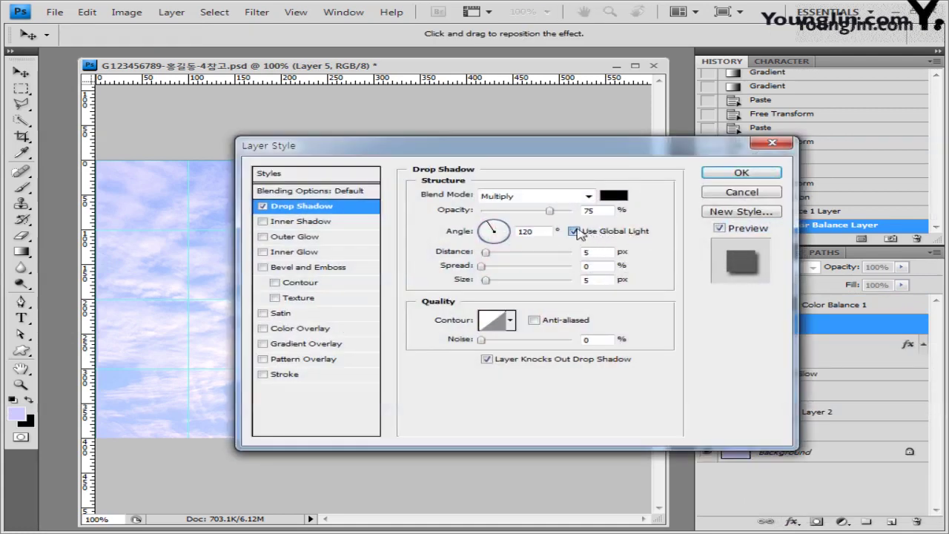
left_click(742, 174)
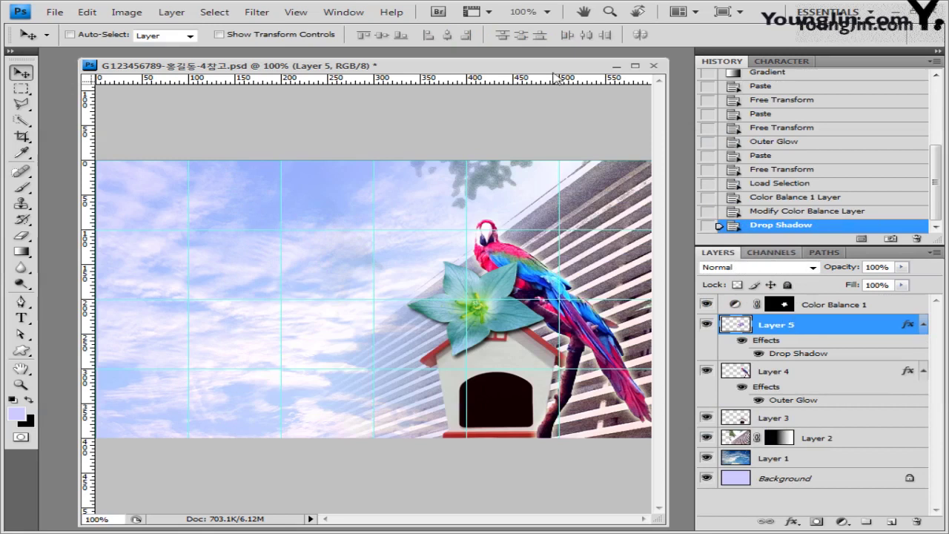
left_click(849, 307)
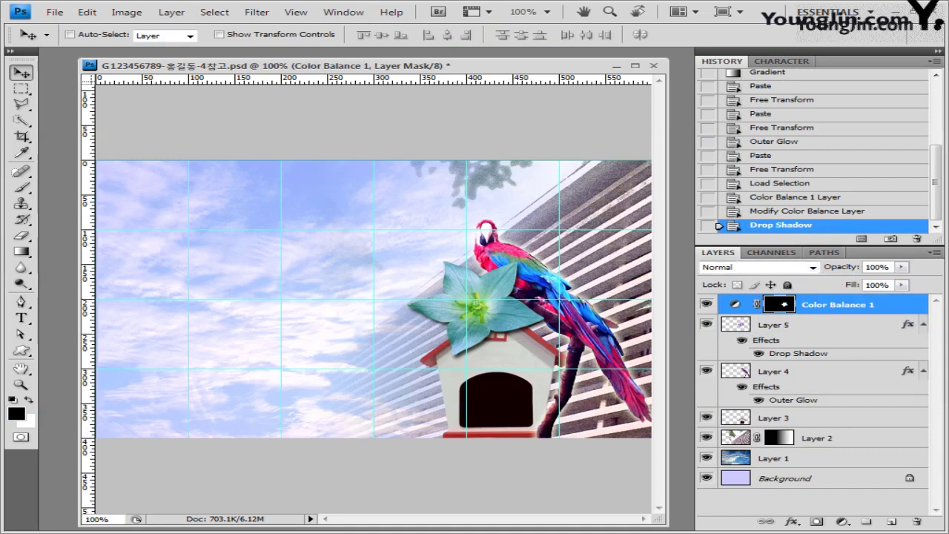
Open 1급-17.jpg, quick-select the green parakeet, close without saving, and paste it into the poster.
left_click(54, 12)
left_click(67, 37)
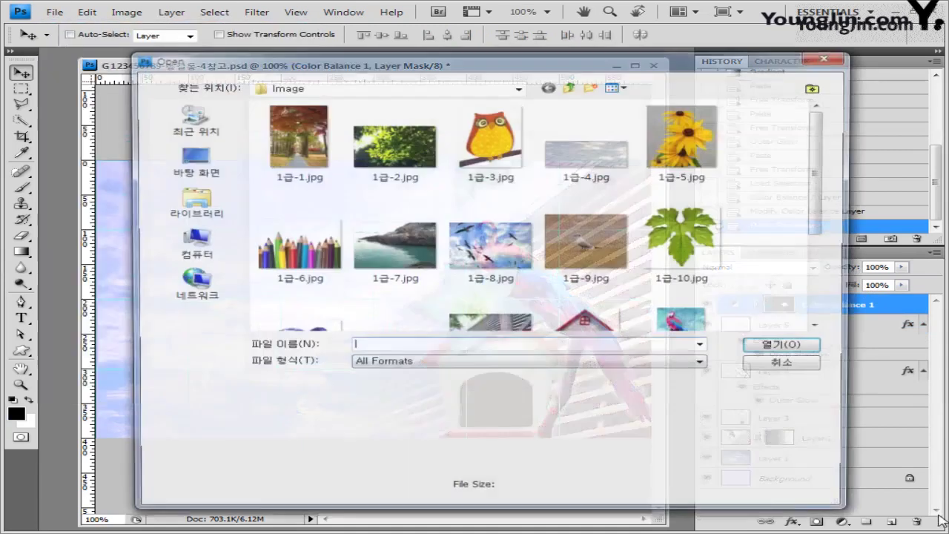
left_click(788, 347)
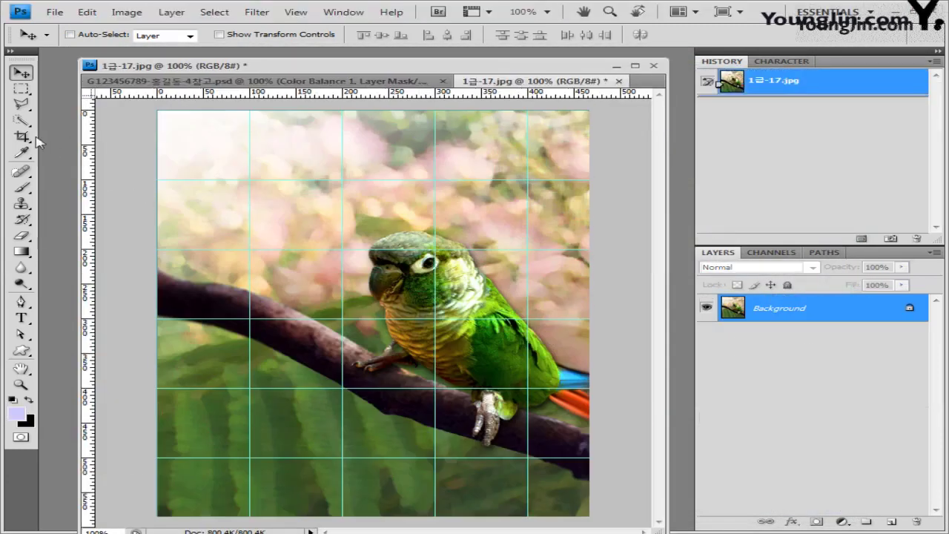
left_click(21, 120)
left_click(144, 120)
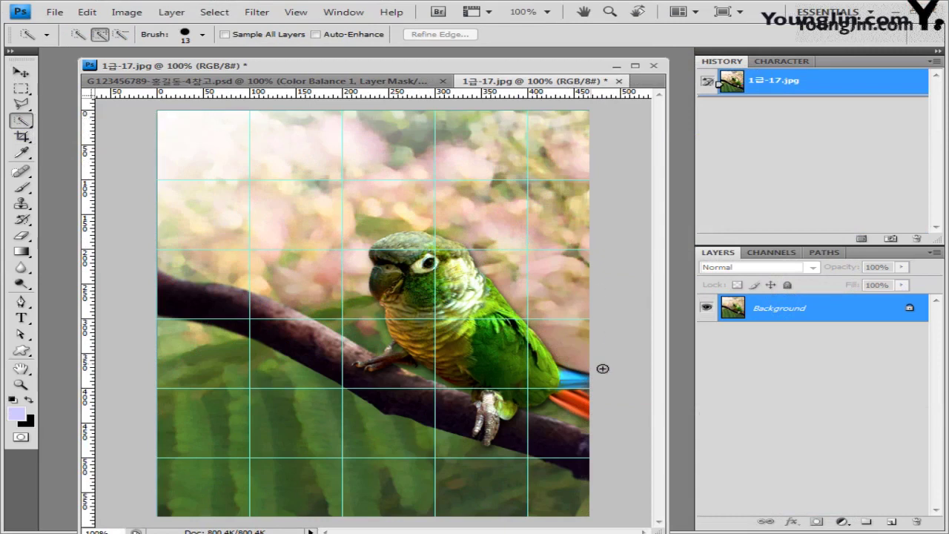
mouse_move(405, 253)
left_mouse_down()
mouse_move(419, 243)
mouse_move(397, 248)
mouse_move(436, 297)
mouse_move(483, 321)
left_mouse_up()
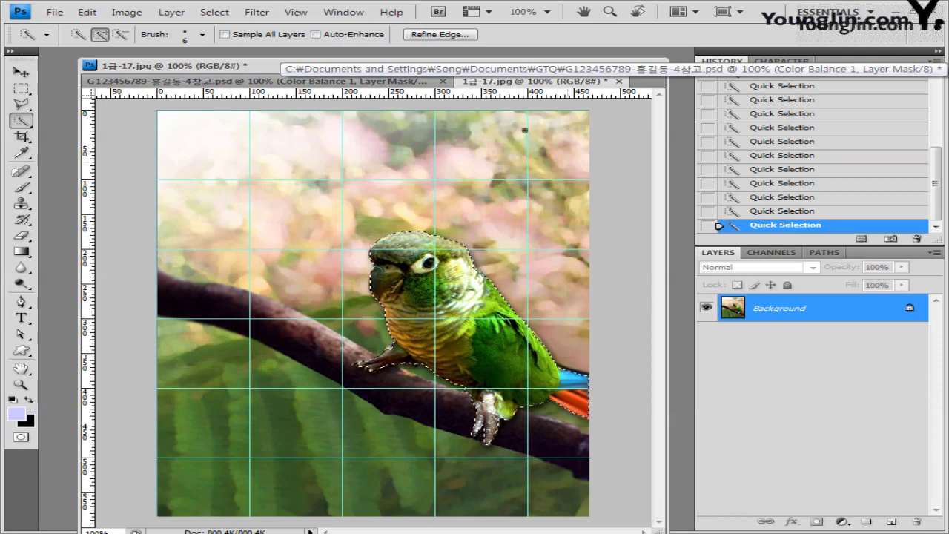
left_click(618, 81)
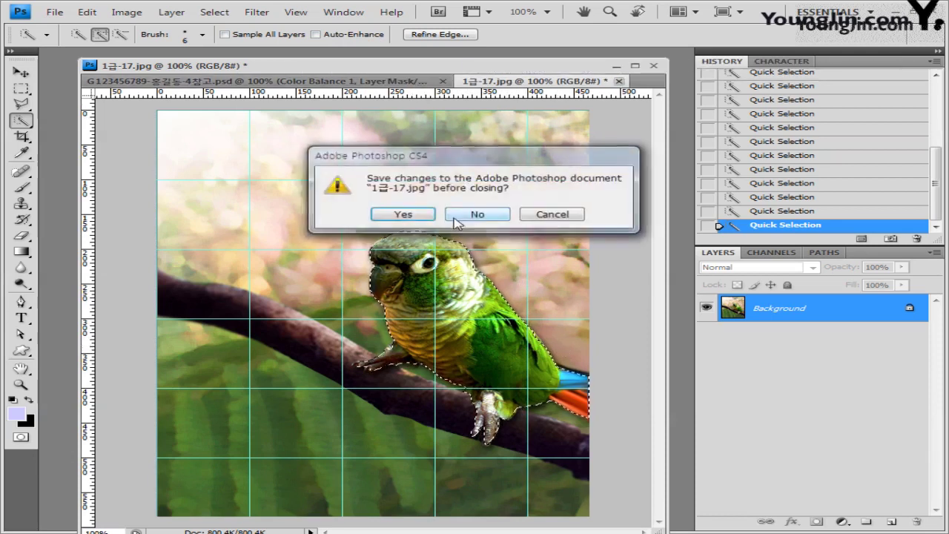
left_click(477, 214)
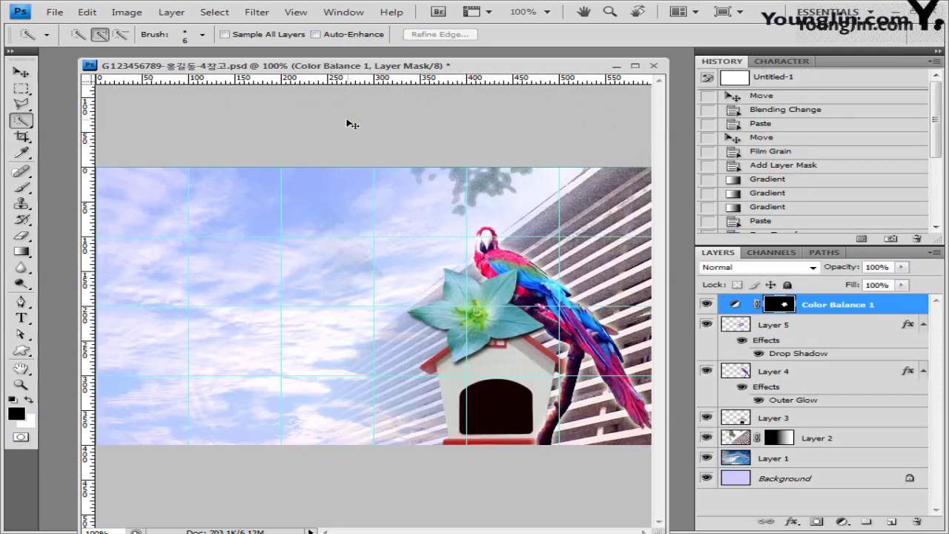
key("ctrl+v")
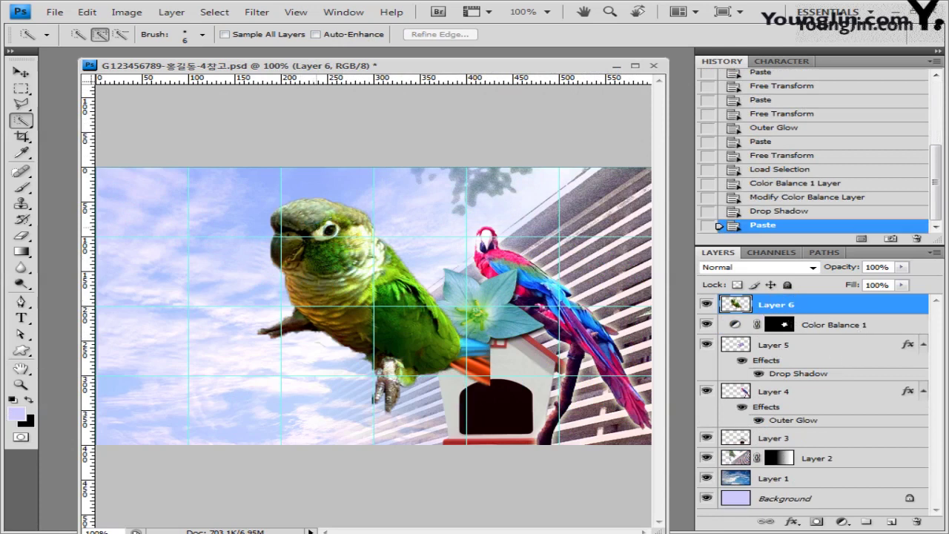
Flip the parakeet horizontally, rotate about 15 degrees, and shrink it into the lower-left corner.
key("ctrl+t")
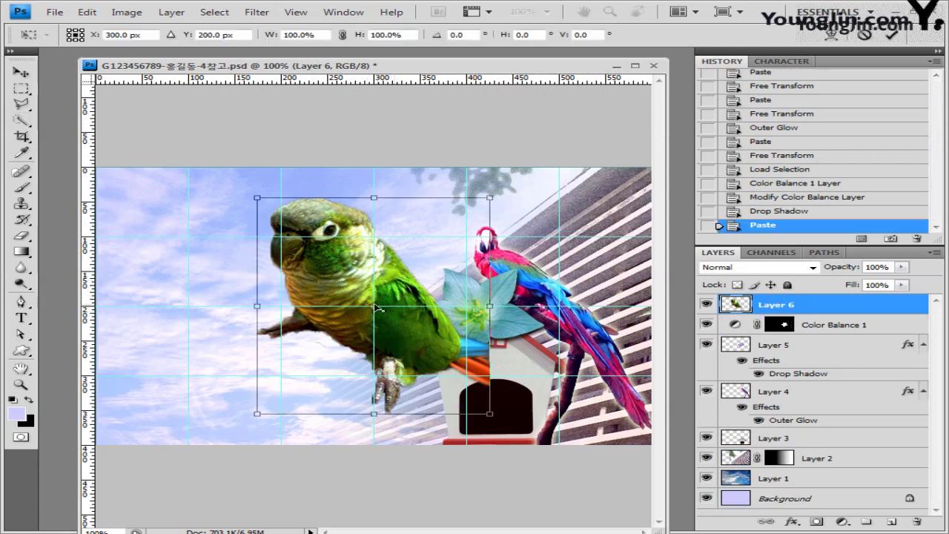
right_click(348, 271)
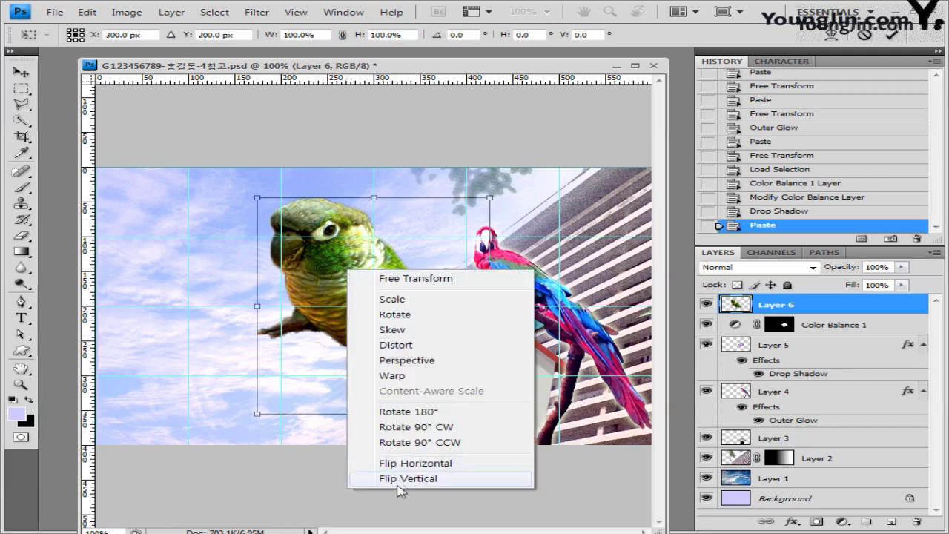
left_click(423, 463)
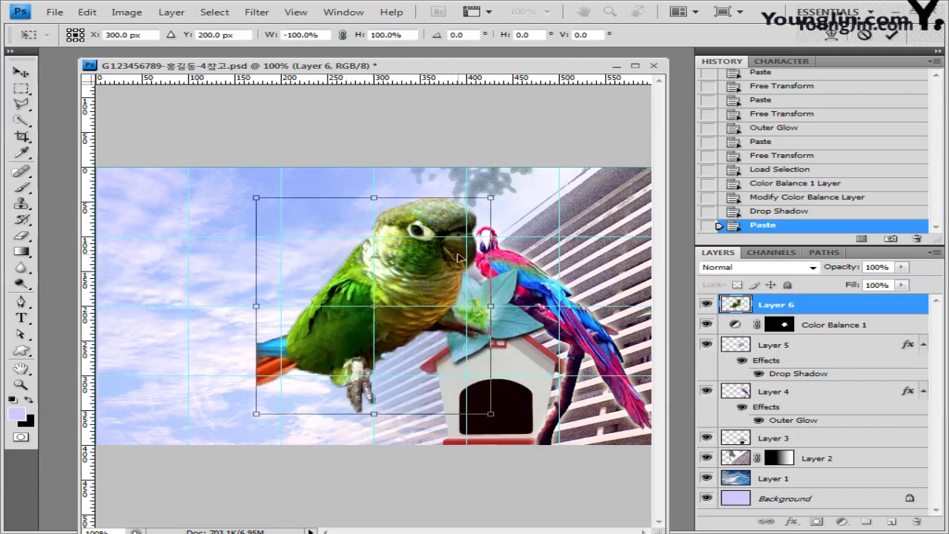
left_click_drag(457, 260, 319, 291)
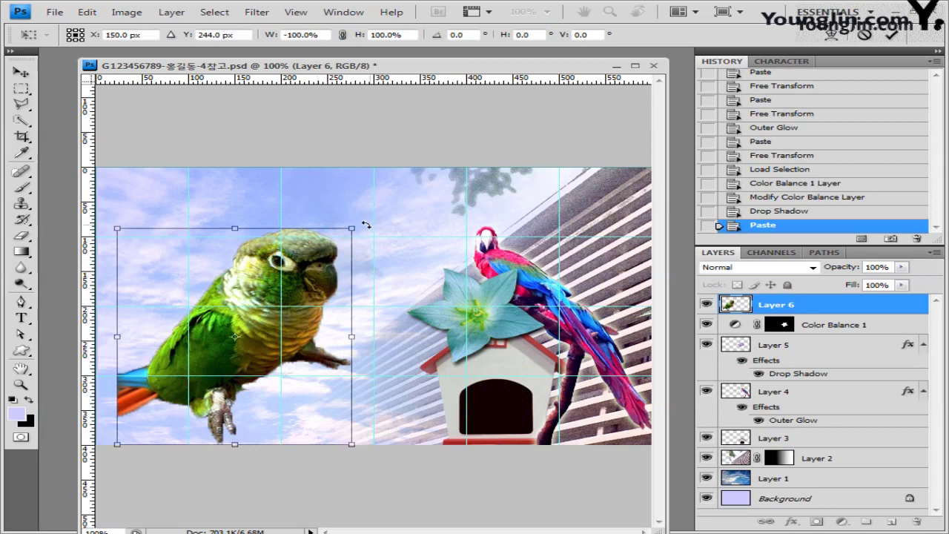
left_click_drag(366, 224, 382, 260)
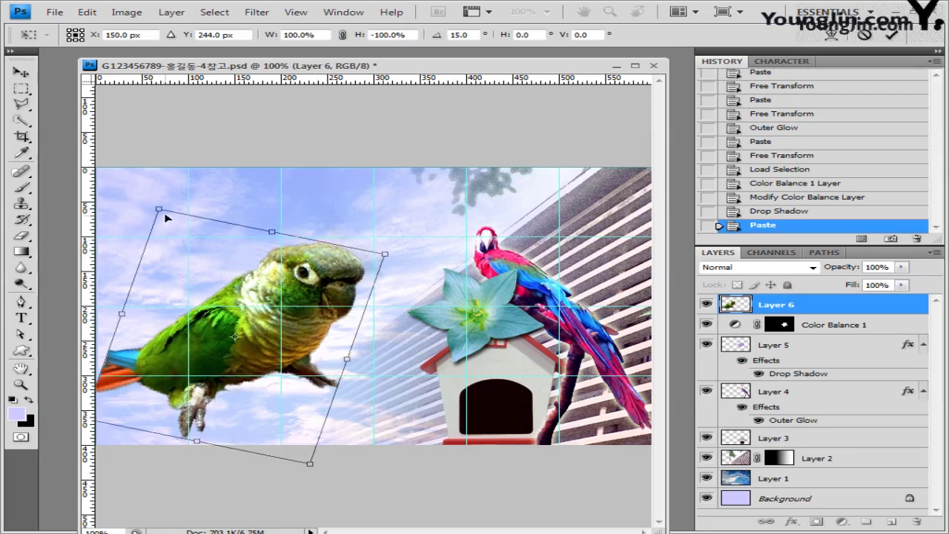
left_click_drag(166, 217, 163, 214)
key("Return")
key("w")
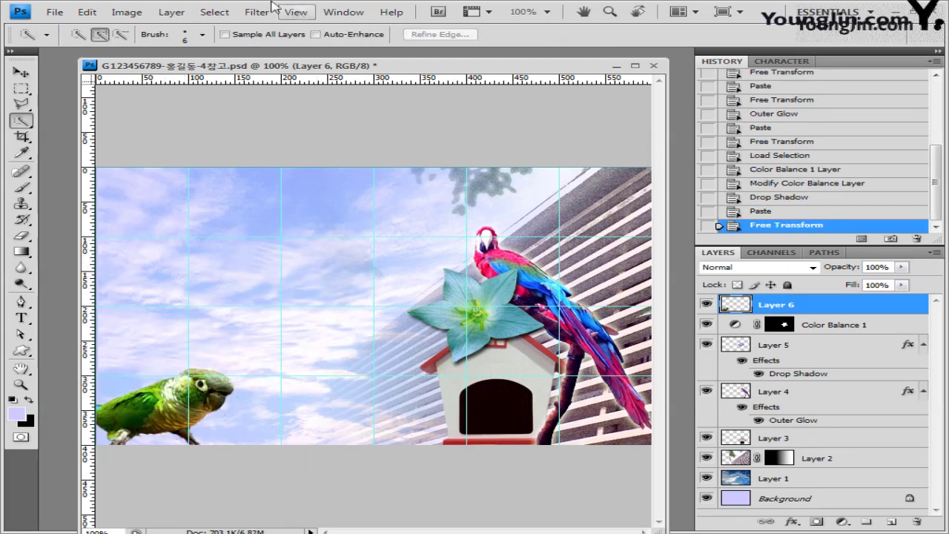
Apply the Artistic > Dry Brush filter to the parakeet.
left_click(257, 12)
mouse_move(338, 139)
mouse_move(339, 116)
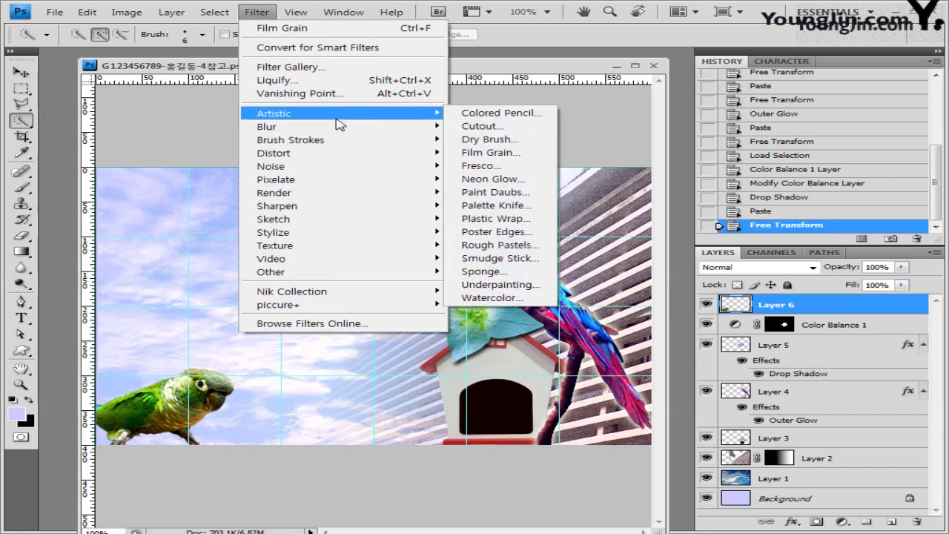
left_click(502, 144)
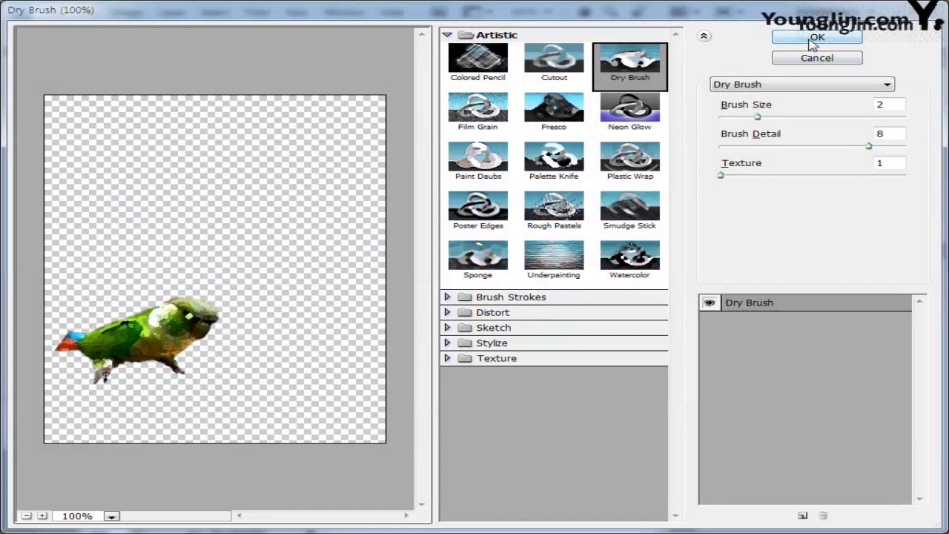
left_click(816, 38)
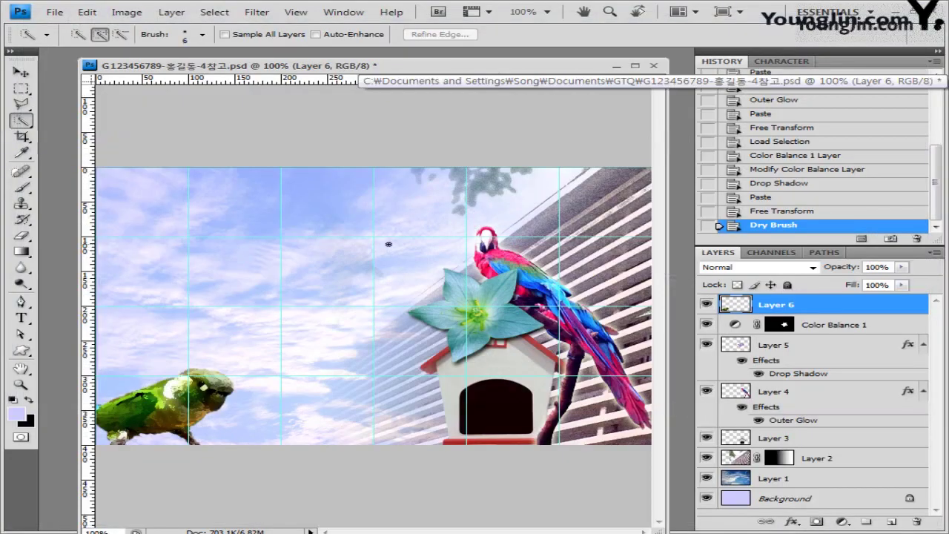
Add a Drop Shadow to the parakeet layer.
left_click(798, 527)
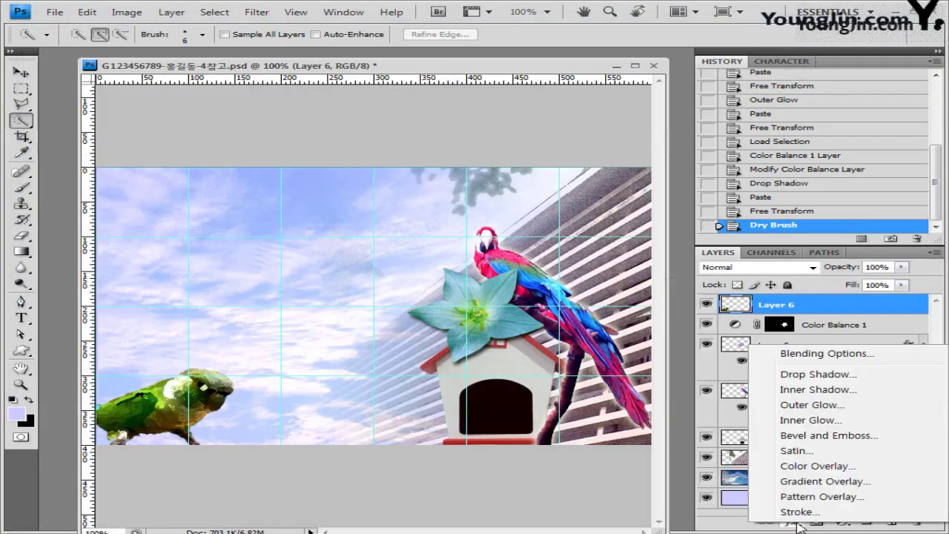
left_click(815, 374)
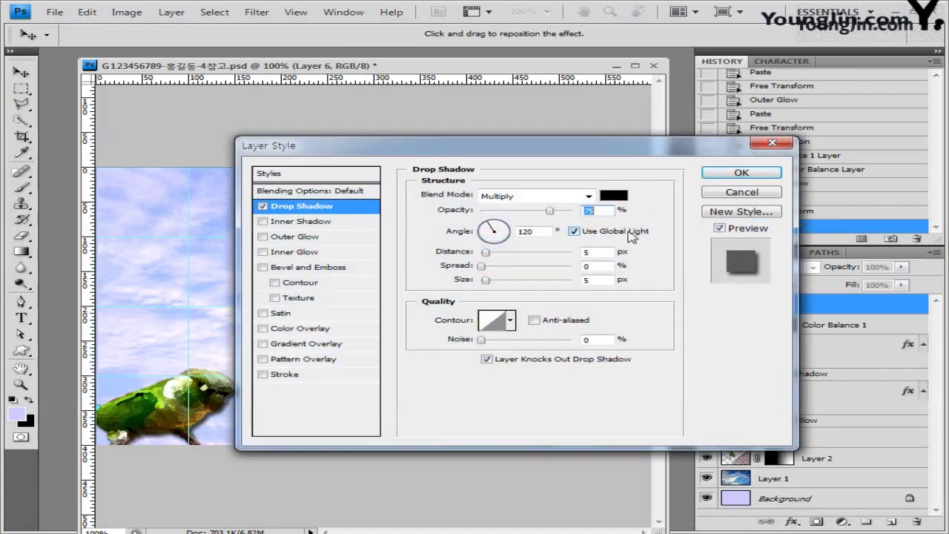
left_click(742, 172)
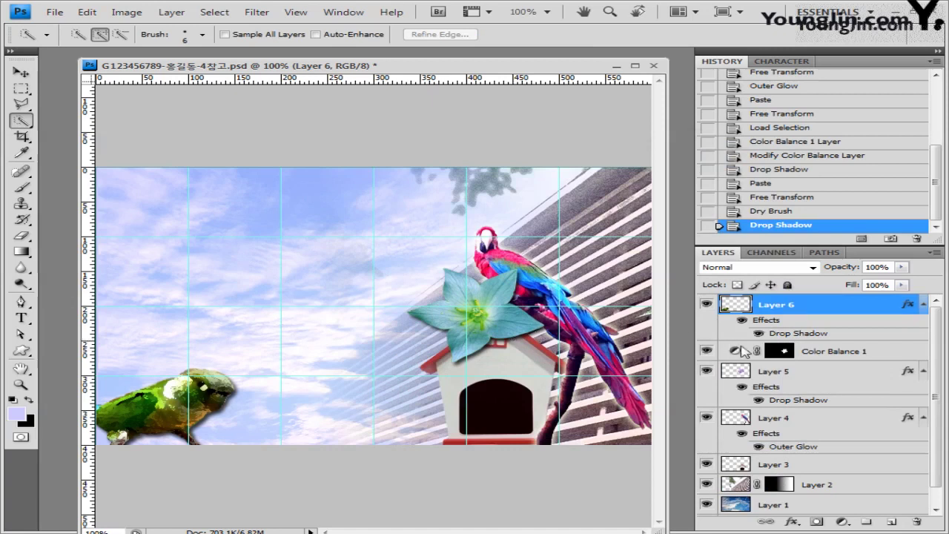
left_click(21, 350)
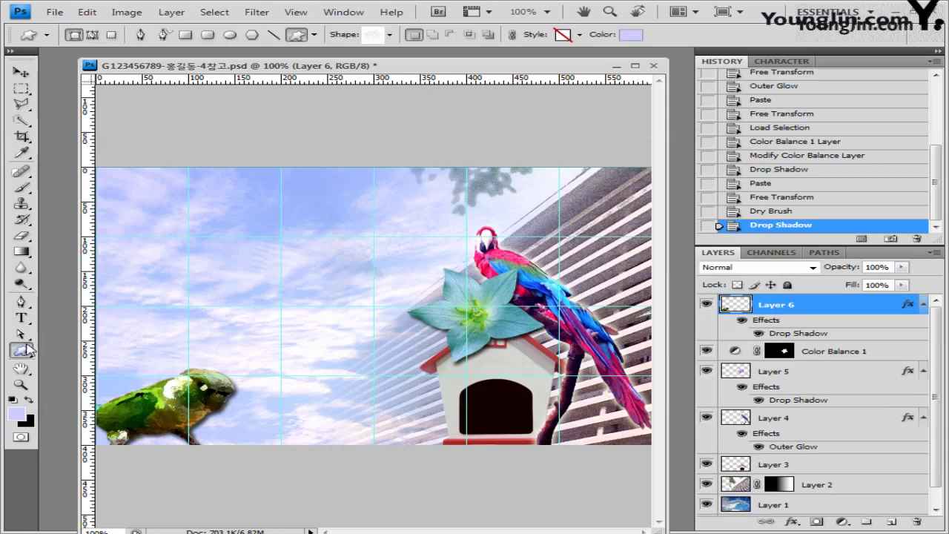
Set up the Custom Shape Tool with the tree shape and colour 669933.
left_click(22, 351)
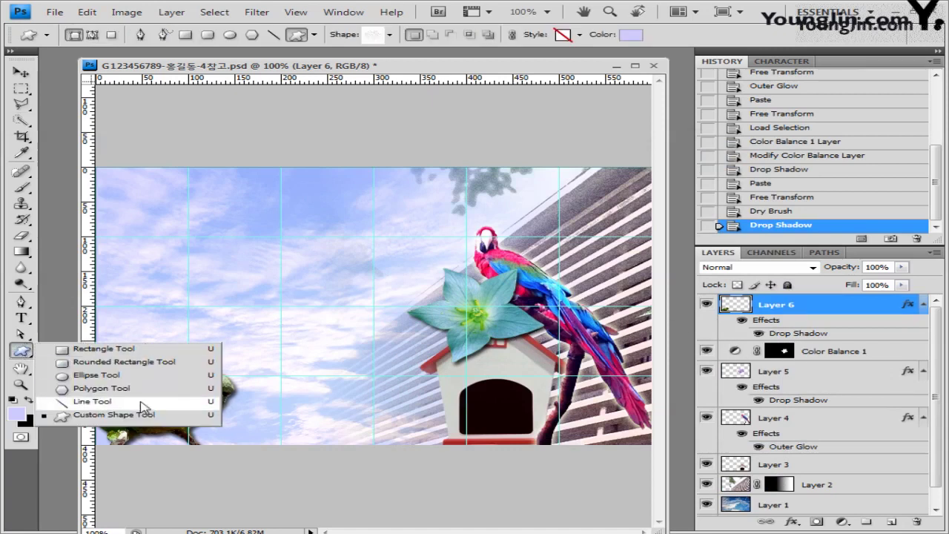
left_click(111, 415)
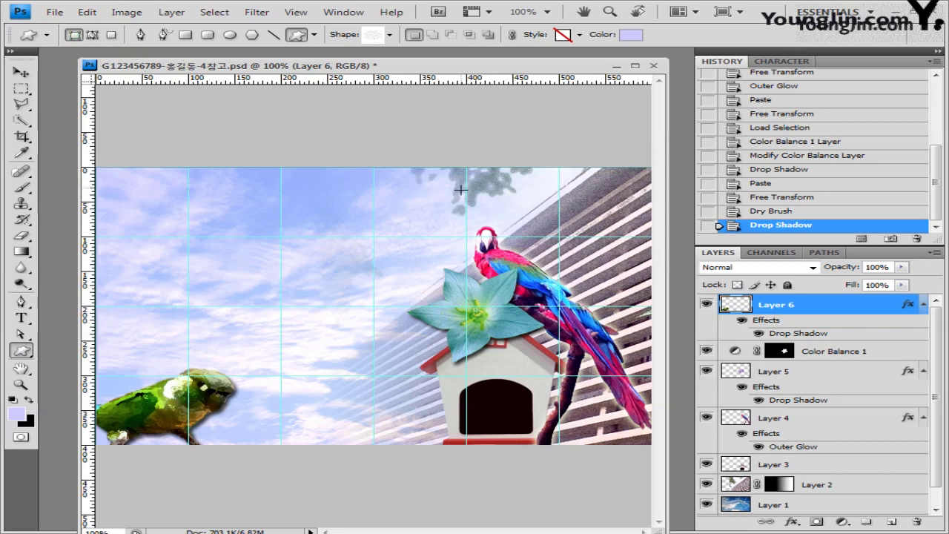
left_click(391, 36)
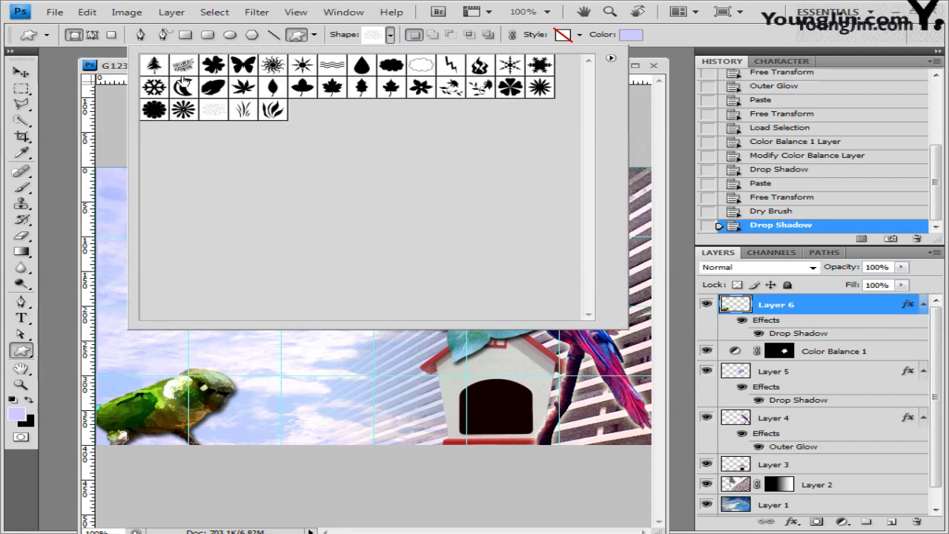
left_click(154, 65)
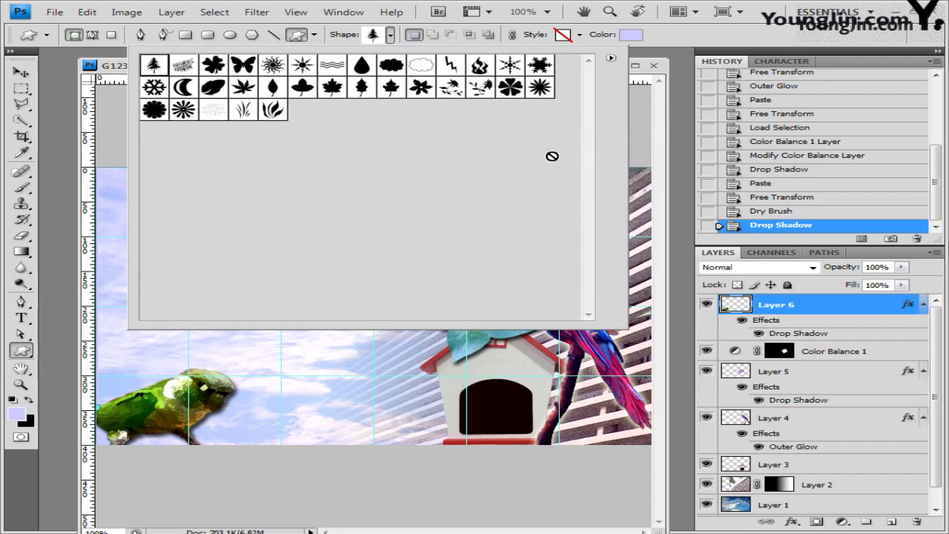
left_click(579, 35)
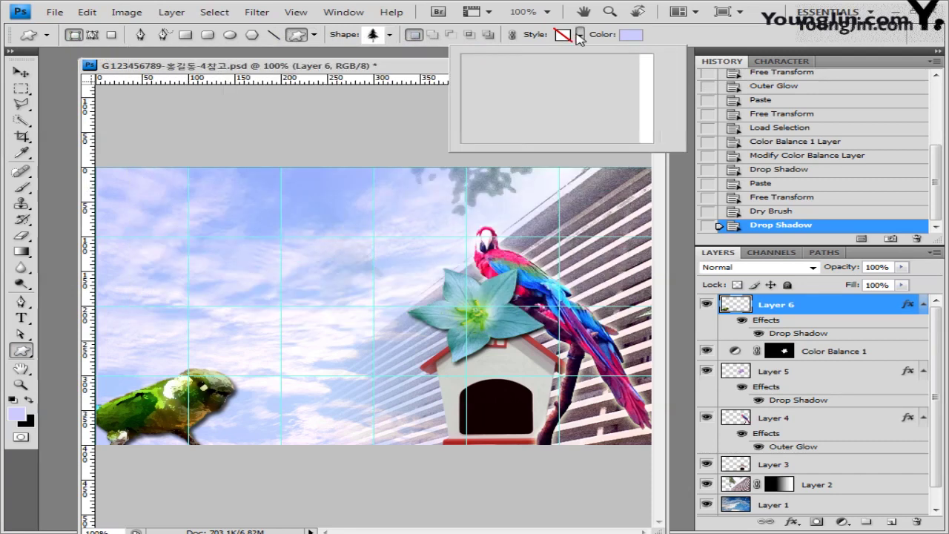
left_click(668, 40)
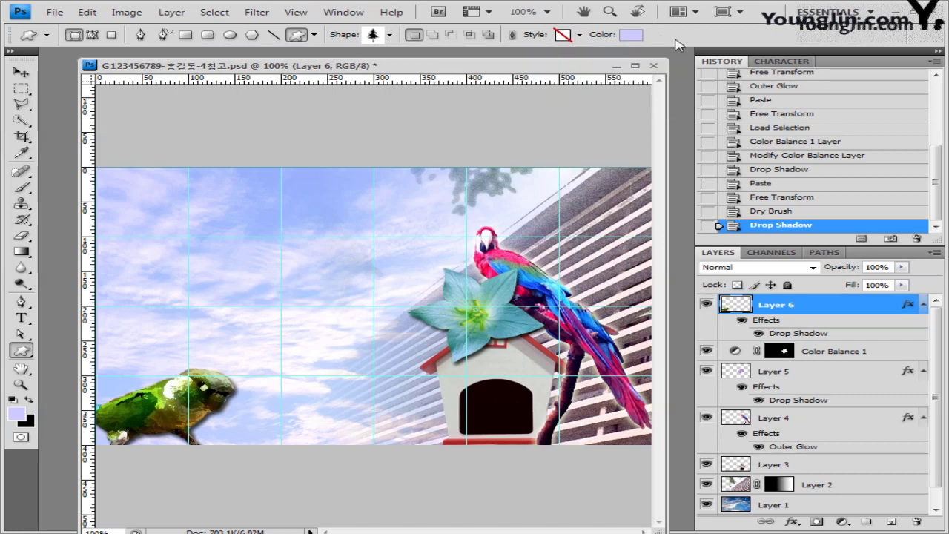
left_click(631, 34)
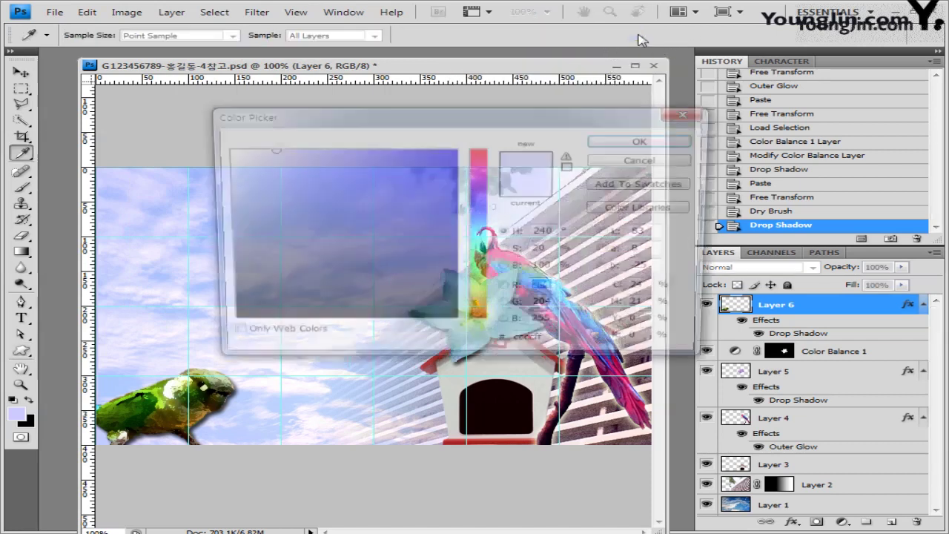
double_click(533, 346)
type("669933")
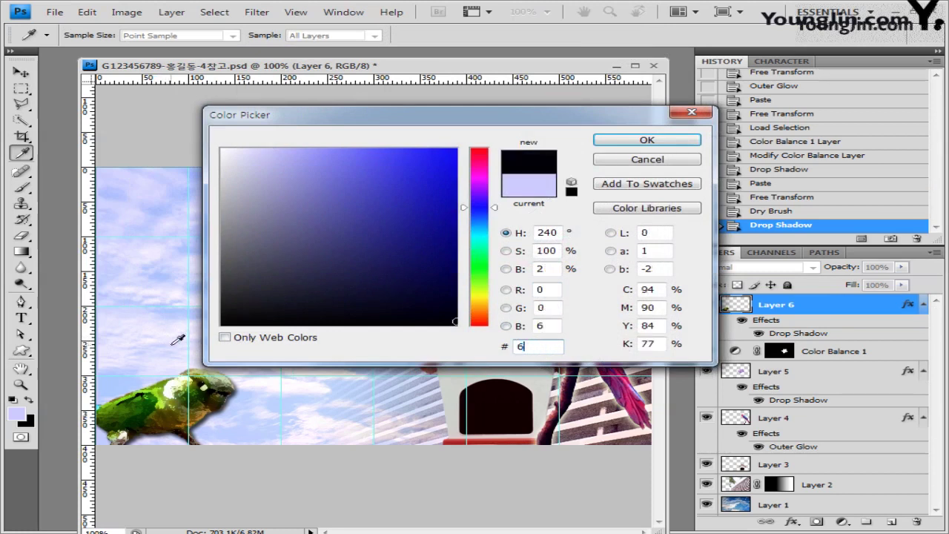
left_click(636, 141)
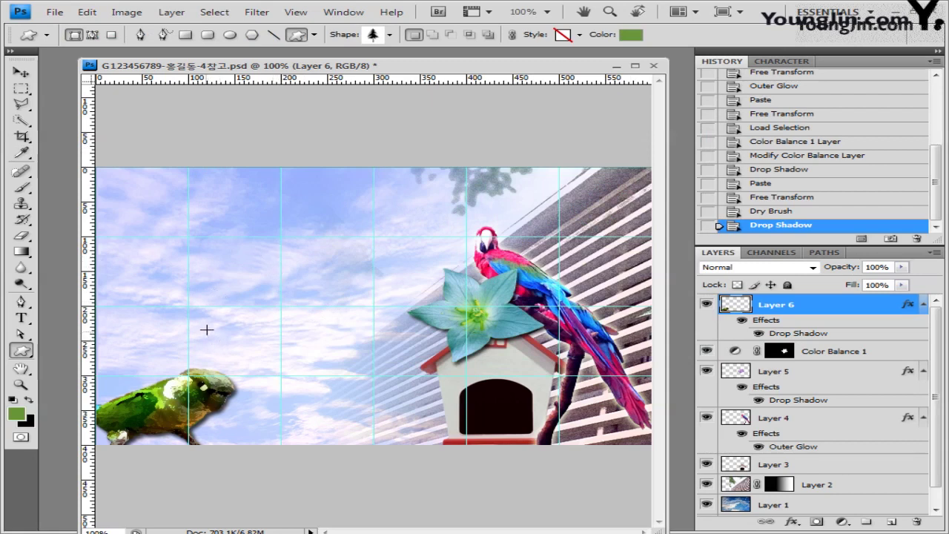
Draw the green tree beside the parakeet and nudge it slightly left.
left_click_drag(206, 329, 307, 448)
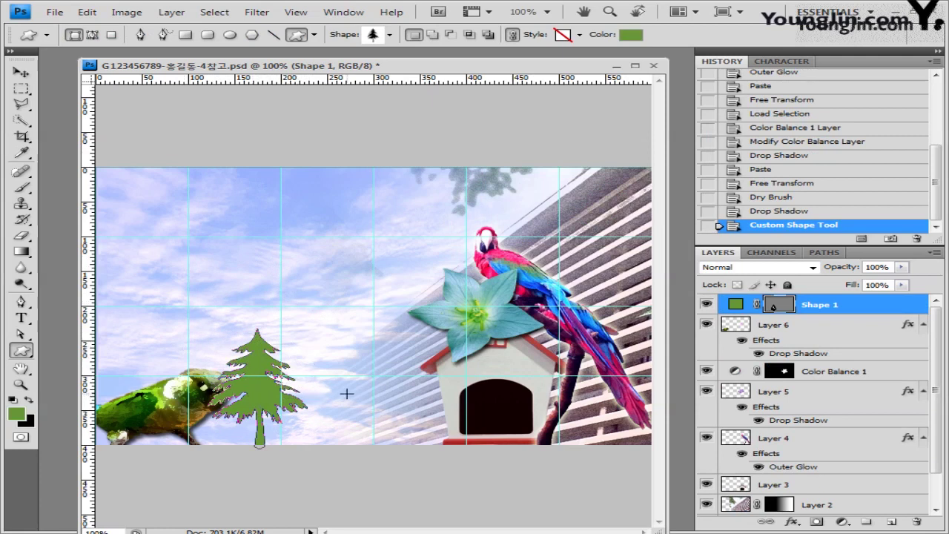
left_click(21, 72)
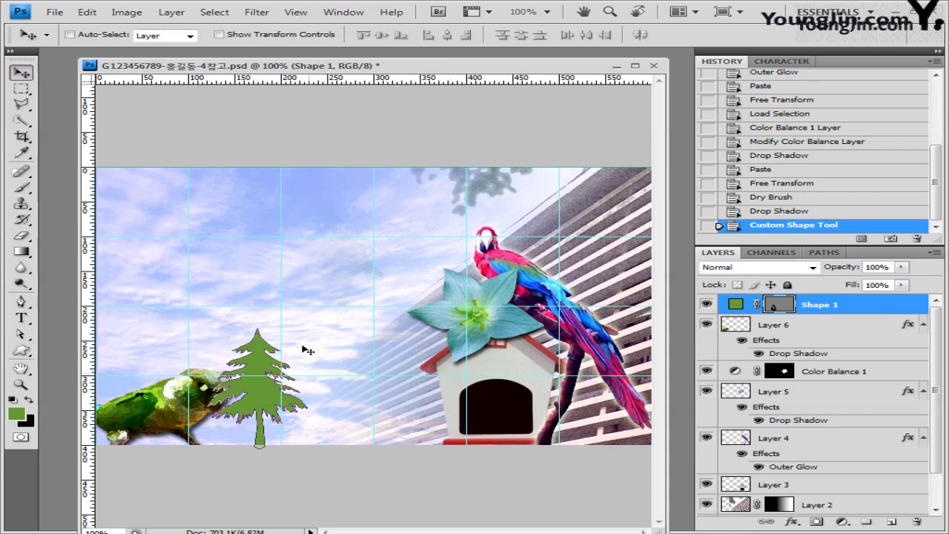
key("shift+Left")
key("shift+Left")
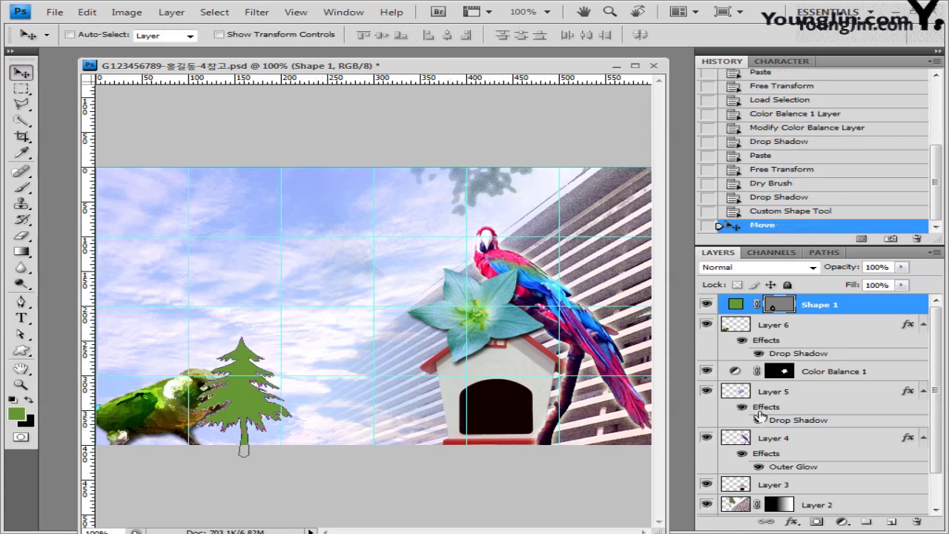
Add an Inner Shadow to the tree shape, with global light turned off.
left_click(792, 521)
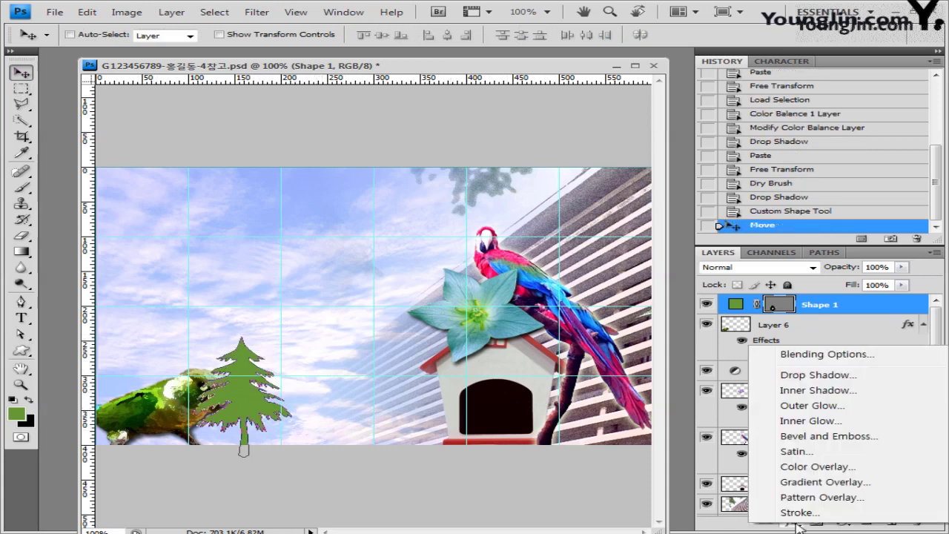
left_click(816, 390)
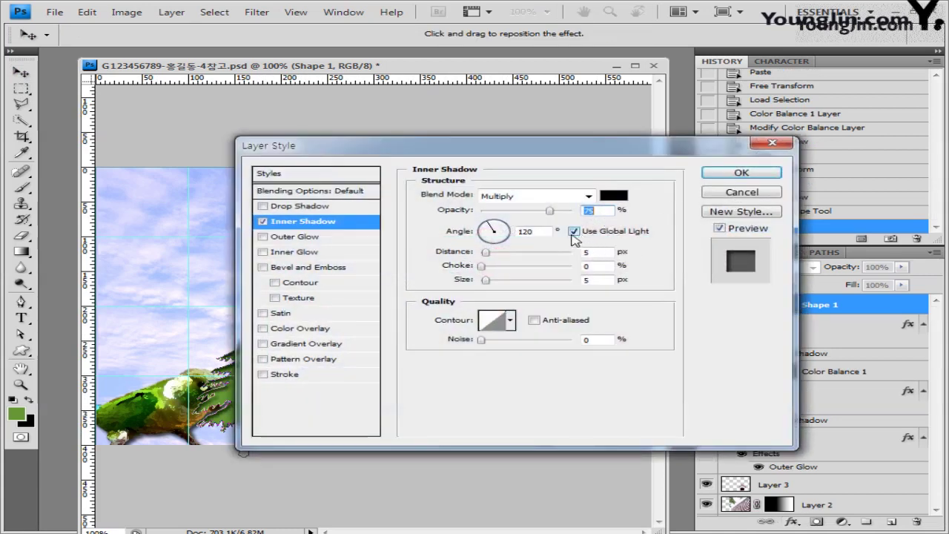
left_click(574, 230)
left_click(743, 172)
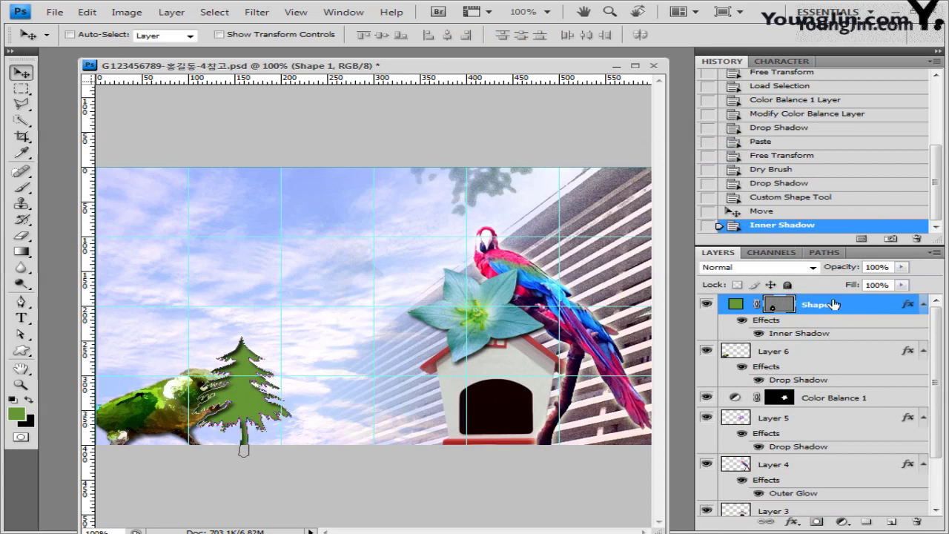
Move the tree layer below Layer 6 and select layers 1-16 and 1-17.
left_click_drag(842, 307, 831, 378)
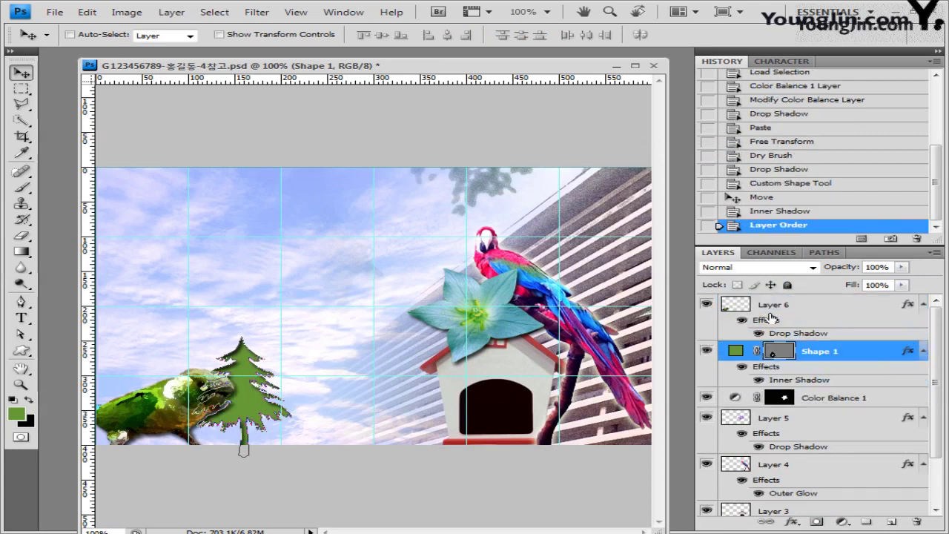
left_click(923, 305)
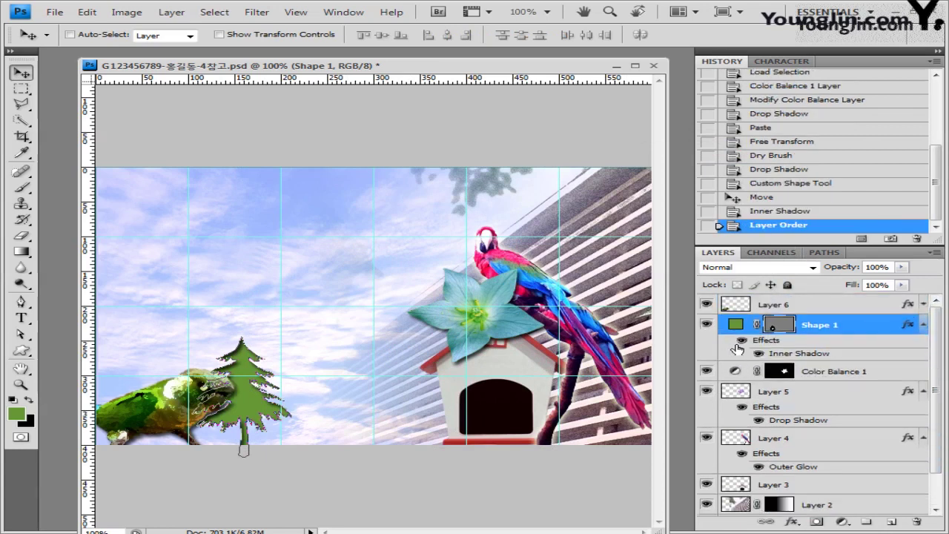
left_click(788, 328)
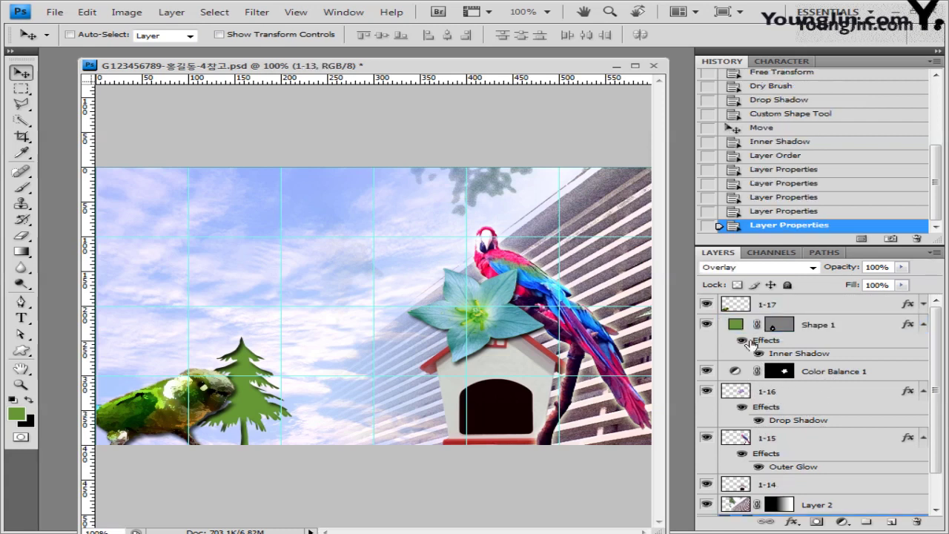
left_click(776, 391)
left_click(819, 306)
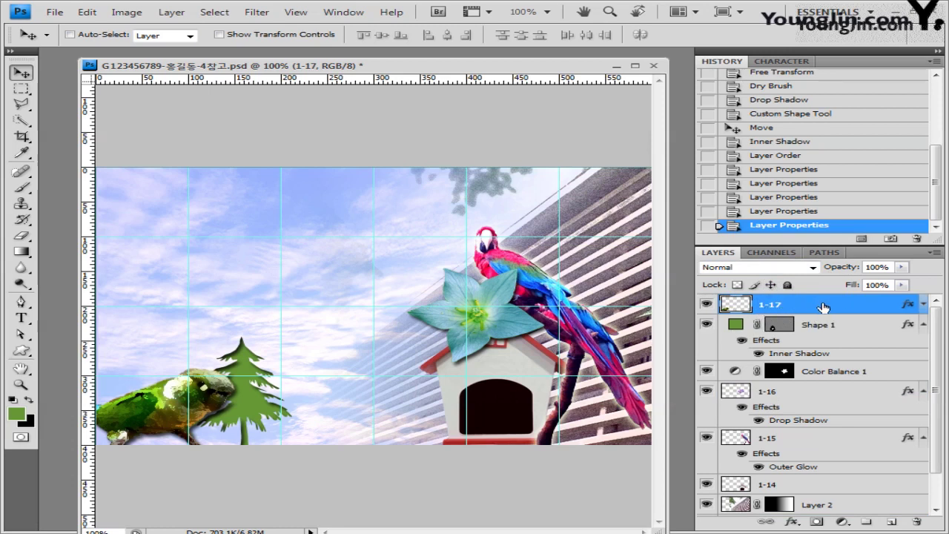
left_click(21, 351)
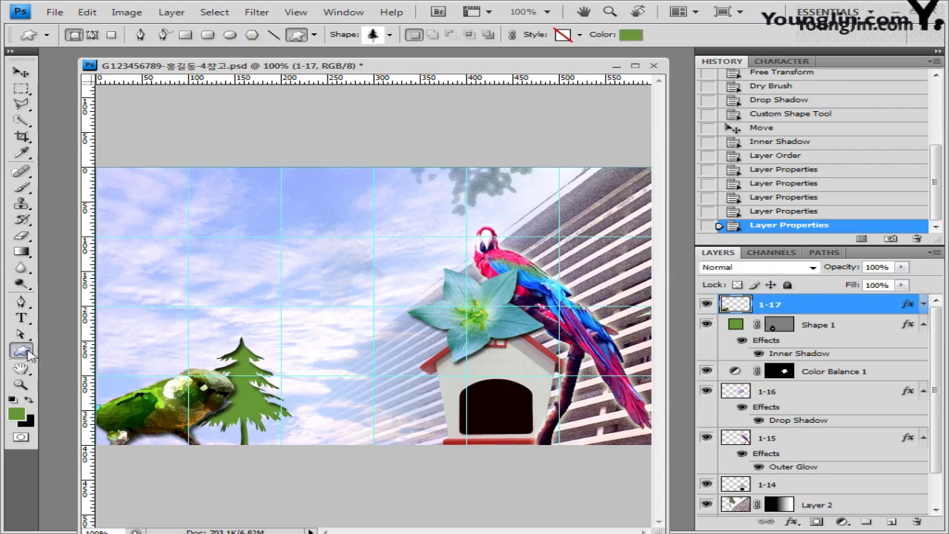
Load the Banners and Awards shape set and pick the award-ribbon shape.
left_click(391, 35)
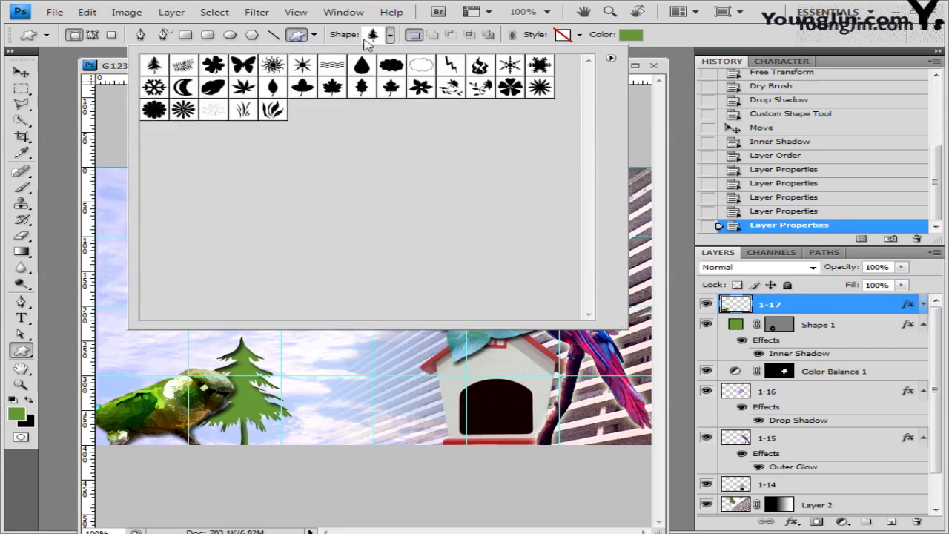
left_click(611, 59)
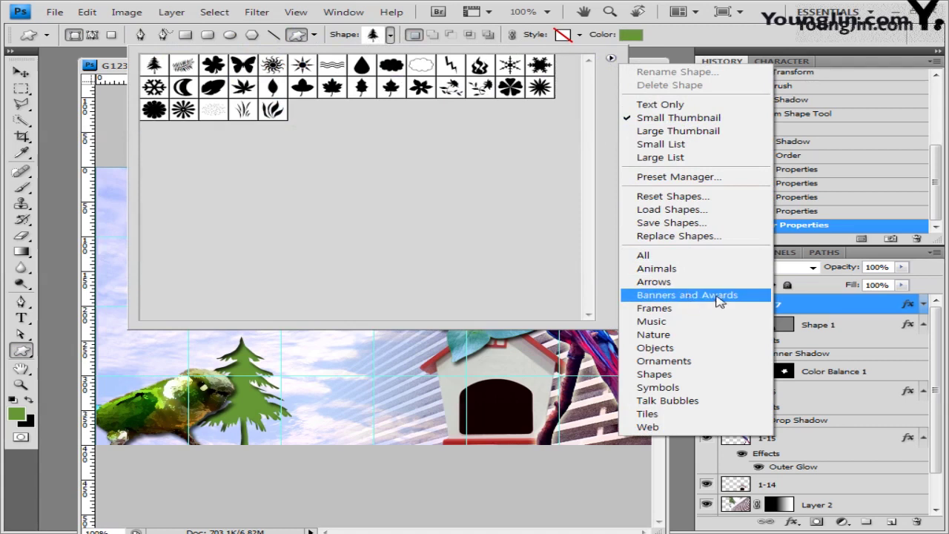
left_click(686, 300)
left_click(432, 214)
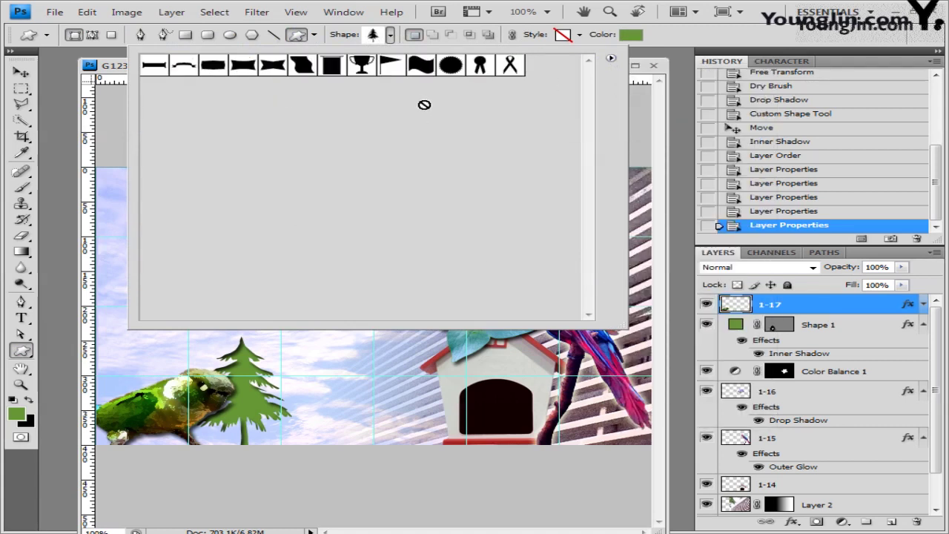
left_click(481, 67)
left_click(722, 43)
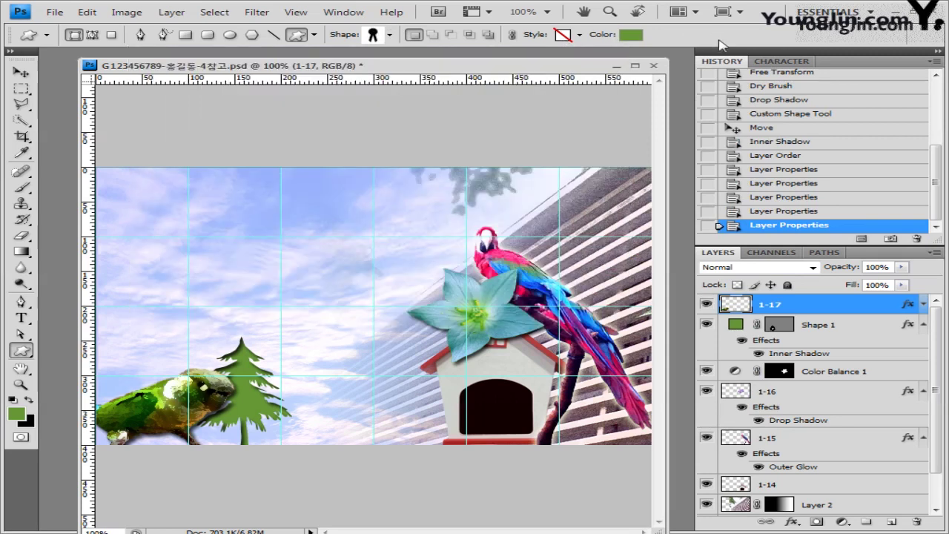
Draw a yellow ffff00 ribbon over the doghouse and scale it to 76%.
left_click(636, 37)
type("ffff00")
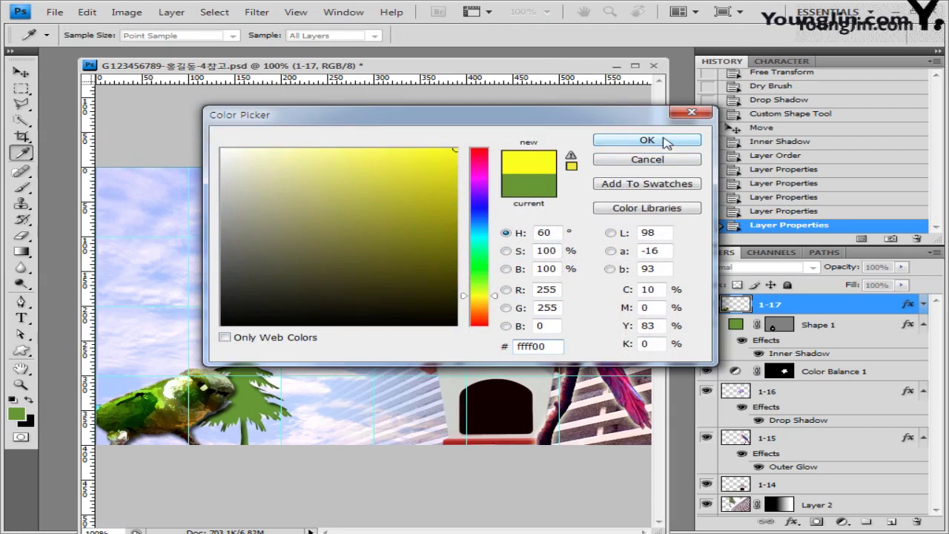
left_click(664, 141)
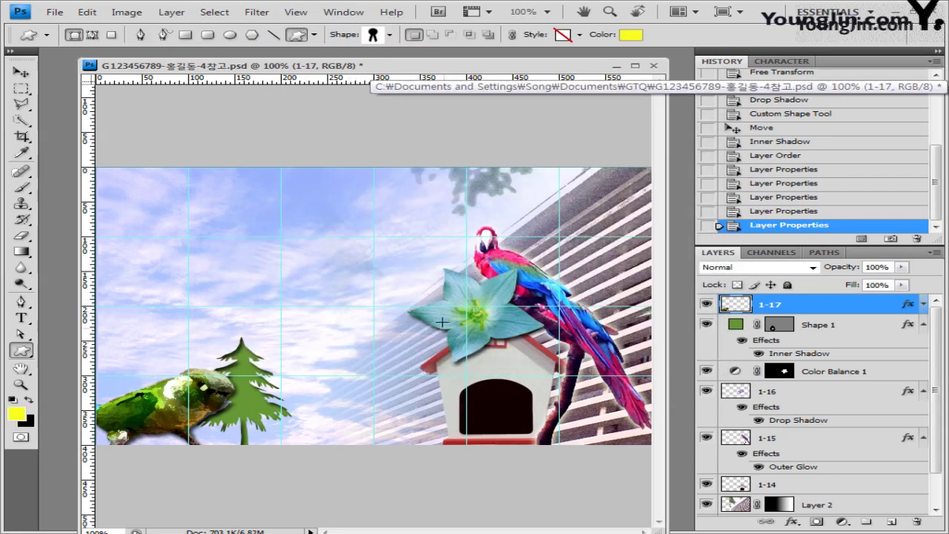
left_click_drag(442, 321, 520, 430)
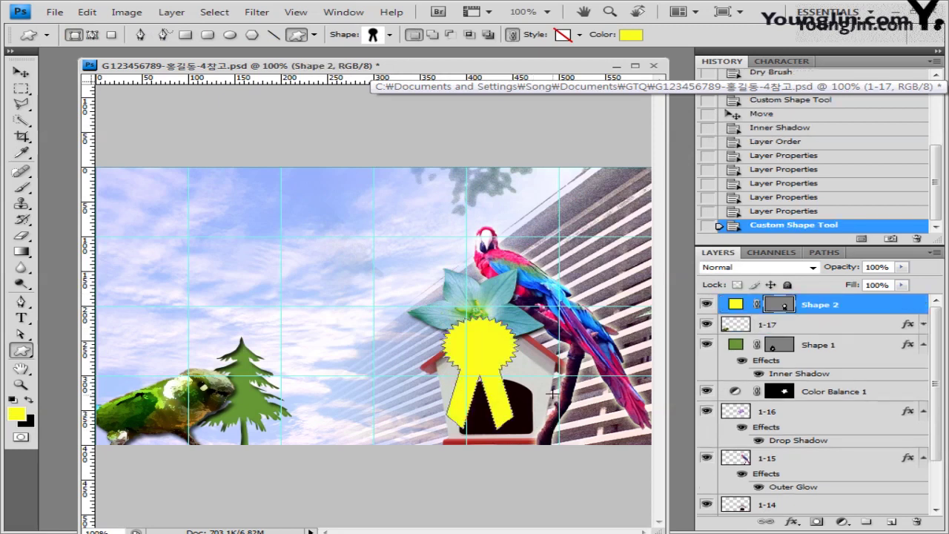
key("ctrl+t")
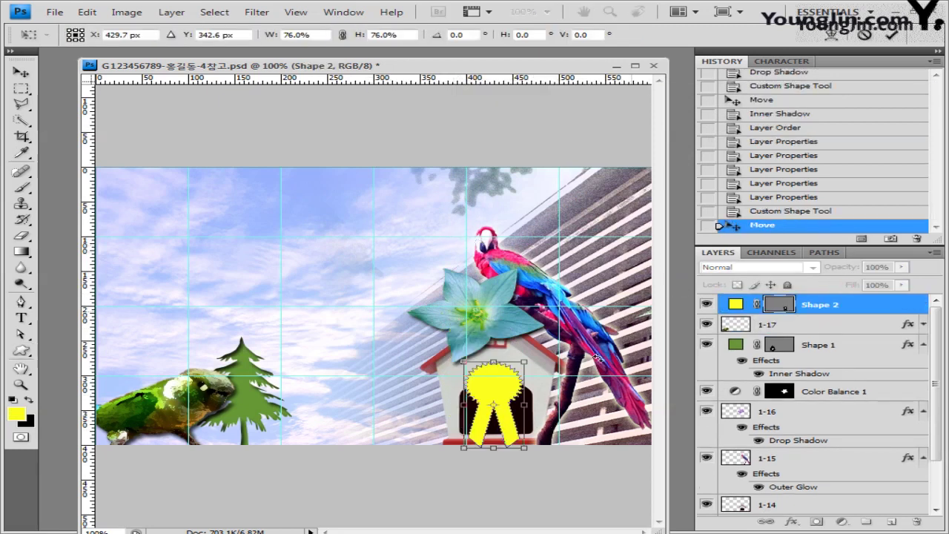
key("Return")
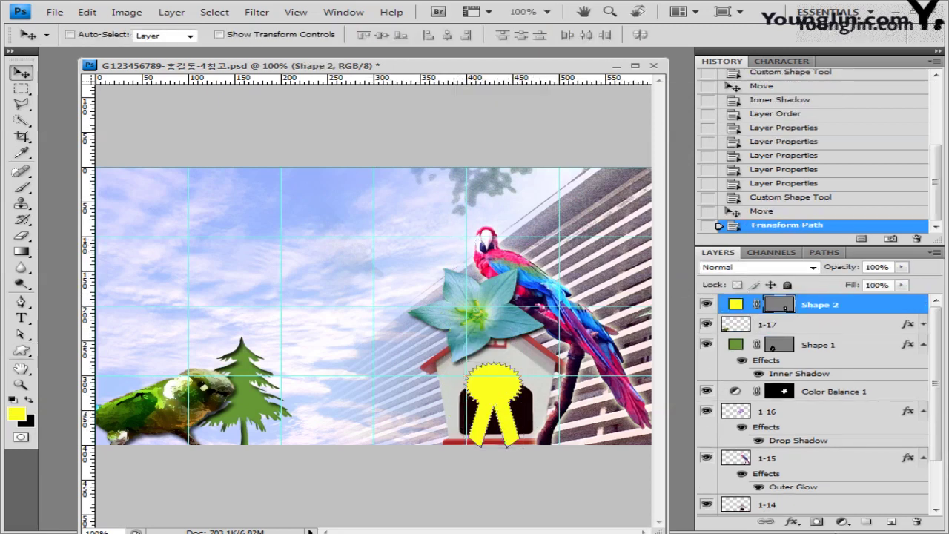
Apply an Inner Shadow layer style to the ribbon, with Inner Glow left off.
left_click(792, 522)
left_click(809, 419)
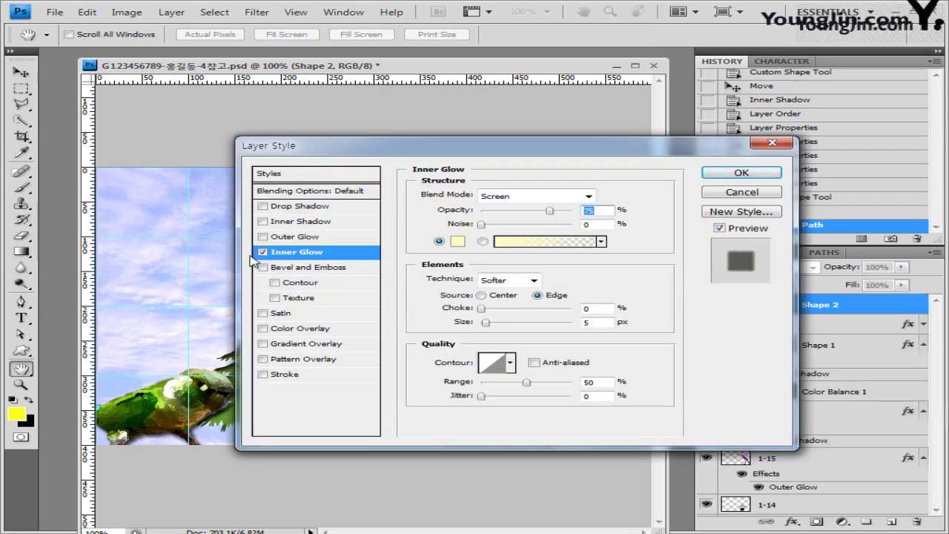
left_click(262, 253)
left_click(301, 221)
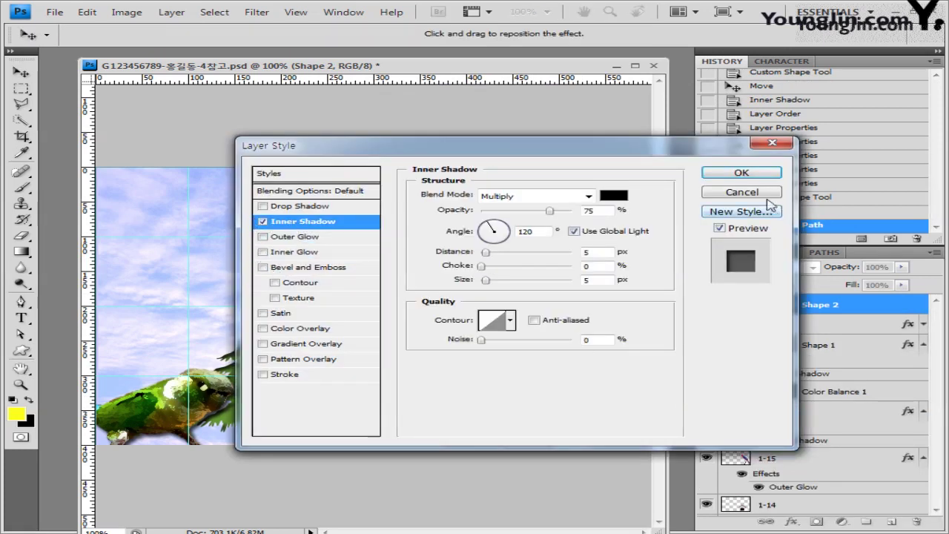
left_click(743, 172)
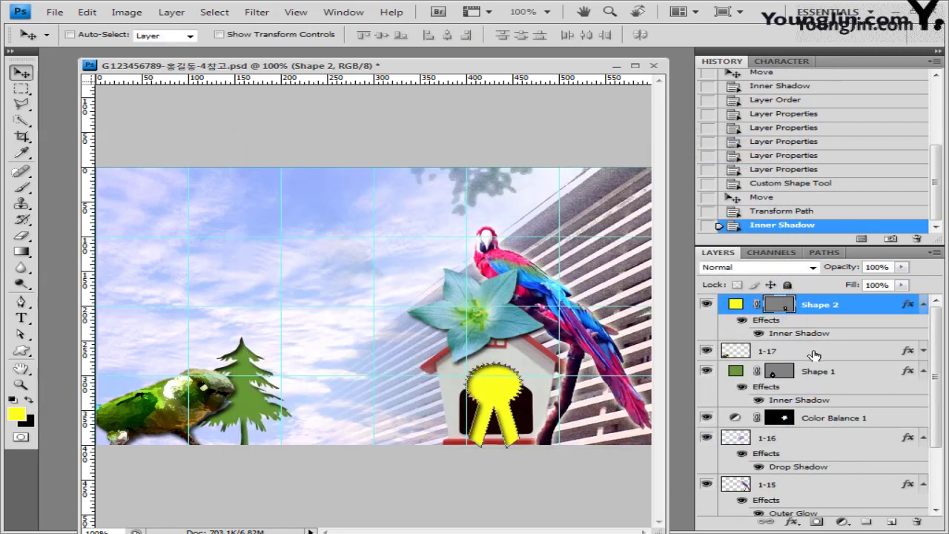
Switch to the Rounded Rectangle Tool with a 10 px corner radius.
left_click(22, 350)
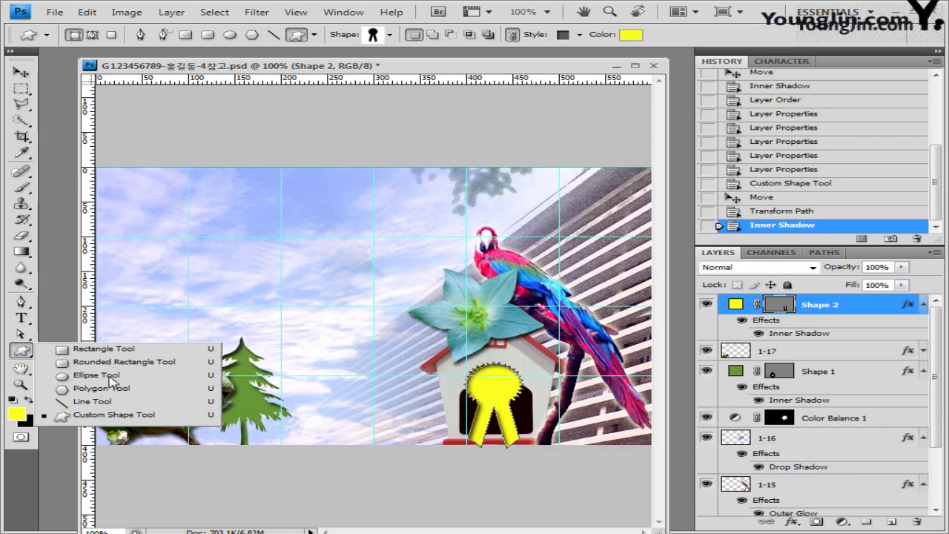
left_click(161, 362)
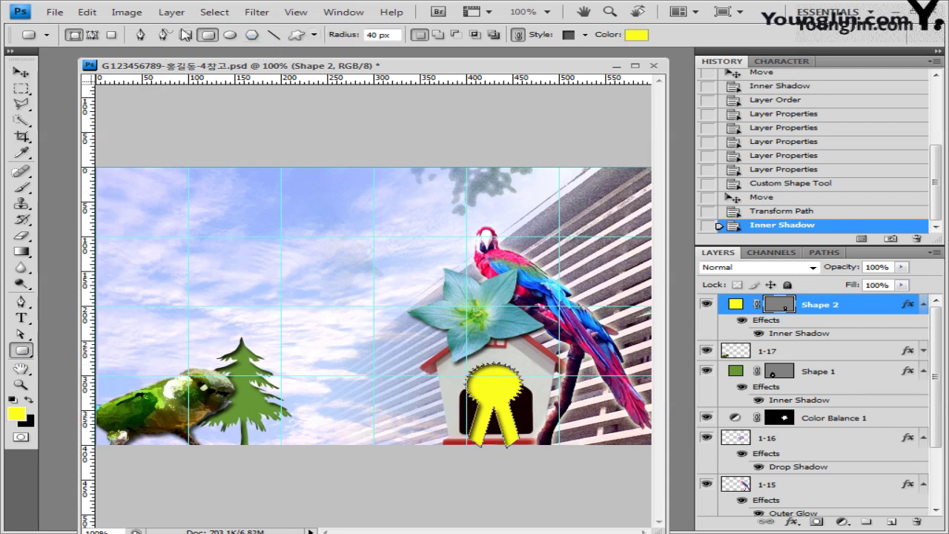
left_click(392, 34)
type("1")
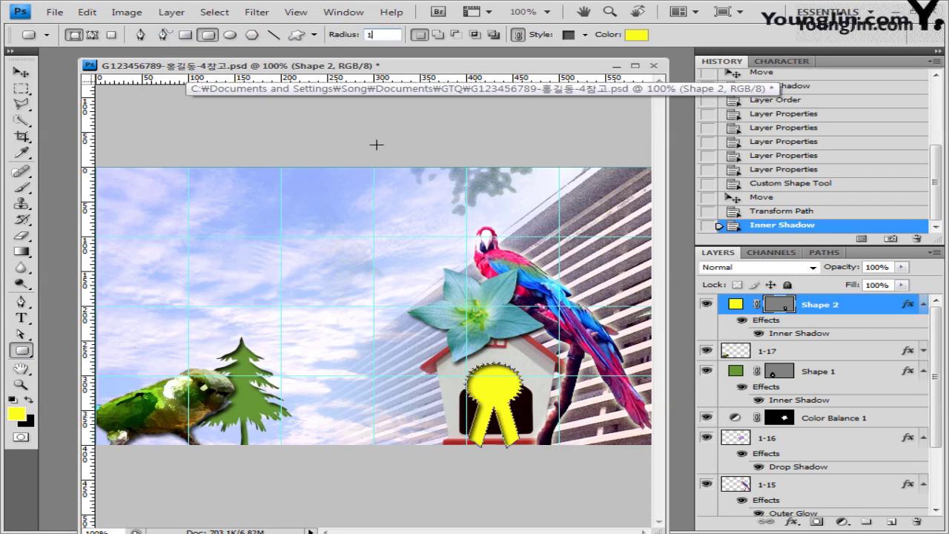
type("0")
key("Return")
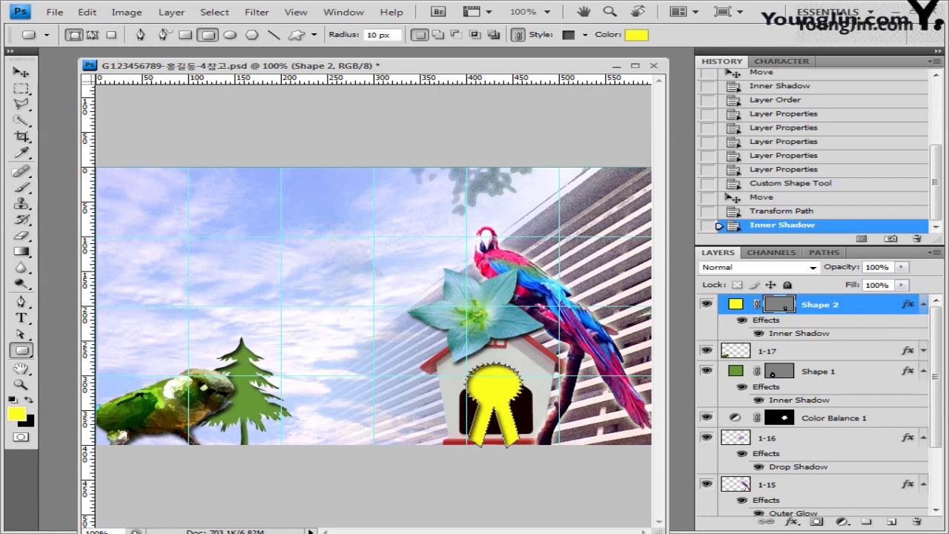
Zoom out to view the whole poster, then return to 100%.
left_click(21, 384)
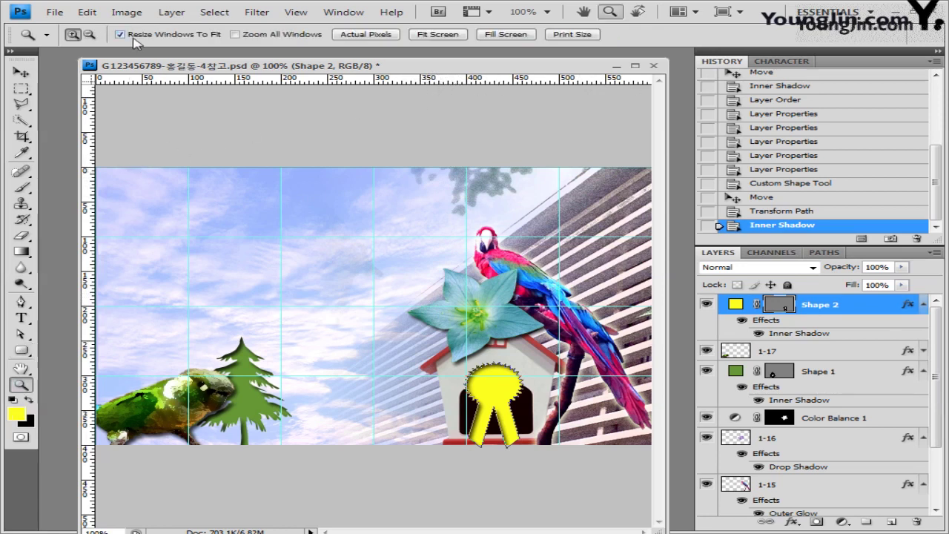
left_click(412, 191, "alt")
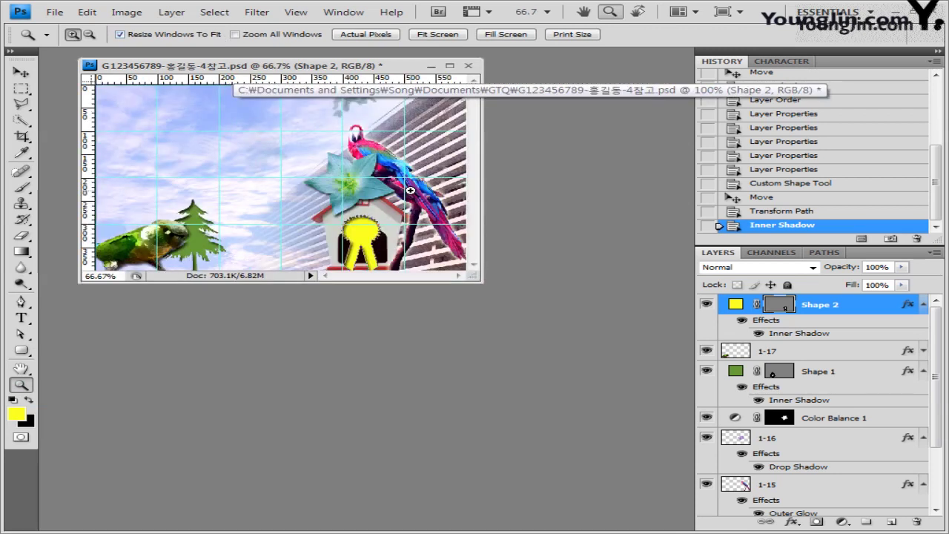
left_click(410, 192)
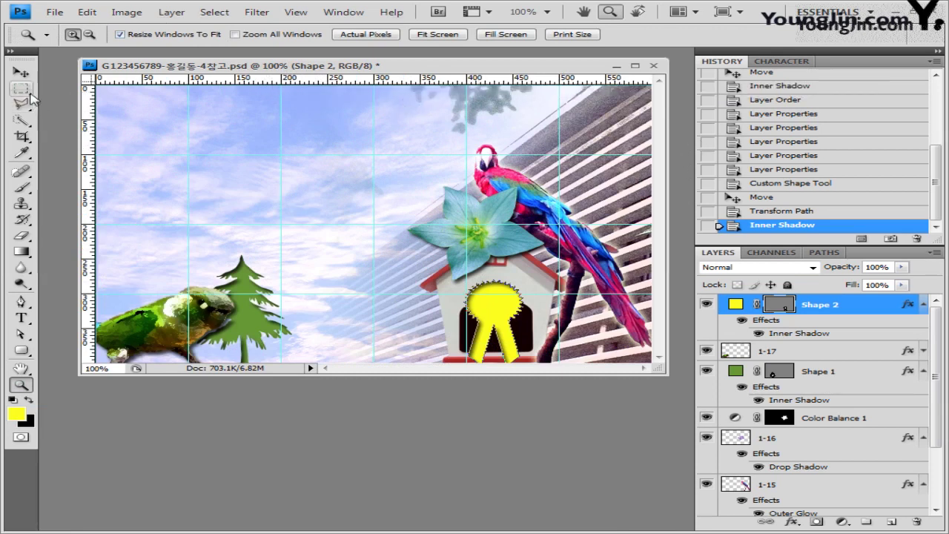
left_click(21, 350)
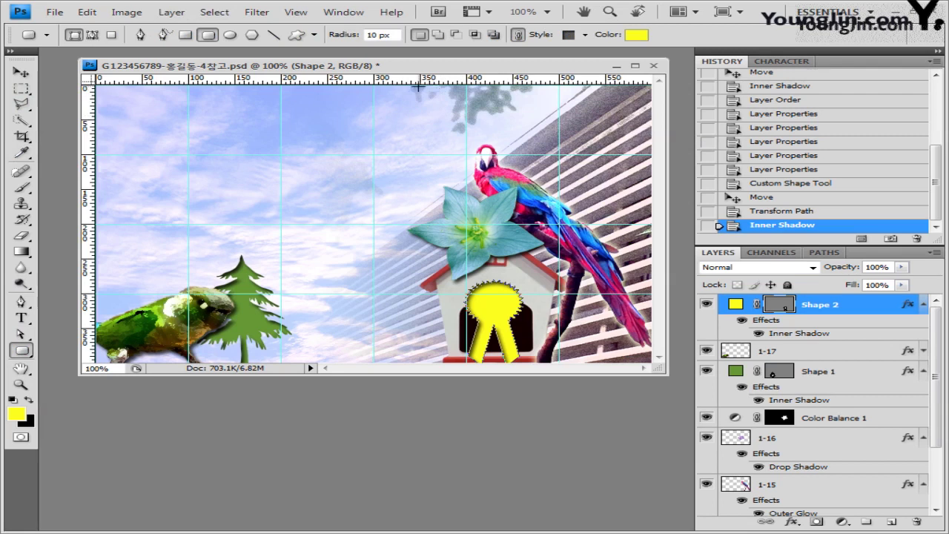
Draw a rounded rectangle near the poster's top, clear its style, and fill it pale khaki.
left_click_drag(398, 87, 465, 105)
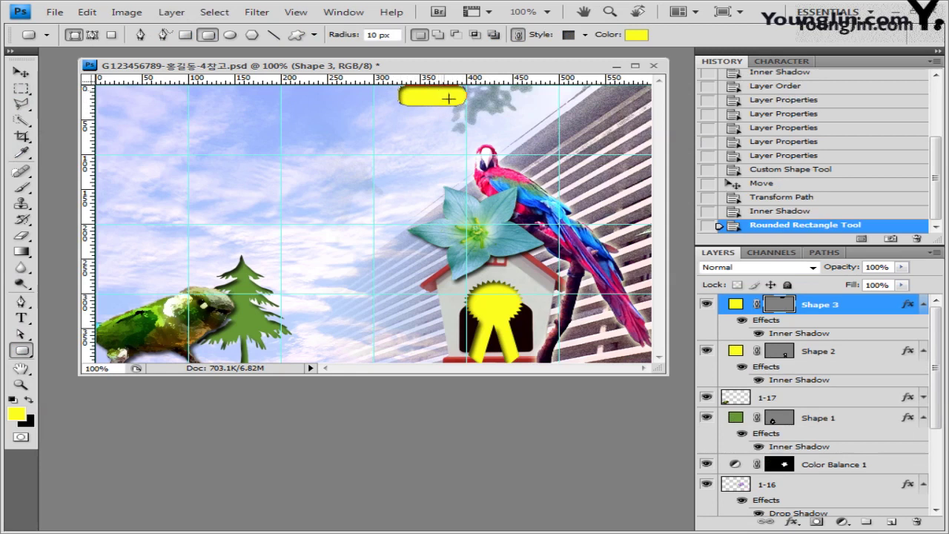
left_click(584, 35)
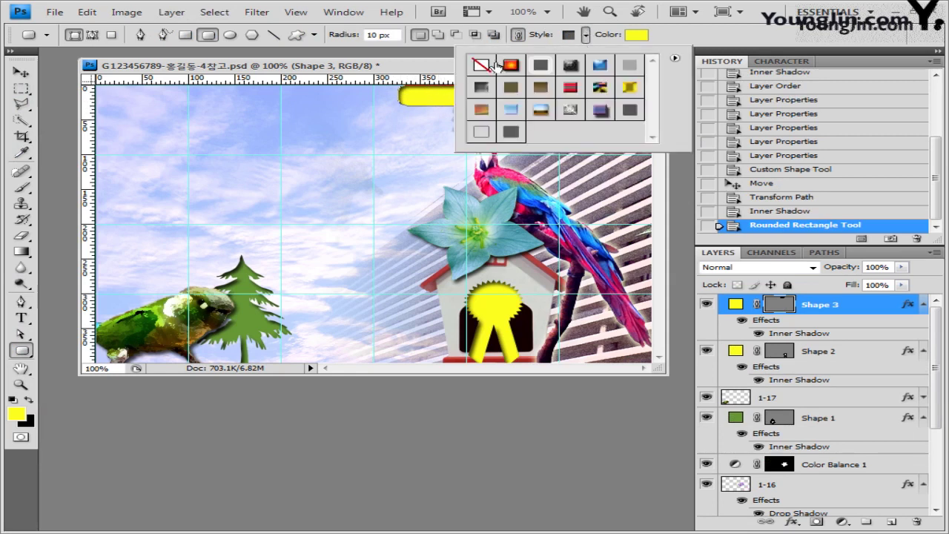
left_click(481, 65)
left_click(636, 35)
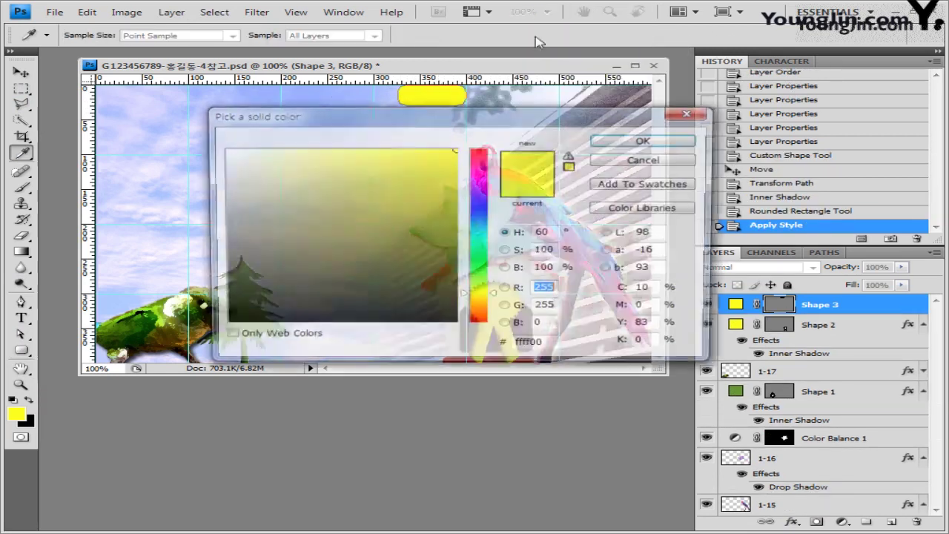
left_click(279, 184)
left_click(664, 142)
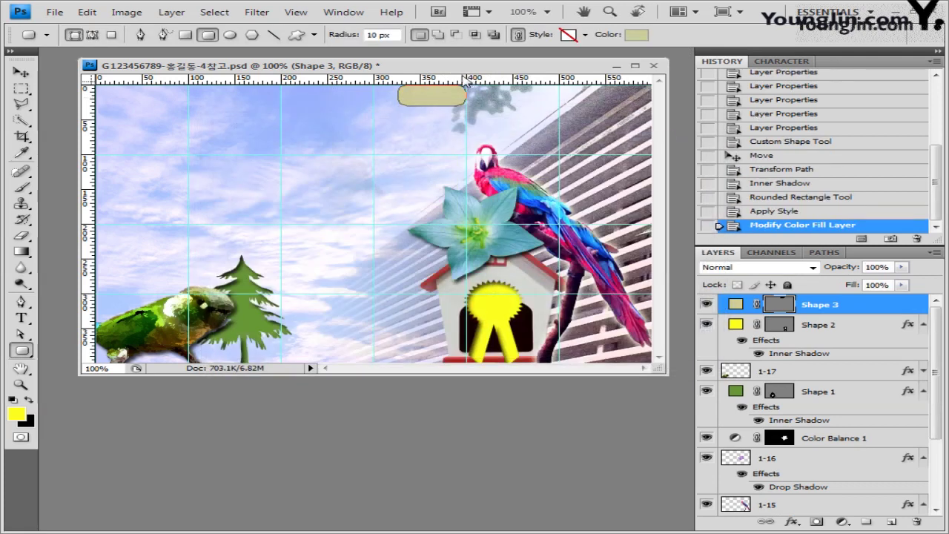
left_click(799, 521)
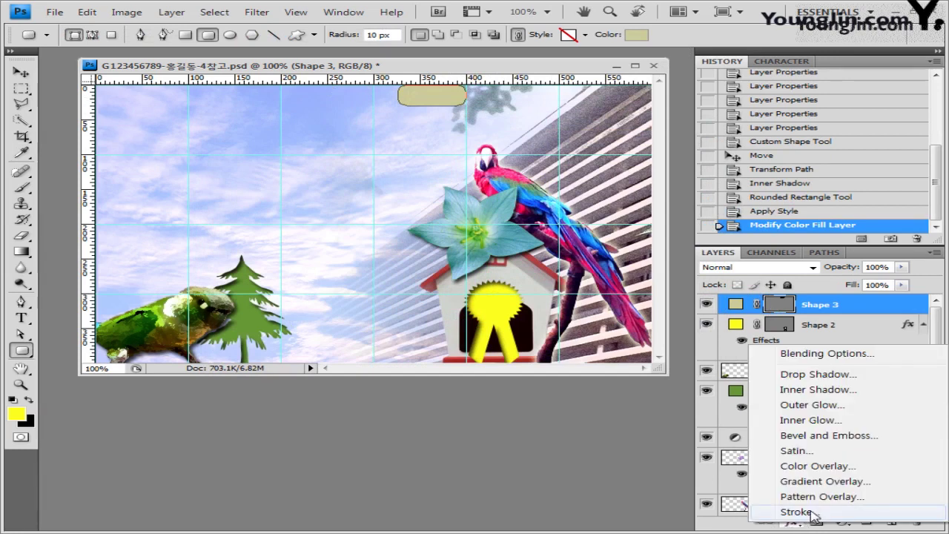
Give the khaki button a 3 px brown (996600) Stroke effect.
left_click(795, 512)
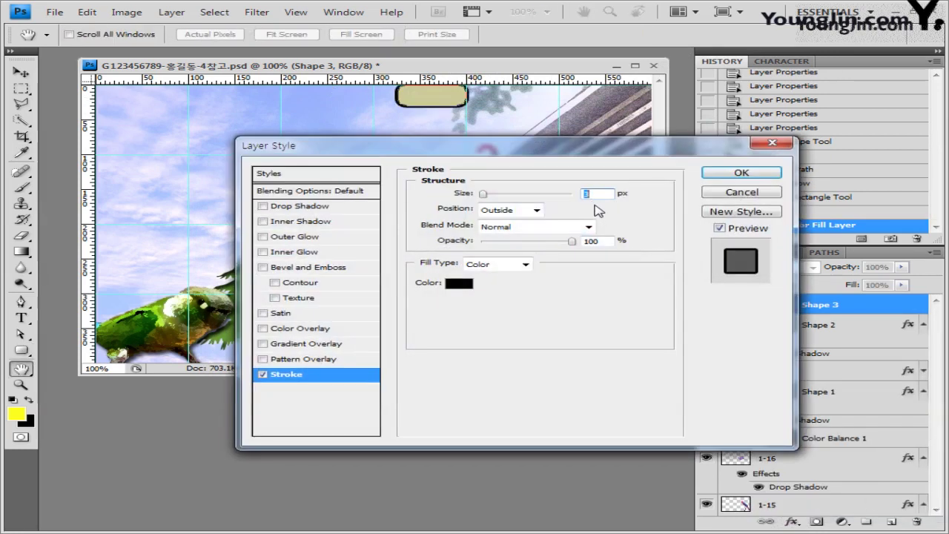
left_click(459, 282)
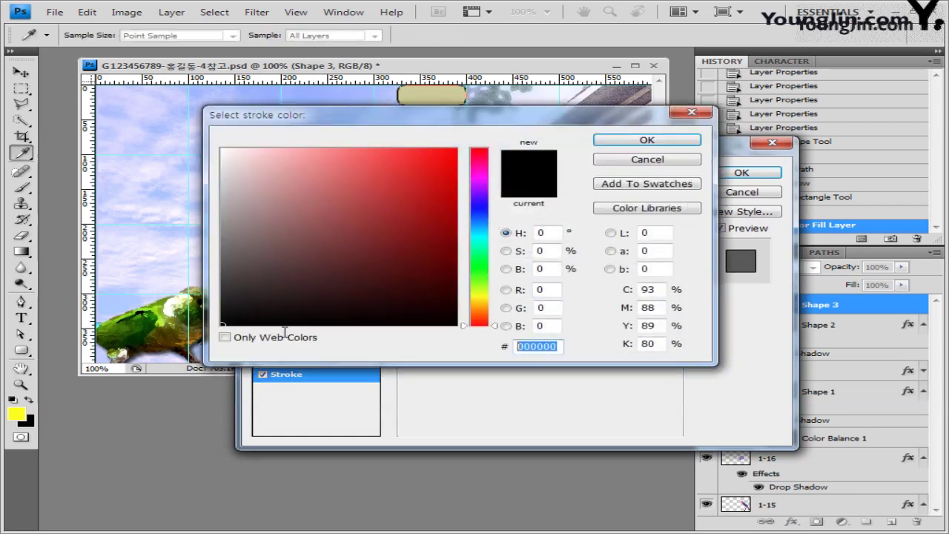
type("996600")
left_click(649, 141)
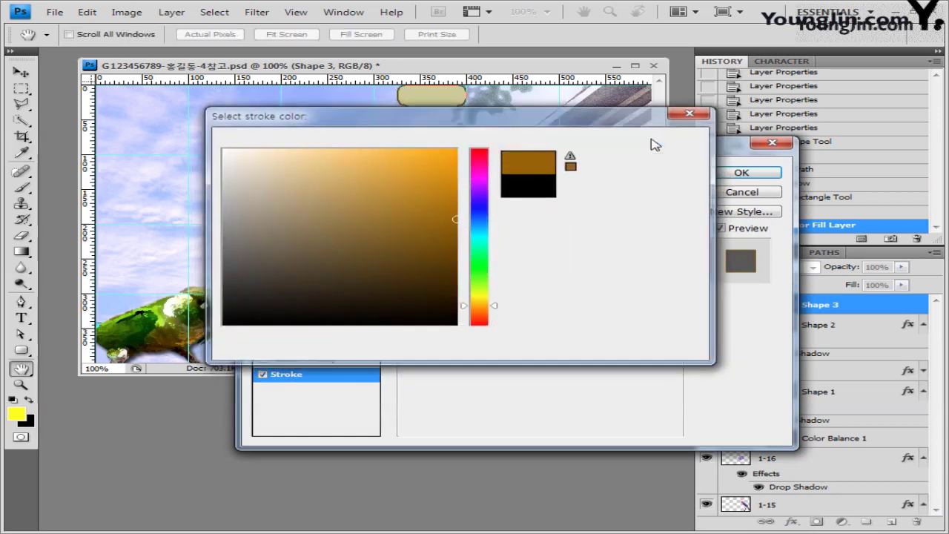
left_click(741, 173)
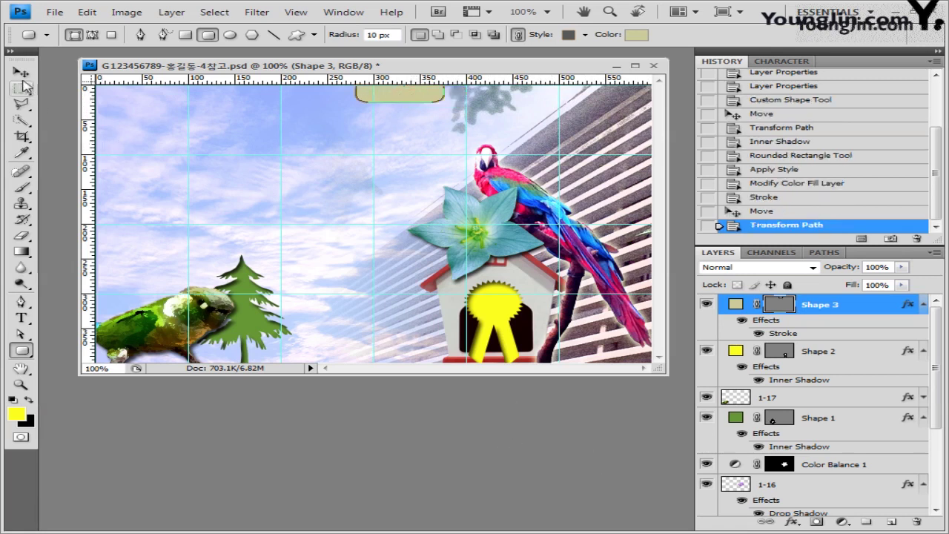
left_click(21, 72)
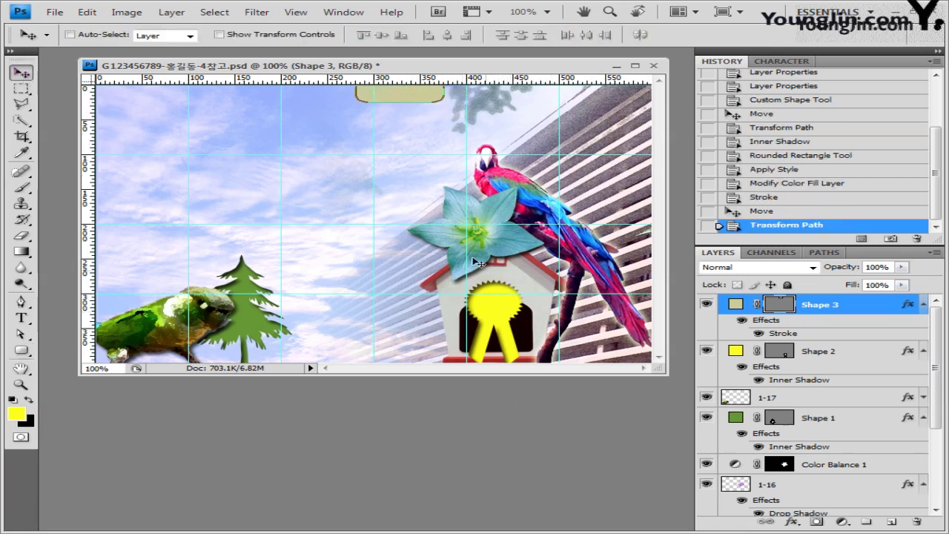
Alt-drag the button twice to make two copies in a row to its right.
key("alt")
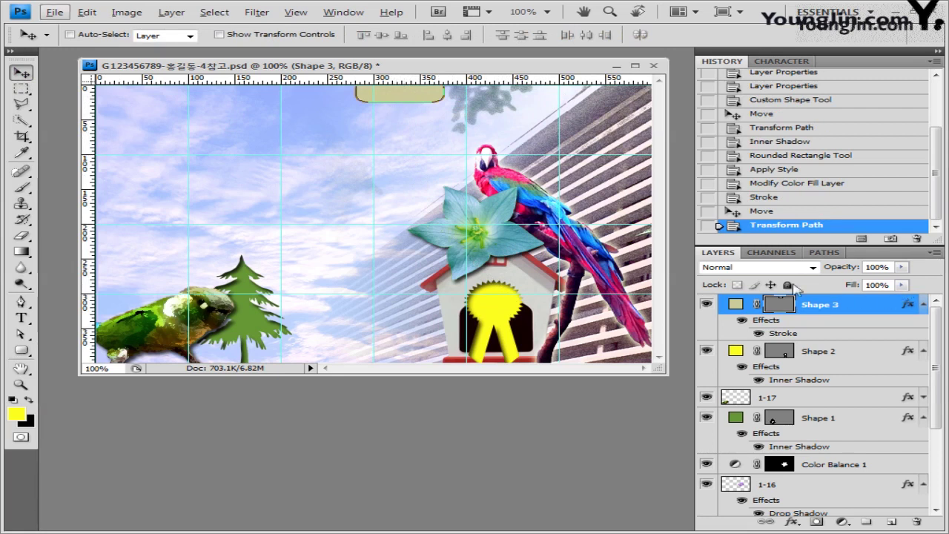
left_click_drag(400, 95, 493, 96)
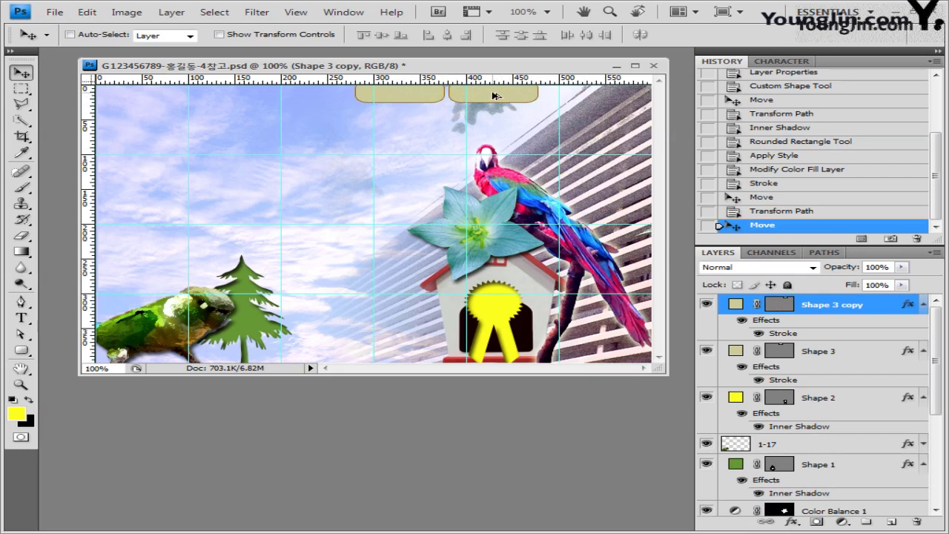
left_click_drag(495, 96, 591, 98)
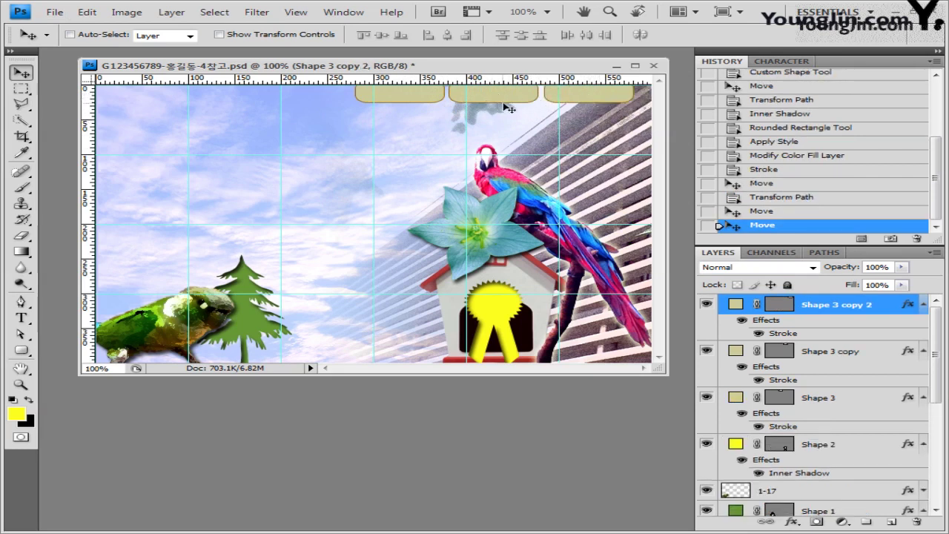
Recolour the middle button 99cccc and nudge the copies into alignment.
left_click(845, 352)
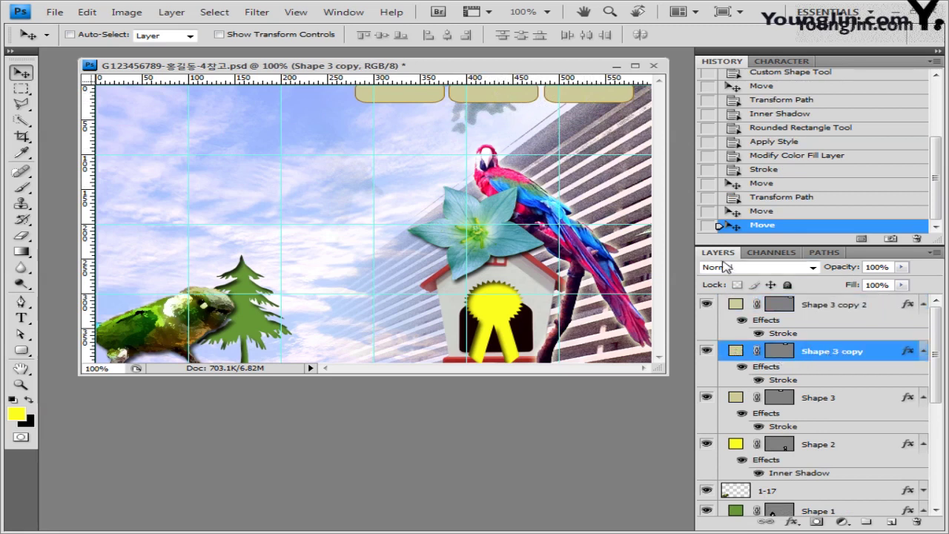
double_click(736, 351)
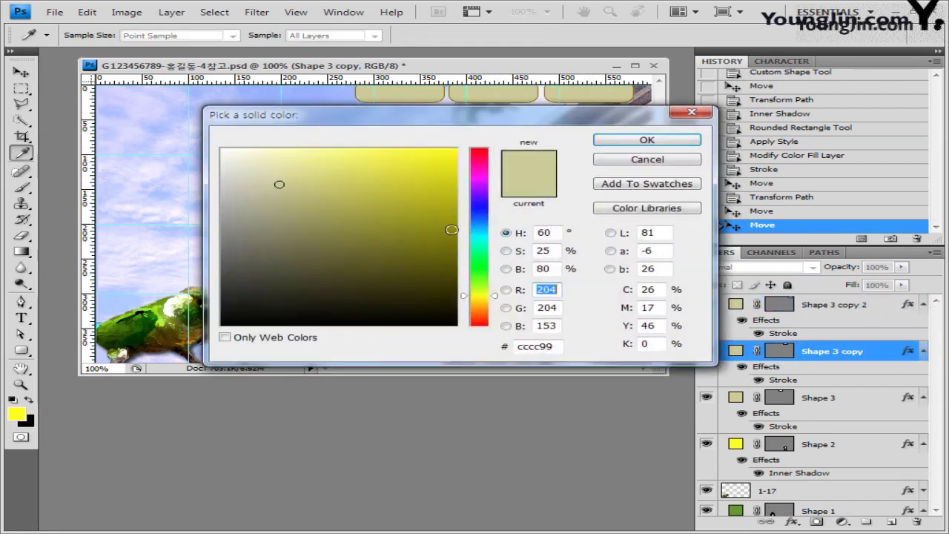
double_click(552, 347)
type("99cccc")
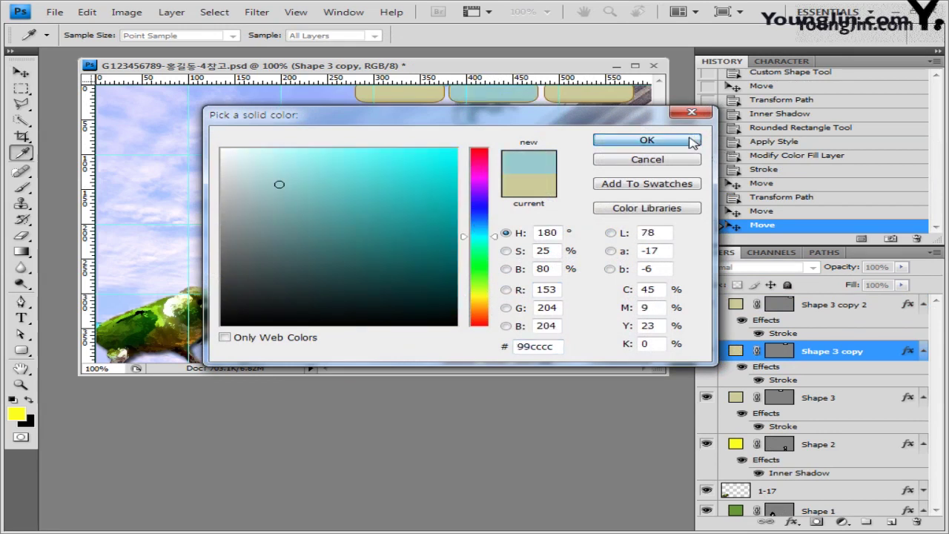
left_click(637, 141)
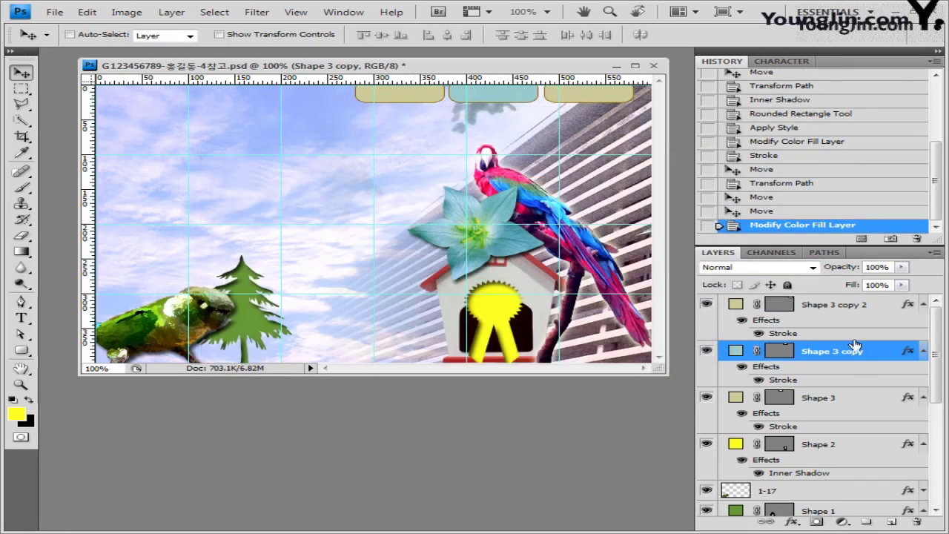
key("Down")
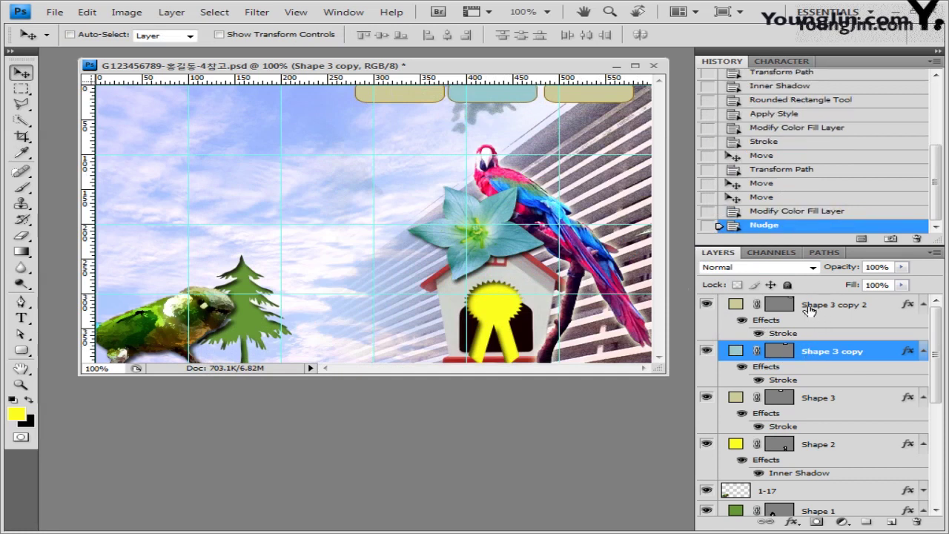
left_click(814, 316)
key("Left")
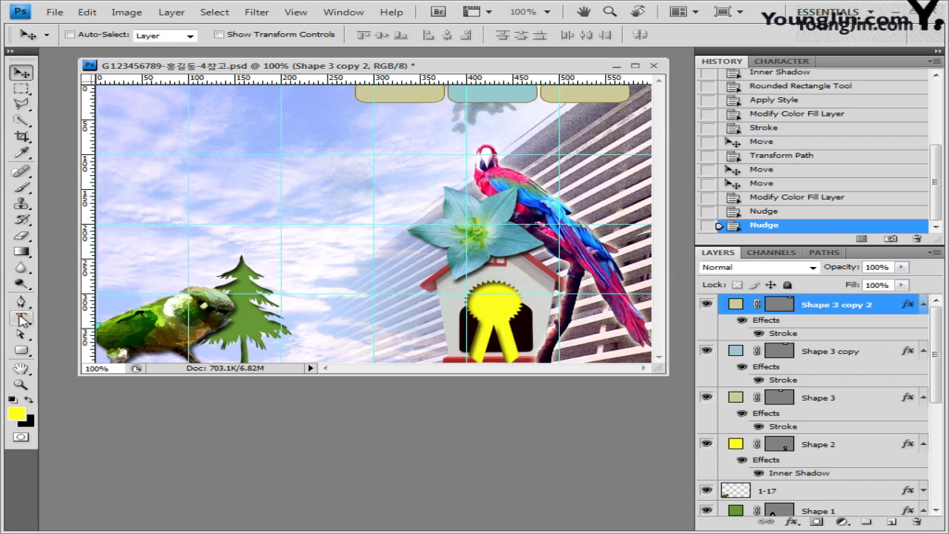
Start a text label on the left button in a Korean font at 14 pt.
left_click(21, 317)
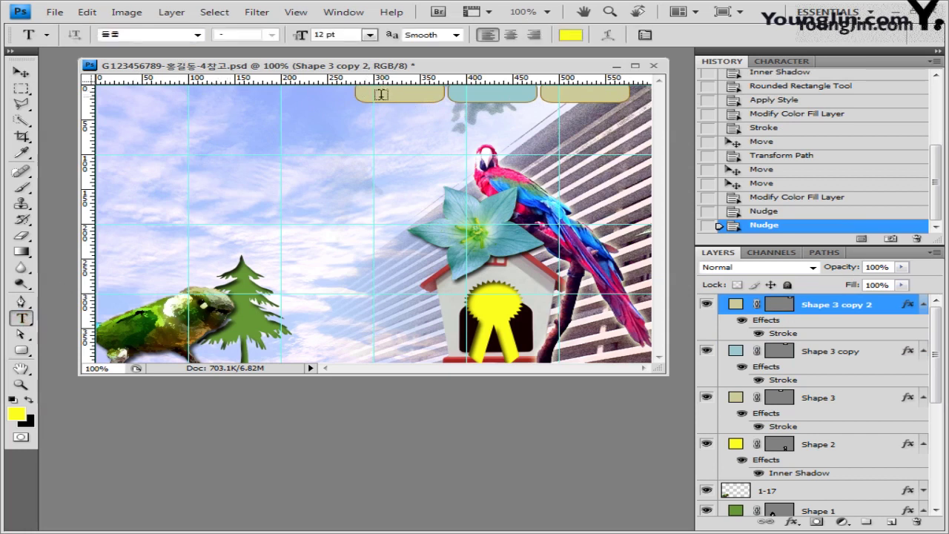
left_click(375, 93)
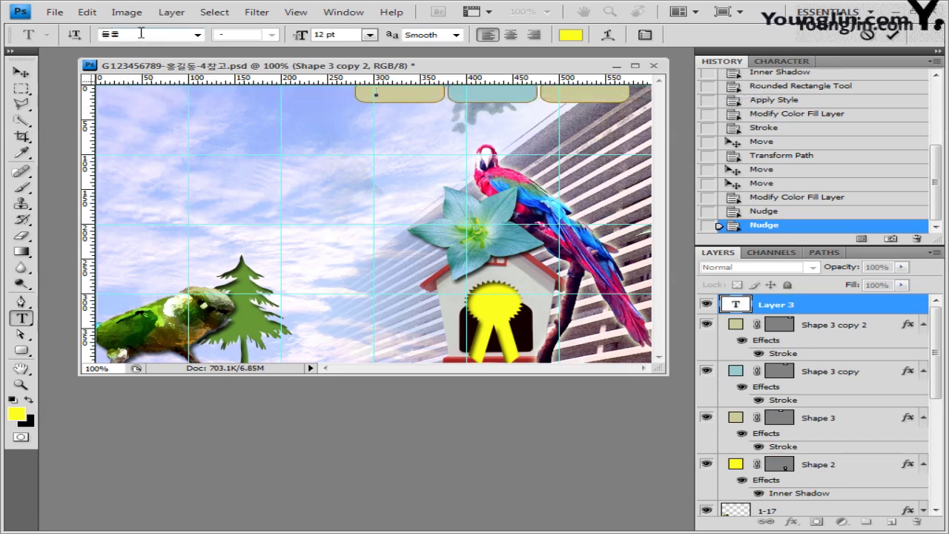
left_click(141, 33)
left_click(197, 35)
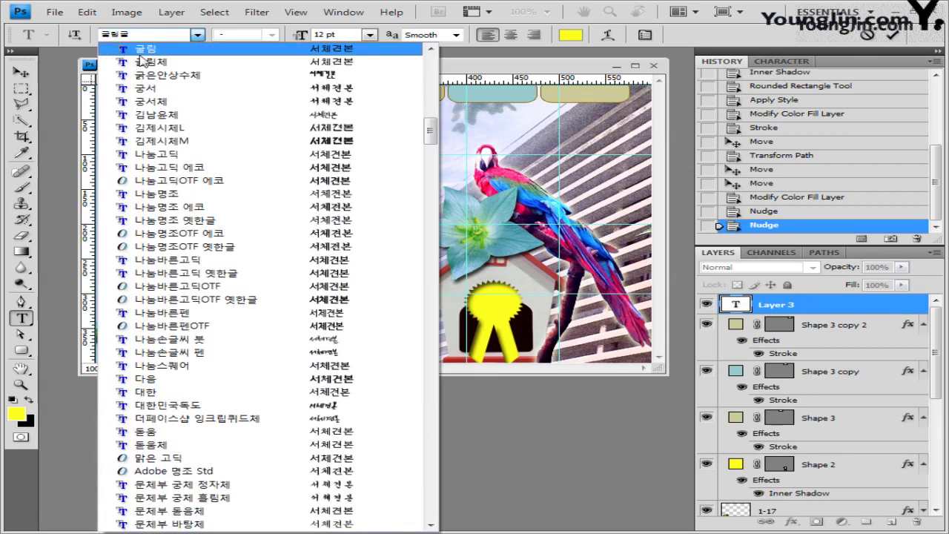
left_click(174, 58)
key("Tab")
key("Tab")
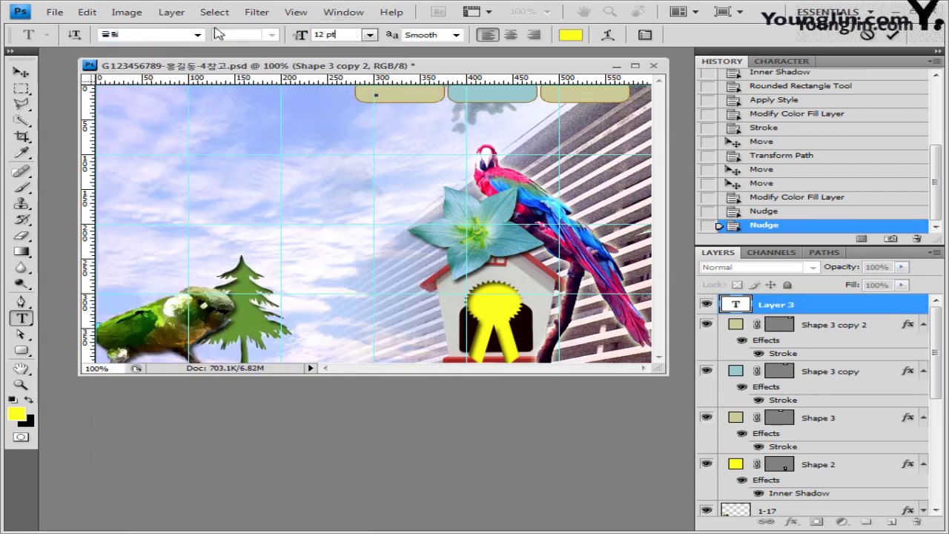
type("14")
Colour the label dark green 003300 and nudge it slightly left.
left_click(571, 35)
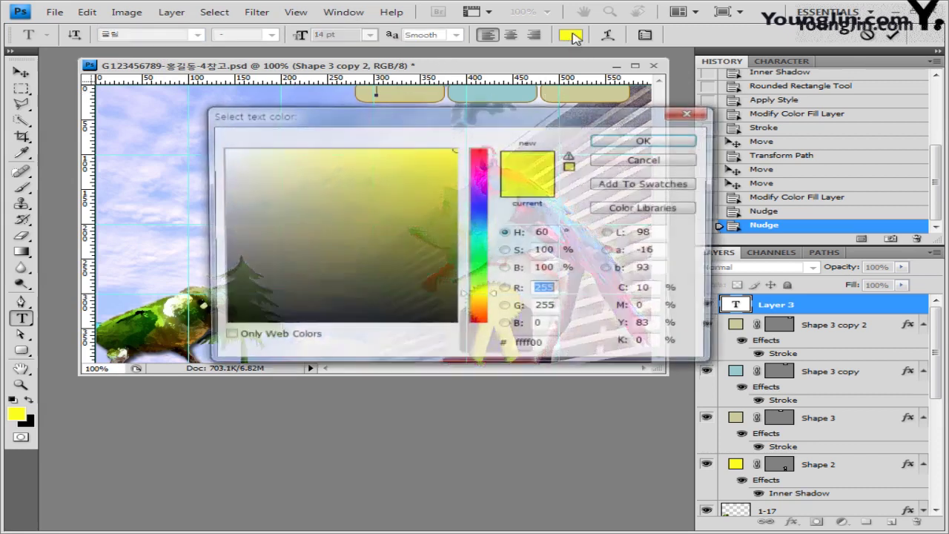
left_click(479, 266)
left_click(456, 291)
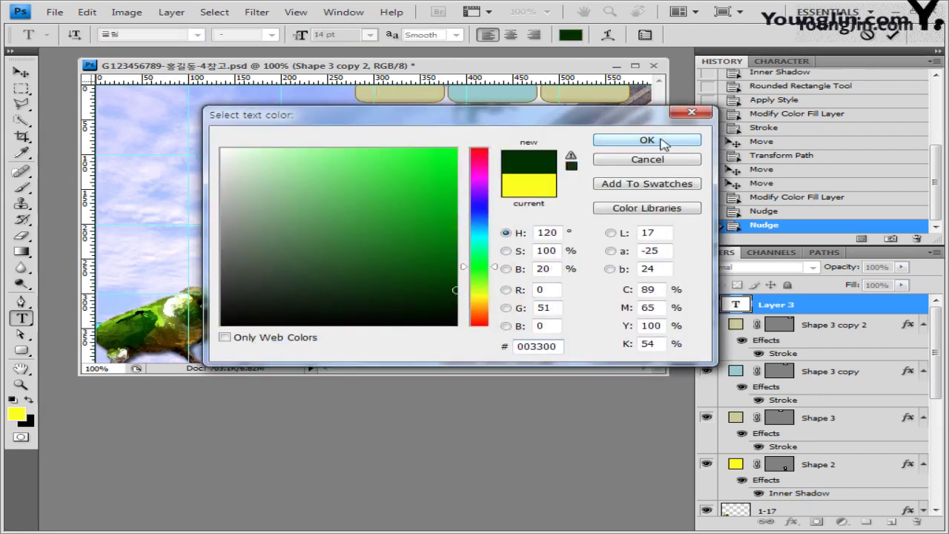
left_click(647, 139)
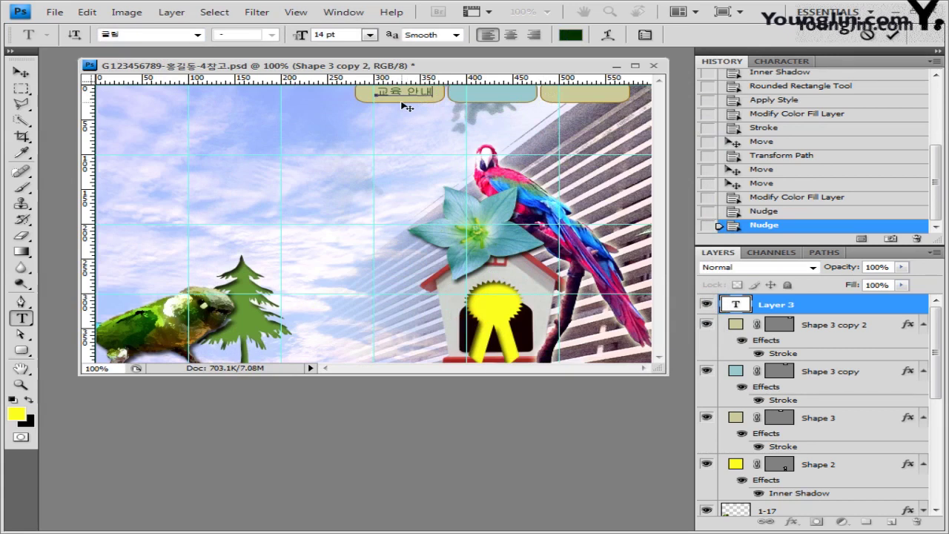
left_click(21, 73)
key("Left")
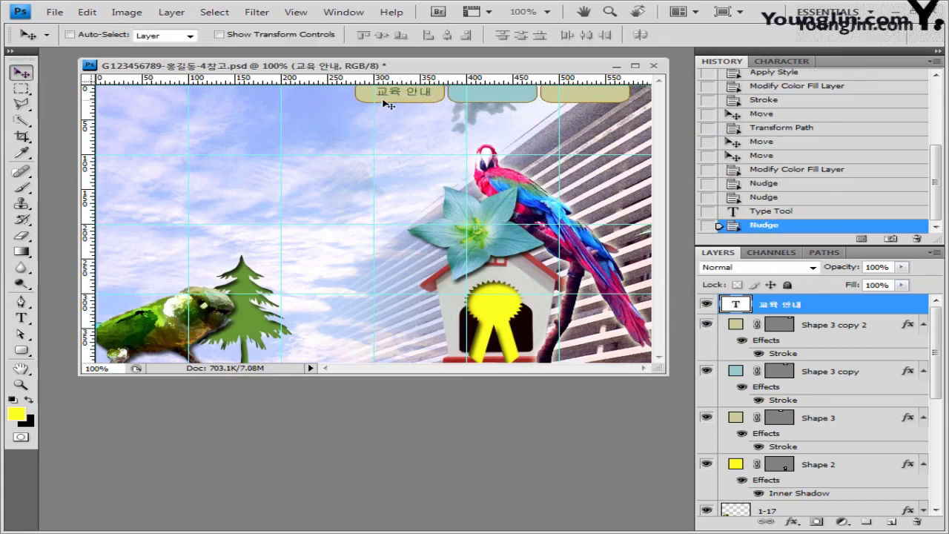
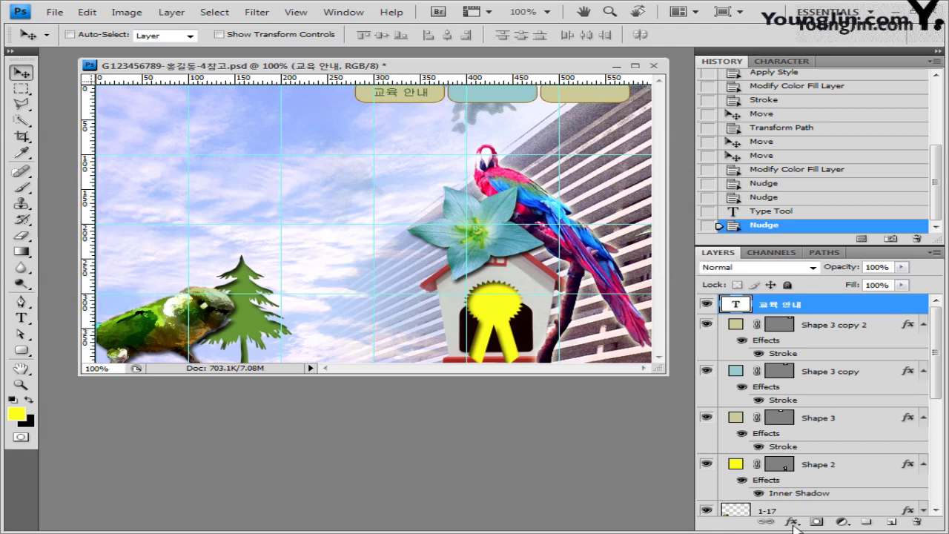
Give the 교육 안내 label a white stroke effect and Alt-drag a copy onto the second tab.
left_click(792, 523)
left_click(794, 513)
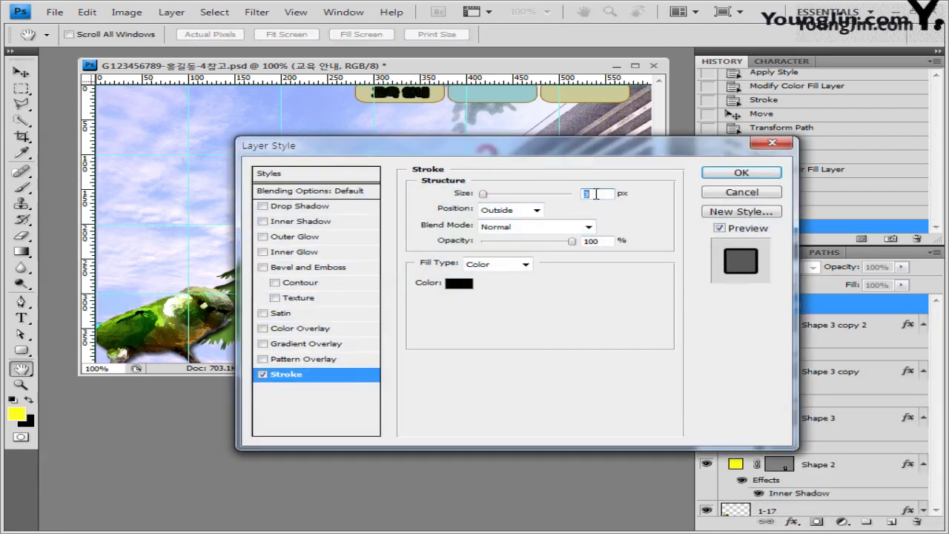
left_click(454, 282)
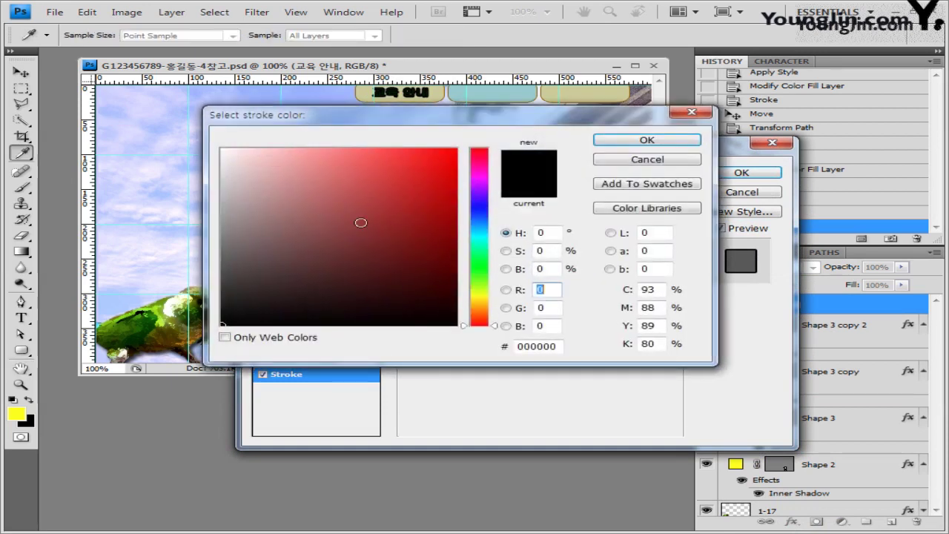
left_click_drag(361, 223, 221, 148)
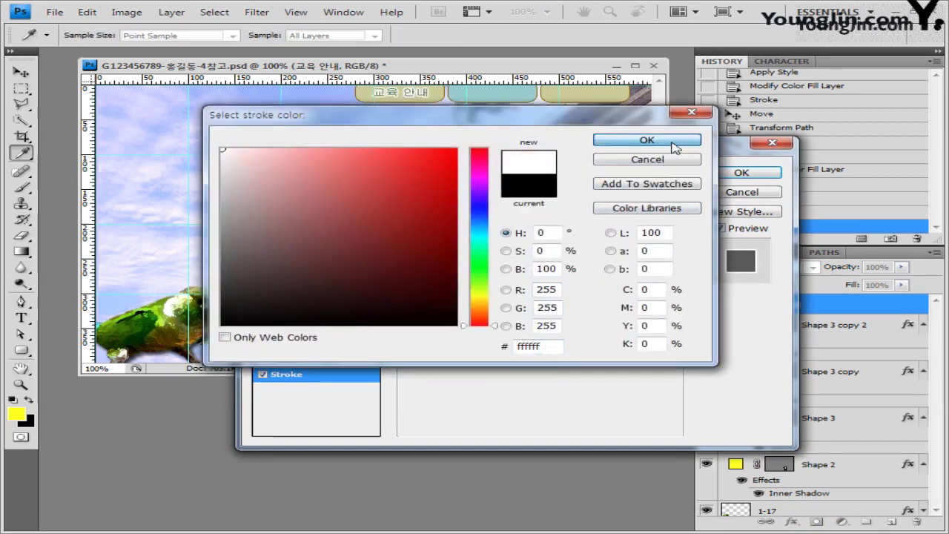
left_click(675, 146)
left_click(756, 173)
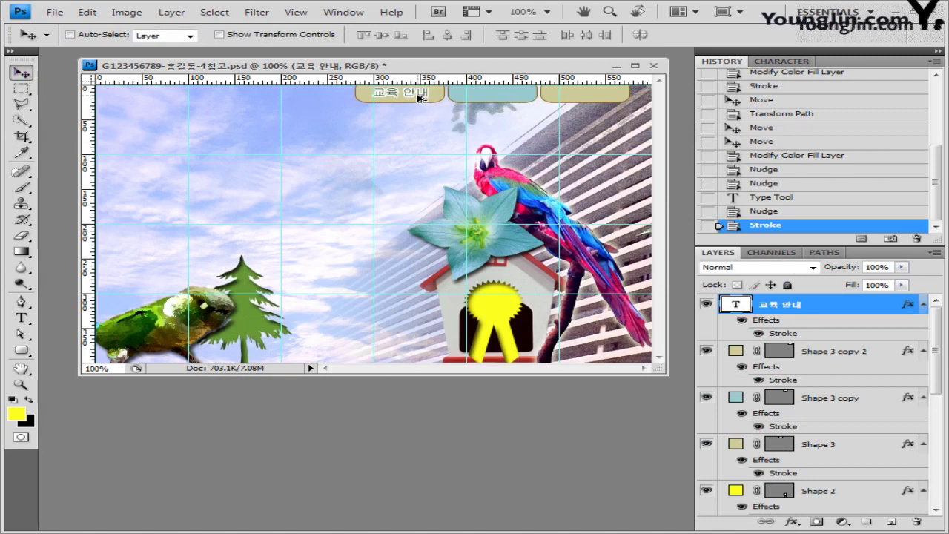
left_click_drag(419, 98, 608, 98)
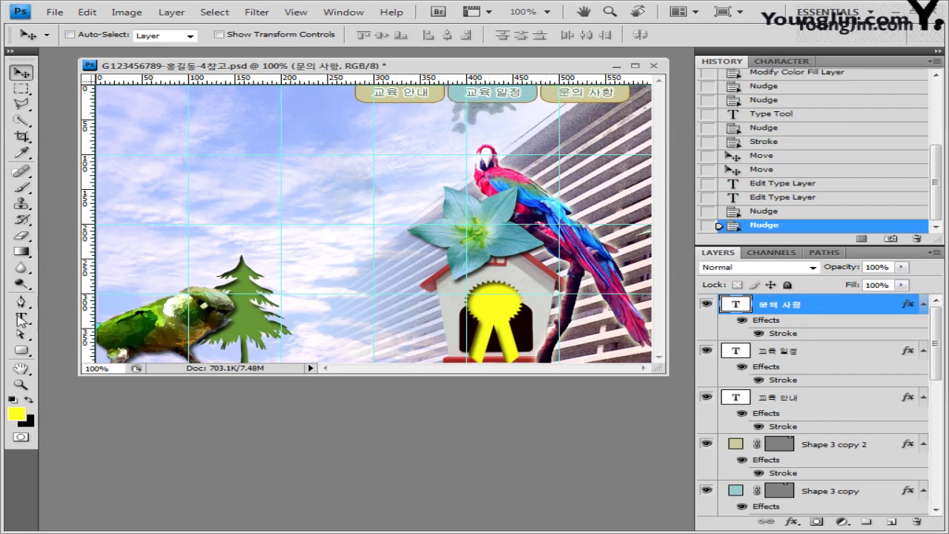
left_click(22, 318)
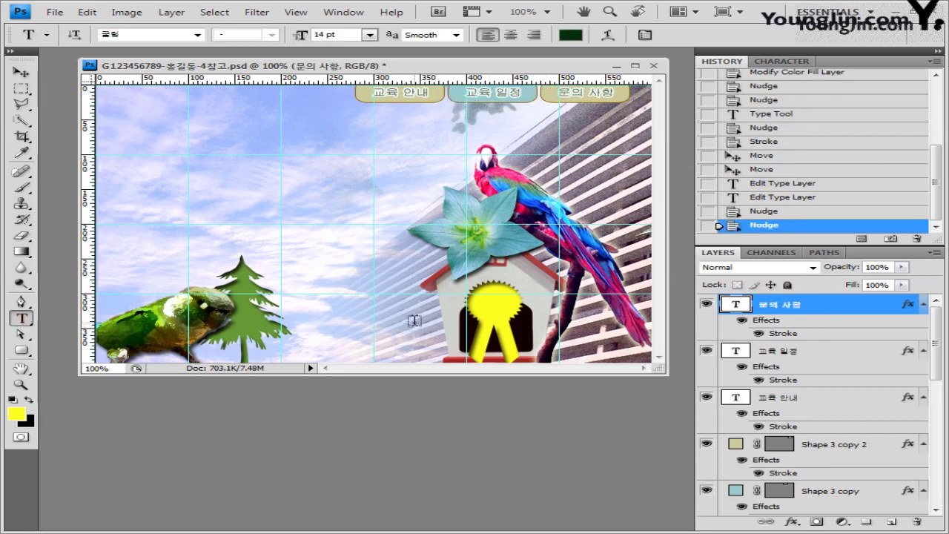
Paste the three-line 2017 우수사례 선정 text and set it to 궁서, 11 pt.
left_click(410, 300)
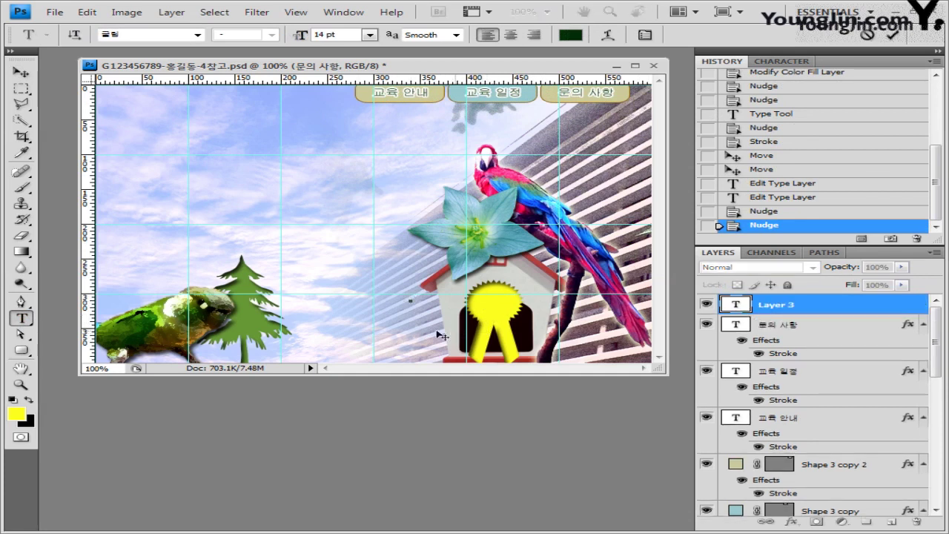
type("2017 우수사례 선정")
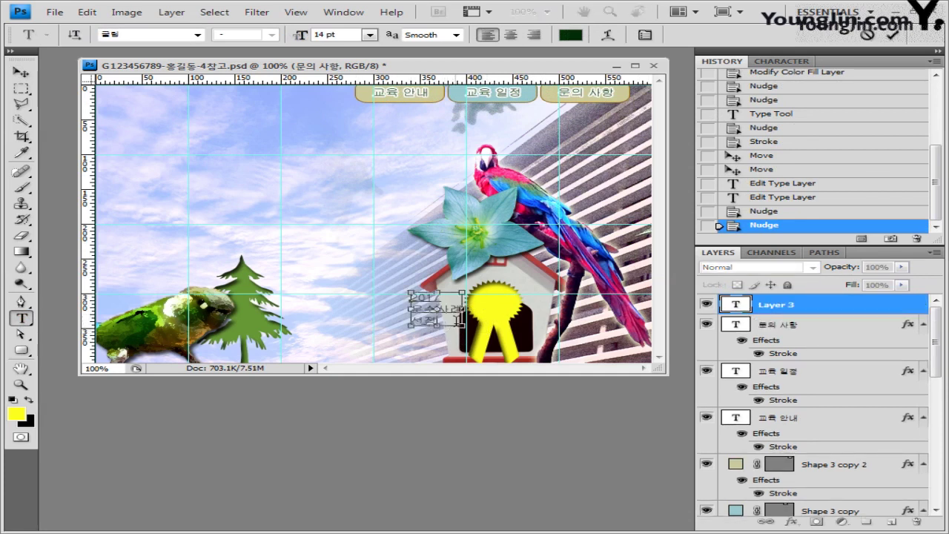
key("ctrl+a")
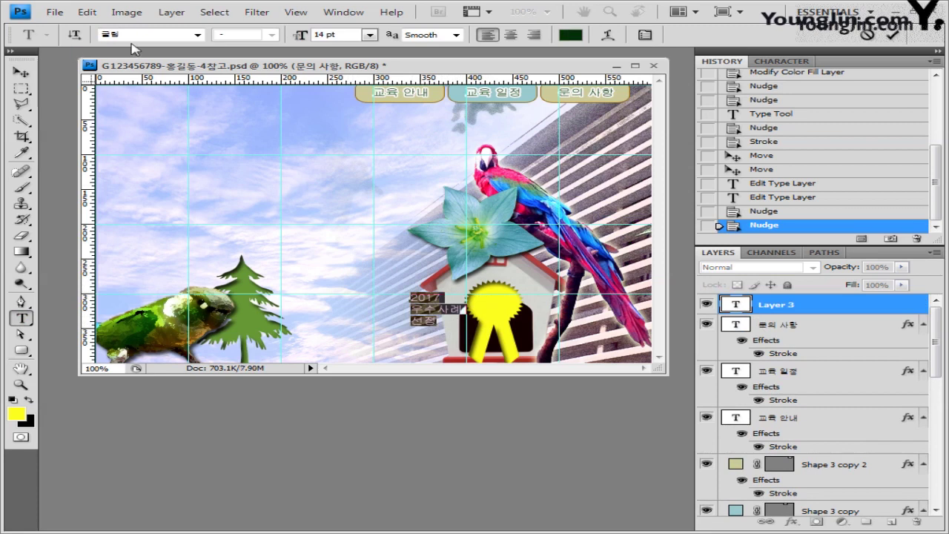
left_click(144, 35)
type("궁서체")
left_click(199, 35)
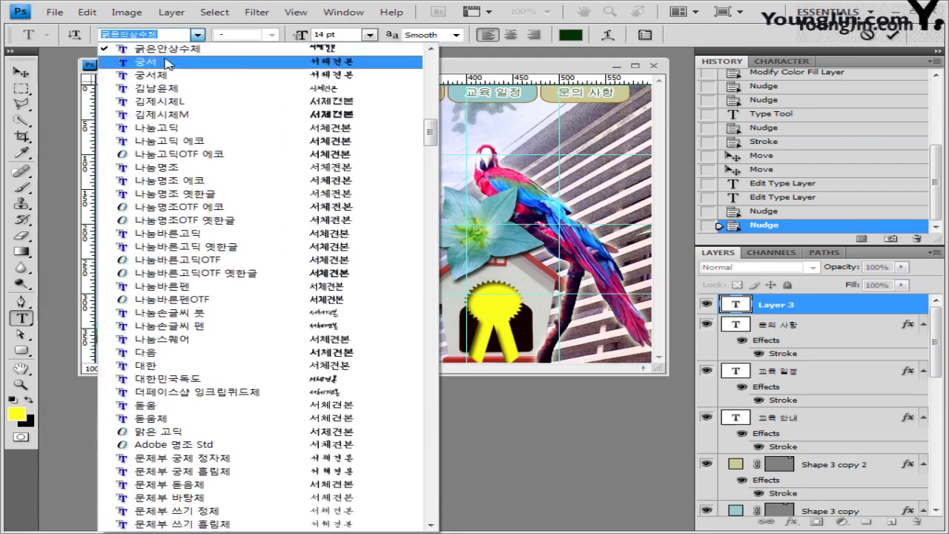
left_click(194, 90)
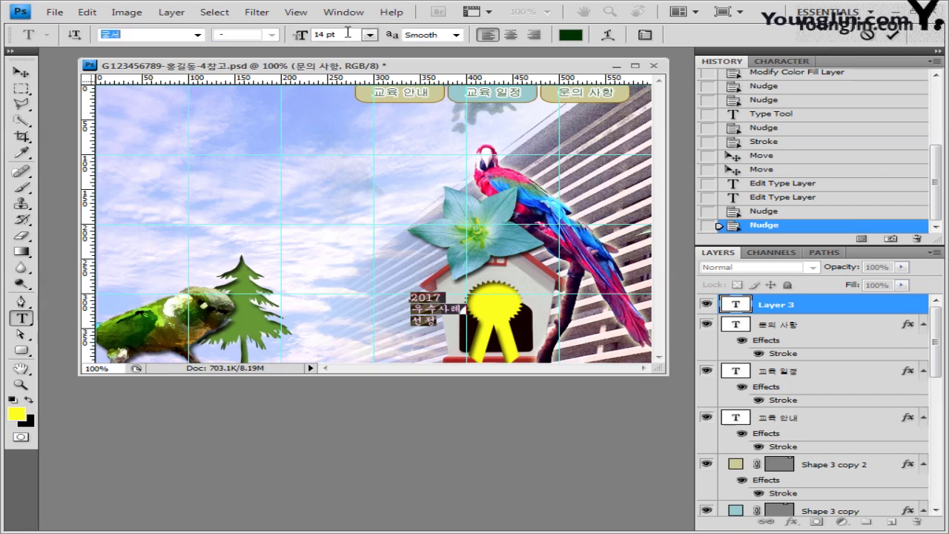
key("Tab")
type("11")
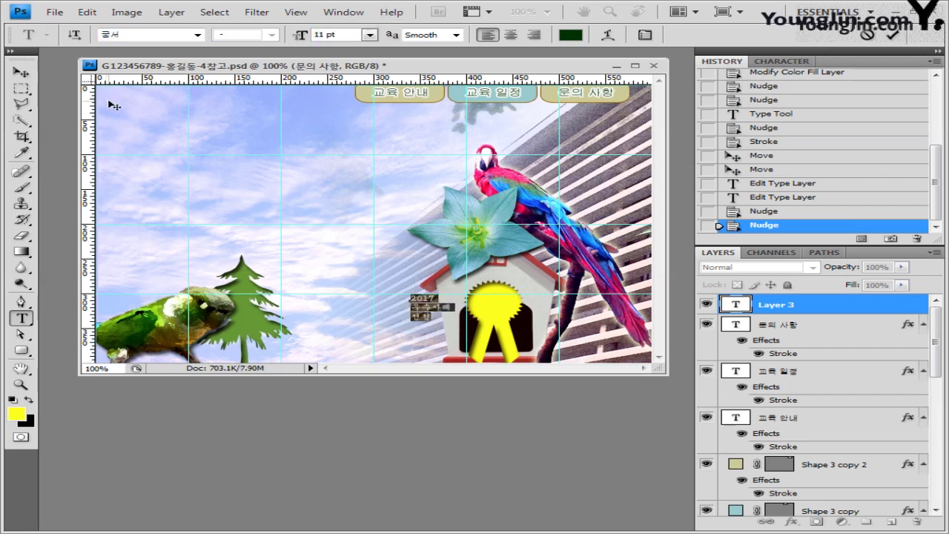
Centre-align the text, colour it black, commit it and move it onto the yellow badge.
left_click(517, 37)
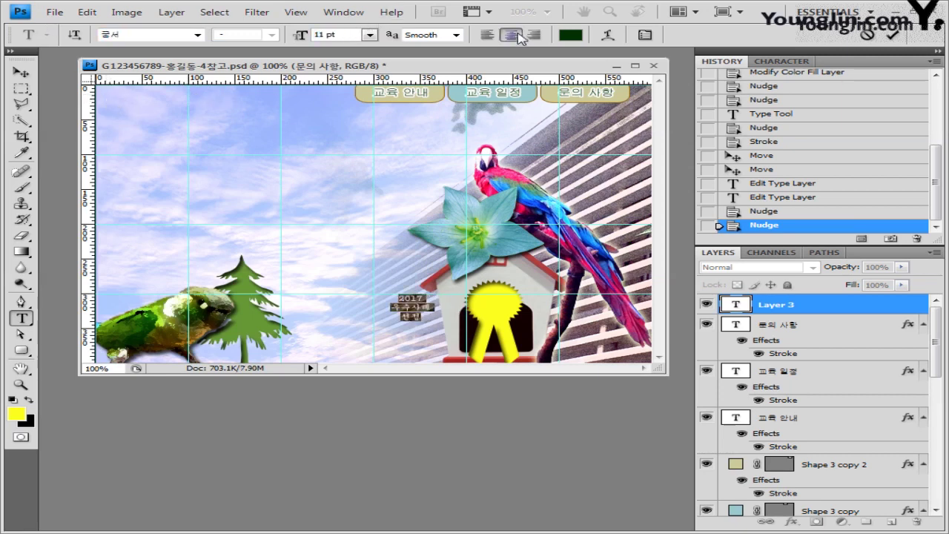
left_click(571, 36)
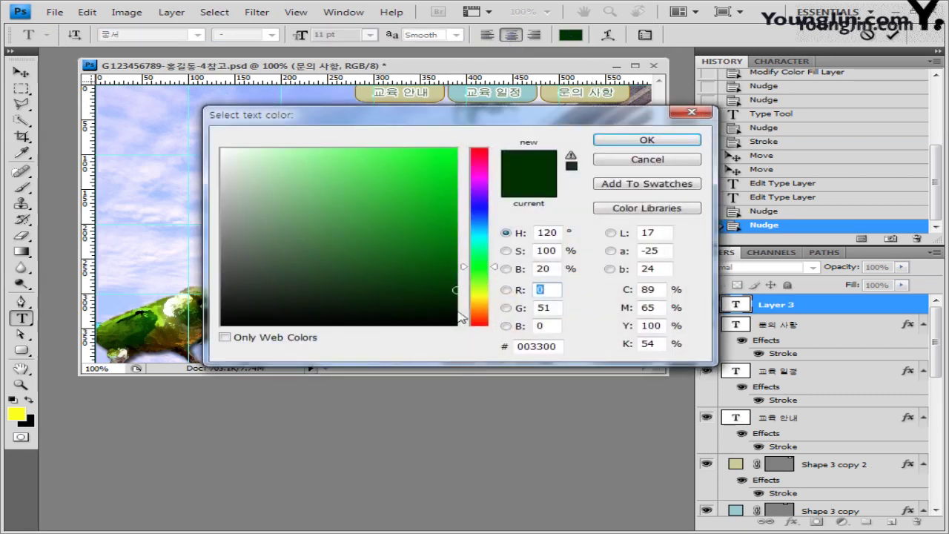
left_click_drag(396, 284, 221, 325)
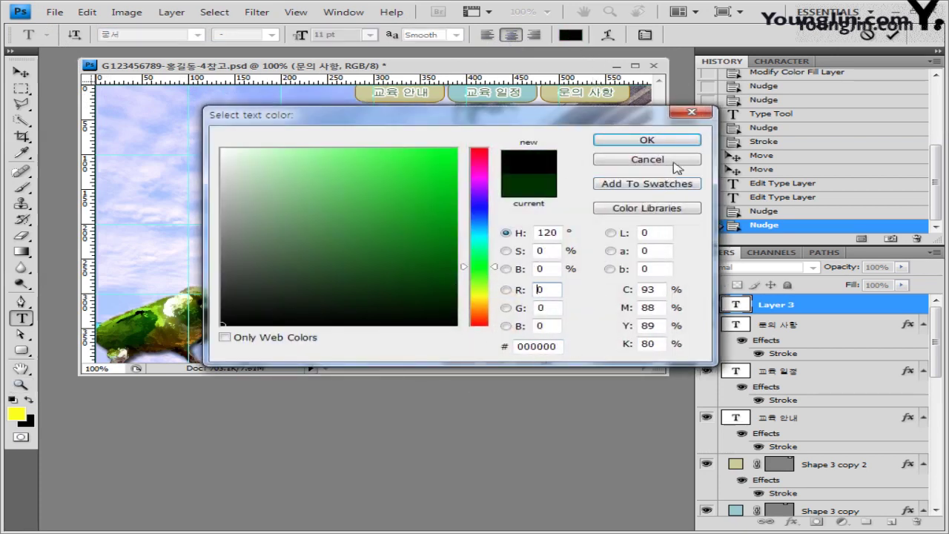
left_click(647, 140)
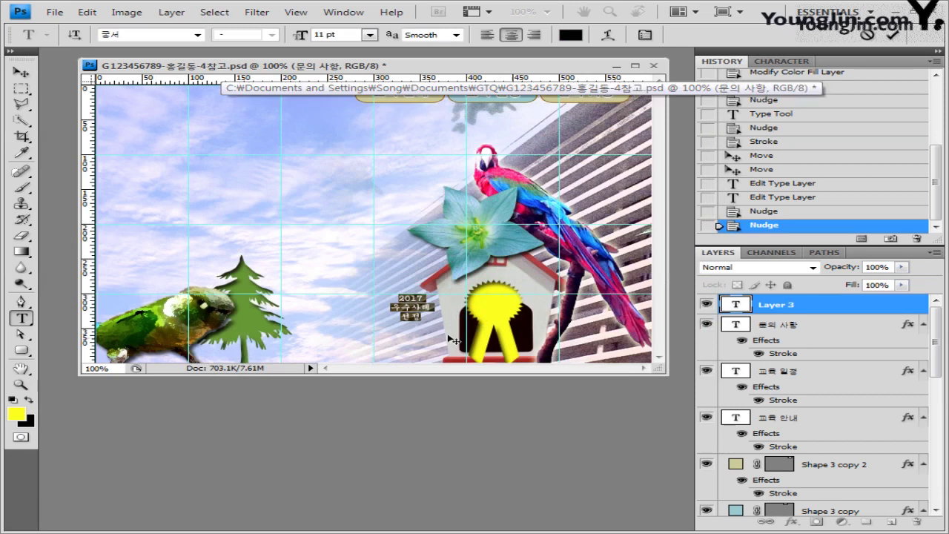
key("ctrl+Return")
key("v")
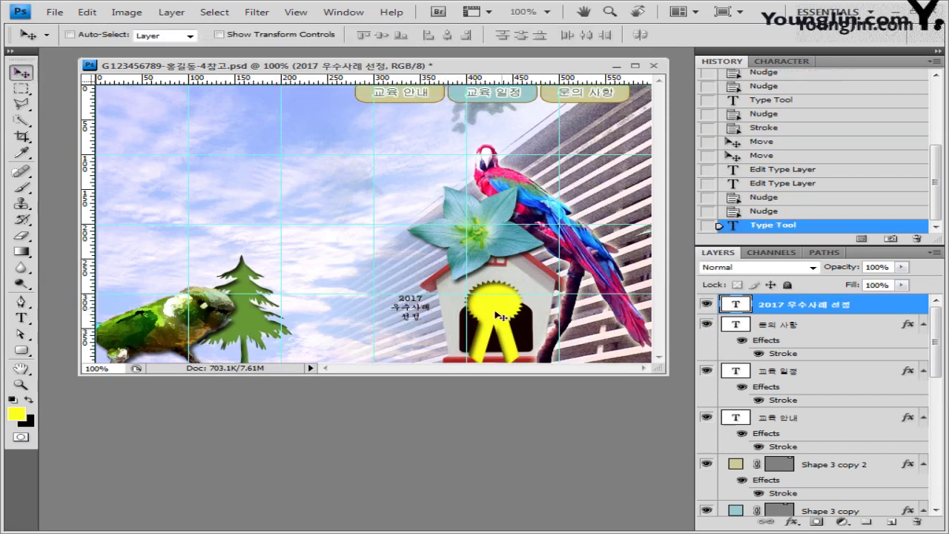
left_click_drag(415, 319, 495, 313)
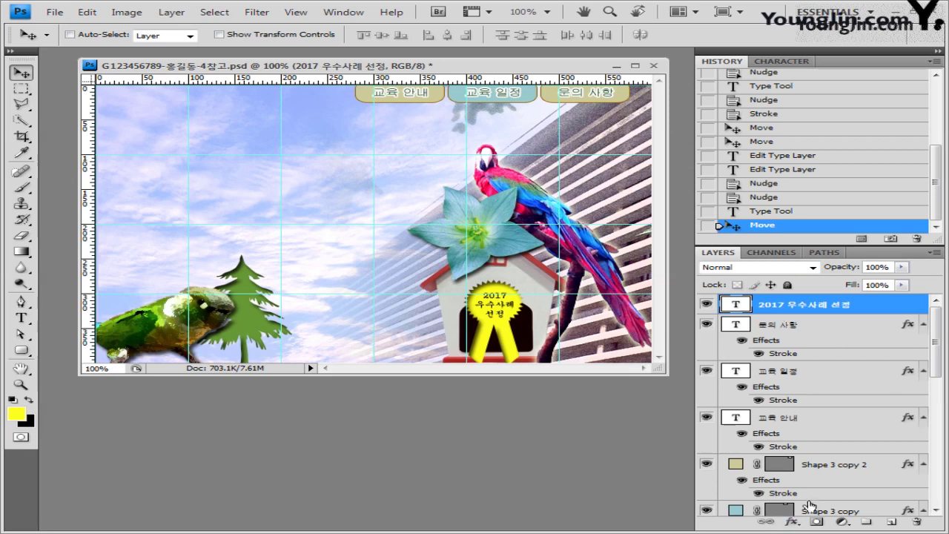
Add a drop shadow to the badge text with Use Global Light turned off.
left_click(792, 522)
left_click(816, 376)
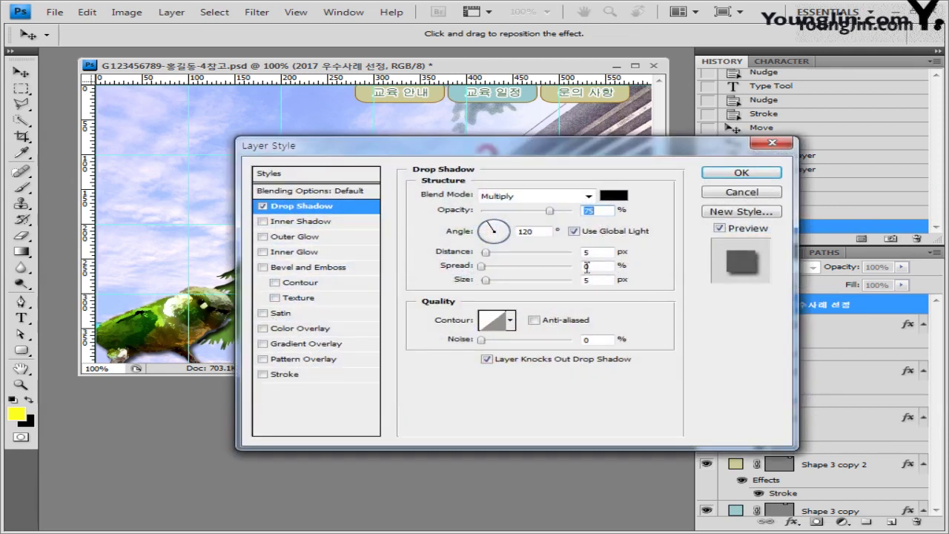
left_click(573, 230)
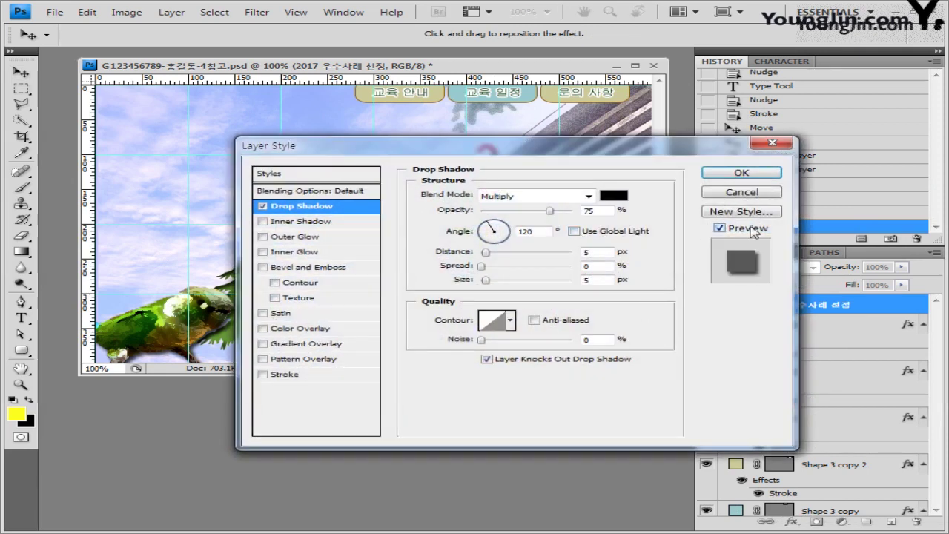
left_click(742, 173)
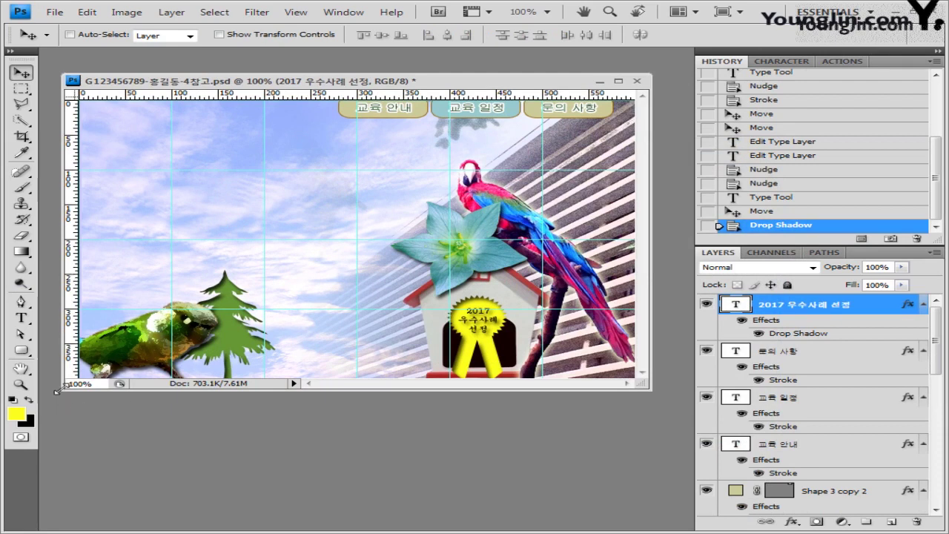
Enlarge the document window.
left_click_drag(57, 391, 55, 404)
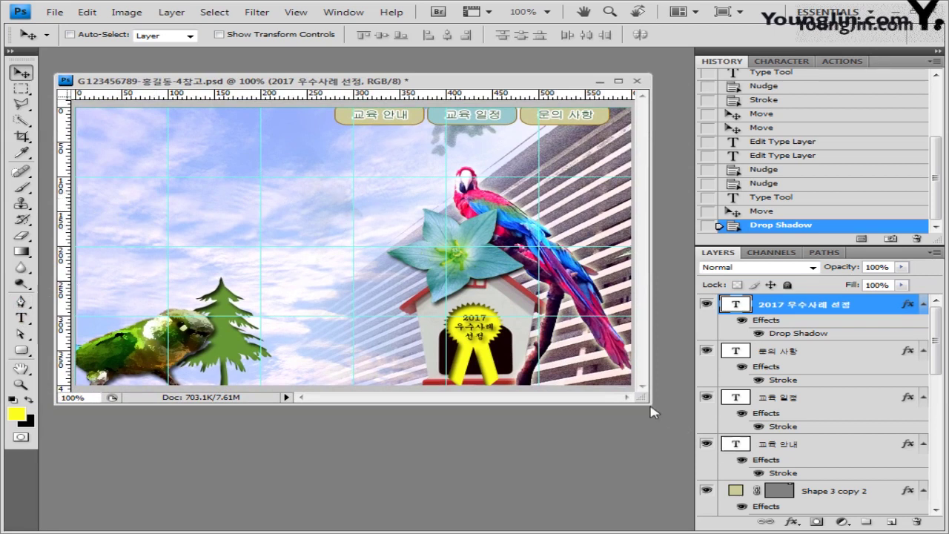
left_click_drag(651, 405, 678, 425)
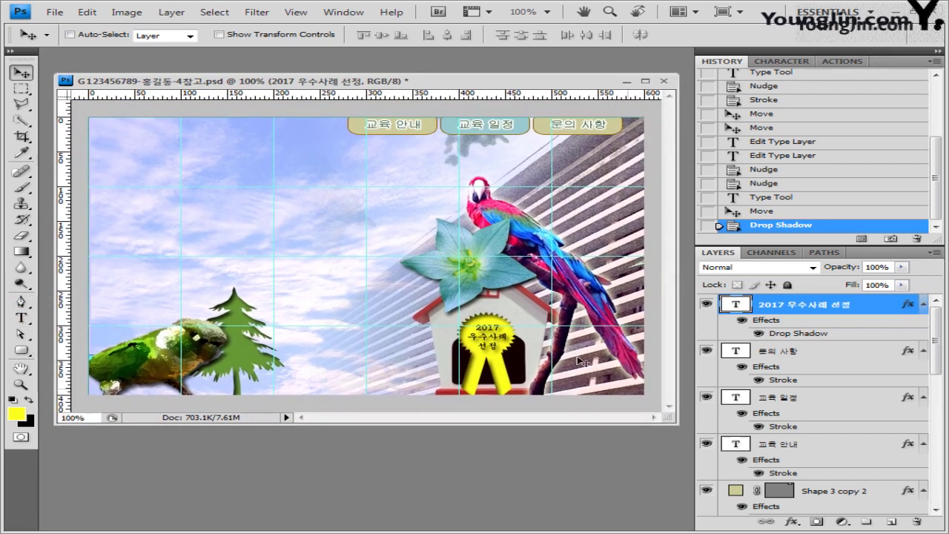
left_click(24, 304)
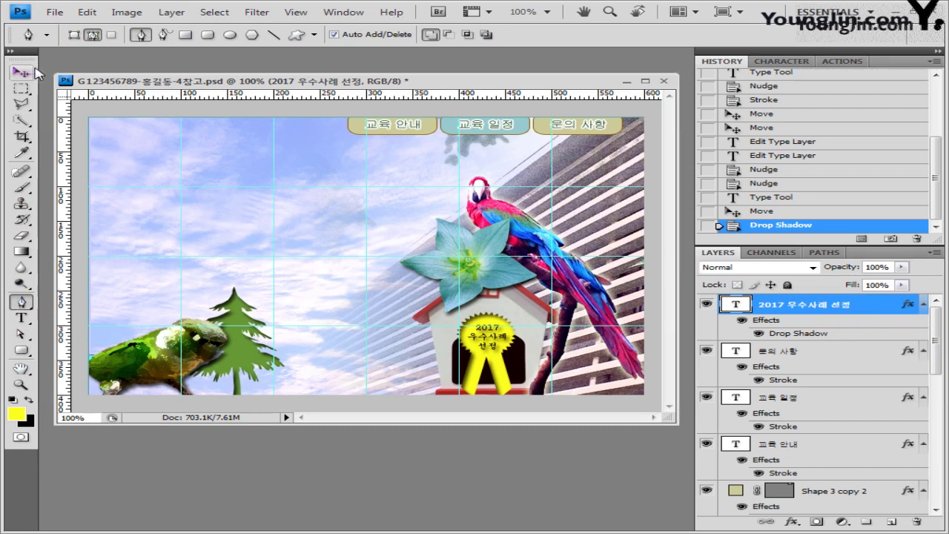
Set the pen to create shape layers with no style and a white fill.
left_click(74, 34)
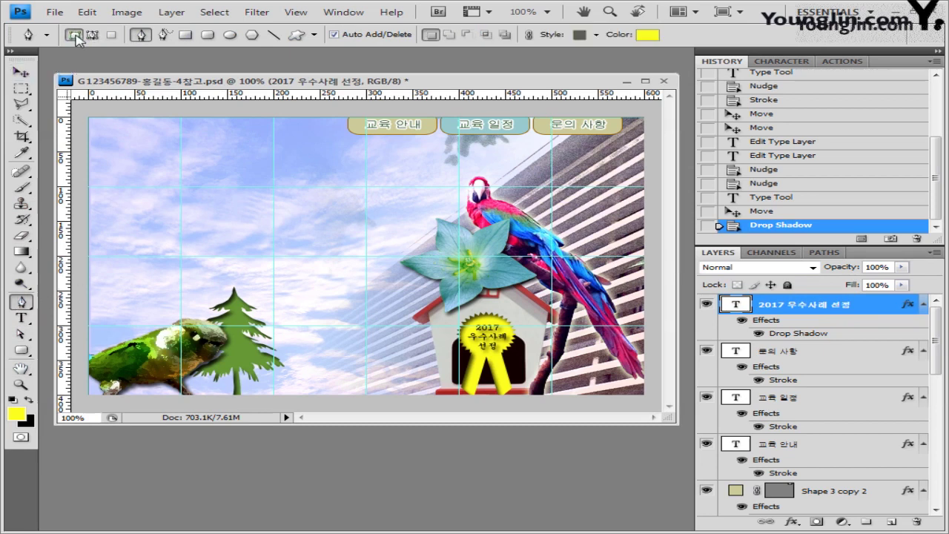
left_click(597, 35)
left_click(486, 66)
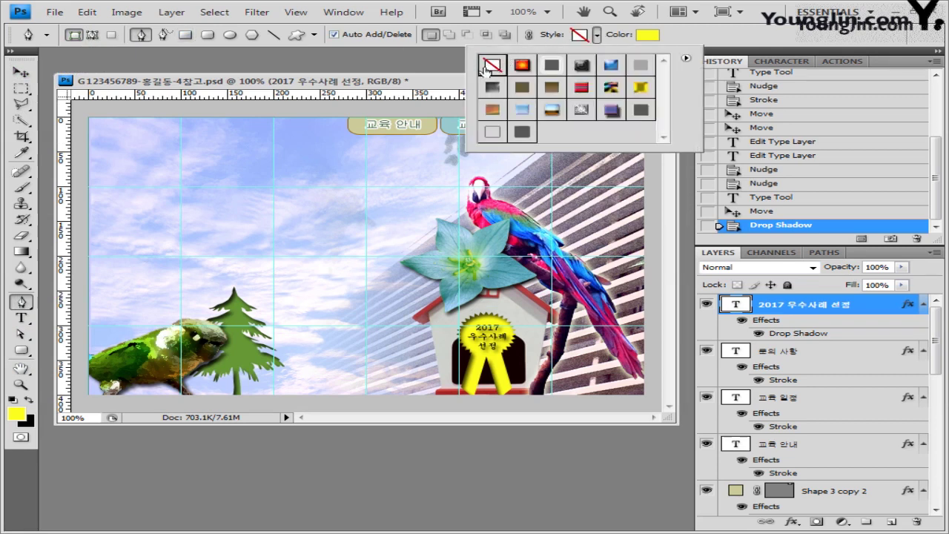
left_click(651, 36)
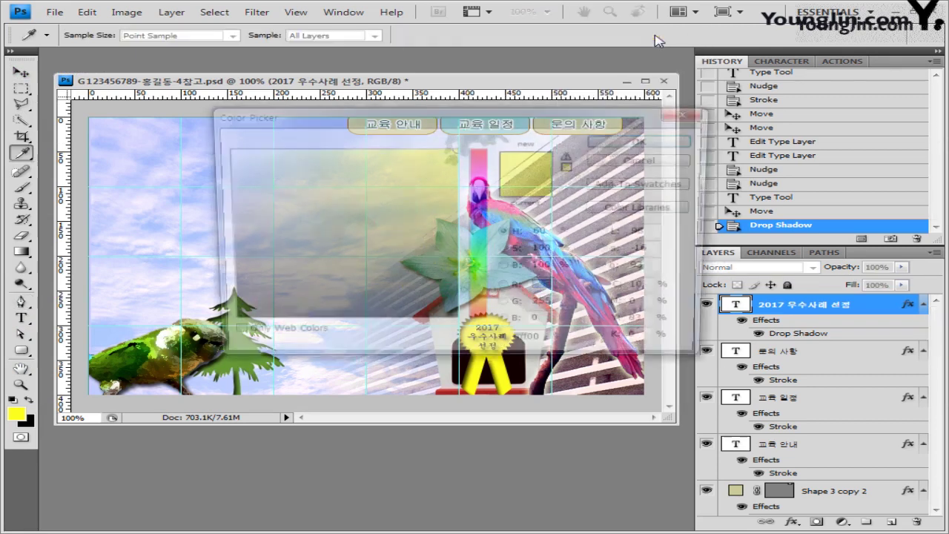
left_click(222, 151)
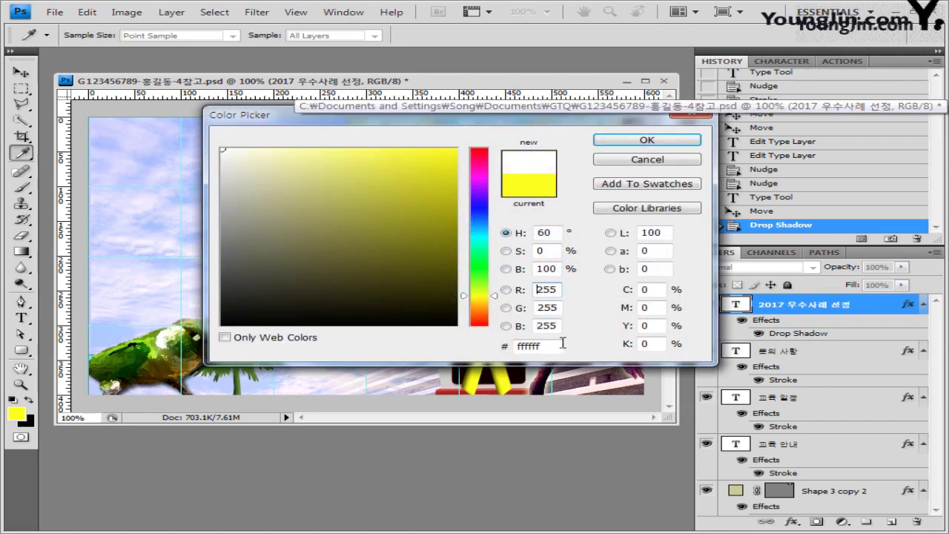
left_click(668, 141)
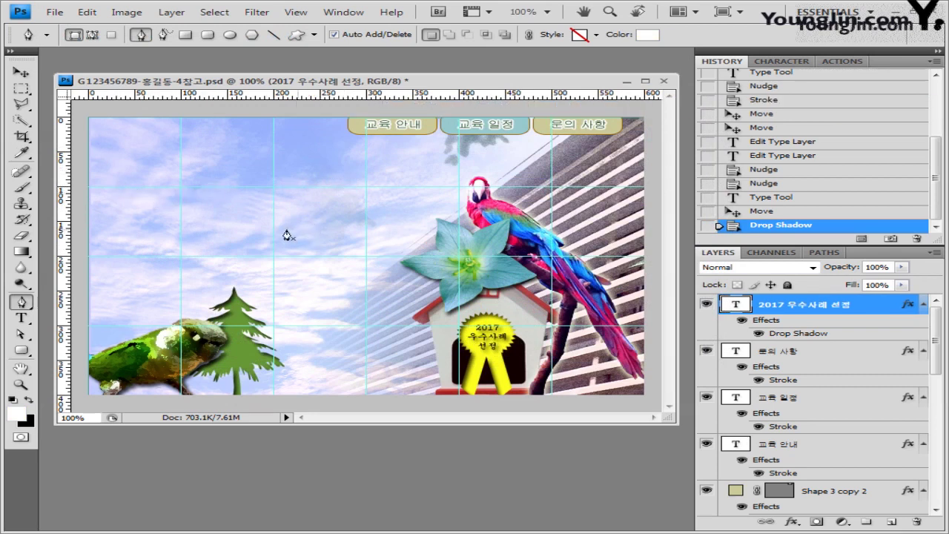
Draw the white flag outline as Shape 4 and duplicate it as Shape 4 copy.
left_click(88, 252)
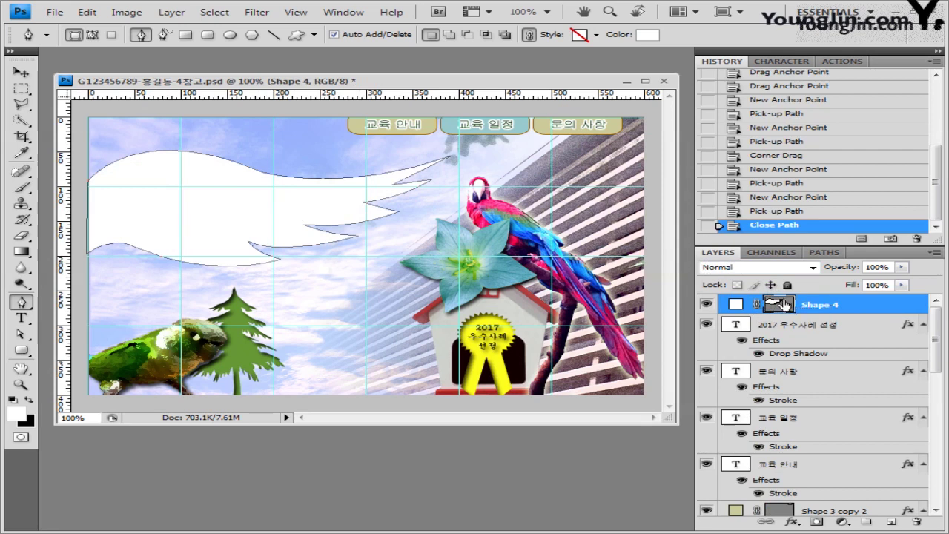
left_click_drag(784, 304, 905, 473)
key("ctrl+z")
left_click_drag(936, 416, 936, 326)
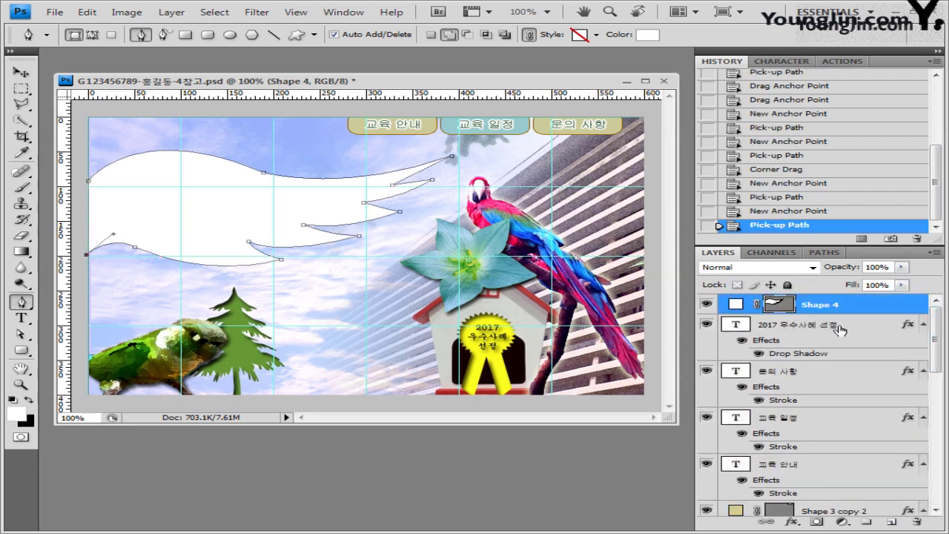
key("ctrl+j")
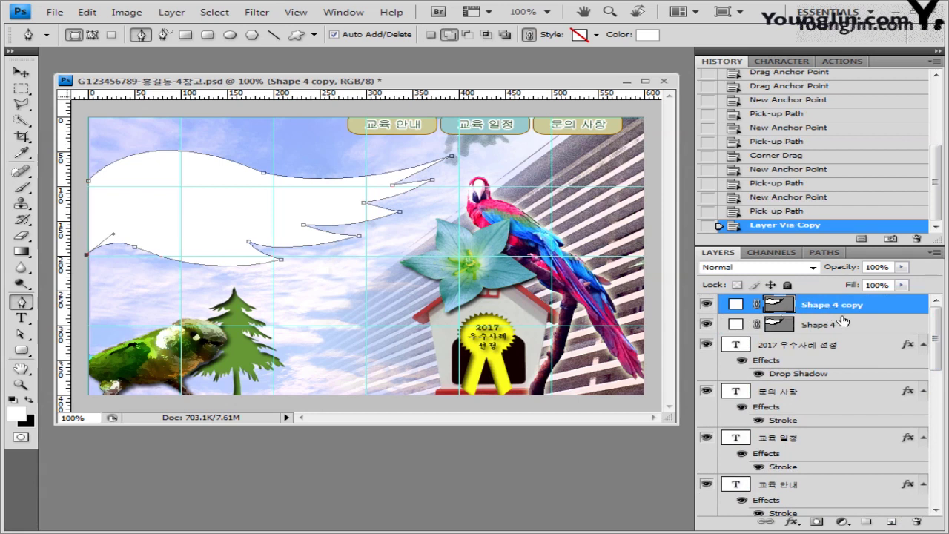
Change the fill of the original Shape 4 layer to light cyan ccffff.
left_click(863, 329)
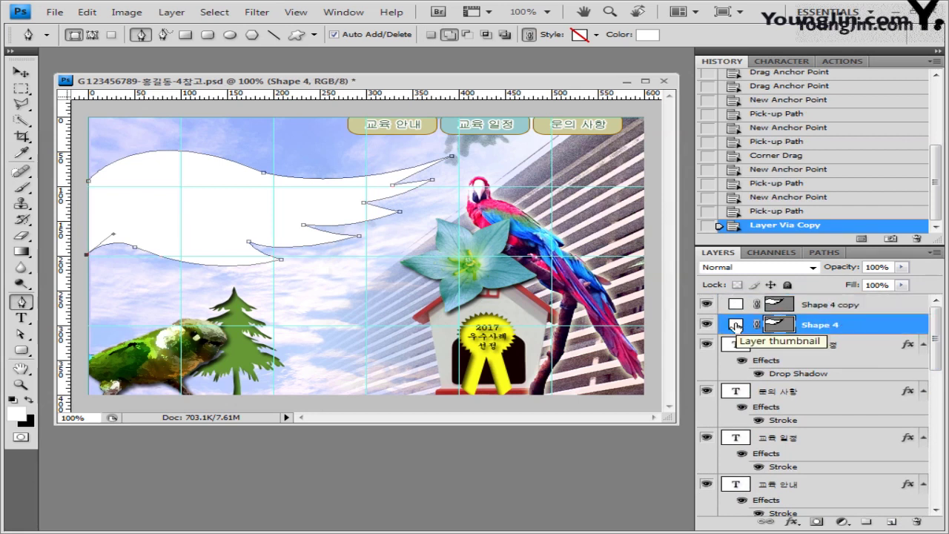
double_click(736, 326)
double_click(538, 346)
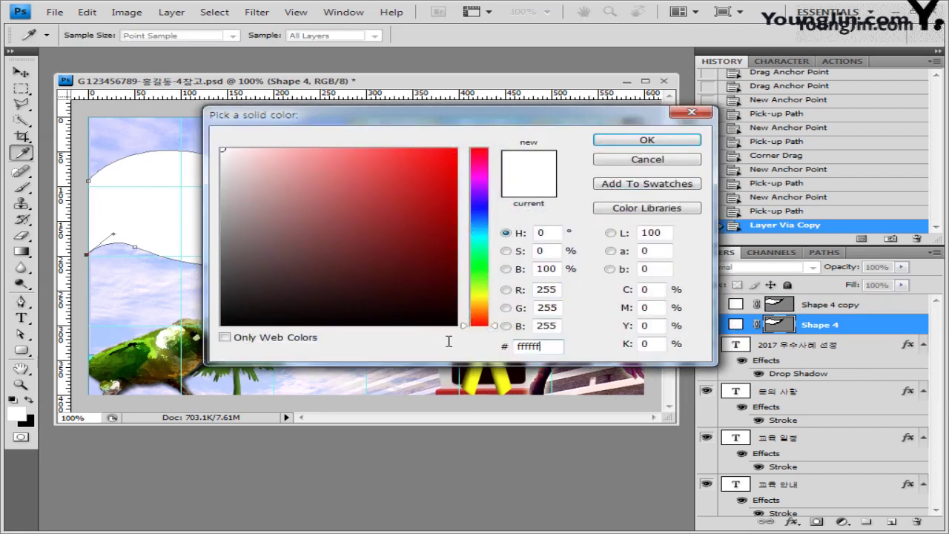
type("ccffff")
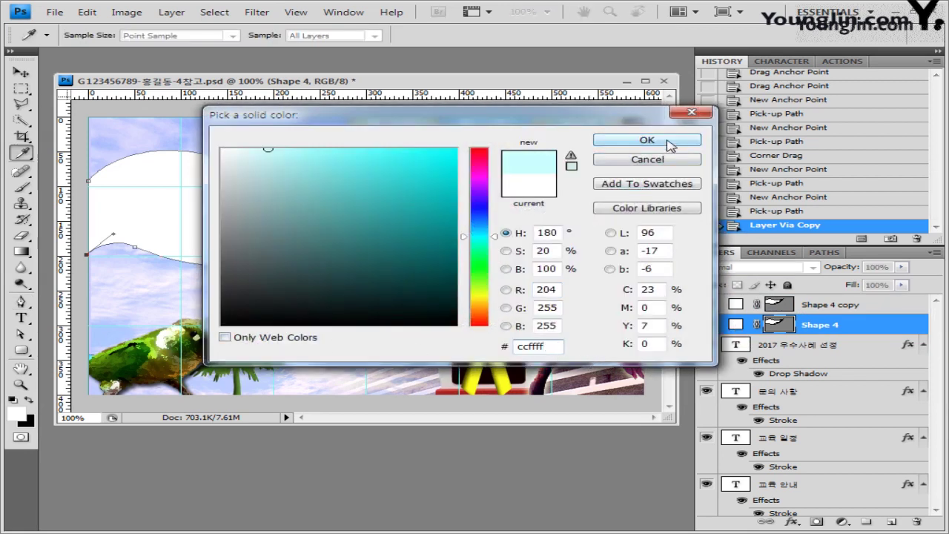
left_click(647, 140)
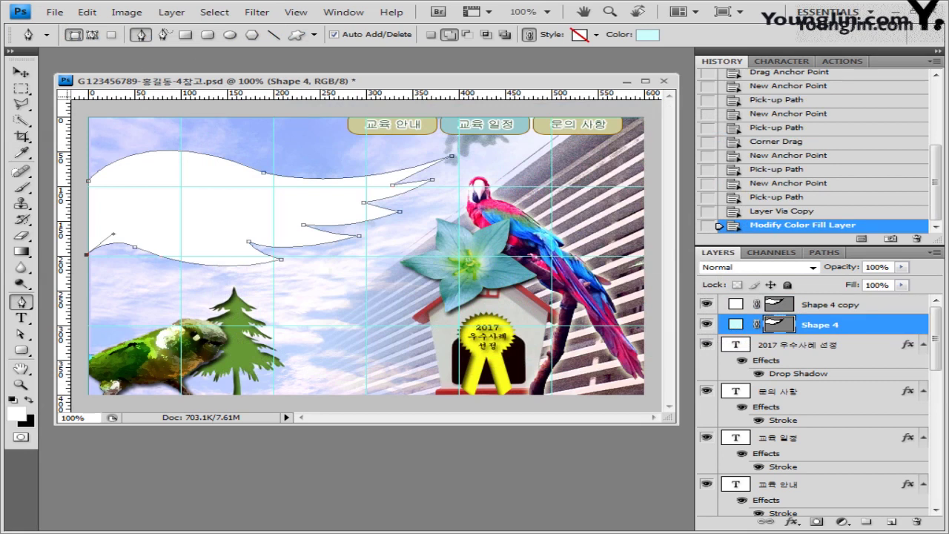
Move the cyan flag about 33 px down, rotate it about 15°, and shift it left.
left_click(21, 72)
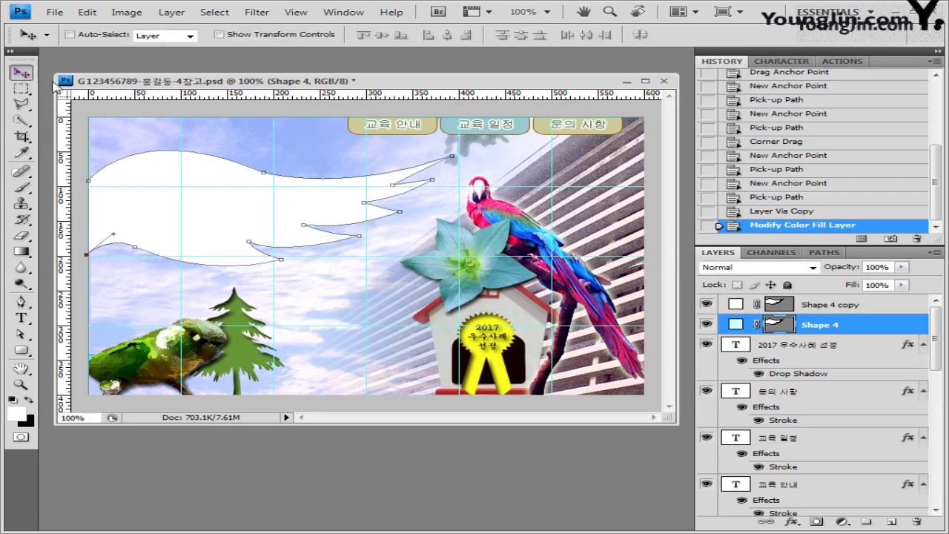
left_click(71, 36)
left_click_drag(220, 213, 221, 237)
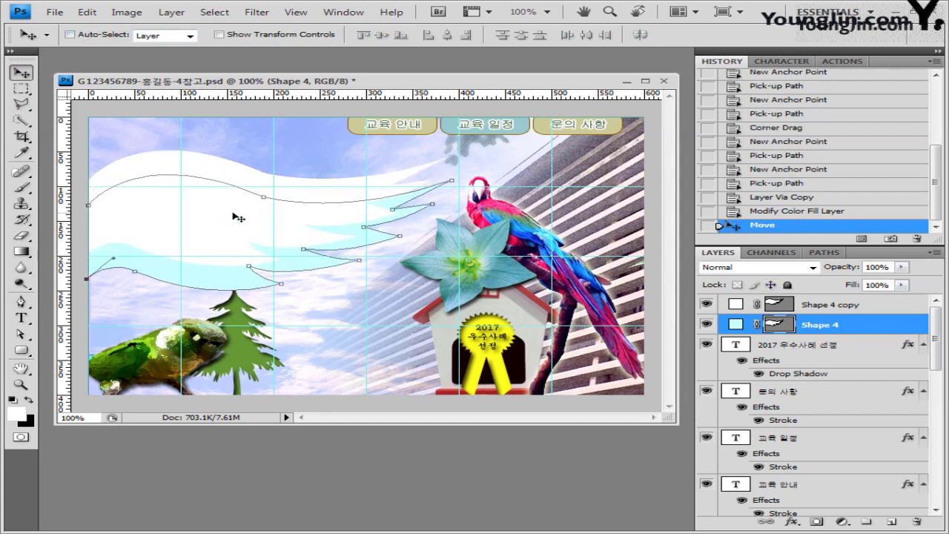
key("ctrl+t")
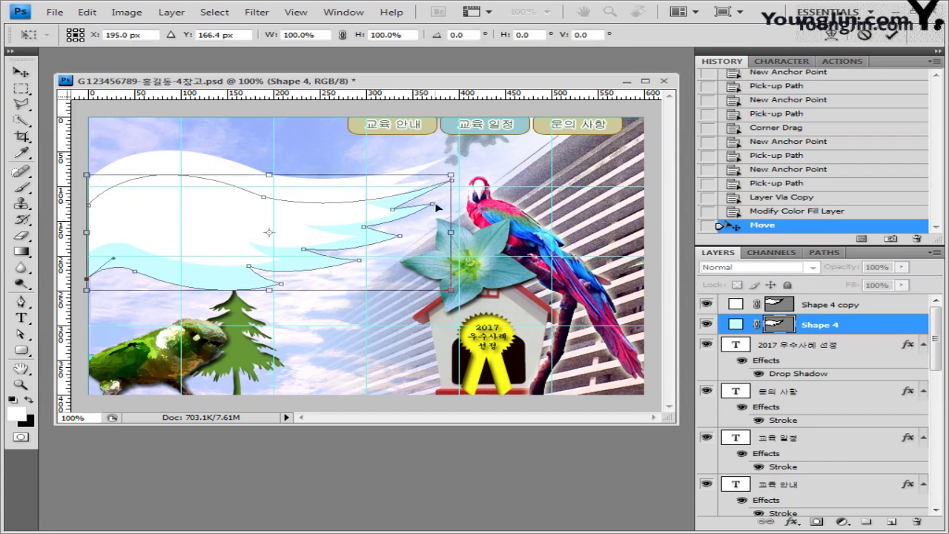
left_click_drag(465, 169, 474, 223)
left_click_drag(333, 237, 298, 246)
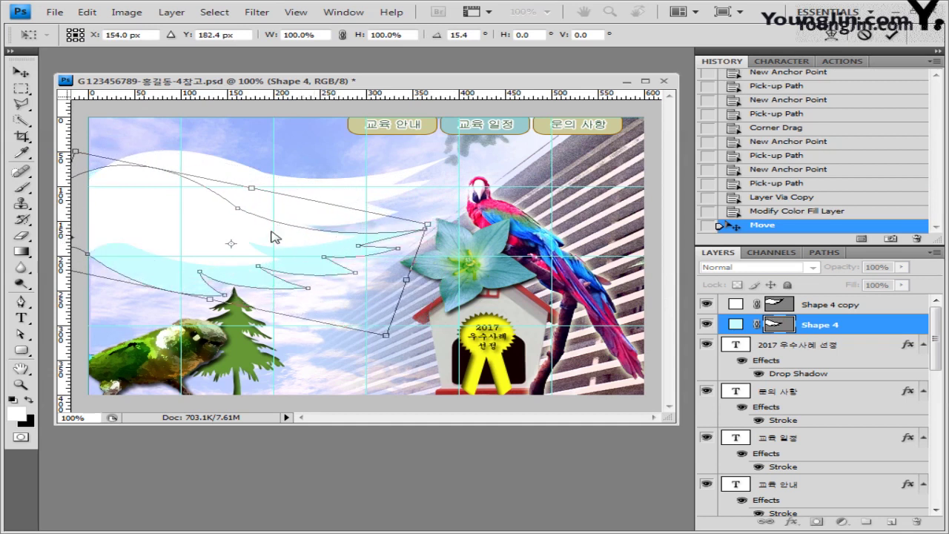
key("Return")
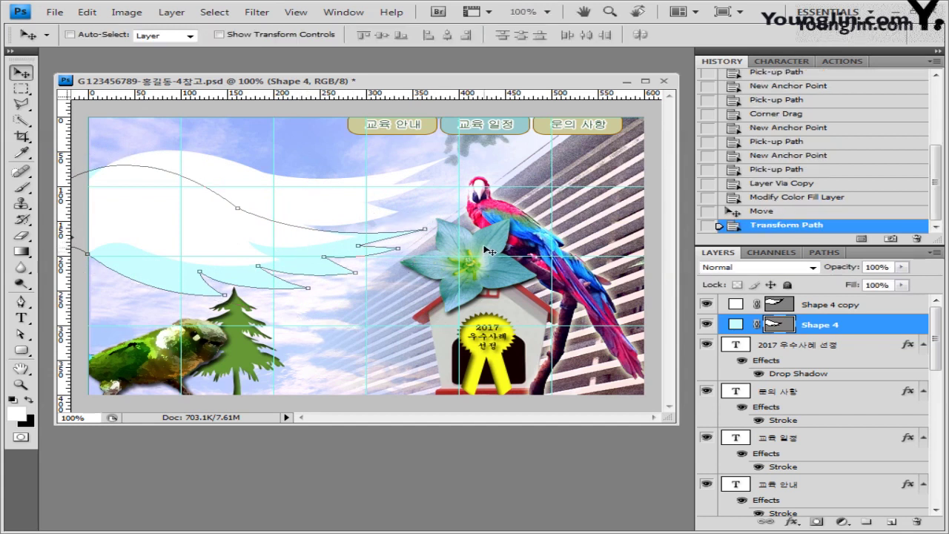
left_click(836, 307)
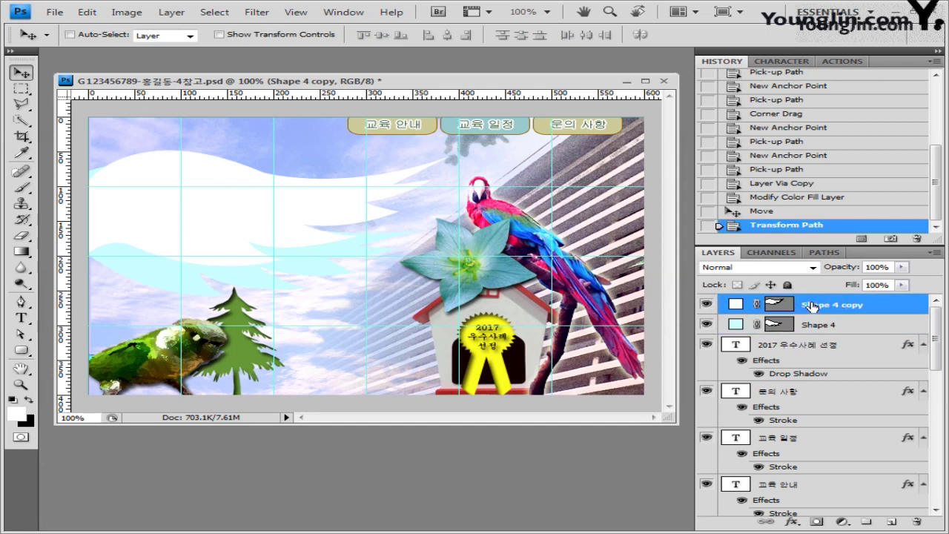
Apply a default Drop Shadow to the white Shape 4 copy flag.
left_click(792, 521)
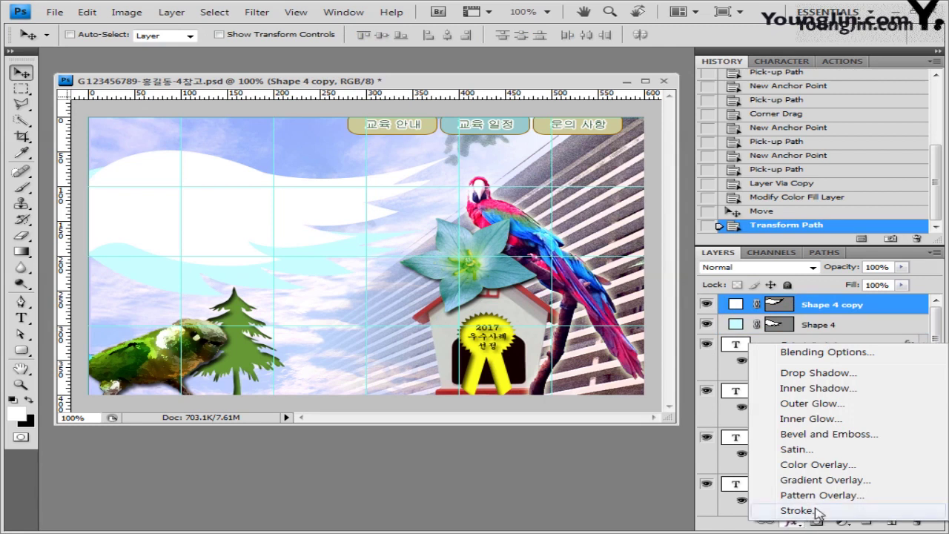
left_click(849, 319)
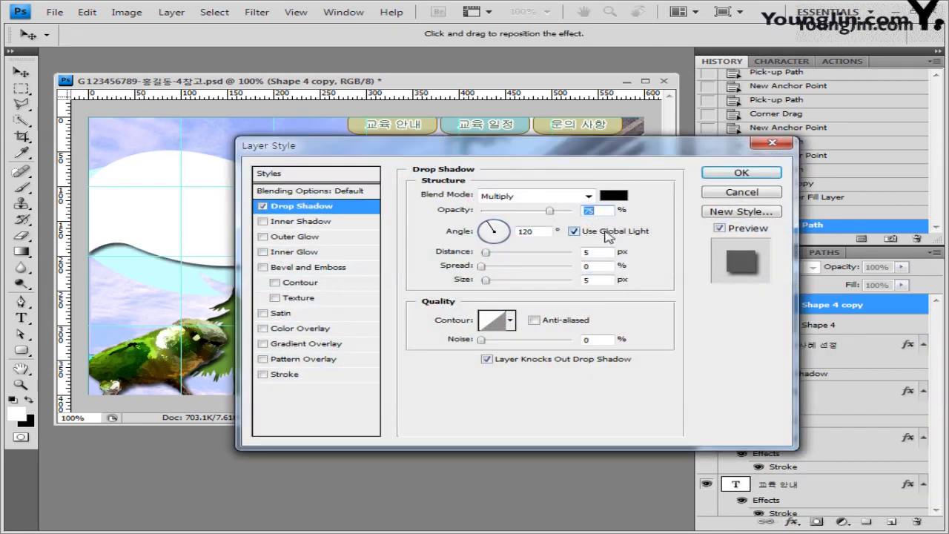
left_click(742, 173)
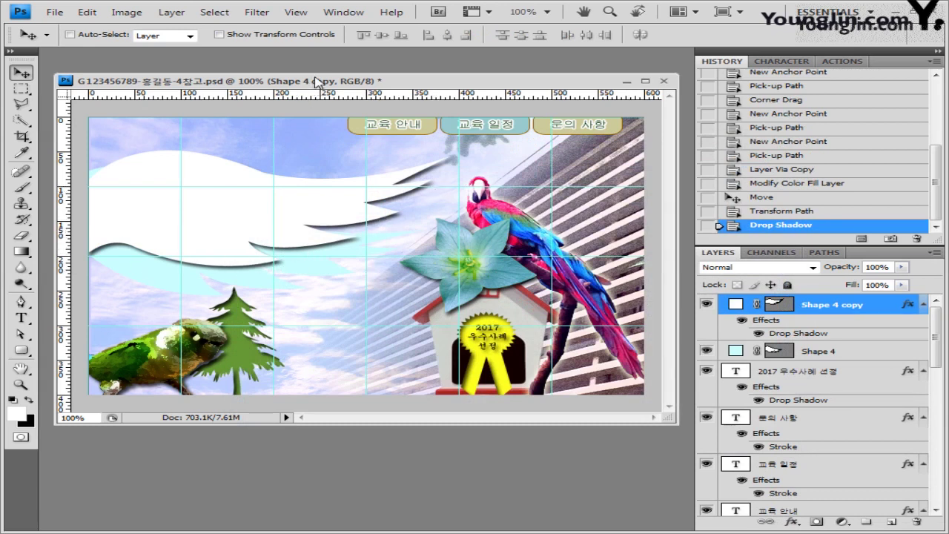
left_click(55, 12)
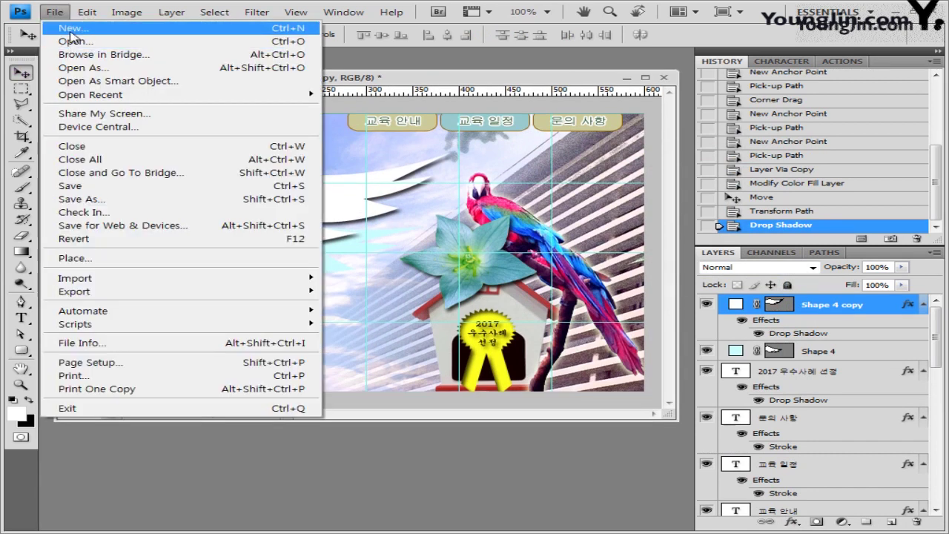
Create a new 50 × 50 px document.
left_click(71, 32)
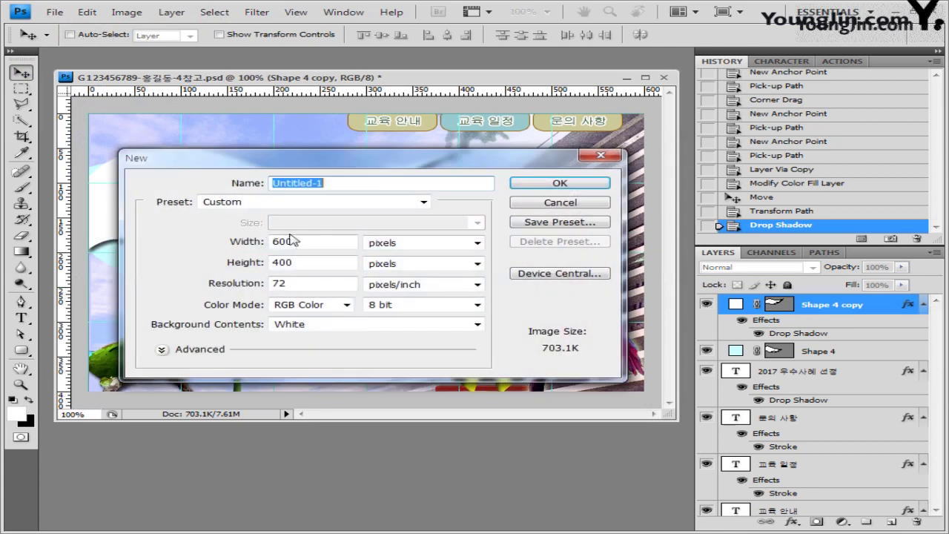
left_click(310, 243)
left_click_drag(310, 244, 196, 239)
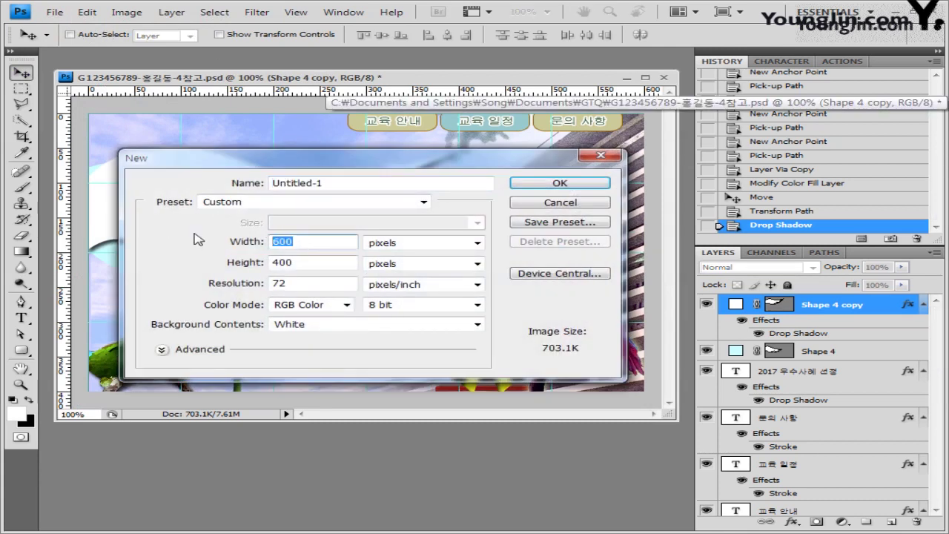
type("50")
key("Tab")
type("50")
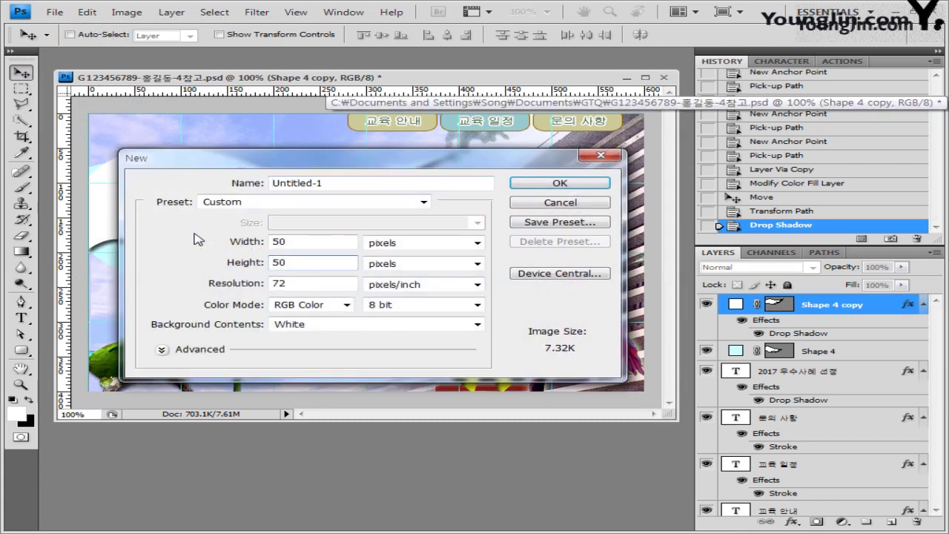
left_click_drag(384, 161, 376, 216)
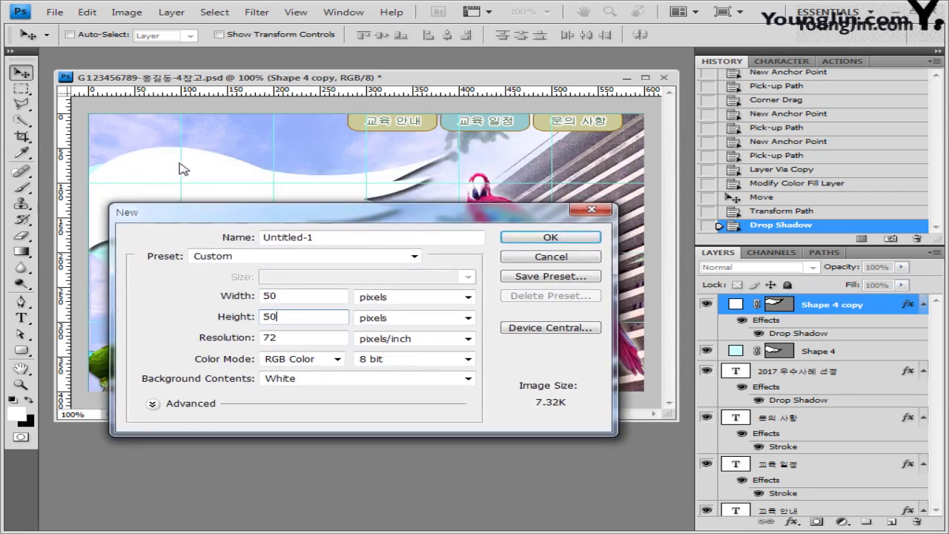
left_click_drag(428, 216, 428, 223)
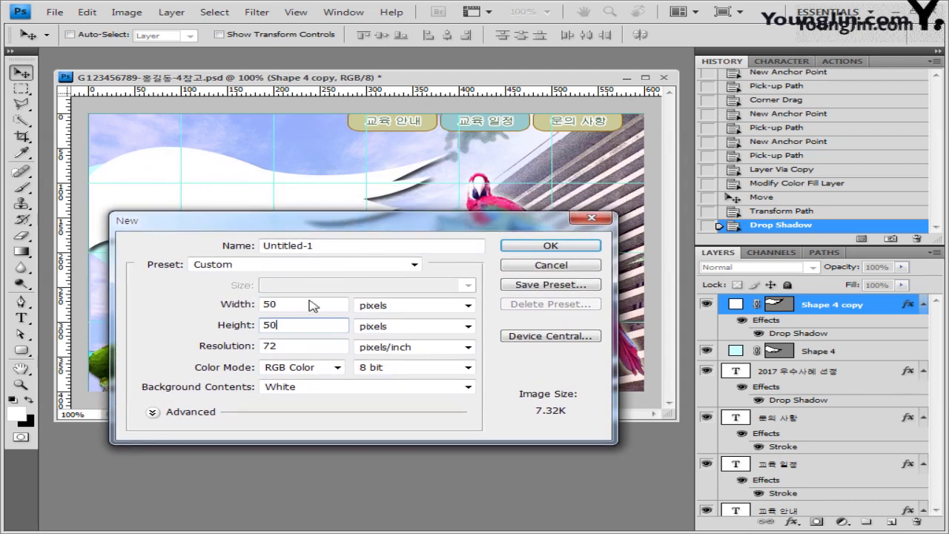
left_click(568, 250)
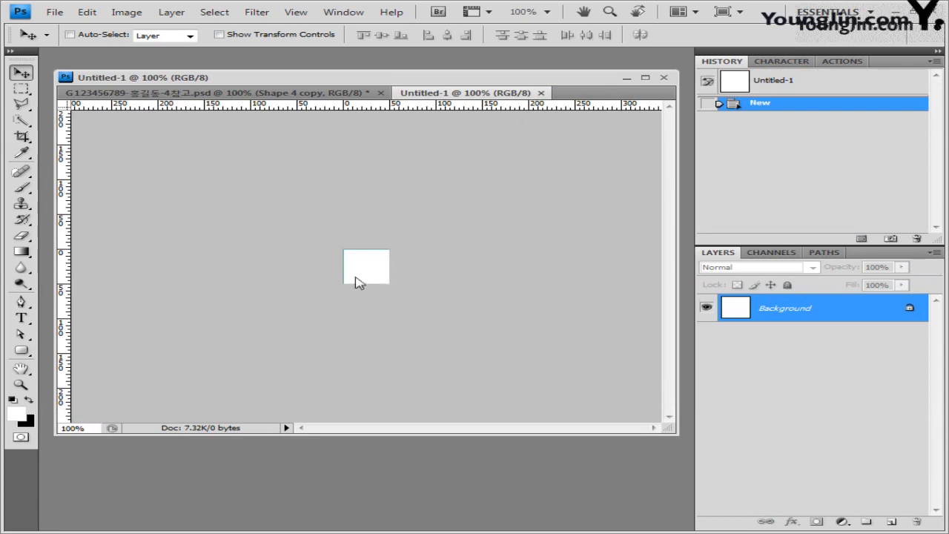
Close the white-background document and recreate the 50 × 50 px one with a Transparent background.
left_click(542, 93)
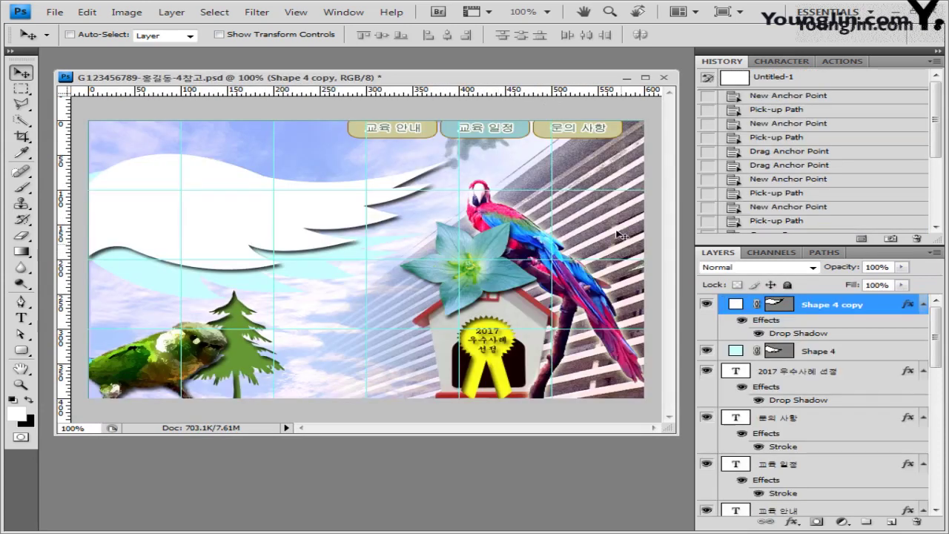
left_click(54, 12)
key("Escape")
key("ctrl+n")
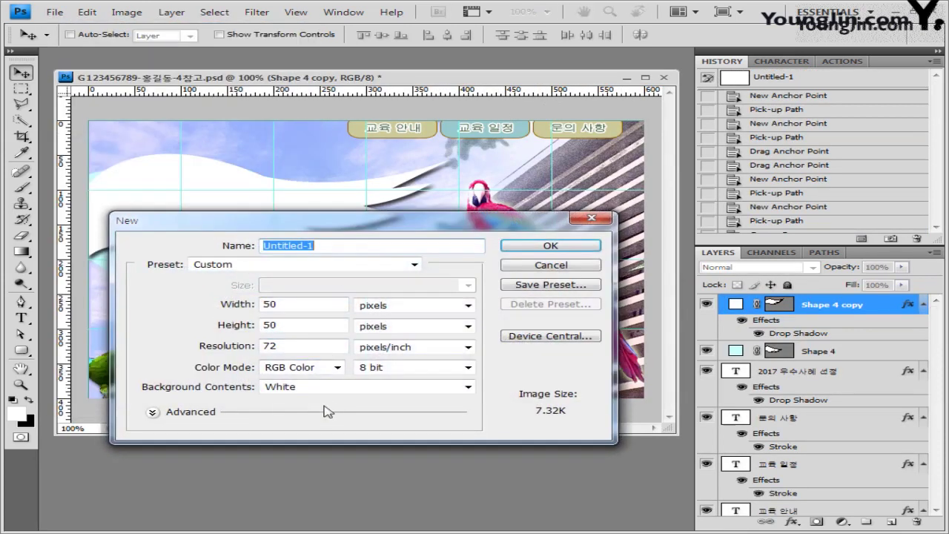
left_click(311, 393)
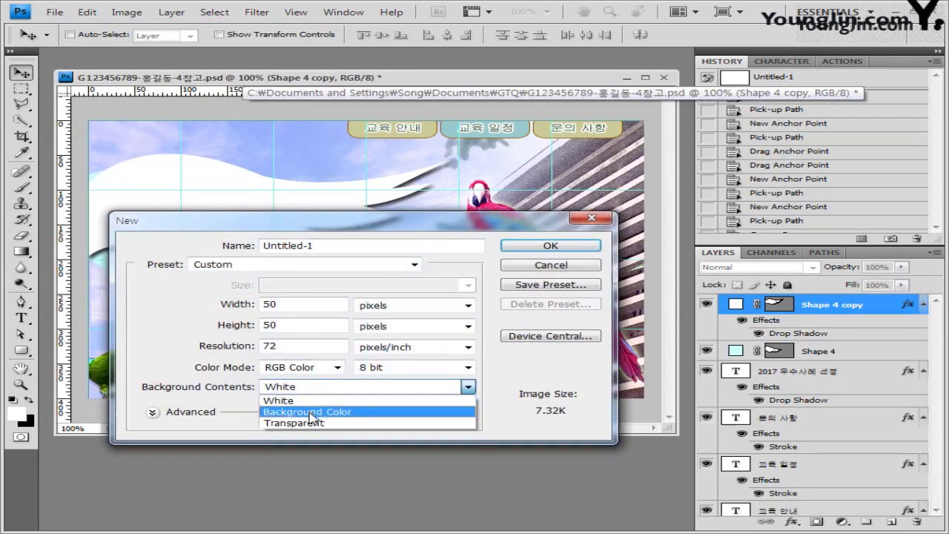
left_click(313, 426)
left_click(577, 250)
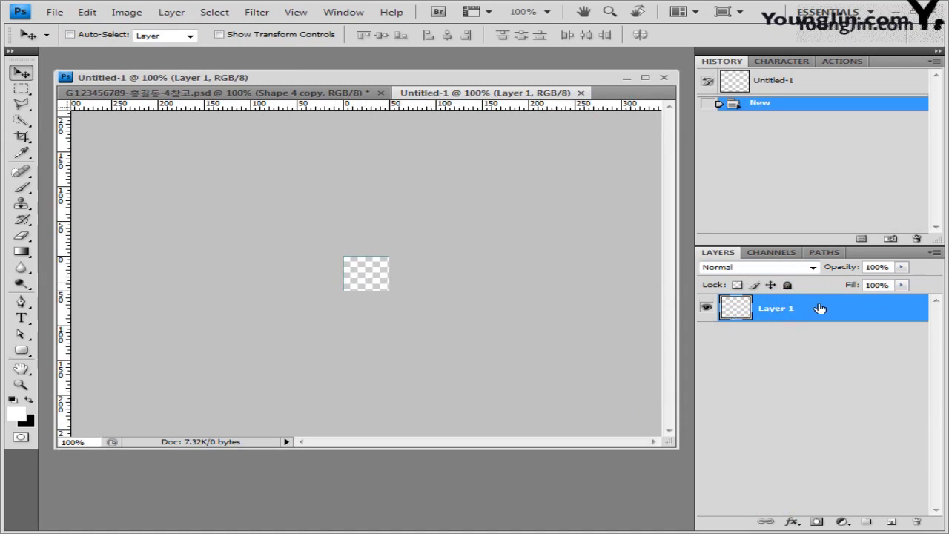
Enlarge the Untitled-1 window and zoom the canvas to 600%.
key("ctrl+alt+0")
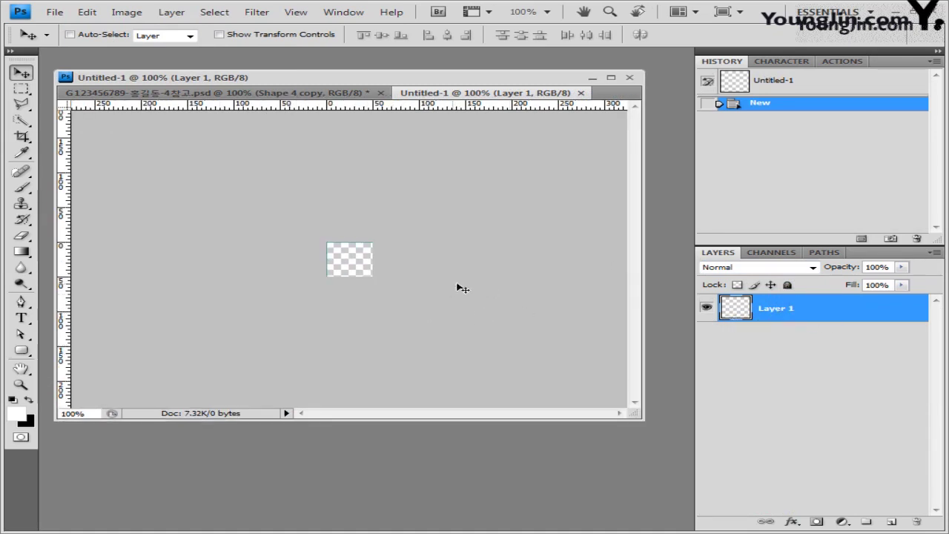
key("ctrl+plus")
key("ctrl+plus")
key("ctrl+plus")
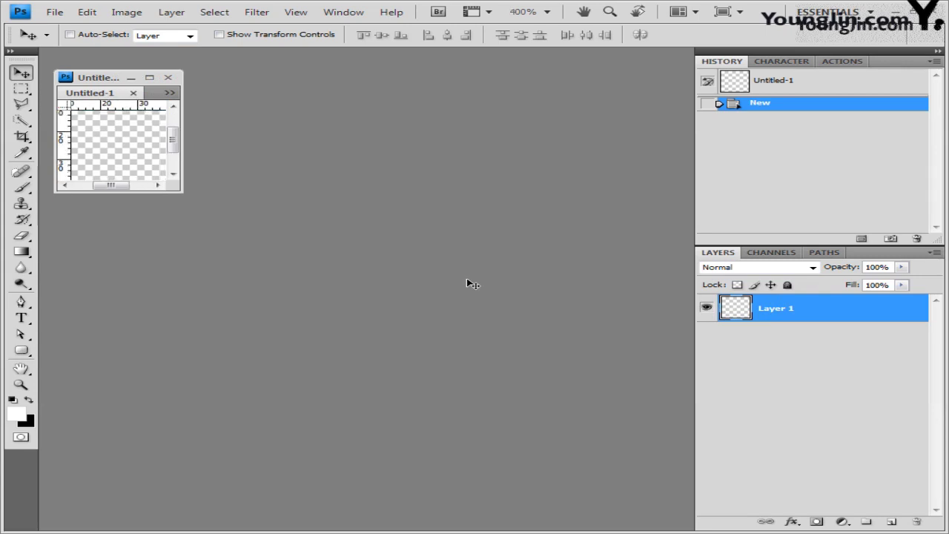
left_click_drag(182, 191, 531, 390)
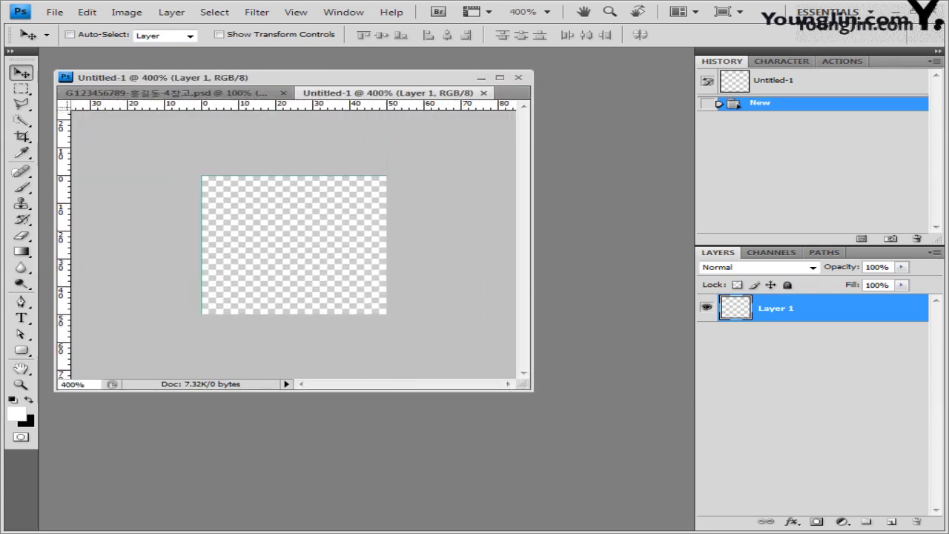
left_click(20, 384)
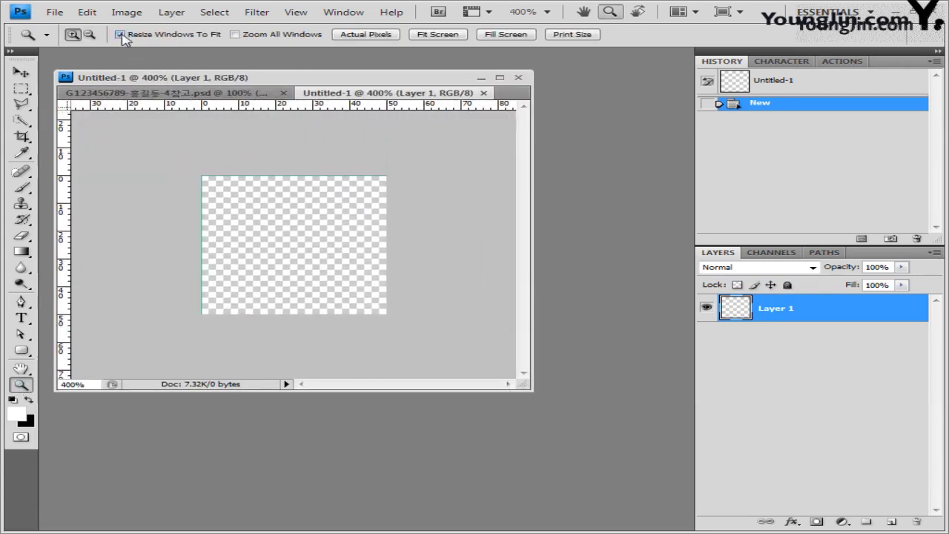
left_click_drag(579, 408, 590, 413)
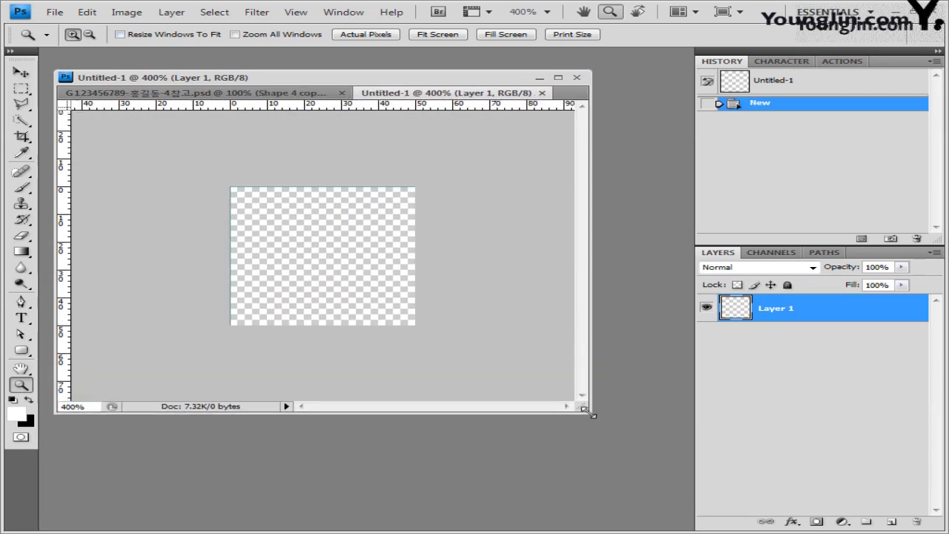
key("ctrl+plus")
key("ctrl+plus")
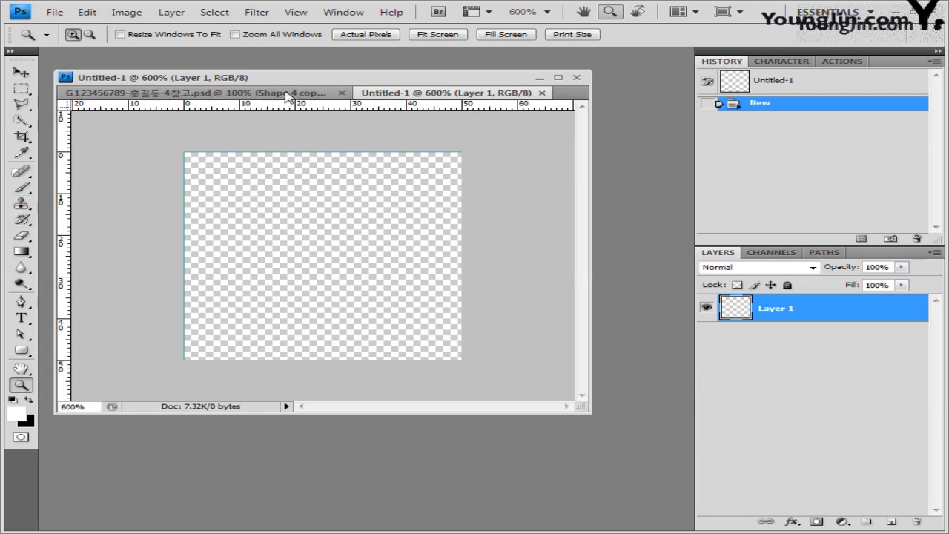
Enable View > Snap and add vertical and horizontal guides through the canvas centre.
left_click(296, 14)
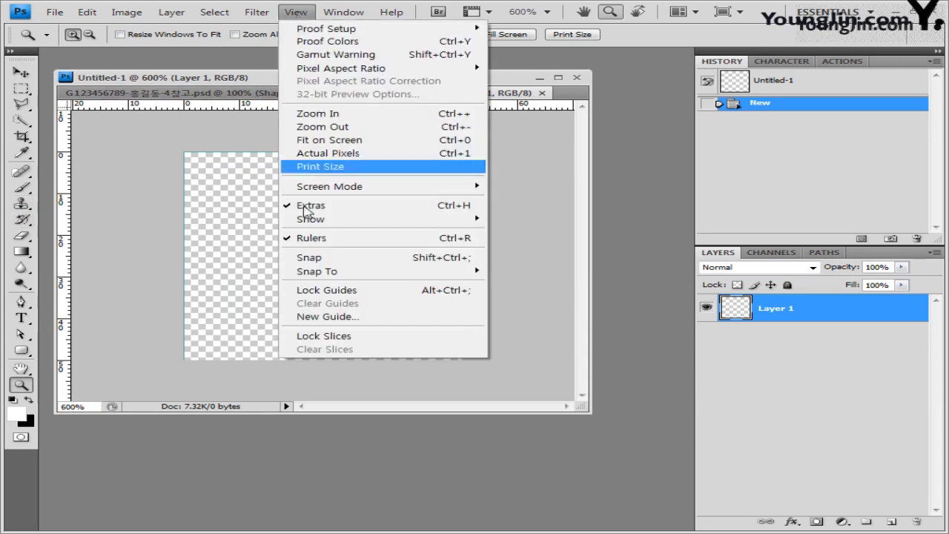
left_click(330, 258)
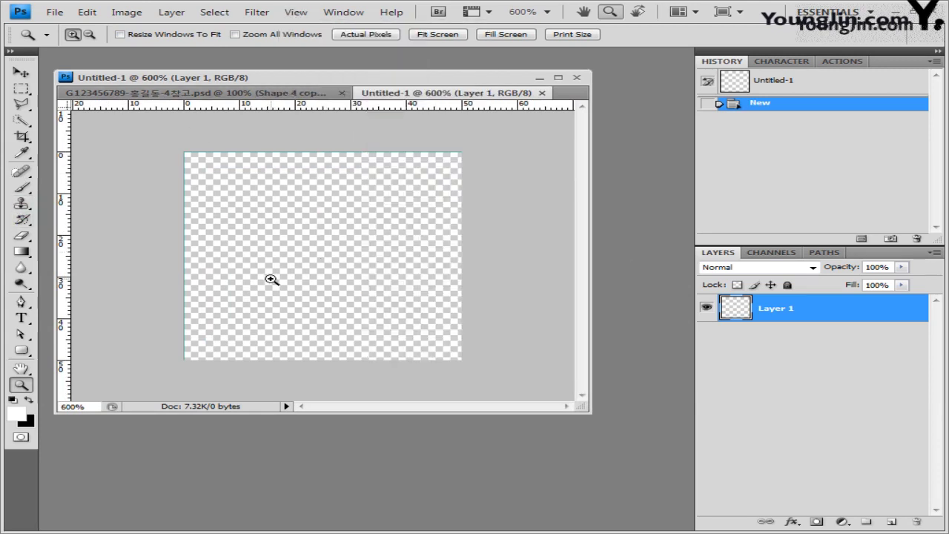
left_click_drag(65, 215, 327, 197)
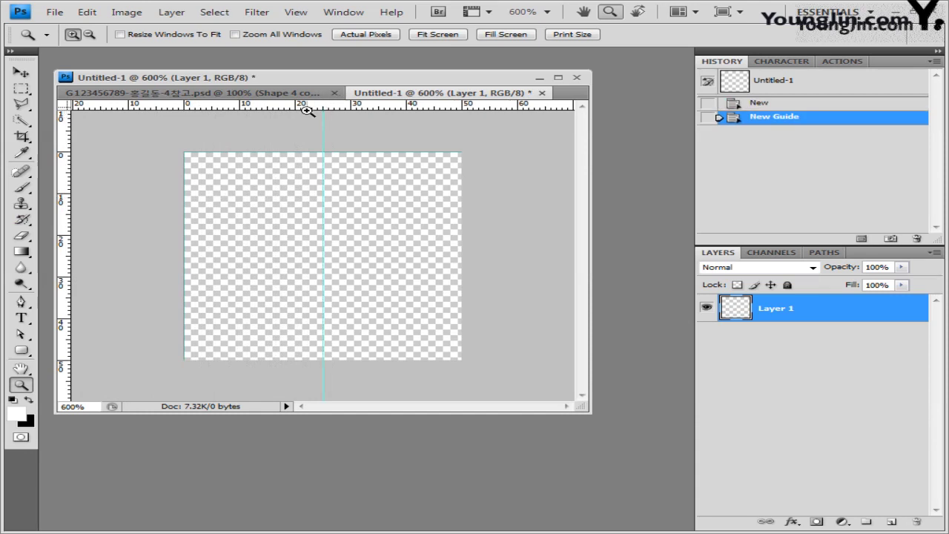
left_click_drag(313, 111, 313, 257)
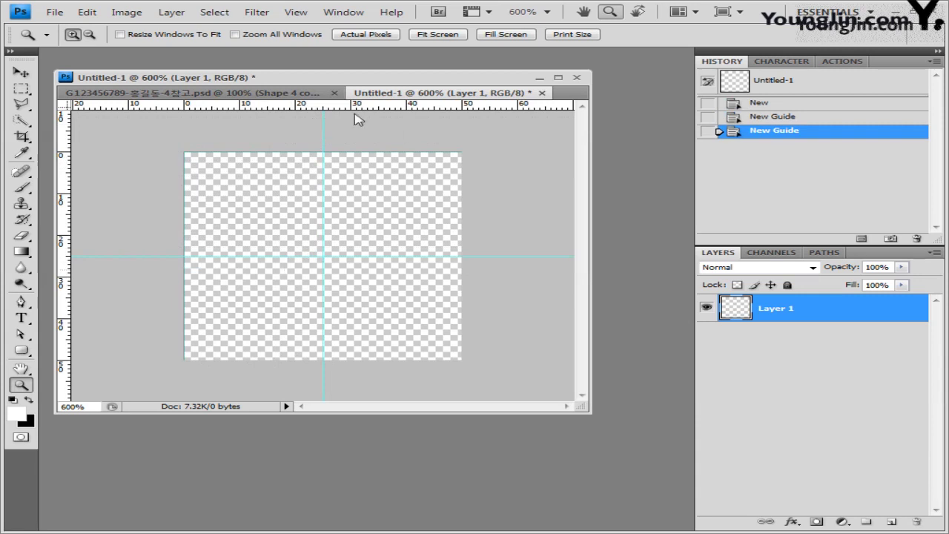
left_click_drag(21, 353, 140, 417)
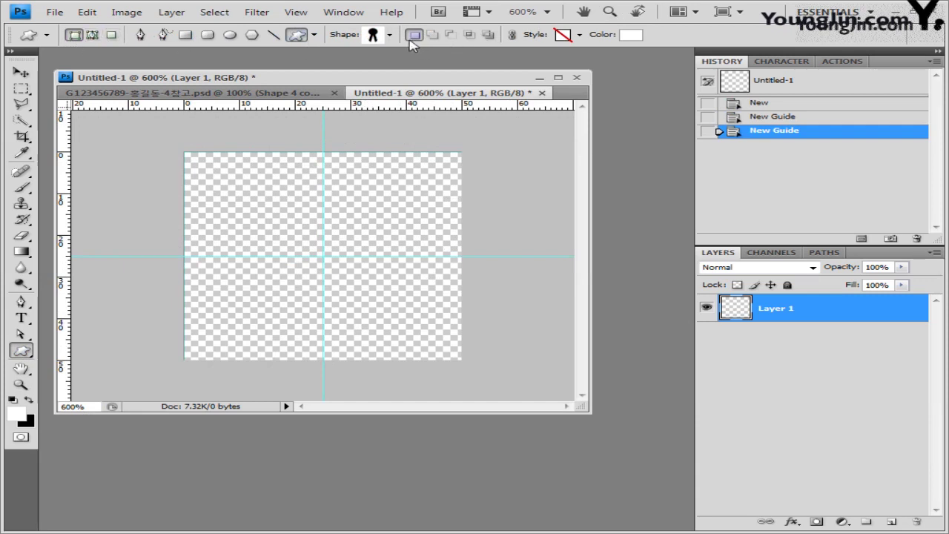
Load the Animals shape set and choose the flying bird custom shape.
left_click(390, 35)
left_click(612, 59)
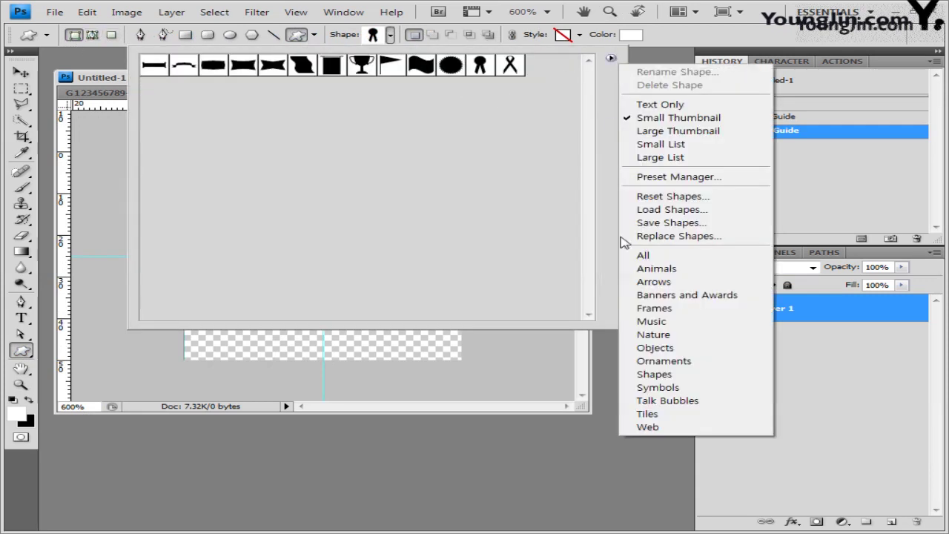
left_click(682, 276)
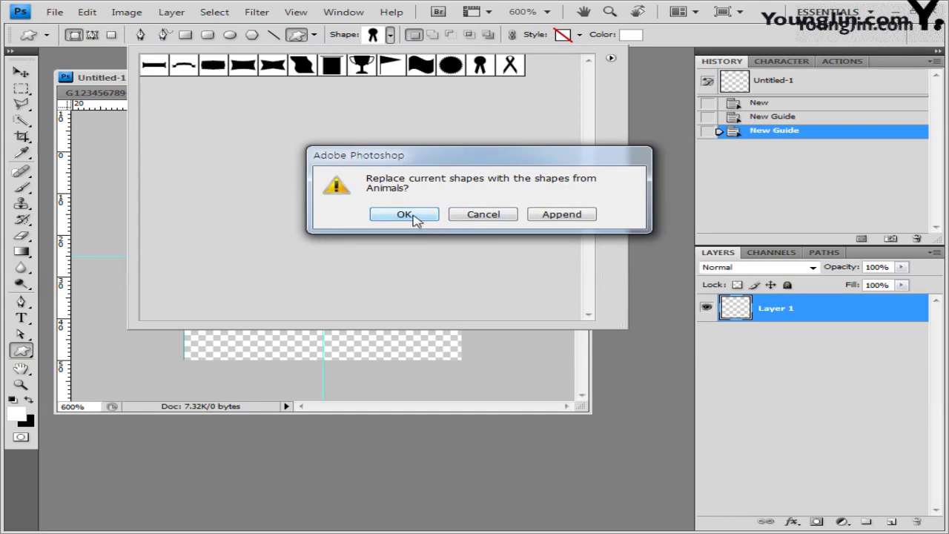
left_click(411, 215)
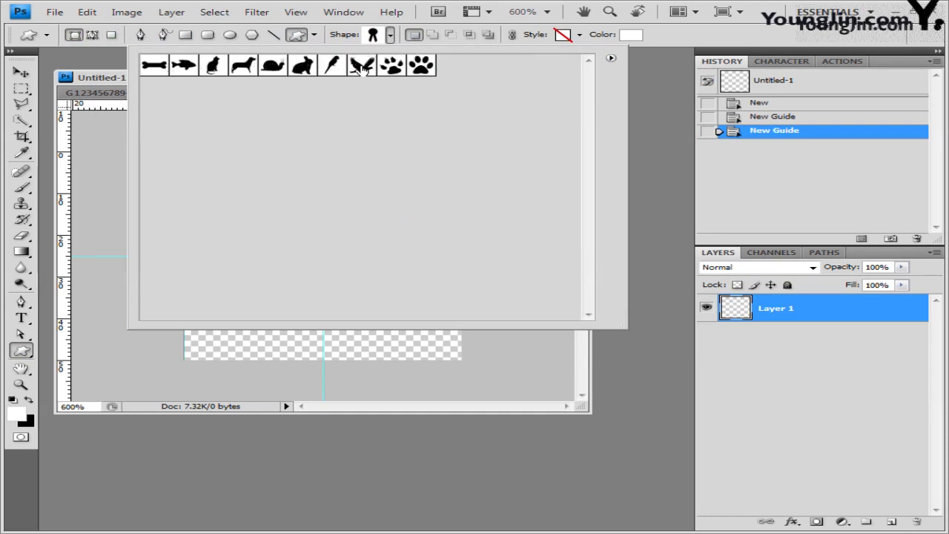
left_click(361, 65)
left_click(671, 42)
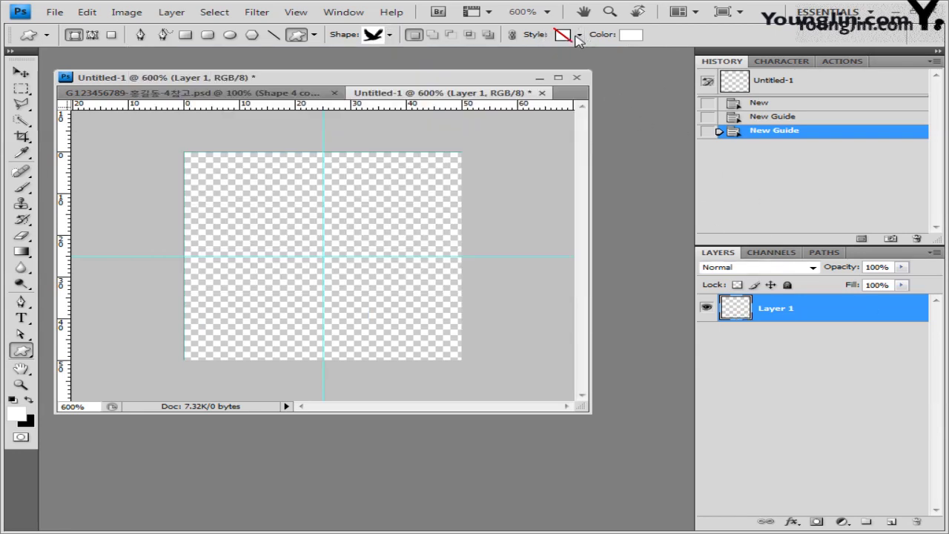
Set the shape colour to 6633cc and draw the bird in the lower-left quarter.
left_click(628, 37)
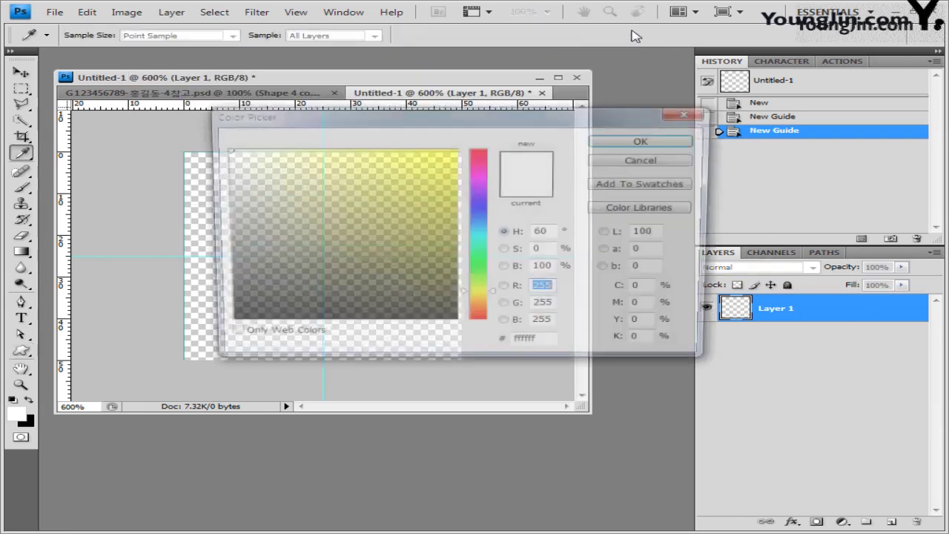
left_click(552, 346)
type("006633")
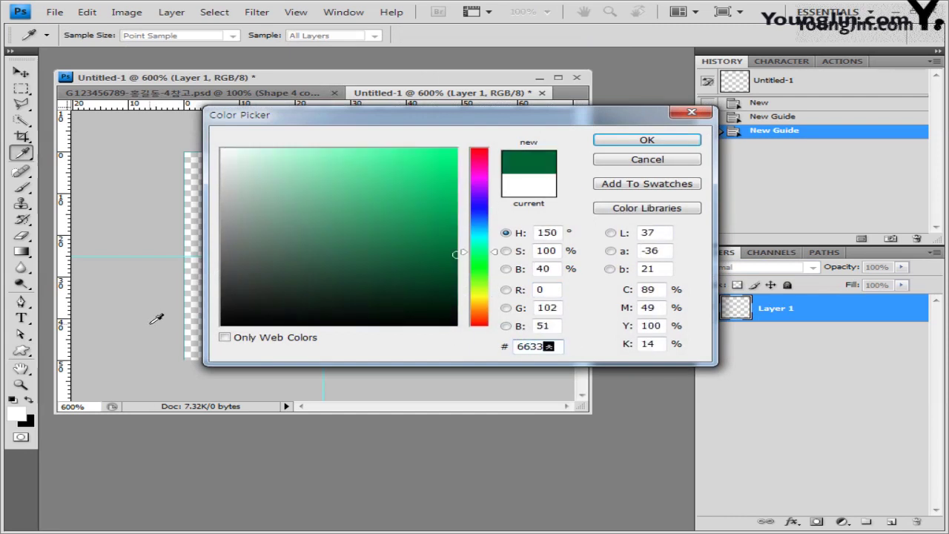
type("cc")
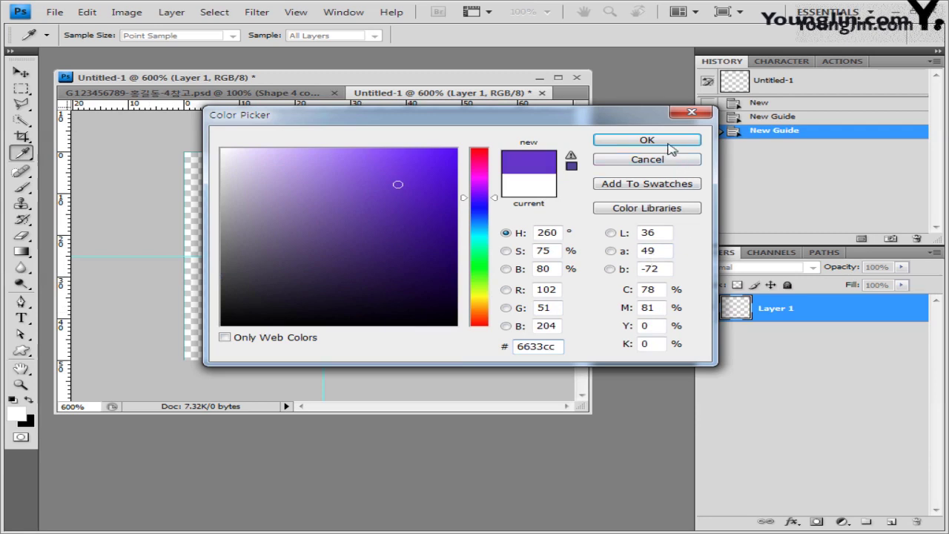
left_click(669, 144)
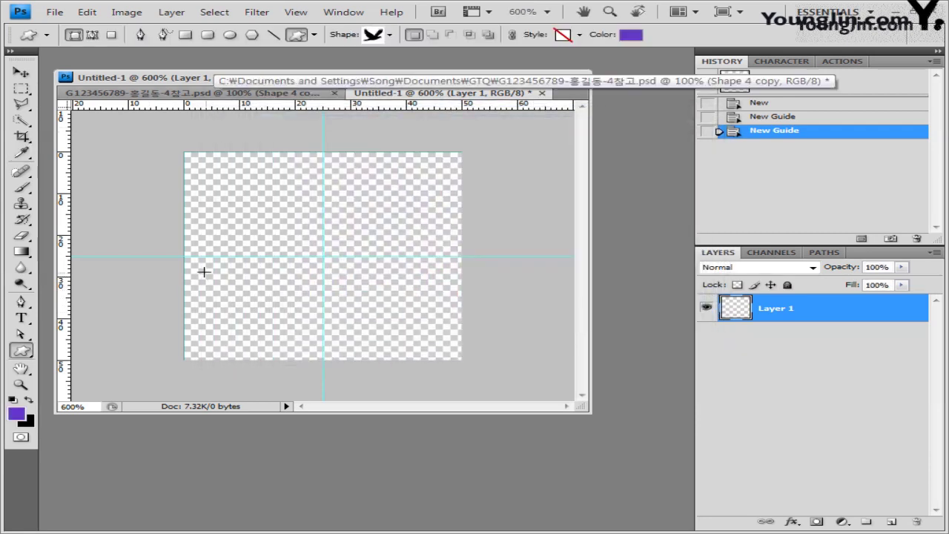
left_click_drag(202, 267, 304, 340)
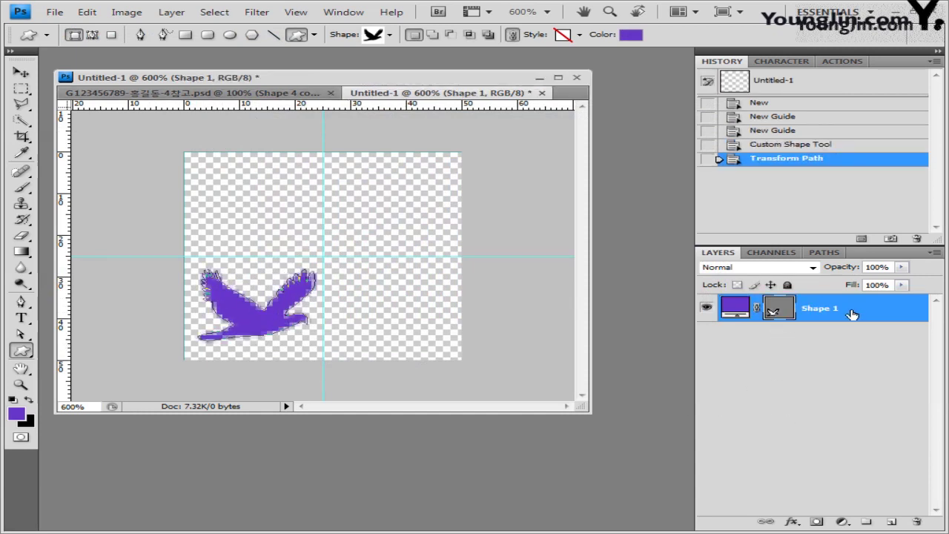
Duplicate the bird with Ctrl+J and move the copy to the upper-right quarter.
key("ctrl+j")
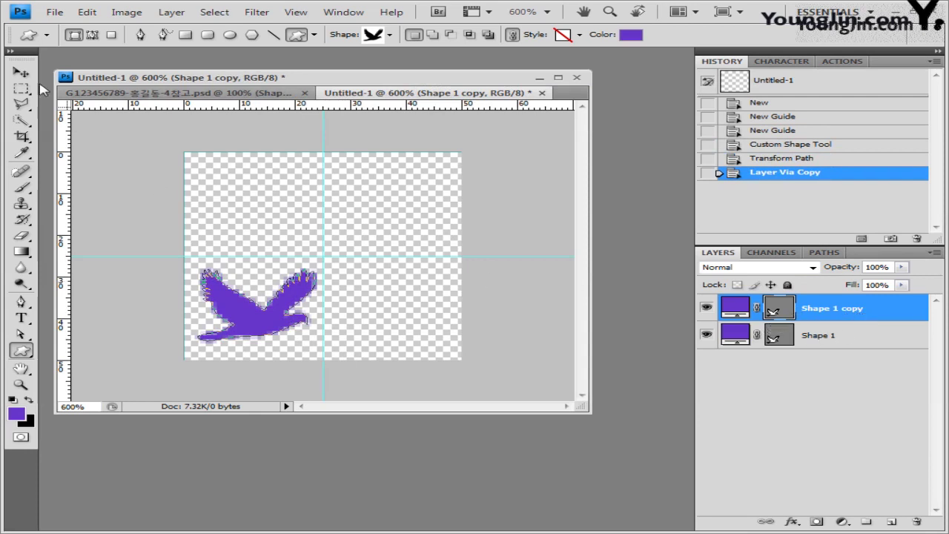
left_click(21, 72)
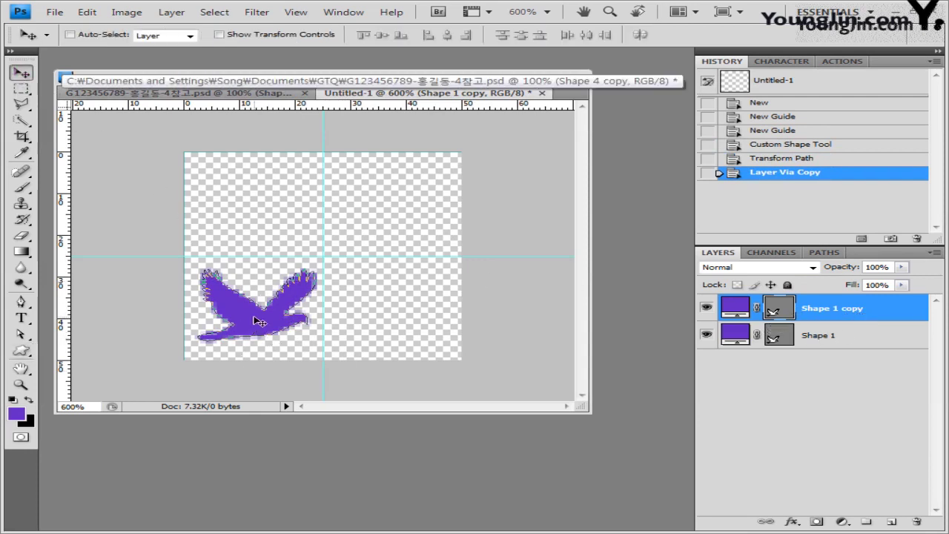
left_click_drag(254, 320, 395, 224)
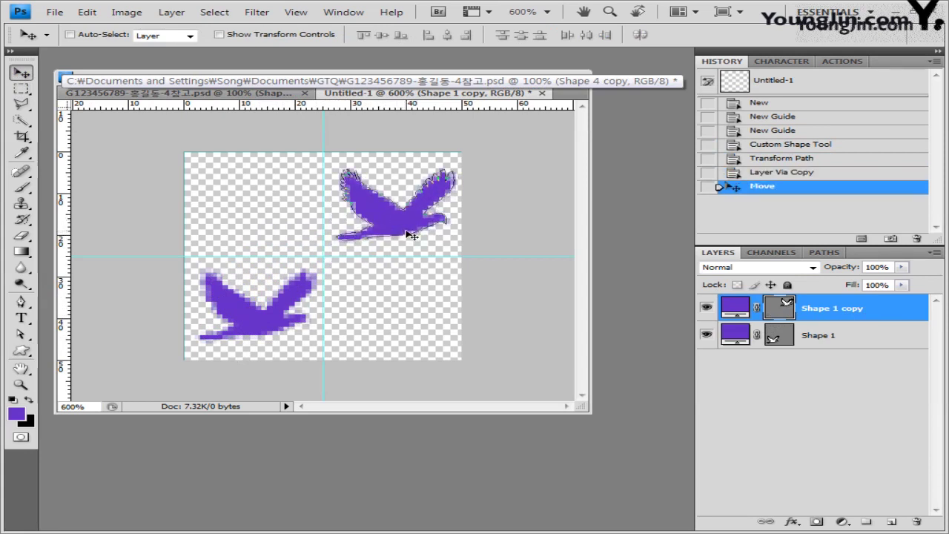
Change the copied bird's fill to light grey cccccc and hide its path outline.
double_click(737, 308)
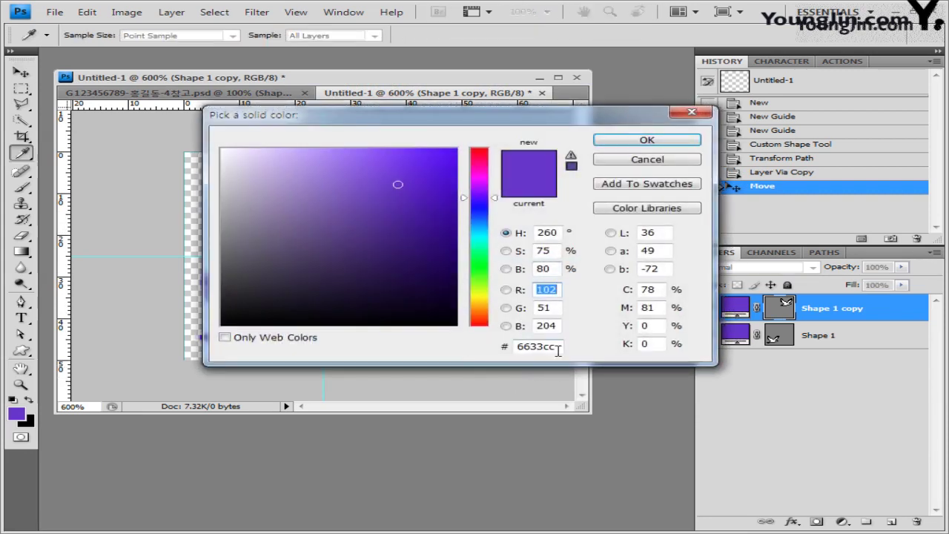
double_click(552, 346)
type("cccccc")
left_click(670, 142)
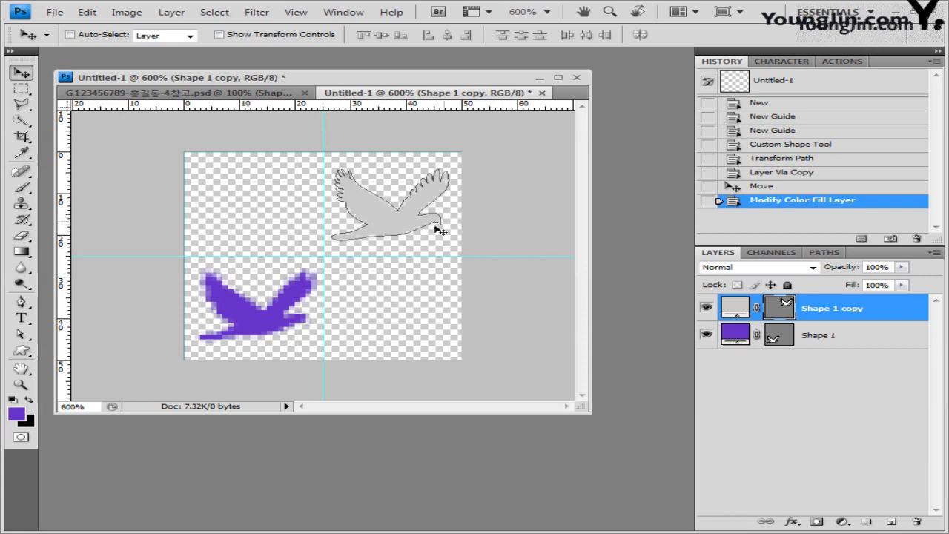
left_click(786, 308)
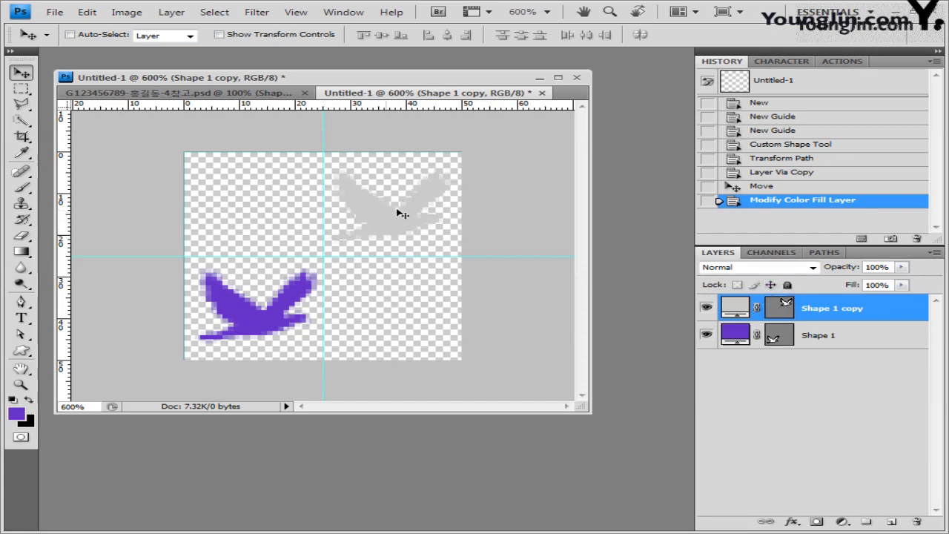
left_click(86, 12)
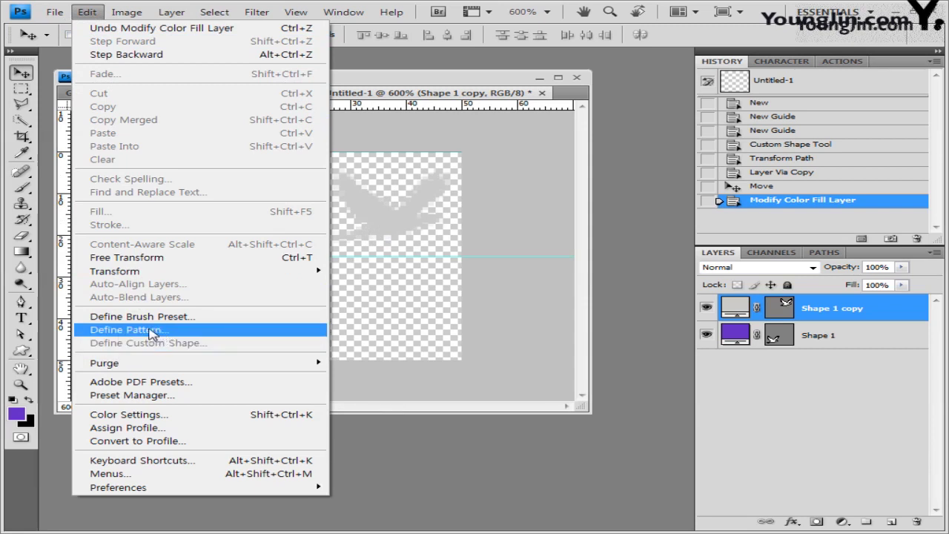
Define the two-bird canvas as a new pattern named 새 모양.
left_click(162, 333)
left_click_drag(454, 163, 372, 188)
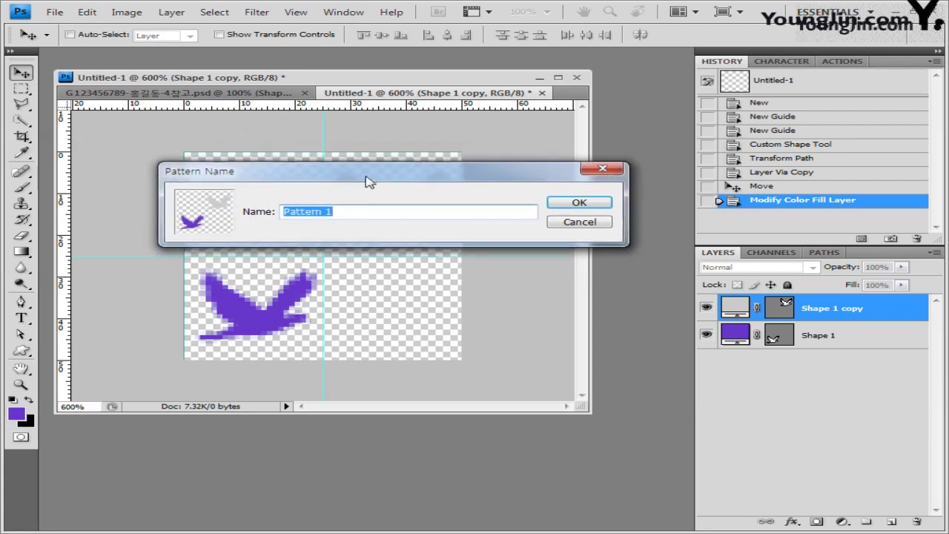
type("새 모양")
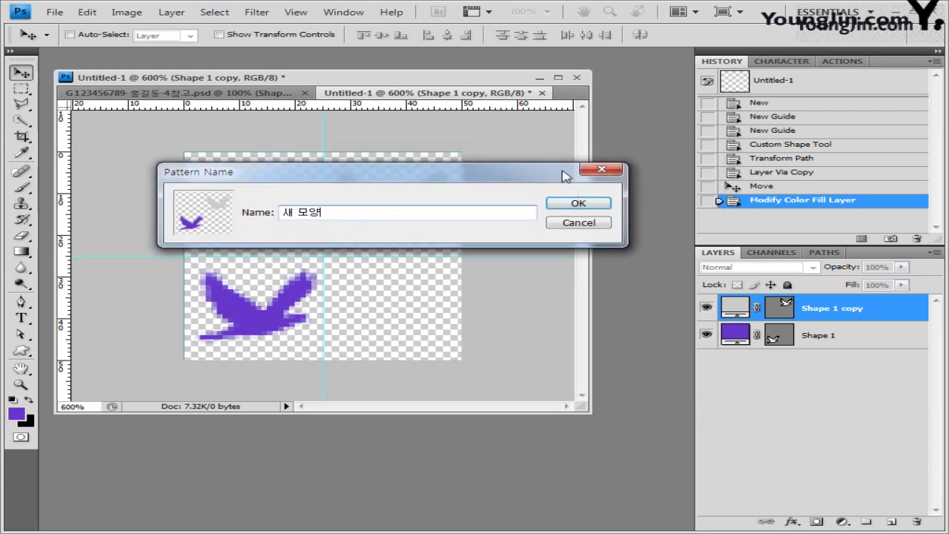
left_click_drag(563, 173, 588, 189)
left_click(603, 219)
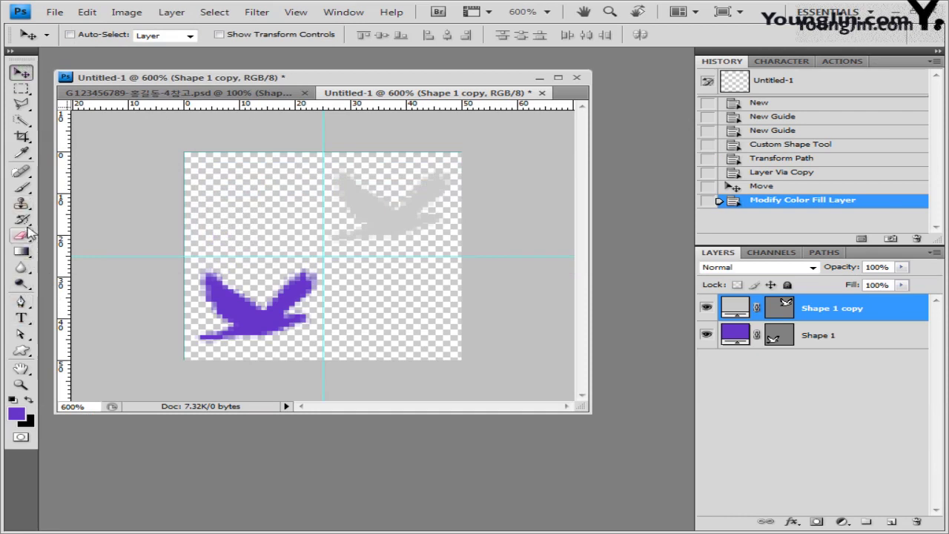
Switch from the Gradient Tool to the Paint Bucket Tool and open its fill source choices.
left_click(28, 253)
left_click_drag(27, 253, 97, 254)
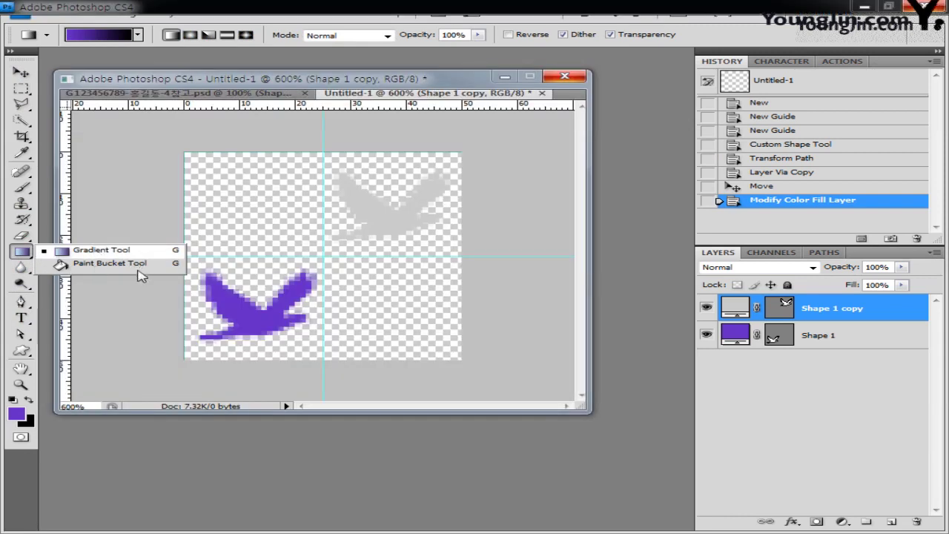
left_click_drag(141, 276, 88, 264)
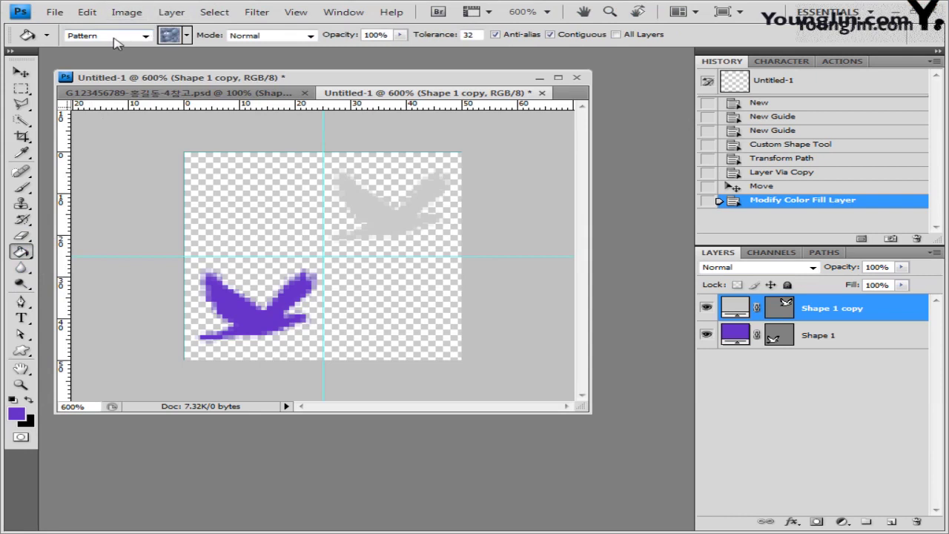
left_click(145, 35)
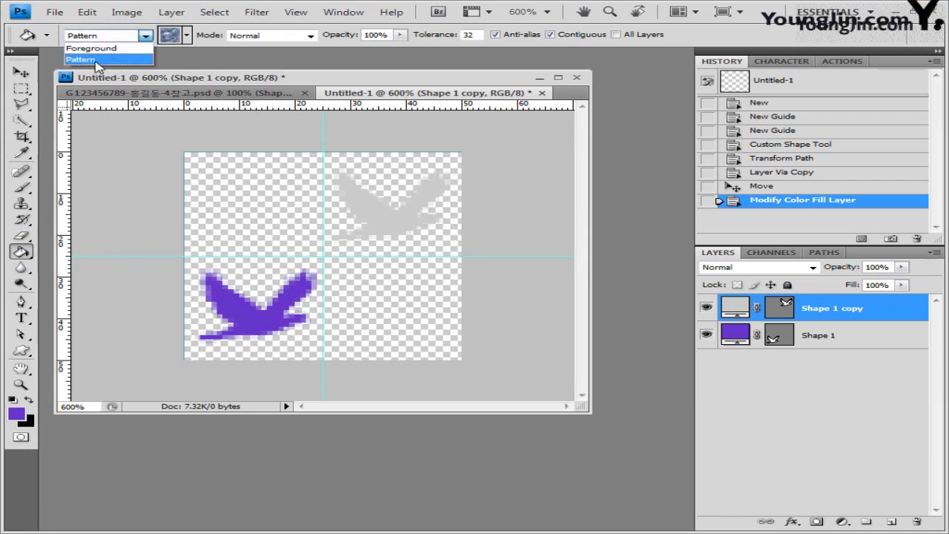
Keep Pattern with the bird pattern as the bucket source, then return to the enlarged banner document.
left_click(188, 35)
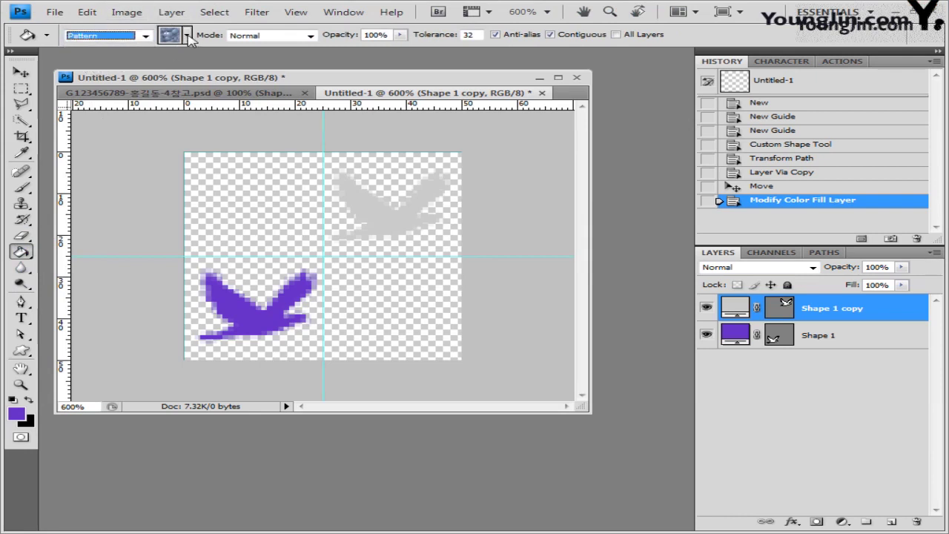
left_click(188, 36)
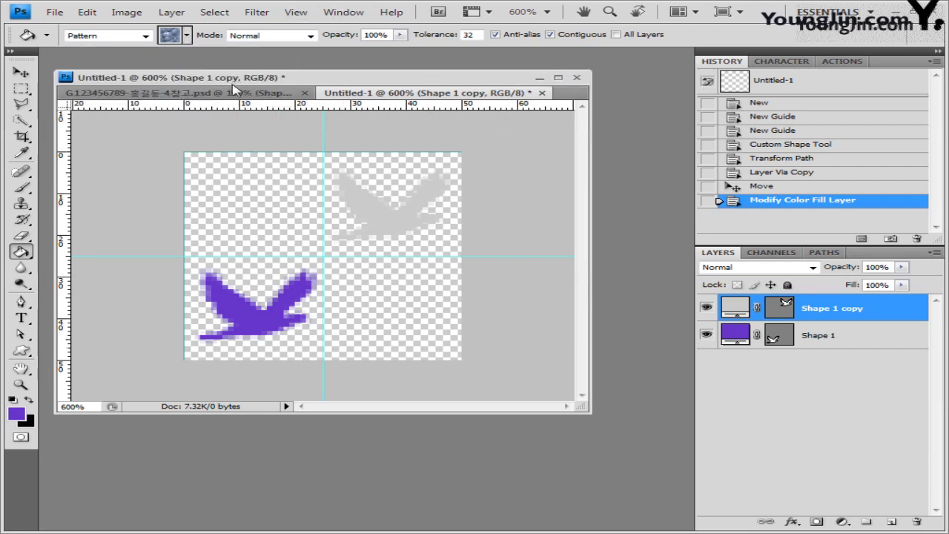
left_click(259, 92)
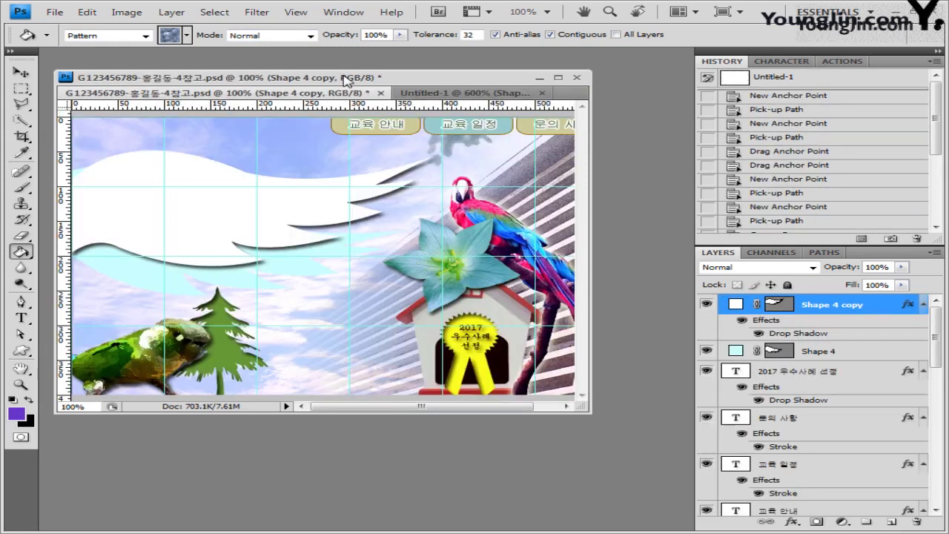
left_click_drag(589, 411, 629, 448)
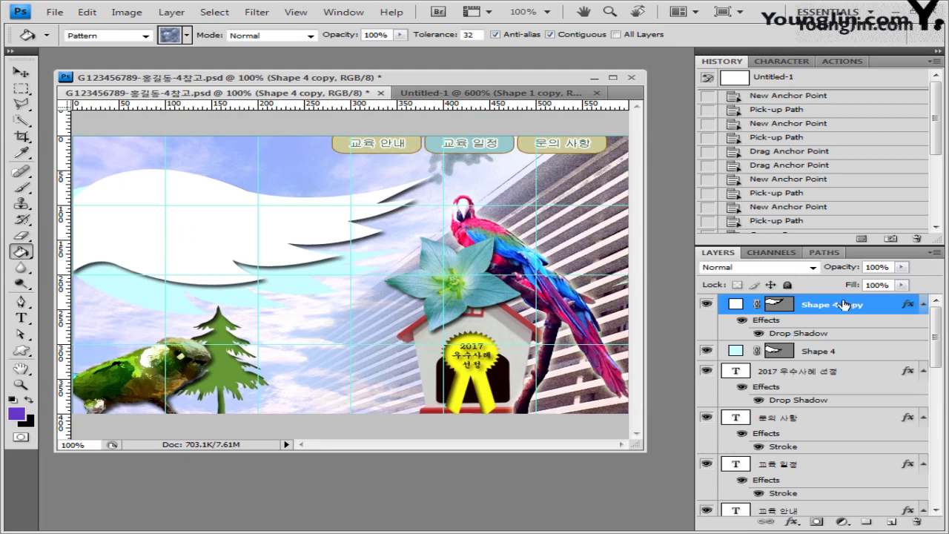
left_click_drag(844, 304, 890, 526)
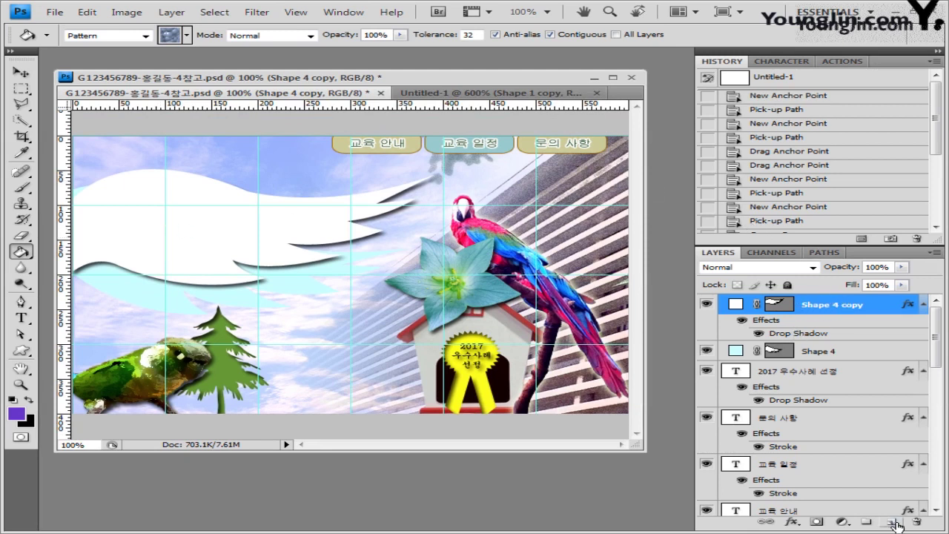
Add a new empty layer above Shape 4 copy and name it 패턴.
left_click(894, 524)
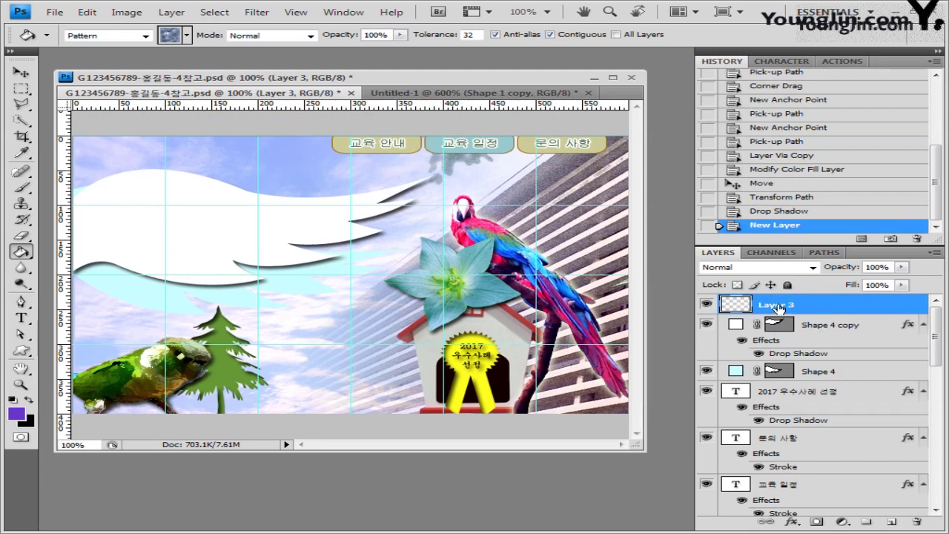
double_click(774, 304)
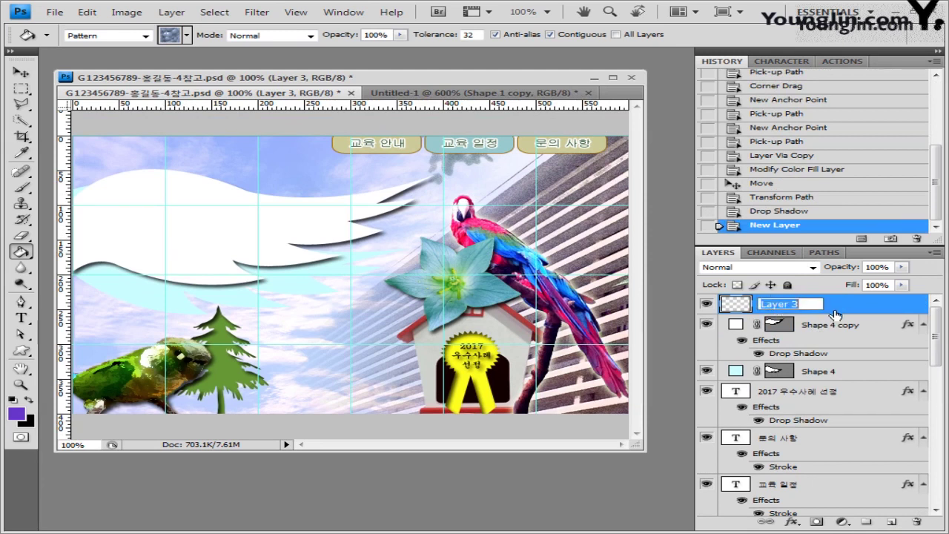
type("패턴")
key("Return")
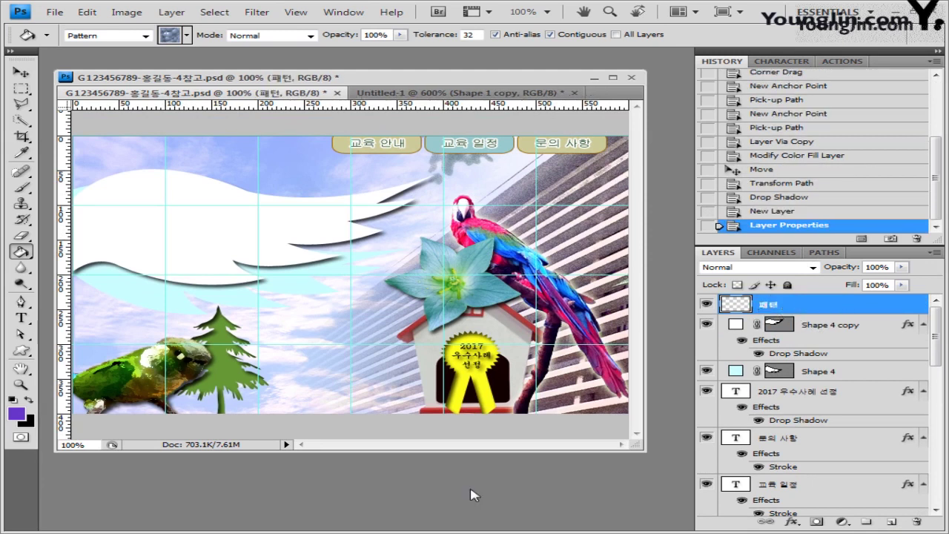
left_click(87, 14)
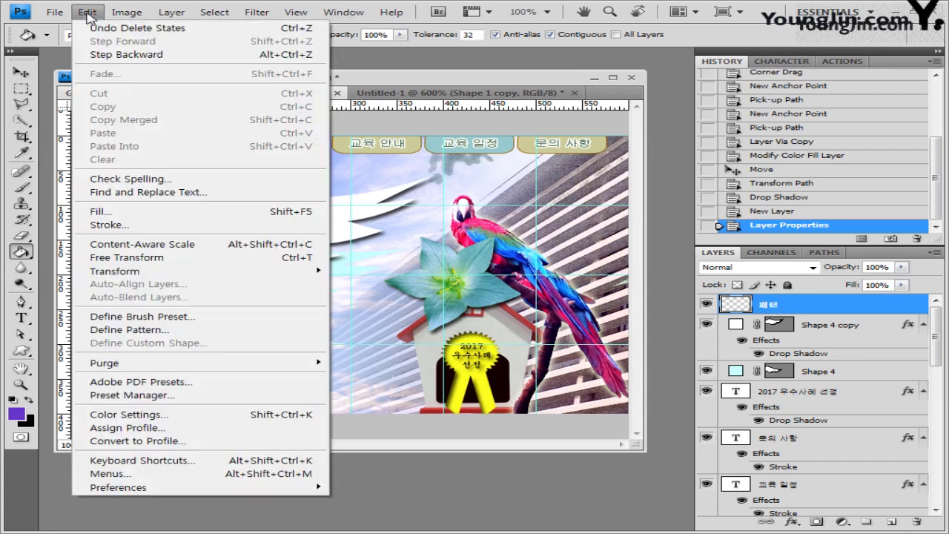
Fill the 패턴 layer with the bird custom pattern, with Preserve Transparency unchecked.
left_click(131, 211)
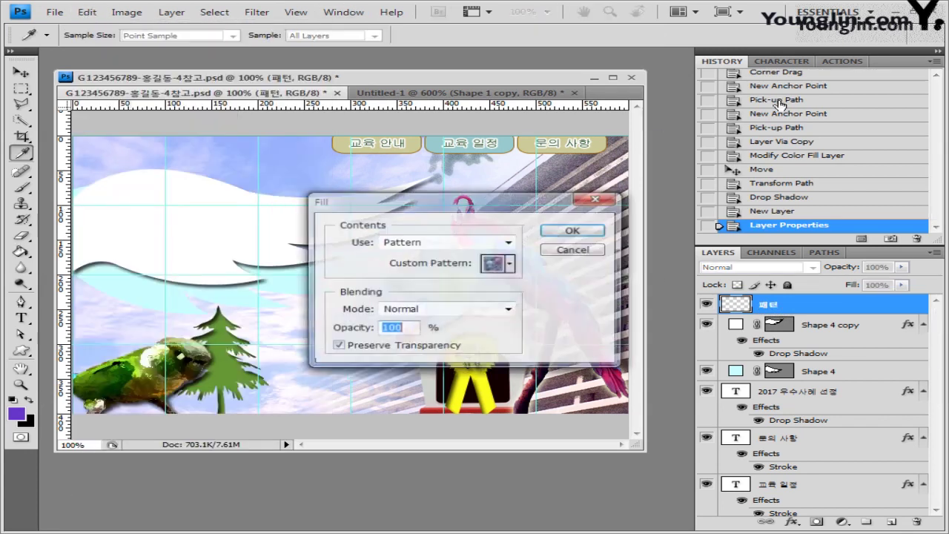
left_click_drag(510, 203, 407, 261)
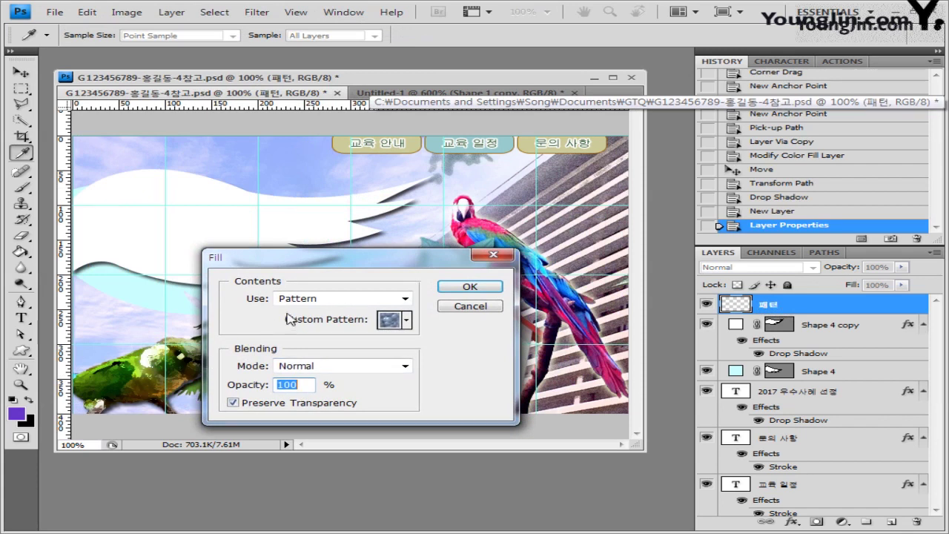
left_click(406, 298)
left_click(393, 354)
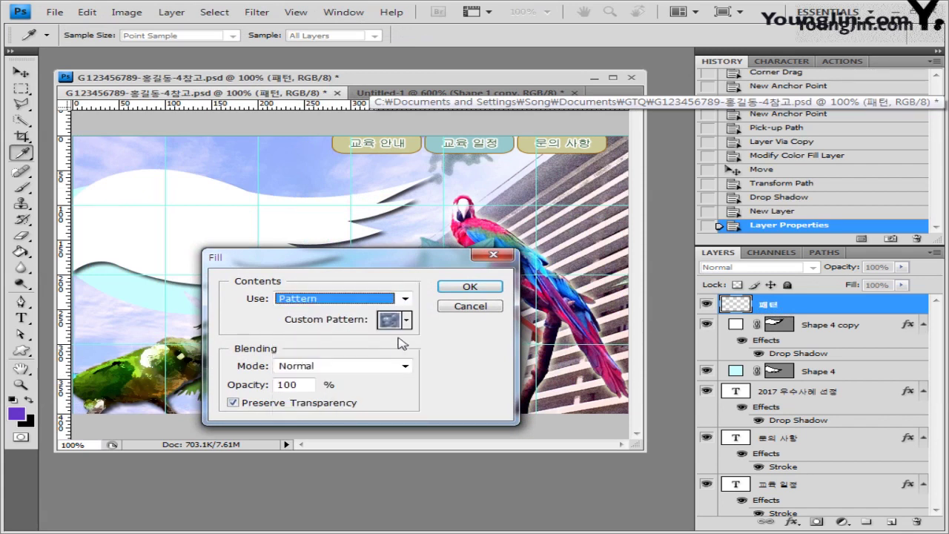
left_click(406, 319)
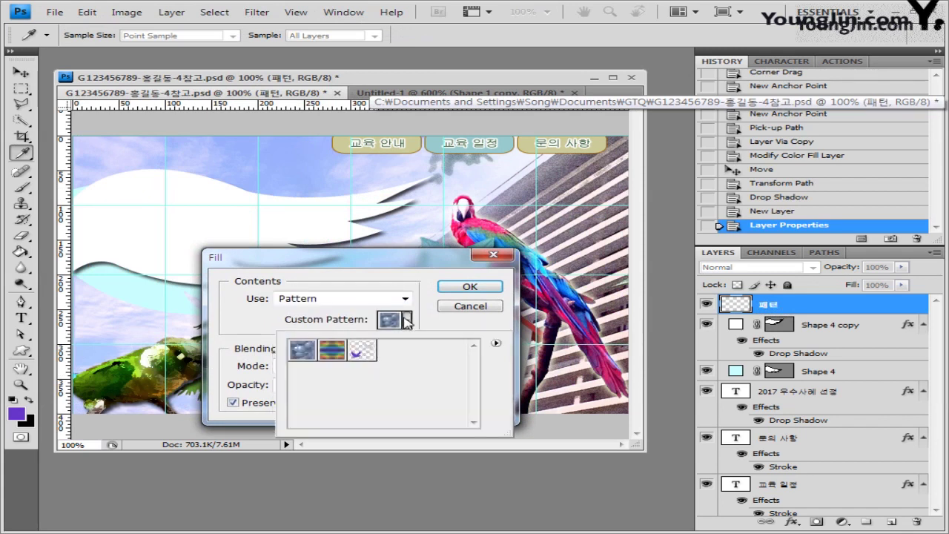
left_click(363, 355)
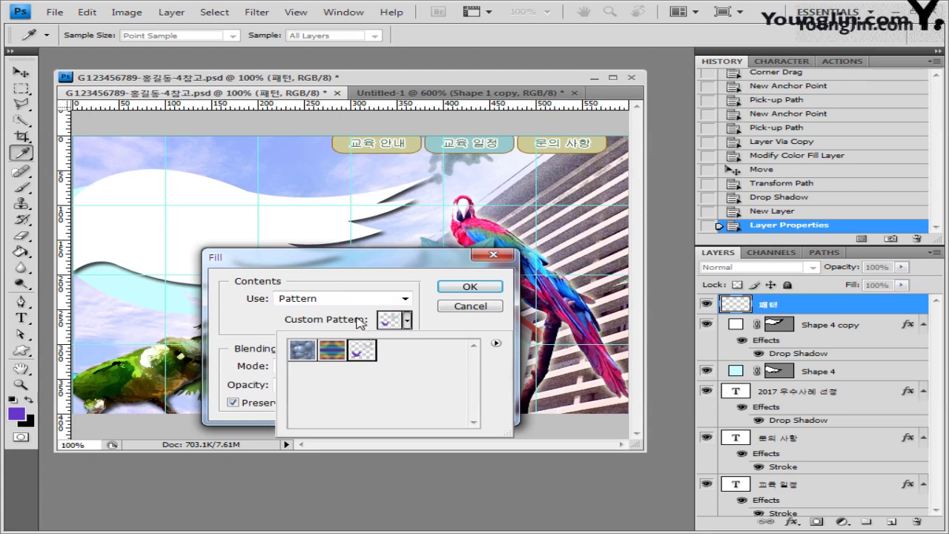
left_click(361, 322)
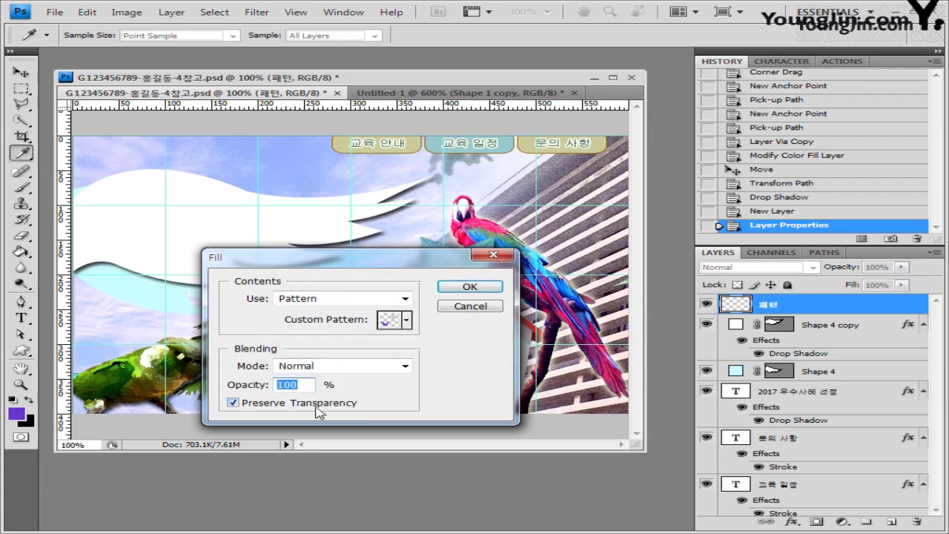
left_click(233, 404)
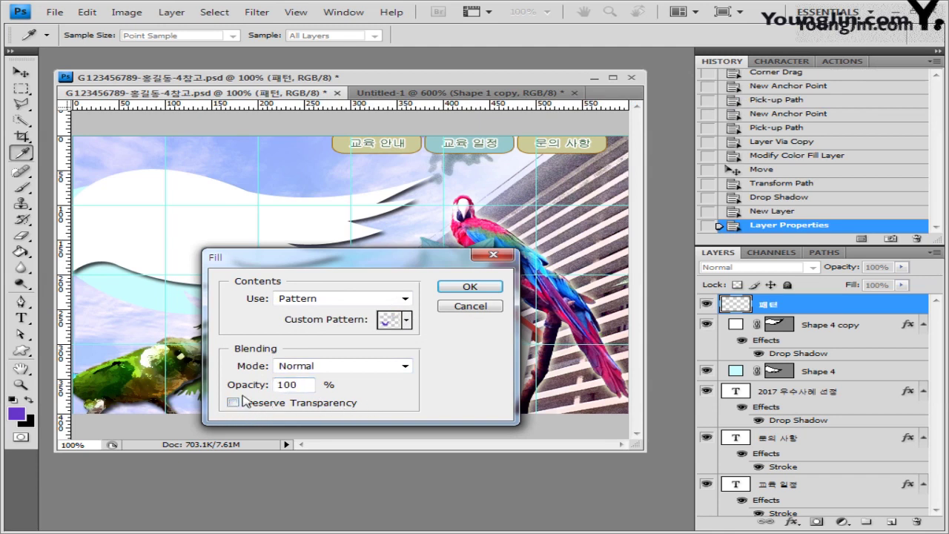
left_click_drag(410, 259, 494, 273)
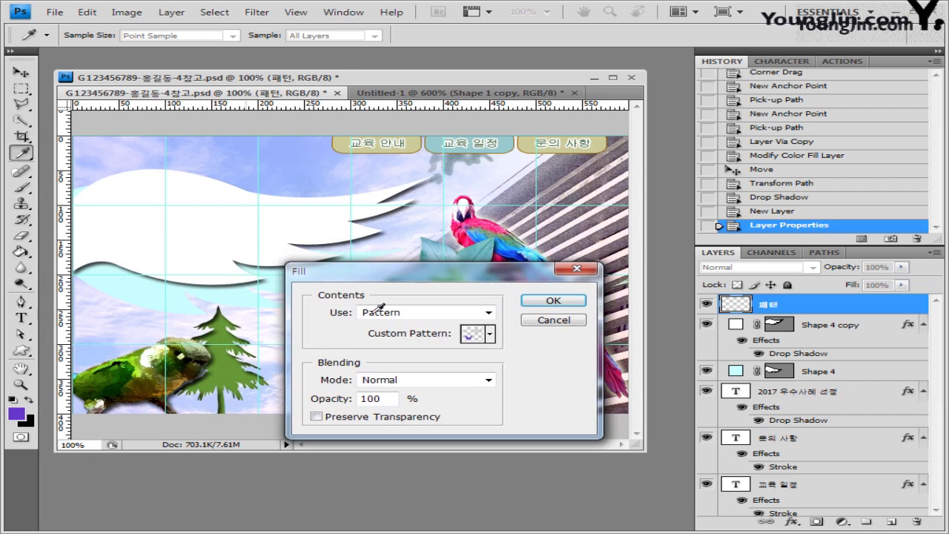
left_click(565, 303)
key("g")
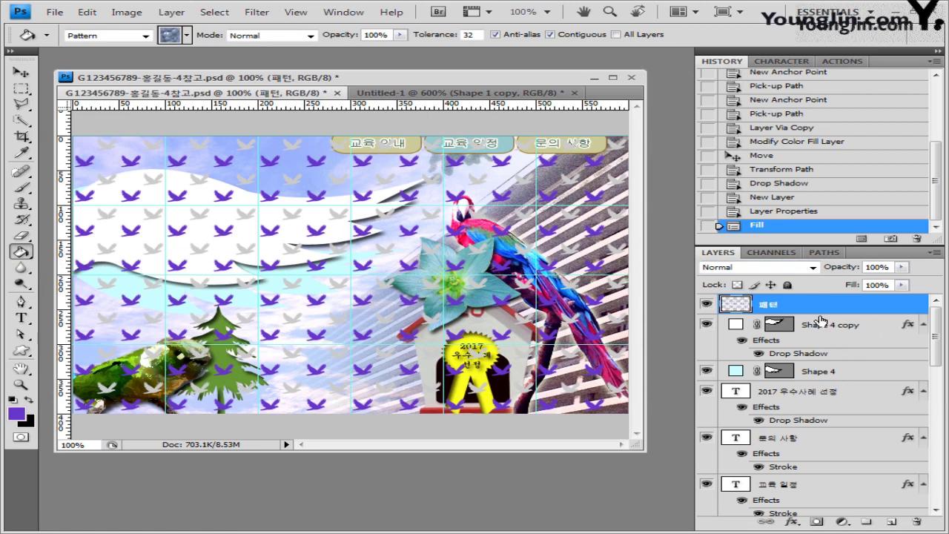
key("alt")
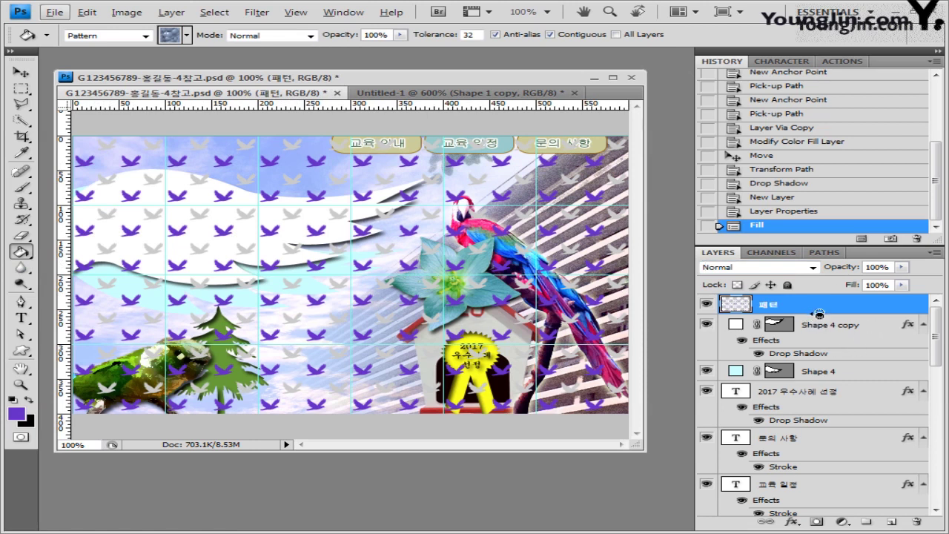
Clip the 패턴 layer to Shape 4 copy so the birds show only inside the white wave.
left_click(819, 314, "alt")
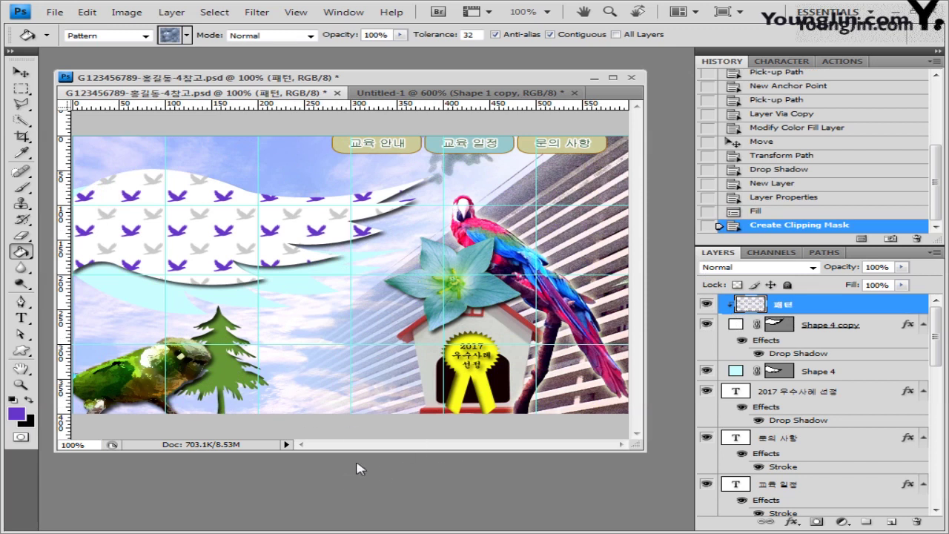
key("v")
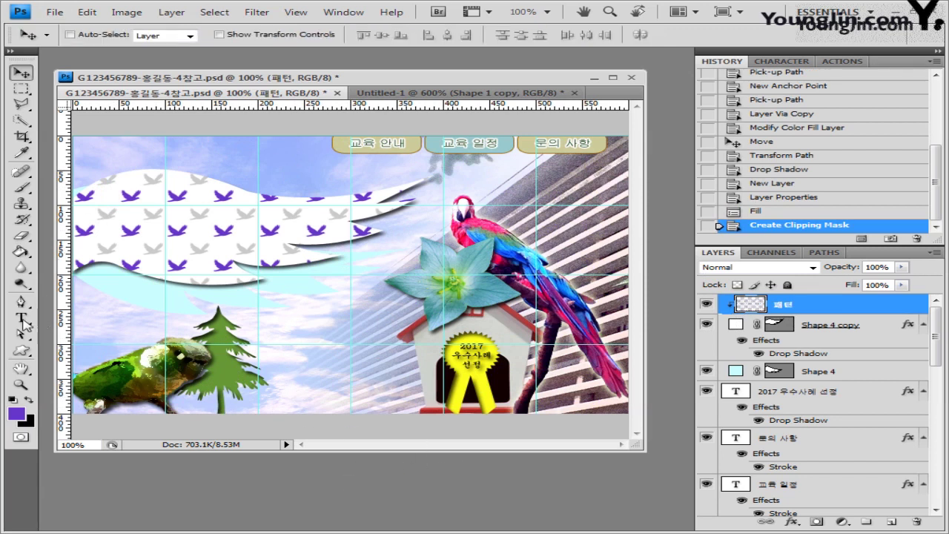
left_click(22, 319)
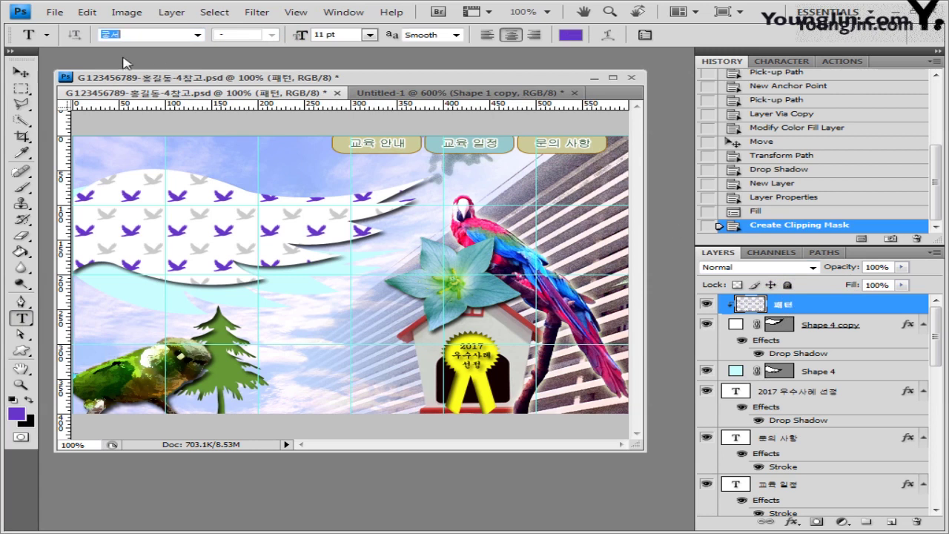
Set the text to Times New Roman, 43 pt, in bright yellow.
type("T")
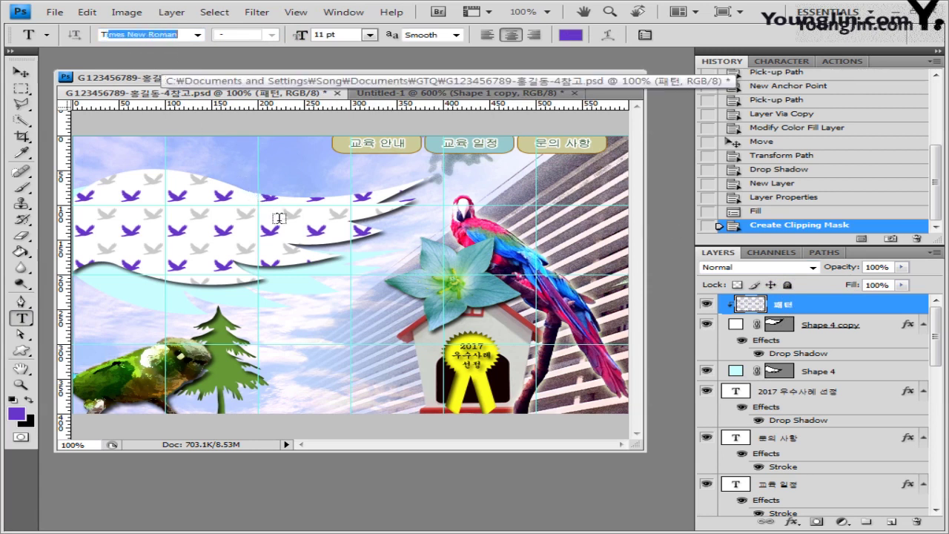
type("ime")
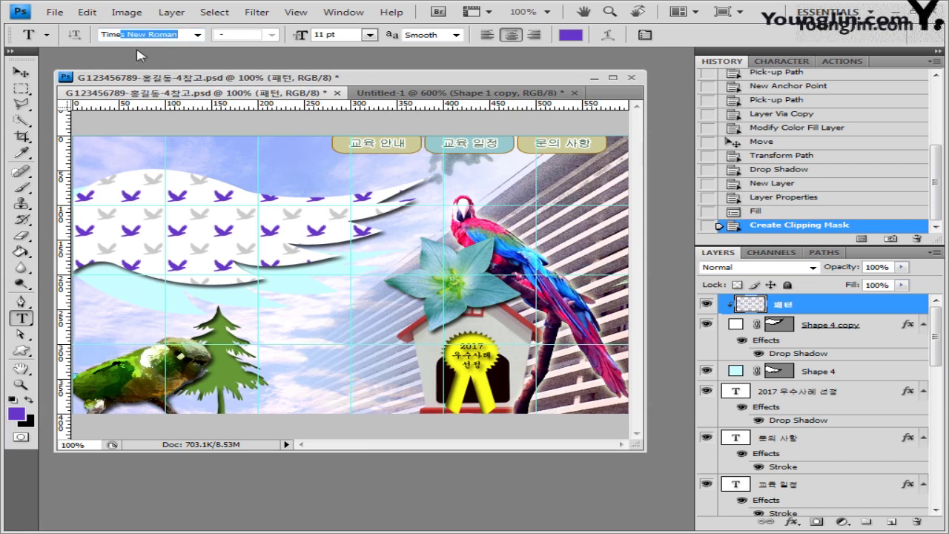
left_click(197, 35)
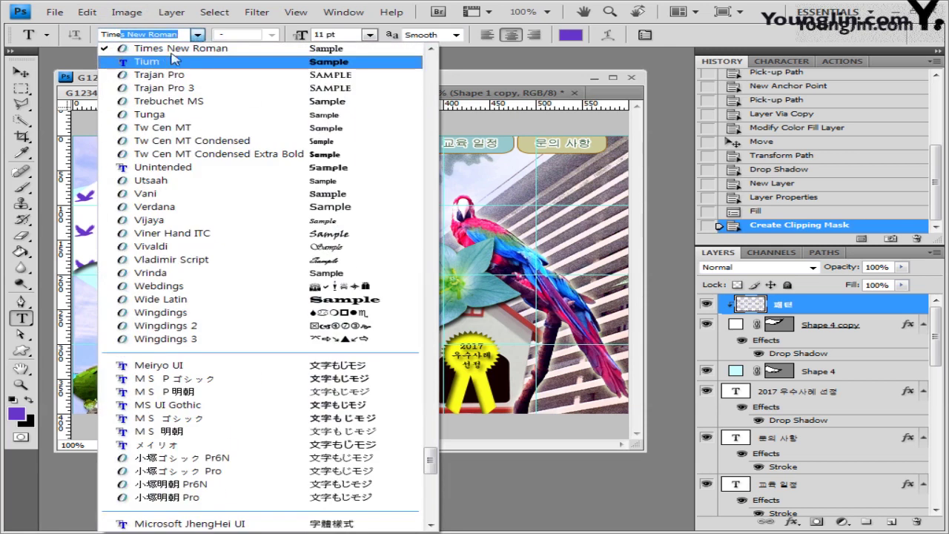
left_click(250, 58)
left_click(350, 34)
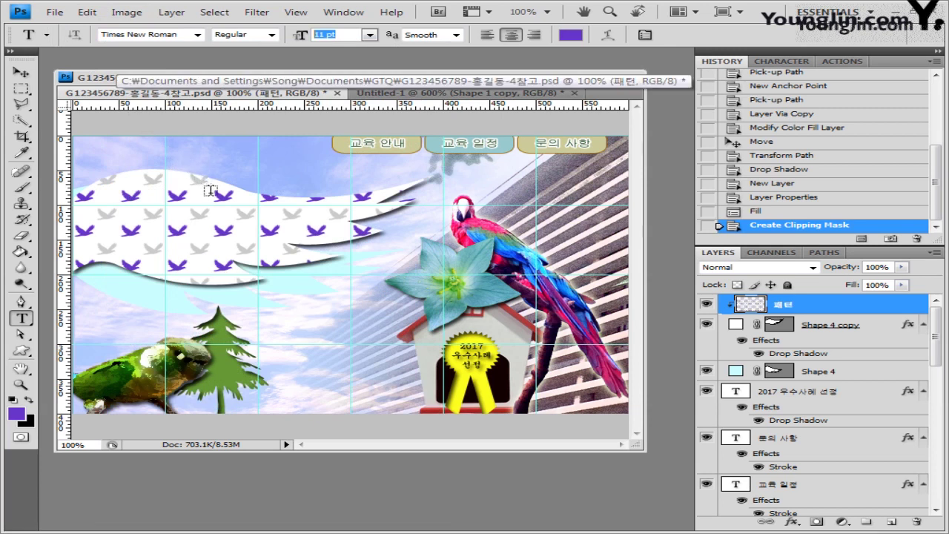
type("43")
left_click(570, 35)
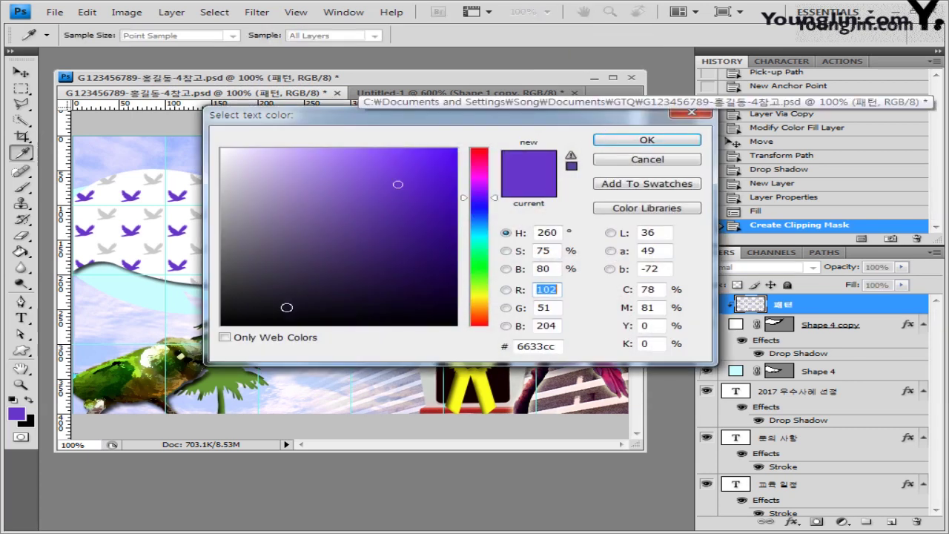
left_click(486, 294)
left_click(435, 160)
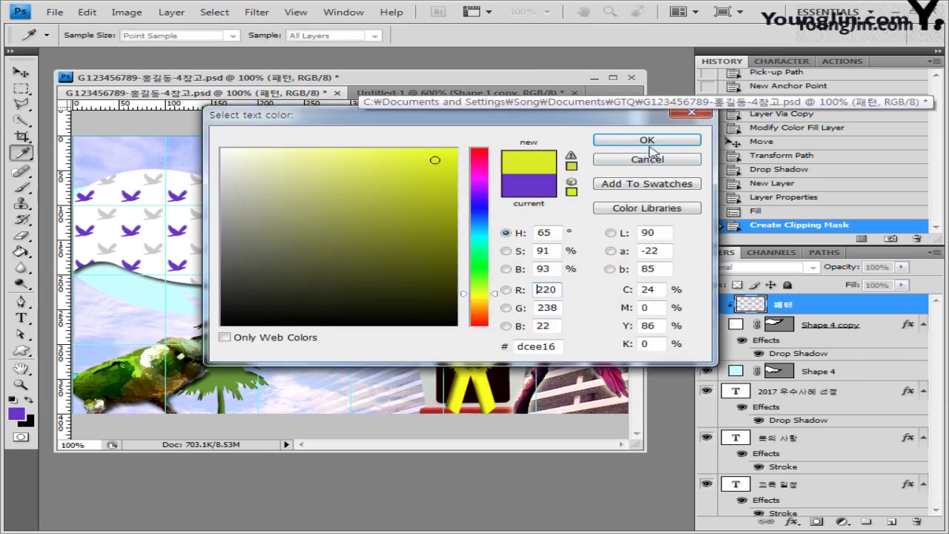
left_click(649, 146)
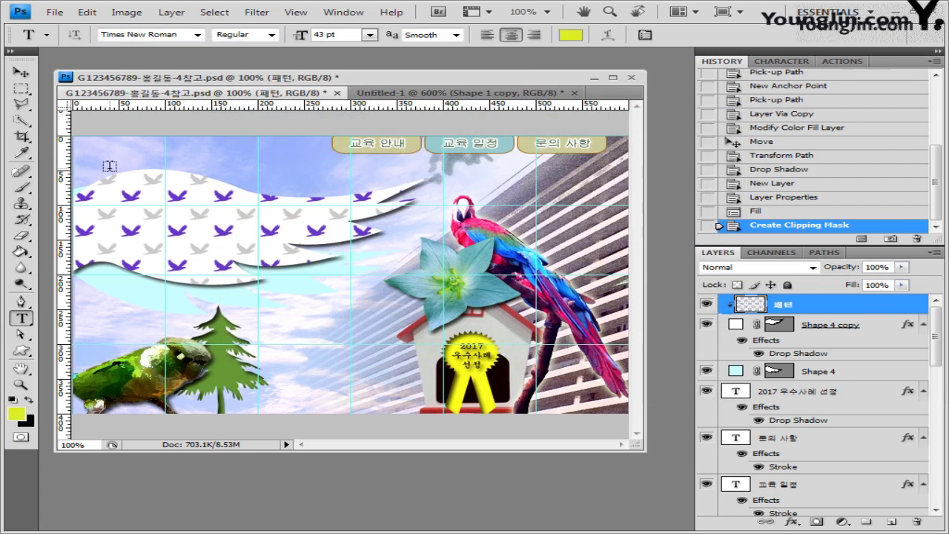
Paste the title 'The Class of Nature' onto the banner and move it to the top-left.
left_click(109, 166)
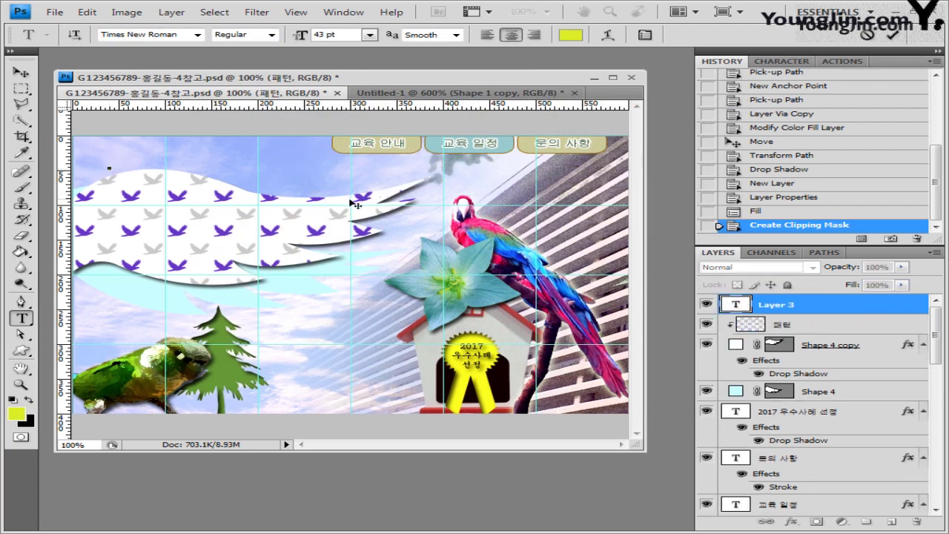
key("ctrl+v")
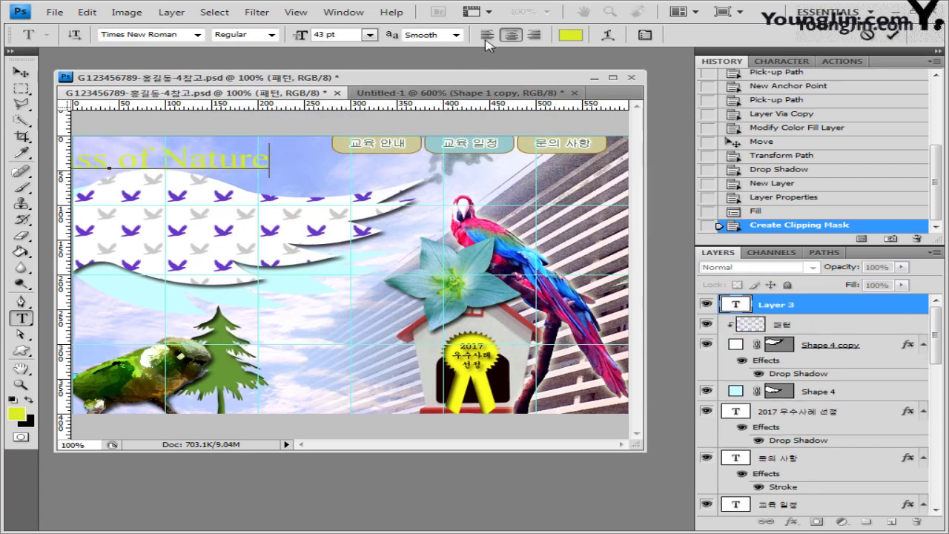
left_click(21, 72)
left_click_drag(144, 162, 258, 182)
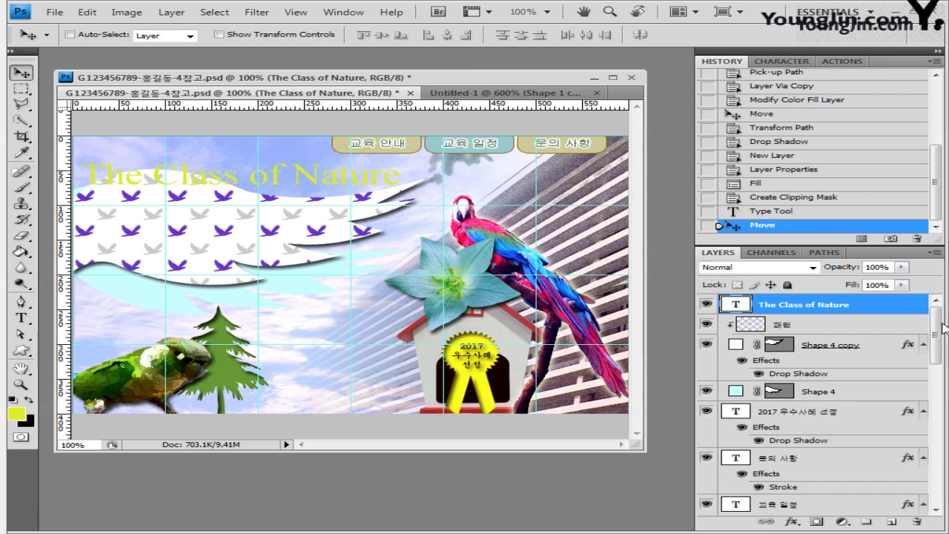
Give the title a #660099-to-#ffffcc gradient overlay and a drop shadow.
left_click(792, 522)
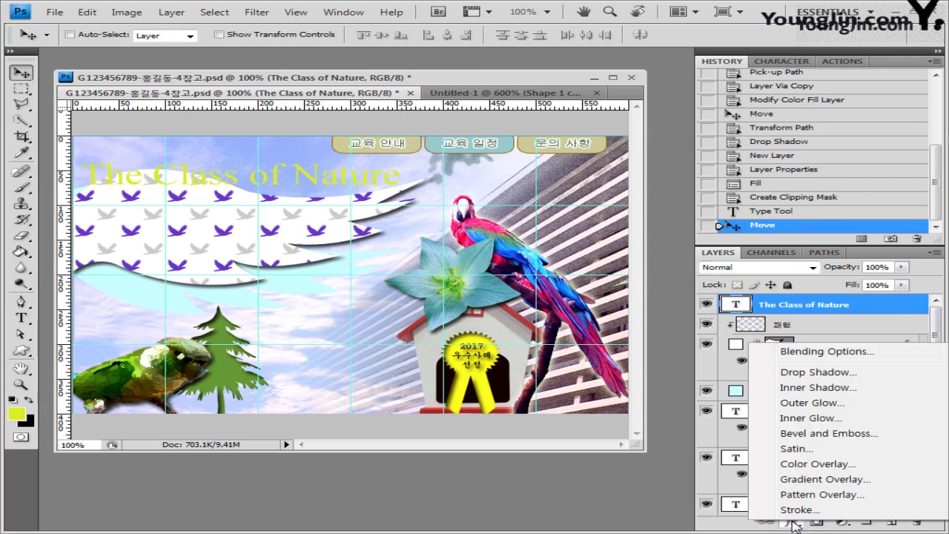
left_click(824, 479)
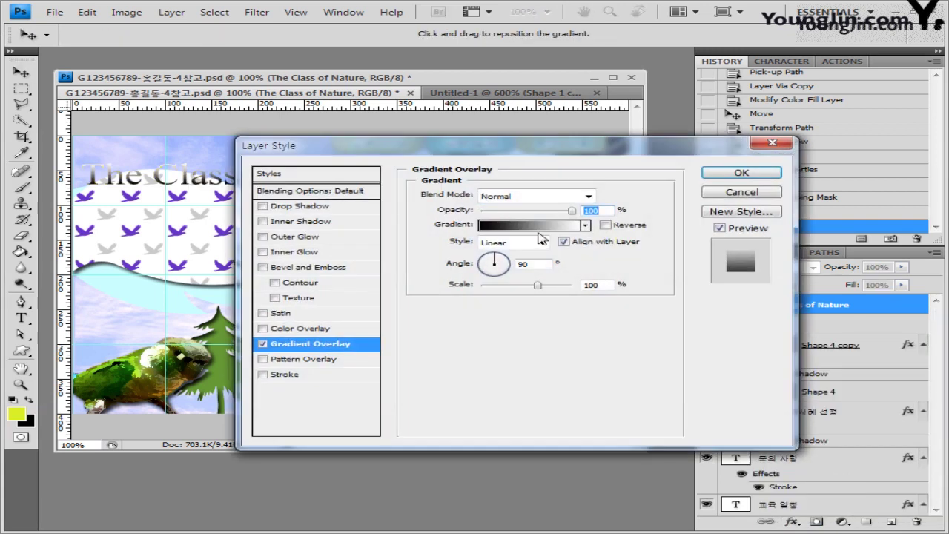
left_click(540, 226)
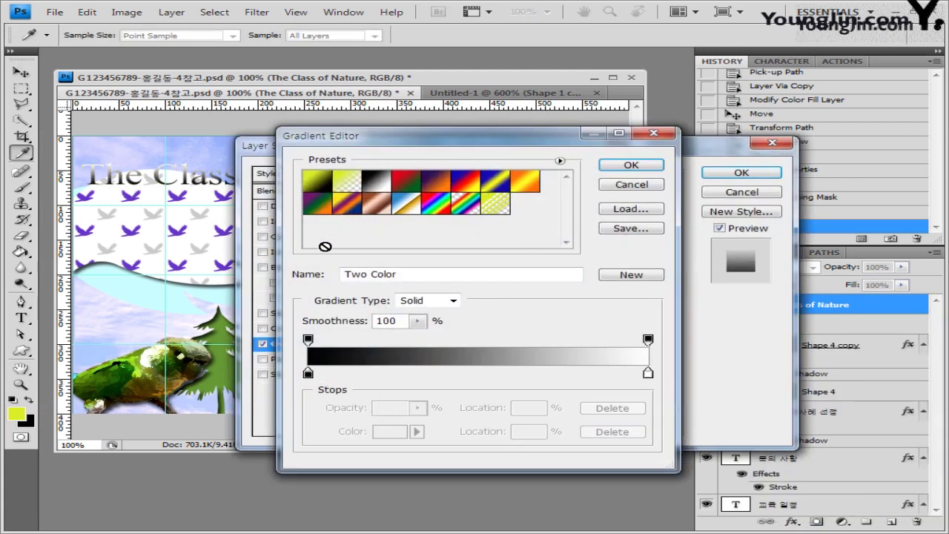
double_click(308, 373)
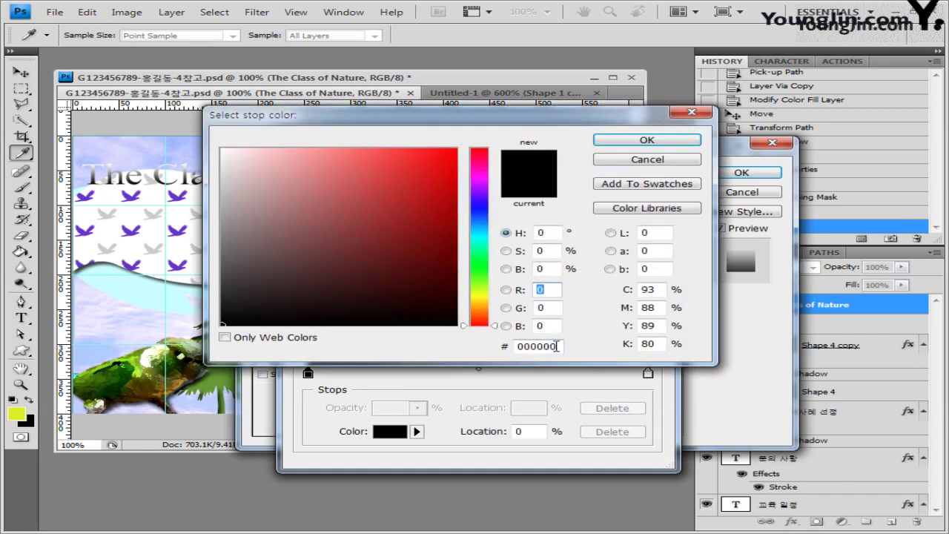
type("660099")
left_click(646, 141)
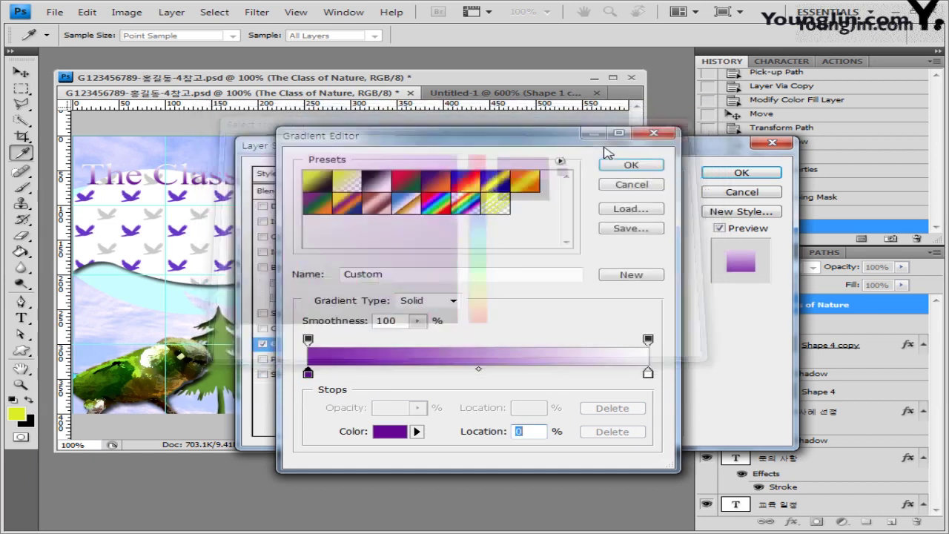
double_click(648, 373)
double_click(553, 340)
type("ffffcc")
left_click(657, 140)
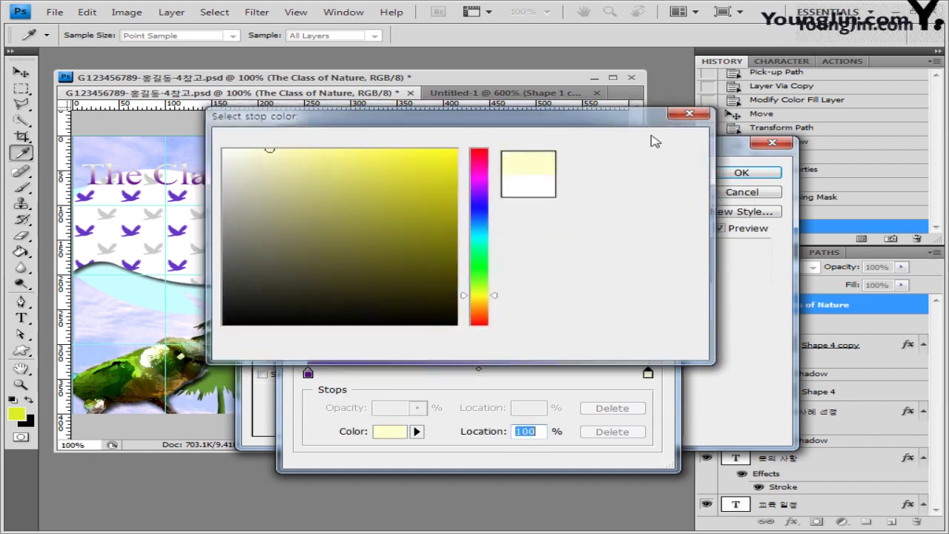
left_click(629, 165)
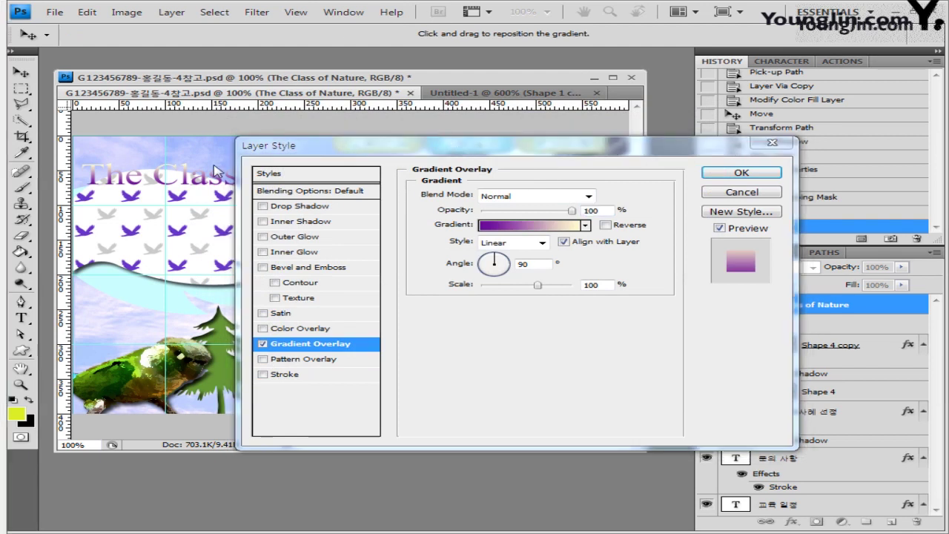
left_click(300, 207)
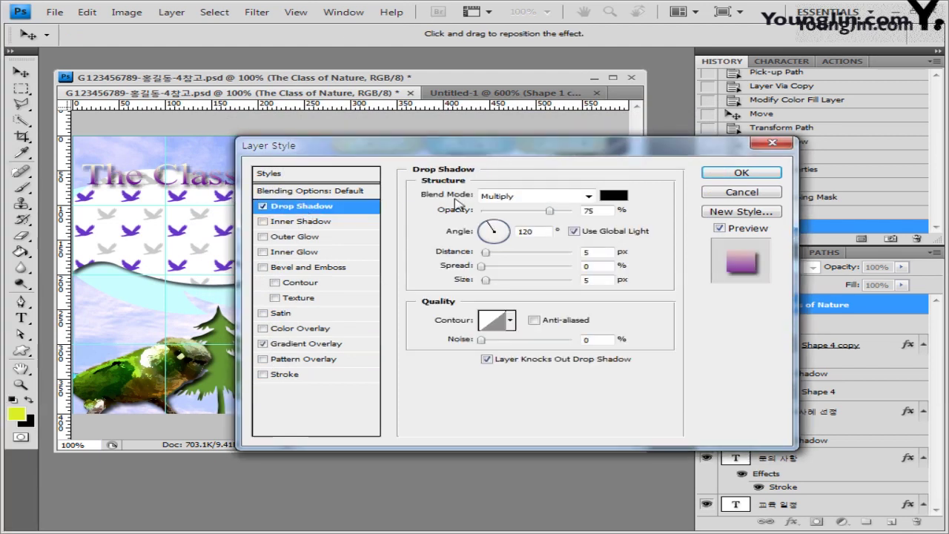
Add a 3 px white (#ffffff) stroke to the title and apply the layer styles.
left_click(573, 231)
left_click(284, 377)
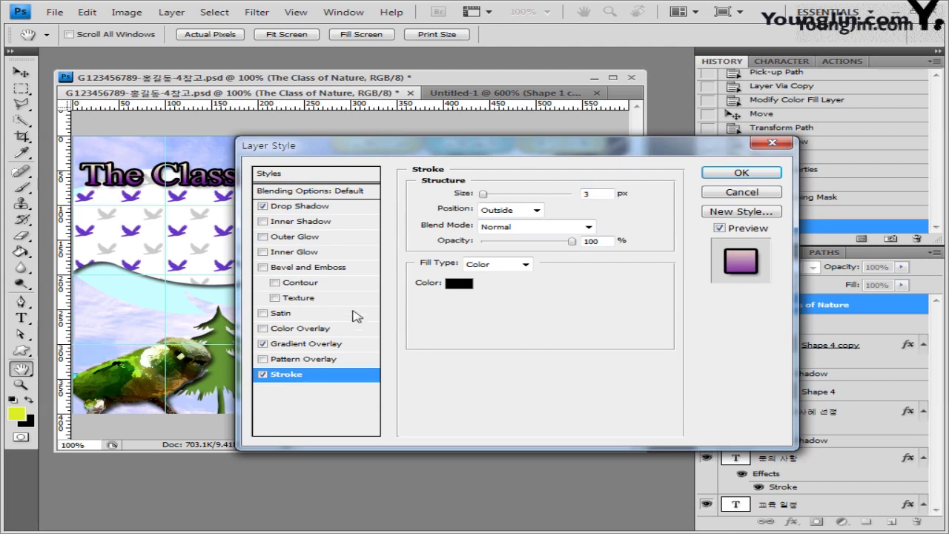
left_click(459, 283)
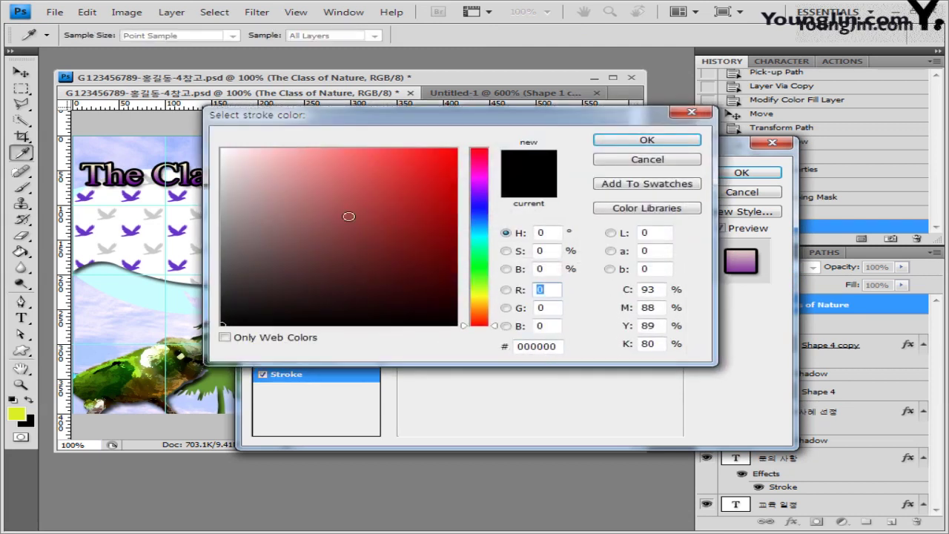
left_click(222, 149)
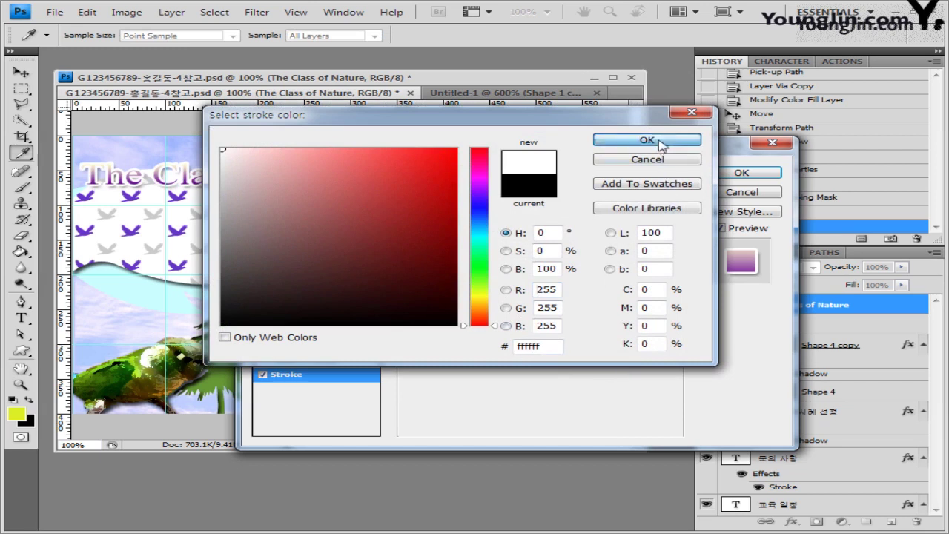
left_click(659, 141)
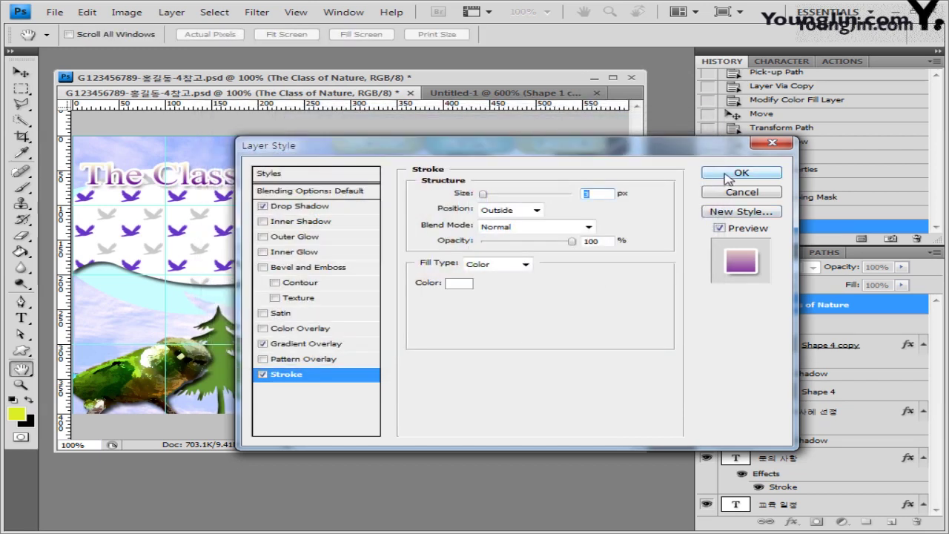
left_click(728, 175)
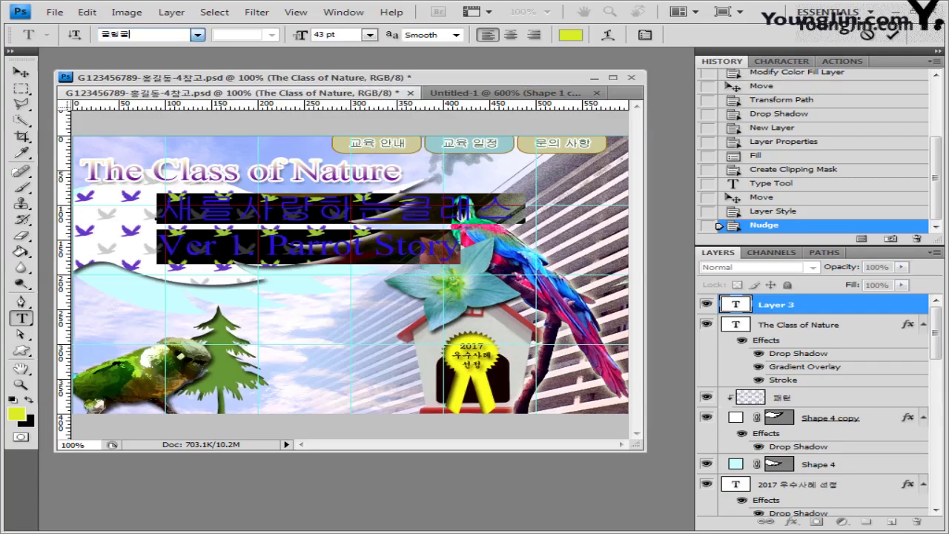
Set the two subtitle lines to the Korean font Gulim.
left_click(198, 35)
left_click(315, 51)
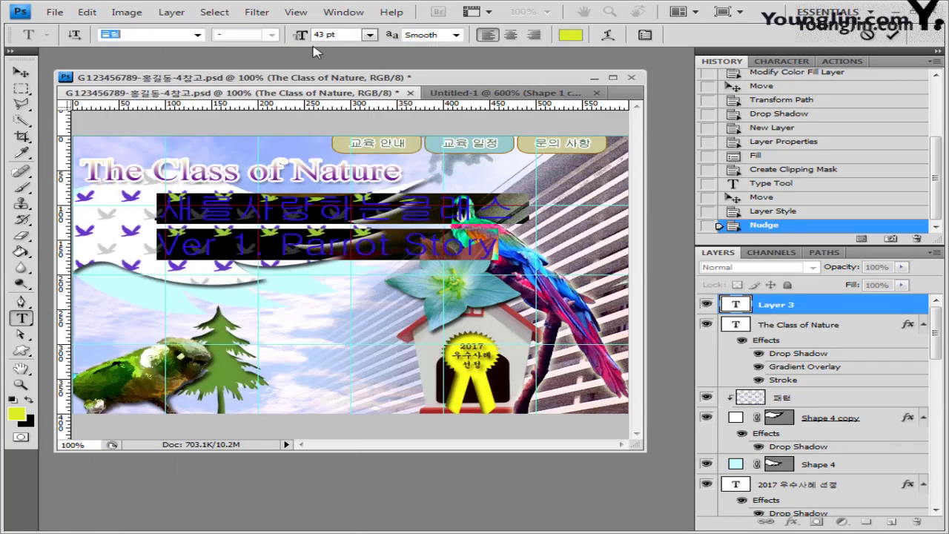
Make the subtitle 18 pt, centre-aligned and dark blue, then move it to the flag's centre.
left_click(347, 36)
type("18")
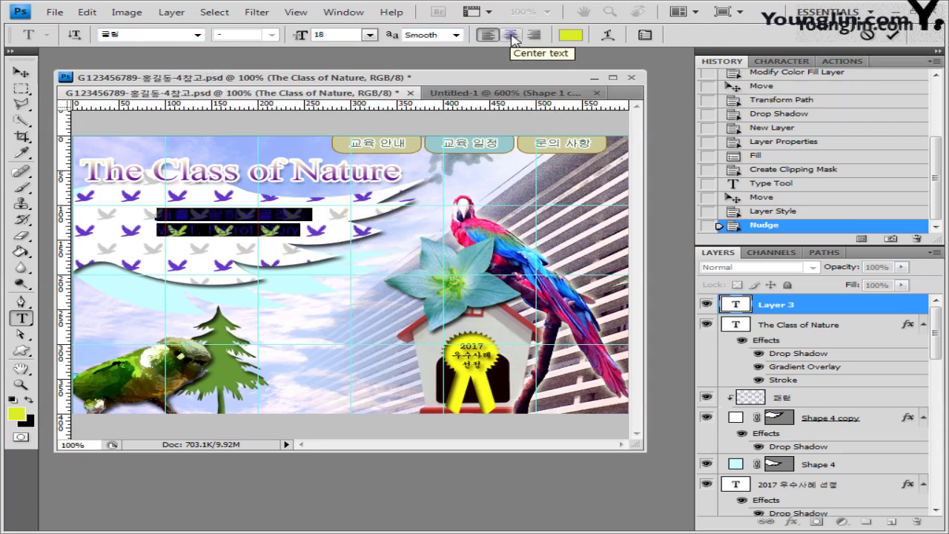
left_click(512, 35)
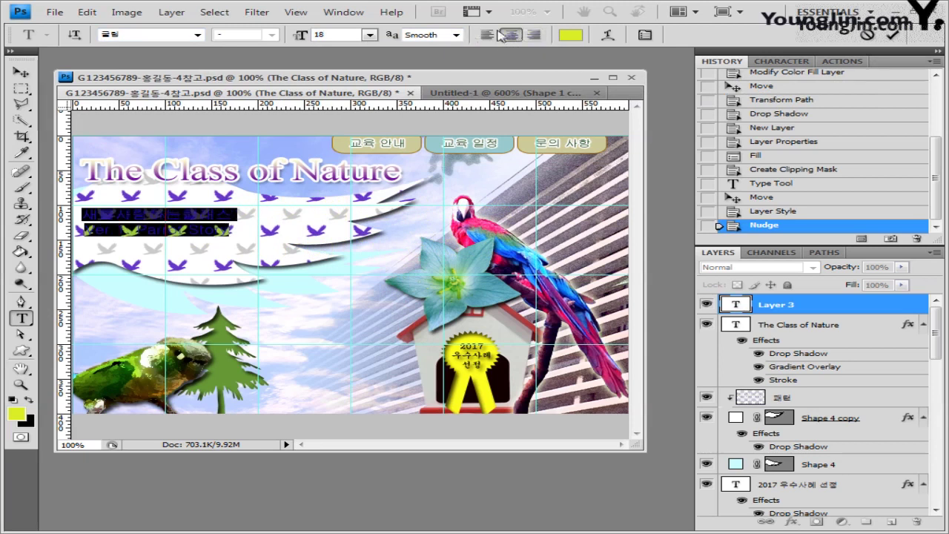
left_click(580, 35)
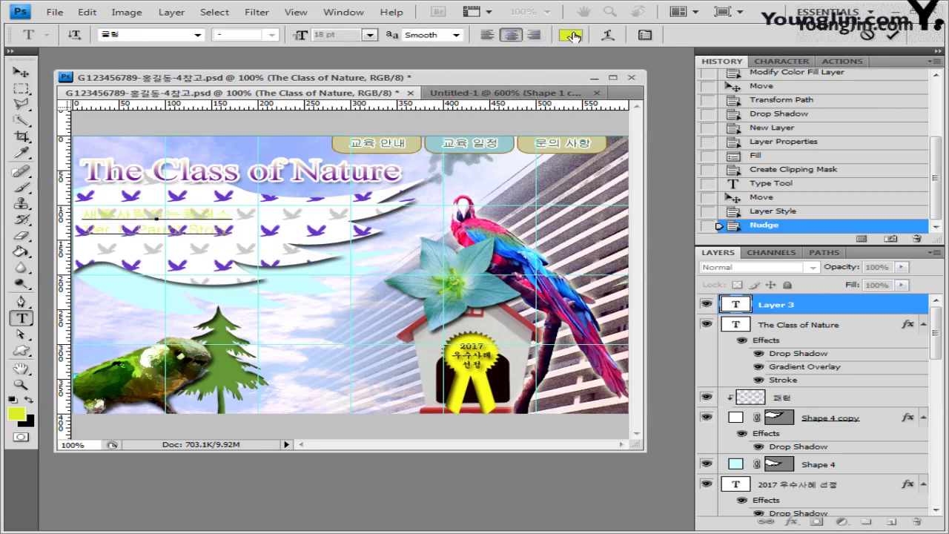
left_click(339, 255)
left_click(614, 140)
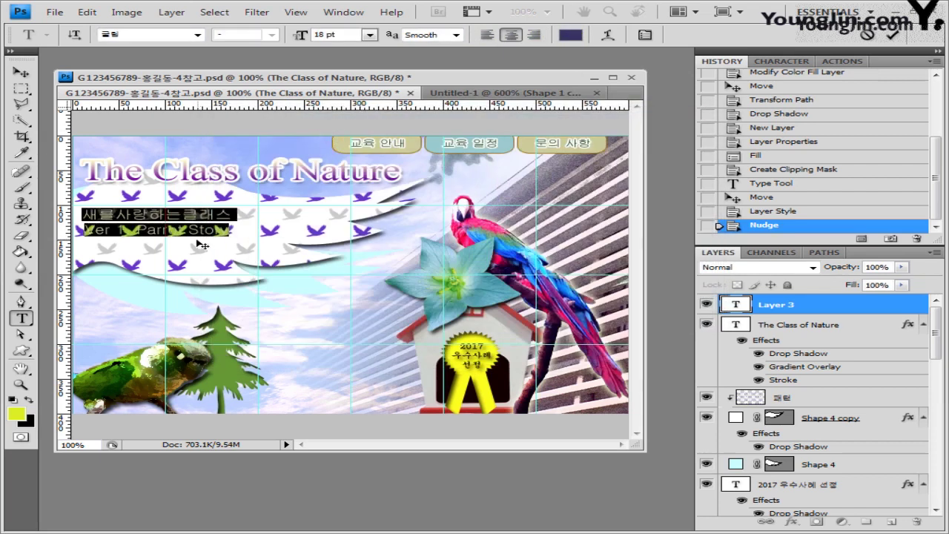
left_click_drag(201, 245, 261, 253)
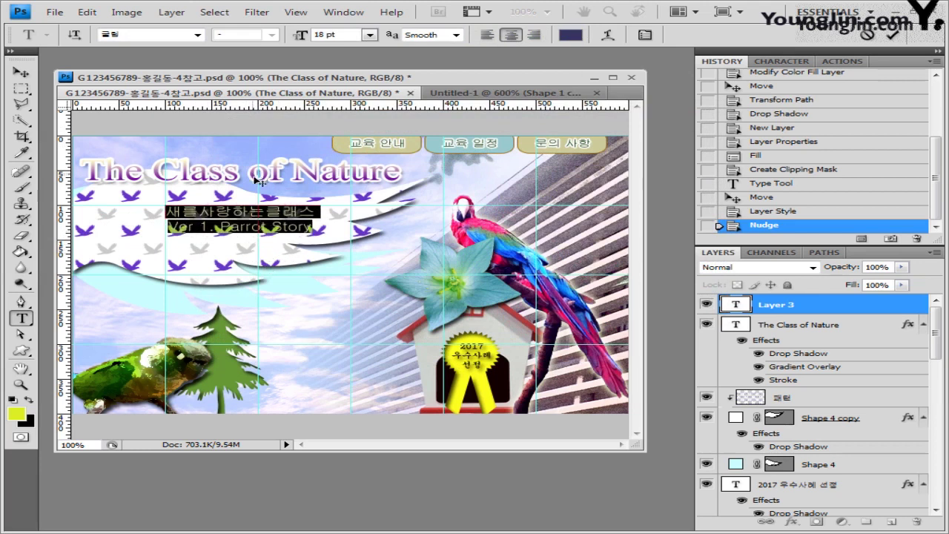
Warp the subtitle text with the Flag style at -30% bend and -20% horizontal distortion.
left_click(611, 40)
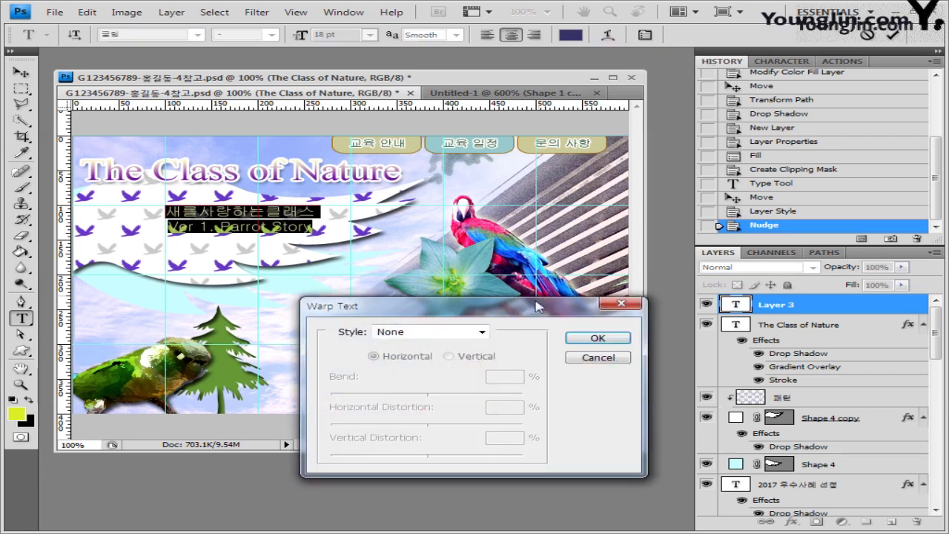
left_click_drag(538, 306, 555, 254)
left_click(478, 285)
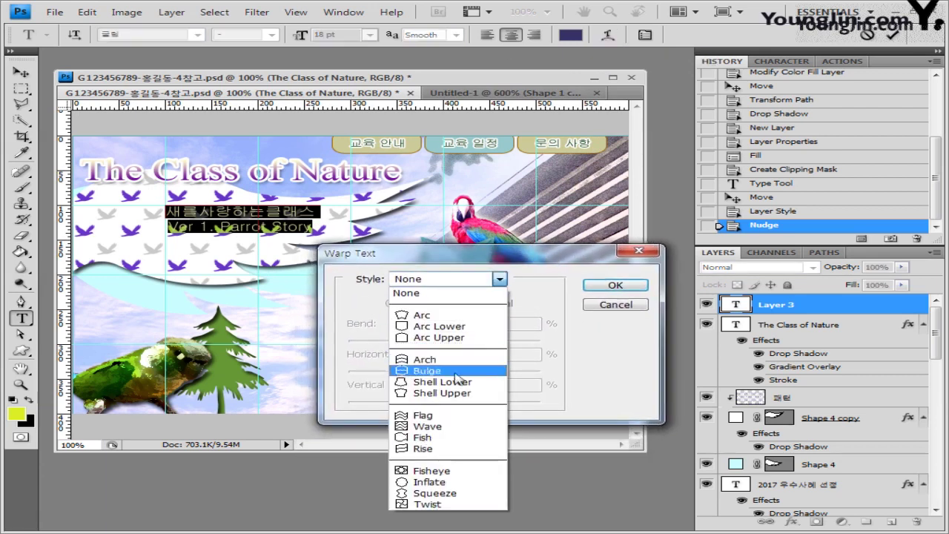
left_click(447, 418)
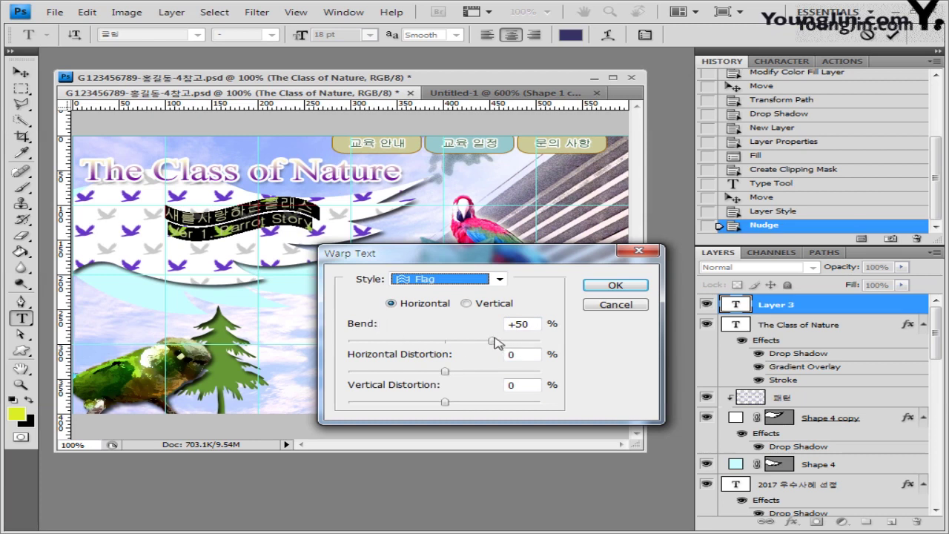
left_click_drag(492, 342, 416, 344)
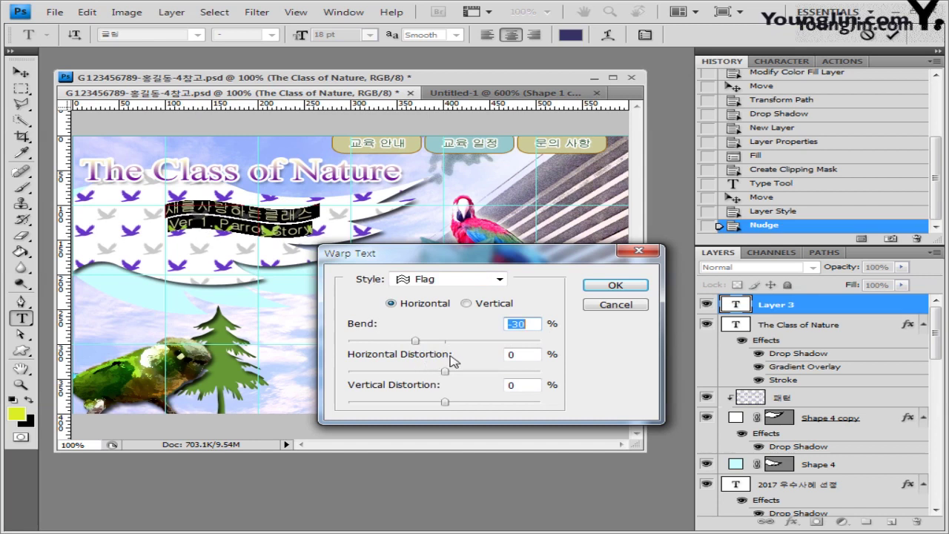
double_click(526, 353)
type("-20")
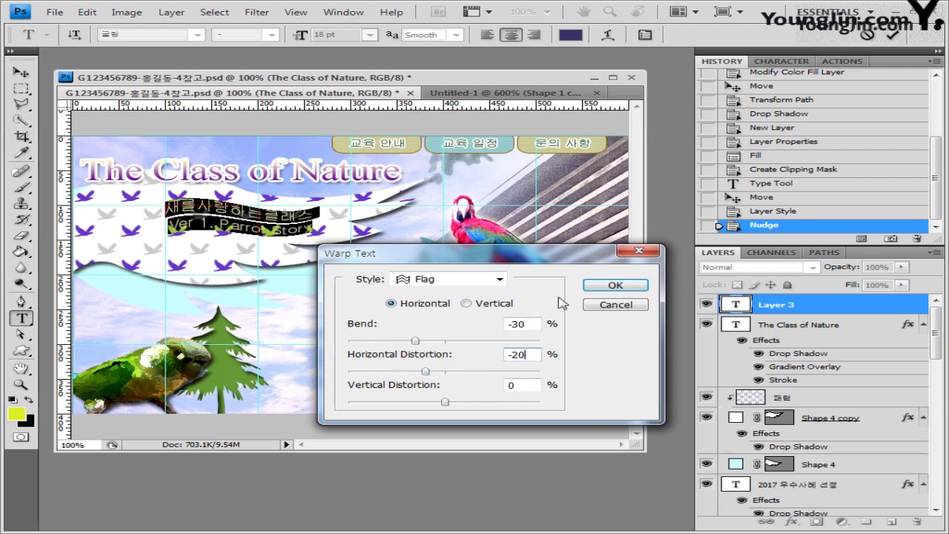
left_click(613, 285)
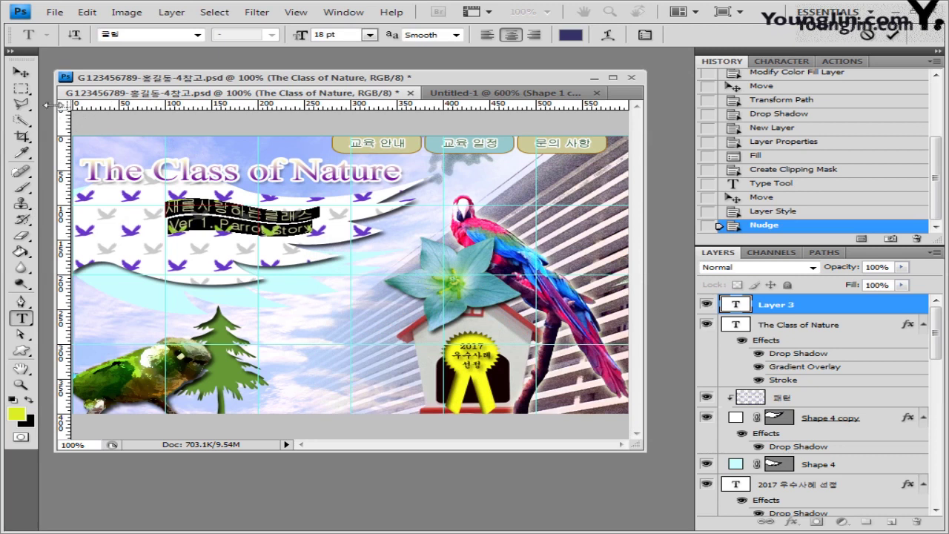
Rotate the warped subtitle about -7.7° and nudge it up along the white banner's slope.
left_click(21, 72)
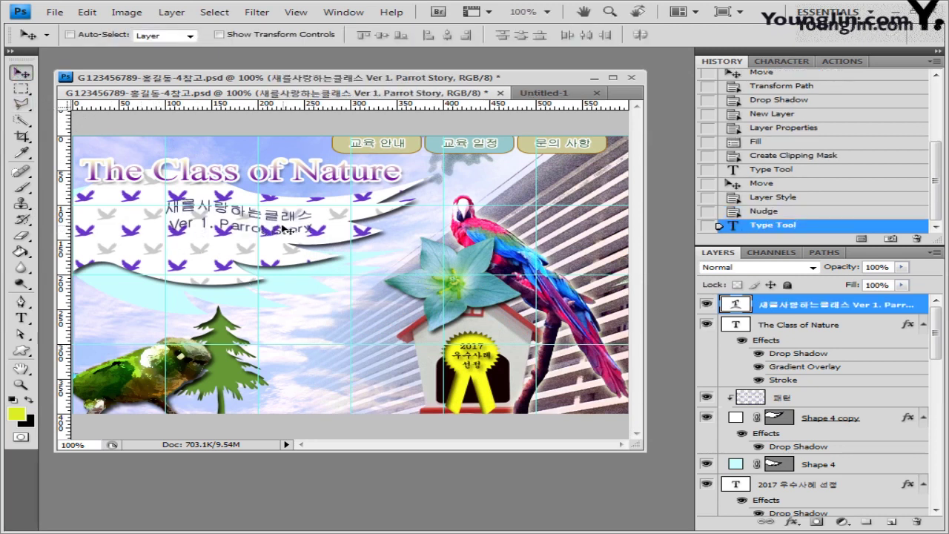
left_click_drag(284, 232, 288, 239)
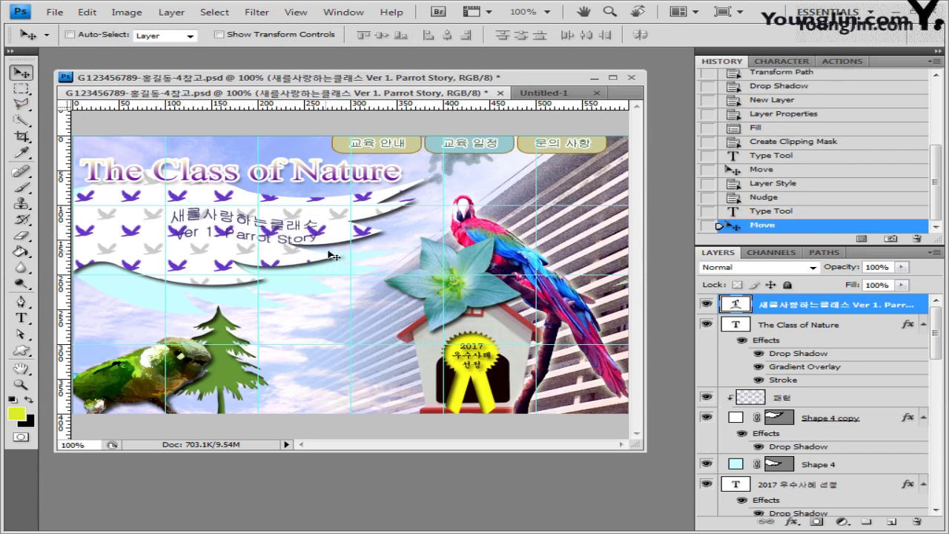
key("ctrl+t")
left_click_drag(338, 247, 341, 239)
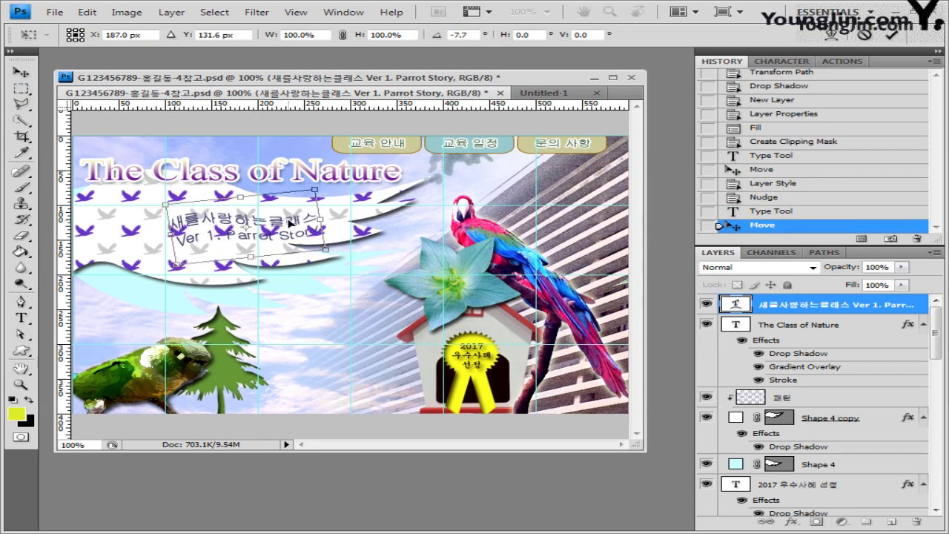
left_click_drag(291, 224, 288, 215)
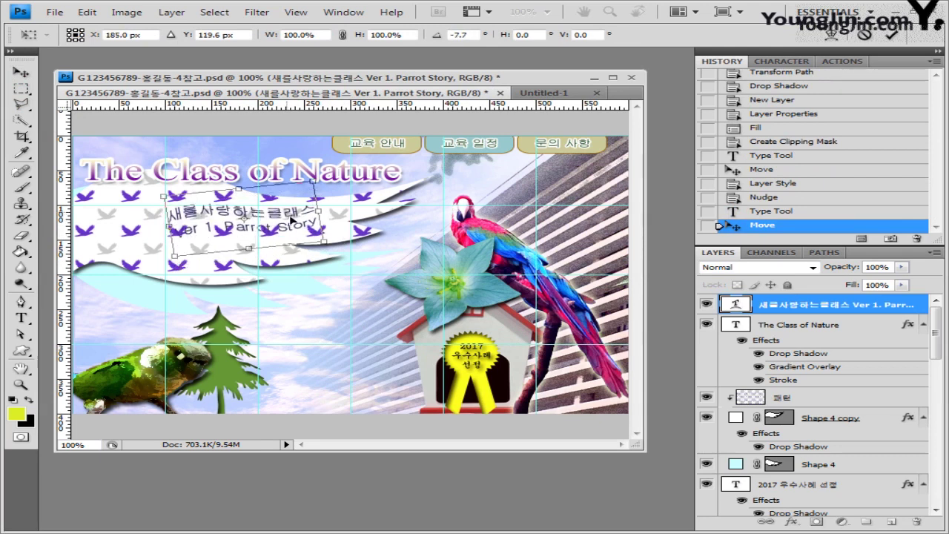
key("Return")
key("Up")
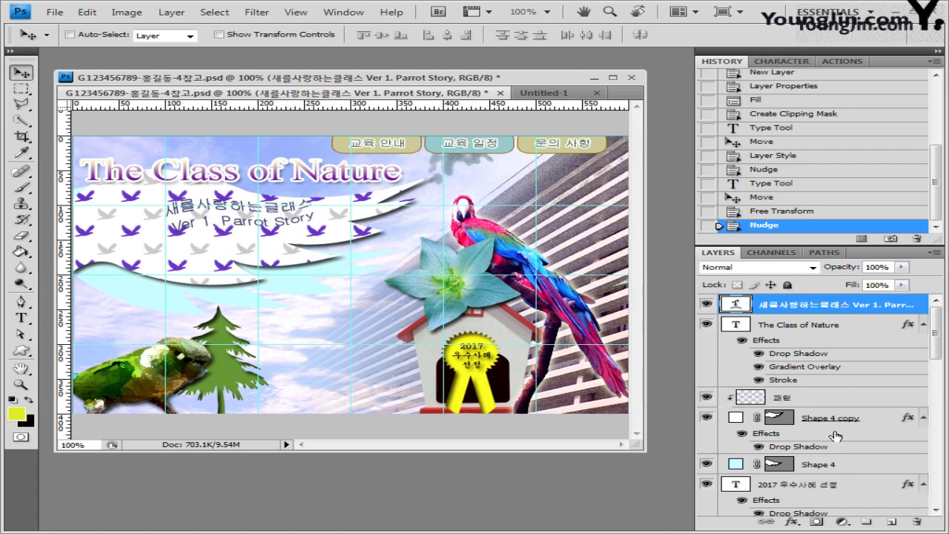
left_click(792, 522)
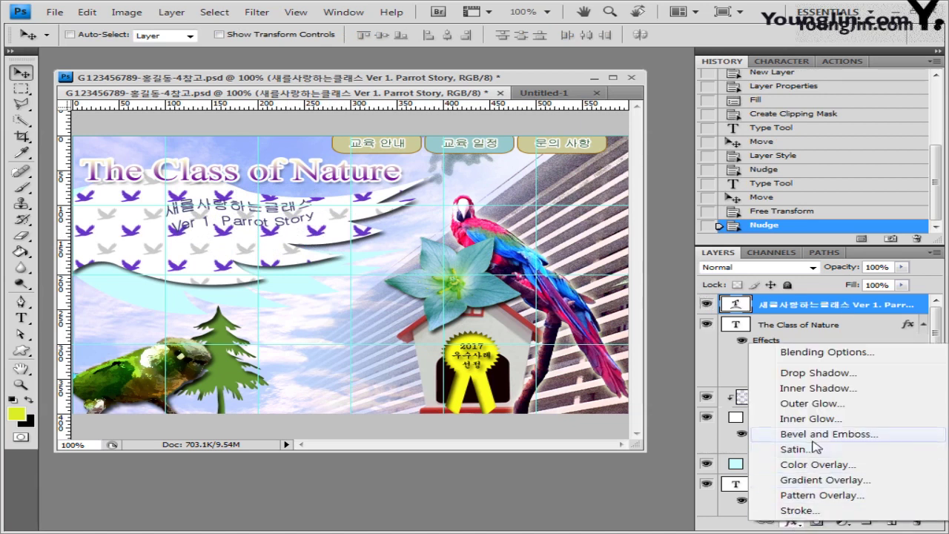
Add a drop shadow to the subtitle with 3 px distance, 3 px size, and Use Global Light off.
left_click(818, 373)
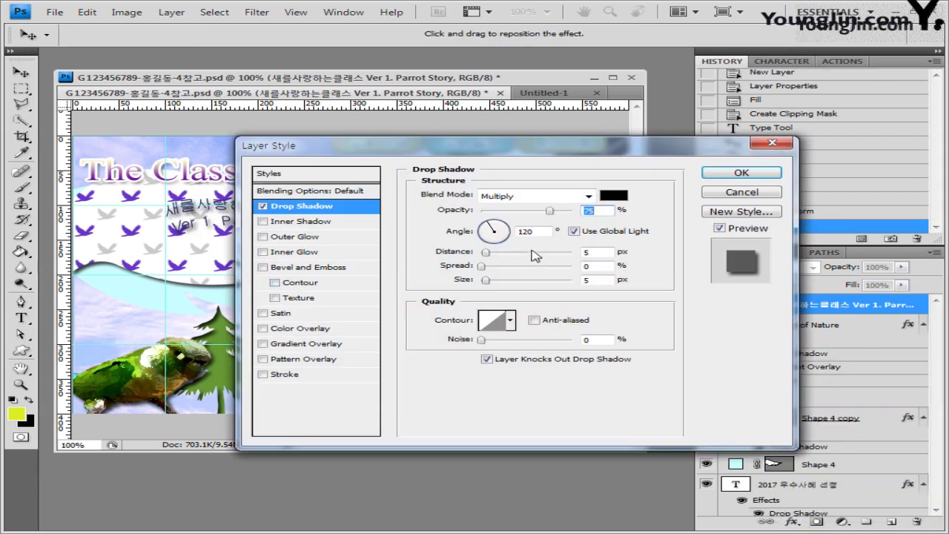
left_click(474, 251)
type("3")
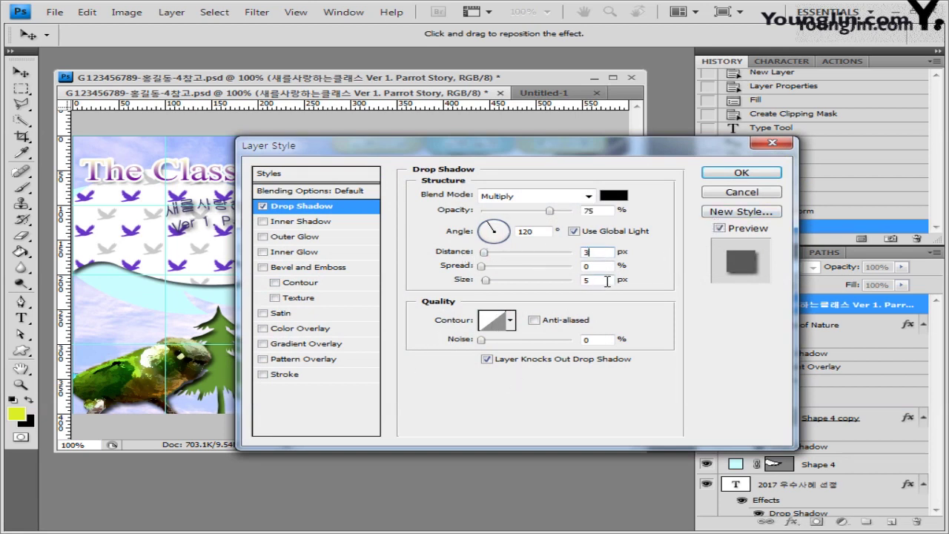
left_click(599, 280)
type("3")
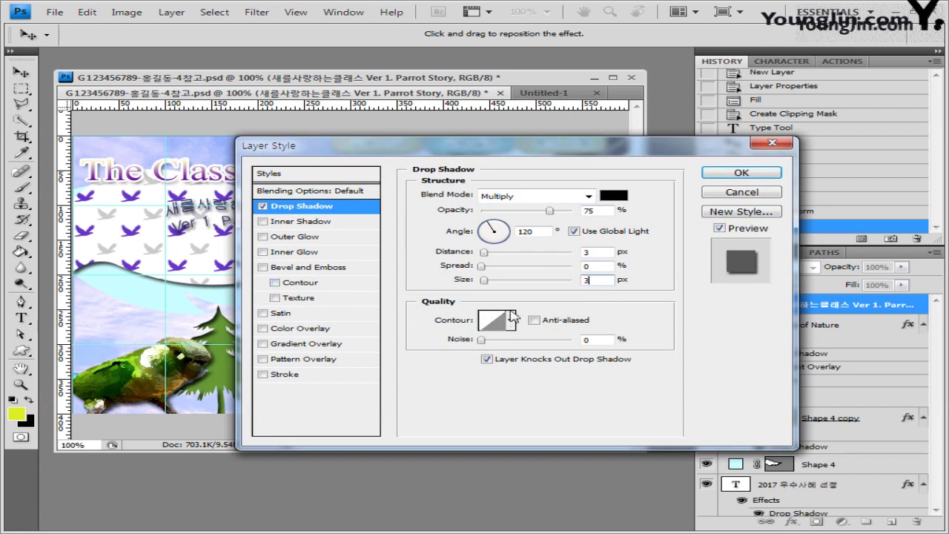
left_click_drag(645, 148, 737, 191)
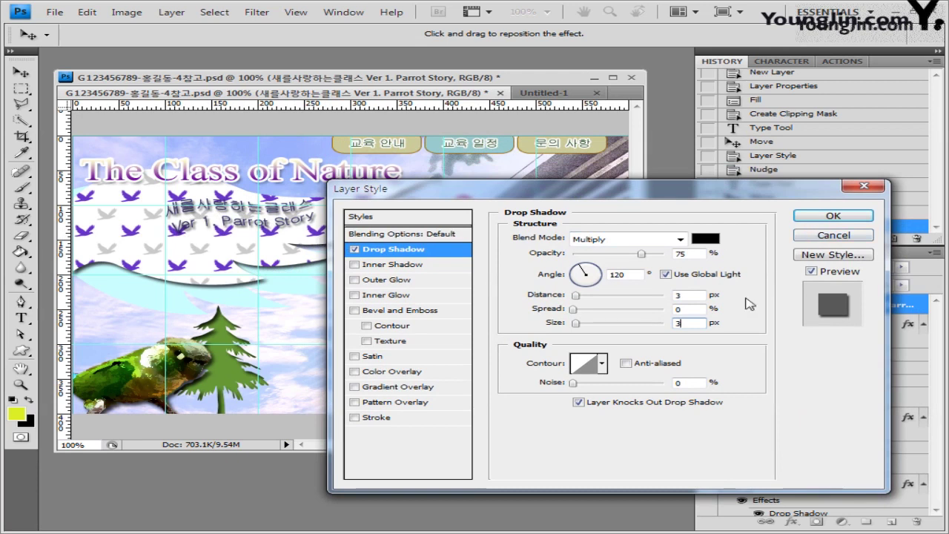
left_click(666, 275)
left_click(833, 216)
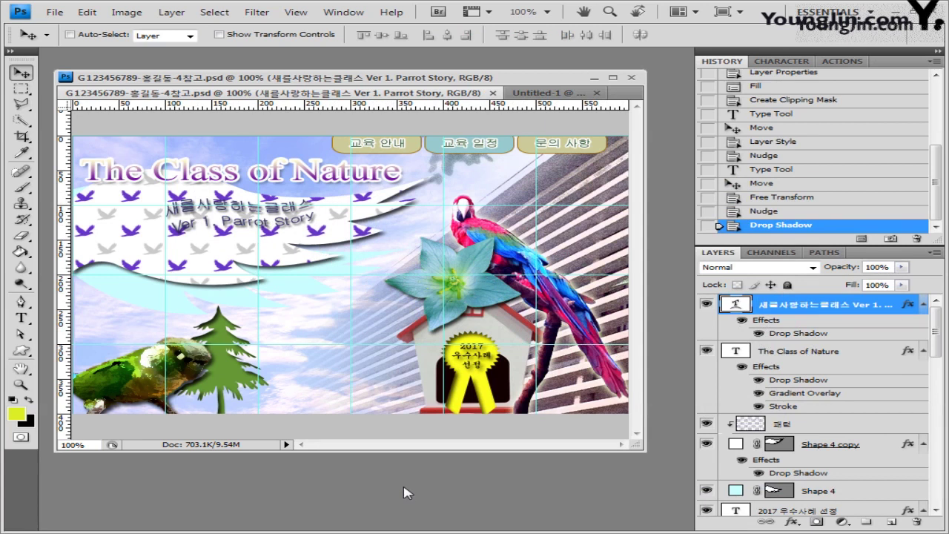
Save a JPEG copy with '참고' removed from the name, at quality 10 Maximum, Baseline Standard.
left_click(55, 12)
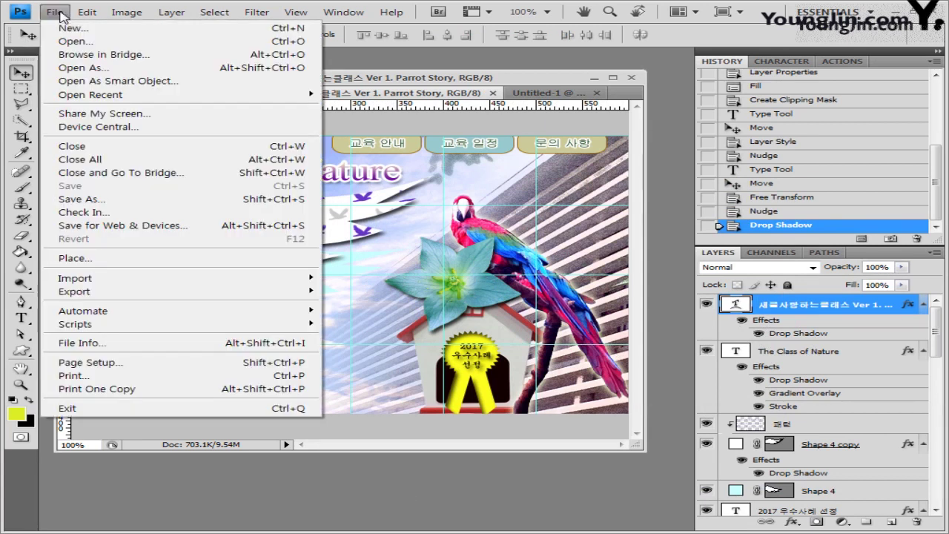
left_click(124, 207)
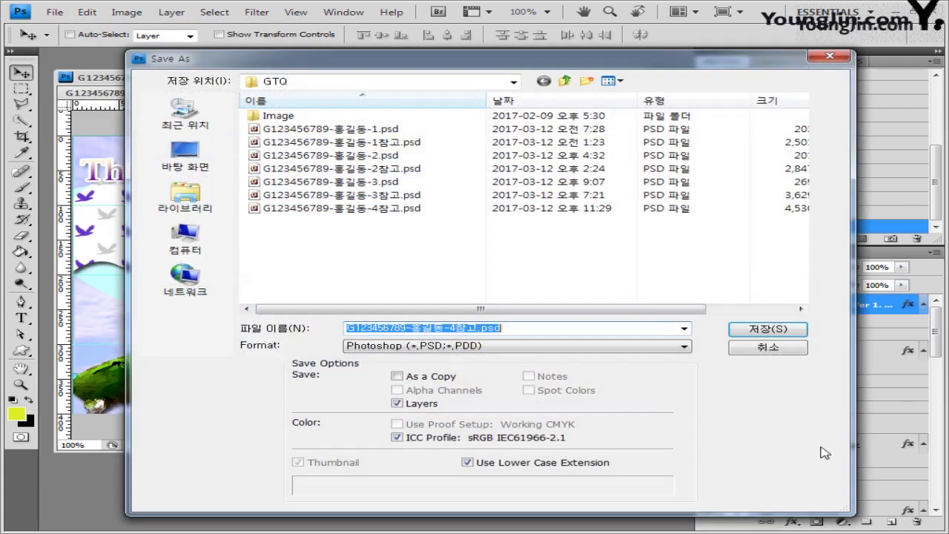
left_click(441, 347)
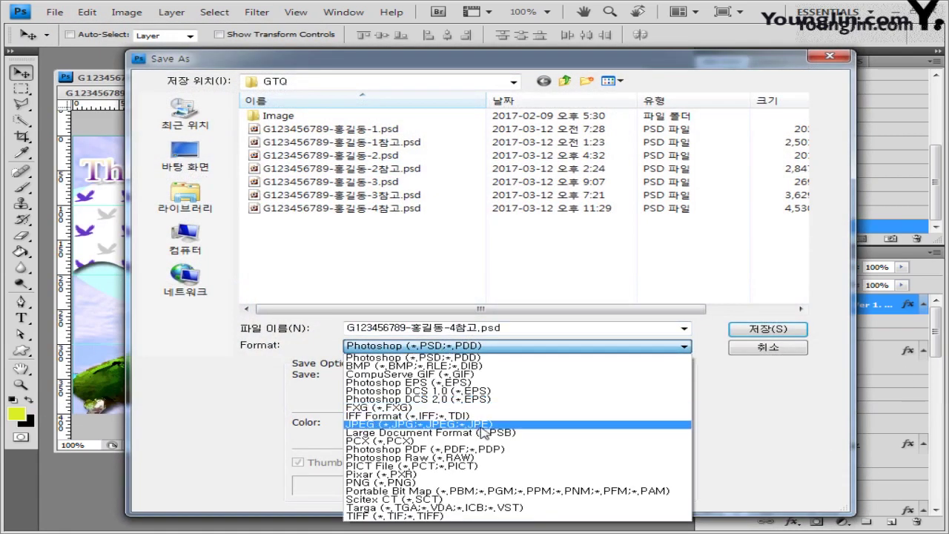
left_click(483, 431)
left_click(482, 329)
left_click(482, 329)
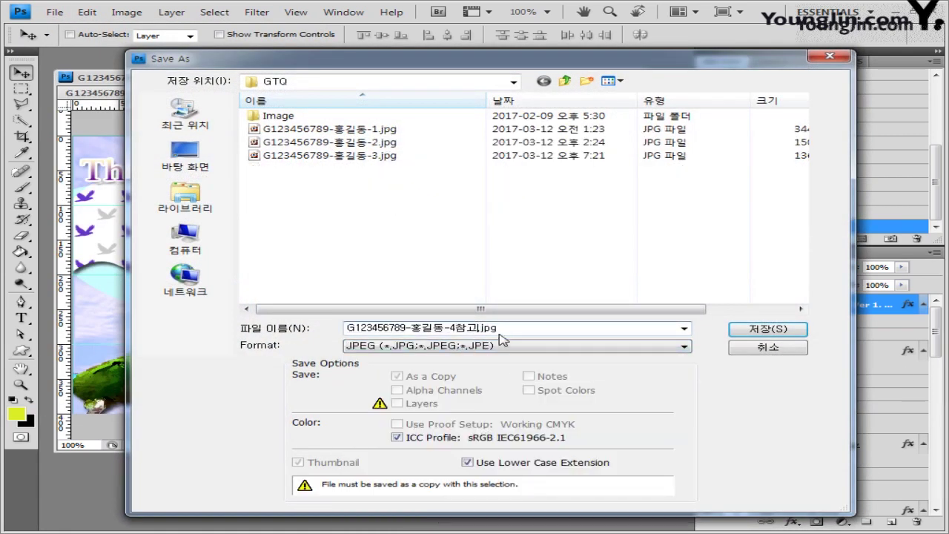
key("Return")
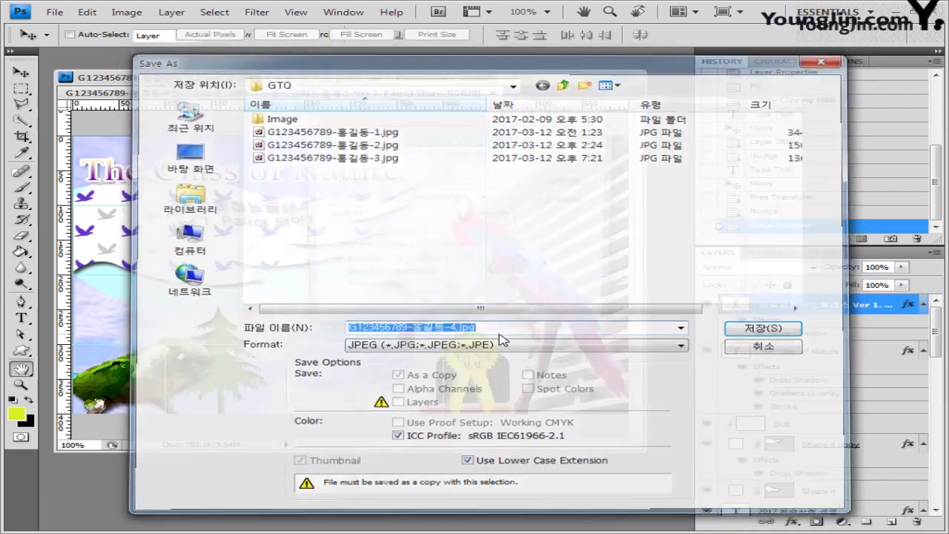
left_click(424, 230)
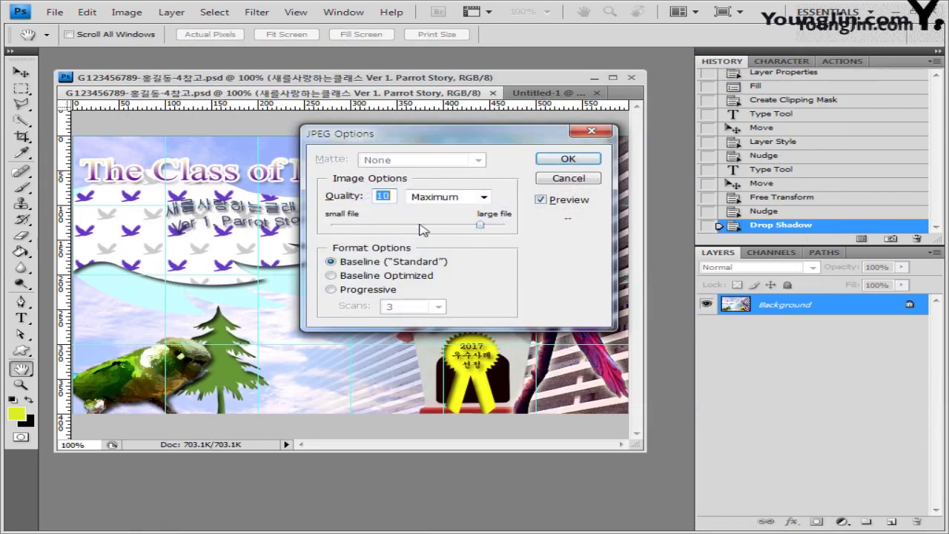
left_click(569, 159)
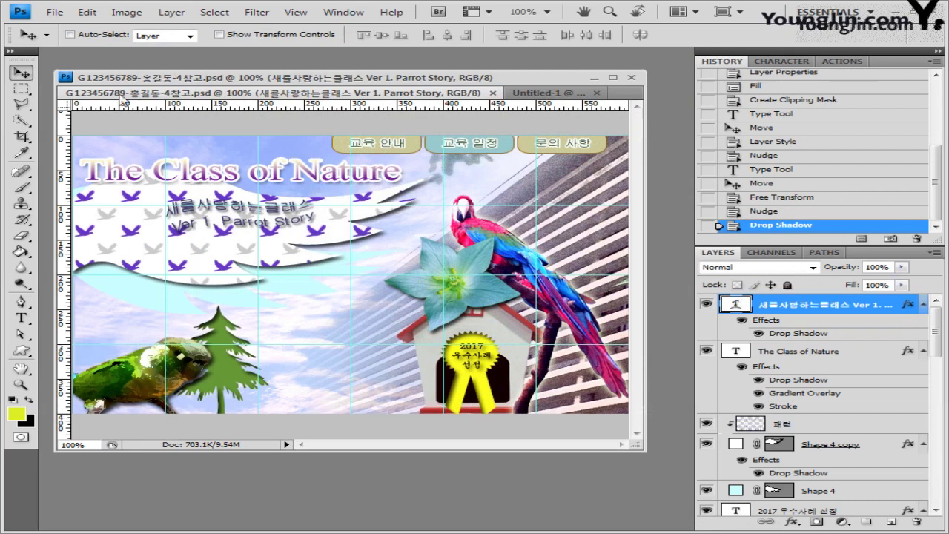
Resize the banner from 600 to 60 px wide, giving 60 × 40 pixels.
left_click(126, 11)
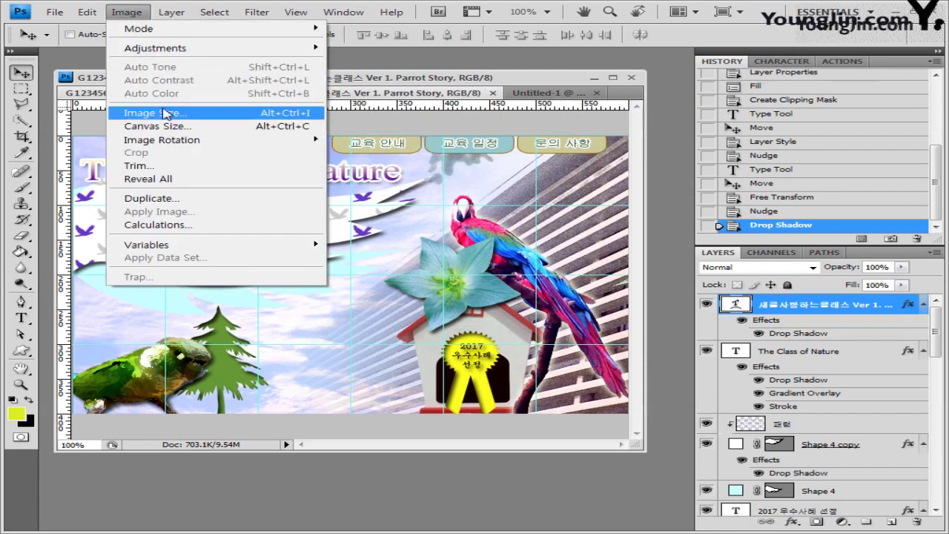
left_click(181, 114)
left_click(365, 224)
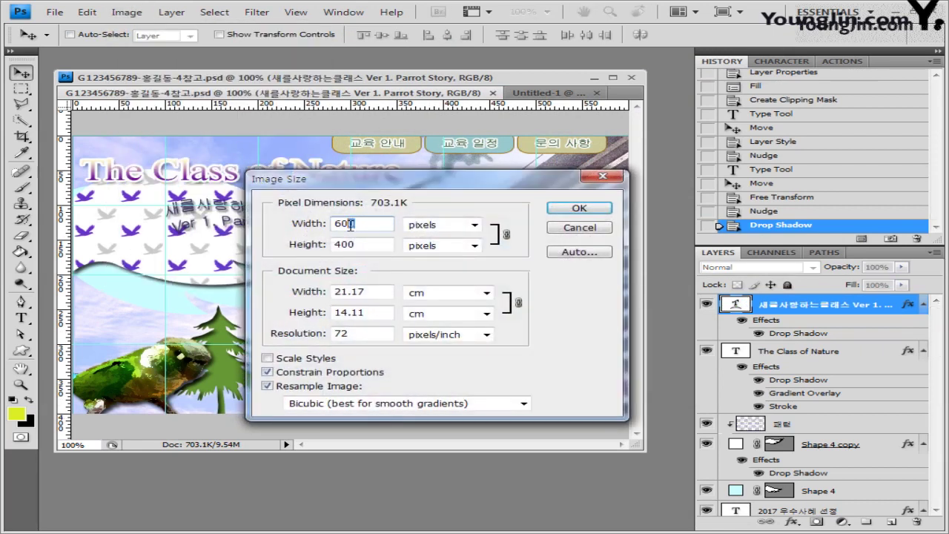
key("BackSpace")
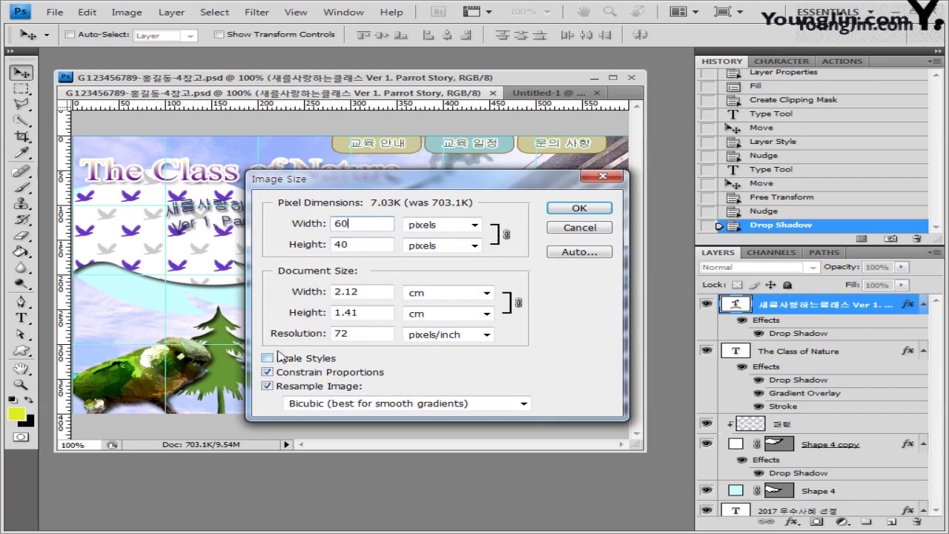
left_click(579, 208)
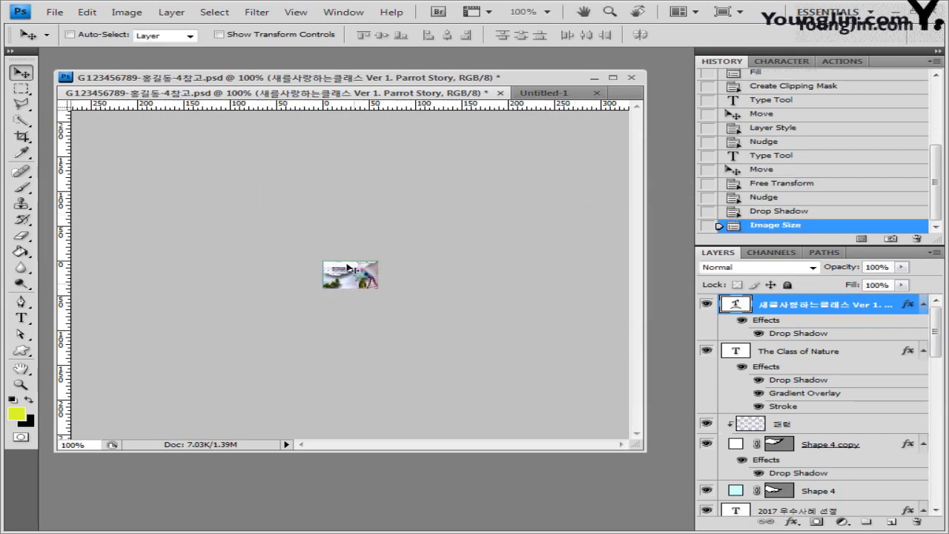
Save the resized banner as a layered PSD with the extra word removed, then close it.
left_click(56, 12)
left_click(131, 202)
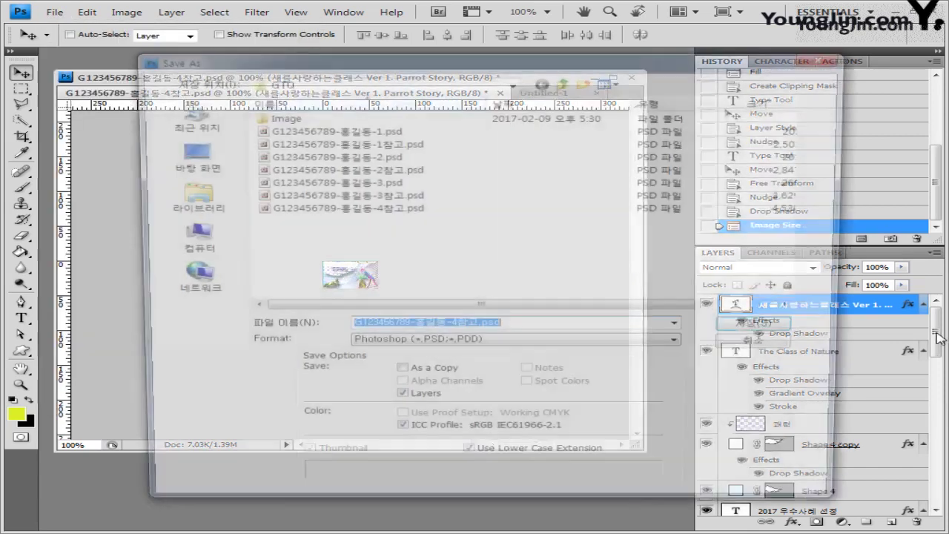
left_click(471, 332)
key("BackSpace")
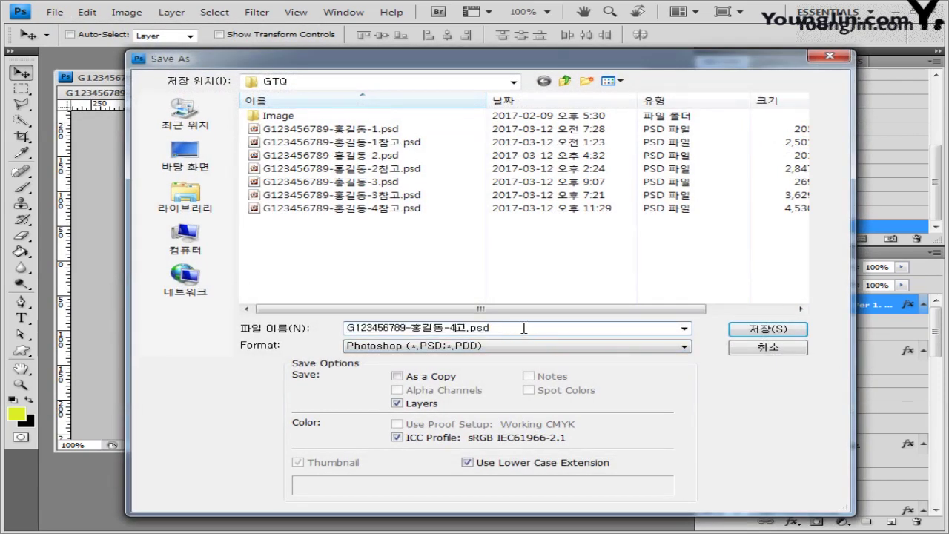
left_click(778, 331)
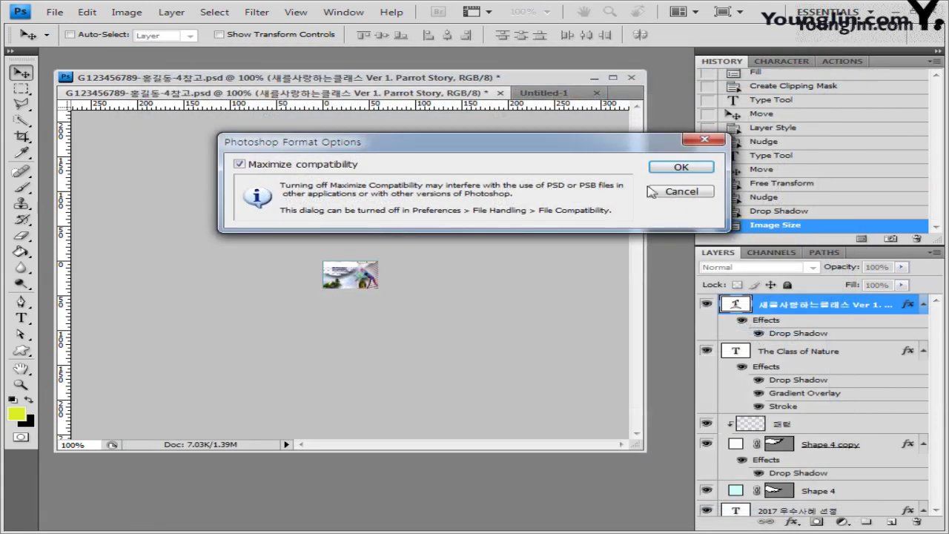
left_click(679, 166)
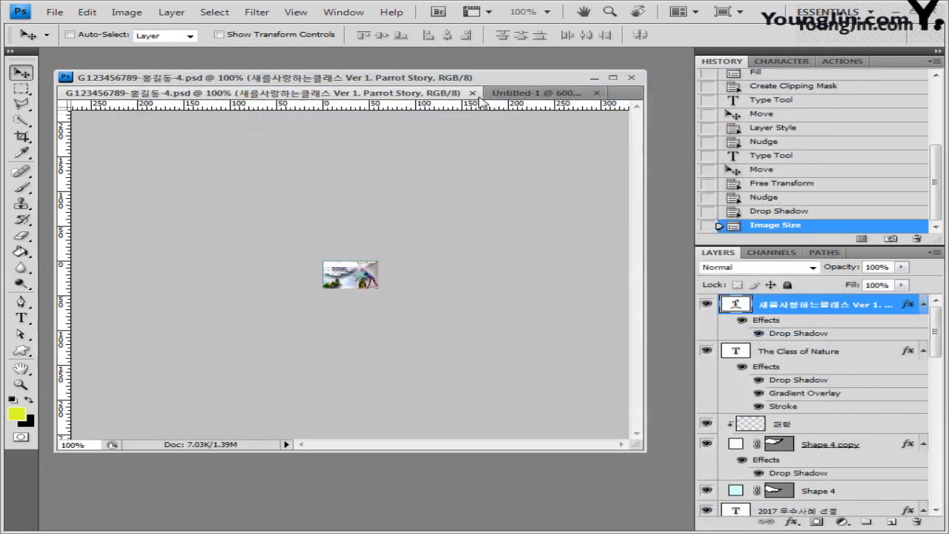
left_click(472, 92)
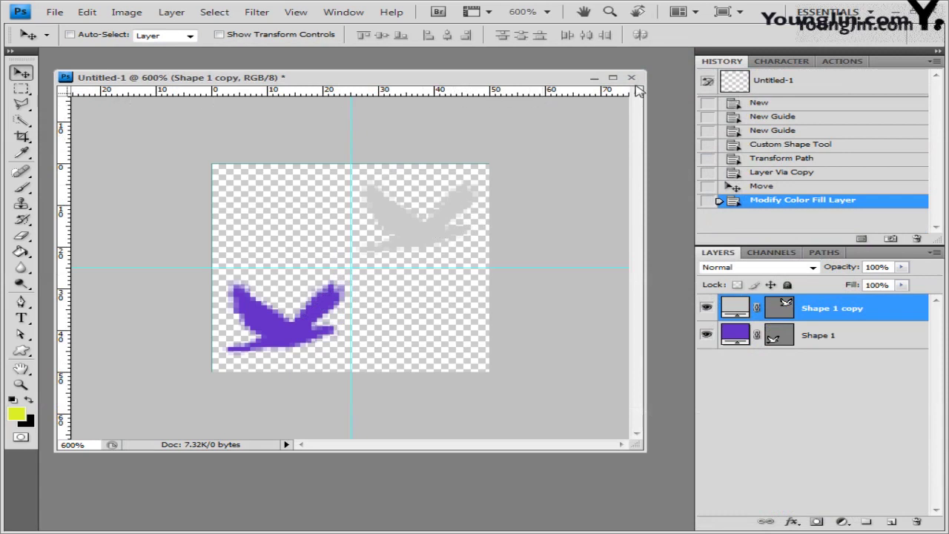
Close Untitled-1 without saving, then preview a reference PSD in the Open dialog and cancel.
left_click(631, 77)
left_click(478, 216)
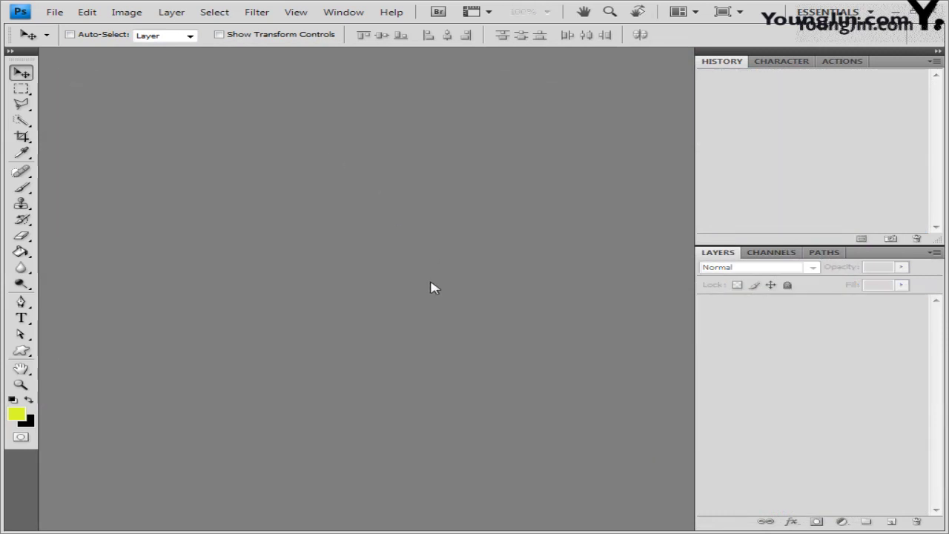
left_click(54, 12)
left_click(77, 36)
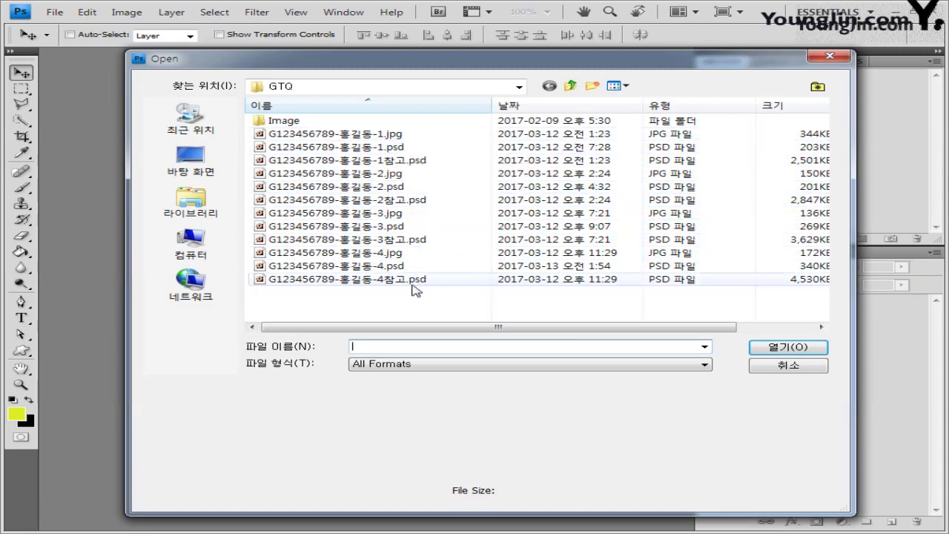
left_click(413, 162)
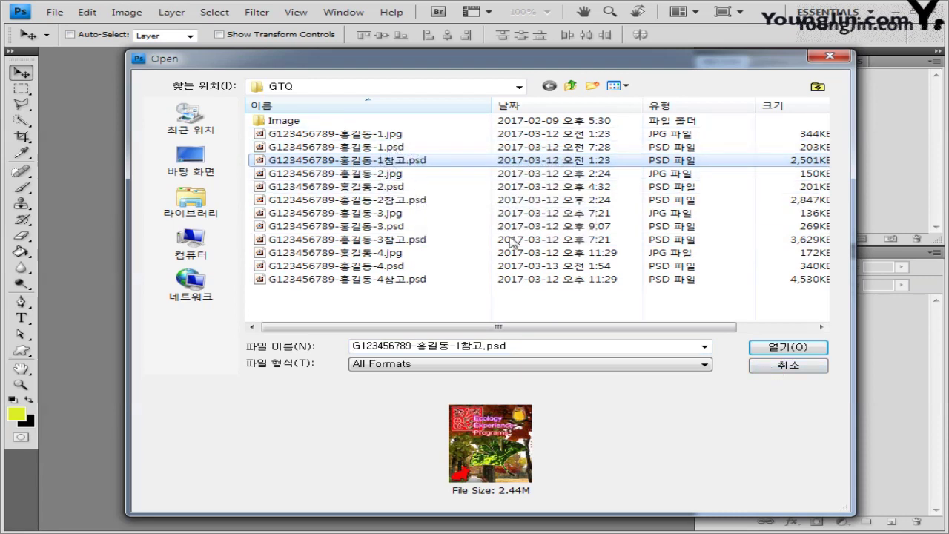
left_click(803, 367)
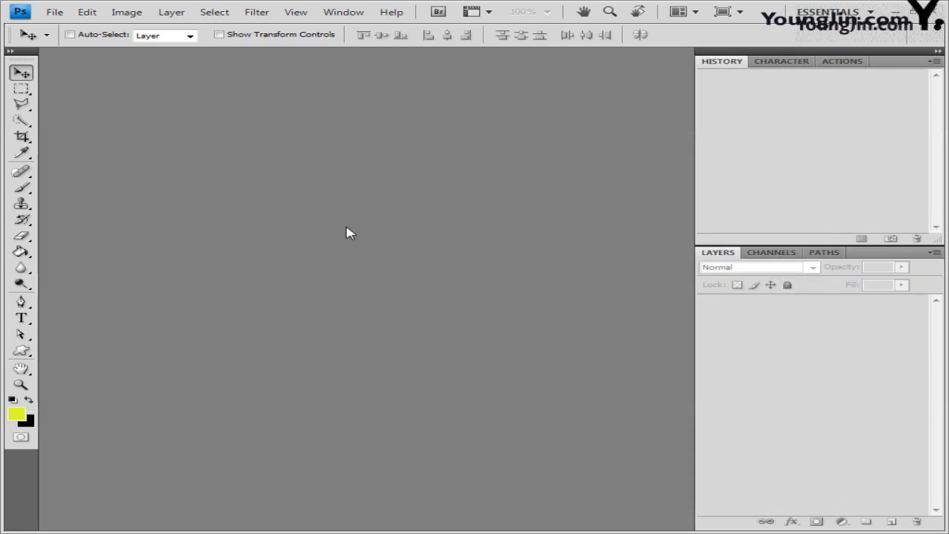